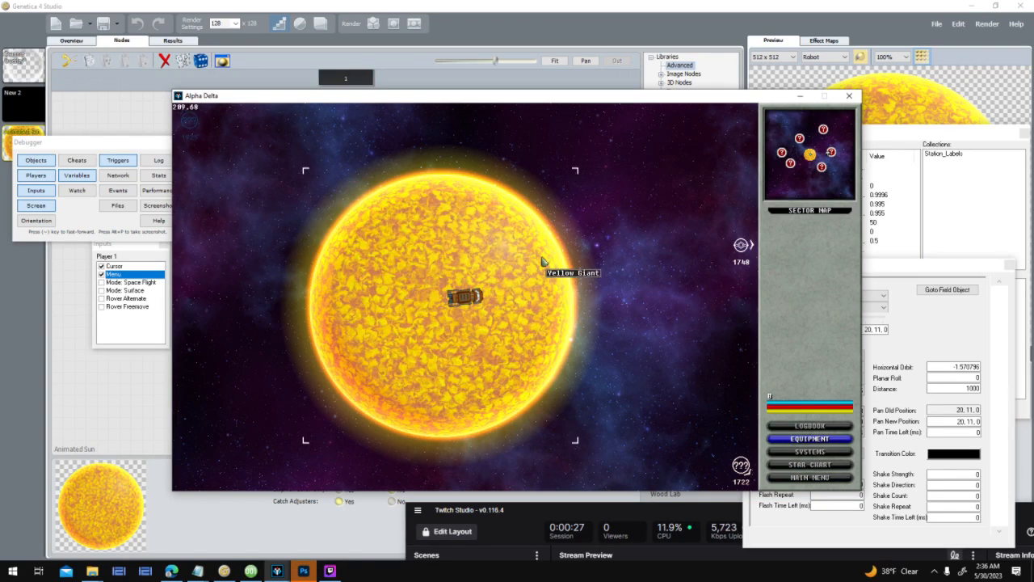
Switch to Genetica 4 Studio, open the Sun Yellow Adj group and look inside its last nested group.
{"action": "left_click", "coordinate": [114, 391]}
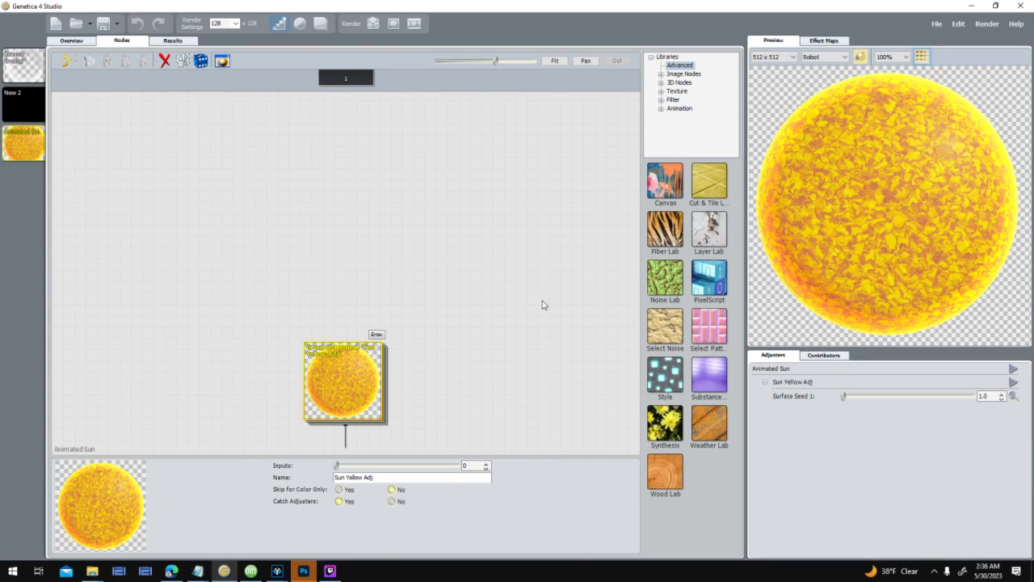
{"action": "key", "text": "Return"}
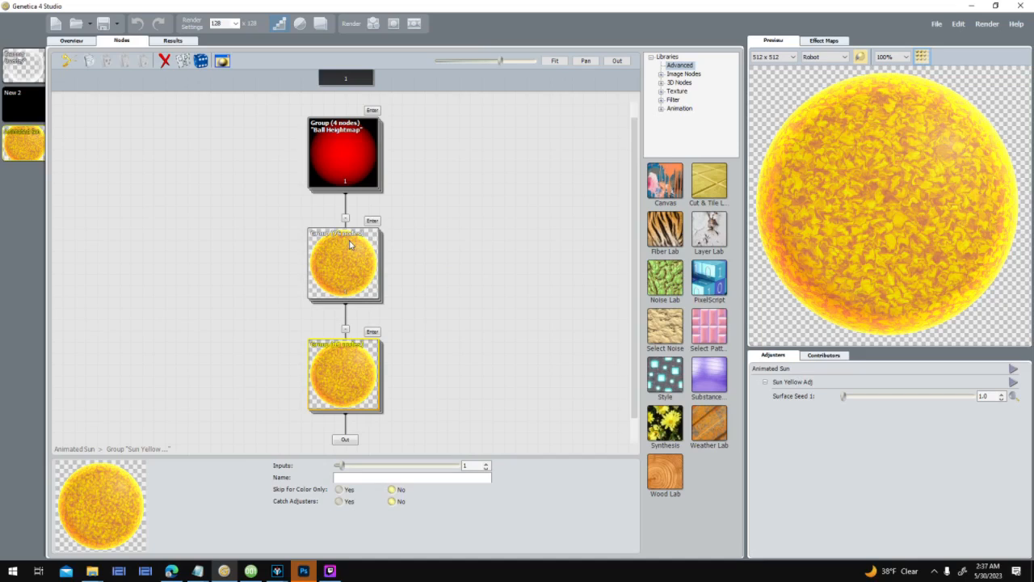
{"action": "scroll", "coordinate": [349, 243], "scroll_direction": "up", "scroll_amount": 2}
{"action": "scroll", "coordinate": [359, 266], "scroll_direction": "down", "scroll_amount": 3}
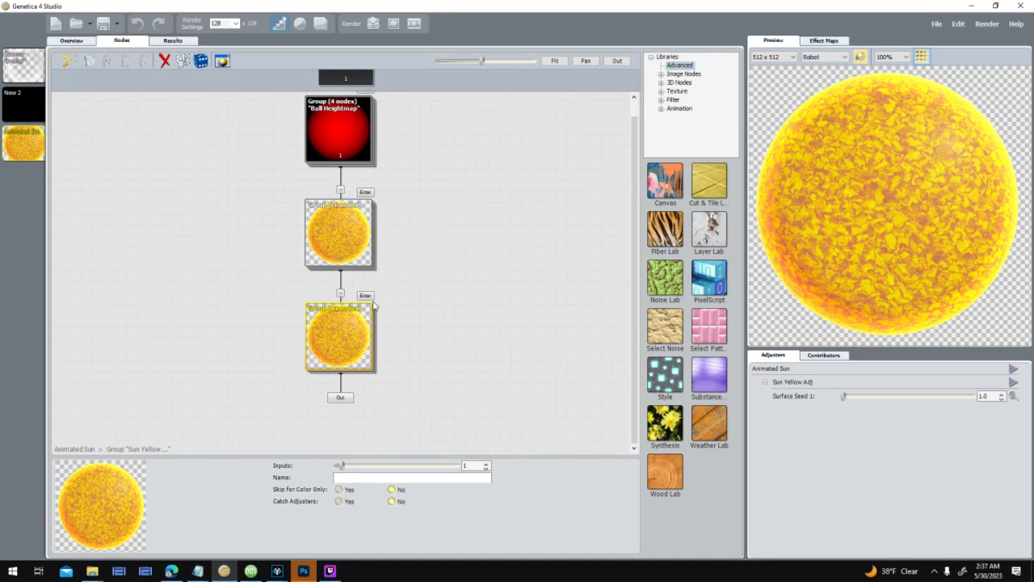
{"action": "left_click", "coordinate": [366, 294]}
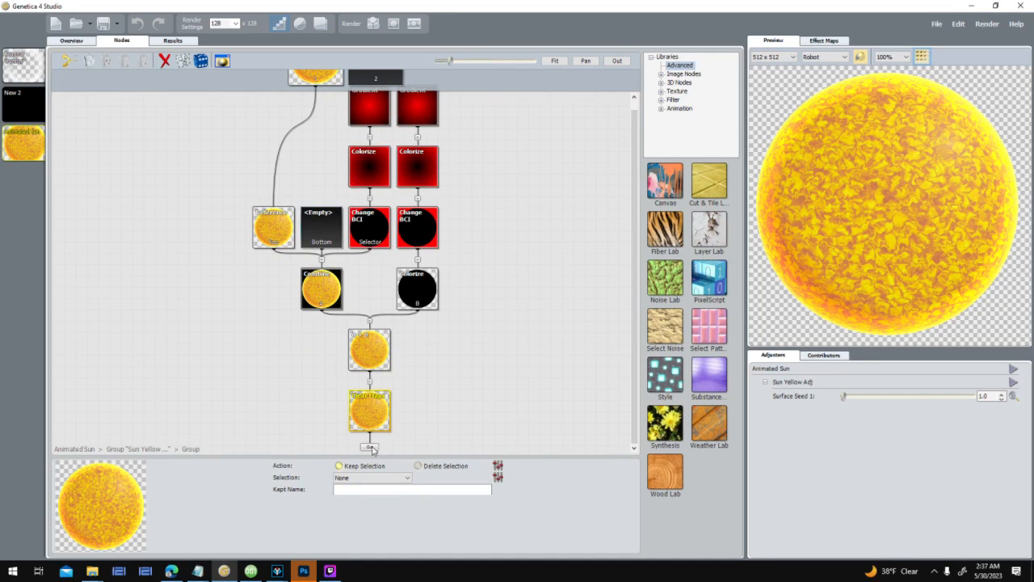
{"action": "left_click", "coordinate": [370, 448]}
Enter the middle group and its nested groups to examine the backlit Combine branch and its Colorize selector node.
{"action": "left_click", "coordinate": [366, 192]}
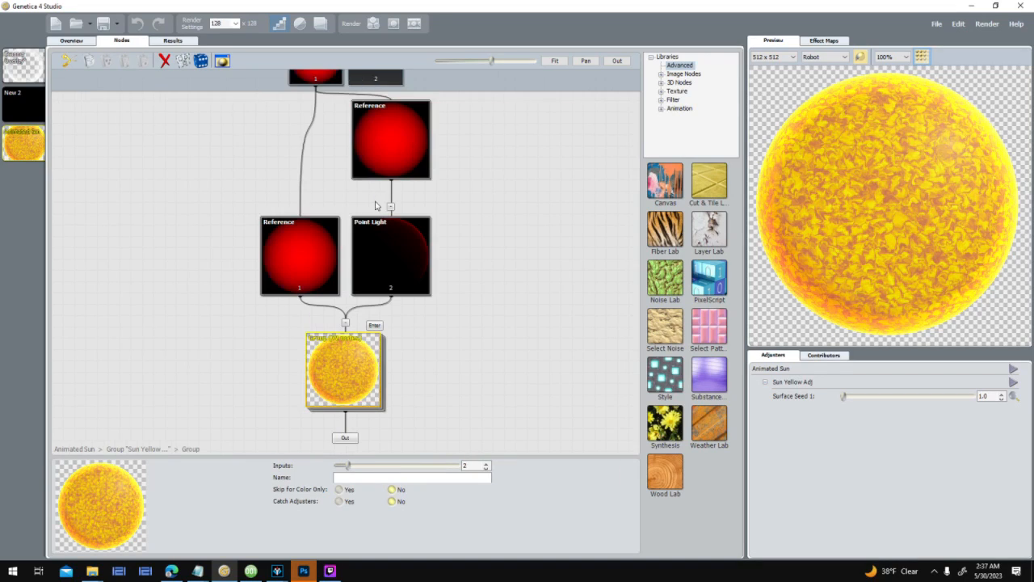
{"action": "left_click", "coordinate": [377, 326]}
{"action": "left_click", "coordinate": [282, 210]}
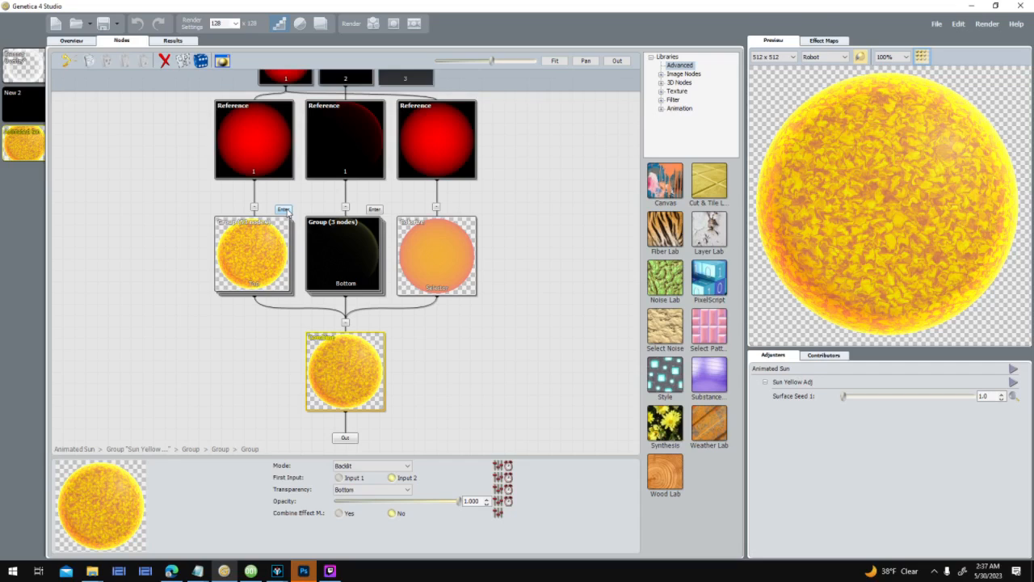
{"action": "left_click", "coordinate": [475, 252]}
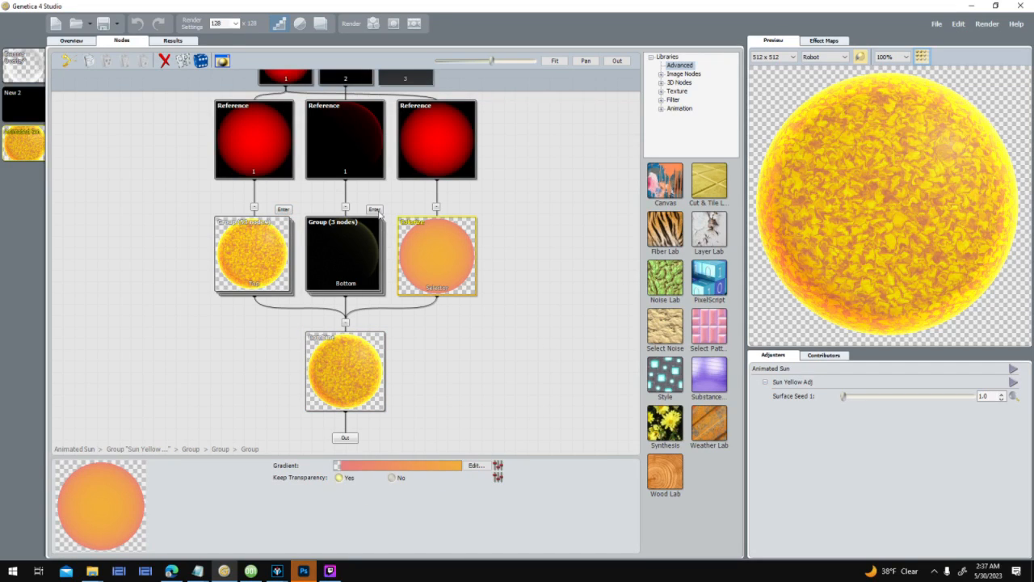
{"action": "left_click", "coordinate": [351, 438]}
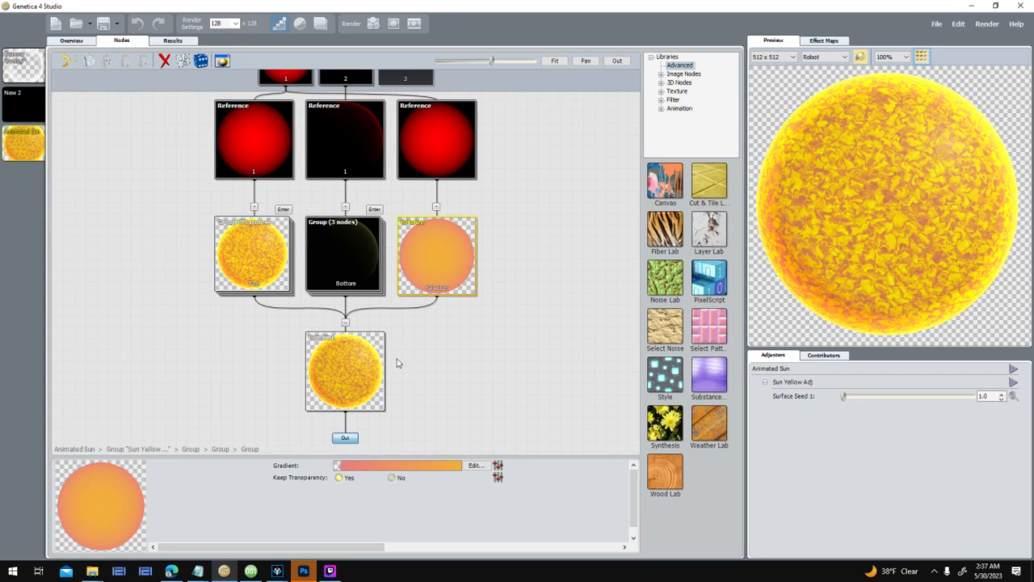
{"action": "left_click", "coordinate": [282, 209]}
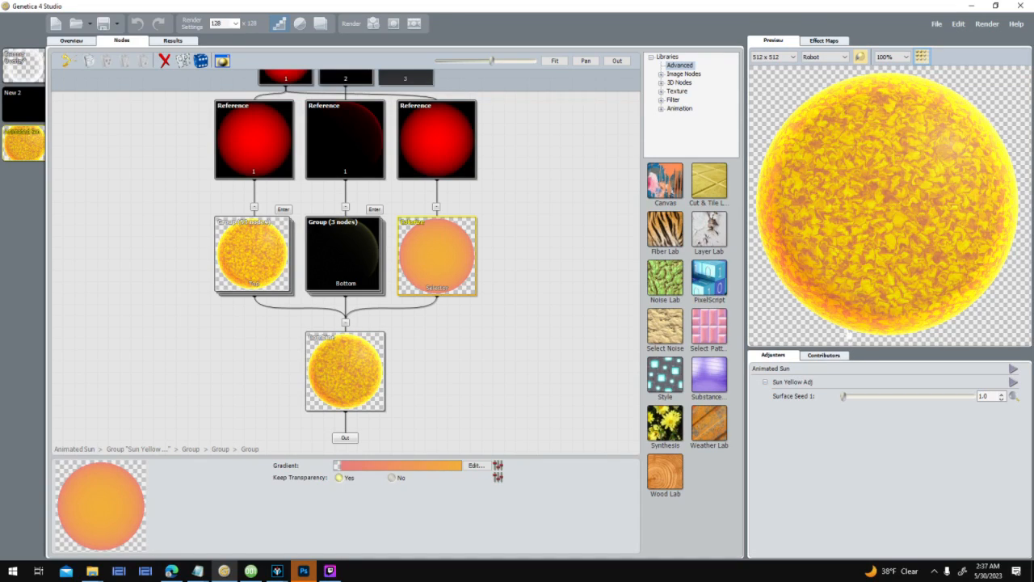
Return to the Sun Yellow Adj level, checking the Point Light node's settings on the way out.
{"action": "left_click", "coordinate": [345, 441]}
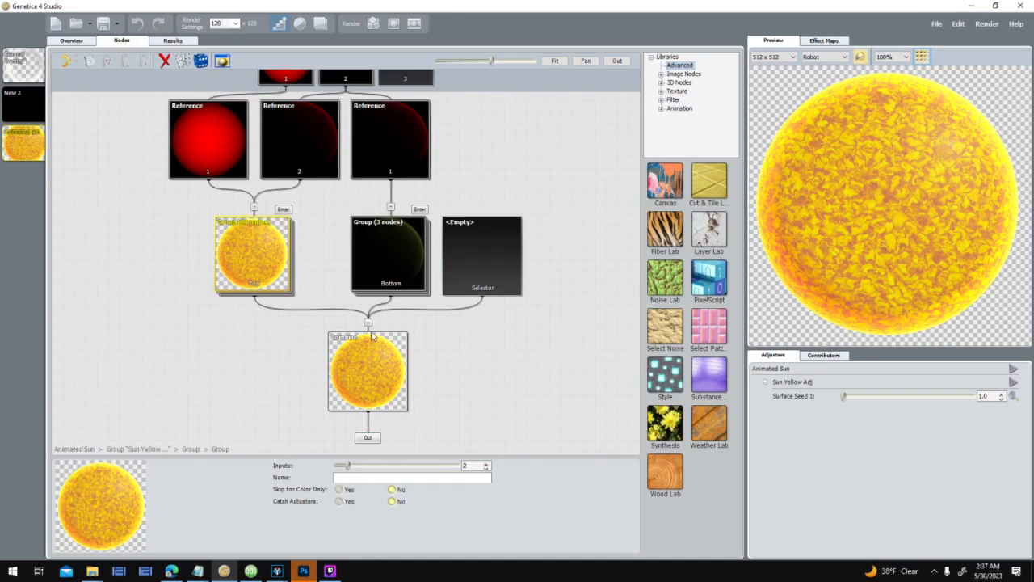
{"action": "left_click", "coordinate": [368, 438]}
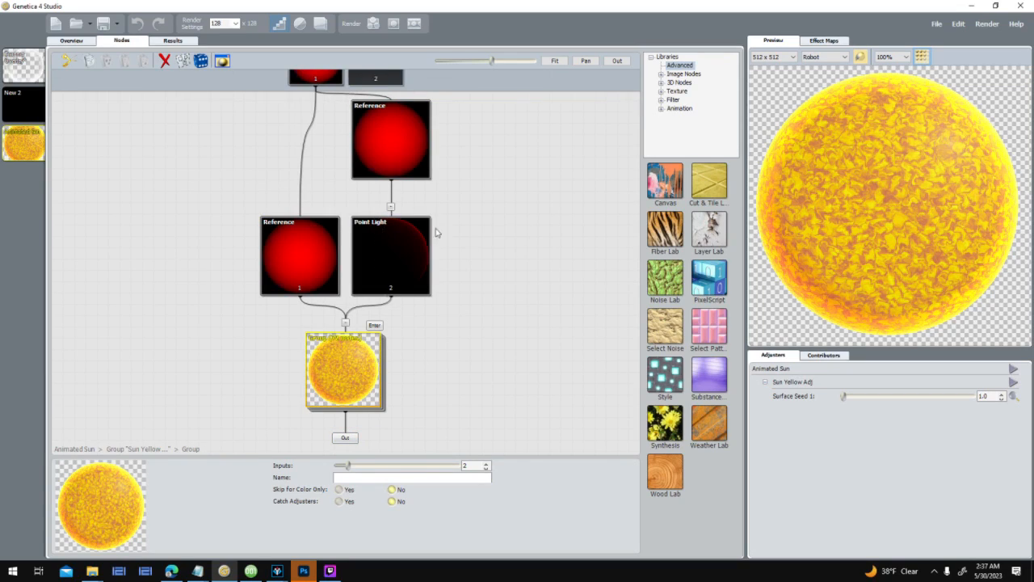
{"action": "left_click", "coordinate": [397, 228]}
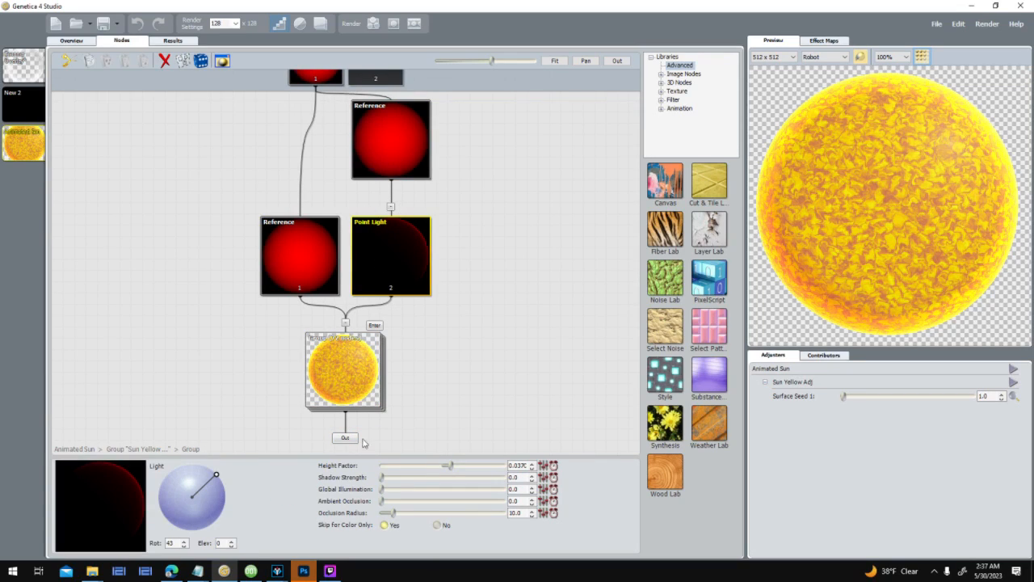
{"action": "left_click", "coordinate": [346, 440]}
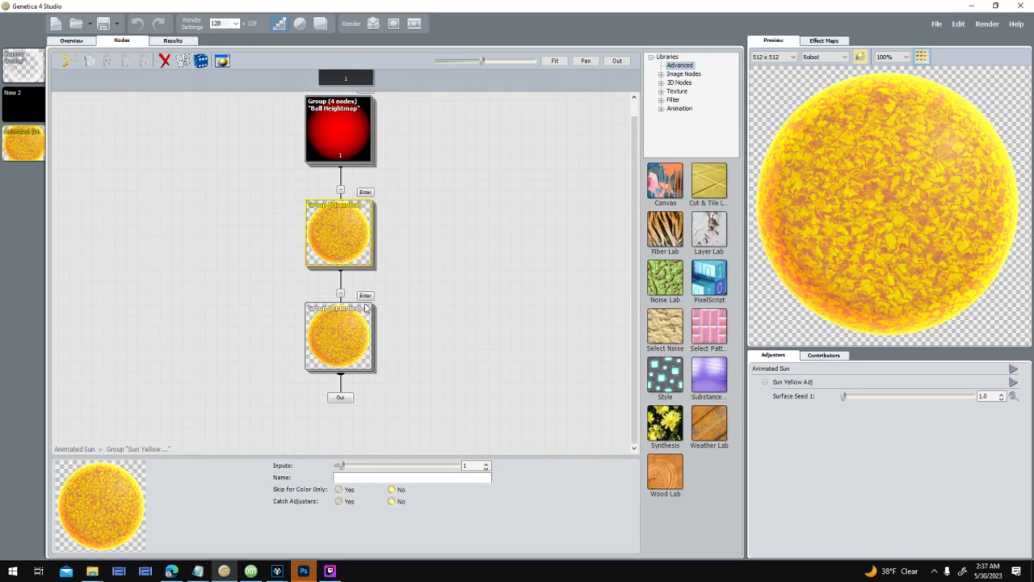
Examine the nodes at the end of the last group in Sun Yellow Adj, and leave that group.
{"action": "left_click", "coordinate": [366, 296]}
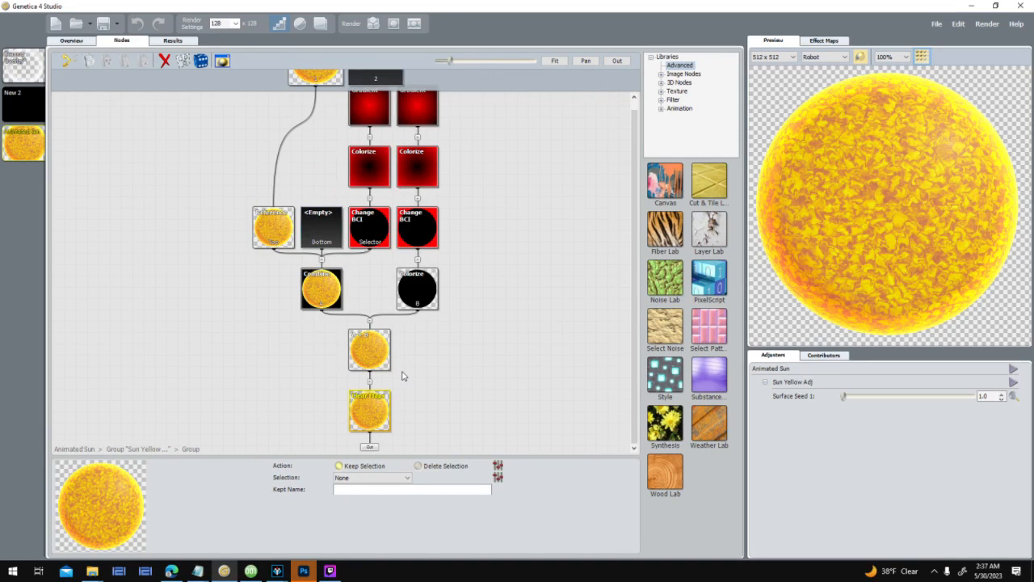
{"action": "scroll", "coordinate": [408, 364], "scroll_direction": "up", "scroll_amount": 2}
{"action": "left_click_drag", "start_coordinate": [378, 316], "coordinate": [373, 291]}
{"action": "left_click", "coordinate": [340, 291]}
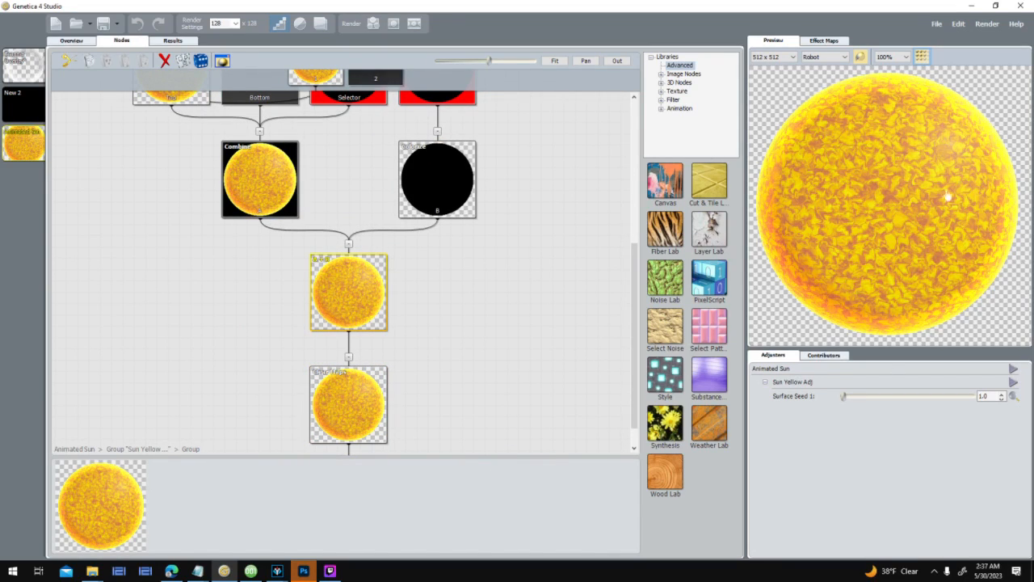
{"action": "scroll", "coordinate": [457, 319], "scroll_direction": "down", "scroll_amount": 4}
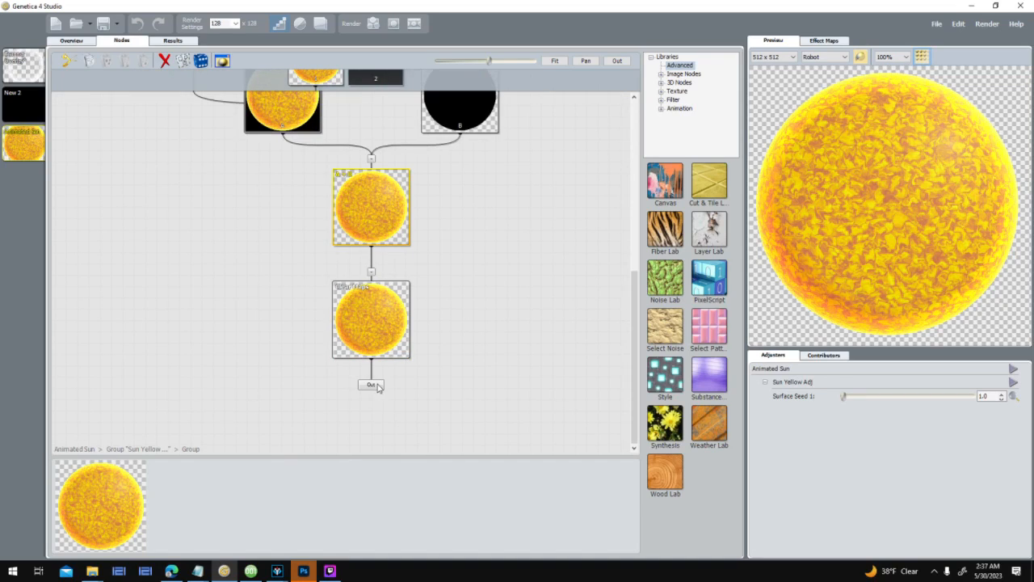
{"action": "scroll", "coordinate": [385, 261], "scroll_direction": "up", "scroll_amount": 3}
{"action": "left_click_drag", "start_coordinate": [445, 248], "coordinate": [469, 282]}
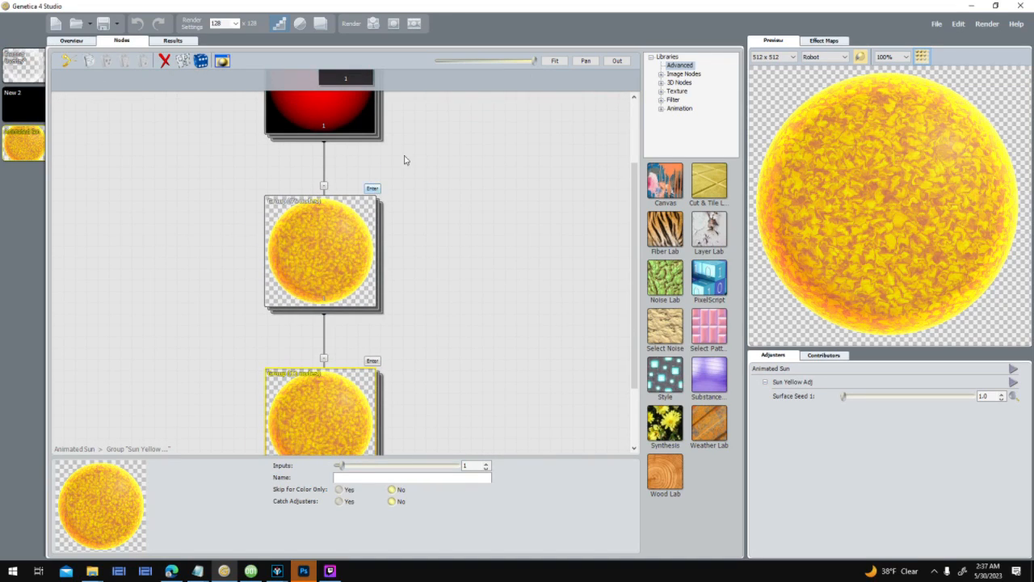
Enter the Ball Heightmap group and inspect its node chain down to the Tone Curve node.
{"action": "left_click_drag", "start_coordinate": [359, 94], "coordinate": [353, 239]}
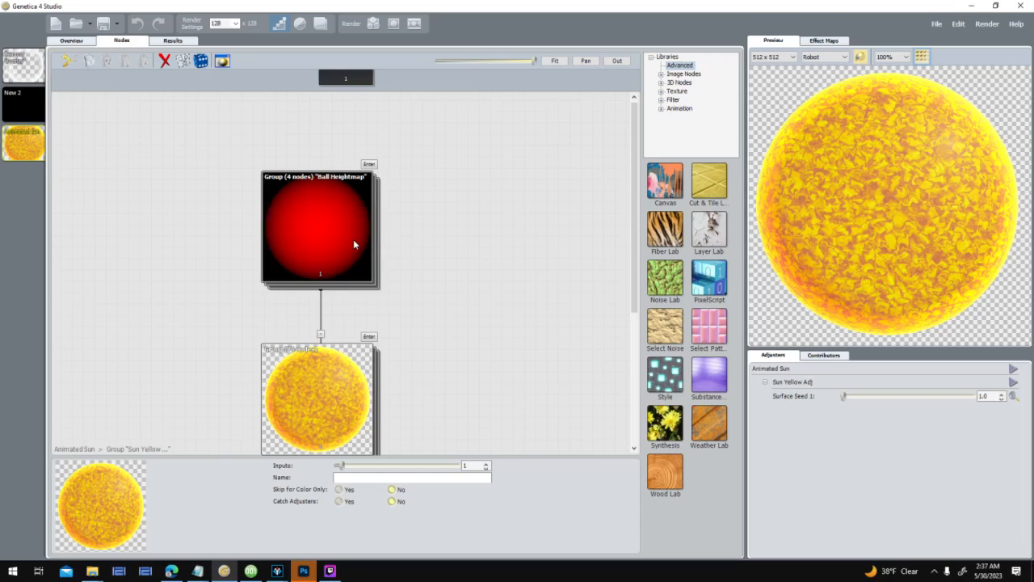
{"action": "left_click", "coordinate": [368, 165]}
{"action": "left_click", "coordinate": [353, 445]}
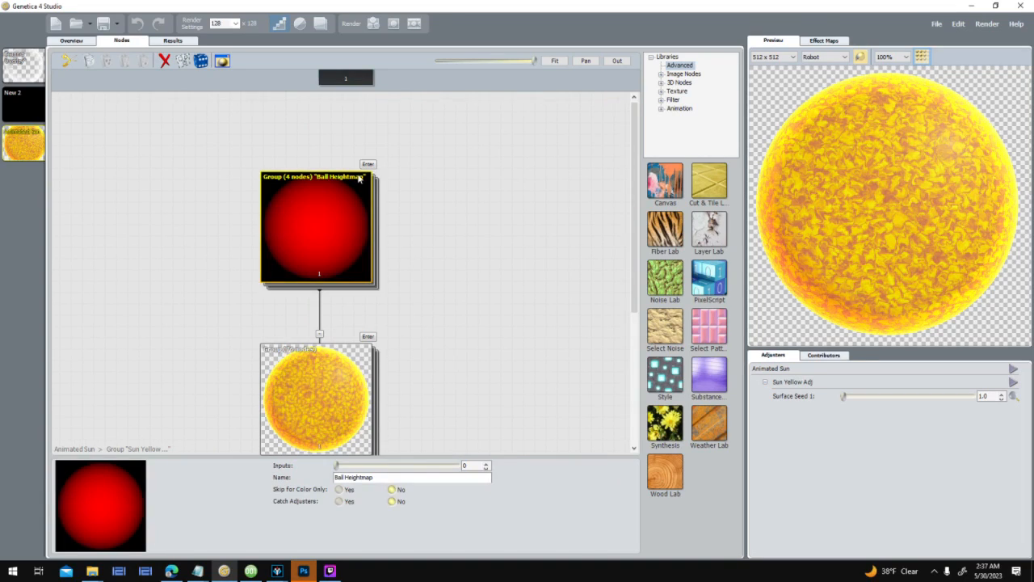
{"action": "left_click", "coordinate": [369, 165]}
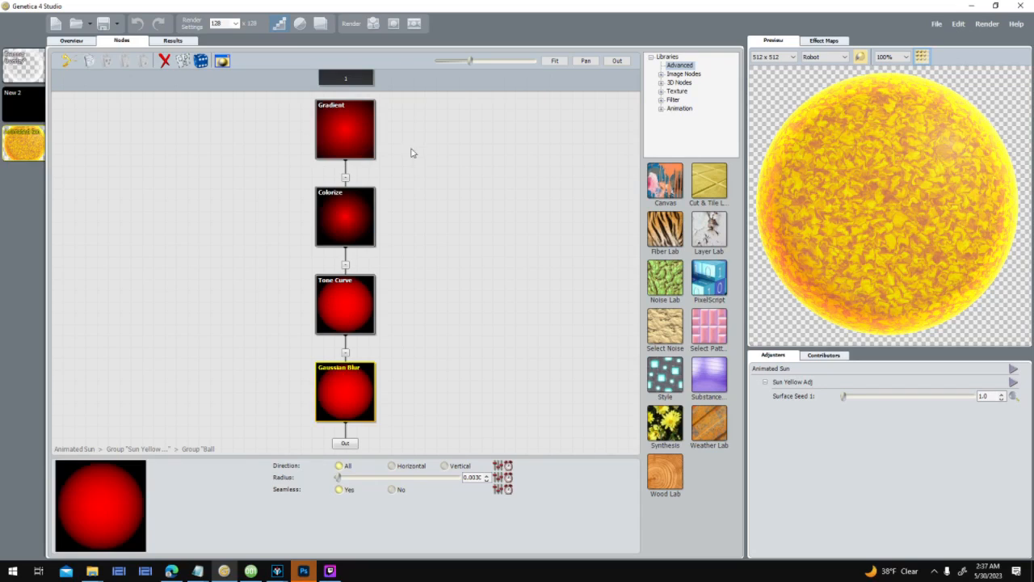
{"action": "left_click", "coordinate": [353, 222]}
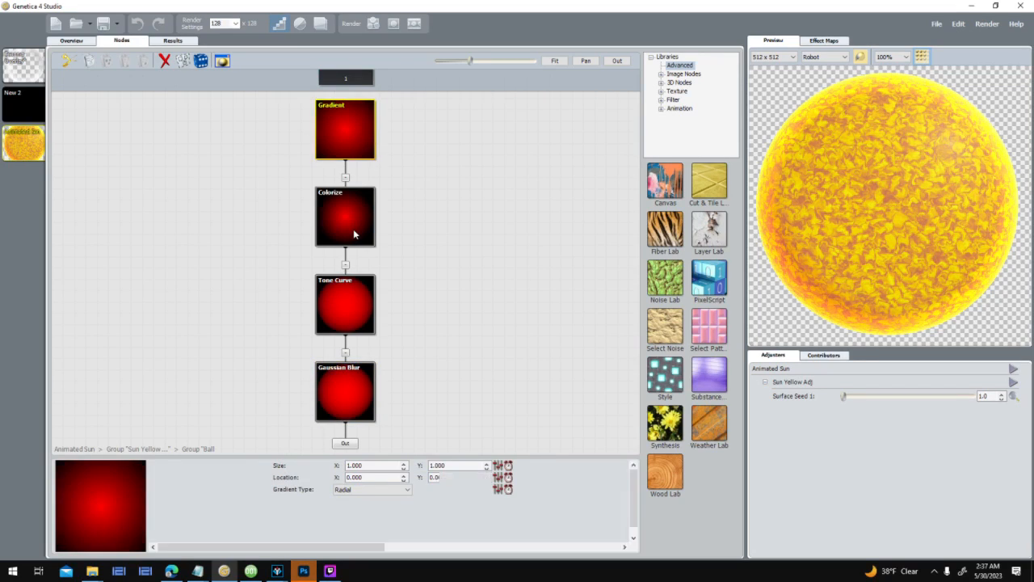
{"action": "left_click", "coordinate": [361, 317]}
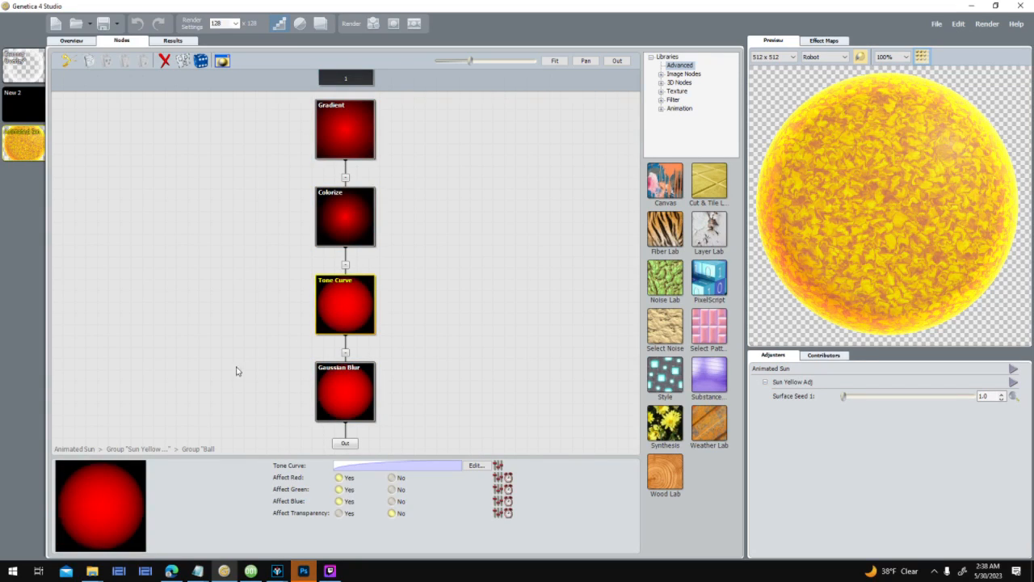
Examine the Tone Curve node's whole sphere in a floating view at 100%, and close the view.
{"action": "right_click", "coordinate": [355, 316]}
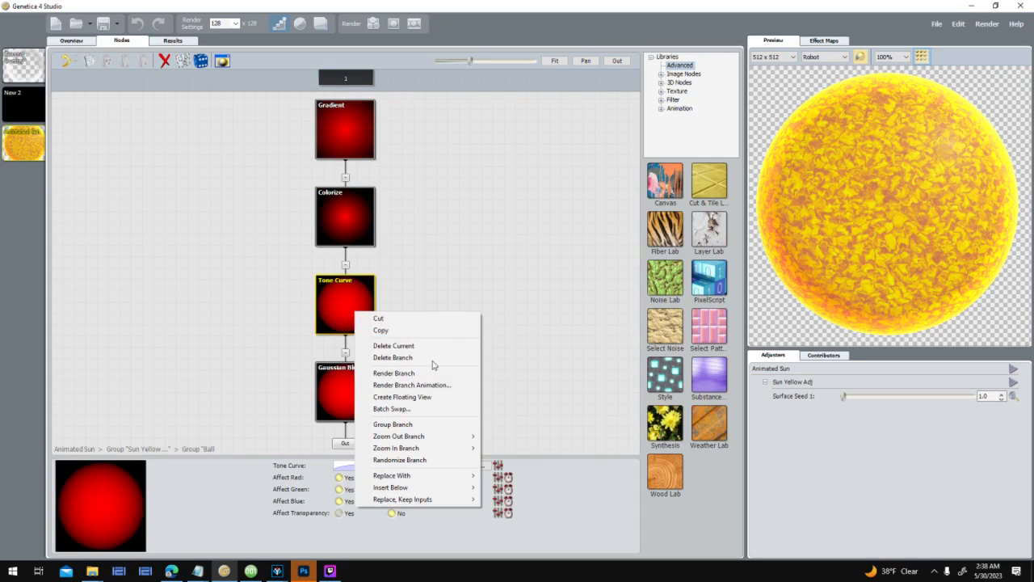
{"action": "left_click", "coordinate": [443, 396]}
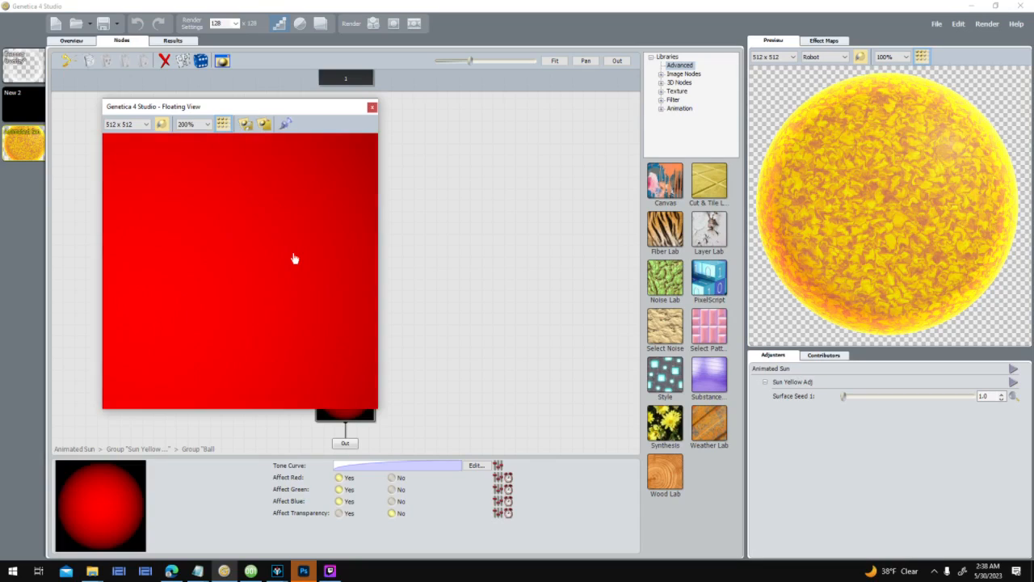
{"action": "scroll", "coordinate": [294, 258], "scroll_direction": "down", "scroll_amount": 5}
{"action": "scroll", "coordinate": [289, 261], "scroll_direction": "up", "scroll_amount": 3}
{"action": "scroll", "coordinate": [289, 261], "scroll_direction": "down", "scroll_amount": 3}
{"action": "scroll", "coordinate": [238, 174], "scroll_direction": "up", "scroll_amount": 1}
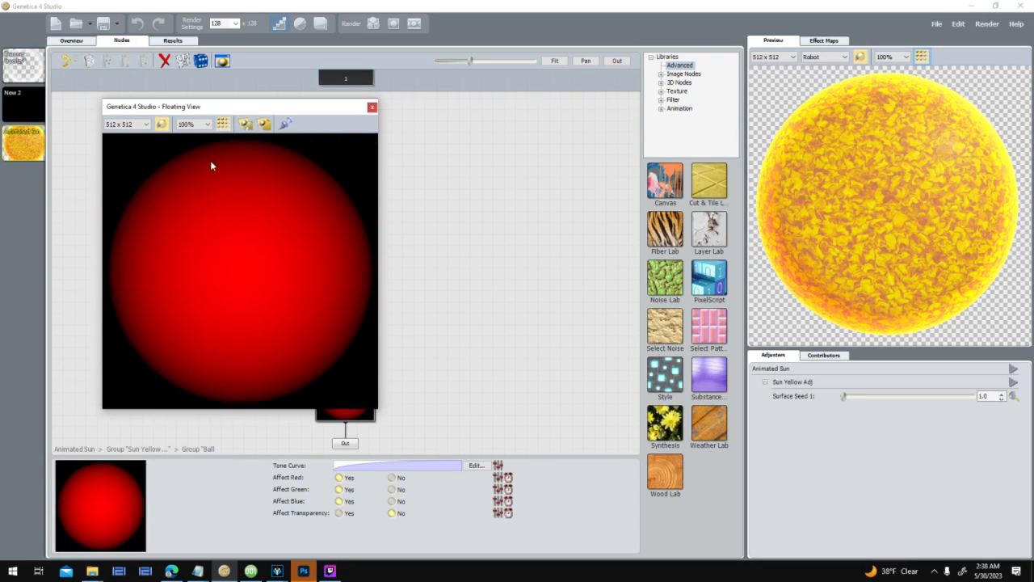
{"action": "left_click", "coordinate": [372, 108]}
Leave Ball Heightmap and enter the nested groups of the middle group down to the Select Noise and Weather Lab nodes.
{"action": "left_click", "coordinate": [348, 446]}
{"action": "left_click", "coordinate": [369, 337]}
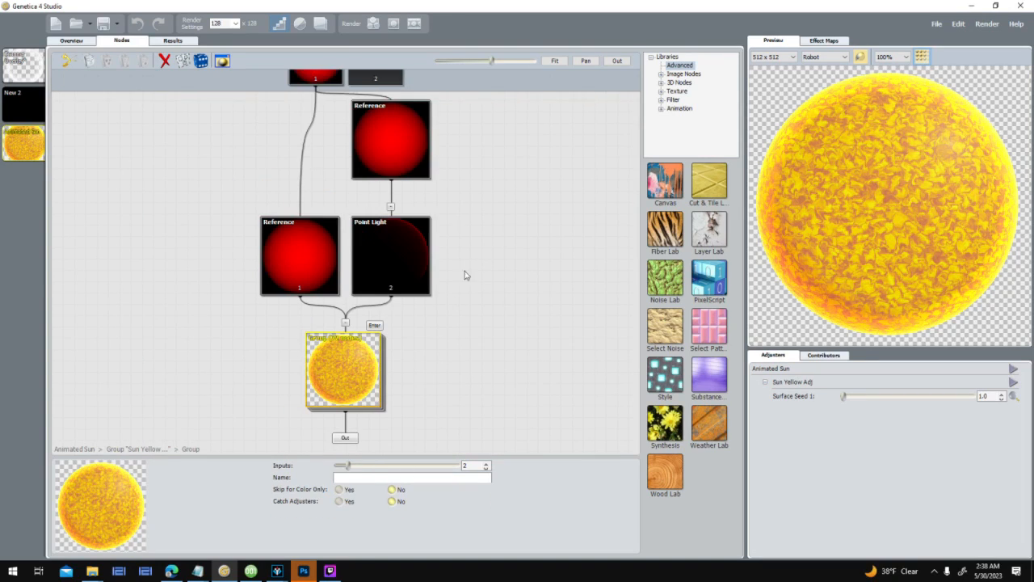
{"action": "scroll", "coordinate": [464, 261], "scroll_direction": "up", "scroll_amount": 2}
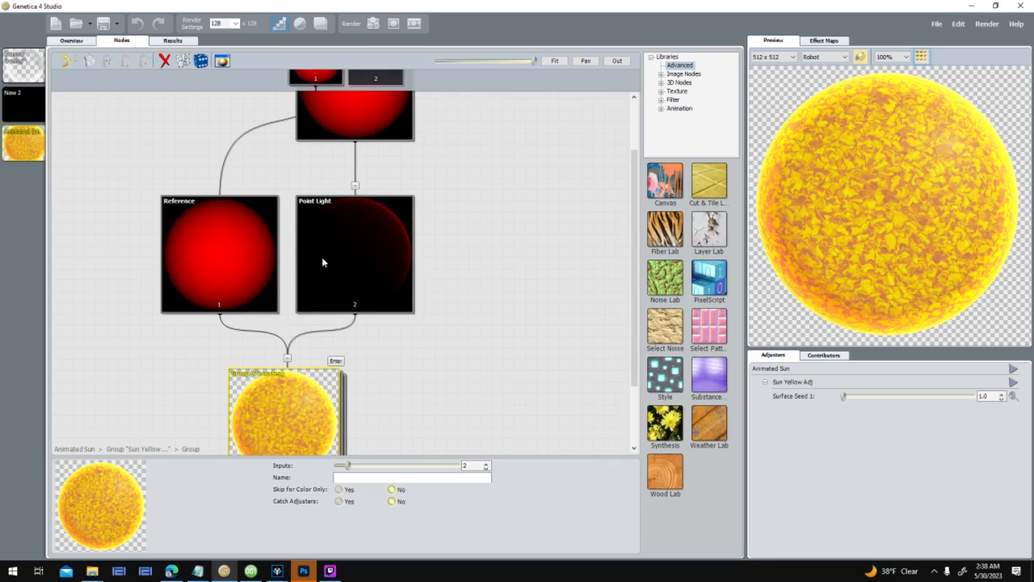
{"action": "left_click_drag", "start_coordinate": [528, 320], "coordinate": [580, 222]}
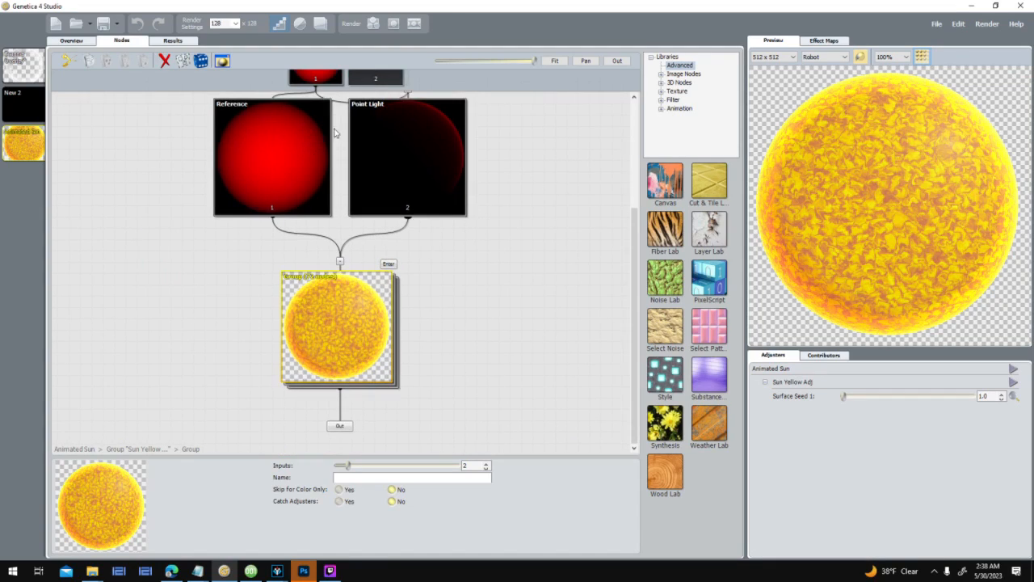
{"action": "left_click", "coordinate": [388, 264]}
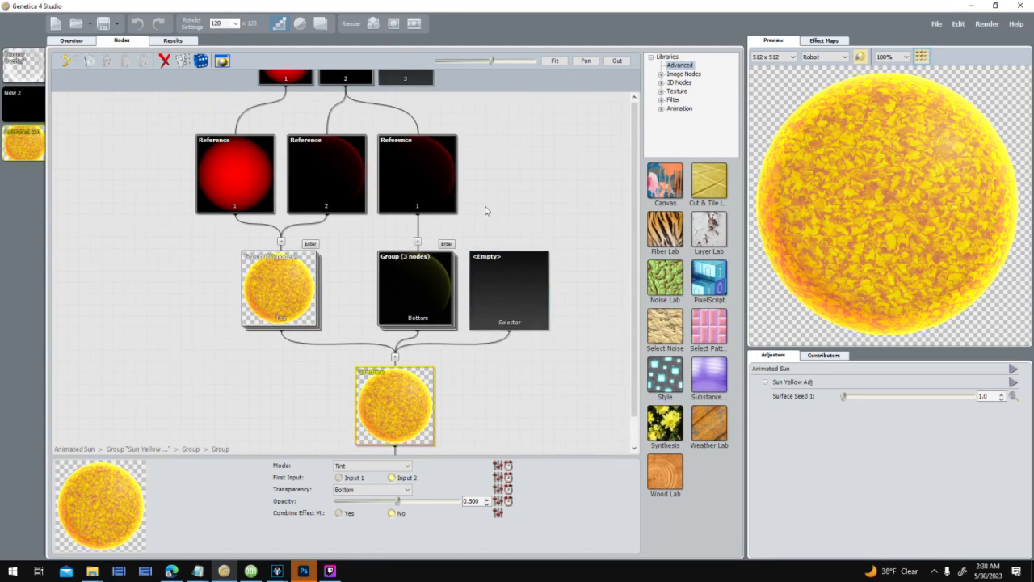
{"action": "left_click", "coordinate": [310, 244]}
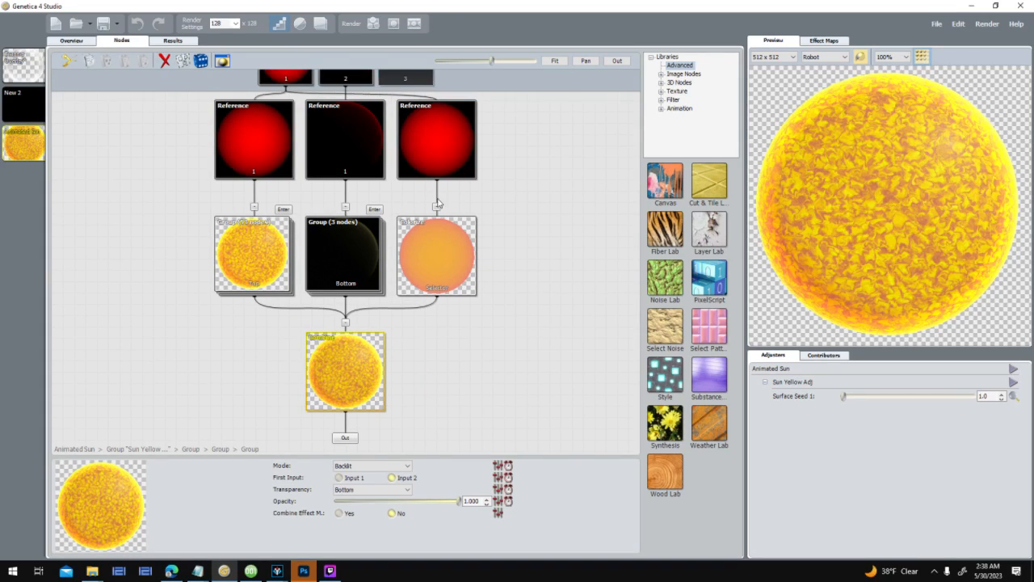
{"action": "left_click", "coordinate": [284, 211]}
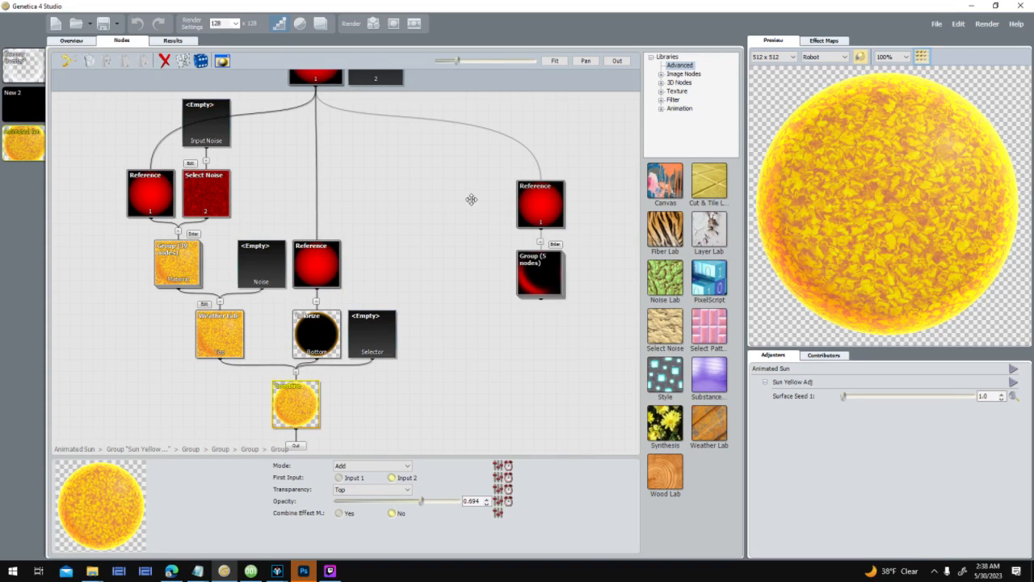
Create a floating view of the Select Noise node to examine its noise pattern.
{"action": "scroll", "coordinate": [423, 248], "scroll_direction": "up", "scroll_amount": 3}
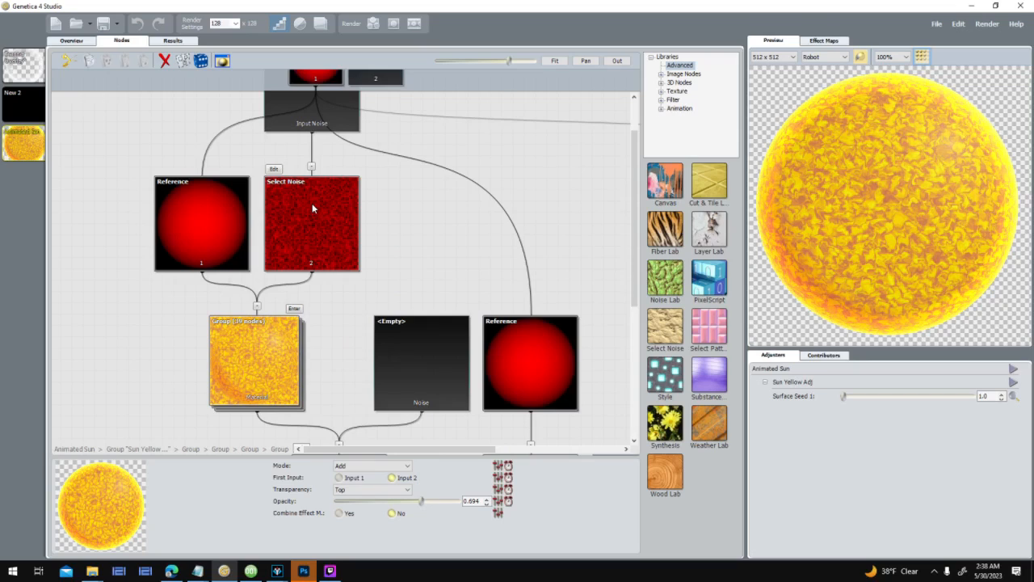
{"action": "left_click", "coordinate": [312, 203]}
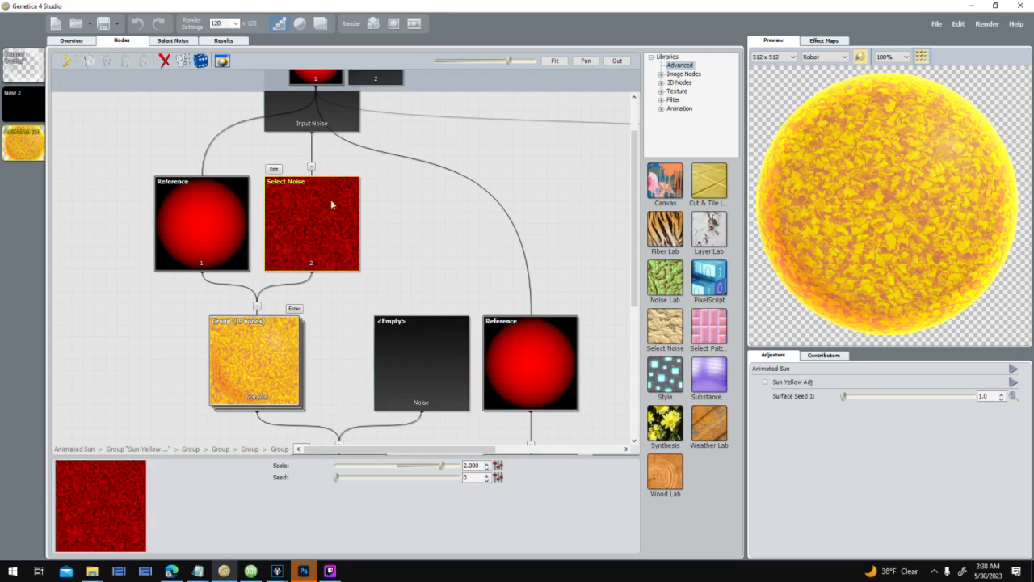
{"action": "right_click", "coordinate": [270, 237]}
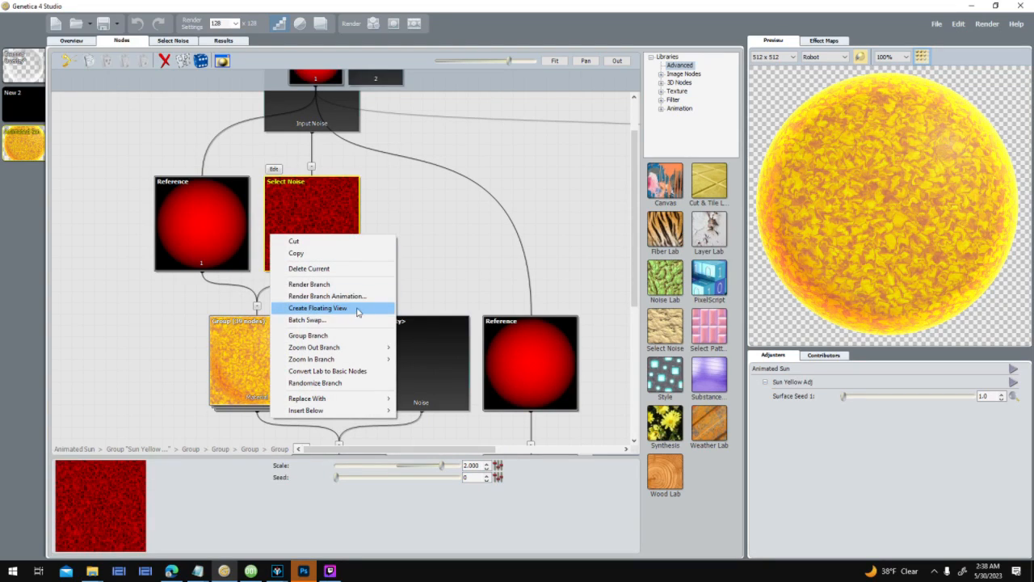
{"action": "left_click", "coordinate": [327, 308]}
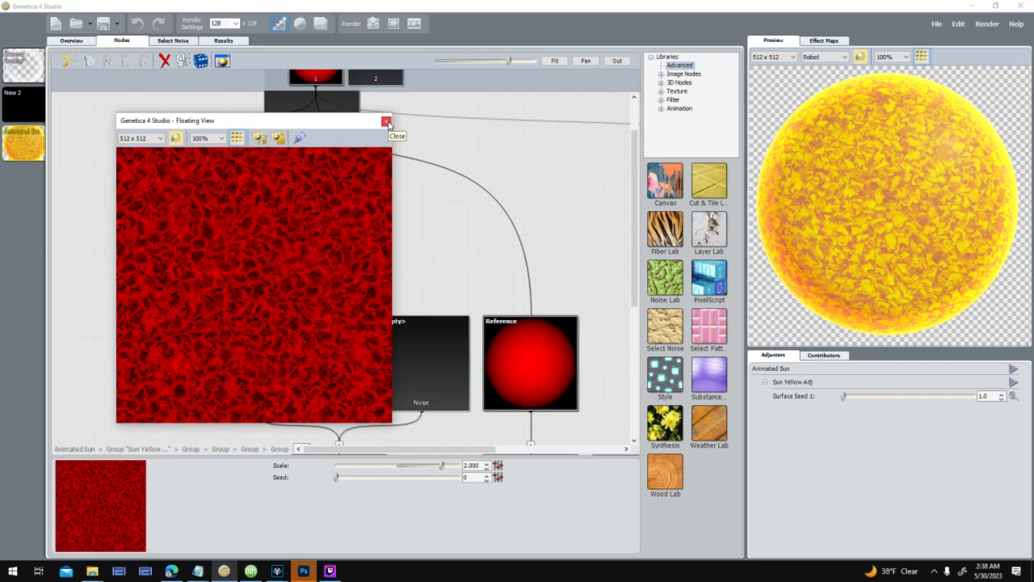
Close the floating view and enter the Material group to inspect its Frequency, Substance Lab and nested group nodes.
{"action": "left_click", "coordinate": [386, 122]}
{"action": "left_click", "coordinate": [299, 320]}
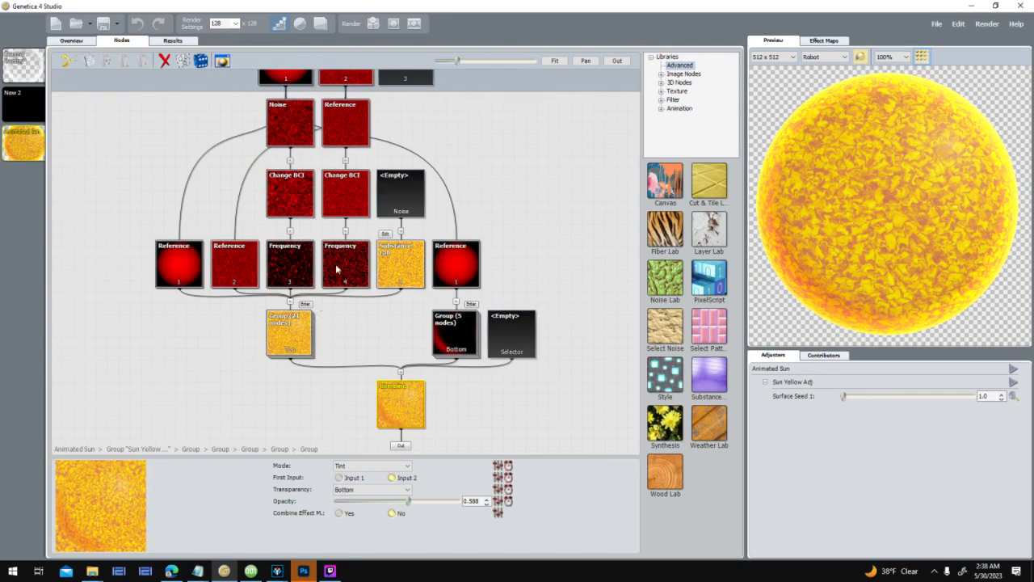
{"action": "scroll", "coordinate": [372, 169], "scroll_direction": "up", "scroll_amount": 2}
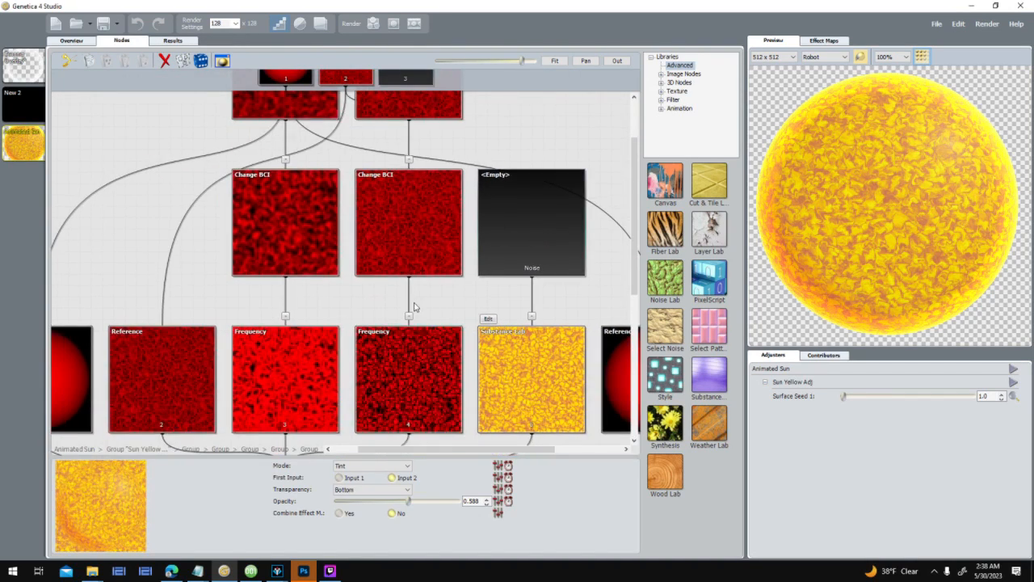
{"action": "scroll", "coordinate": [411, 302], "scroll_direction": "down", "scroll_amount": 3}
{"action": "scroll", "coordinate": [387, 302], "scroll_direction": "up", "scroll_amount": 2}
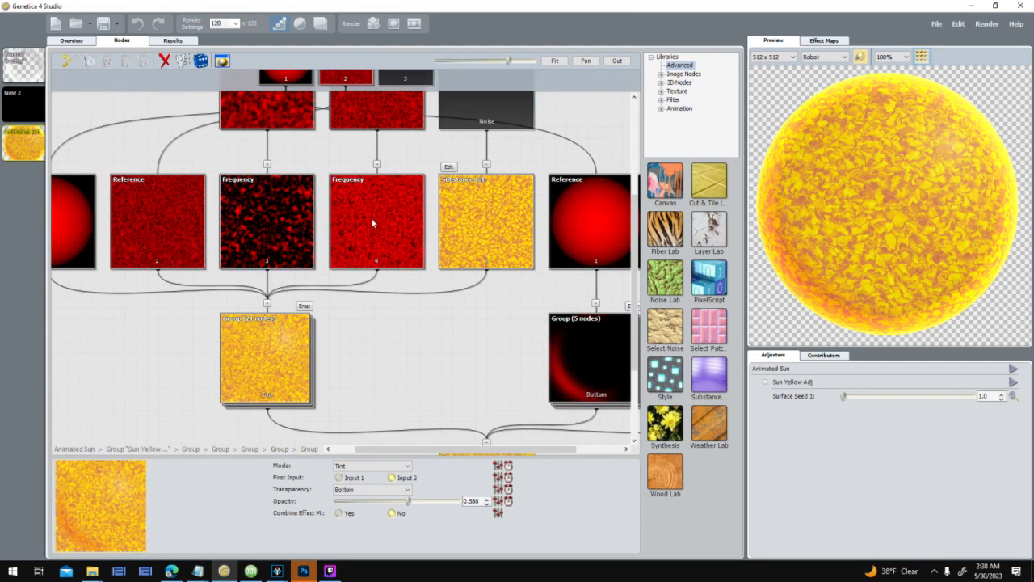
{"action": "scroll", "coordinate": [391, 254], "scroll_direction": "up", "scroll_amount": 1}
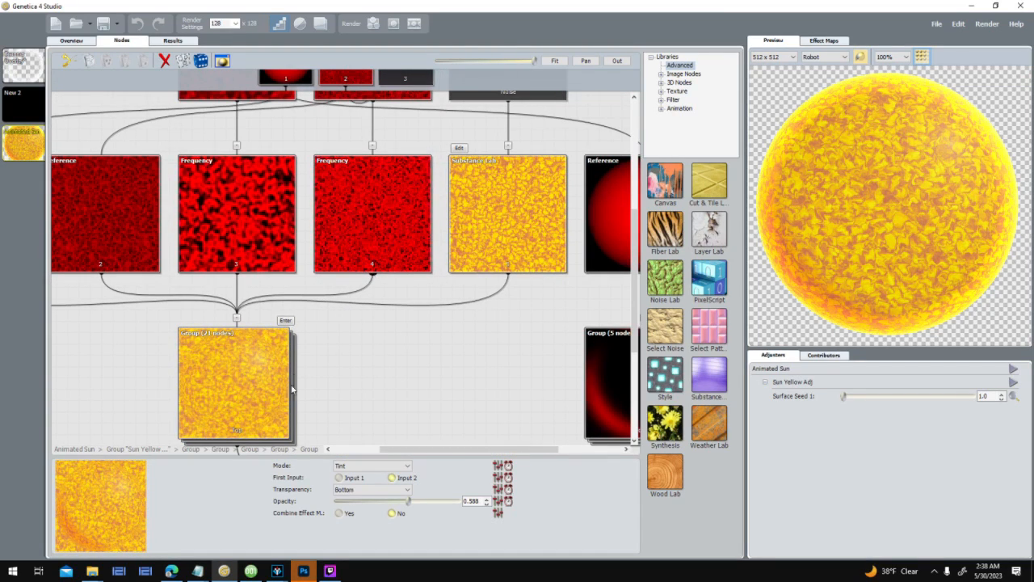
{"action": "left_click_drag", "start_coordinate": [242, 388], "coordinate": [403, 302]}
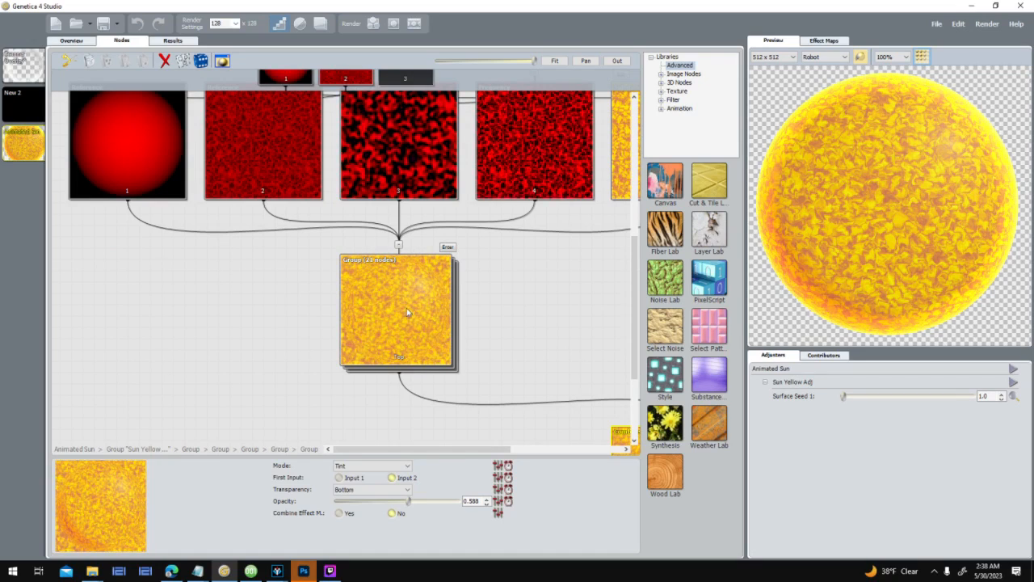
Enter the 21-node group feeding the Combine node's Top input, inspect its Distort and Combine chain, and leave the group.
{"action": "left_click", "coordinate": [447, 247]}
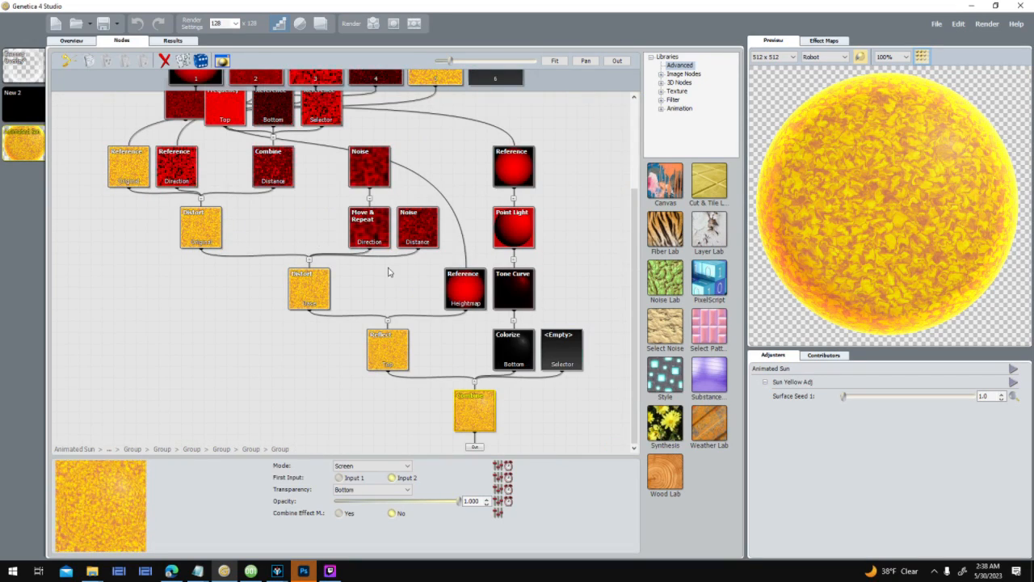
{"action": "scroll", "coordinate": [475, 355], "scroll_direction": "up", "scroll_amount": 4}
{"action": "scroll", "coordinate": [452, 352], "scroll_direction": "down", "scroll_amount": 2}
{"action": "scroll", "coordinate": [297, 202], "scroll_direction": "down", "scroll_amount": 3}
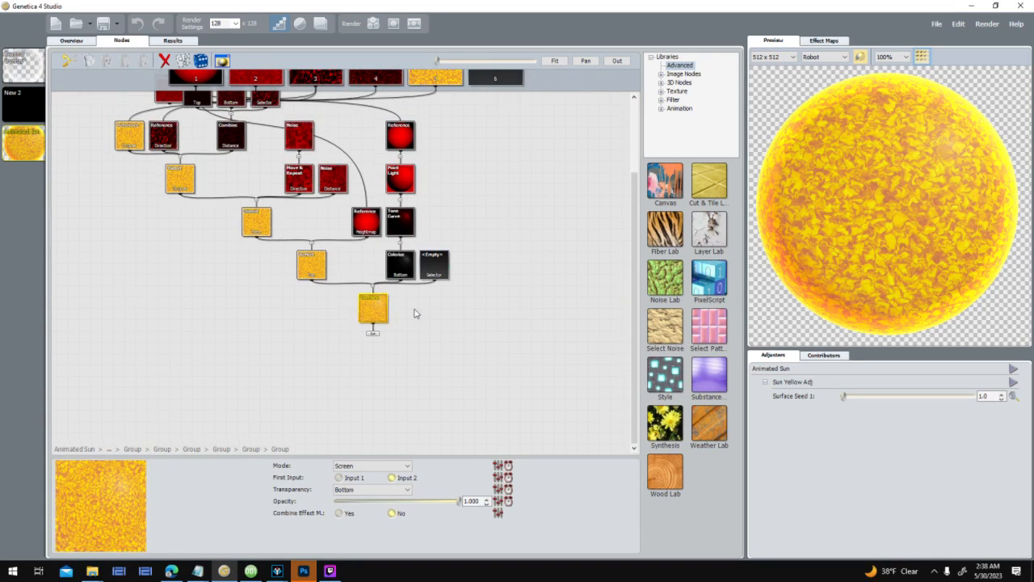
{"action": "left_click", "coordinate": [370, 334]}
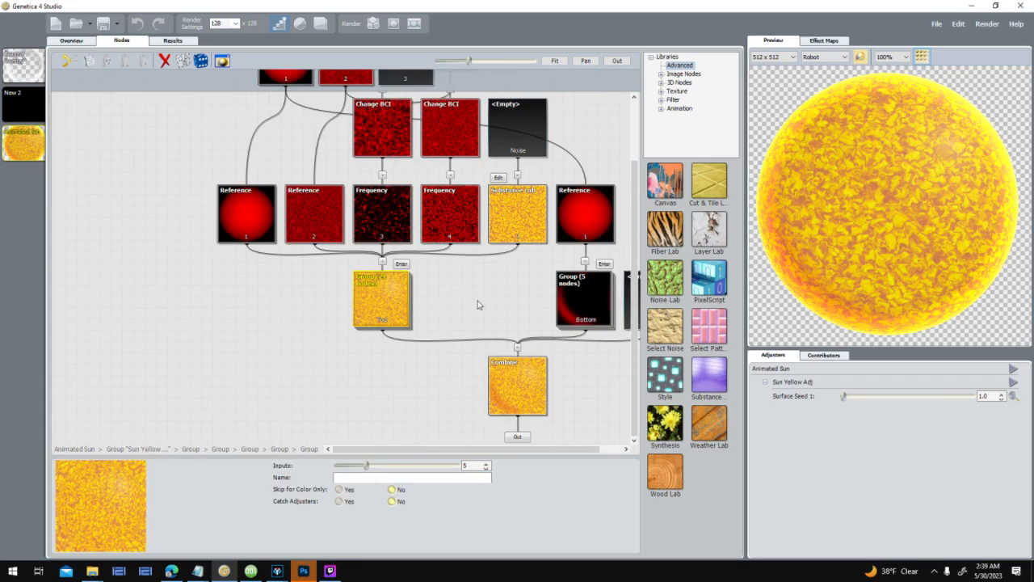
Open the Substance Lab node for editing and show its Color gradient settings.
{"action": "left_click", "coordinate": [413, 214]}
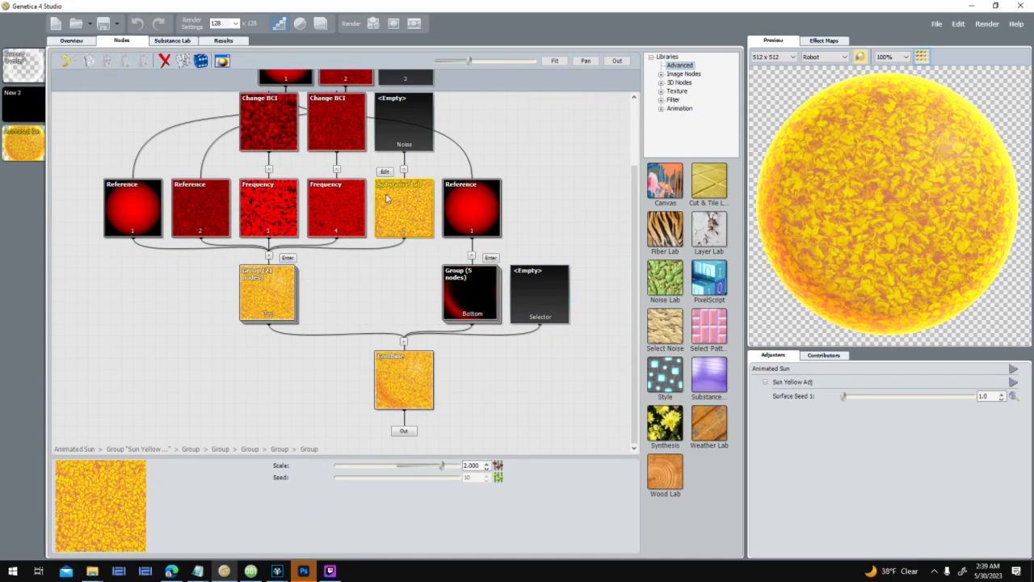
{"action": "left_click", "coordinate": [386, 171]}
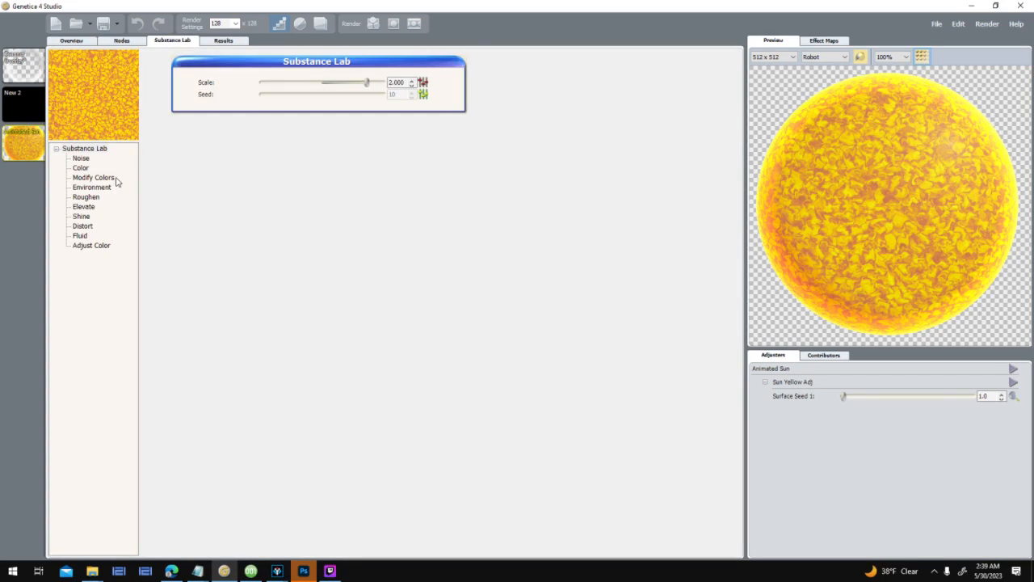
{"action": "left_click", "coordinate": [81, 168]}
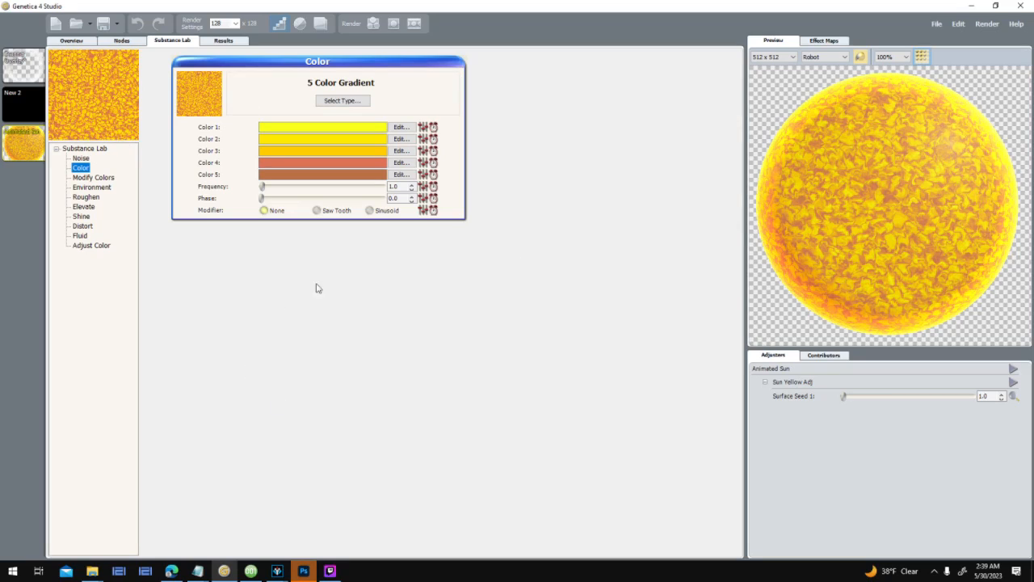
Set Color 5 of the Substance Lab gradient to the dark blue 444ABA (RGB 68, 74, 186).
{"action": "left_click", "coordinate": [400, 174]}
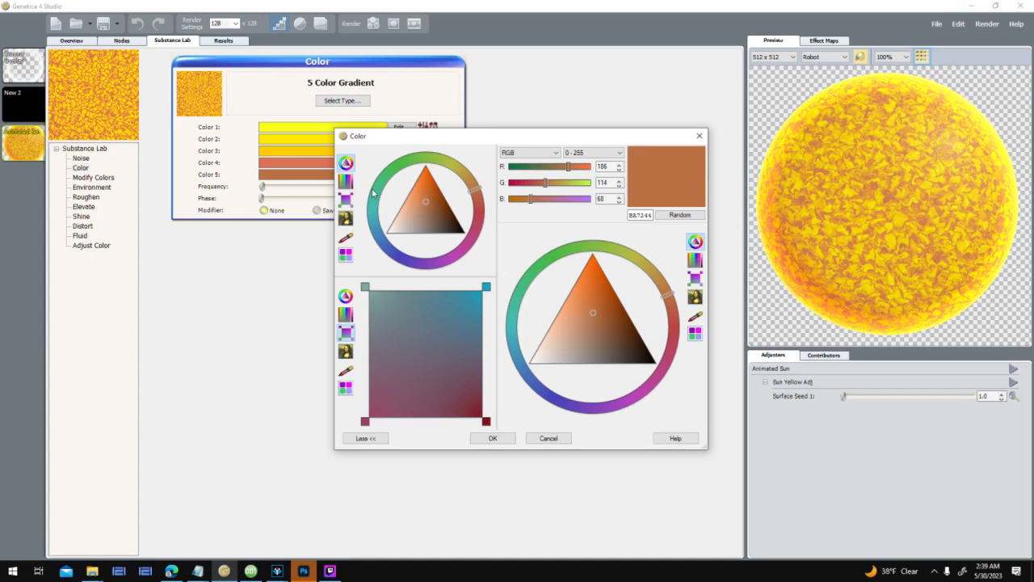
{"action": "left_click", "coordinate": [551, 439]}
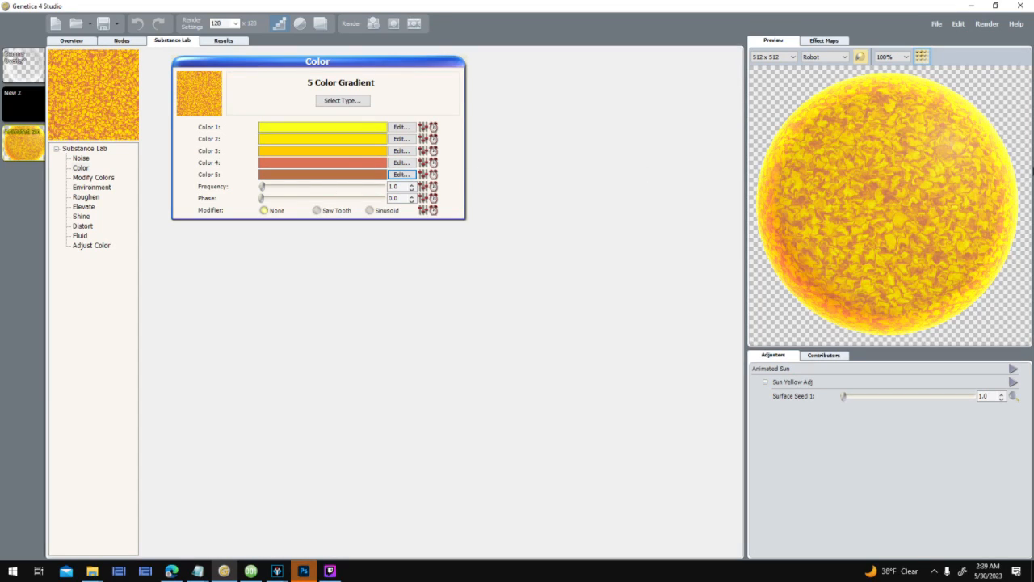
{"action": "left_click", "coordinate": [402, 175]}
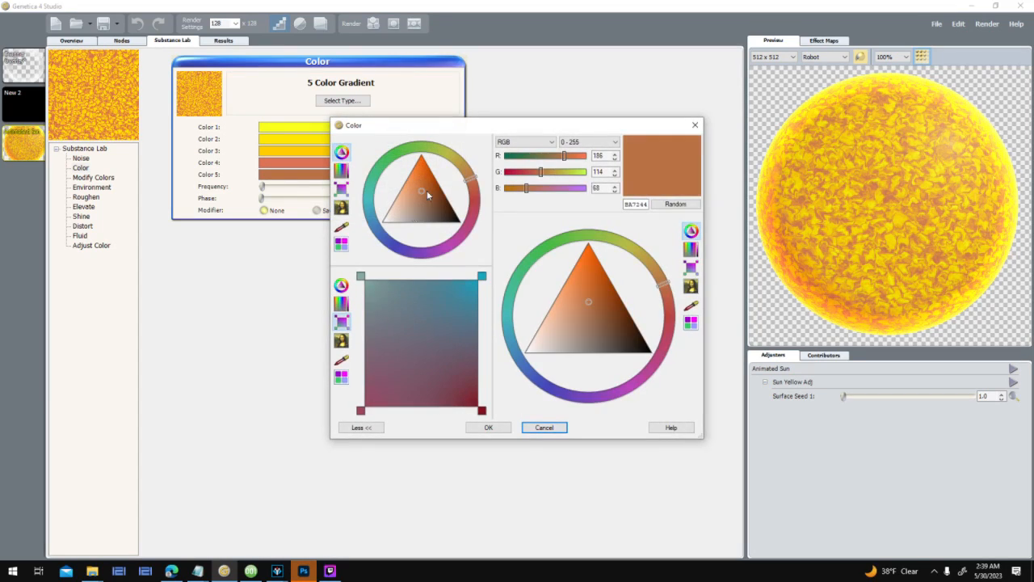
{"action": "left_click", "coordinate": [375, 227]}
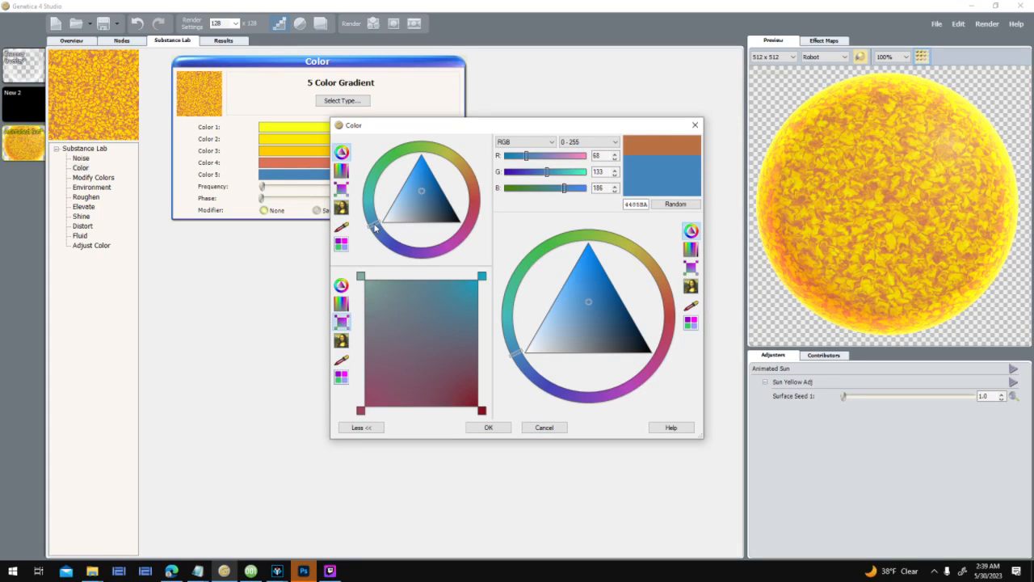
{"action": "left_click_drag", "start_coordinate": [374, 232], "coordinate": [381, 253]}
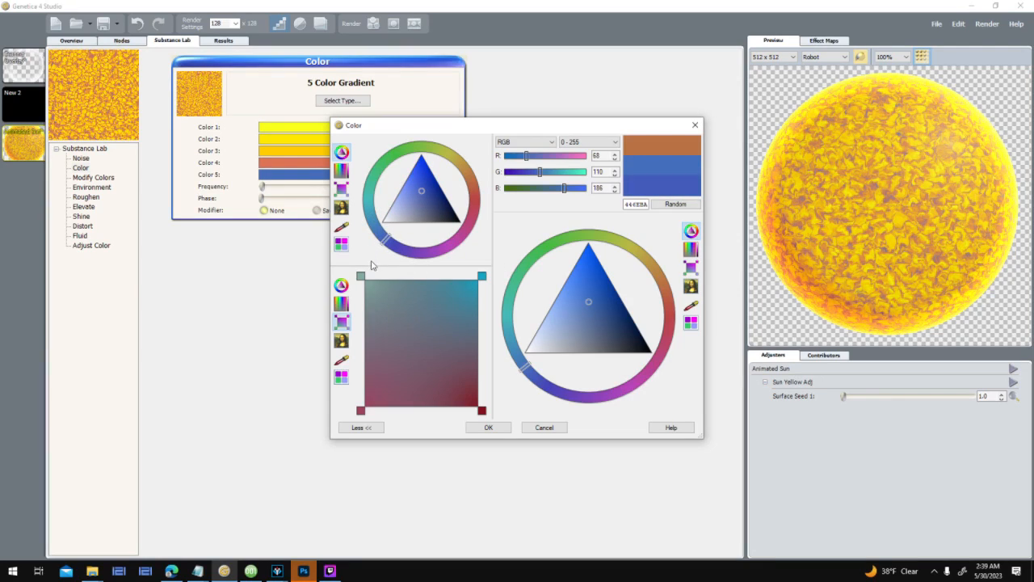
{"action": "left_click", "coordinate": [378, 277]}
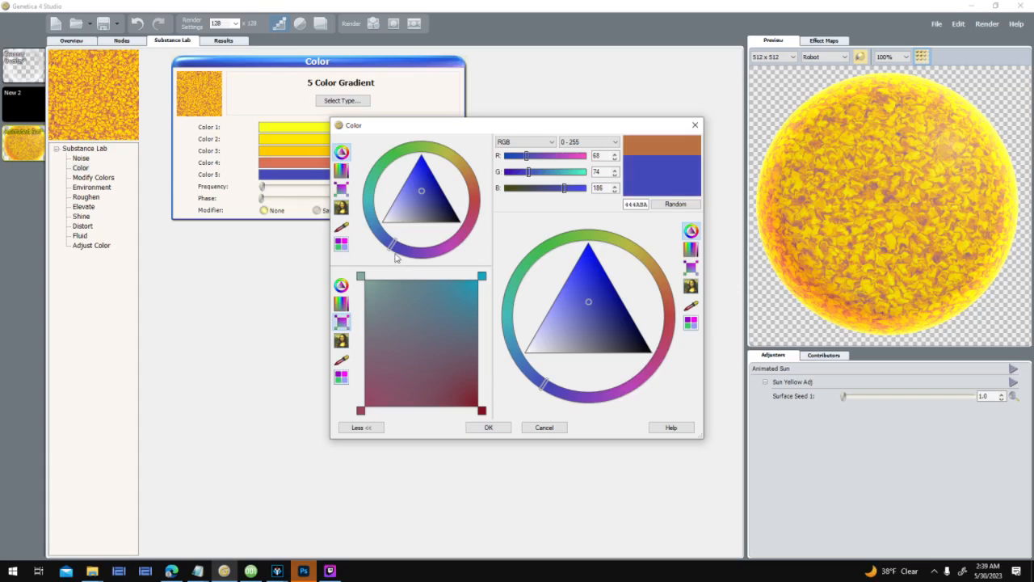
{"action": "left_click", "coordinate": [488, 426]}
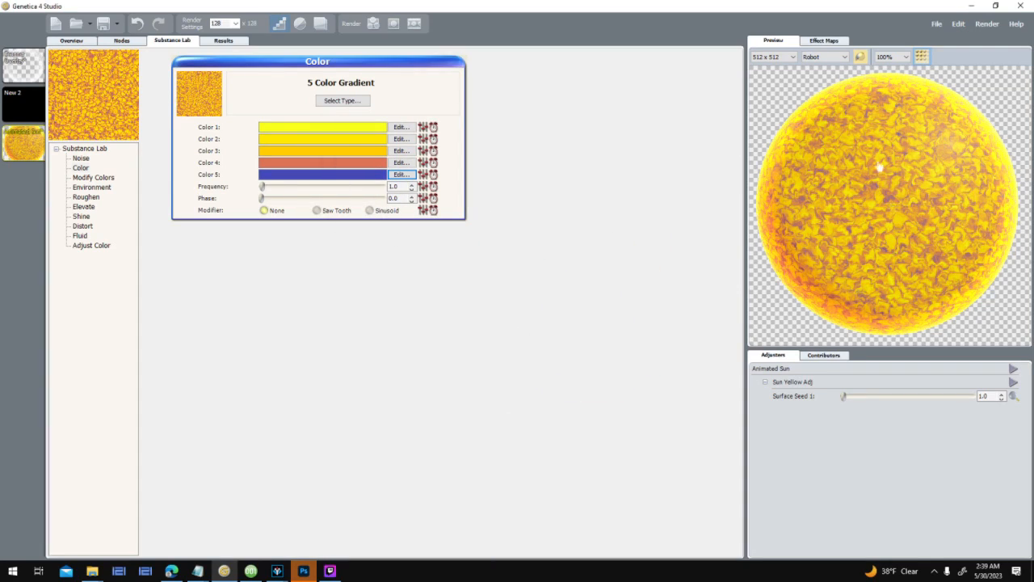
Change the gradient's Color 4 to a medium blue and Color 3 to the bright blue 00C1FF (RGB 0, 193, 255).
{"action": "left_click", "coordinate": [396, 164]}
{"action": "mouse_move", "coordinate": [474, 189]}
{"action": "left_mouse_down"}
{"action": "mouse_move", "coordinate": [475, 212]}
{"action": "mouse_move", "coordinate": [437, 253]}
{"action": "mouse_move", "coordinate": [363, 256]}
{"action": "left_mouse_up"}
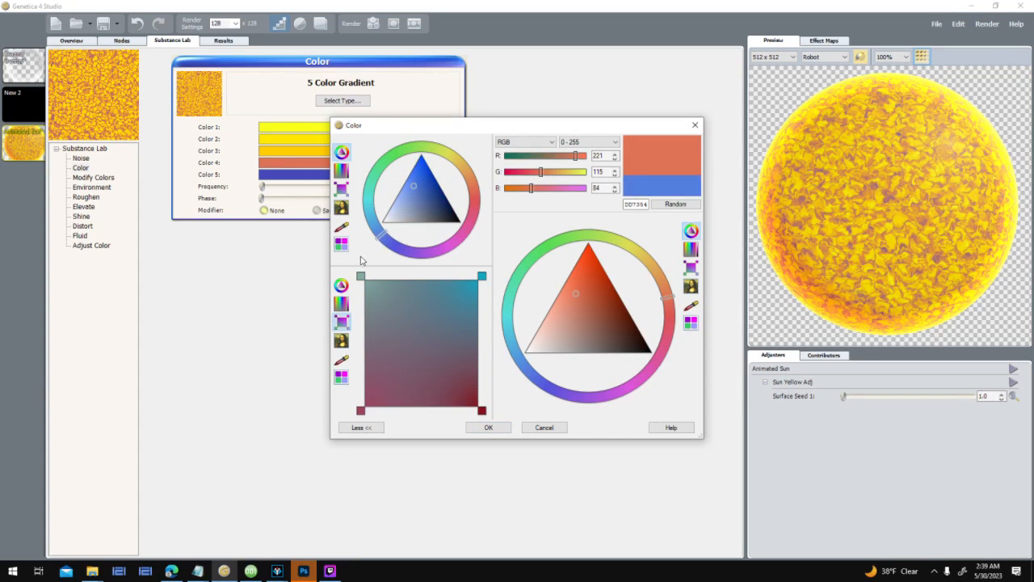
{"action": "left_click", "coordinate": [486, 428]}
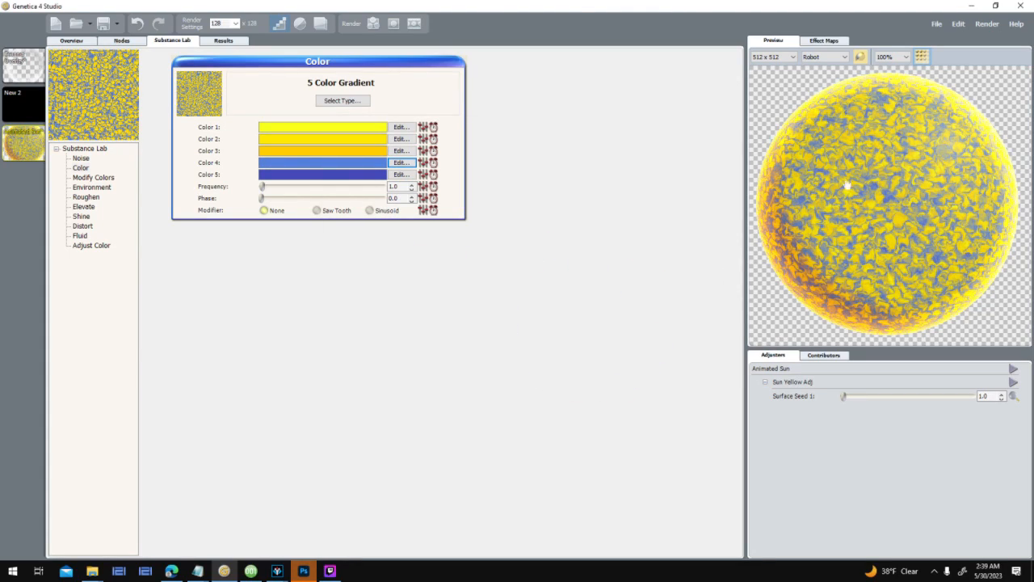
{"action": "left_click", "coordinate": [401, 151]}
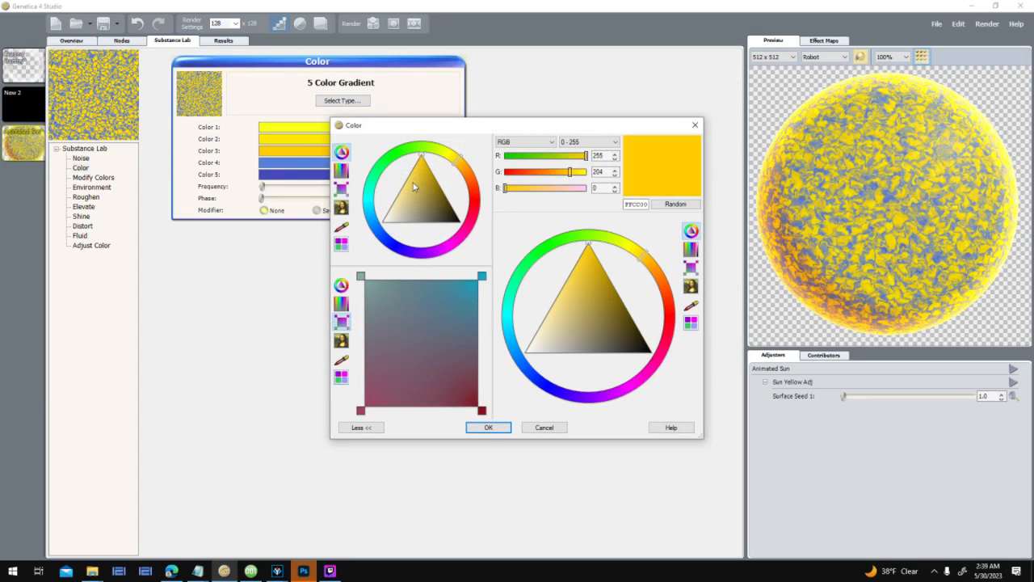
{"action": "left_click_drag", "start_coordinate": [458, 161], "coordinate": [320, 226]}
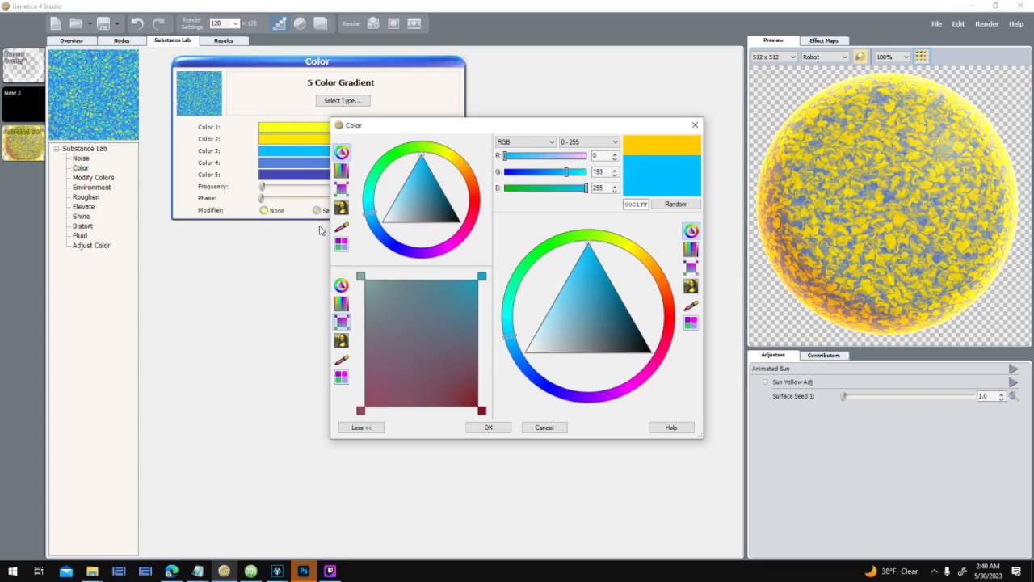
{"action": "left_click", "coordinate": [480, 429]}
Set the gradient's Color 2 to 00E0FF (RGB 0, 224, 255) and change Color 1 to a bright cyan.
{"action": "left_click", "coordinate": [402, 141]}
{"action": "mouse_move", "coordinate": [449, 157]}
{"action": "left_mouse_down"}
{"action": "mouse_move", "coordinate": [367, 181]}
{"action": "mouse_move", "coordinate": [359, 212]}
{"action": "left_mouse_up"}
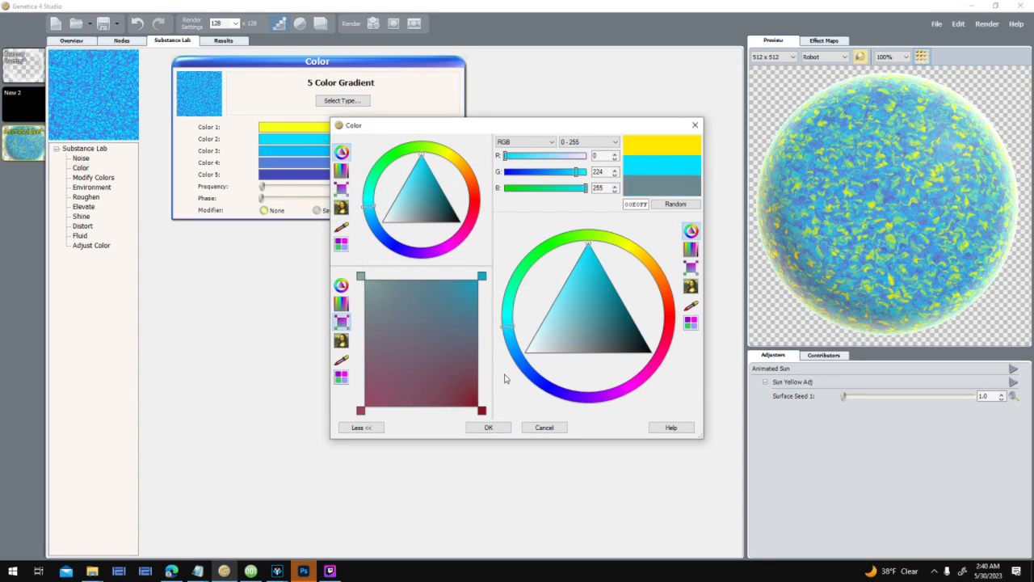
{"action": "left_click", "coordinate": [501, 430]}
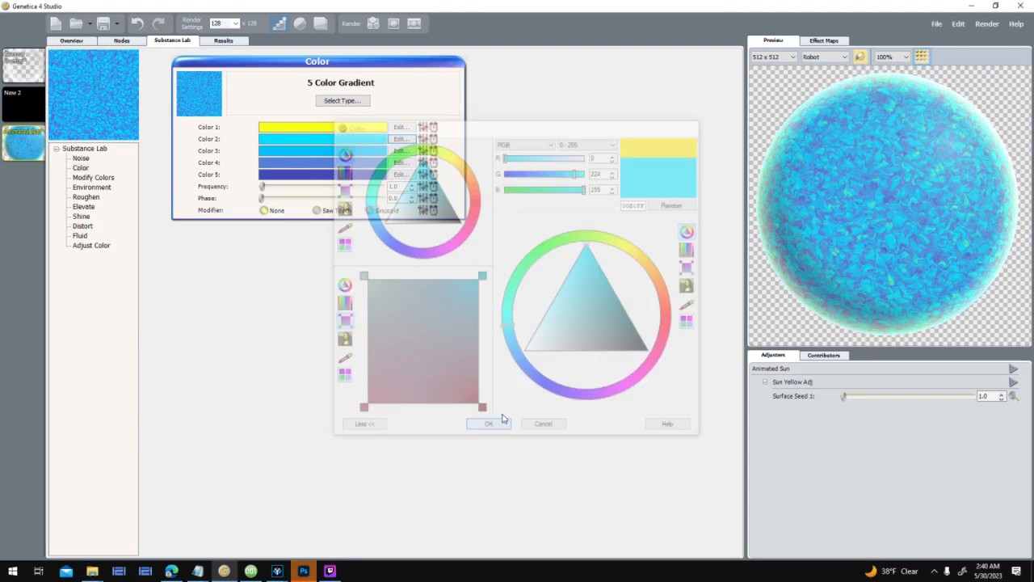
{"action": "left_click", "coordinate": [407, 129]}
{"action": "left_click_drag", "start_coordinate": [446, 155], "coordinate": [349, 195]}
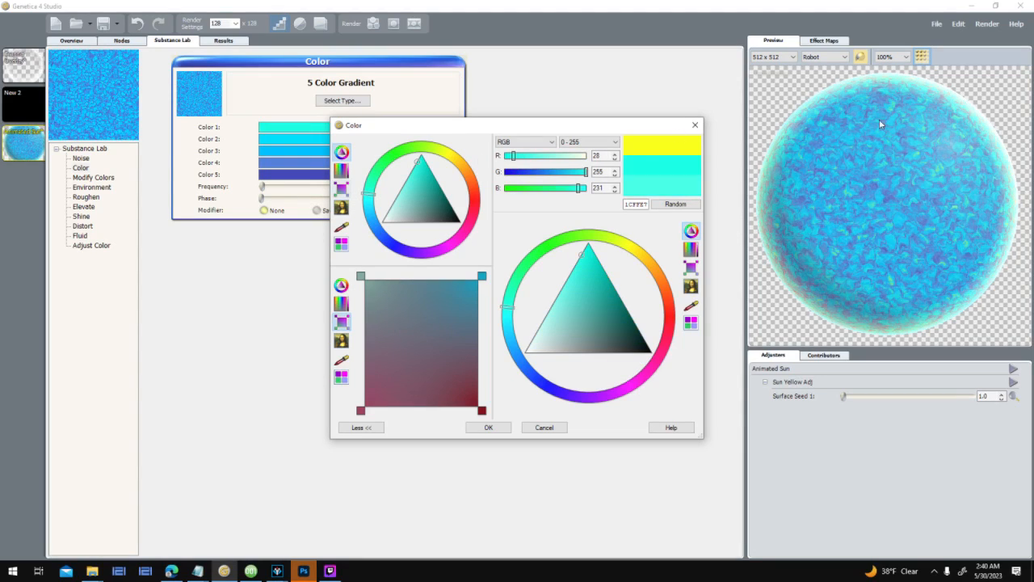
{"action": "left_click", "coordinate": [362, 203]}
{"action": "left_click", "coordinate": [502, 429]}
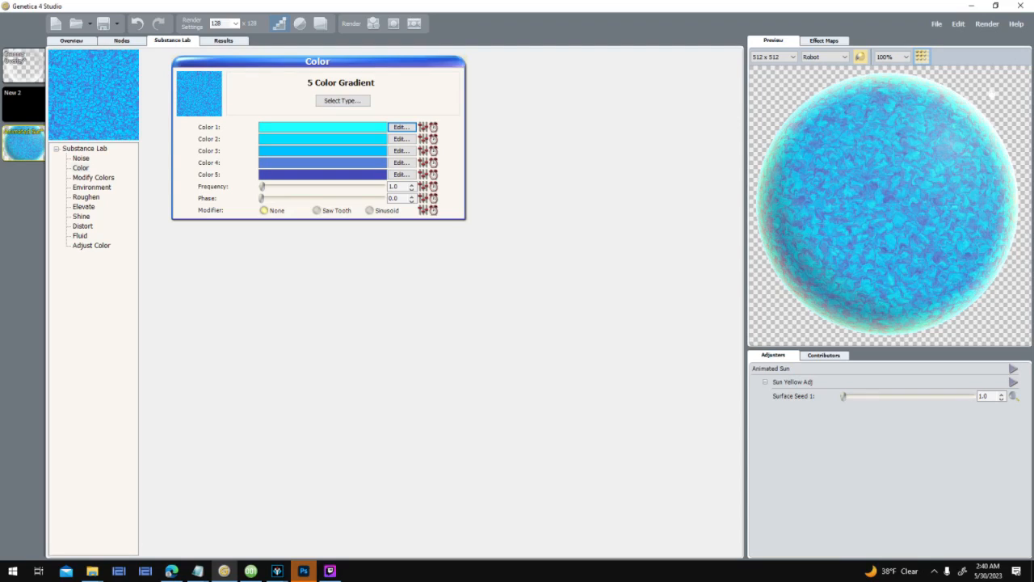
Return to the node graph and enter the 5-node group feeding the Combine node's Bottom input.
{"action": "left_click", "coordinate": [121, 41]}
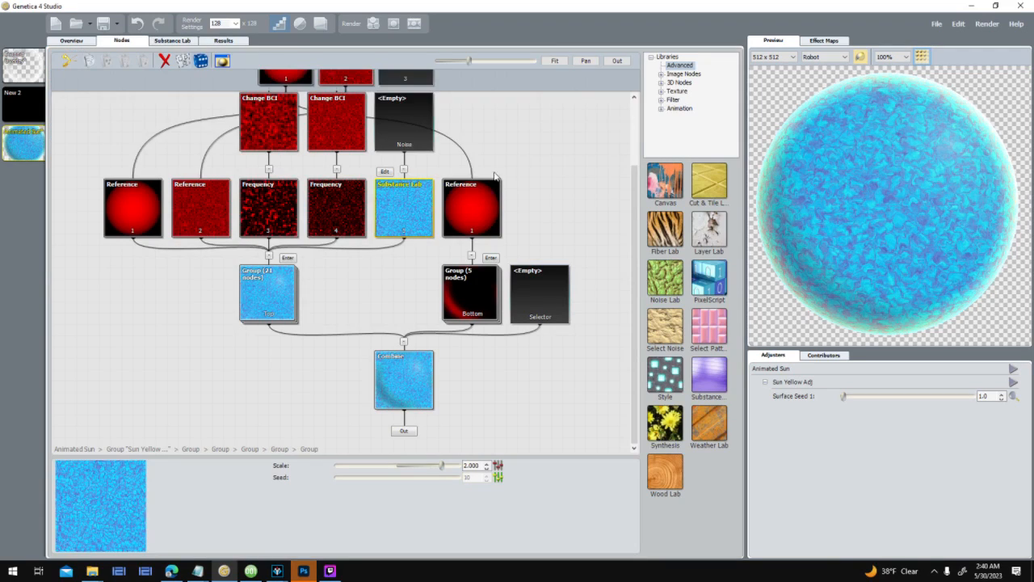
{"action": "left_click", "coordinate": [399, 430]}
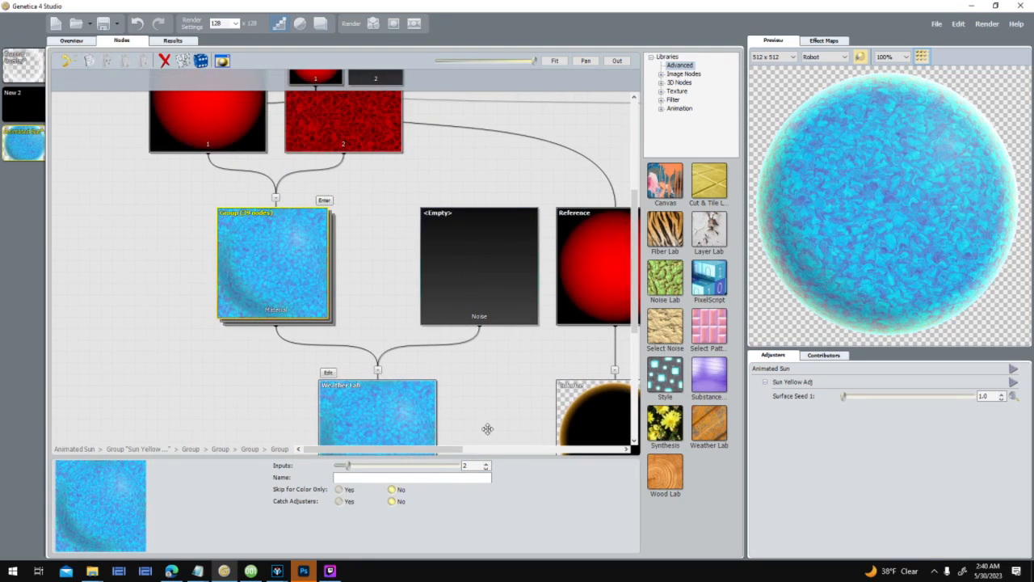
{"action": "left_click", "coordinate": [395, 216]}
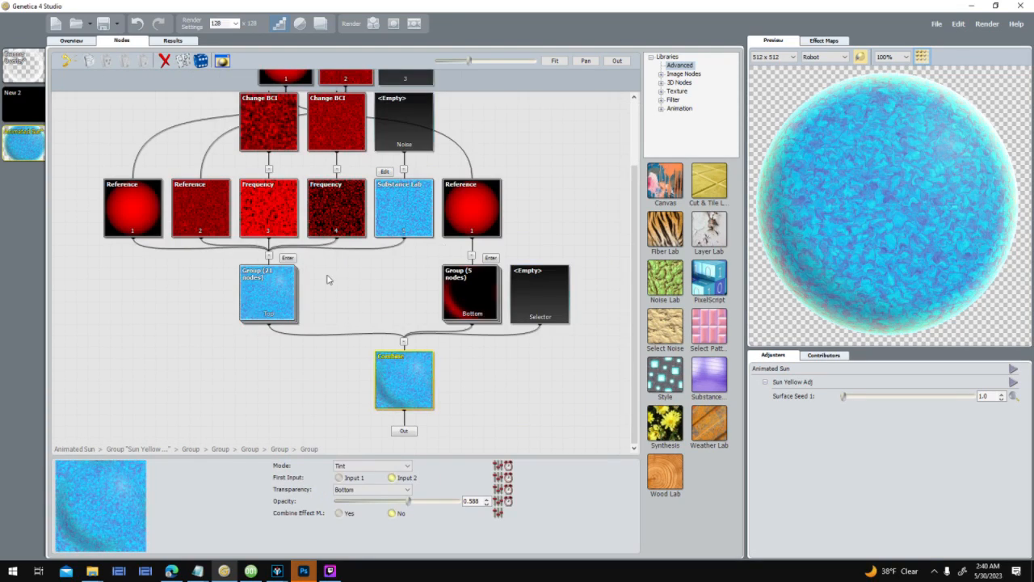
{"action": "left_click", "coordinate": [595, 252]}
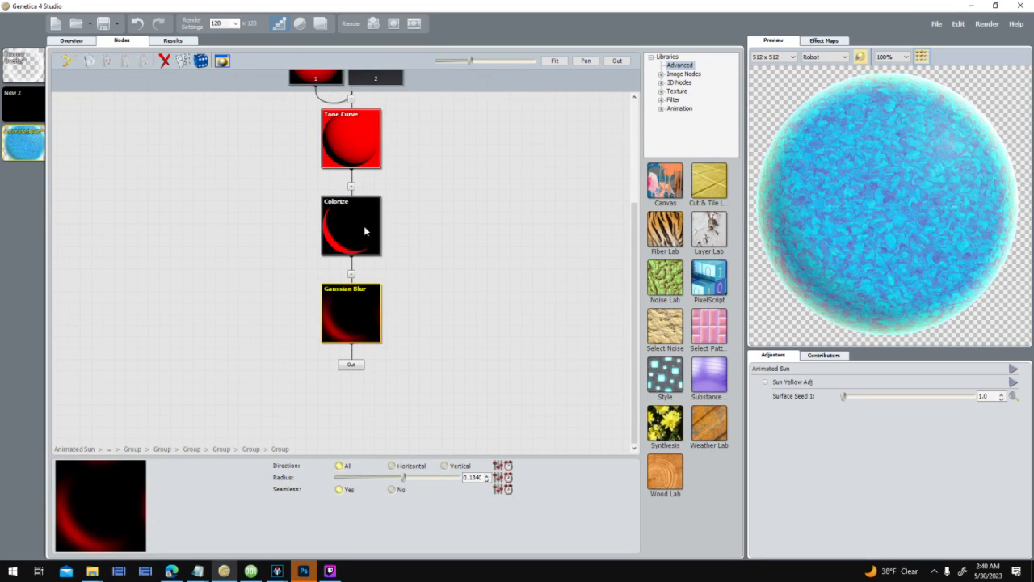
Recolor the first stop of the Colorize node's gradient to the blue 0200FF (RGB 2, 0, 255), and leave the group.
{"action": "left_click", "coordinate": [364, 226]}
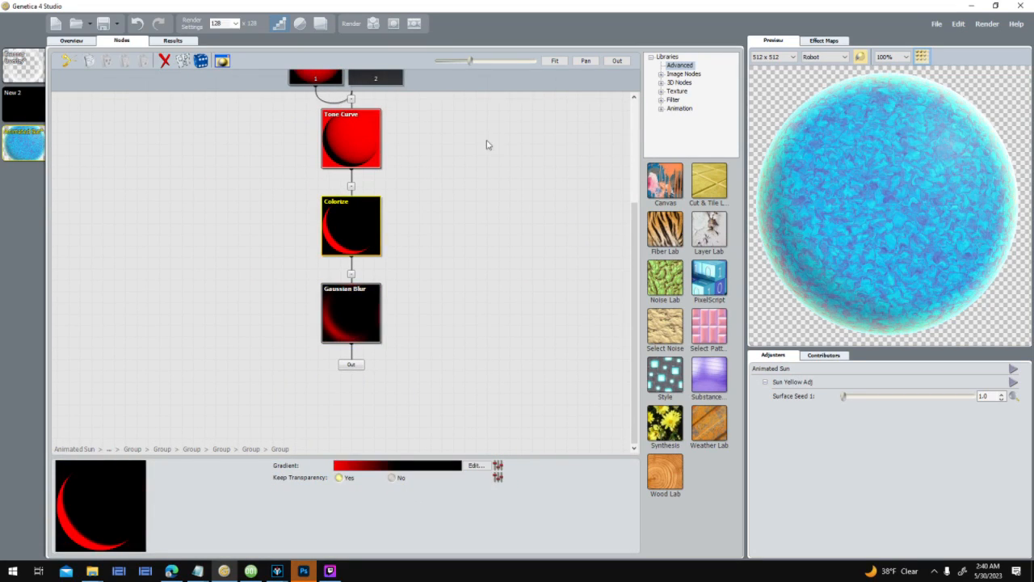
{"action": "left_click", "coordinate": [478, 466]}
{"action": "left_click", "coordinate": [502, 371]}
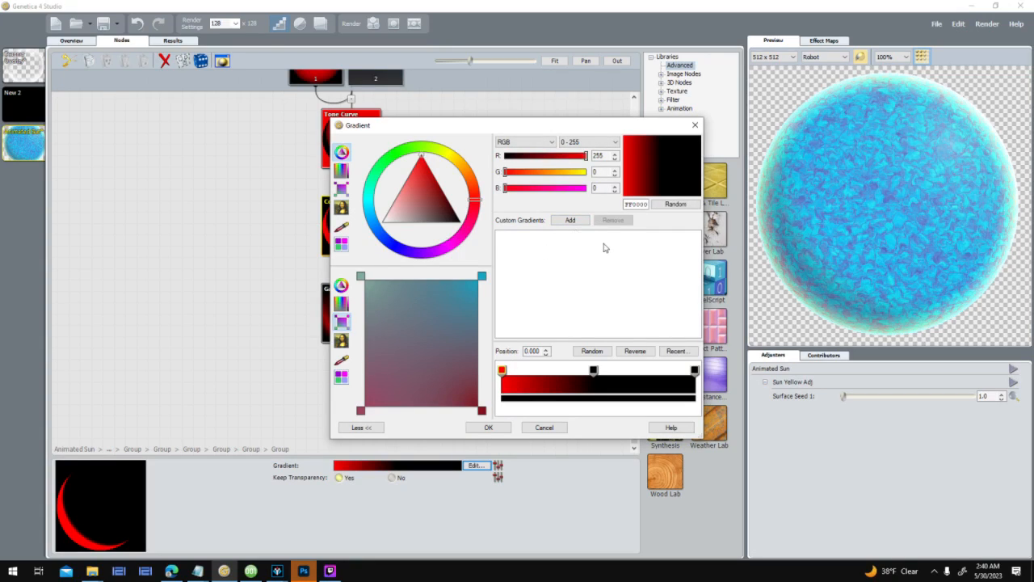
{"action": "mouse_move", "coordinate": [475, 205]}
{"action": "left_mouse_down"}
{"action": "mouse_move", "coordinate": [429, 260]}
{"action": "mouse_move", "coordinate": [373, 254]}
{"action": "left_mouse_up"}
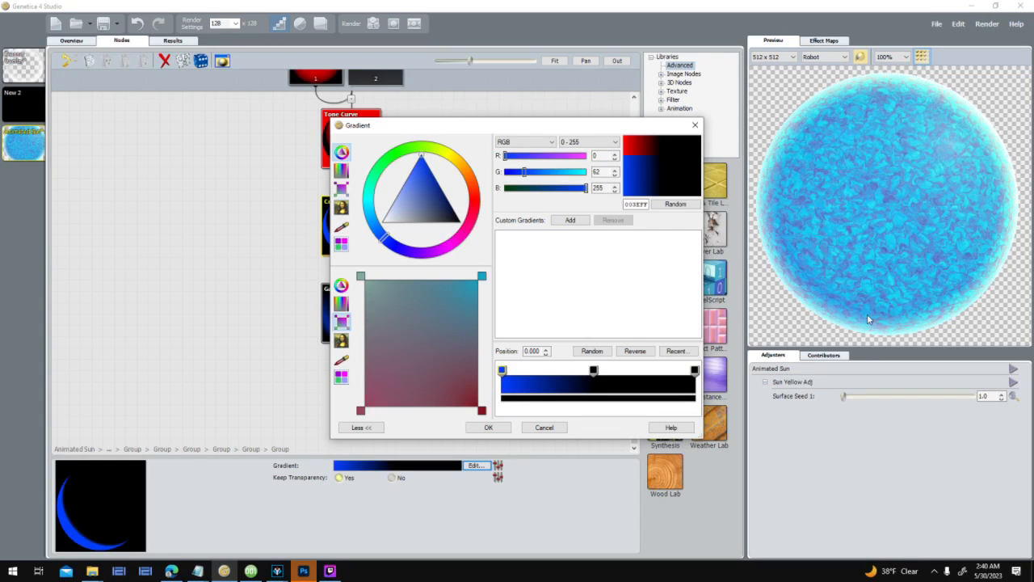
{"action": "left_click_drag", "start_coordinate": [386, 243], "coordinate": [389, 262]}
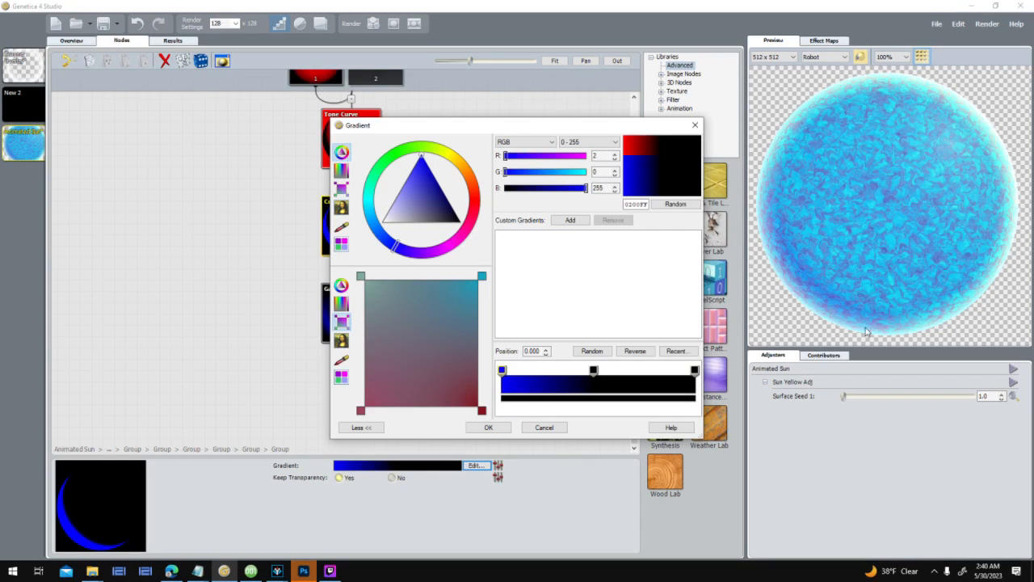
{"action": "left_click", "coordinate": [488, 427]}
{"action": "double_click", "coordinate": [435, 418]}
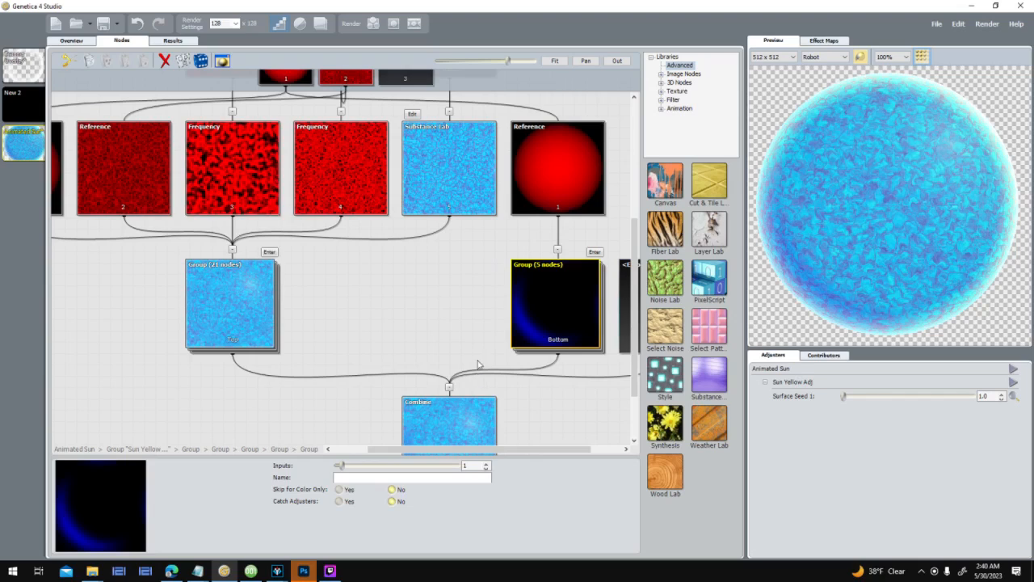
Leave the group and turn the 0.267 stop blue in the gradient of the black-and-orange Colorize node feeding Combine's Bottom input.
{"action": "left_click", "coordinate": [360, 366]}
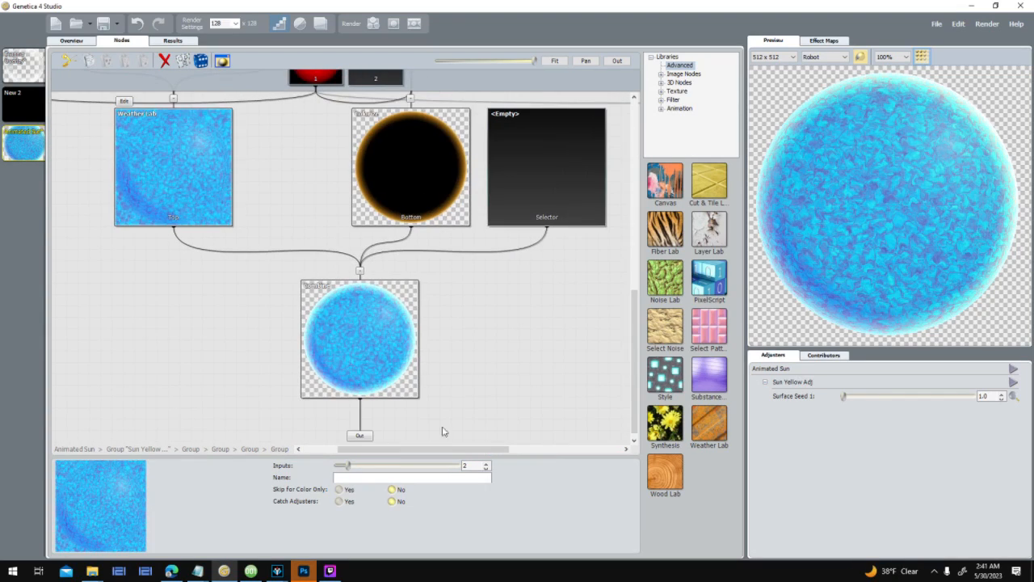
{"action": "left_click", "coordinate": [422, 172]}
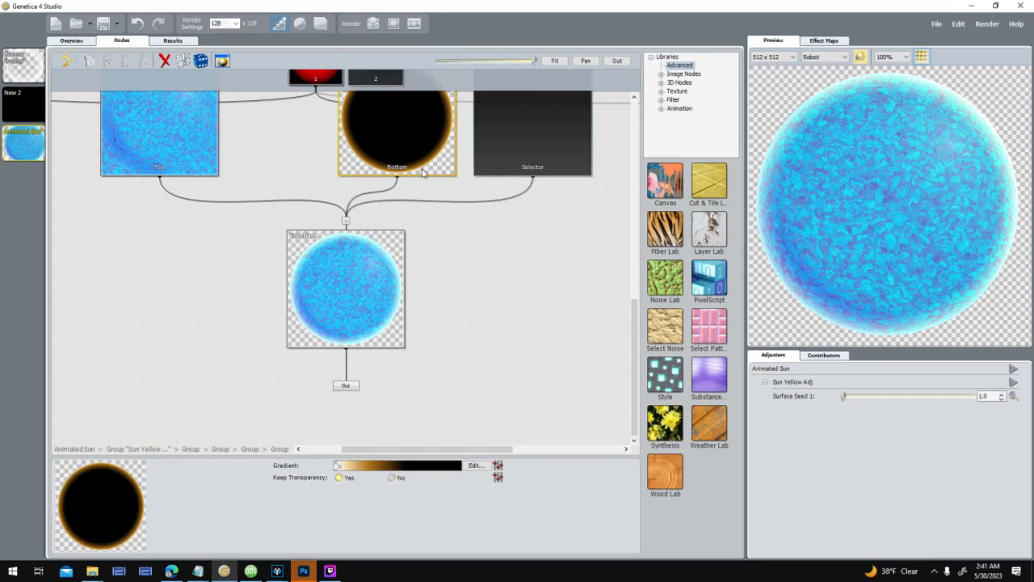
{"action": "left_click", "coordinate": [476, 466]}
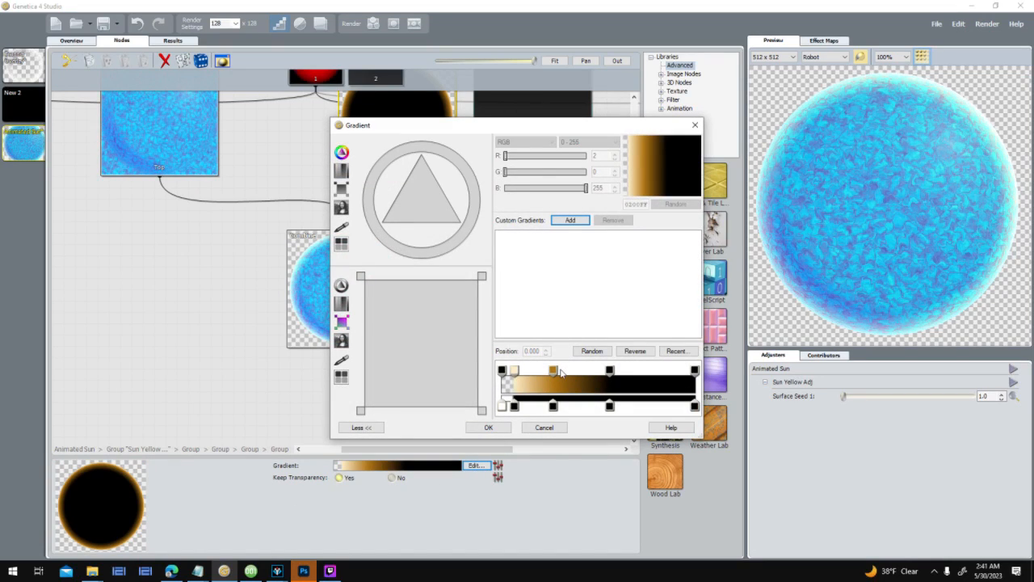
{"action": "left_click", "coordinate": [554, 371]}
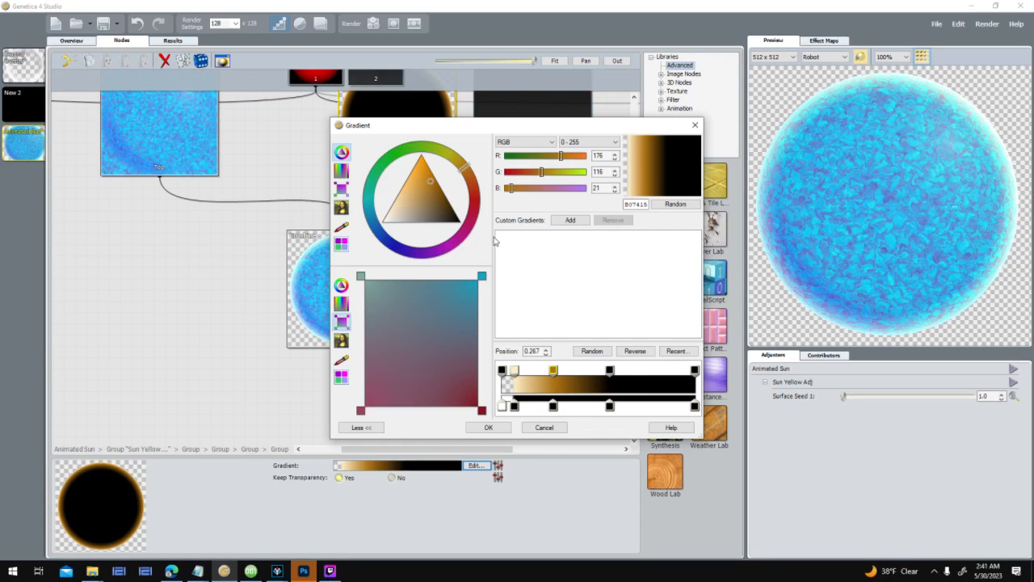
{"action": "mouse_move", "coordinate": [467, 168]}
{"action": "left_mouse_down"}
{"action": "mouse_move", "coordinate": [404, 153]}
{"action": "mouse_move", "coordinate": [374, 180]}
{"action": "mouse_move", "coordinate": [369, 234]}
{"action": "mouse_move", "coordinate": [368, 213]}
{"action": "left_mouse_up"}
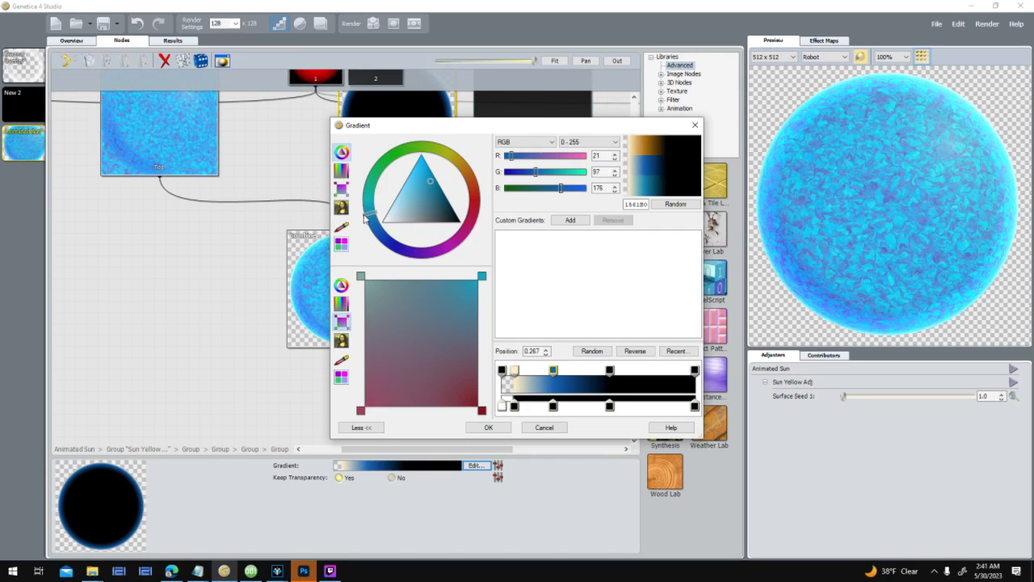
Set the gradient's 0.065 stop to pale cyan C6FFFD (RGB 198, 255, 253), apply the gradient and leave the group.
{"action": "left_click", "coordinate": [514, 370]}
{"action": "mouse_move", "coordinate": [461, 167]}
{"action": "left_mouse_down"}
{"action": "mouse_move", "coordinate": [417, 146]}
{"action": "mouse_move", "coordinate": [367, 204]}
{"action": "left_mouse_up"}
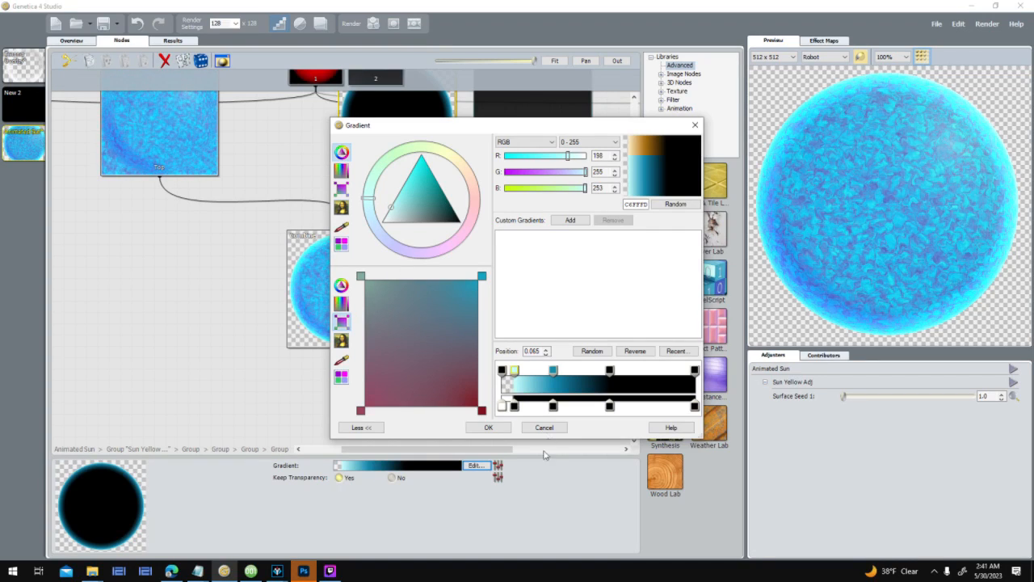
{"action": "left_click", "coordinate": [501, 428]}
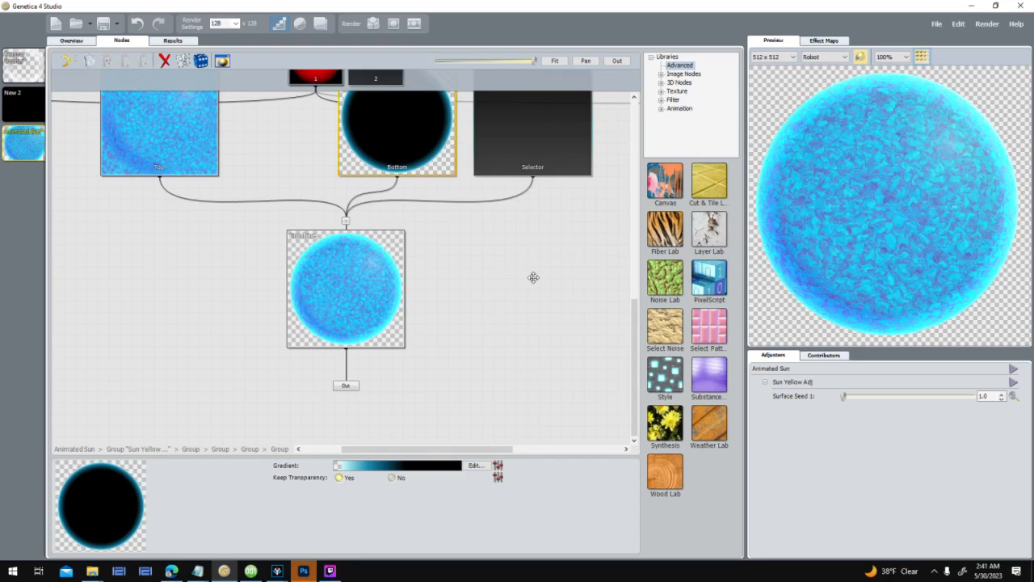
{"action": "left_click_drag", "start_coordinate": [533, 277], "coordinate": [587, 262]}
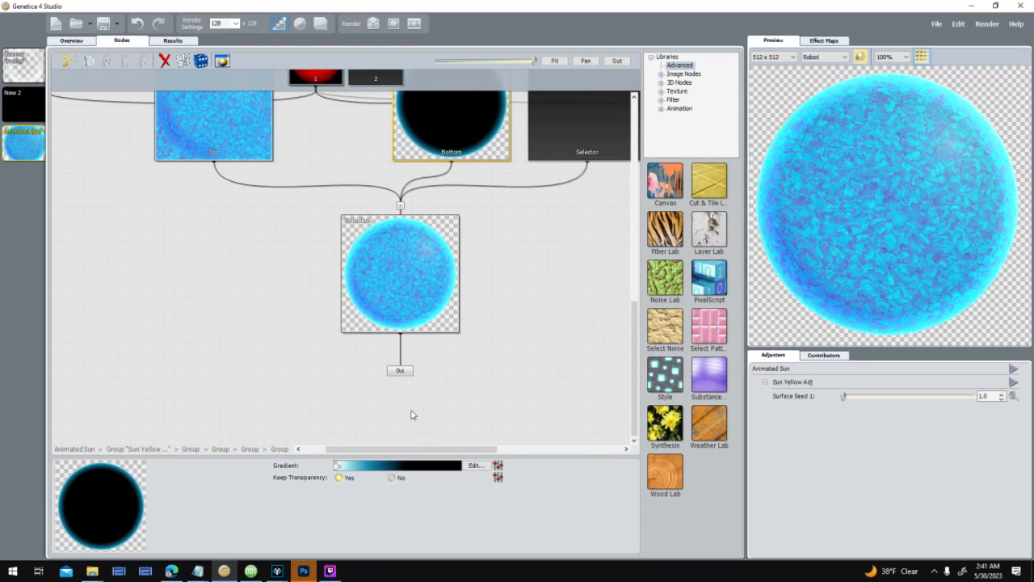
{"action": "double_click", "coordinate": [402, 371]}
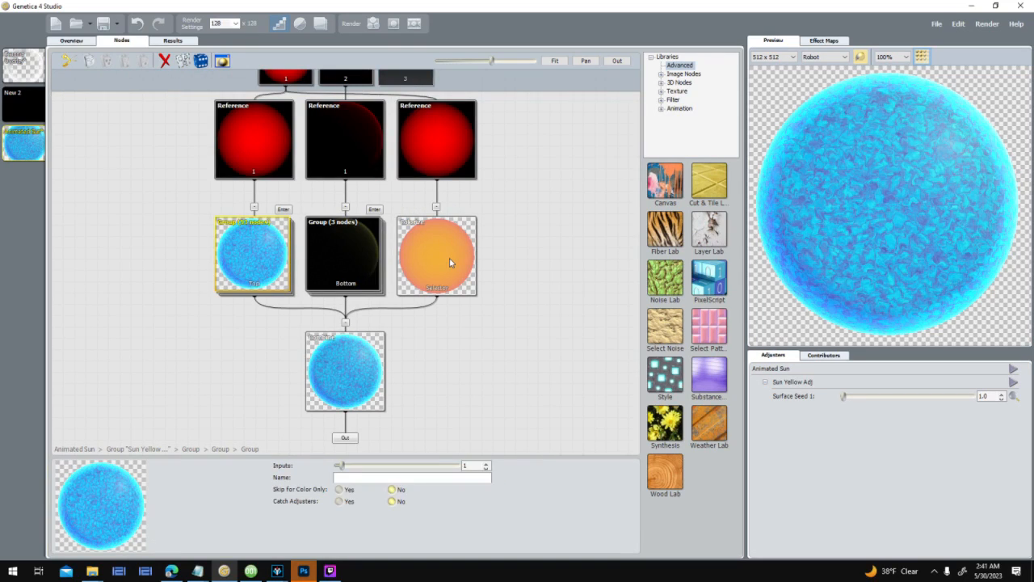
Try recoloring the orange Selector node's gradient with 7DEADF at stop 0.065 and 3CE5F2 at the last stop, and discard the change.
{"action": "left_click", "coordinate": [449, 258]}
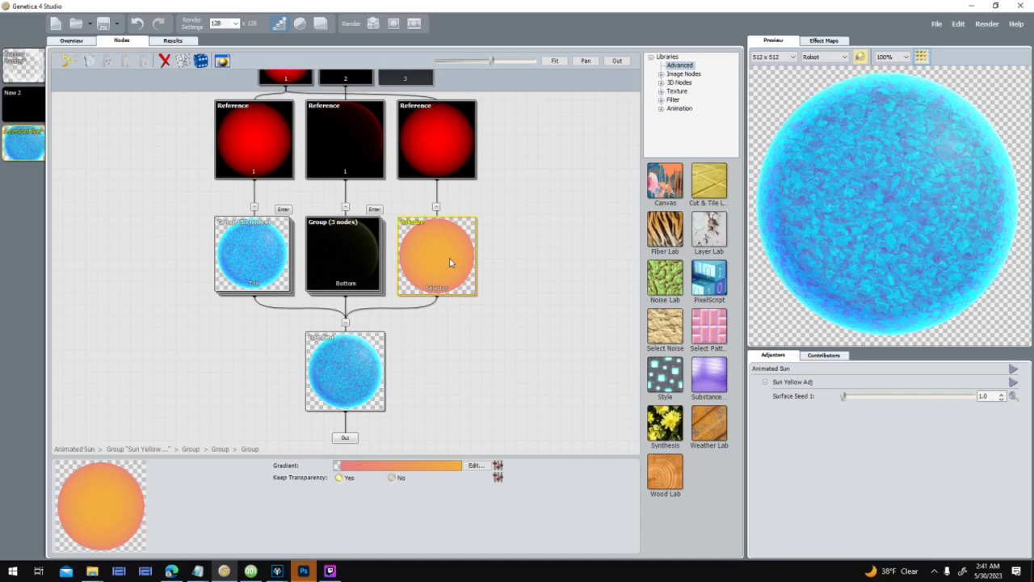
{"action": "left_click", "coordinate": [475, 466]}
{"action": "left_click", "coordinate": [514, 370]}
{"action": "mouse_move", "coordinate": [481, 202]}
{"action": "left_mouse_down"}
{"action": "mouse_move", "coordinate": [452, 244]}
{"action": "mouse_move", "coordinate": [383, 249]}
{"action": "mouse_move", "coordinate": [353, 221]}
{"action": "mouse_move", "coordinate": [365, 194]}
{"action": "left_mouse_up"}
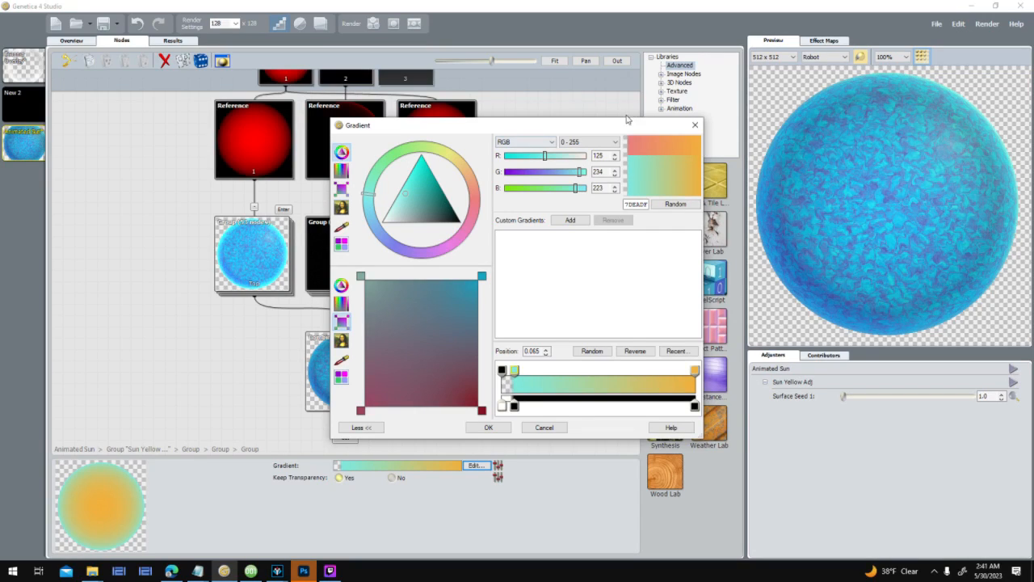
{"action": "left_click", "coordinate": [695, 370]}
{"action": "mouse_move", "coordinate": [467, 169]}
{"action": "left_mouse_down"}
{"action": "mouse_move", "coordinate": [428, 145]}
{"action": "mouse_move", "coordinate": [368, 208]}
{"action": "left_mouse_up"}
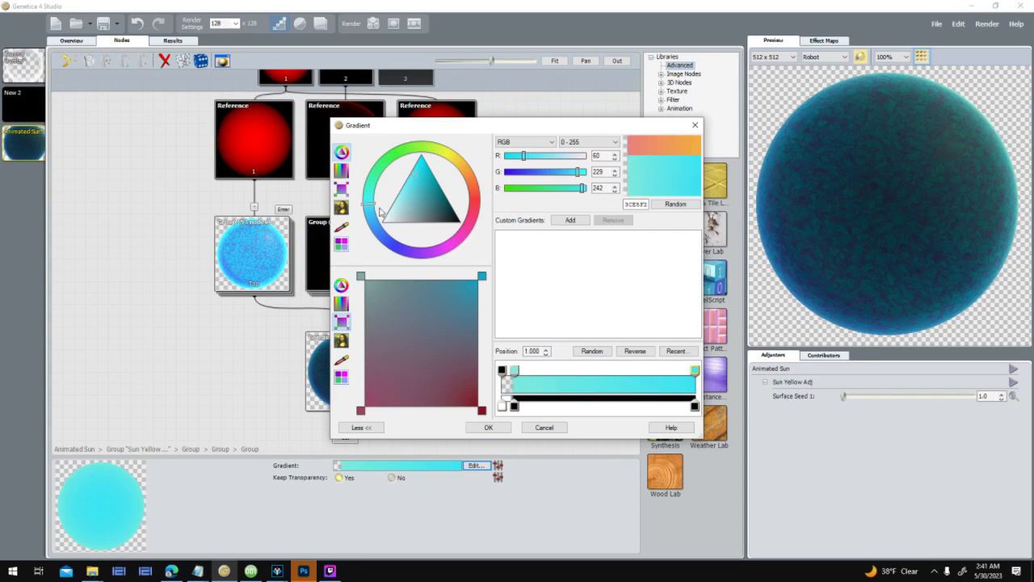
{"action": "left_click_drag", "start_coordinate": [532, 127], "coordinate": [640, 104]}
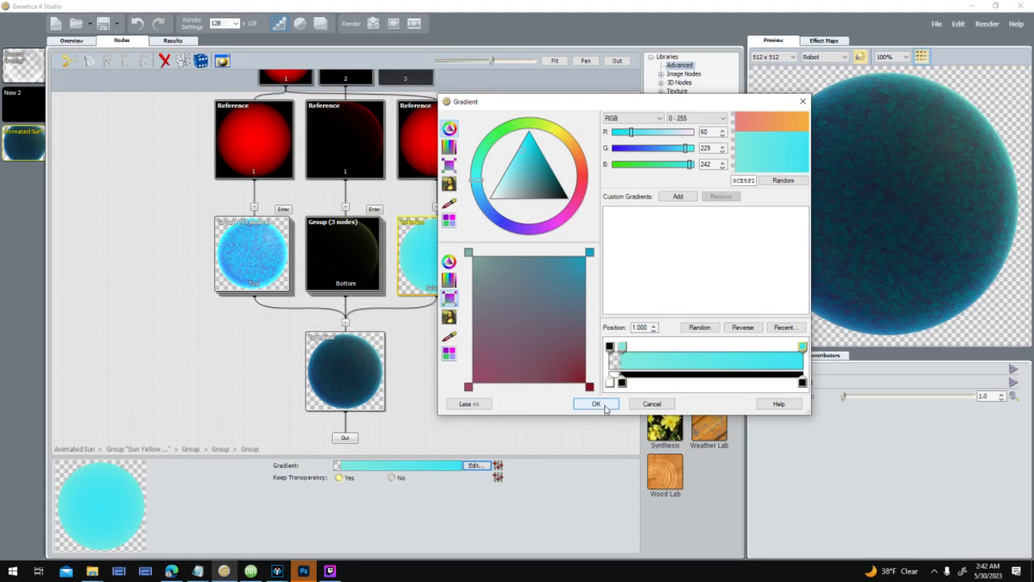
{"action": "left_click", "coordinate": [651, 404]}
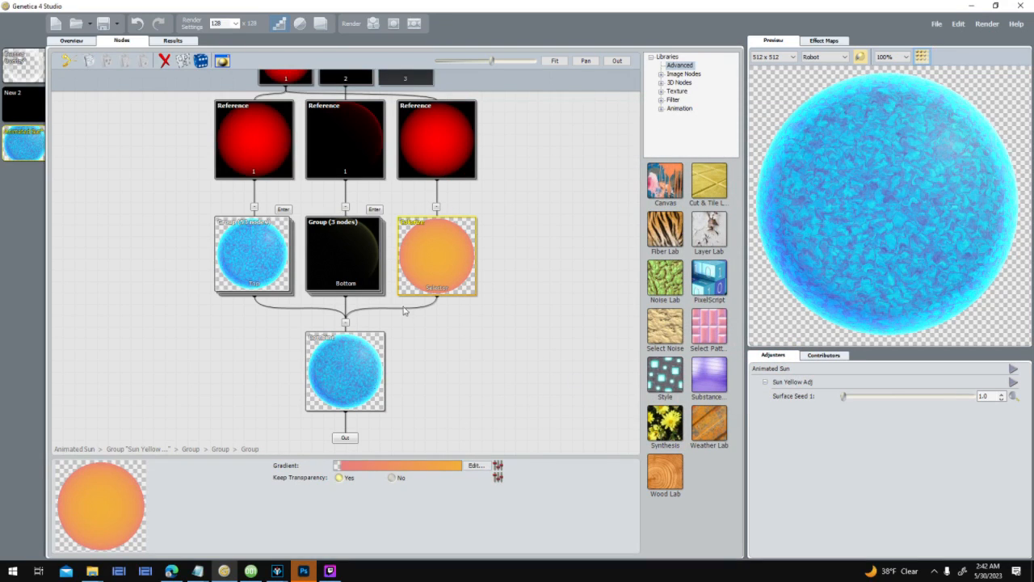
Try changing the last stop of the Selector node's gradient to yellow E9F23C (RGB 233, 242, 60), and discard the change.
{"action": "left_click", "coordinate": [369, 381]}
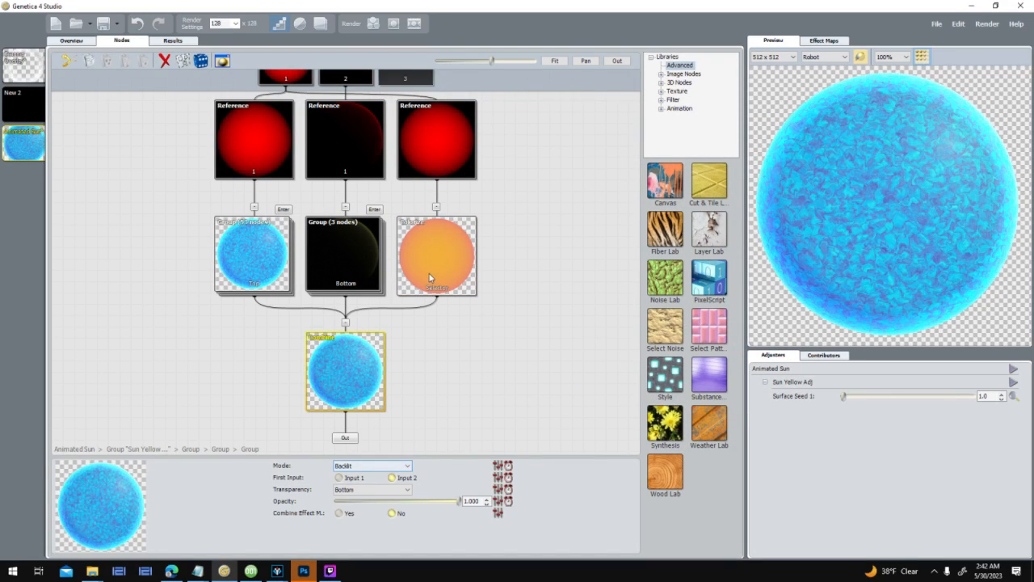
{"action": "left_click", "coordinate": [430, 277]}
{"action": "left_click", "coordinate": [477, 466]}
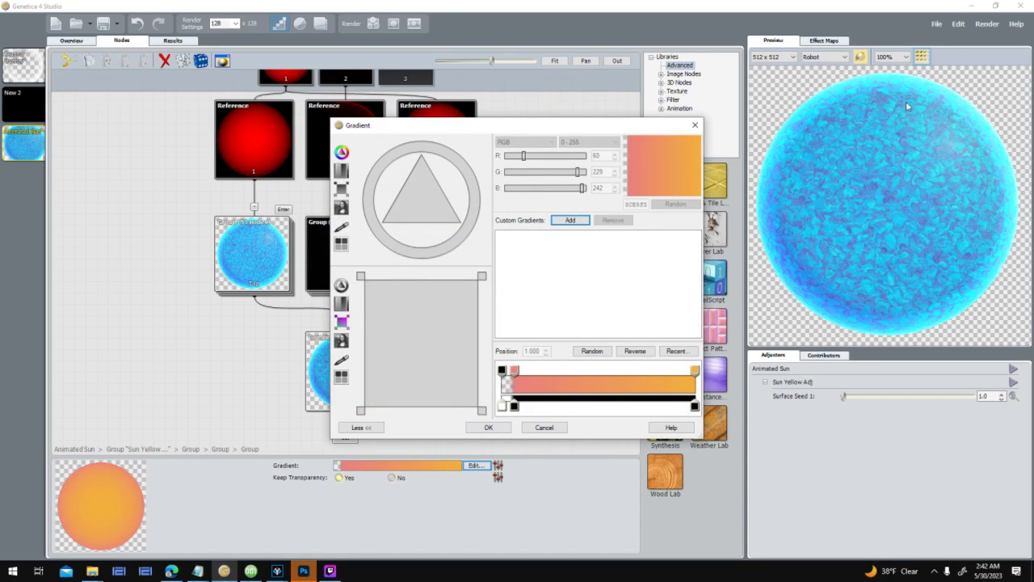
{"action": "left_click", "coordinate": [696, 372]}
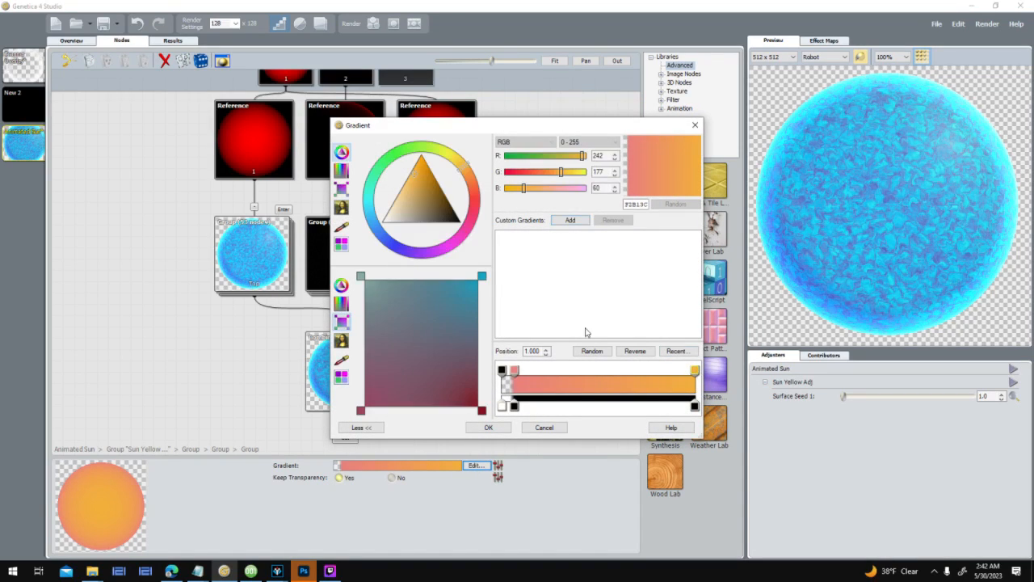
{"action": "left_click", "coordinate": [370, 200]}
{"action": "mouse_move", "coordinate": [370, 199]}
{"action": "left_mouse_down"}
{"action": "mouse_move", "coordinate": [379, 219]}
{"action": "mouse_move", "coordinate": [467, 145]}
{"action": "mouse_move", "coordinate": [455, 137]}
{"action": "left_mouse_up"}
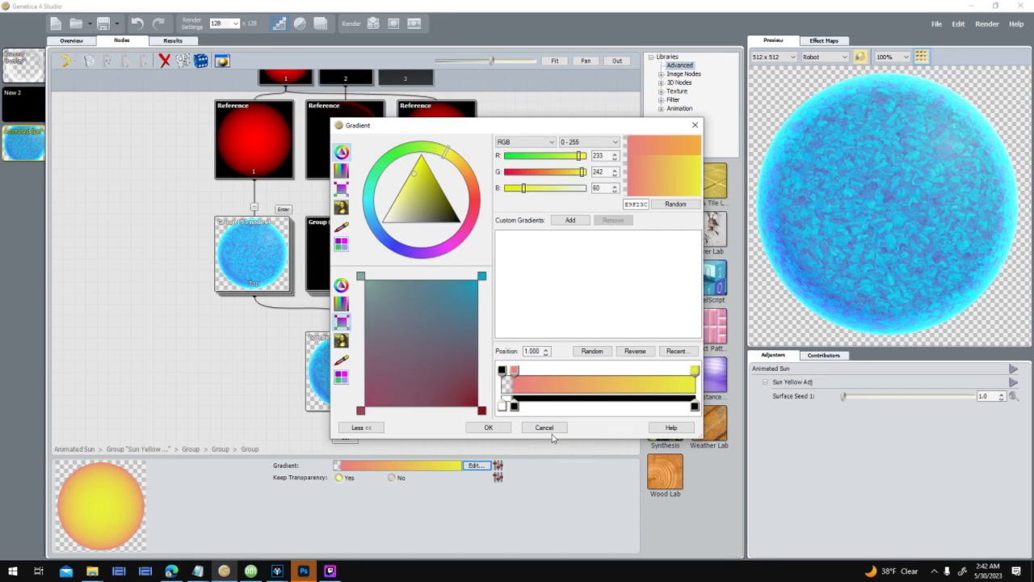
{"action": "left_click", "coordinate": [561, 430]}
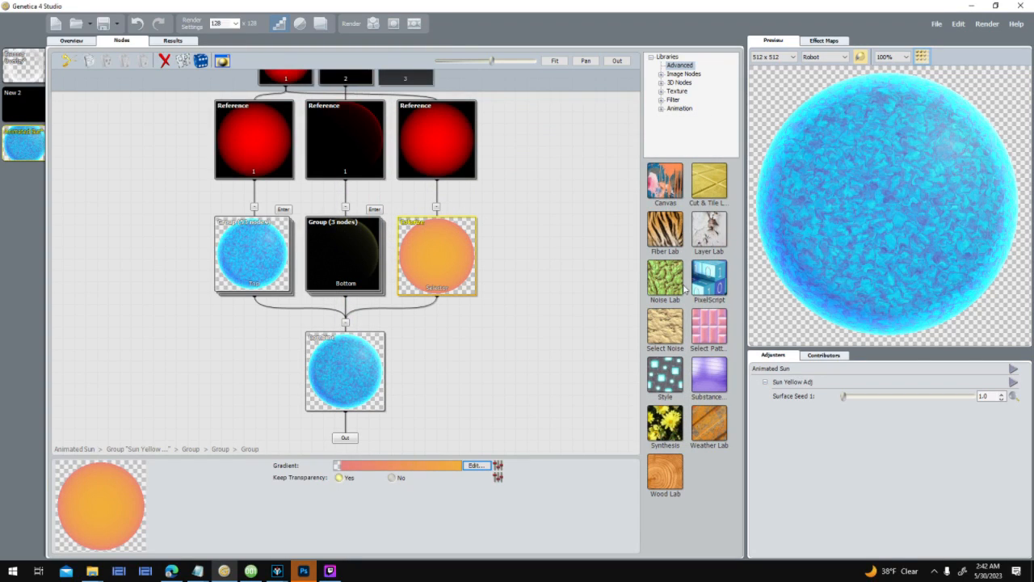
Leave the current group and enter the 3-node group feeding the Bottom input of the parent level's Combine node.
{"action": "left_click", "coordinate": [343, 439]}
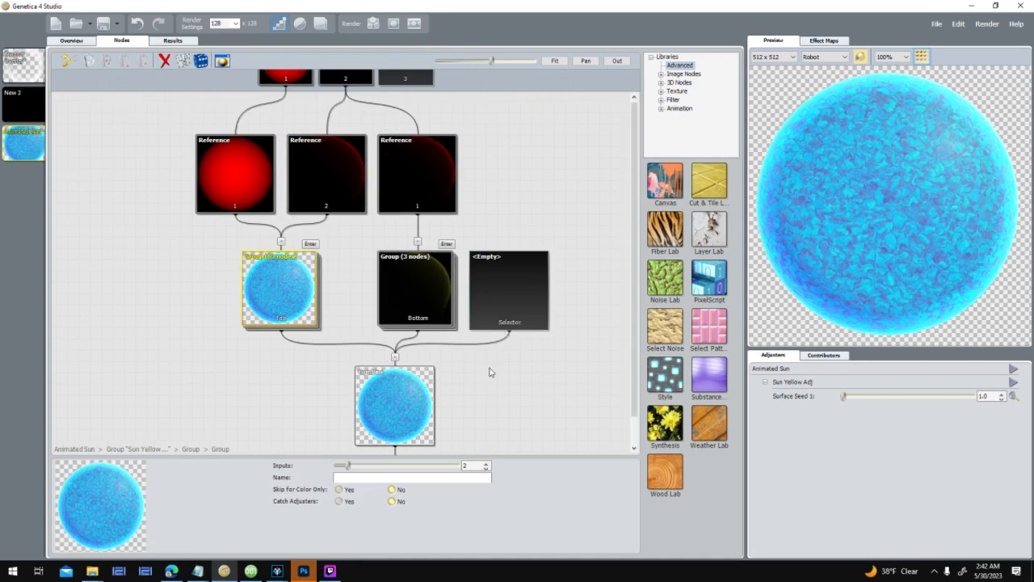
{"action": "left_click", "coordinate": [435, 260]}
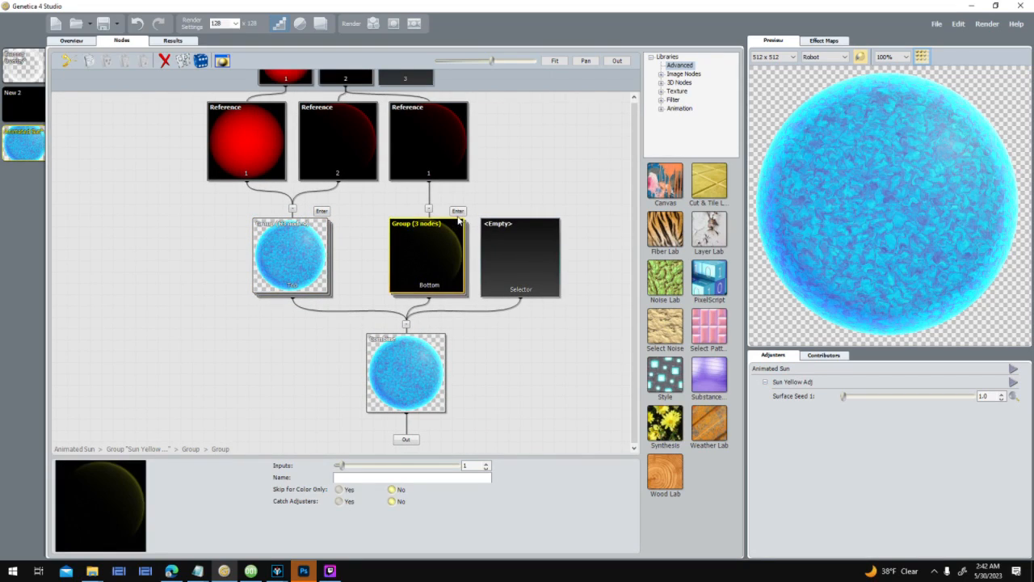
{"action": "left_click", "coordinate": [458, 211]}
In the Colorize node's gradient, turn the last stop teal and set the 0.428 stop to dark blue 121C54 (RGB 18, 28, 84).
{"action": "left_click", "coordinate": [360, 270]}
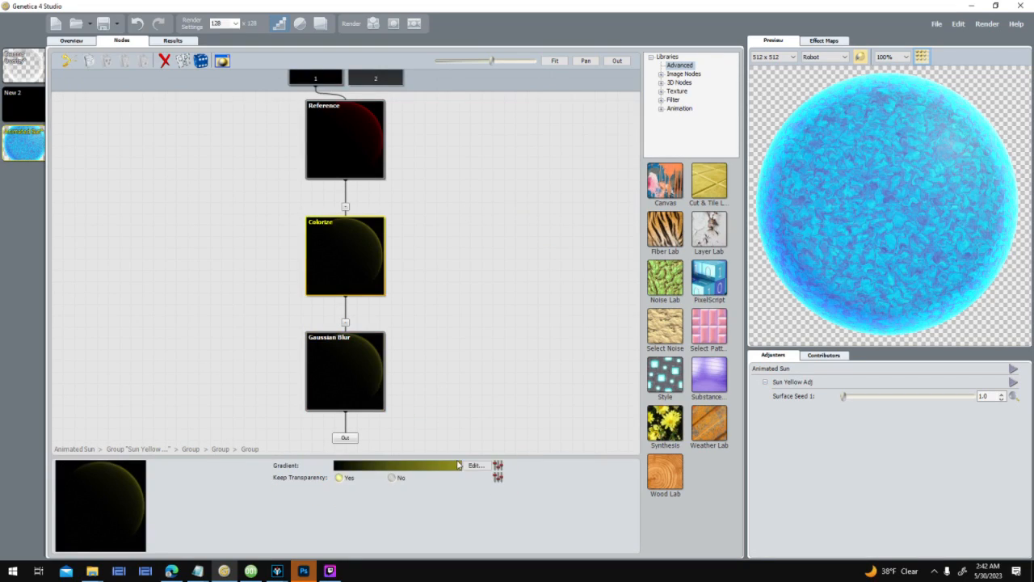
{"action": "left_click", "coordinate": [476, 466]}
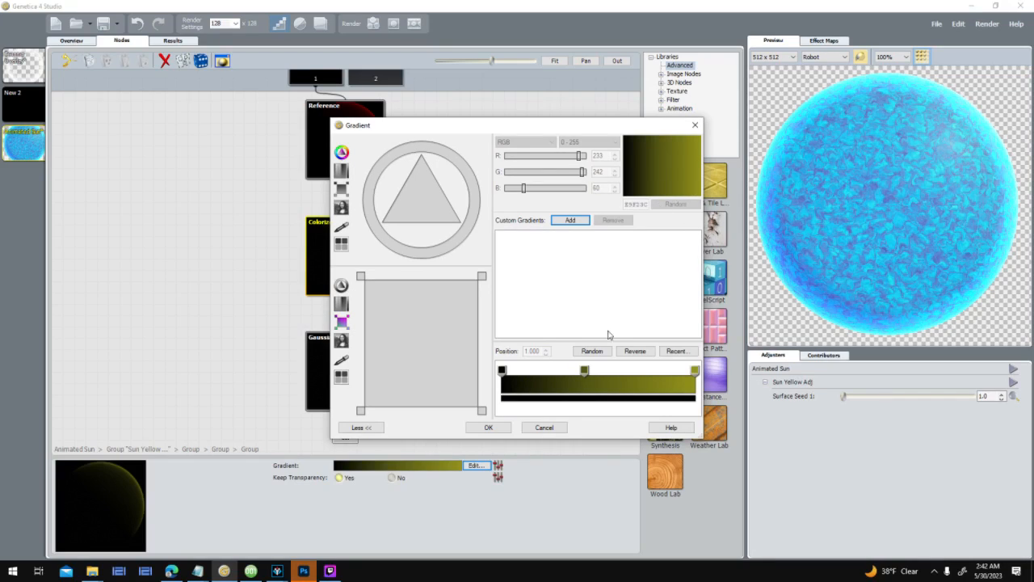
{"action": "left_click", "coordinate": [696, 371]}
{"action": "mouse_move", "coordinate": [447, 157]}
{"action": "left_mouse_down"}
{"action": "mouse_move", "coordinate": [374, 169]}
{"action": "mouse_move", "coordinate": [372, 187]}
{"action": "left_mouse_up"}
{"action": "left_click", "coordinate": [585, 370]}
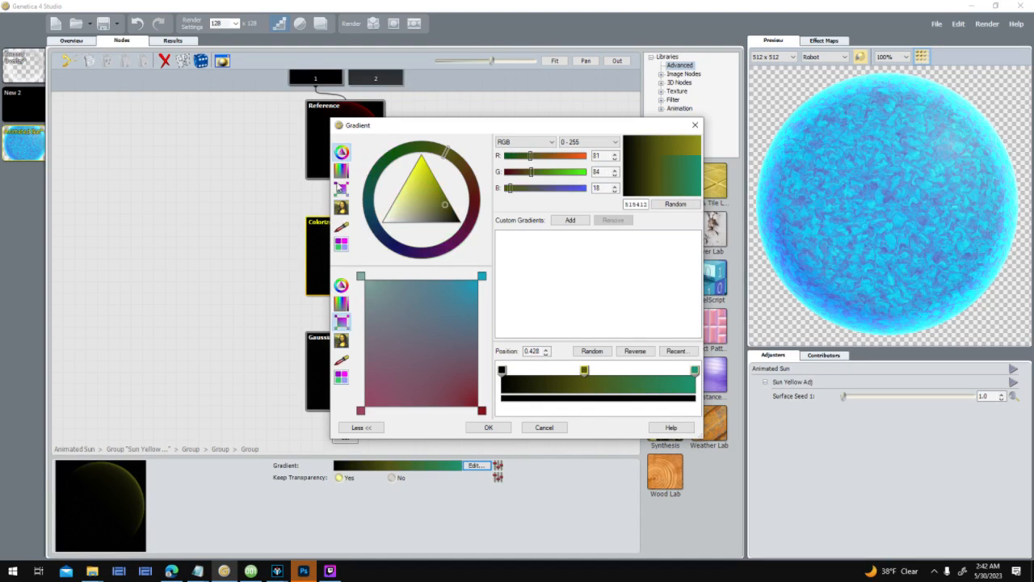
{"action": "left_click", "coordinate": [363, 228]}
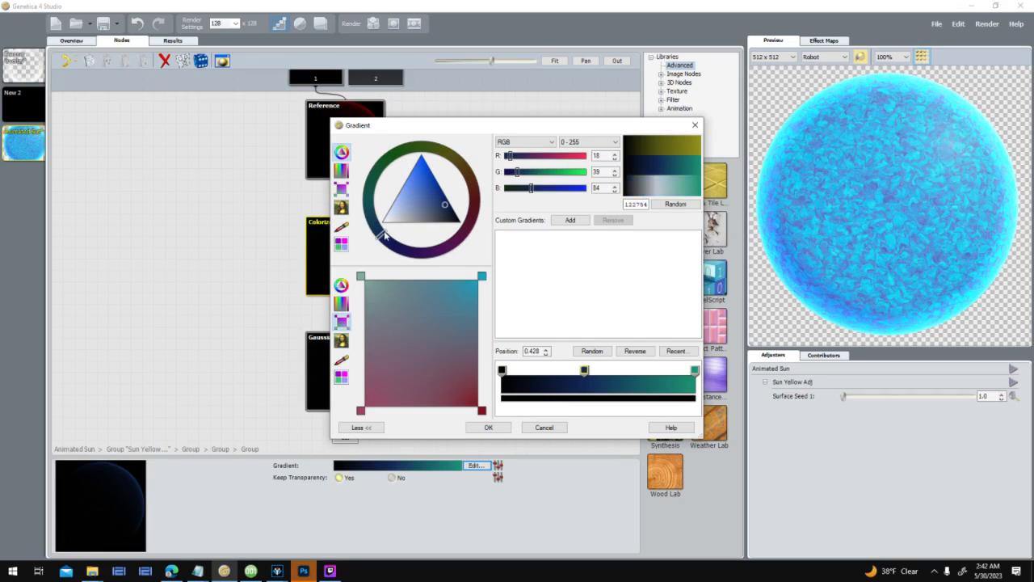
{"action": "mouse_move", "coordinate": [381, 241]}
{"action": "left_mouse_down"}
{"action": "mouse_move", "coordinate": [388, 255]}
{"action": "mouse_move", "coordinate": [386, 243]}
{"action": "left_mouse_up"}
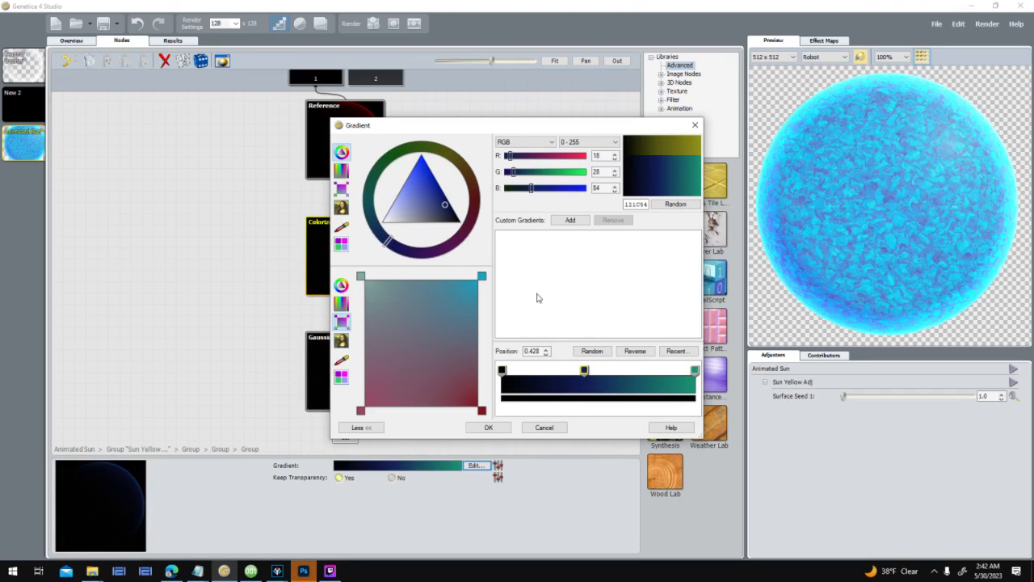
Shift the gradient's last stop from teal to blue, apply the gradient and leave the group.
{"action": "left_click", "coordinate": [696, 370]}
{"action": "left_click_drag", "start_coordinate": [376, 191], "coordinate": [370, 228]}
{"action": "left_click", "coordinate": [488, 428]}
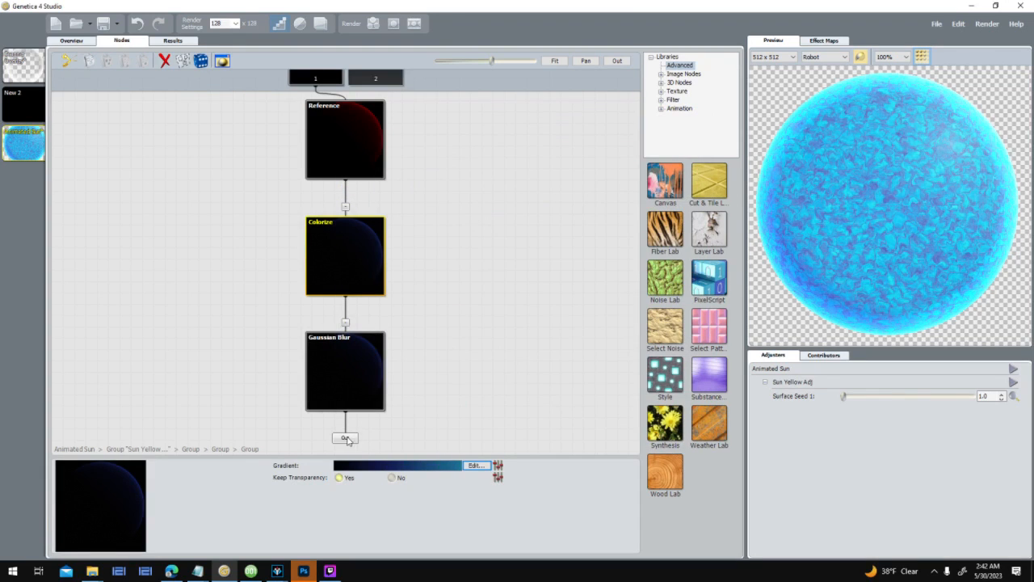
{"action": "left_click", "coordinate": [348, 440]}
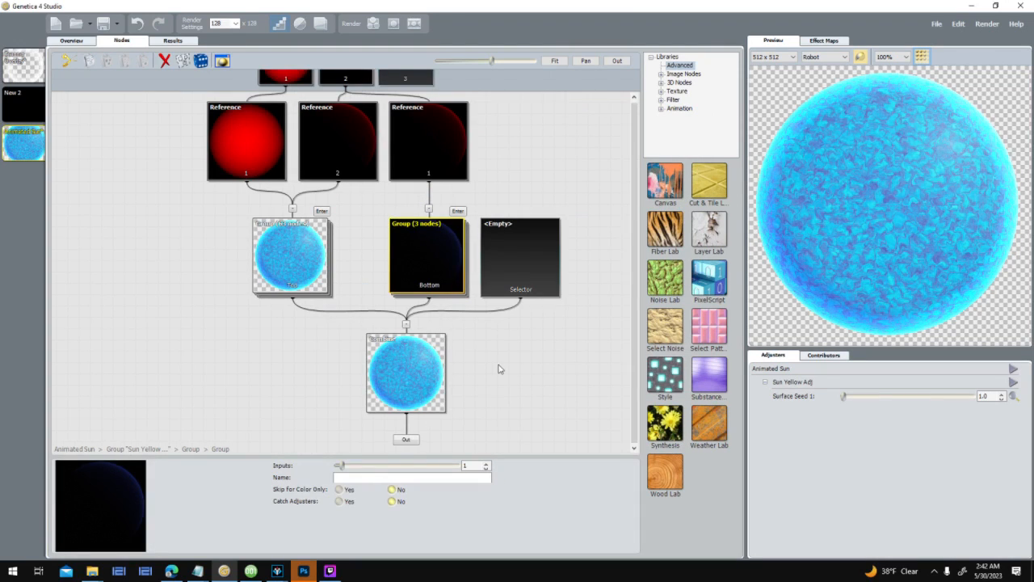
Try the Highlight, Saturation, Least, Difference, Subtract and Add blend modes on the output Combine node, and restore Tint.
{"action": "scroll", "coordinate": [494, 369], "scroll_direction": "up", "scroll_amount": 2}
{"action": "left_click", "coordinate": [399, 363]}
{"action": "scroll", "coordinate": [443, 426], "scroll_direction": "down", "scroll_amount": 1}
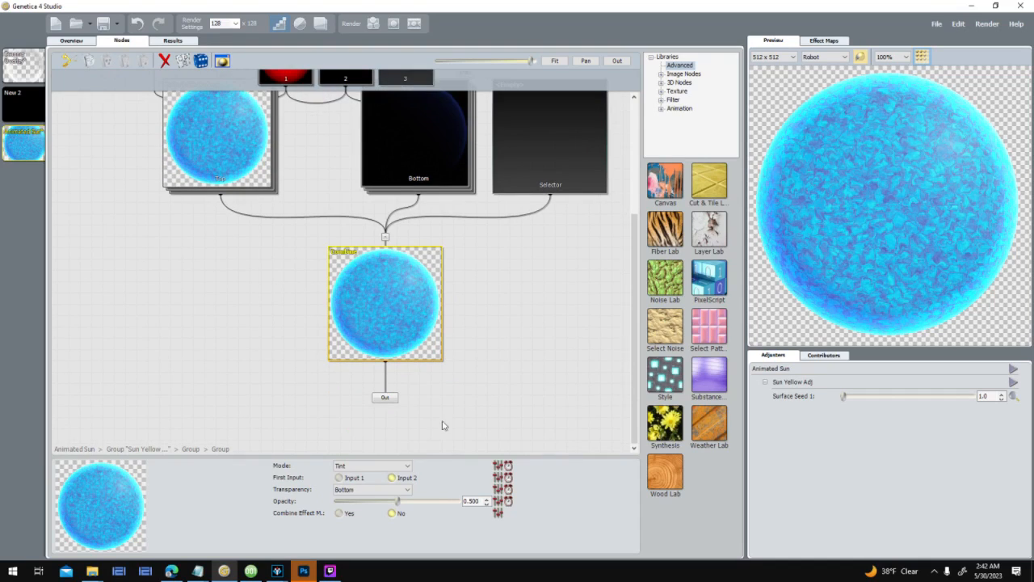
{"action": "left_click", "coordinate": [402, 467]}
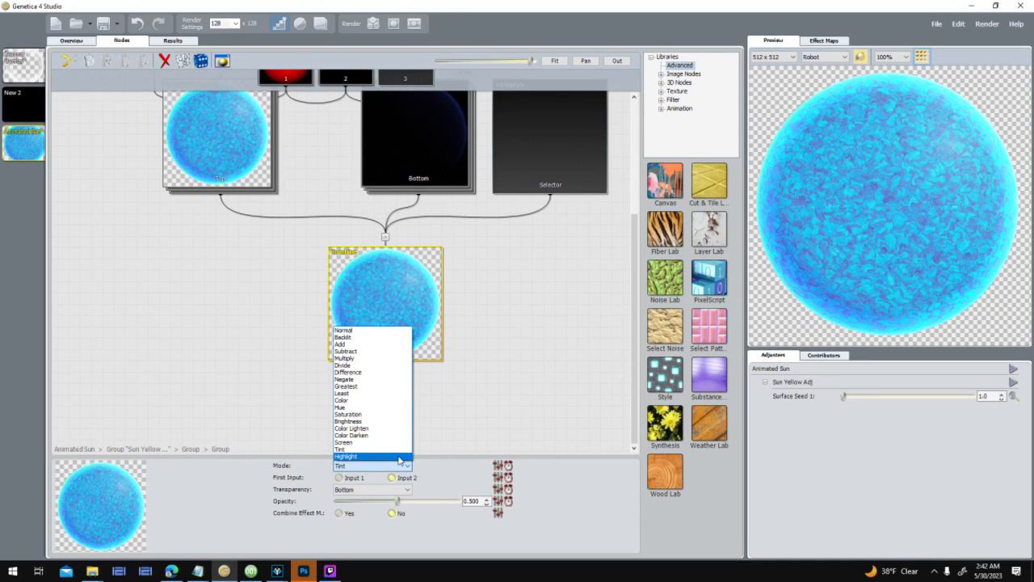
{"action": "left_click", "coordinate": [399, 456]}
{"action": "scroll", "coordinate": [400, 463], "scroll_direction": "up", "scroll_amount": 2}
{"action": "scroll", "coordinate": [398, 460], "scroll_direction": "up", "scroll_amount": 1}
{"action": "scroll", "coordinate": [399, 463], "scroll_direction": "up", "scroll_amount": 2}
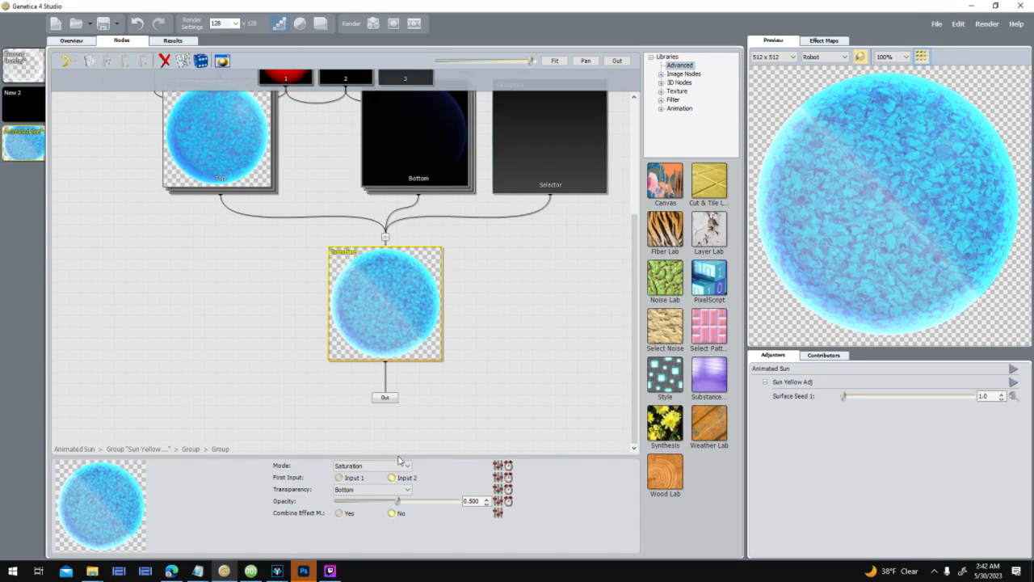
{"action": "scroll", "coordinate": [399, 461], "scroll_direction": "up", "scroll_amount": 1}
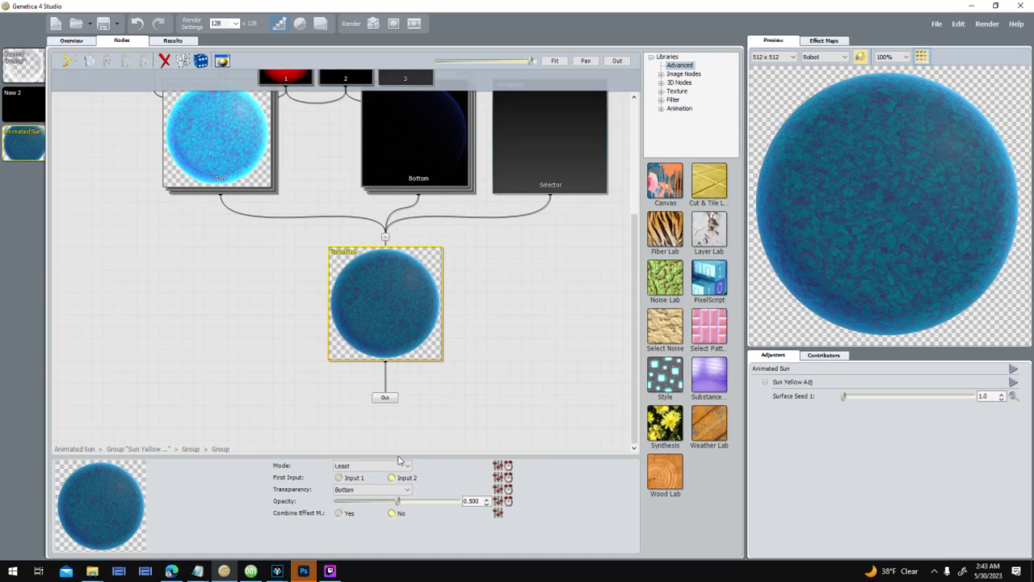
{"action": "scroll", "coordinate": [398, 462], "scroll_direction": "up", "scroll_amount": 2}
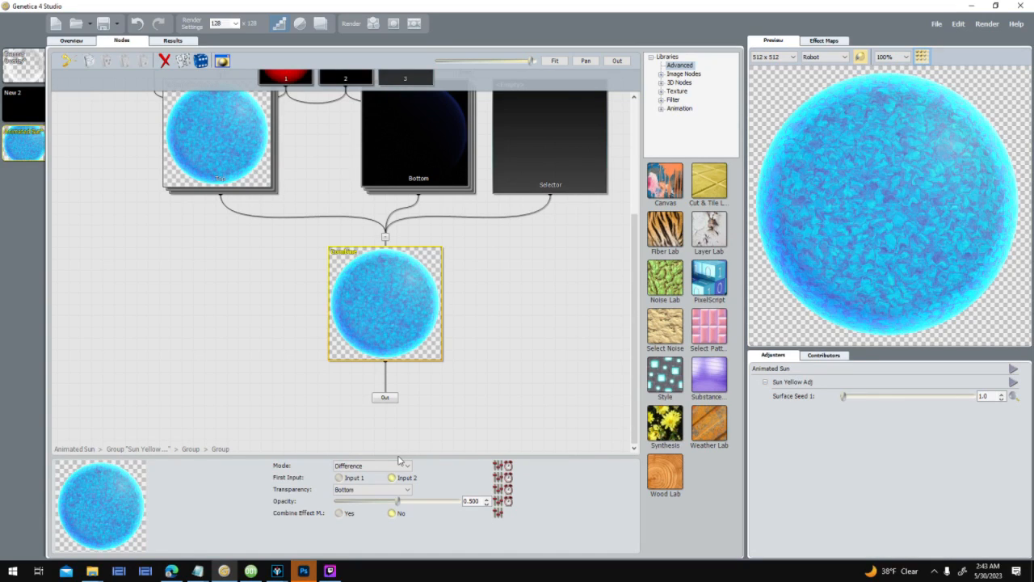
{"action": "scroll", "coordinate": [398, 460], "scroll_direction": "up", "scroll_amount": 1}
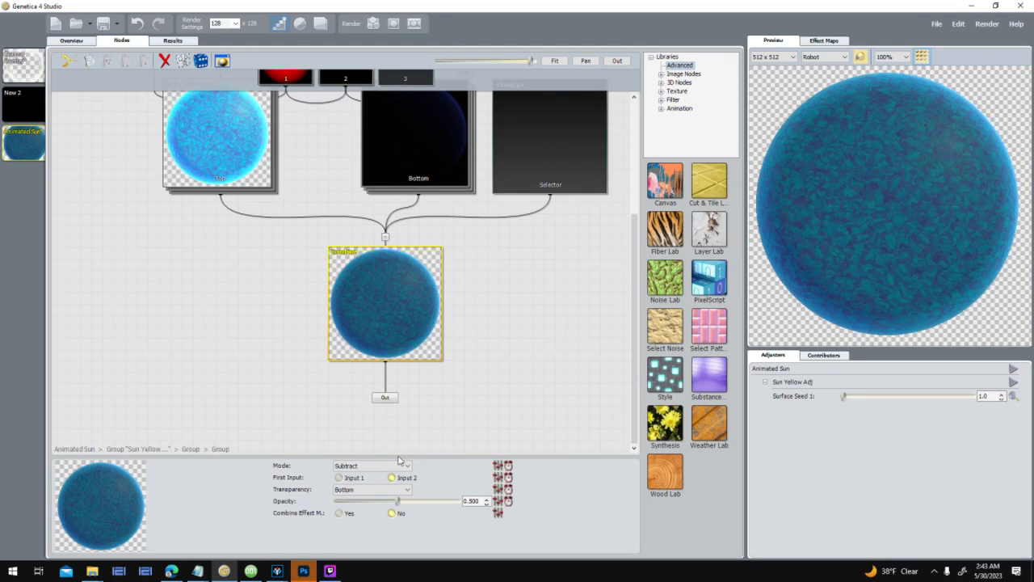
{"action": "scroll", "coordinate": [398, 461], "scroll_direction": "up", "scroll_amount": 1}
{"action": "scroll", "coordinate": [399, 461], "scroll_direction": "up", "scroll_amount": 1}
{"action": "scroll", "coordinate": [399, 462], "scroll_direction": "down", "scroll_amount": 1}
{"action": "left_click", "coordinate": [412, 462]}
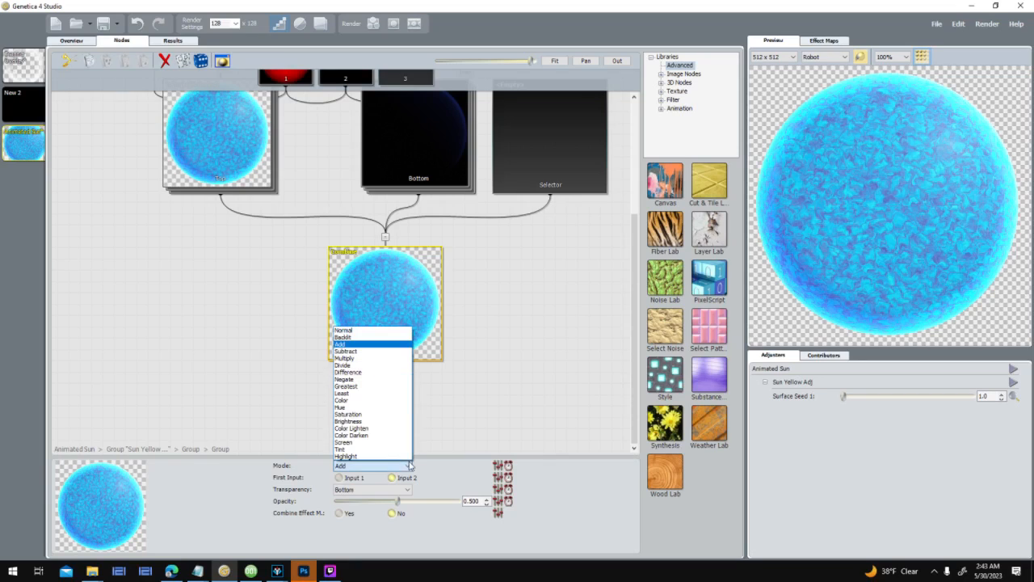
{"action": "left_click", "coordinate": [404, 451]}
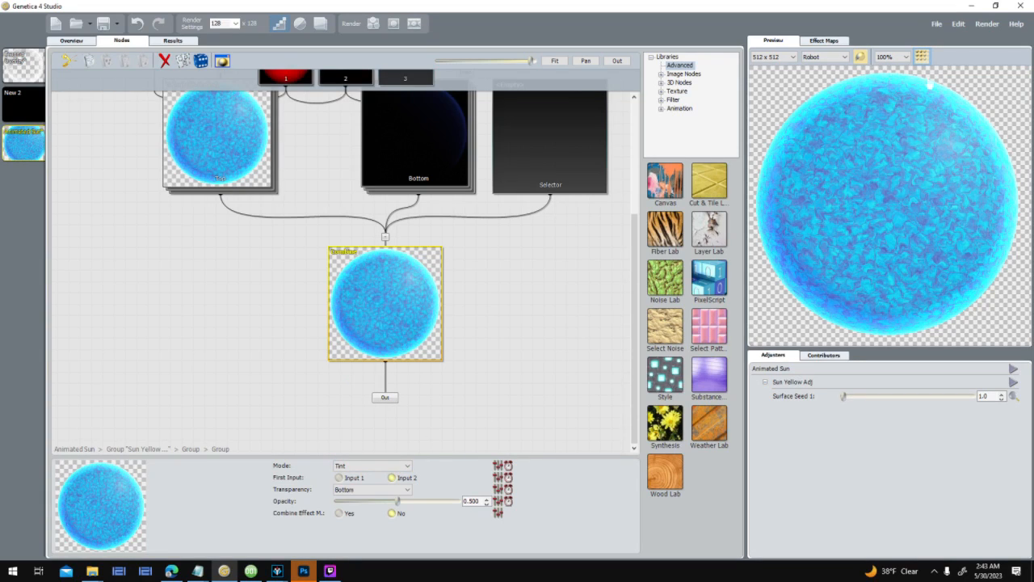
Leave the nested groups, check the nodes inside the lower group of the Sun Yellow level, and open the animation render settings.
{"action": "left_click", "coordinate": [396, 400]}
{"action": "left_click", "coordinate": [370, 374]}
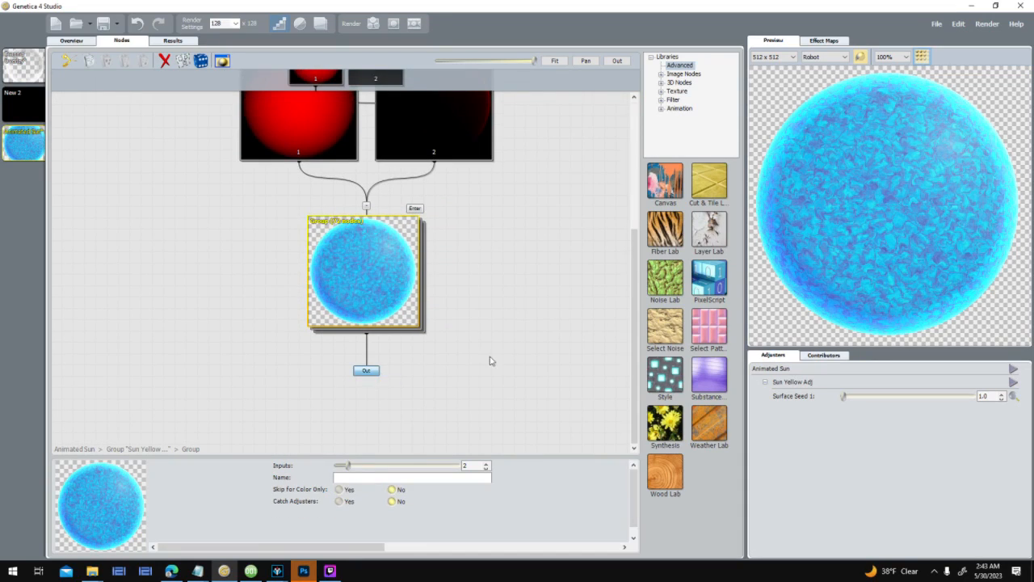
{"action": "left_click_drag", "start_coordinate": [463, 308], "coordinate": [429, 229]}
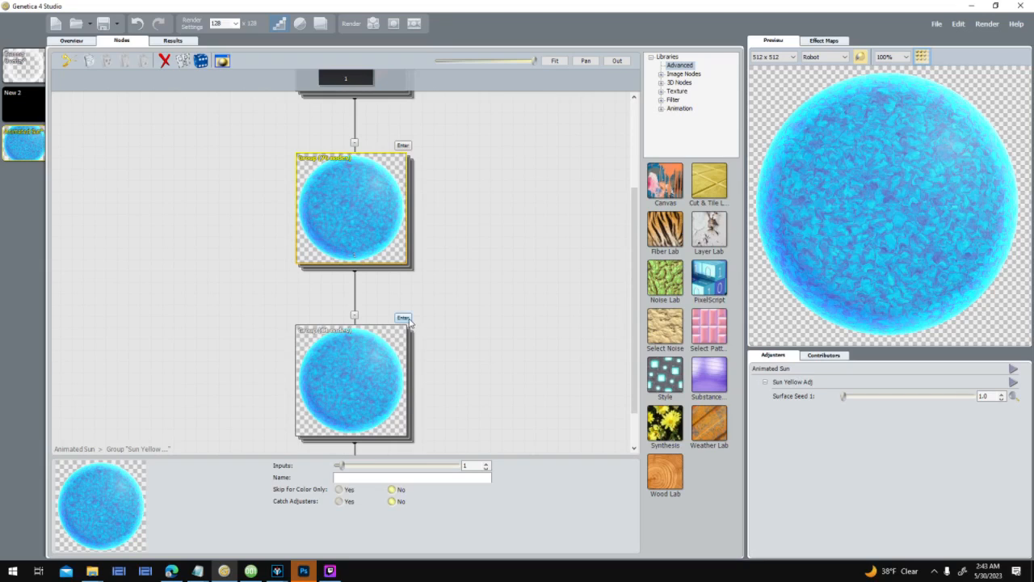
{"action": "left_click", "coordinate": [407, 318]}
{"action": "left_click_drag", "start_coordinate": [474, 357], "coordinate": [446, 289]}
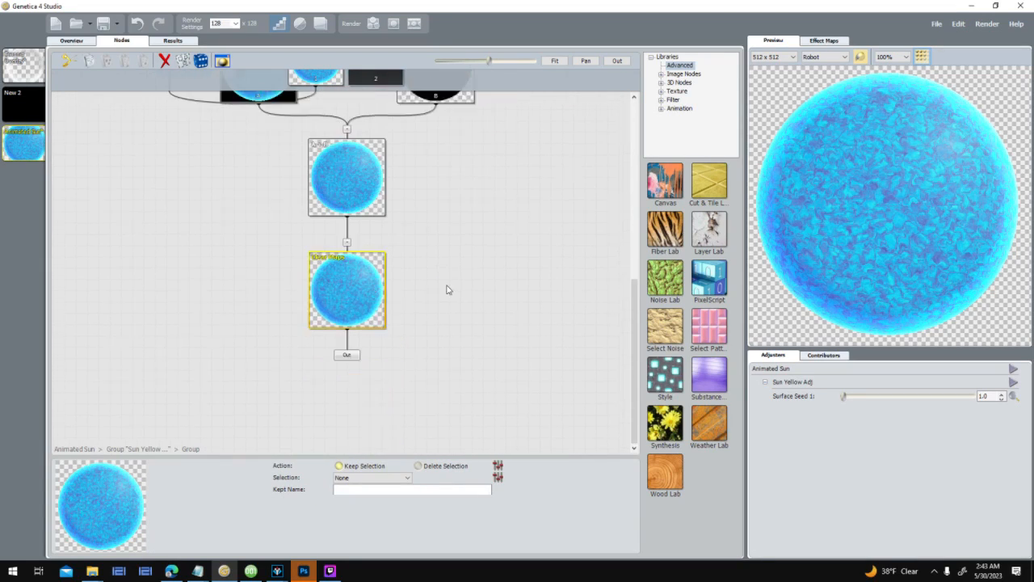
{"action": "double_click", "coordinate": [349, 336]}
{"action": "left_click", "coordinate": [415, 23]}
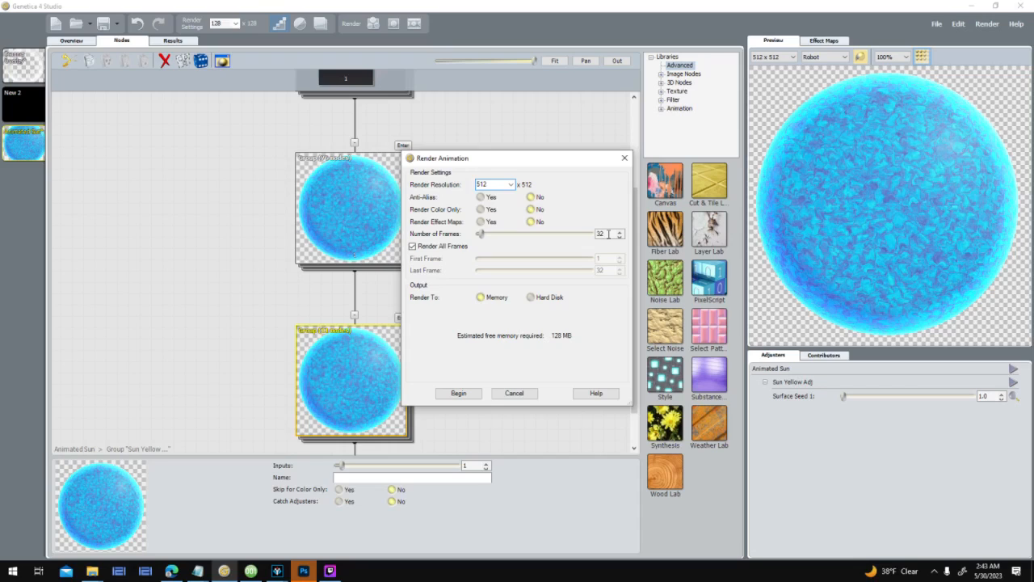
Switch to 001 Game Creator and open the Star_Yellow_1 sprite from the Planets folder under Actors.
{"action": "left_click", "coordinate": [250, 570]}
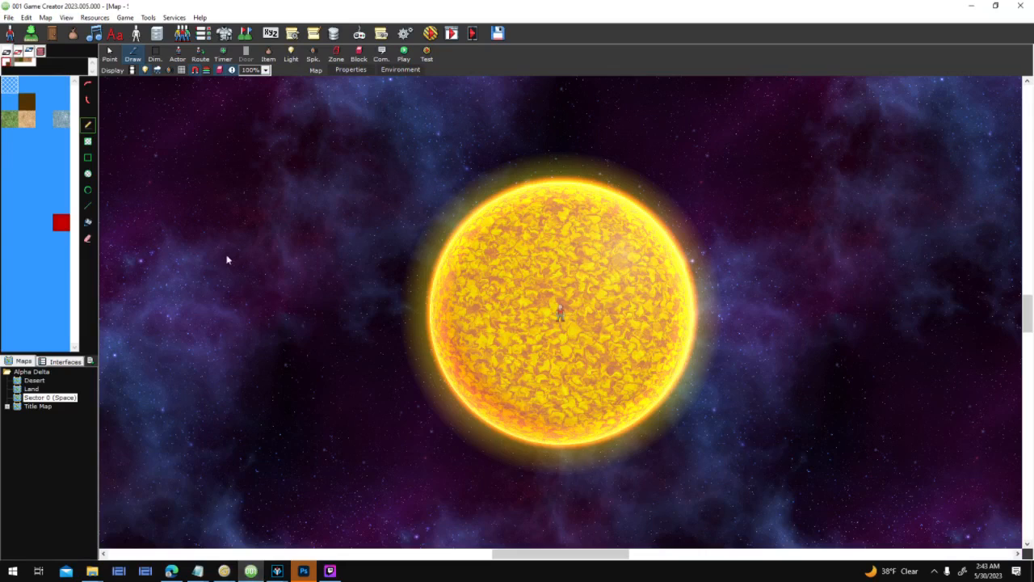
{"action": "mouse_move", "coordinate": [251, 571]}
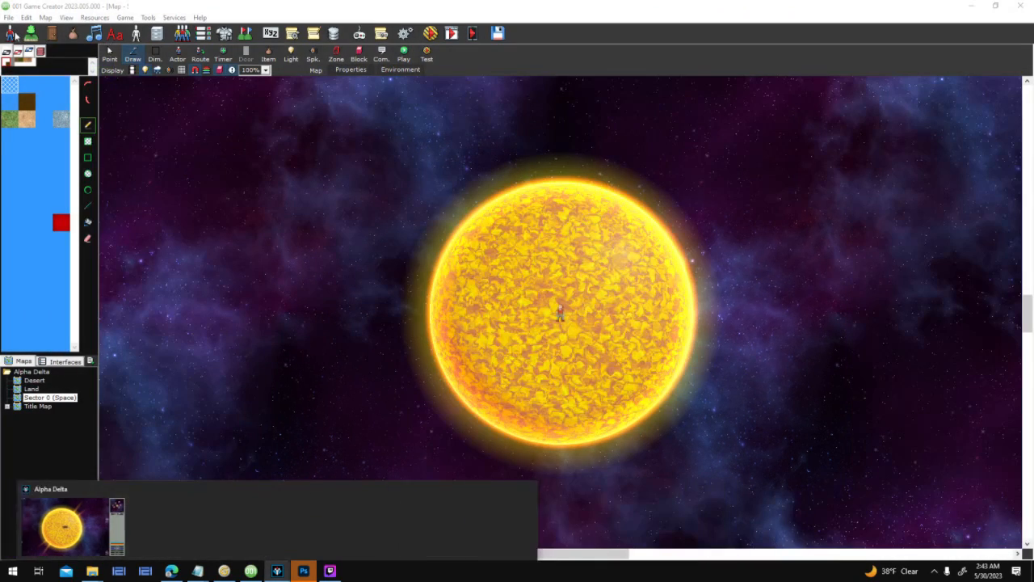
{"action": "double_click", "coordinate": [549, 235]}
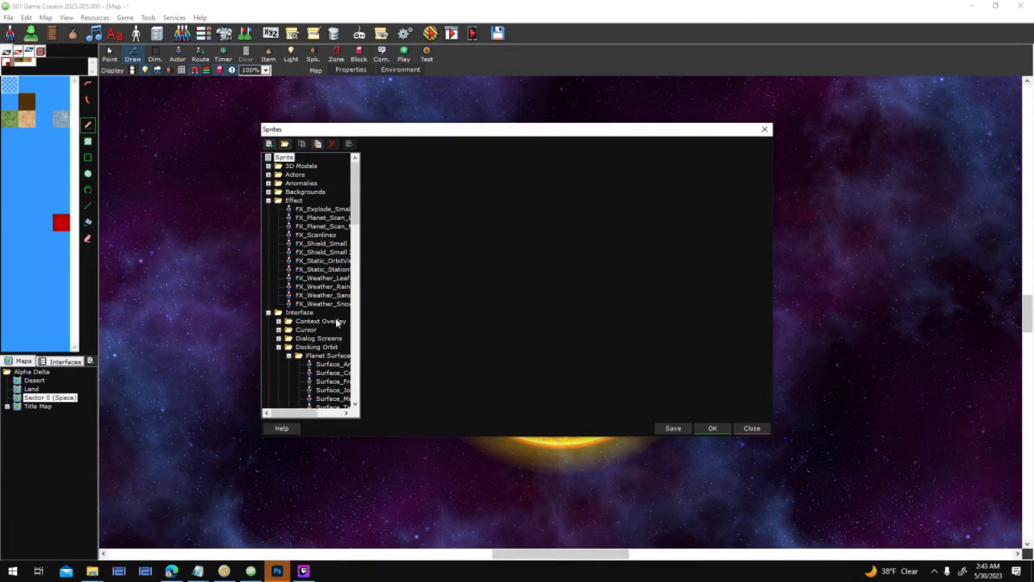
{"action": "scroll", "coordinate": [338, 296], "scroll_direction": "down", "scroll_amount": 6}
{"action": "scroll", "coordinate": [332, 255], "scroll_direction": "up", "scroll_amount": 6}
{"action": "left_click", "coordinate": [269, 199]}
{"action": "left_click", "coordinate": [269, 175]}
{"action": "left_click", "coordinate": [331, 322]}
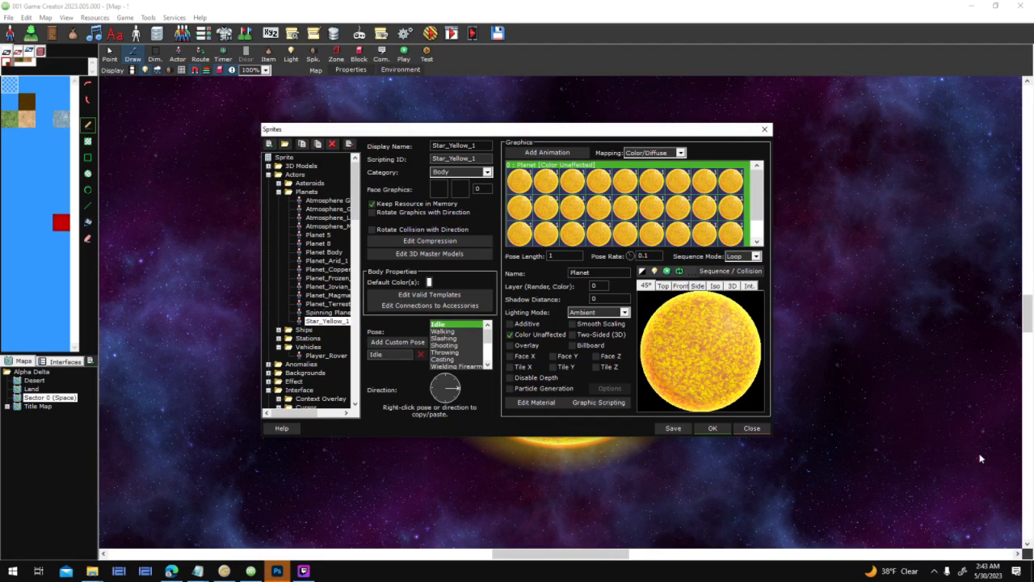
Examine how many animation frames the Star_Yellow_1 sprite uses and close the sprite editor.
{"action": "left_click", "coordinate": [523, 190]}
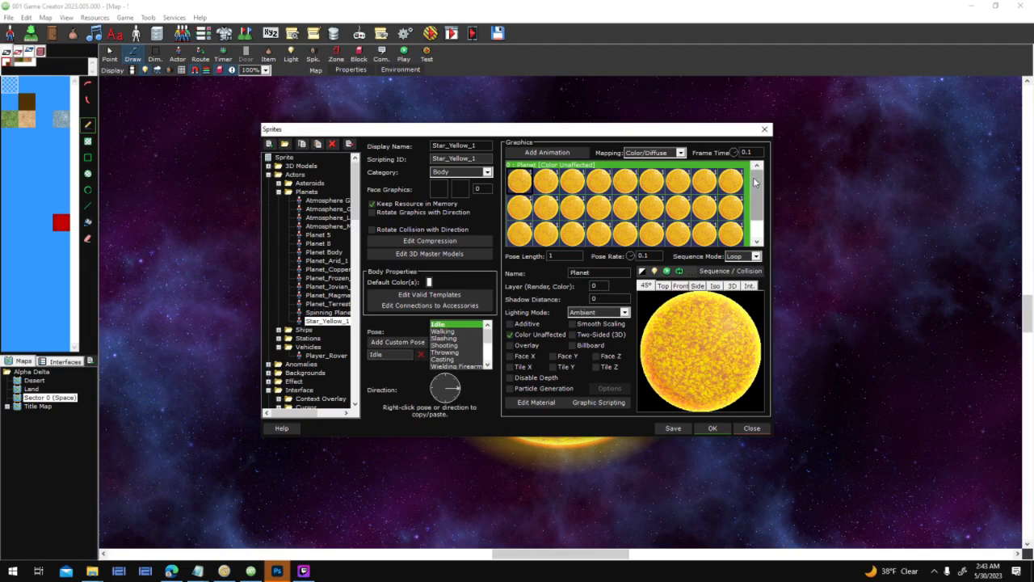
{"action": "scroll", "coordinate": [731, 194], "scroll_direction": "down", "scroll_amount": 3}
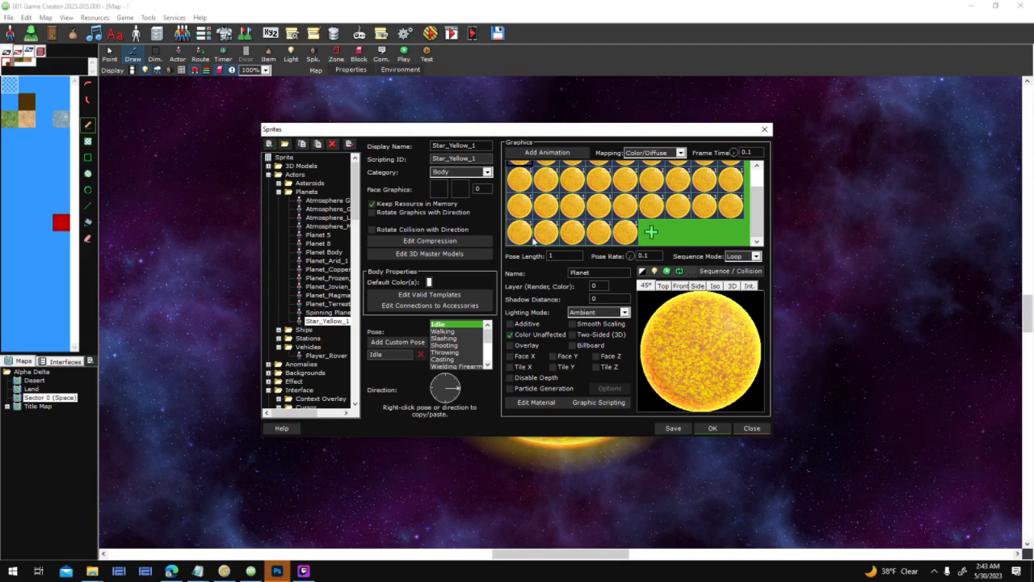
{"action": "left_click_drag", "start_coordinate": [755, 210], "coordinate": [754, 243]}
{"action": "key", "text": "Return"}
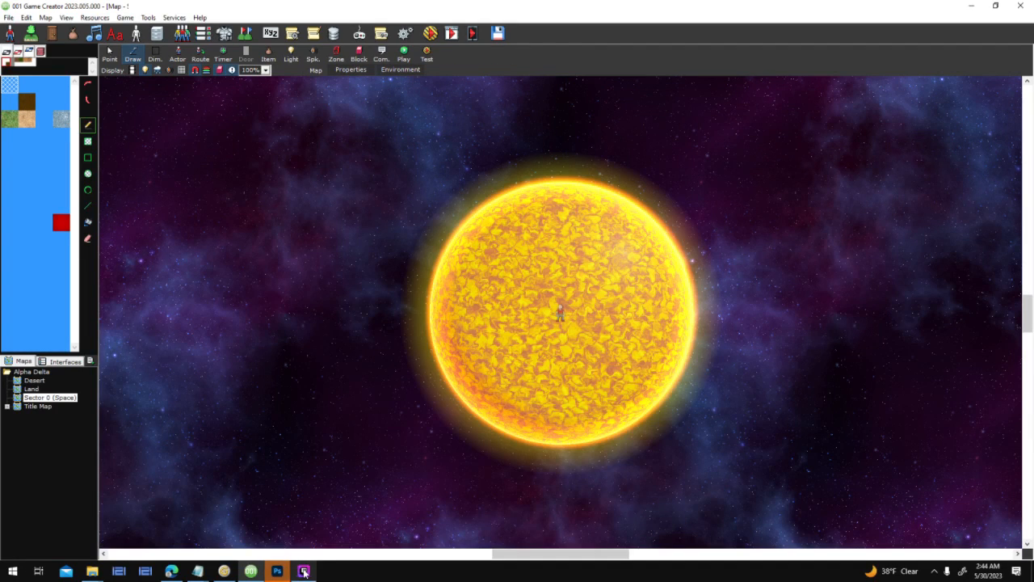
Switch back to Genetica, render the 32-frame animation at 512 x 512 to memory, and play it at a frame rate of 10.
{"action": "left_click", "coordinate": [224, 572]}
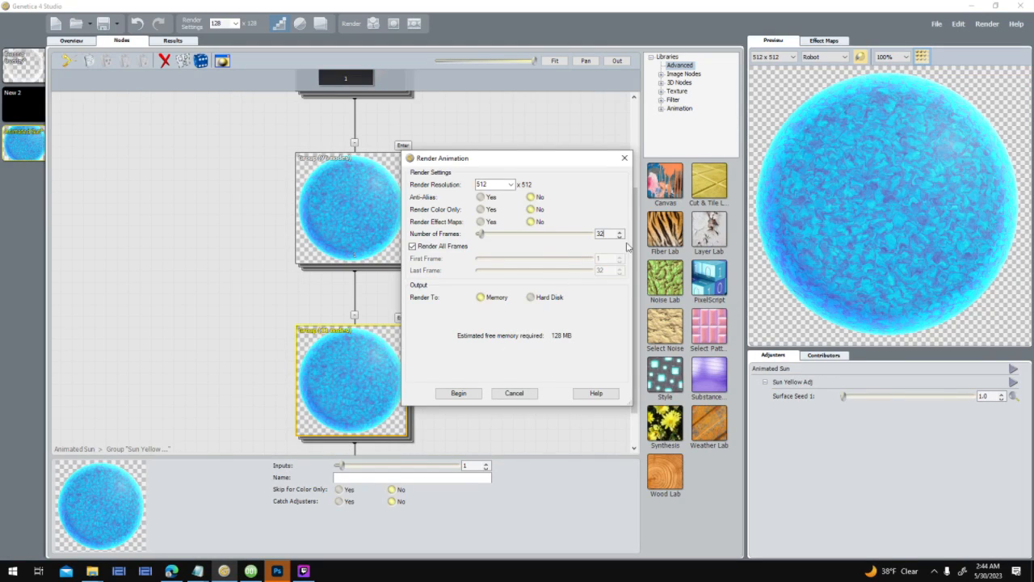
{"action": "left_click", "coordinate": [457, 393]}
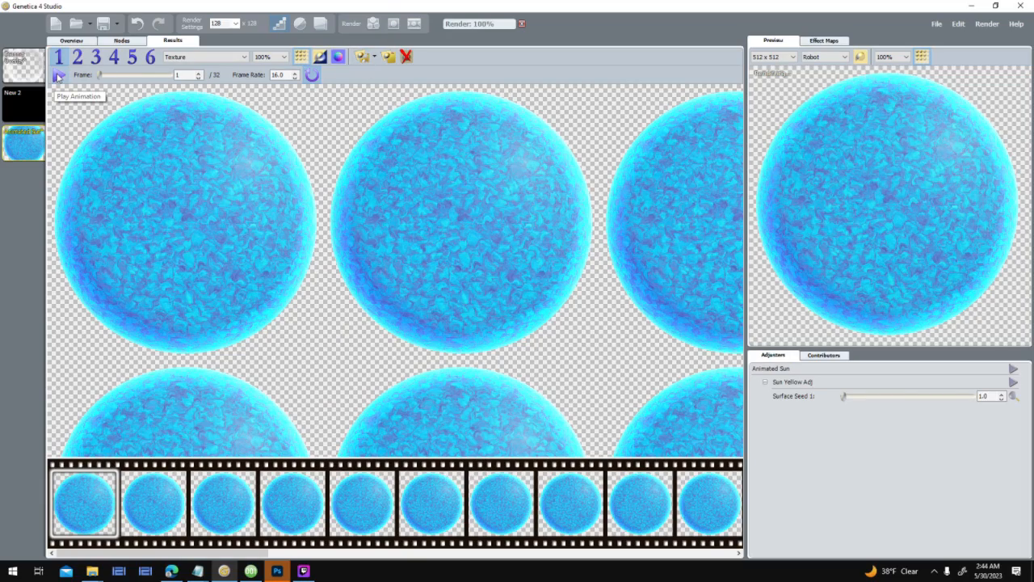
{"action": "left_click", "coordinate": [58, 76]}
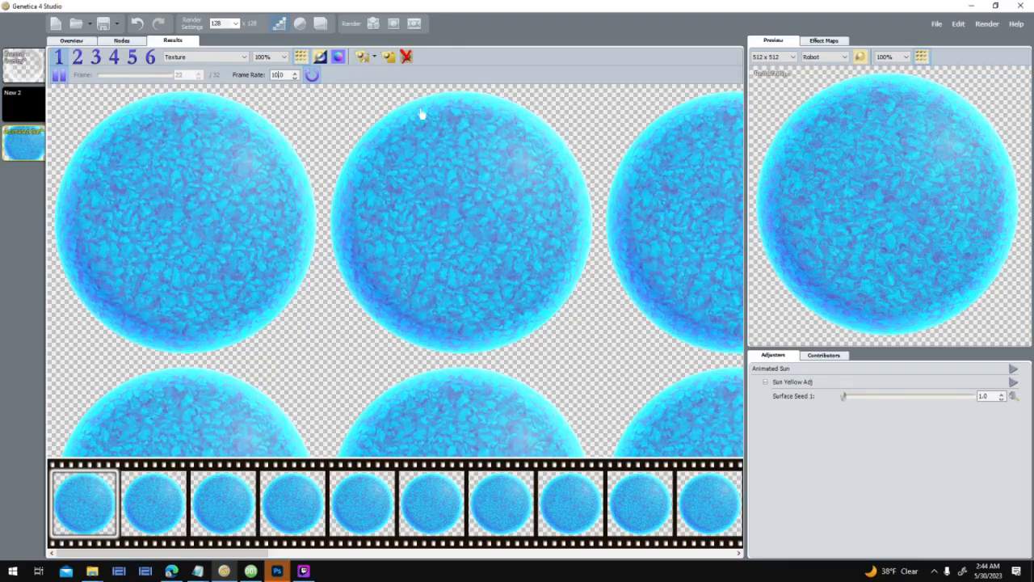
{"action": "key", "text": "BackSpace"}
{"action": "type", "text": "0"}
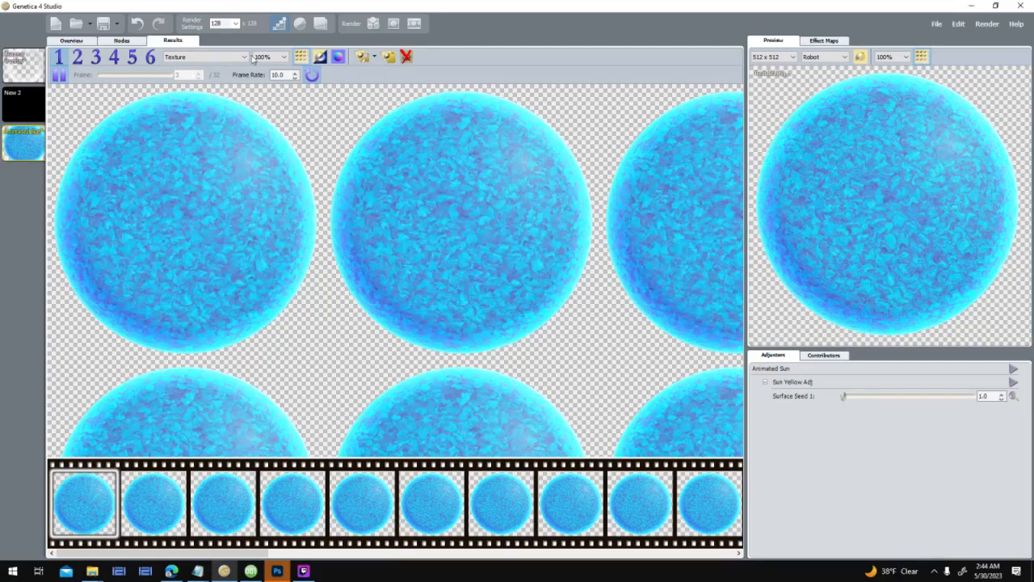
Return to the node graph and enter the nested groups down to the one feeding the Top input of the Tint-mode Combine node.
{"action": "left_click", "coordinate": [132, 40]}
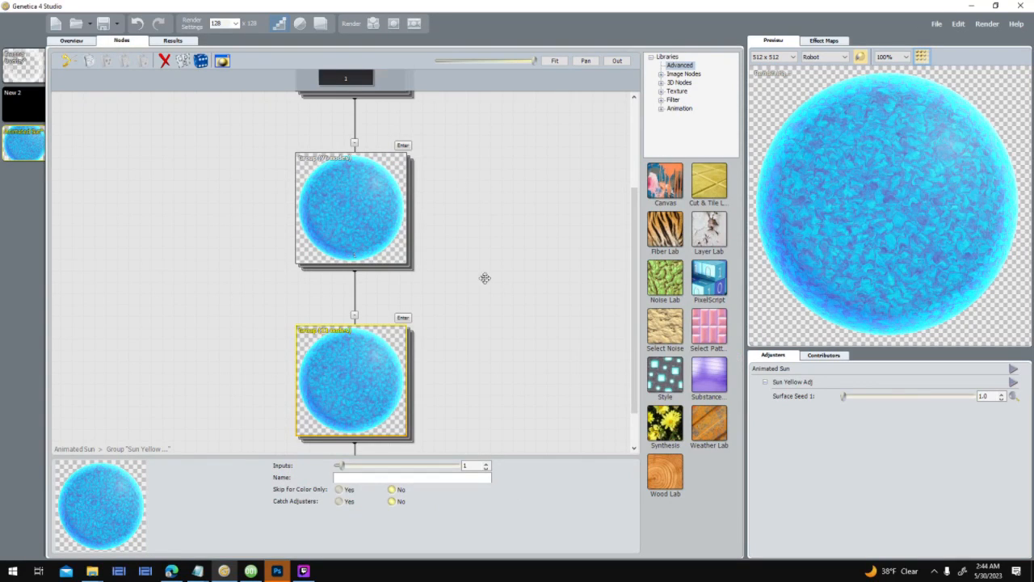
{"action": "left_click", "coordinate": [426, 294]}
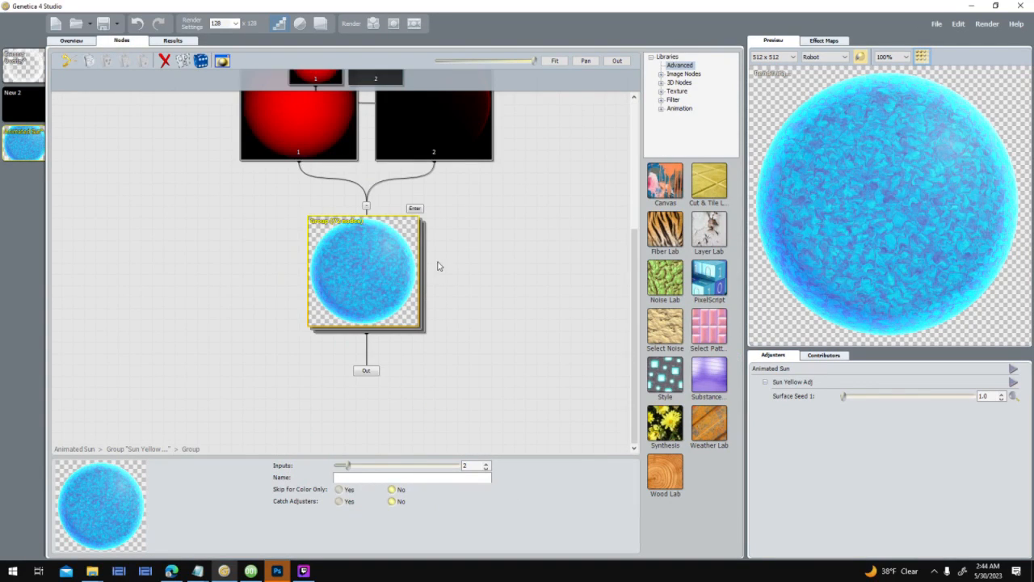
{"action": "left_click", "coordinate": [415, 209]}
{"action": "left_click", "coordinate": [350, 264]}
{"action": "left_click", "coordinate": [273, 207]}
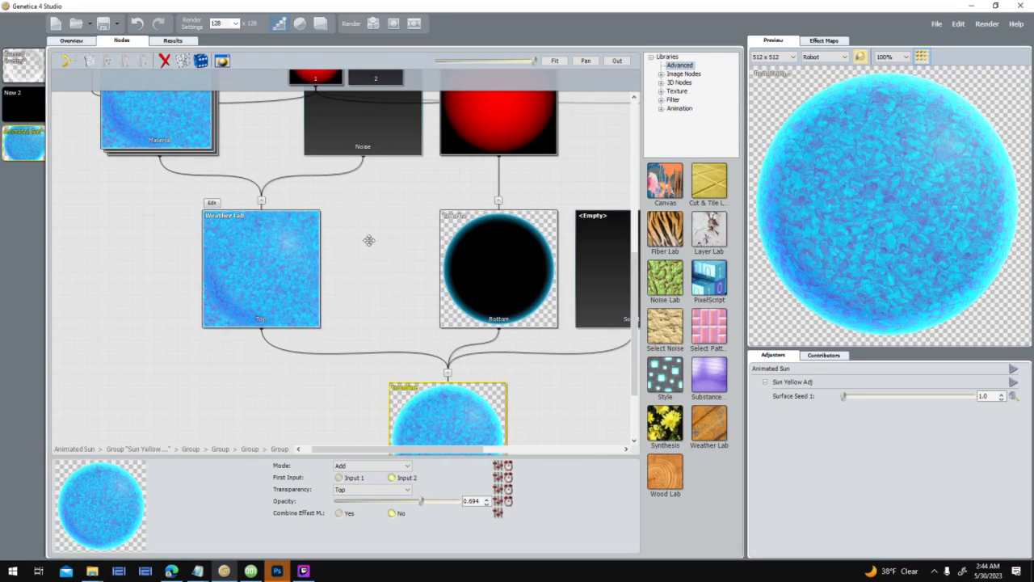
{"action": "left_click", "coordinate": [323, 162]}
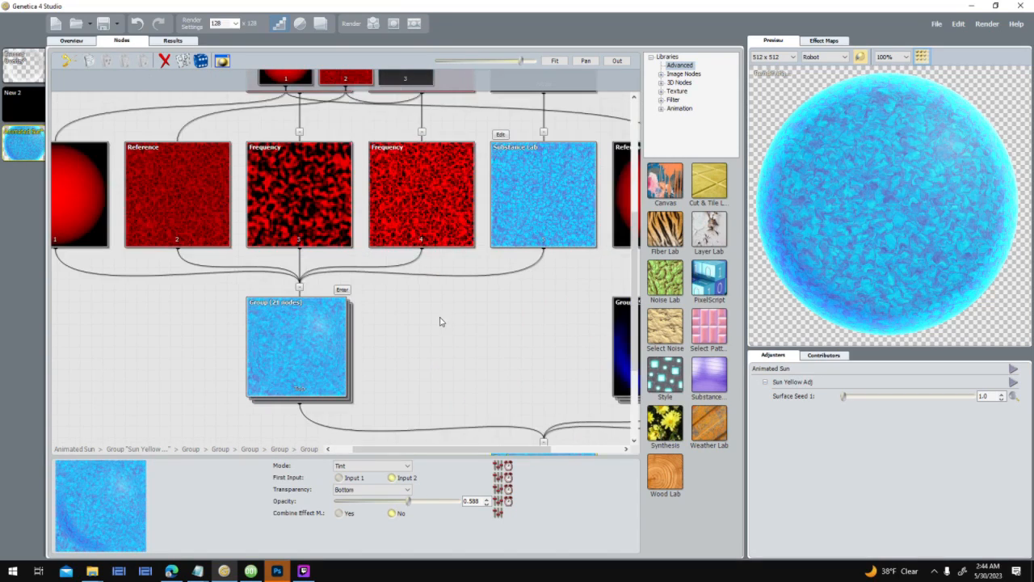
{"action": "left_click", "coordinate": [335, 291]}
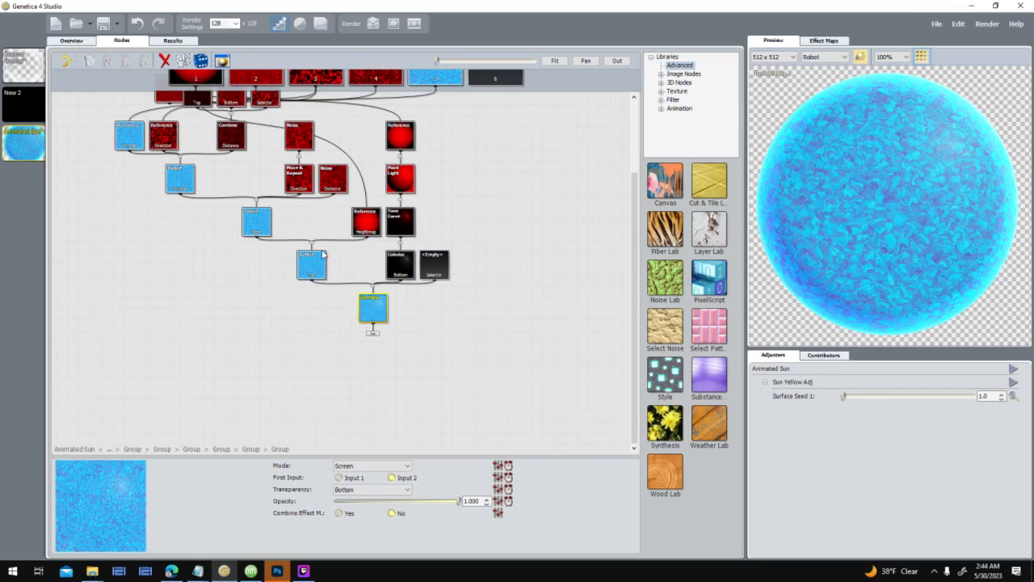
Edit the gradient of the Colorize node feeding the Combine node's Bottom input, setting its last stop to RGB 106, 106, 150.
{"action": "scroll", "coordinate": [323, 255], "scroll_direction": "up", "scroll_amount": 5}
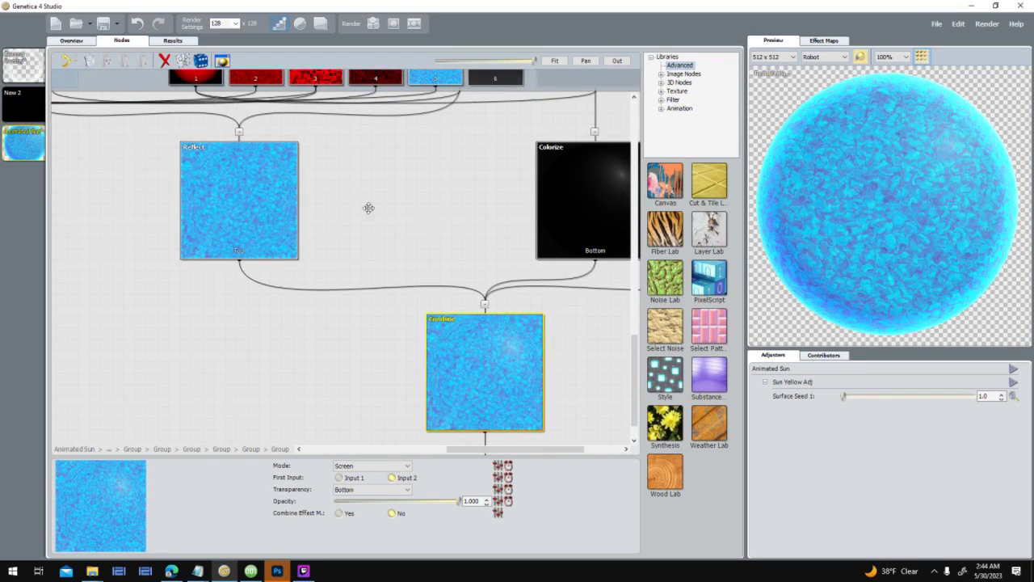
{"action": "left_click", "coordinate": [407, 173]}
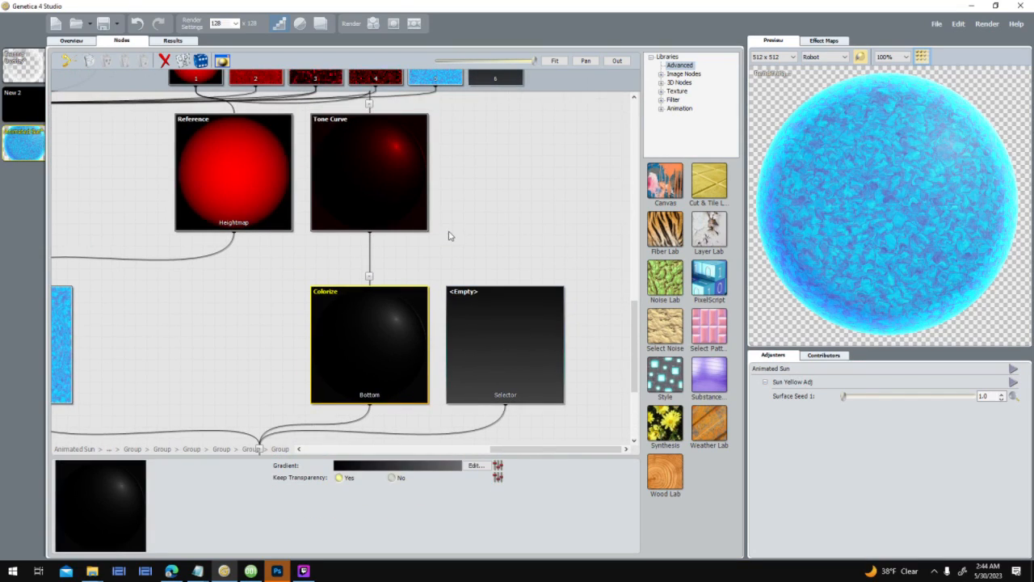
{"action": "left_click", "coordinate": [475, 467]}
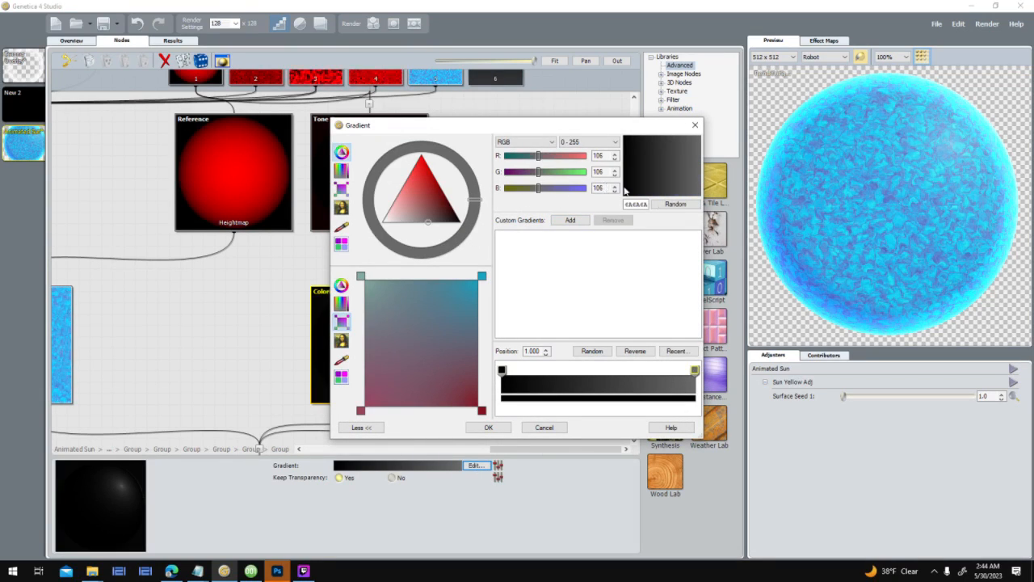
{"action": "left_click_drag", "start_coordinate": [585, 128], "coordinate": [773, 143]}
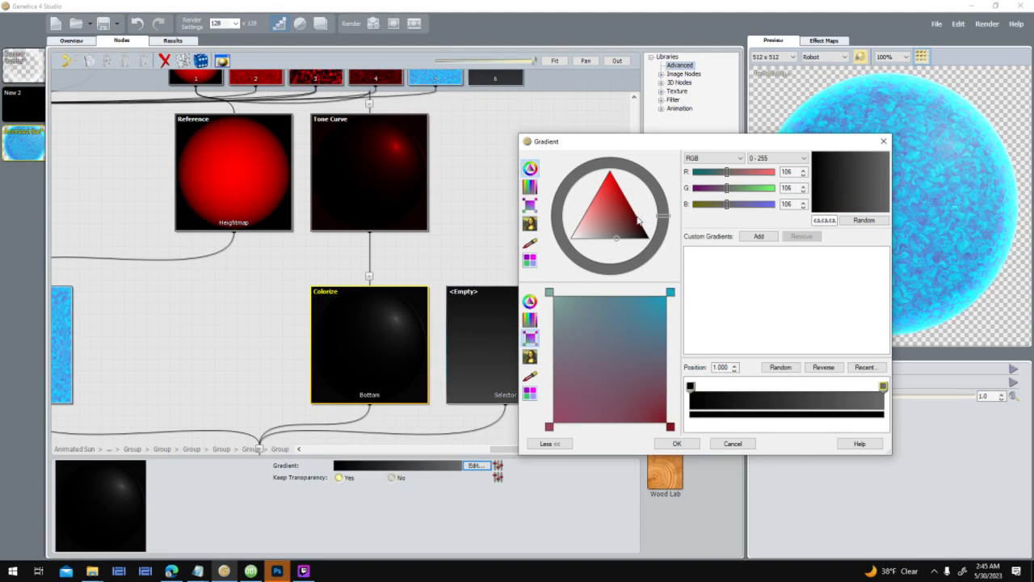
{"action": "left_click_drag", "start_coordinate": [730, 206], "coordinate": [750, 227]}
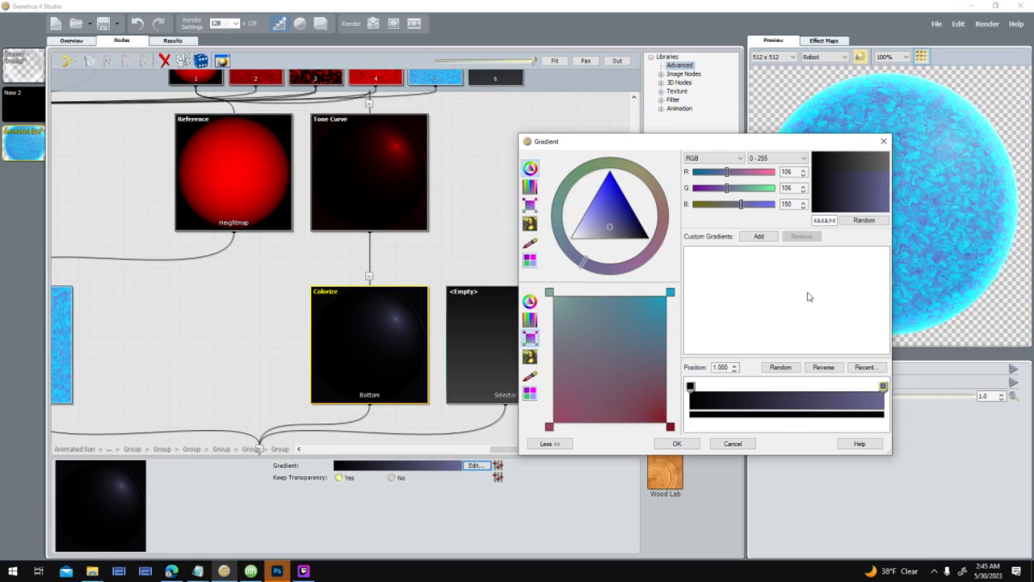
Darken the last stop of the Colorize gradient to RGB 54, 54, 103 and accept the gradient.
{"action": "mouse_move", "coordinate": [690, 385]}
{"action": "left_mouse_down"}
{"action": "mouse_move", "coordinate": [770, 389]}
{"action": "mouse_move", "coordinate": [690, 389]}
{"action": "left_mouse_up"}
{"action": "mouse_move", "coordinate": [883, 389]}
{"action": "left_mouse_down"}
{"action": "mouse_move", "coordinate": [797, 394]}
{"action": "mouse_move", "coordinate": [901, 393]}
{"action": "left_mouse_up"}
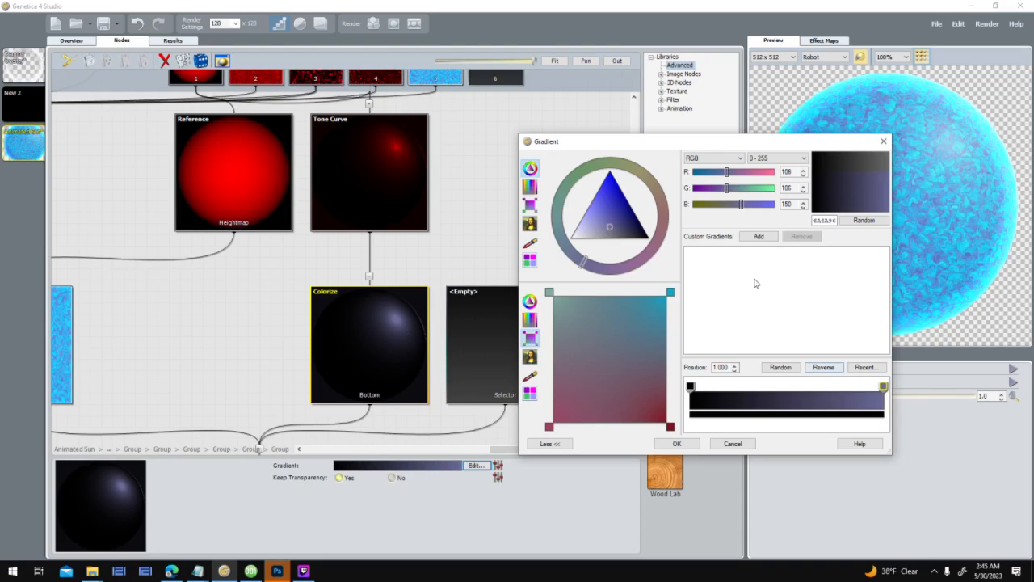
{"action": "left_click", "coordinate": [631, 235]}
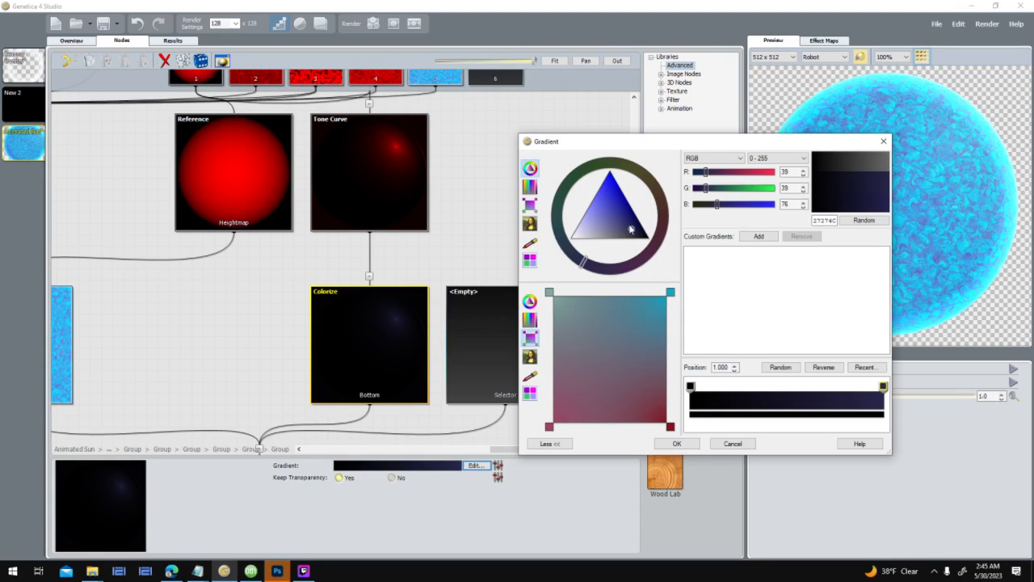
{"action": "left_click", "coordinate": [625, 226]}
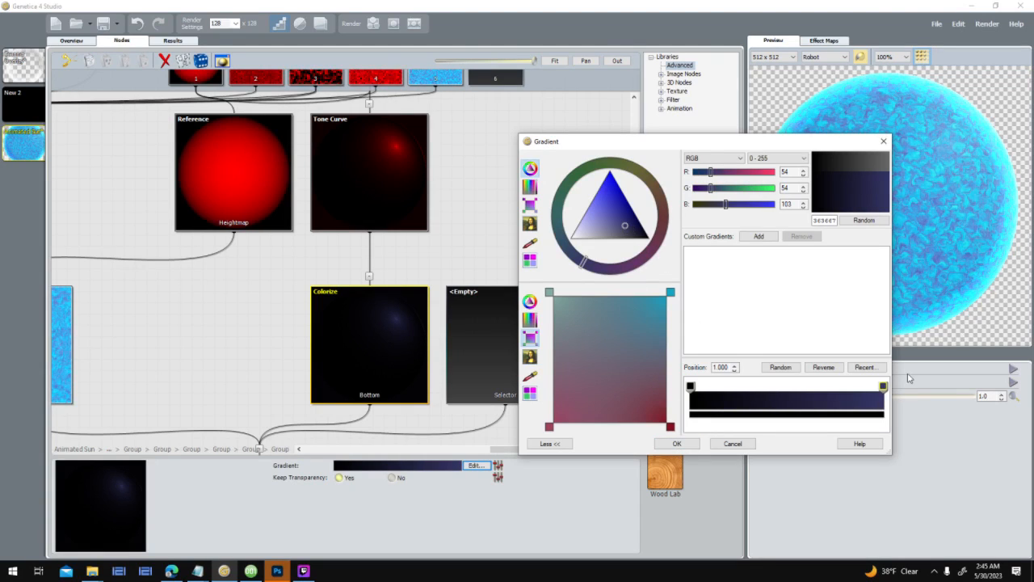
{"action": "left_click", "coordinate": [675, 443]}
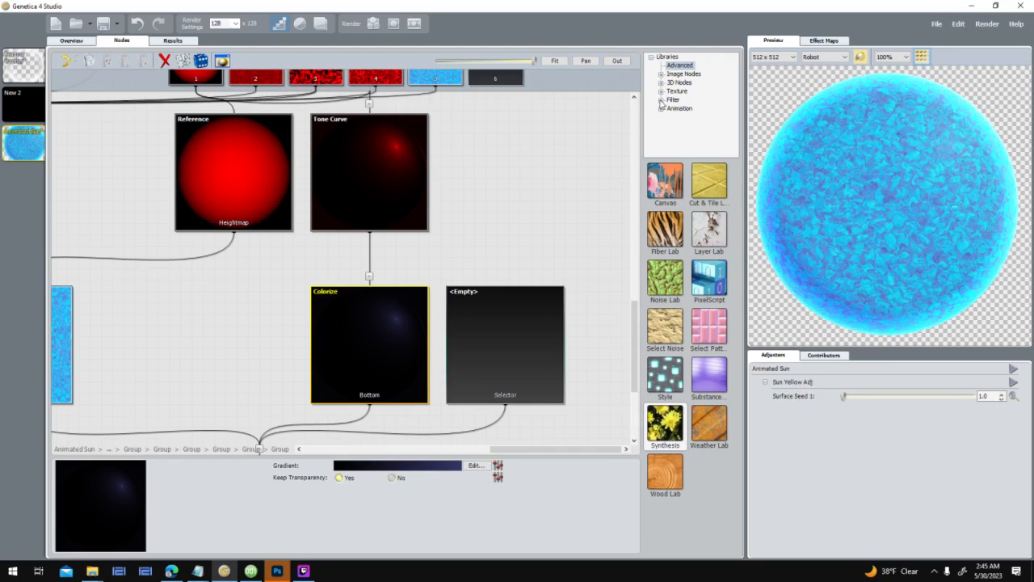
Render the 32-frame animation at 512 x 512 to memory.
{"action": "left_click_drag", "start_coordinate": [329, 250], "coordinate": [402, 219]}
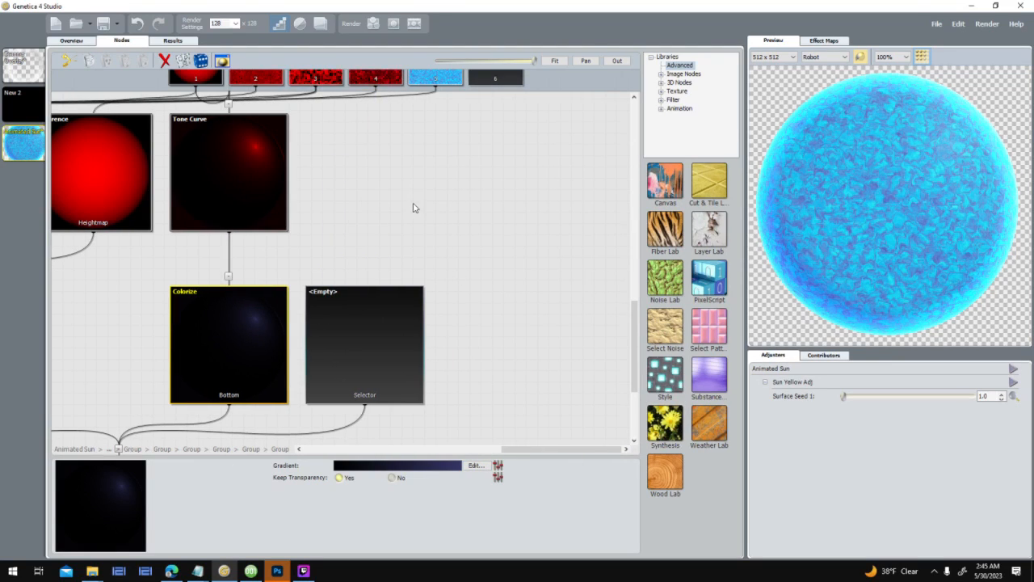
{"action": "left_click", "coordinate": [414, 24]}
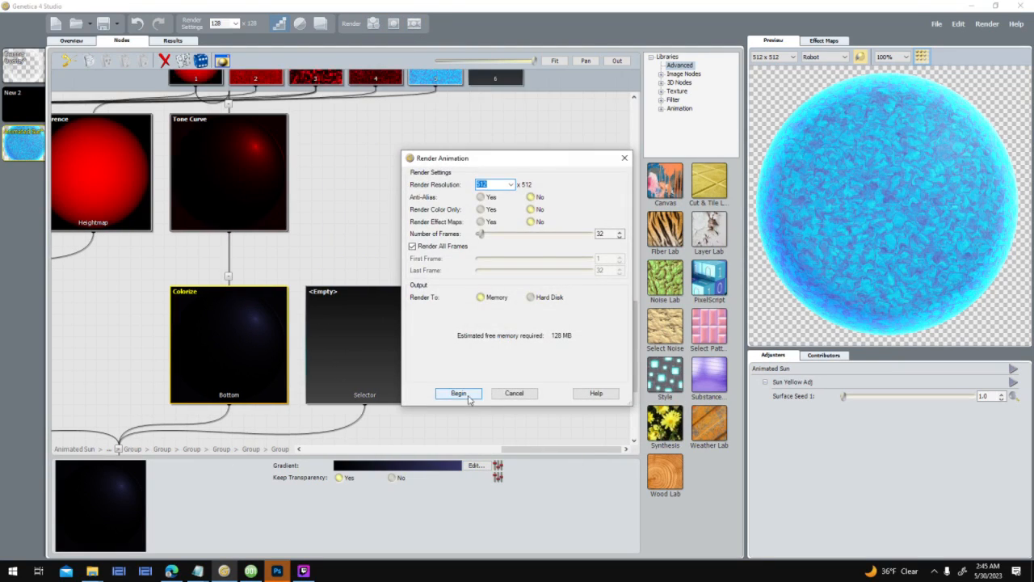
{"action": "left_click", "coordinate": [460, 393]}
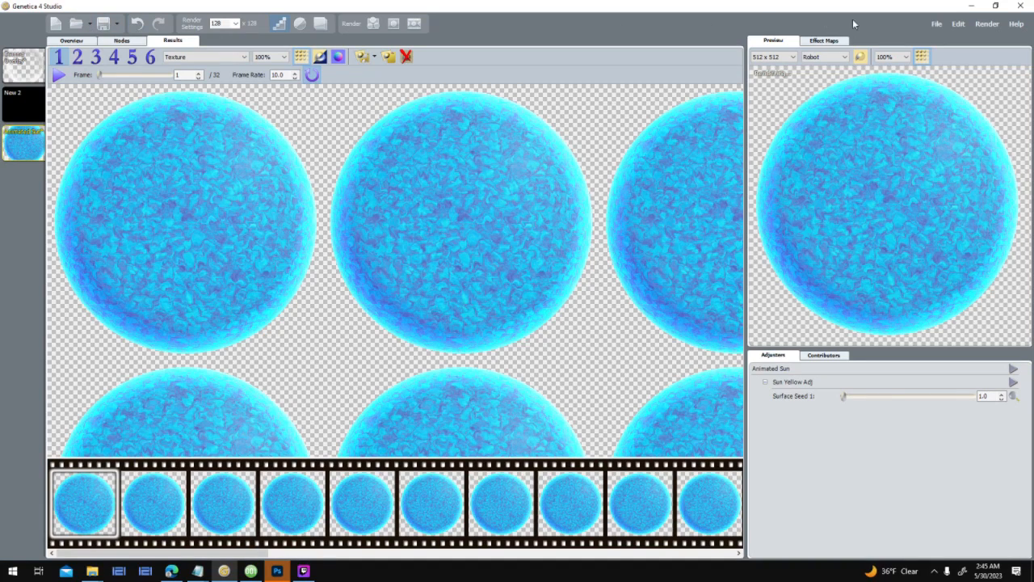
Save the texture under the new name Animated Blue Sun in the WC Genetica Presets folder.
{"action": "left_click", "coordinate": [937, 23]}
{"action": "left_click", "coordinate": [978, 108]}
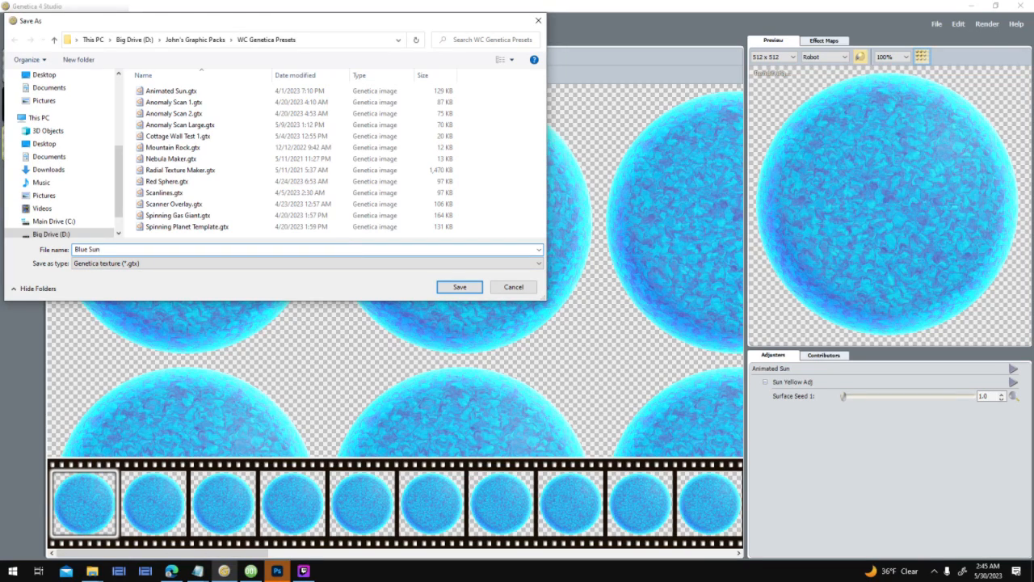
{"action": "type", "text": "Animate"}
{"action": "type", "text": "d"}
{"action": "key", "text": "Return"}
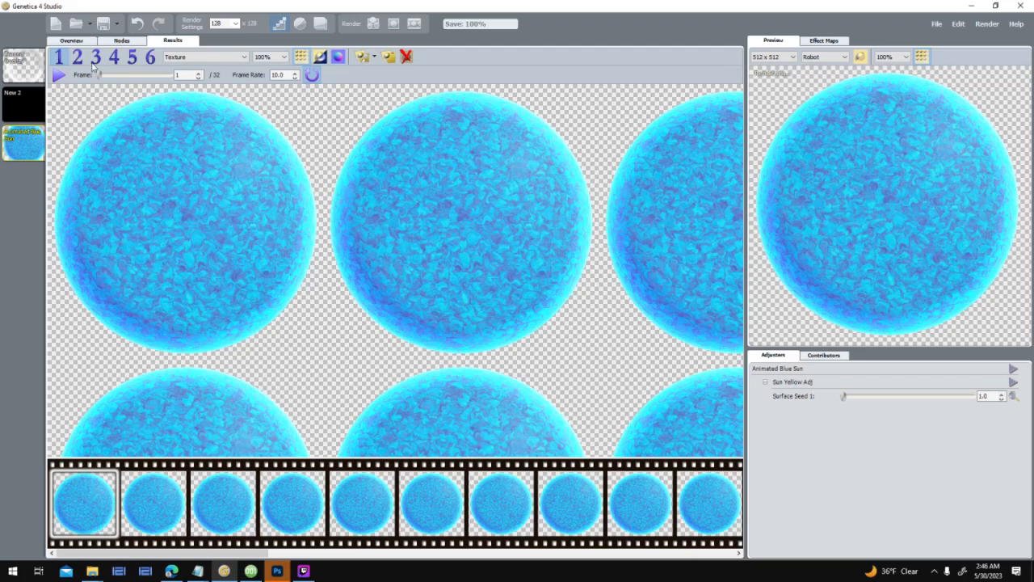
Open the original Animated Sun.gtx preset from the WC Genetica Presets folder.
{"action": "left_click", "coordinate": [76, 25]}
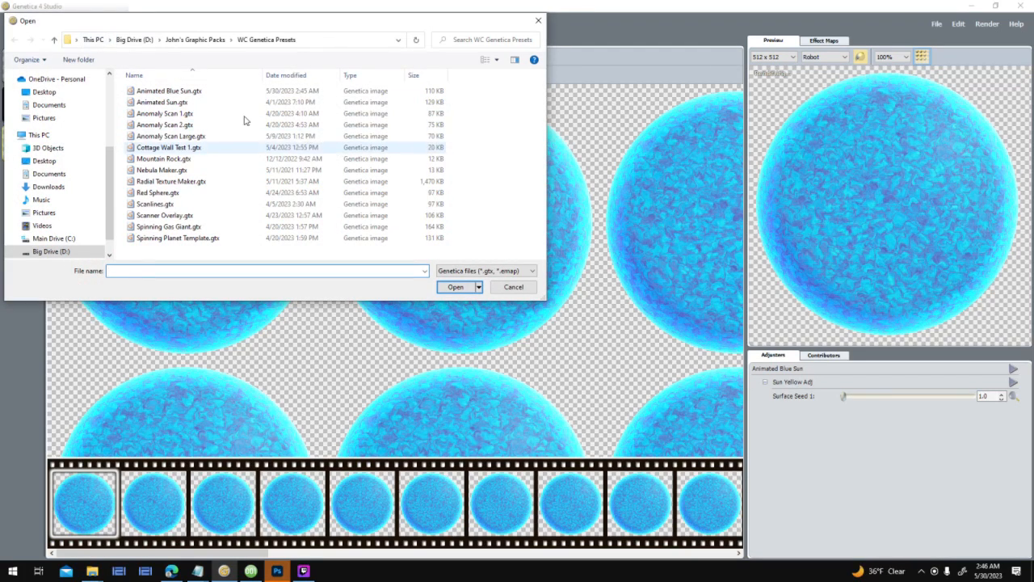
{"action": "double_click", "coordinate": [217, 104]}
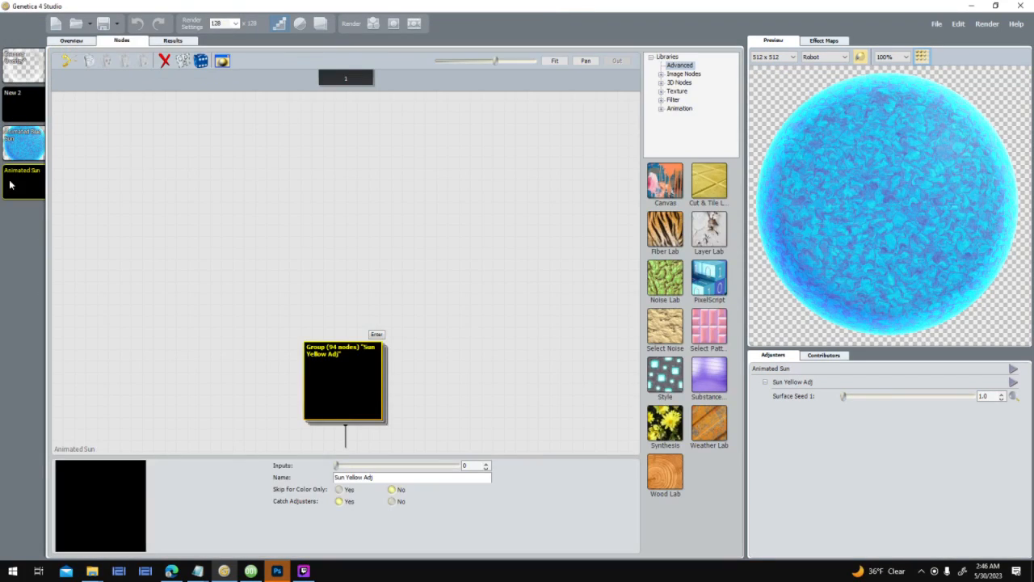
{"action": "scroll", "coordinate": [437, 291], "scroll_direction": "up", "scroll_amount": 2}
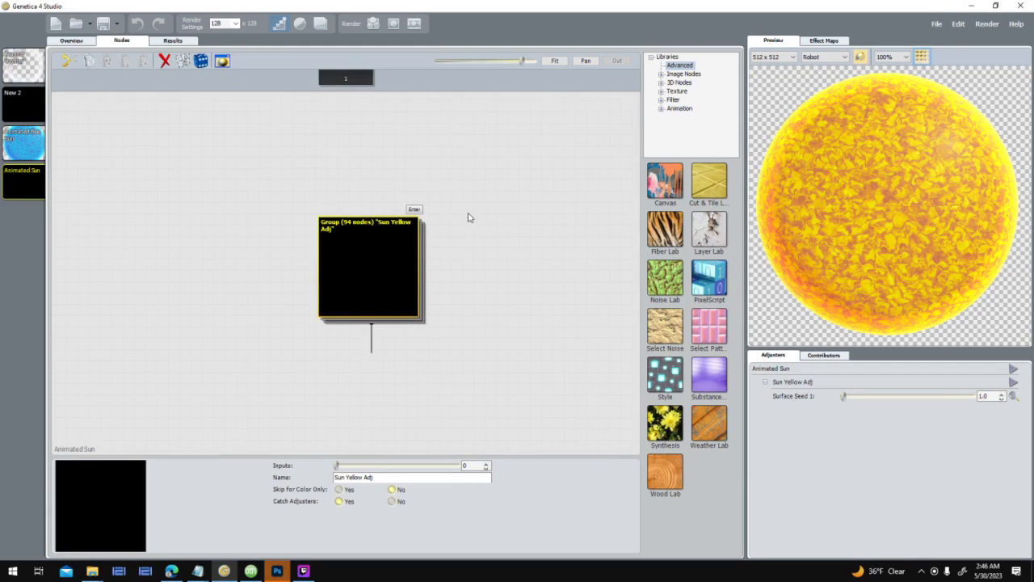
Enter the nested groups inside Sun Yellow Adj down to the one holding the Add-mode Combine node.
{"action": "left_click", "coordinate": [413, 209]}
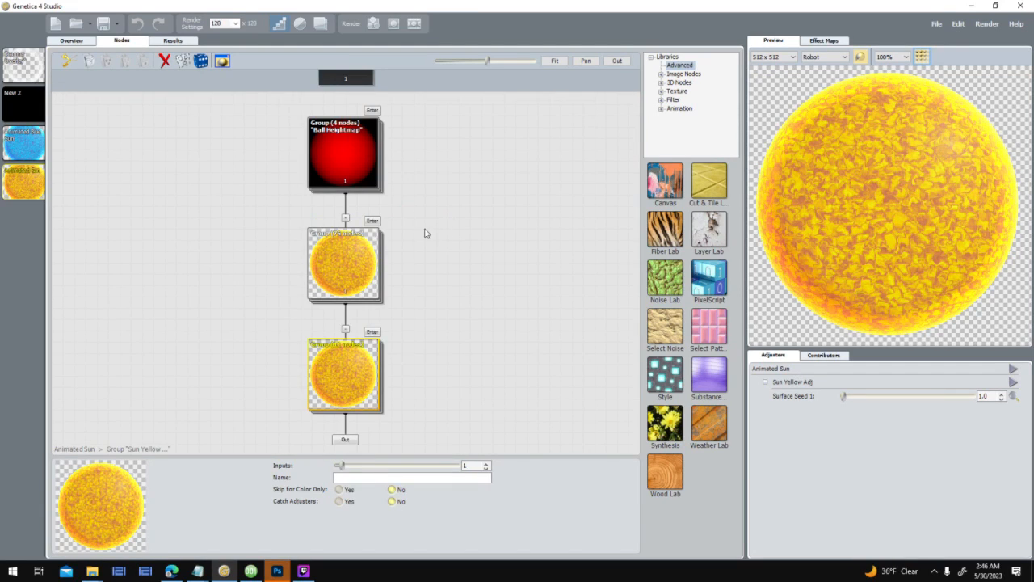
{"action": "left_click", "coordinate": [372, 220]}
{"action": "left_click", "coordinate": [374, 324]}
{"action": "scroll", "coordinate": [245, 188], "scroll_direction": "up", "scroll_amount": 2}
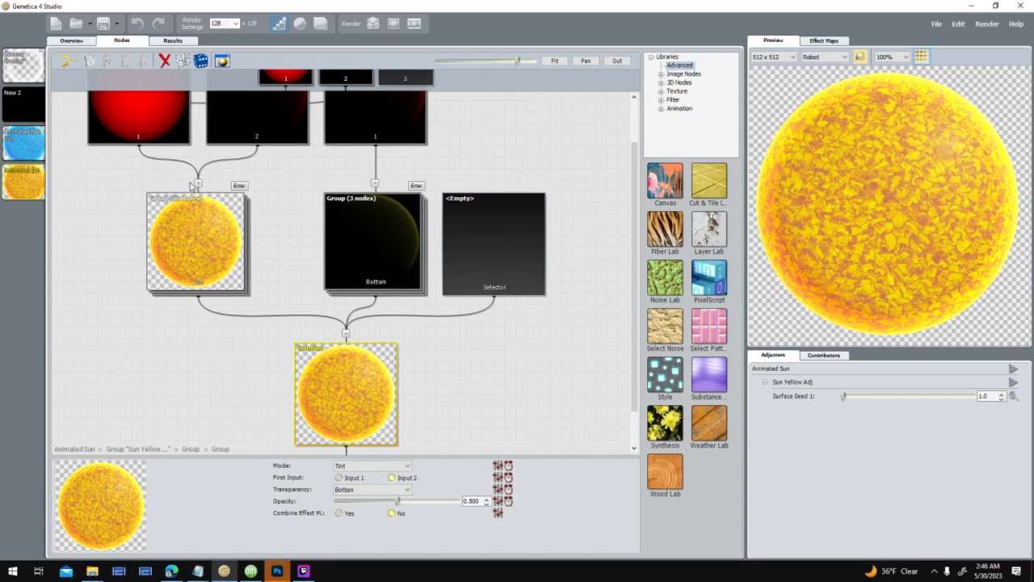
{"action": "left_click", "coordinate": [240, 186]}
{"action": "scroll", "coordinate": [299, 220], "scroll_direction": "up", "scroll_amount": 2}
{"action": "left_click", "coordinate": [270, 211]}
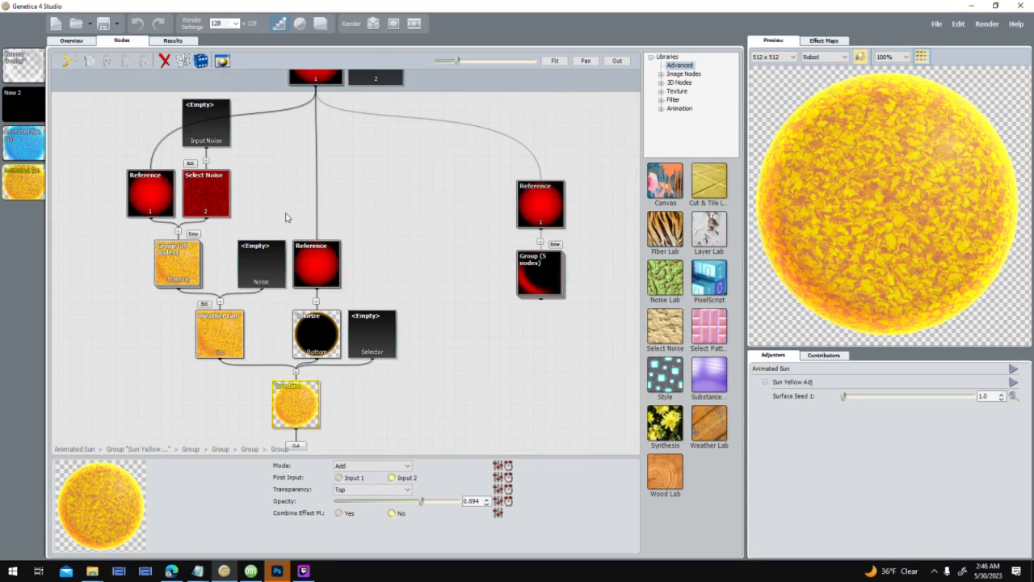
Go back out of the nested groups to the top level of the Animated Sun node graph.
{"action": "scroll", "coordinate": [396, 350], "scroll_direction": "down", "scroll_amount": 1}
{"action": "left_click", "coordinate": [322, 422]}
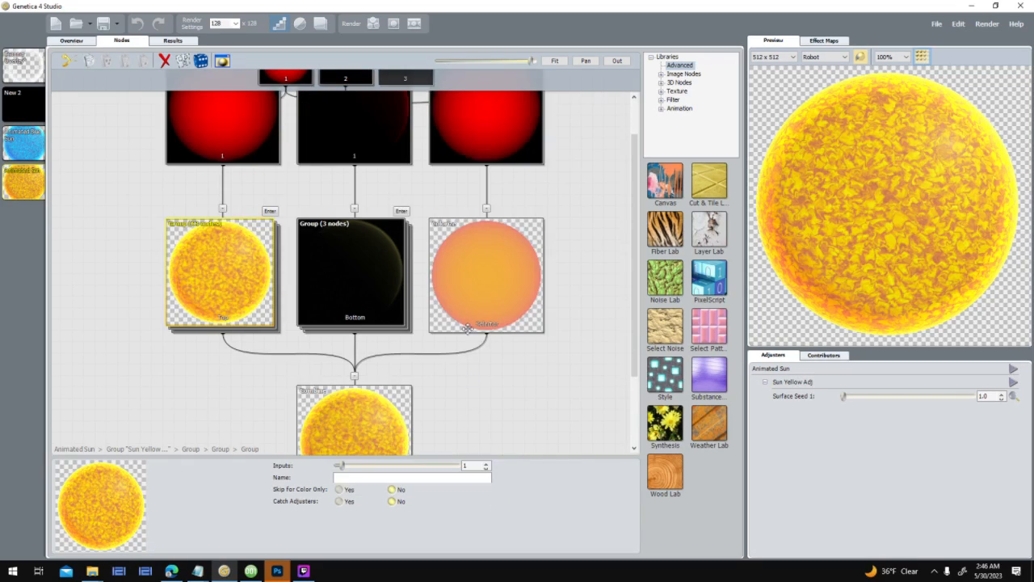
{"action": "left_click_drag", "start_coordinate": [404, 429], "coordinate": [395, 293]}
{"action": "left_click", "coordinate": [342, 400]}
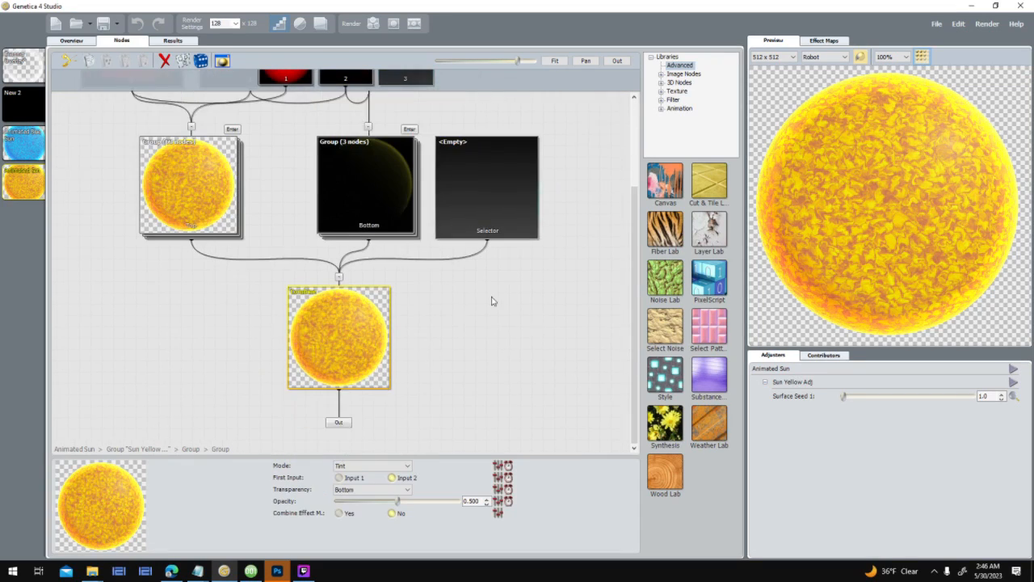
{"action": "left_click", "coordinate": [336, 389]}
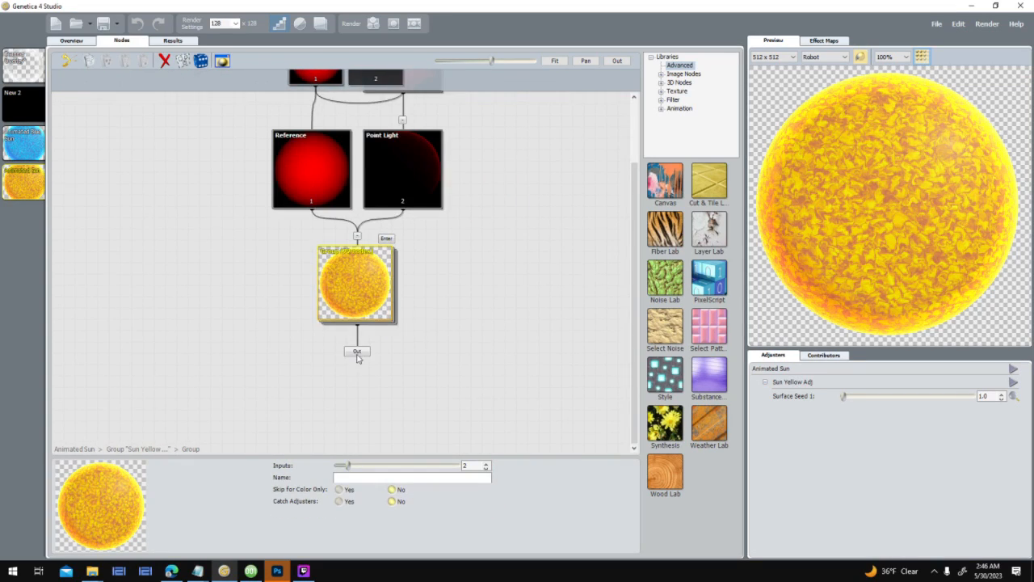
{"action": "left_click", "coordinate": [357, 354]}
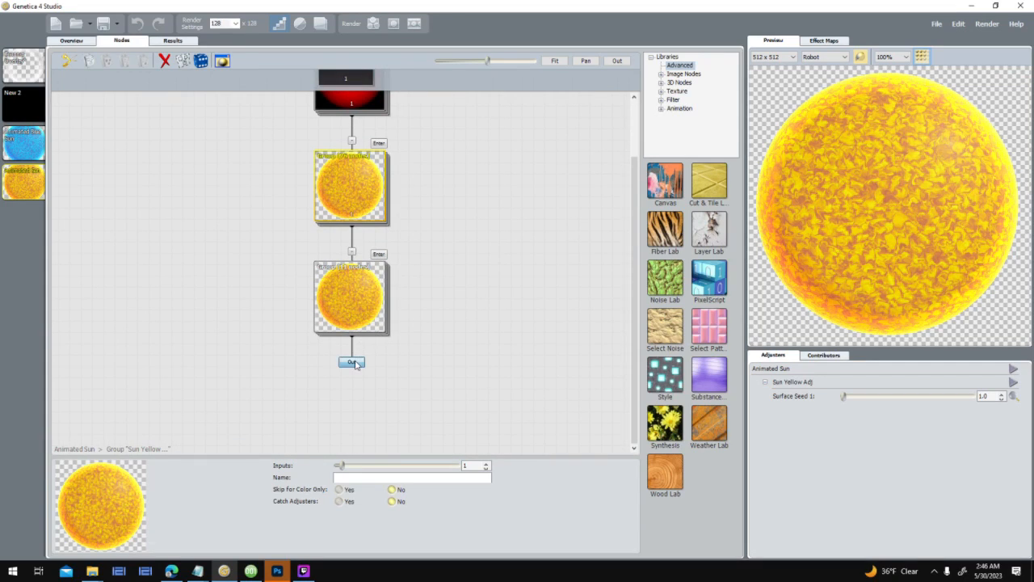
{"action": "left_click", "coordinate": [349, 361]}
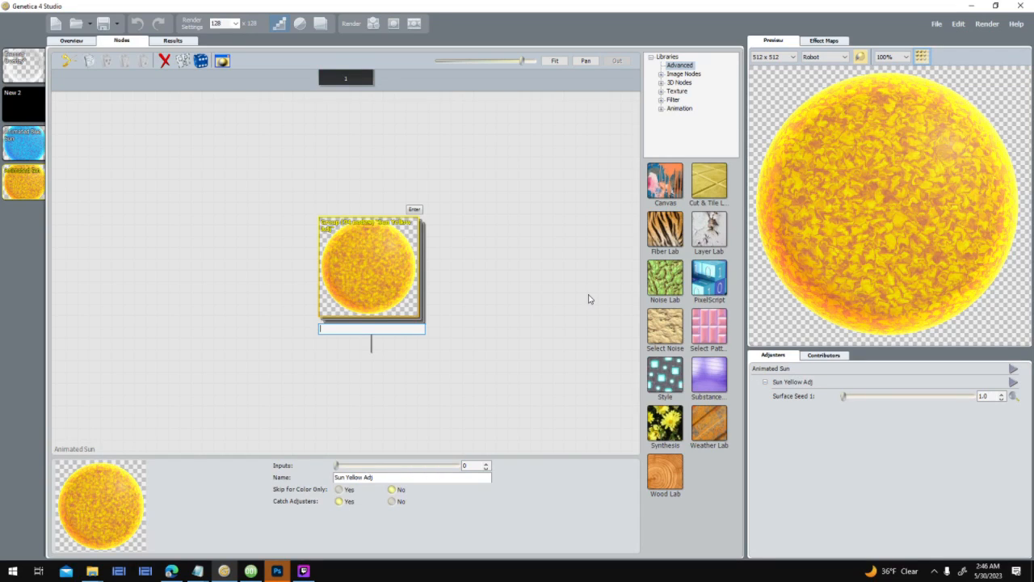
Add a Colorize node below the Sun Yellow Adj group and try its gradient's black stop at 0.625 before returning it to the start.
{"action": "key", "text": "Return"}
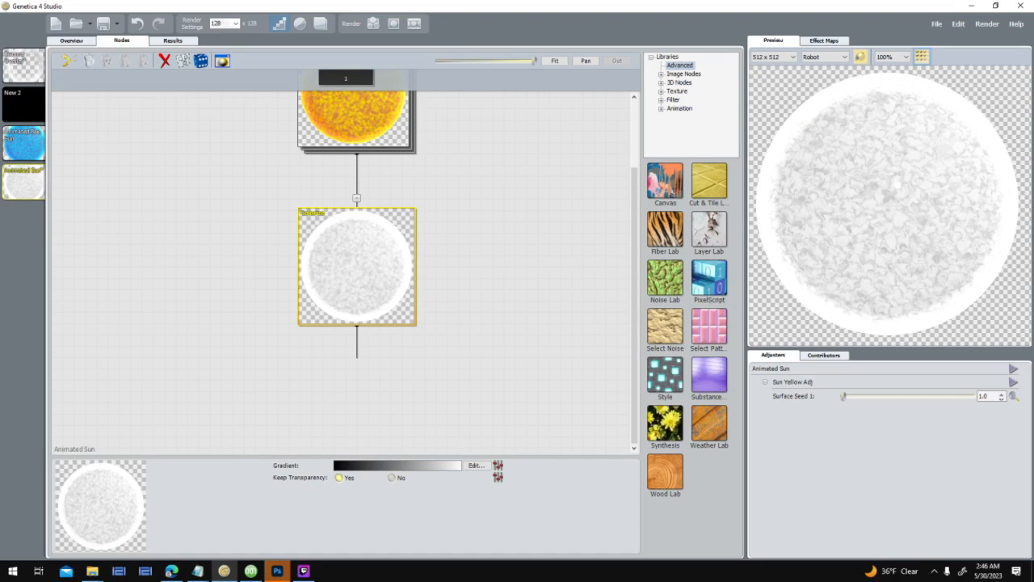
{"action": "left_click", "coordinate": [476, 466]}
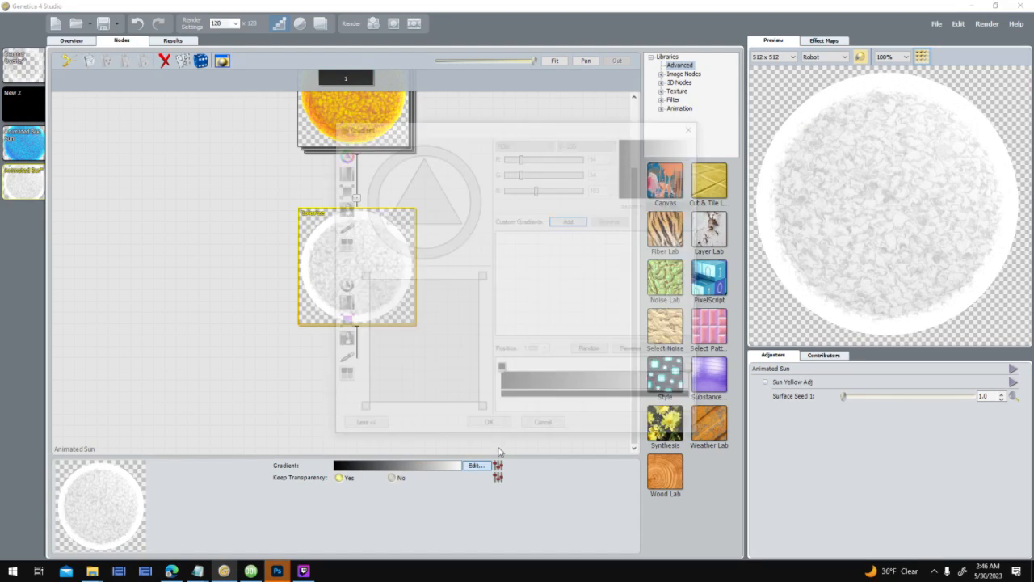
{"action": "left_click", "coordinate": [695, 371]}
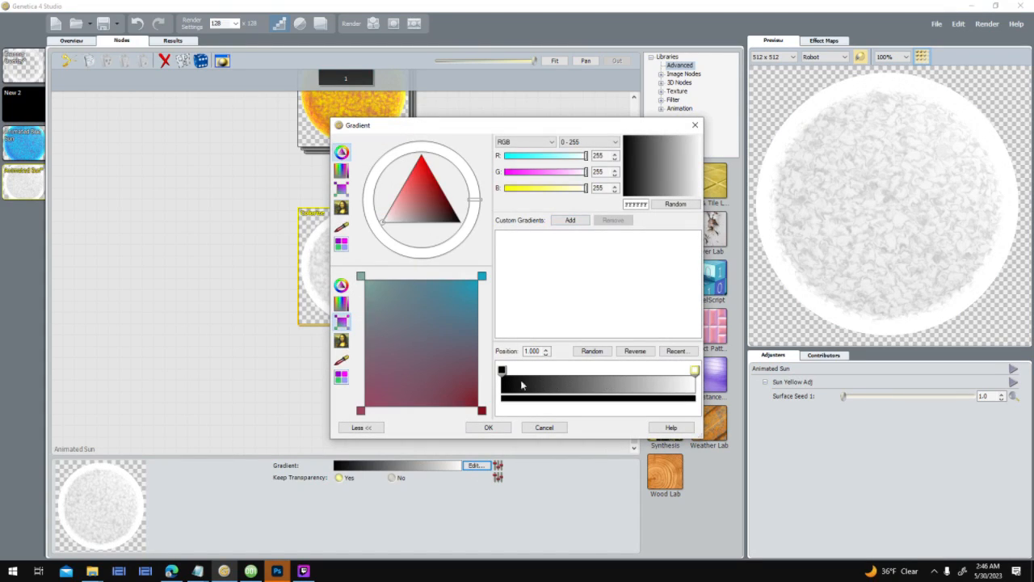
{"action": "left_click_drag", "start_coordinate": [502, 370], "coordinate": [622, 370]}
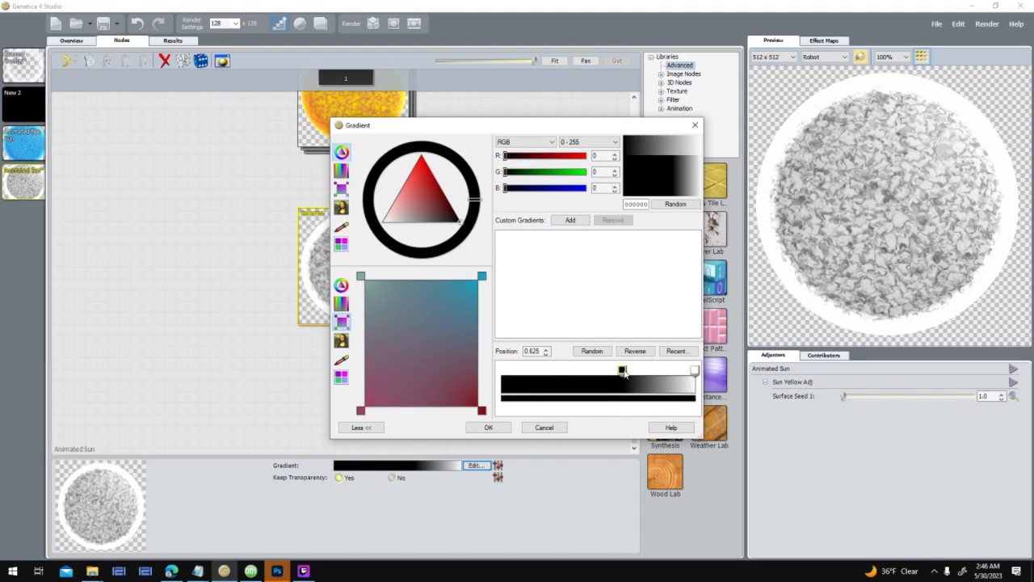
{"action": "left_click_drag", "start_coordinate": [622, 371], "coordinate": [502, 370]}
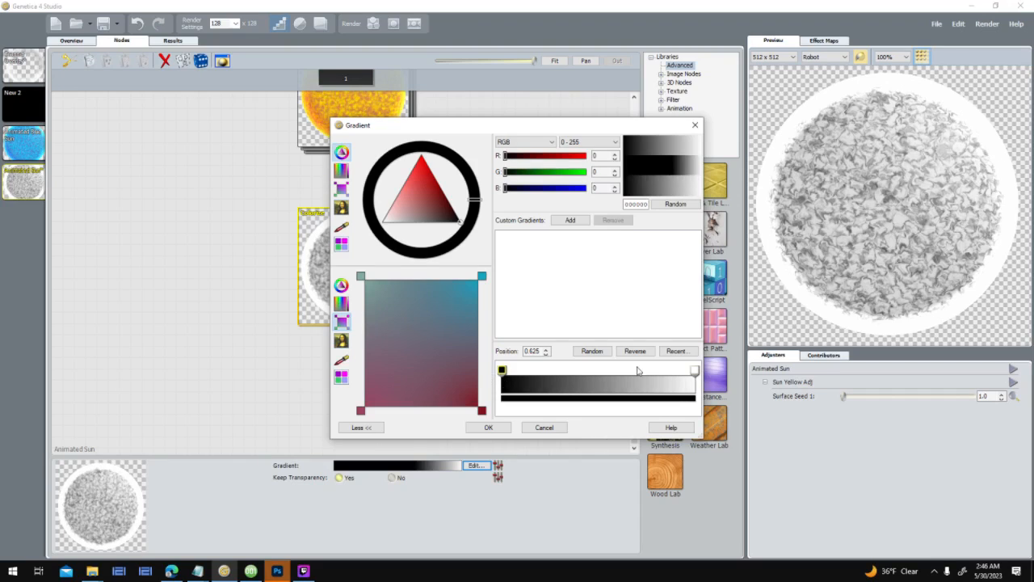
Add a middle stop to the Colorize gradient at about position 0.572 and set its color to RGB 96, 96, 96.
{"action": "left_click", "coordinate": [689, 371]}
{"action": "left_click_drag", "start_coordinate": [688, 371], "coordinate": [614, 373]}
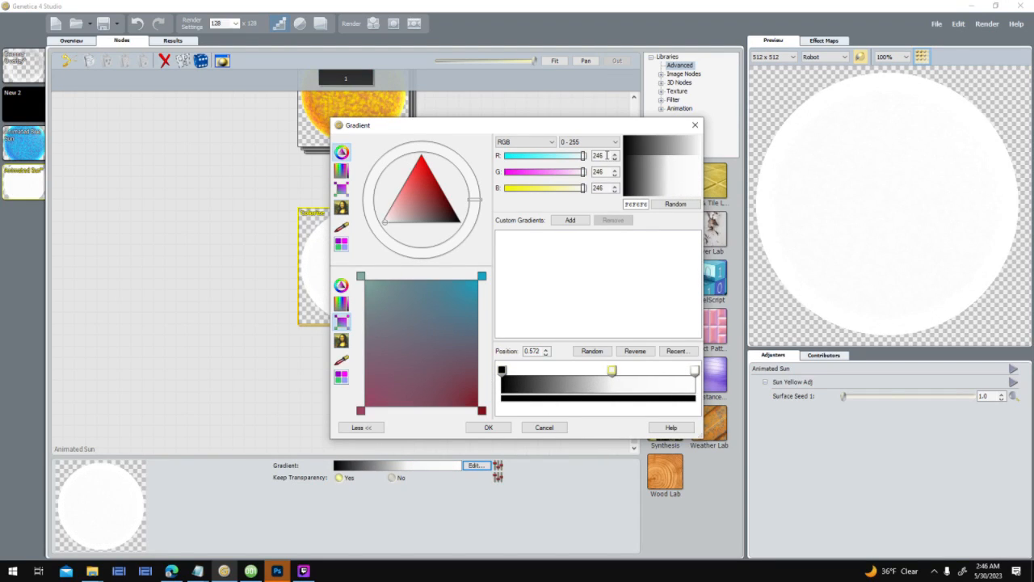
{"action": "type", "text": "96"}
{"action": "key", "text": "Tab"}
{"action": "type", "text": "96"}
{"action": "key", "text": "Tab"}
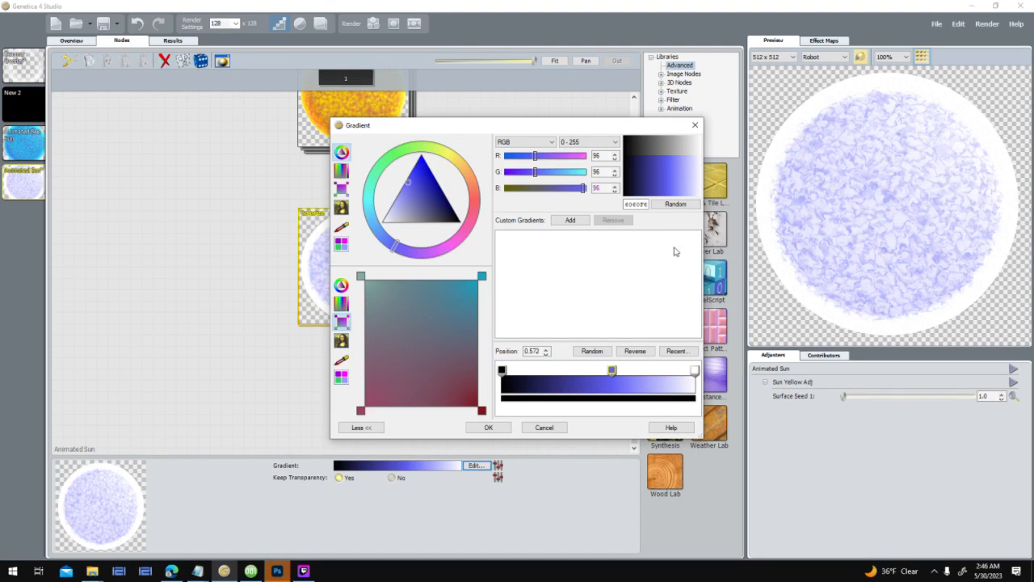
{"action": "type", "text": "96"}
{"action": "key", "text": "Tab"}
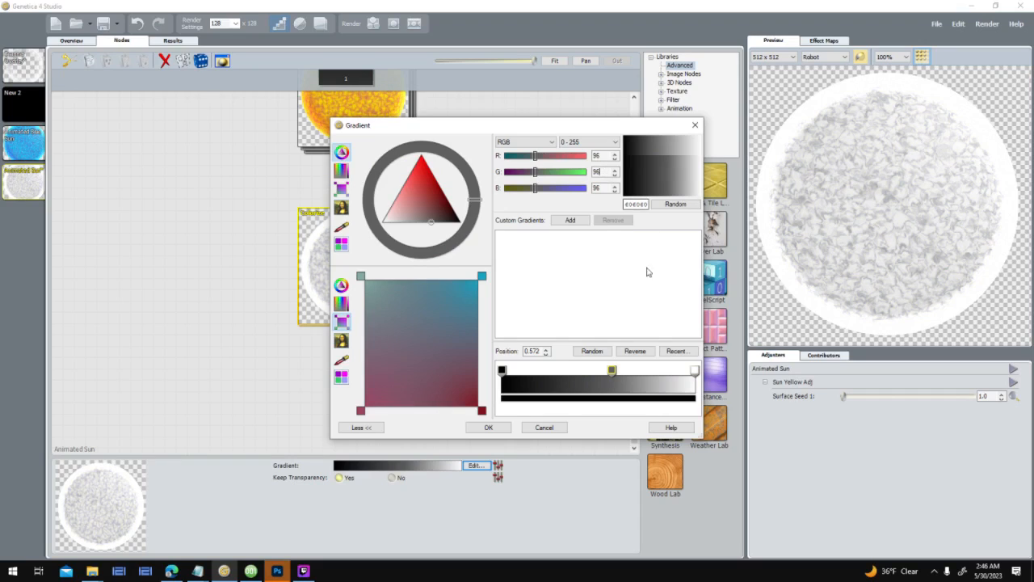
Set the black stop's position to 0.25 and the gray middle stop's position to 0.50.
{"action": "left_click_drag", "start_coordinate": [502, 372], "coordinate": [540, 371]}
{"action": "double_click", "coordinate": [537, 351]}
{"action": "type", "text": "0.25"}
{"action": "key", "text": "Return"}
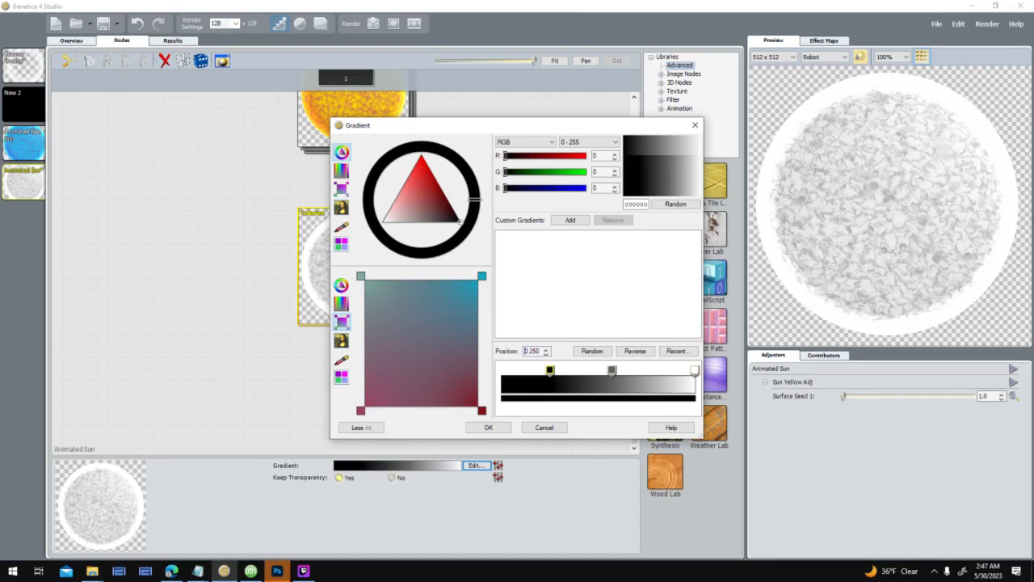
{"action": "left_click_drag", "start_coordinate": [613, 371], "coordinate": [608, 371]}
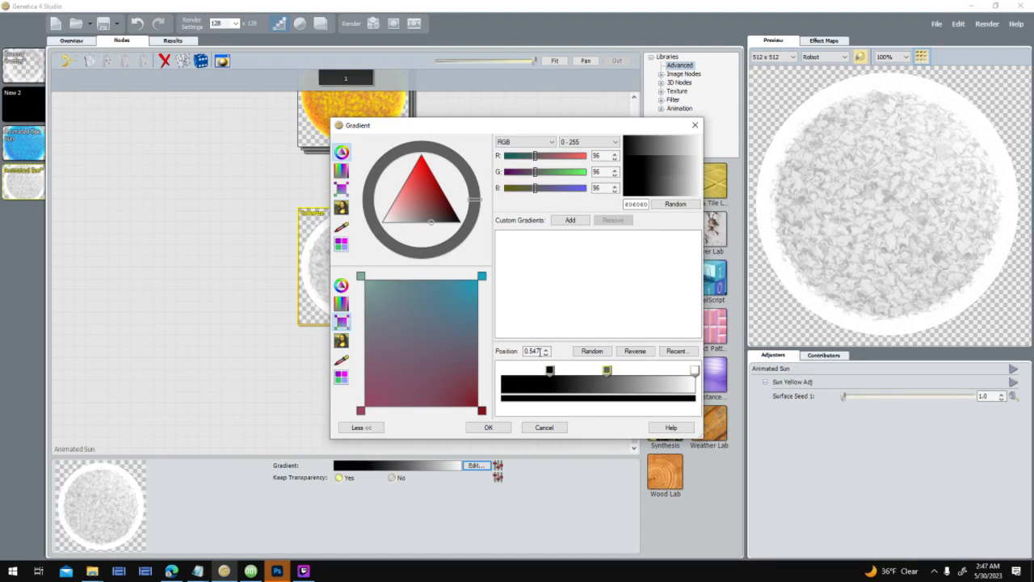
{"action": "type", "text": "0.50"}
{"action": "key", "text": "Return"}
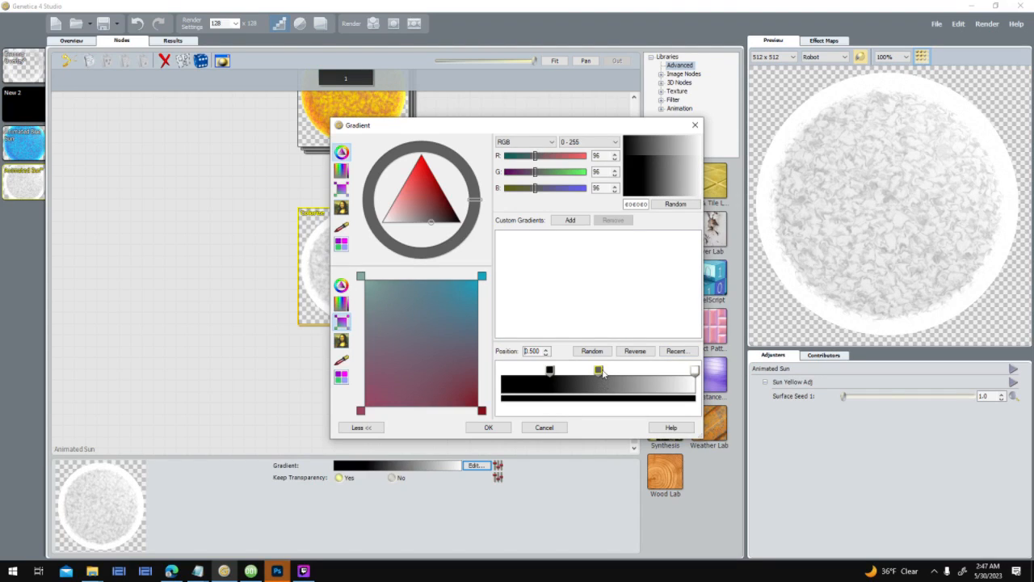
Set the last stop of the Colorize gradient to RGB 192, 192, 192.
{"action": "left_click", "coordinate": [695, 371]}
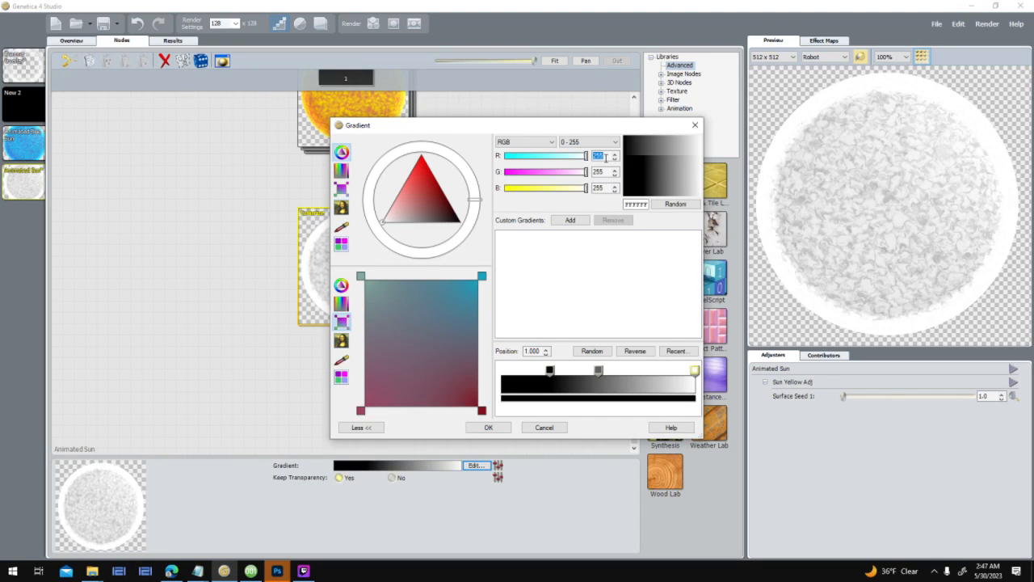
{"action": "type", "text": "192"}
{"action": "key", "text": "Tab"}
{"action": "type", "text": "192"}
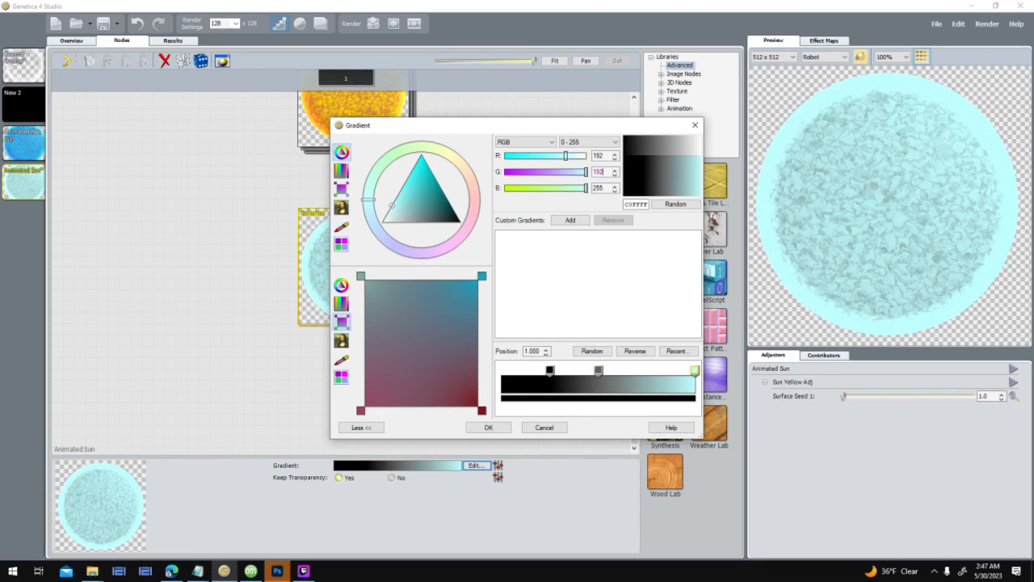
{"action": "key", "text": "Tab"}
{"action": "type", "text": "192"}
{"action": "left_click", "coordinate": [606, 171]}
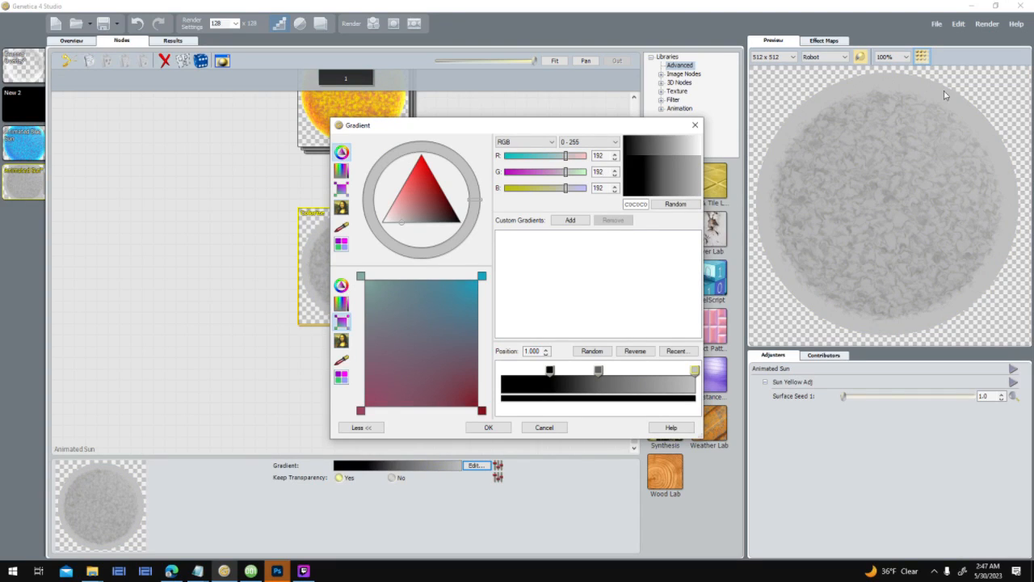
Try the Colorize gradient's gray middle stop at positions up to 0.875, and discard the gradient edits.
{"action": "left_click_drag", "start_coordinate": [602, 370], "coordinate": [640, 372]}
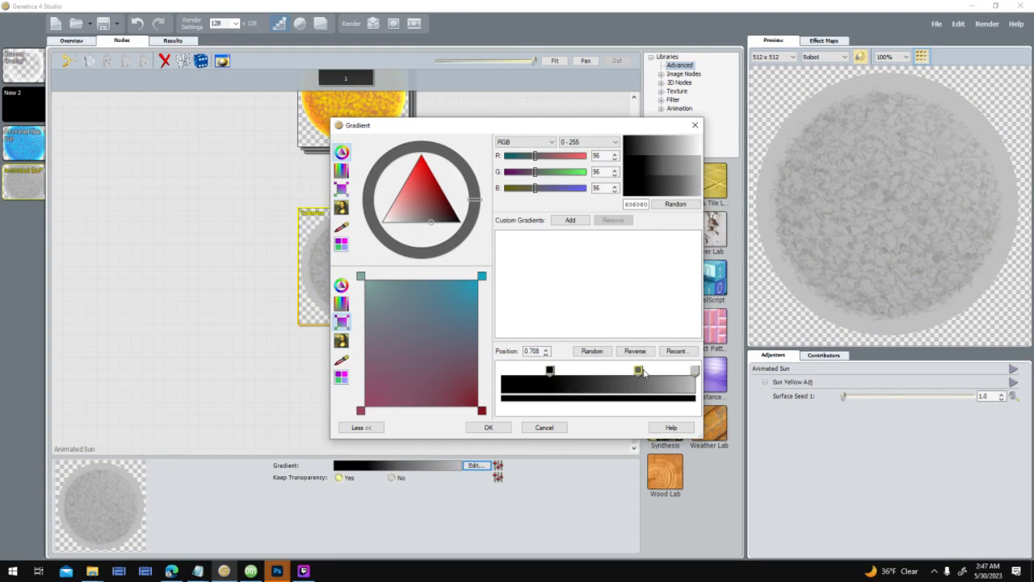
{"action": "left_click", "coordinate": [640, 377]}
{"action": "right_click", "coordinate": [644, 373]}
{"action": "left_click", "coordinate": [664, 378]}
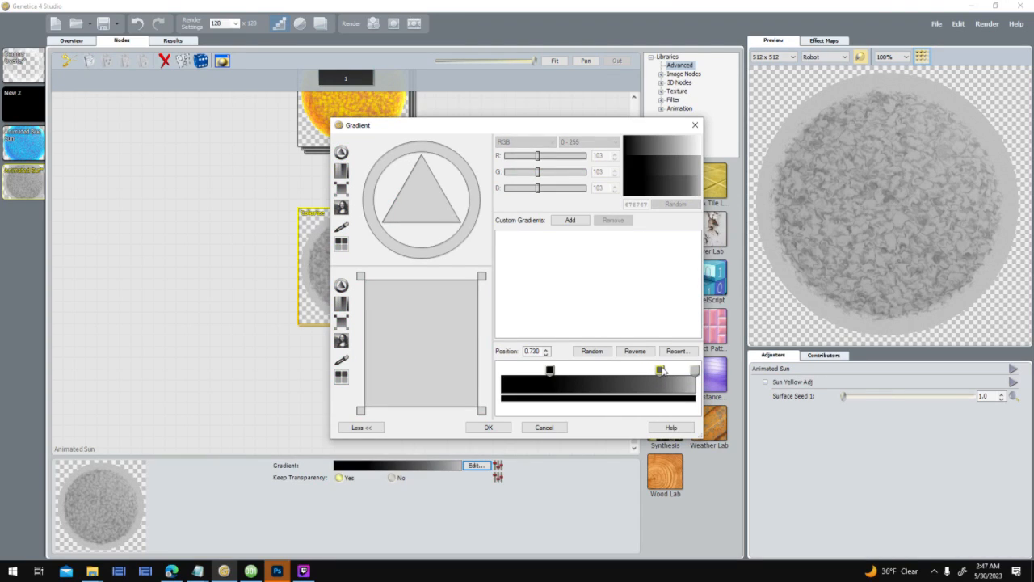
{"action": "left_click", "coordinate": [661, 370]}
{"action": "left_click_drag", "start_coordinate": [661, 370], "coordinate": [673, 370]}
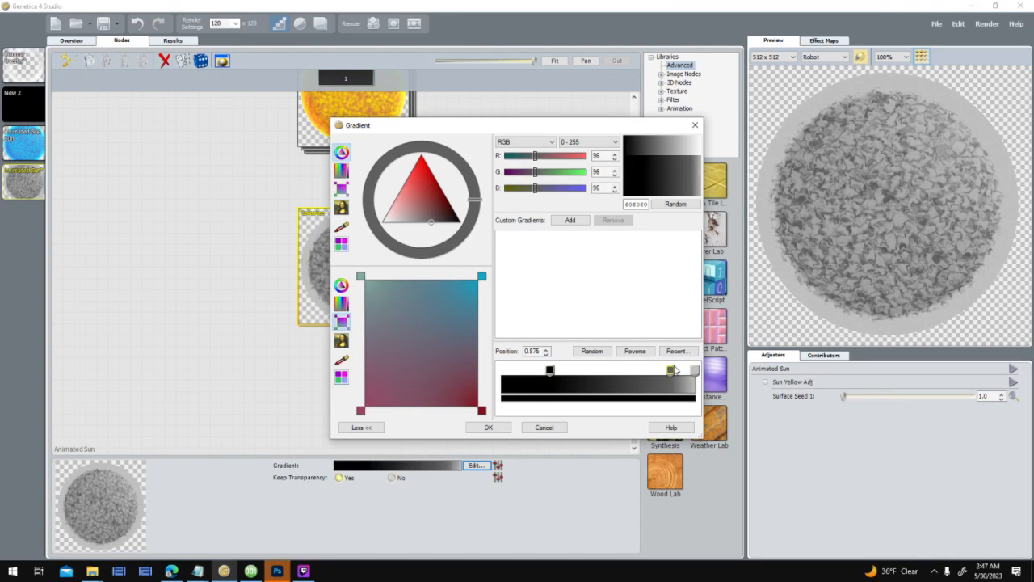
{"action": "left_click", "coordinate": [543, 427]}
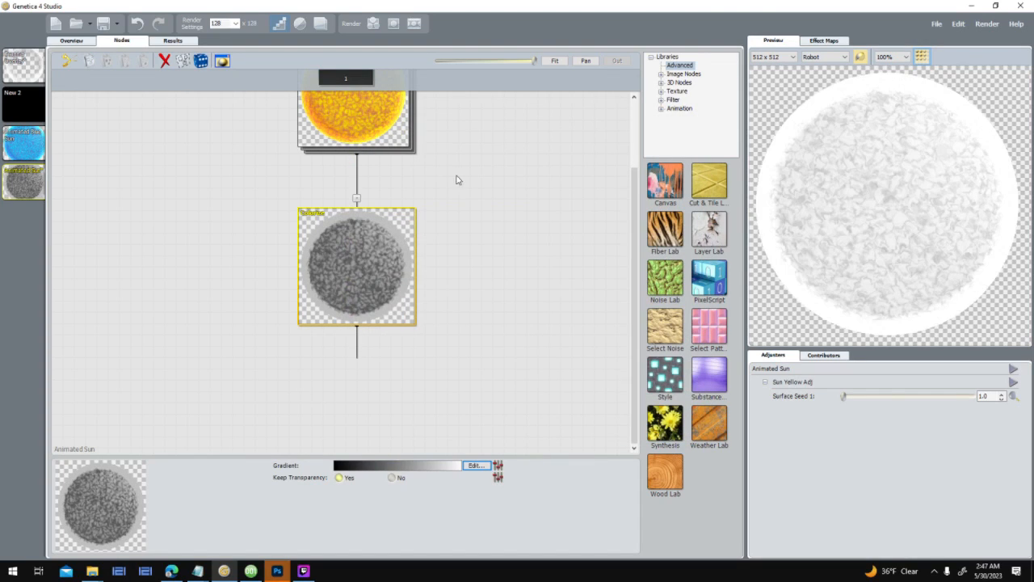
Delete the Colorize node from the Animated Sun texture and switch to the Animated Blue Sun texture.
{"action": "left_click_drag", "start_coordinate": [505, 167], "coordinate": [575, 274]}
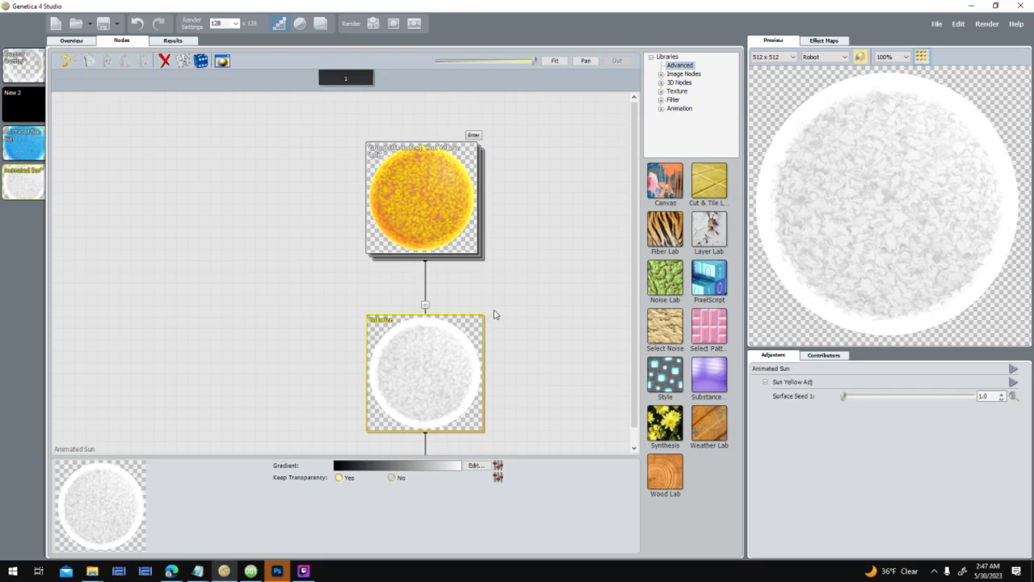
{"action": "key", "text": "Delete"}
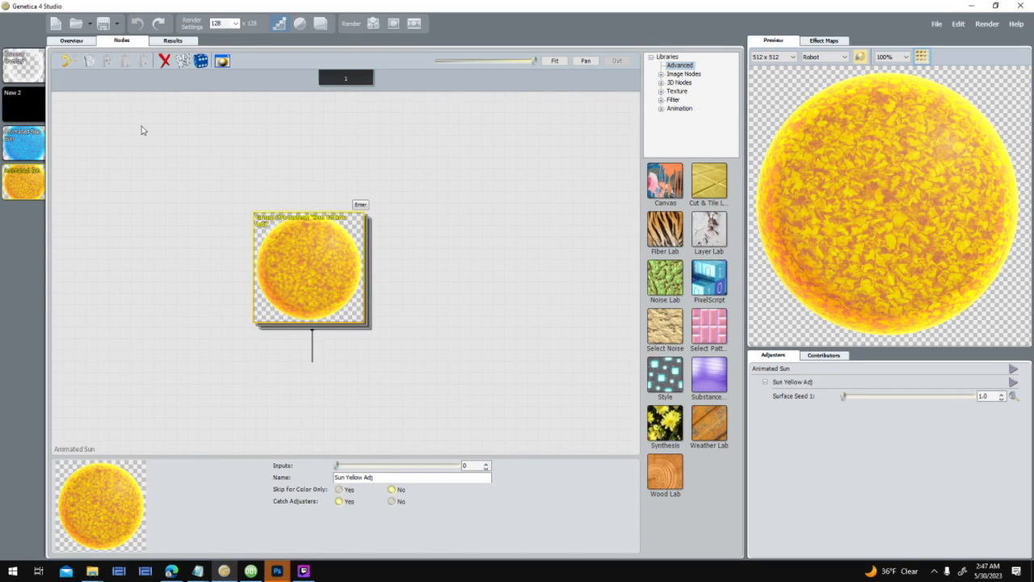
{"action": "left_click", "coordinate": [26, 135]}
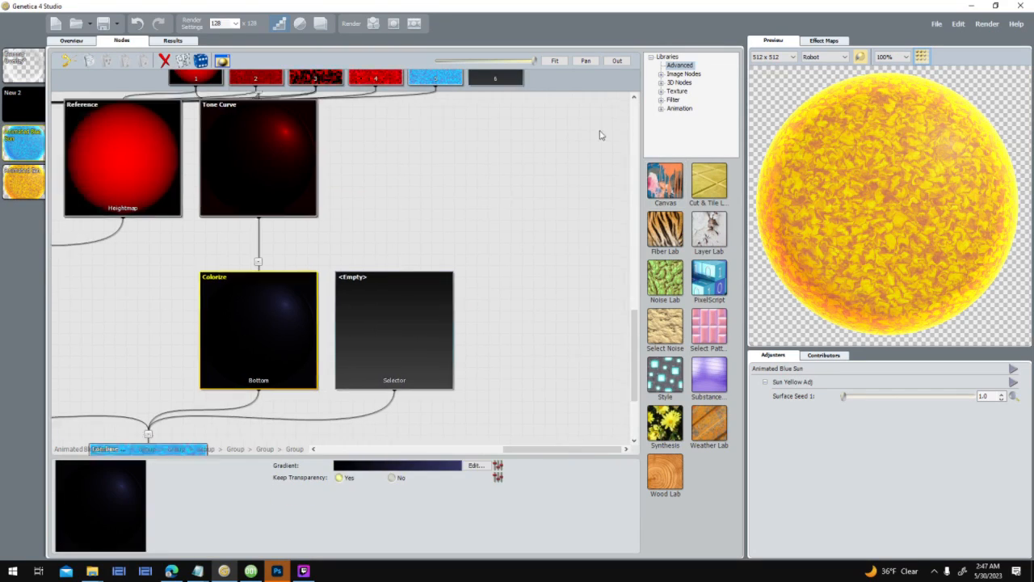
Switch to 001 Game Creator, duplicate the Star_Yellow_1 sprite and rename the copy Star_Blue_1.
{"action": "left_click", "coordinate": [251, 571]}
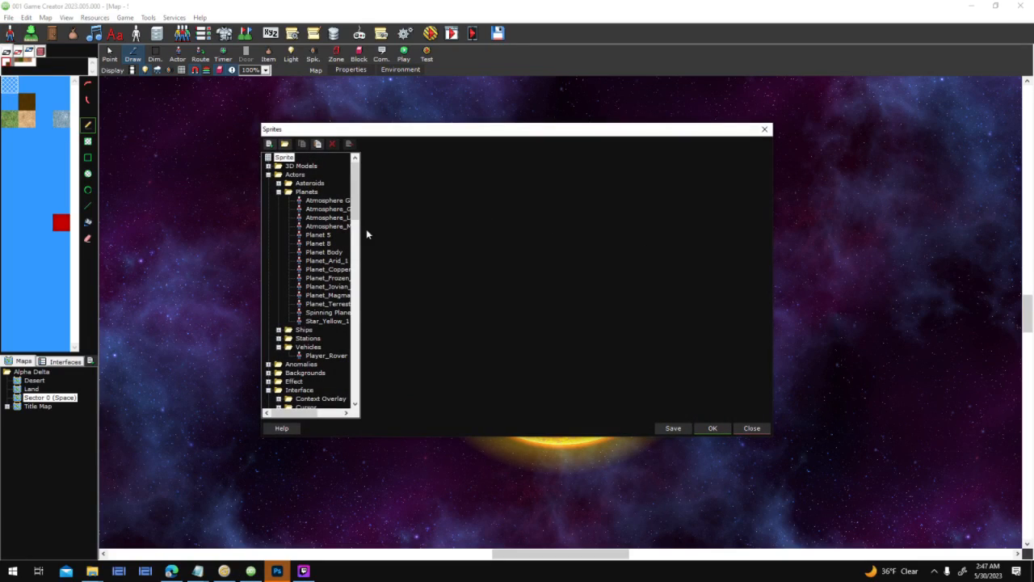
{"action": "left_click", "coordinate": [326, 321]}
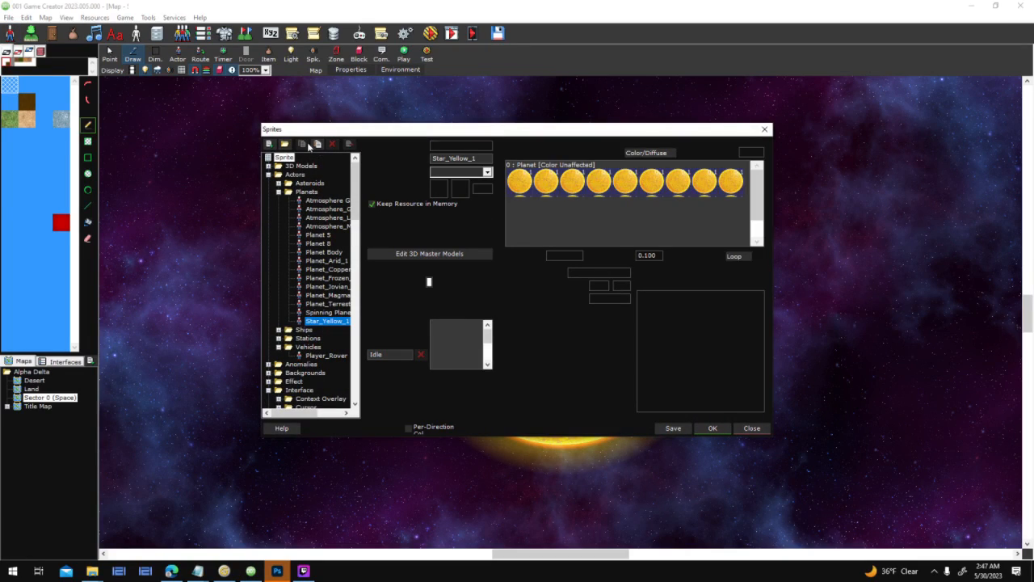
{"action": "left_click", "coordinate": [317, 145]}
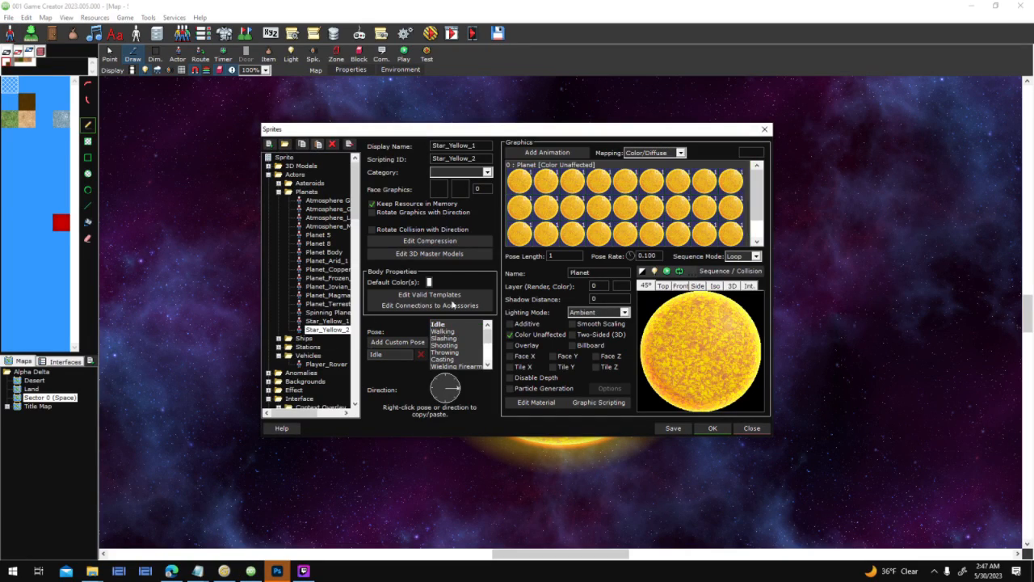
{"action": "left_click_drag", "start_coordinate": [449, 145], "coordinate": [546, 150]}
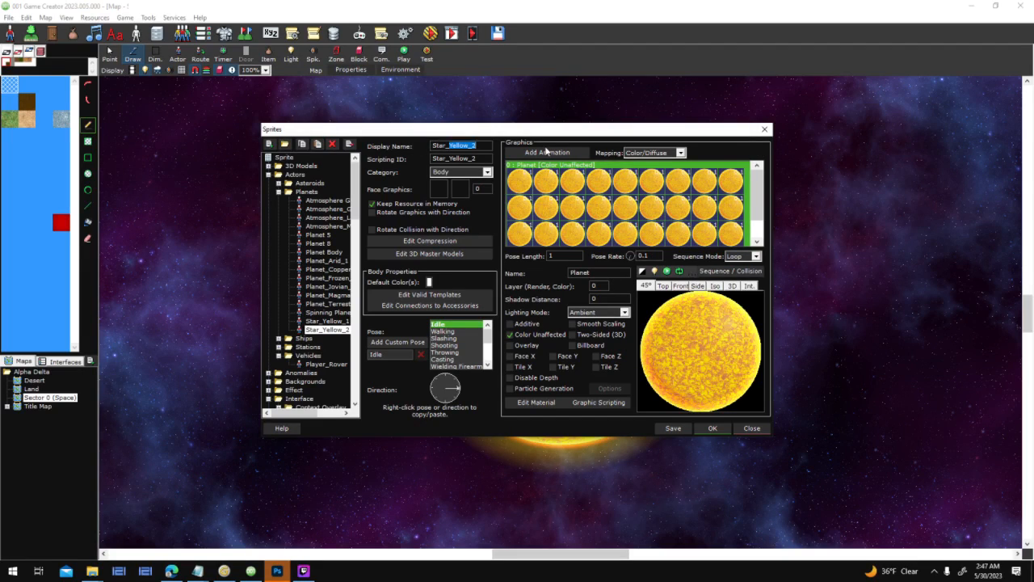
{"action": "type", "text": "Blue"}
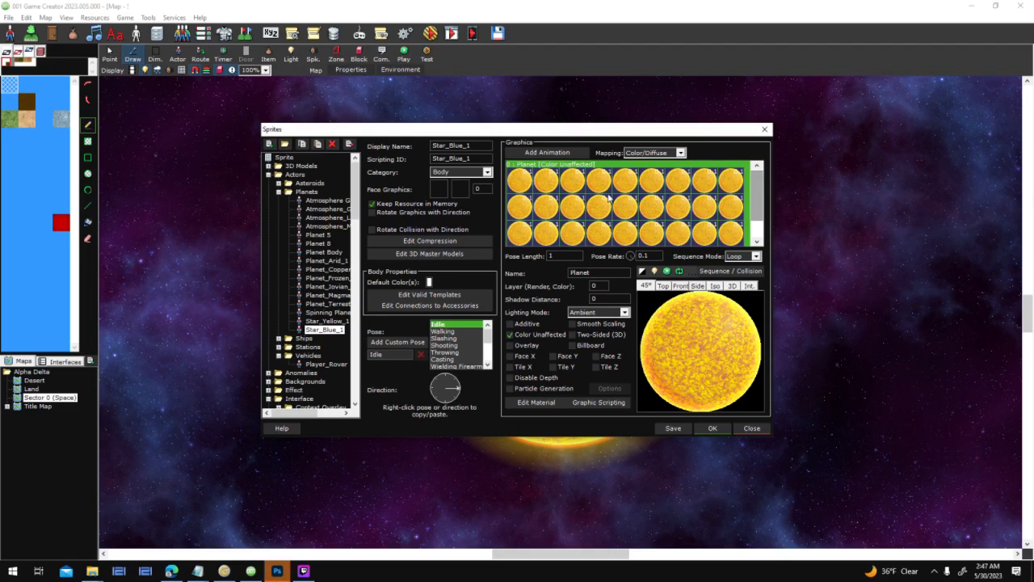
Examine the frames of Star_Blue_1's Planet animation and its sequence and collision setup.
{"action": "scroll", "coordinate": [733, 212], "scroll_direction": "down", "scroll_amount": 2}
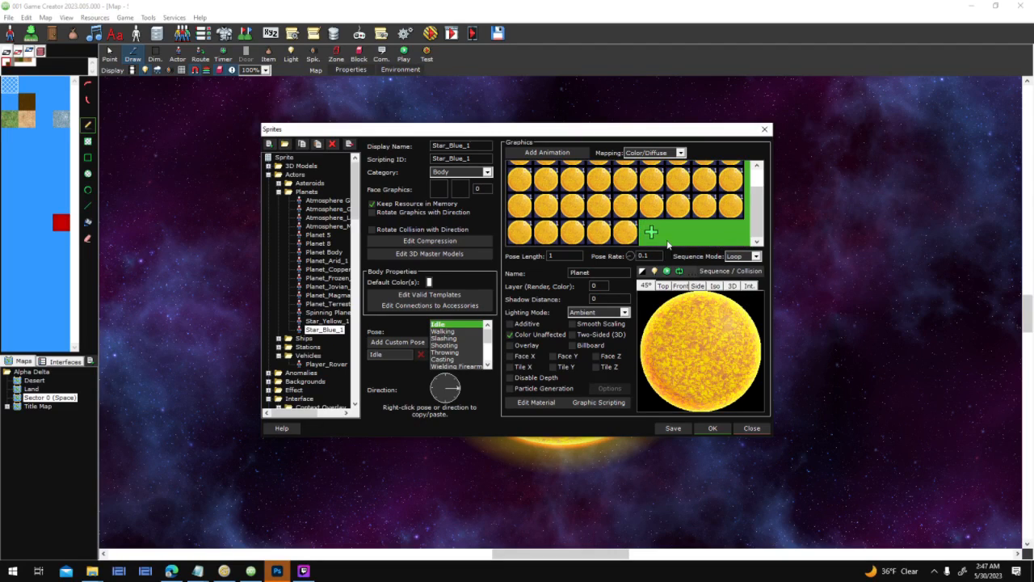
{"action": "left_click", "coordinate": [607, 219]}
{"action": "scroll", "coordinate": [565, 189], "scroll_direction": "up", "scroll_amount": 2}
{"action": "left_click", "coordinate": [678, 201]}
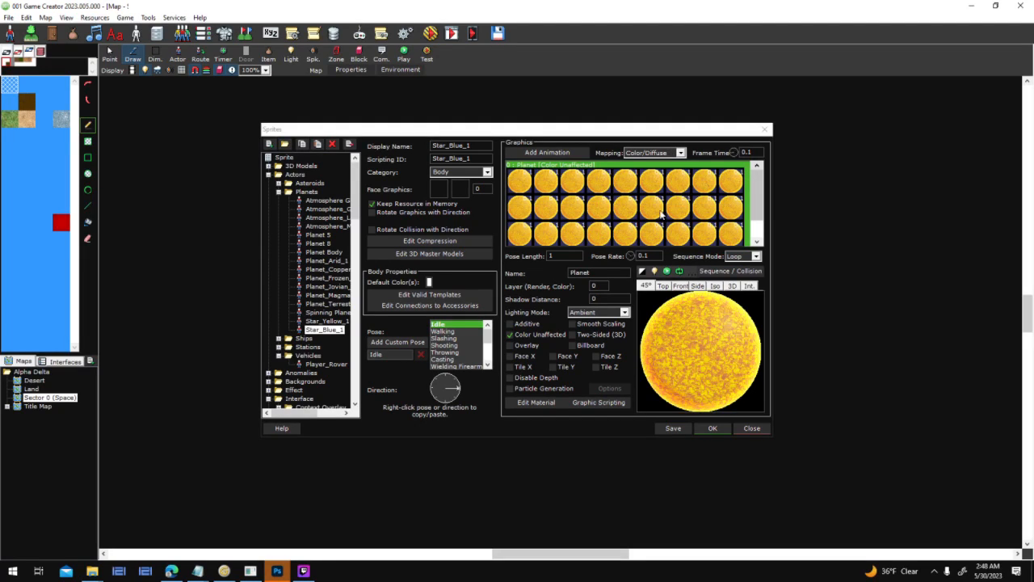
{"action": "left_click", "coordinate": [755, 190]}
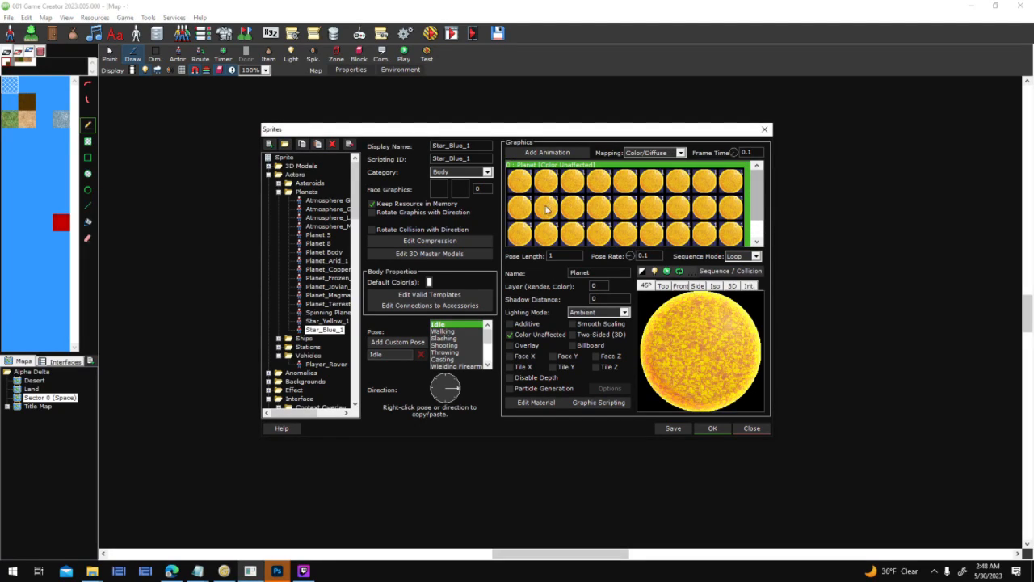
{"action": "left_click", "coordinate": [729, 271]}
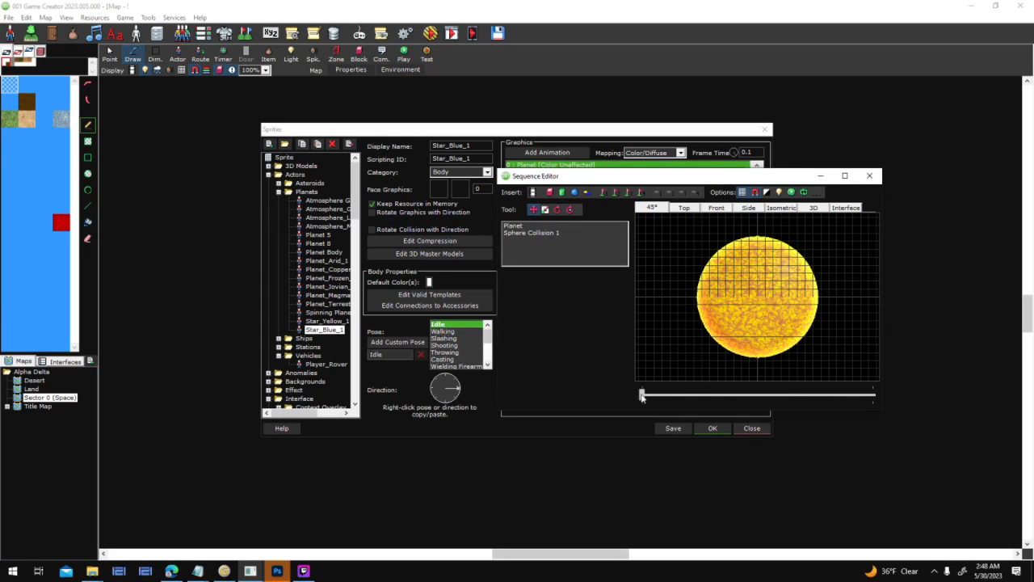
{"action": "left_click", "coordinate": [872, 174]}
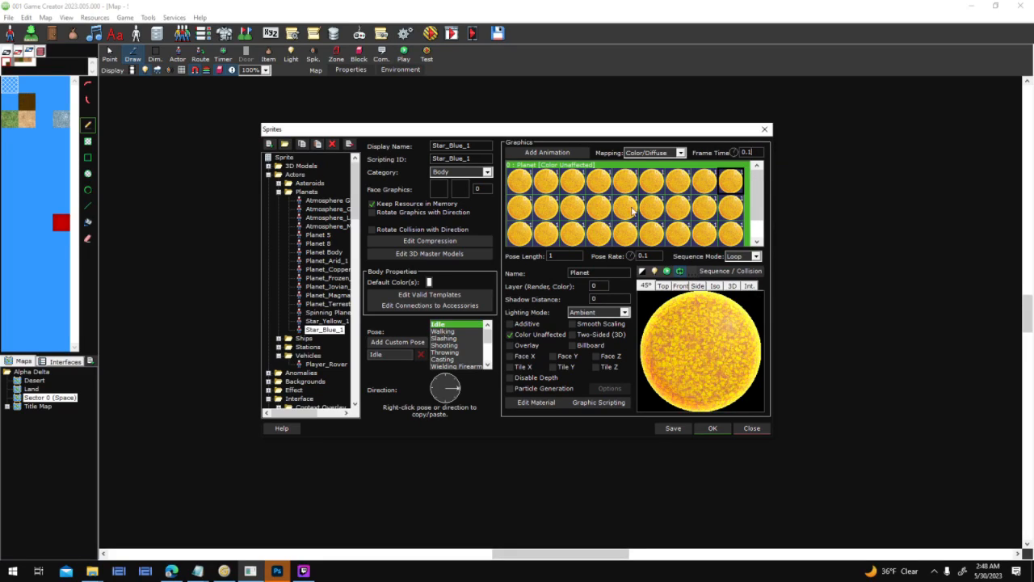
Set Star_Blue_1's sequence mode to Oscillate and clear all the yellow sun frames from its Planet animation.
{"action": "left_click_drag", "start_coordinate": [519, 181], "coordinate": [754, 216]}
{"action": "scroll", "coordinate": [744, 255], "scroll_direction": "down", "scroll_amount": 1}
{"action": "scroll", "coordinate": [740, 243], "scroll_direction": "down", "scroll_amount": 1}
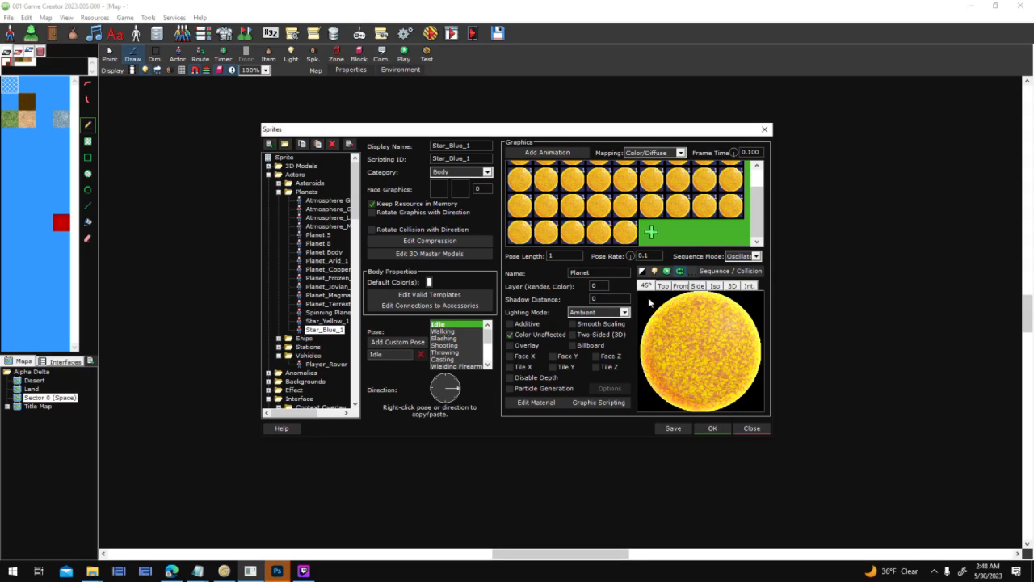
{"action": "right_click", "coordinate": [635, 239]}
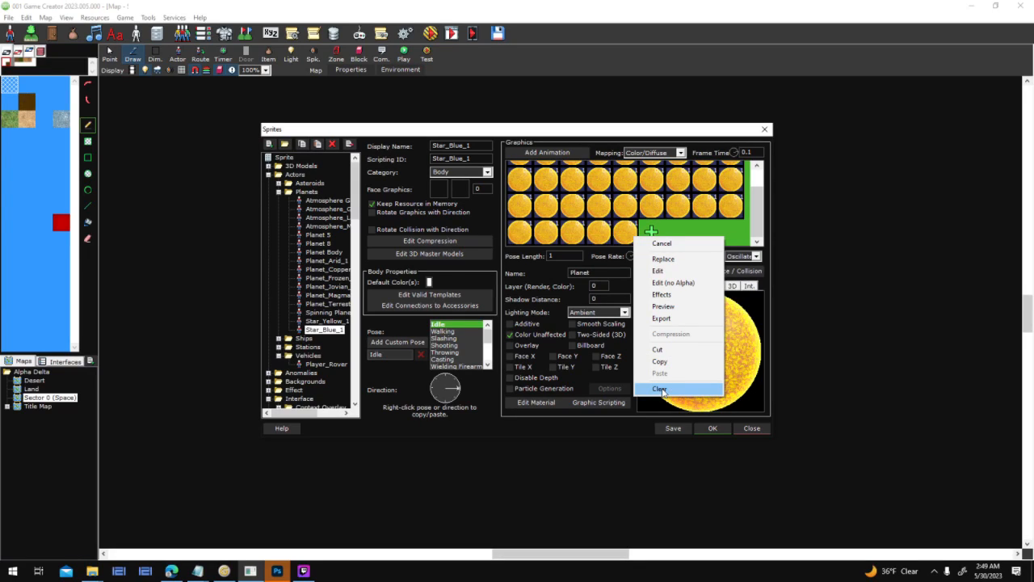
{"action": "left_click", "coordinate": [661, 389]}
{"action": "left_click", "coordinate": [546, 322]}
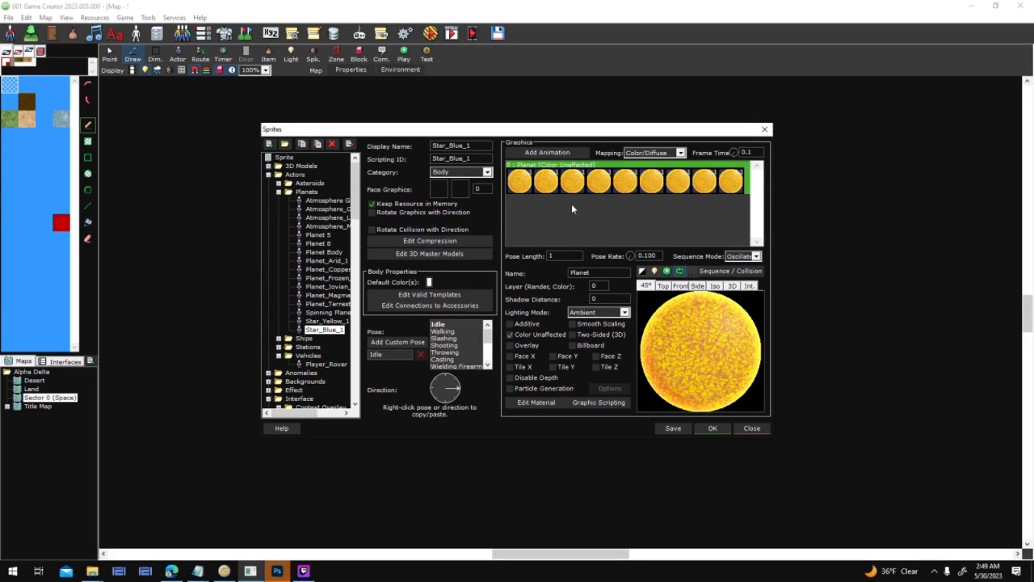
{"action": "right_click", "coordinate": [520, 180]}
{"action": "left_click", "coordinate": [576, 198]}
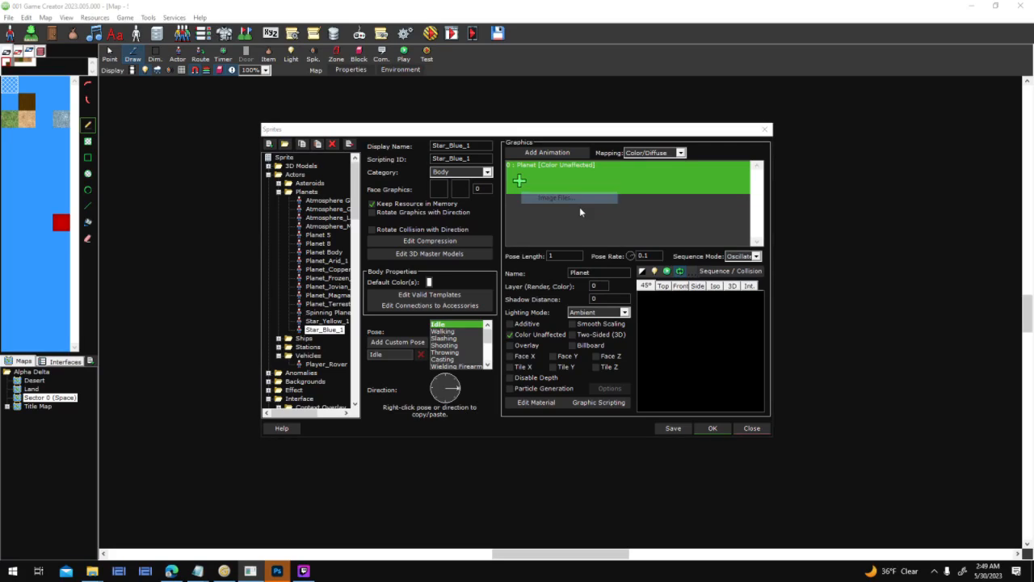
Switch to Genetica and start exporting the Animated Blue Sun's frames as an image sequence with three-digit numbering.
{"action": "left_click", "coordinate": [223, 570]}
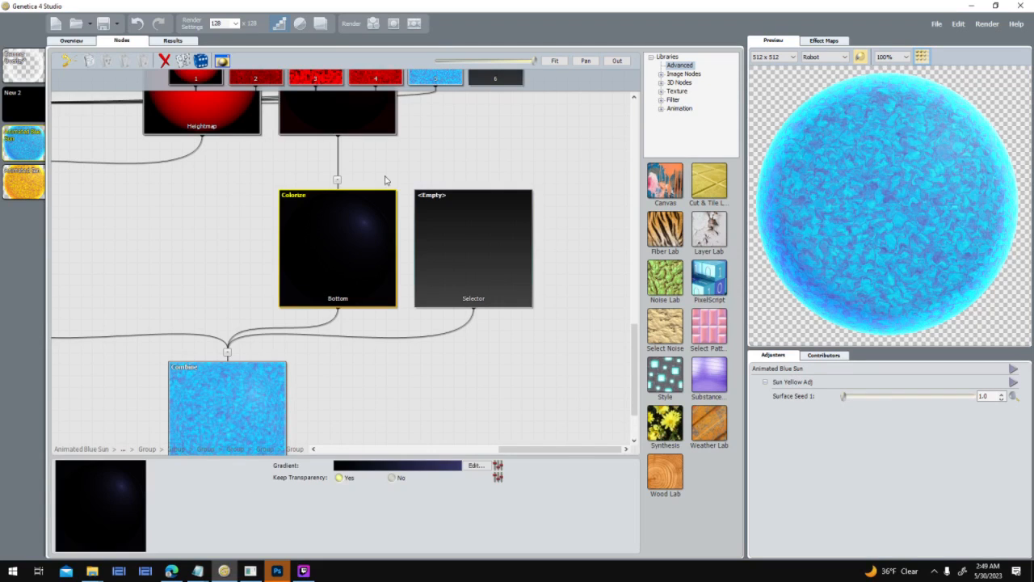
{"action": "left_click", "coordinate": [415, 25]}
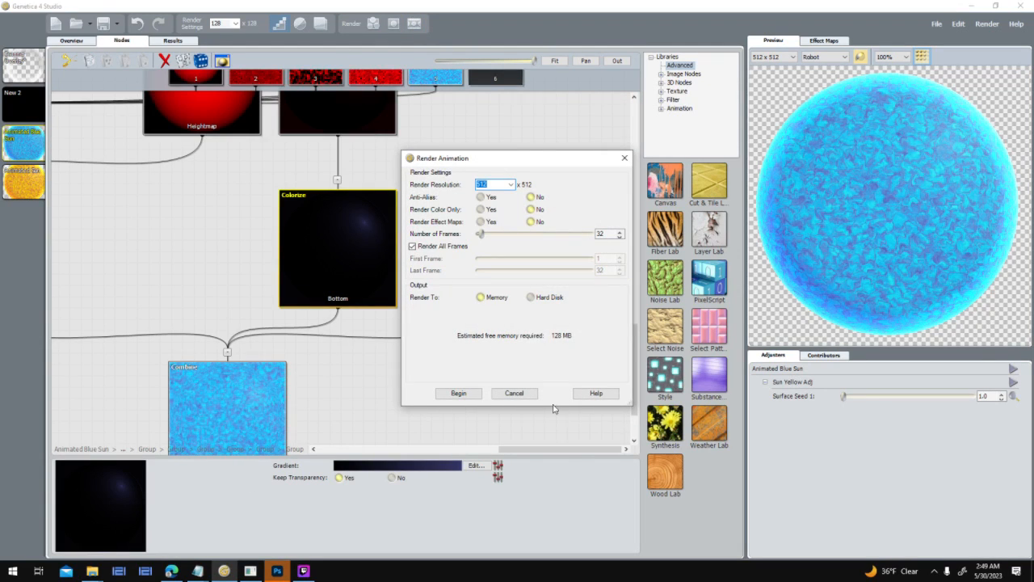
{"action": "left_click", "coordinate": [514, 393]}
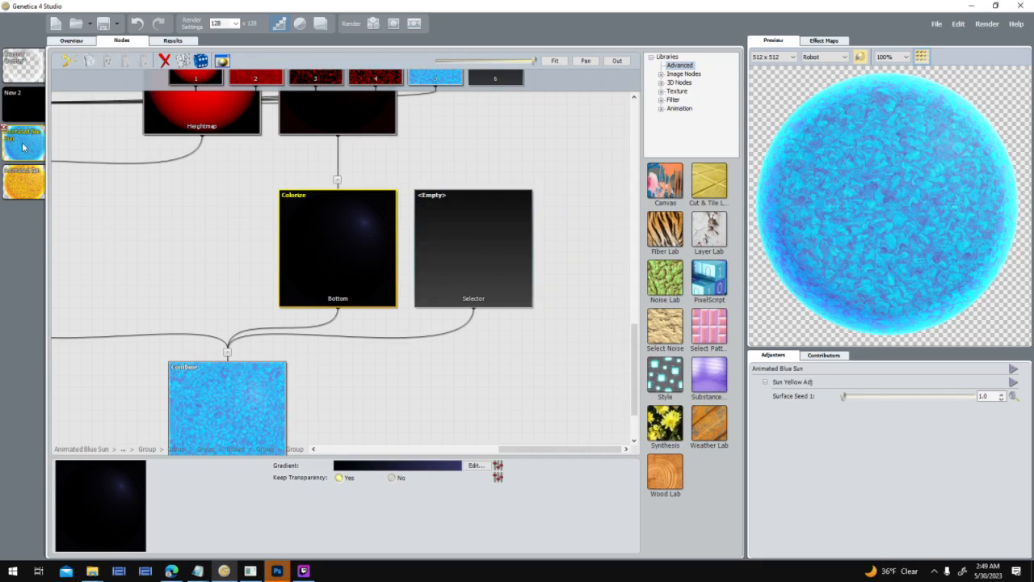
{"action": "left_click", "coordinate": [173, 40]}
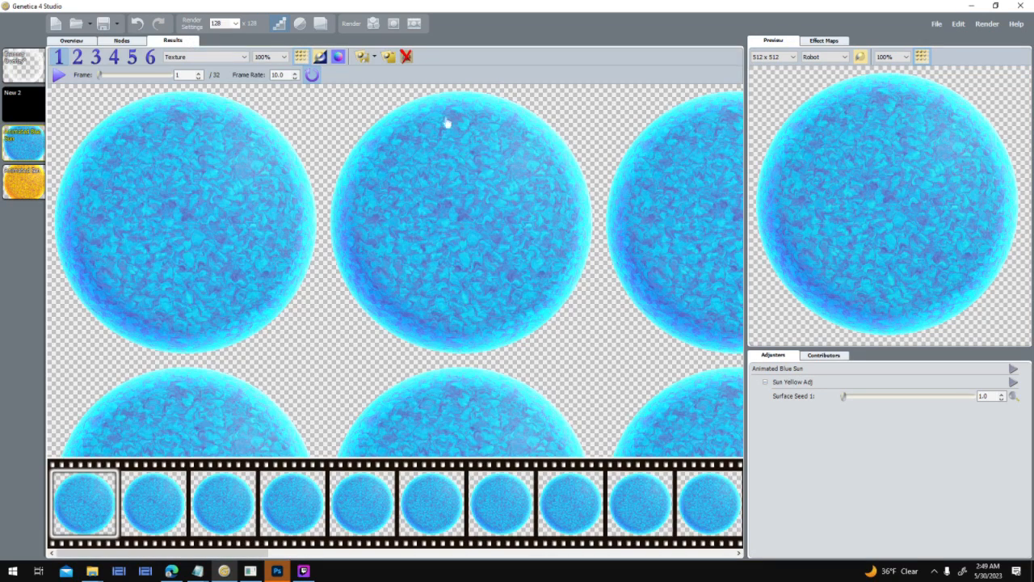
{"action": "left_click", "coordinate": [361, 60]}
{"action": "left_click", "coordinate": [473, 327]}
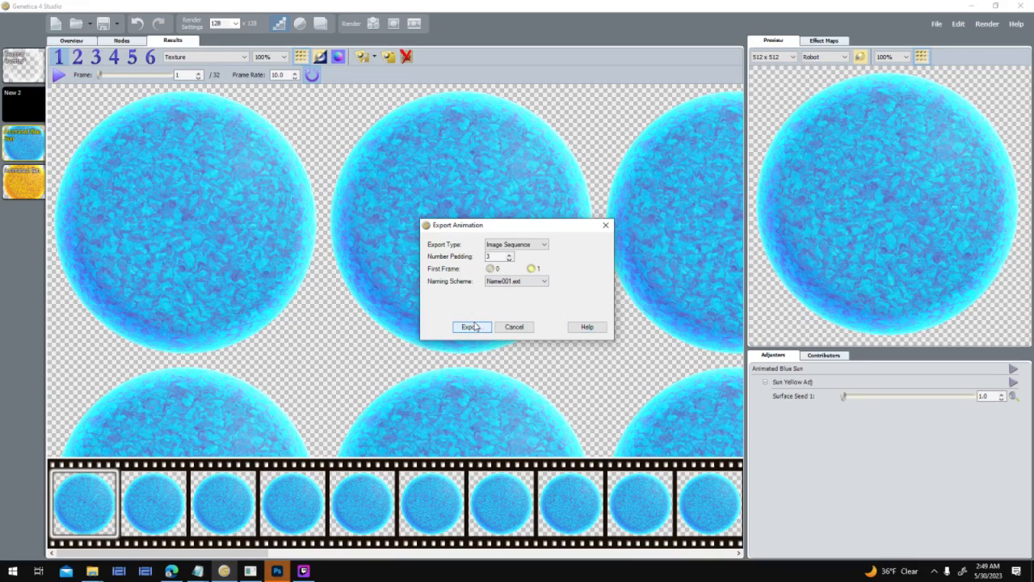
Browse the export location to Game Development > Alpha Delta > Assets > Animations on Big Drive (D:).
{"action": "scroll", "coordinate": [484, 356], "scroll_direction": "up", "scroll_amount": 5}
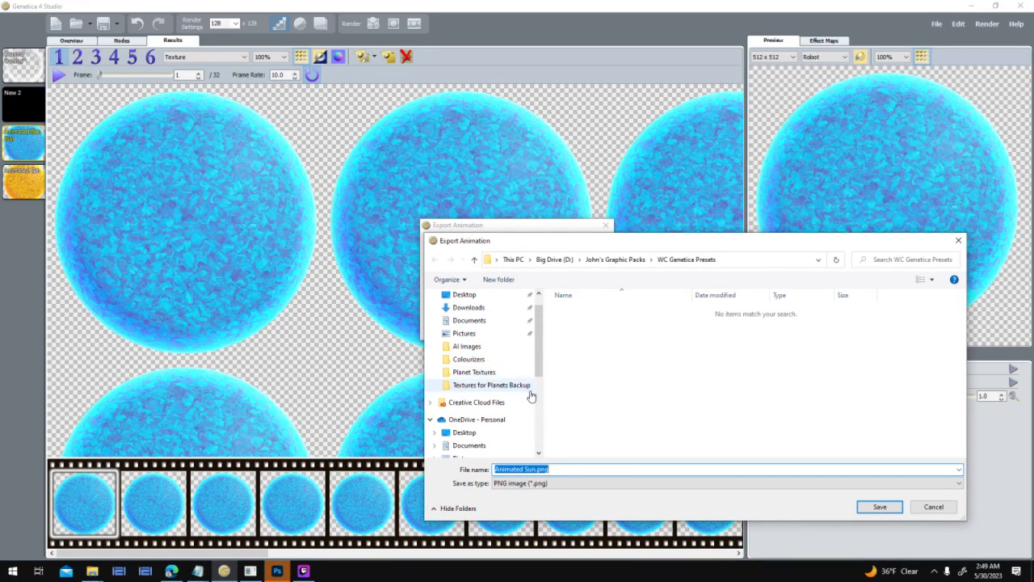
{"action": "scroll", "coordinate": [494, 420], "scroll_direction": "down", "scroll_amount": 2}
{"action": "scroll", "coordinate": [494, 423], "scroll_direction": "down", "scroll_amount": 3}
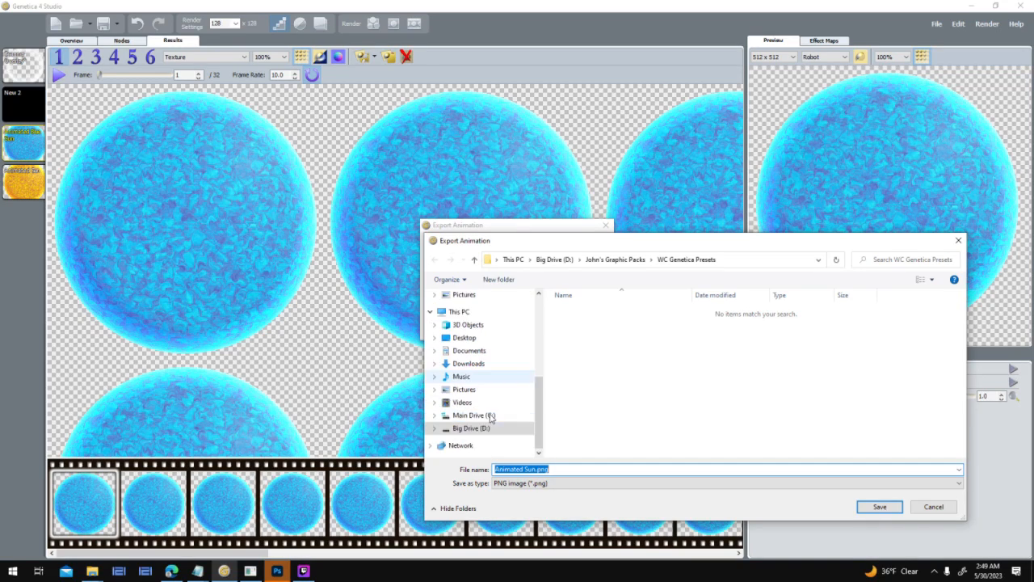
{"action": "left_click", "coordinate": [517, 428]}
{"action": "double_click", "coordinate": [604, 322]}
{"action": "double_click", "coordinate": [604, 322]}
{"action": "double_click", "coordinate": [646, 328]}
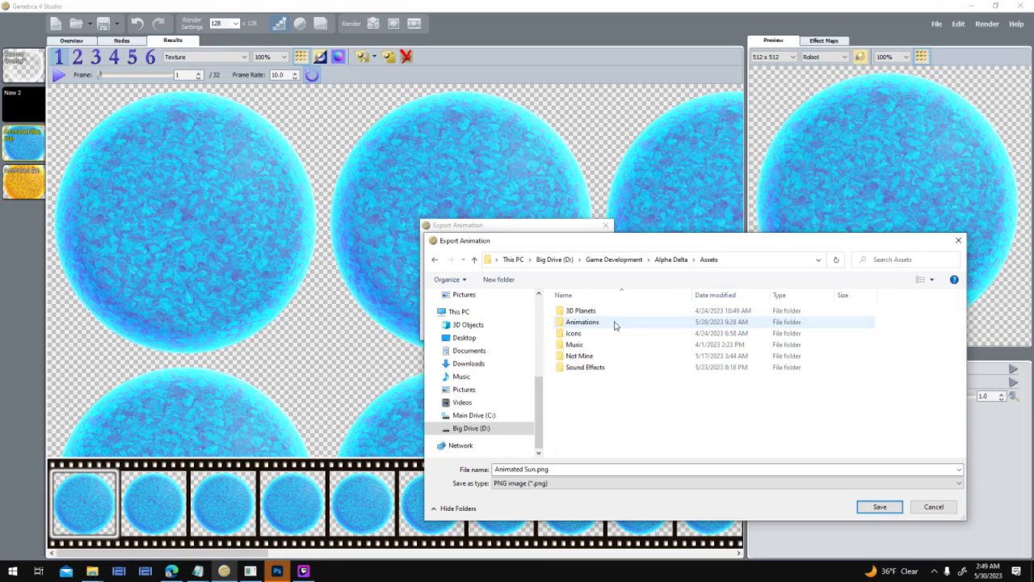
{"action": "double_click", "coordinate": [611, 323]}
Create a folder named Blue Sun in Animations and move it into the Animated Suns folder.
{"action": "right_click", "coordinate": [888, 334]}
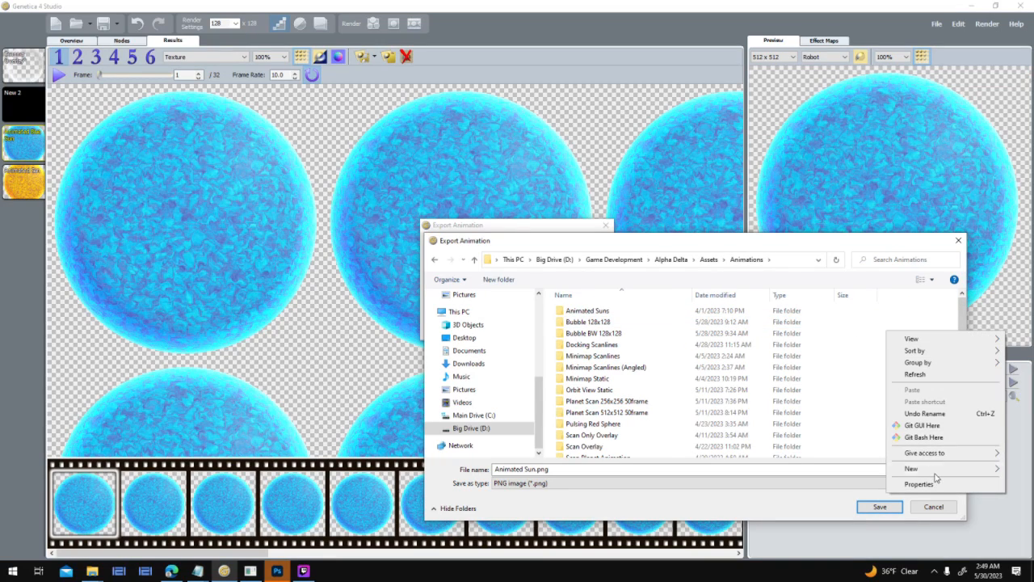
{"action": "mouse_move", "coordinate": [933, 468]}
{"action": "left_click", "coordinate": [750, 308]}
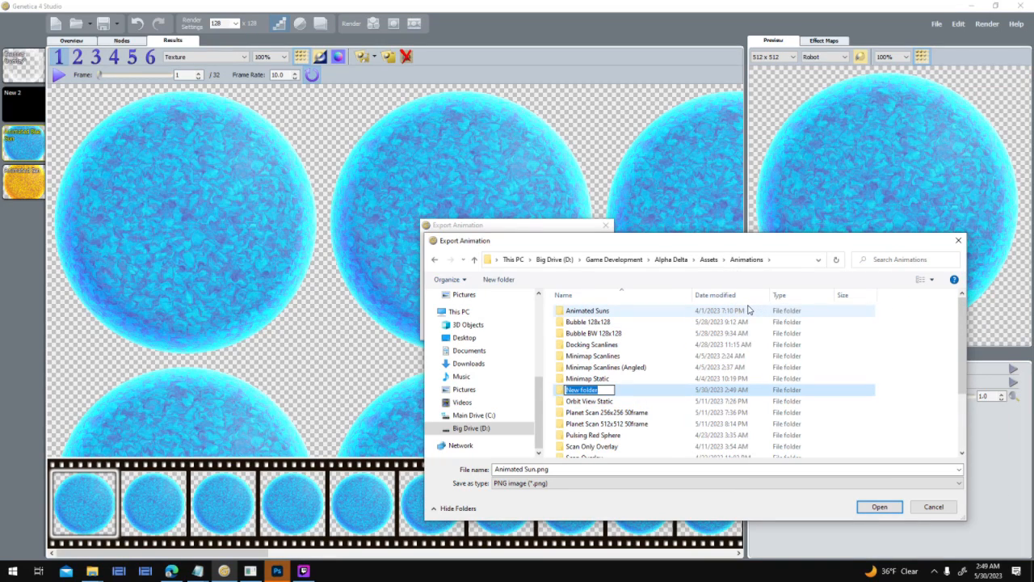
{"action": "type", "text": "Blue Sun"}
{"action": "key", "text": "Return"}
{"action": "left_click_drag", "start_coordinate": [598, 323], "coordinate": [622, 311]}
{"action": "double_click", "coordinate": [631, 310]}
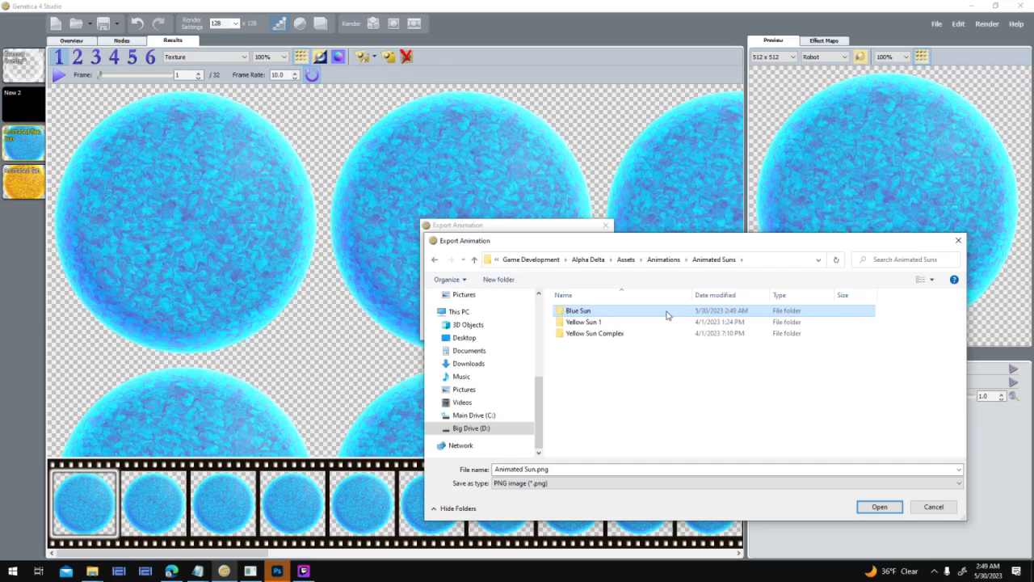
Rename the Blue Sun folder inside Animated Suns as Blue Sun 1.
{"action": "right_click", "coordinate": [667, 312]}
{"action": "left_click", "coordinate": [729, 536]}
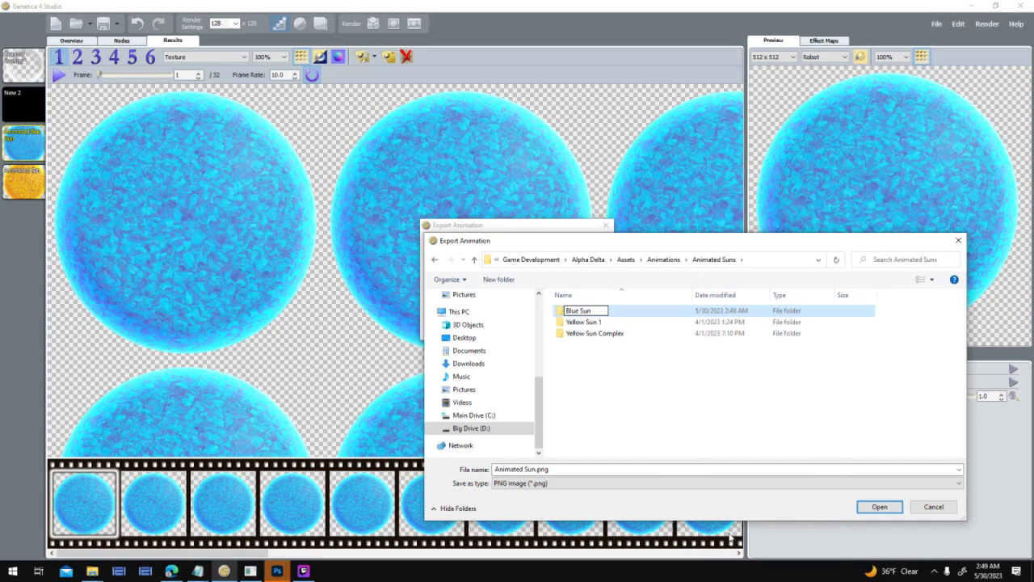
{"action": "key", "text": "Return"}
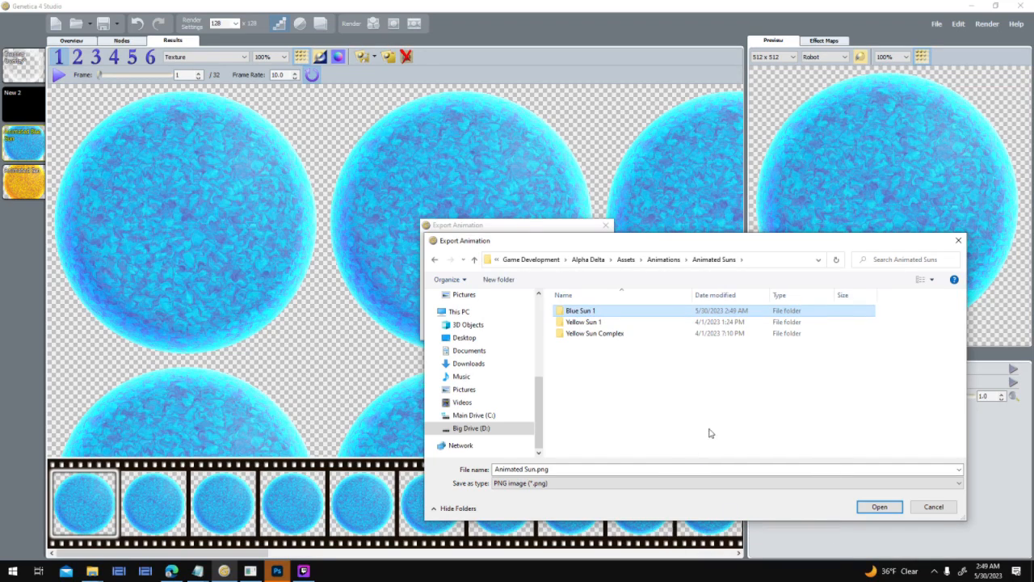
Export the animation frames into the Blue Sun 1 folder as PNG images named Blue Sun 1.
{"action": "double_click", "coordinate": [614, 310]}
{"action": "left_click", "coordinate": [578, 469]}
{"action": "type", "text": "B"}
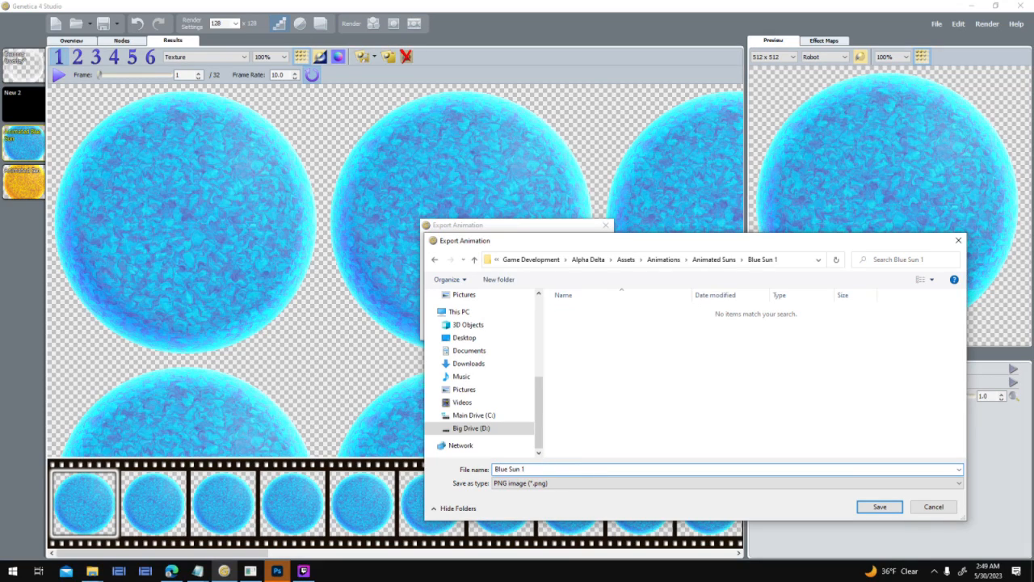
{"action": "type", "text": "lue Sun 1"}
{"action": "key", "text": "Return"}
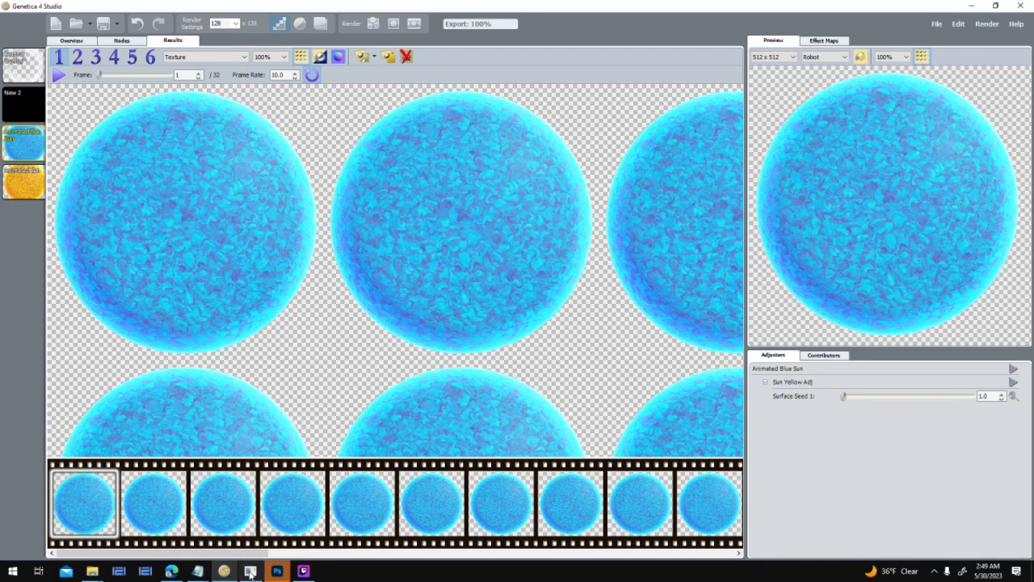
Switch to 001 Game Creator and add all frames from Alpha Delta > Assets > Animations > Animated Suns > Blue Sun 1 to the sprite.
{"action": "left_click", "coordinate": [251, 572]}
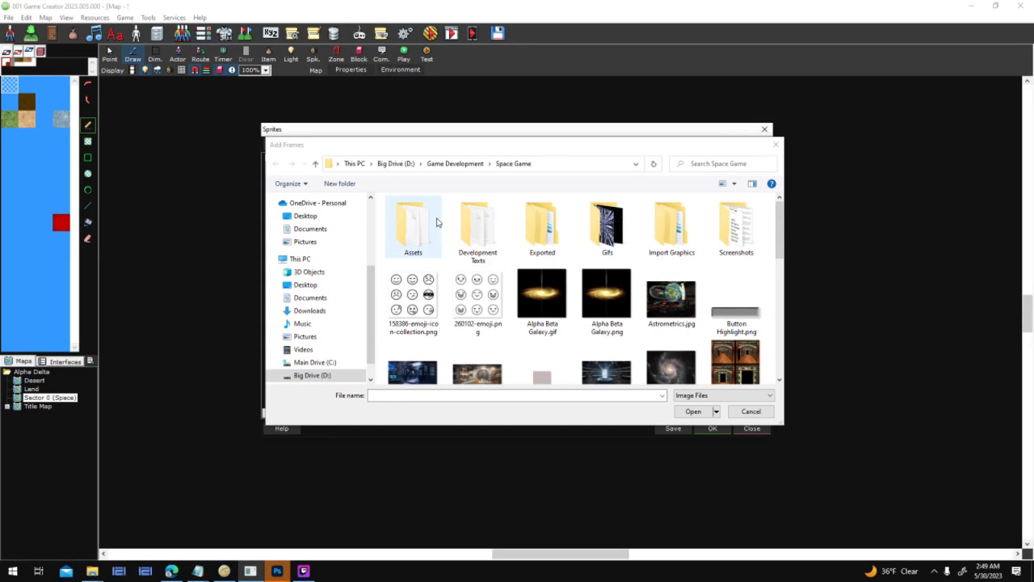
{"action": "left_click", "coordinate": [445, 165]}
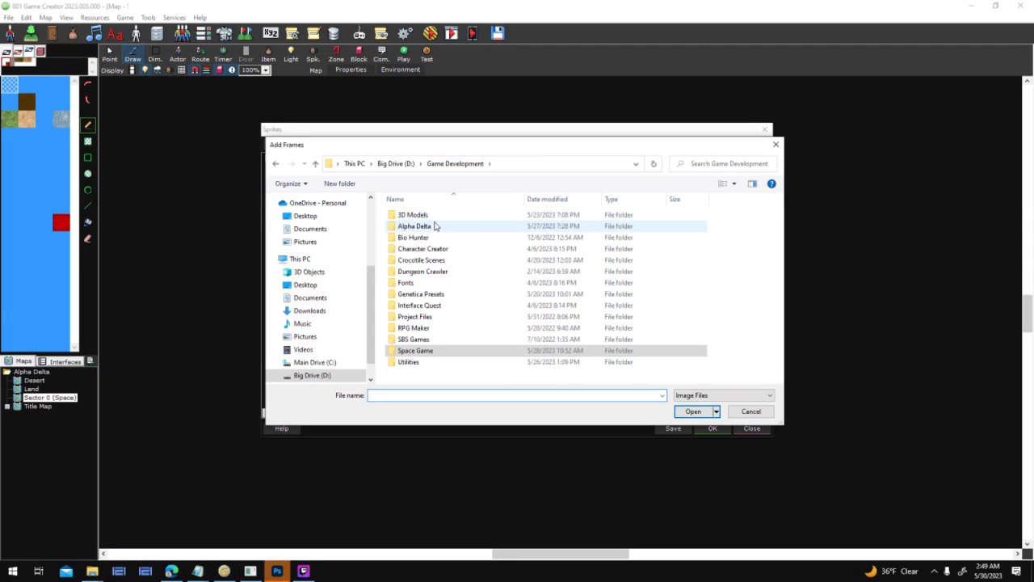
{"action": "double_click", "coordinate": [408, 230]}
{"action": "double_click", "coordinate": [478, 226]}
{"action": "double_click", "coordinate": [424, 226]}
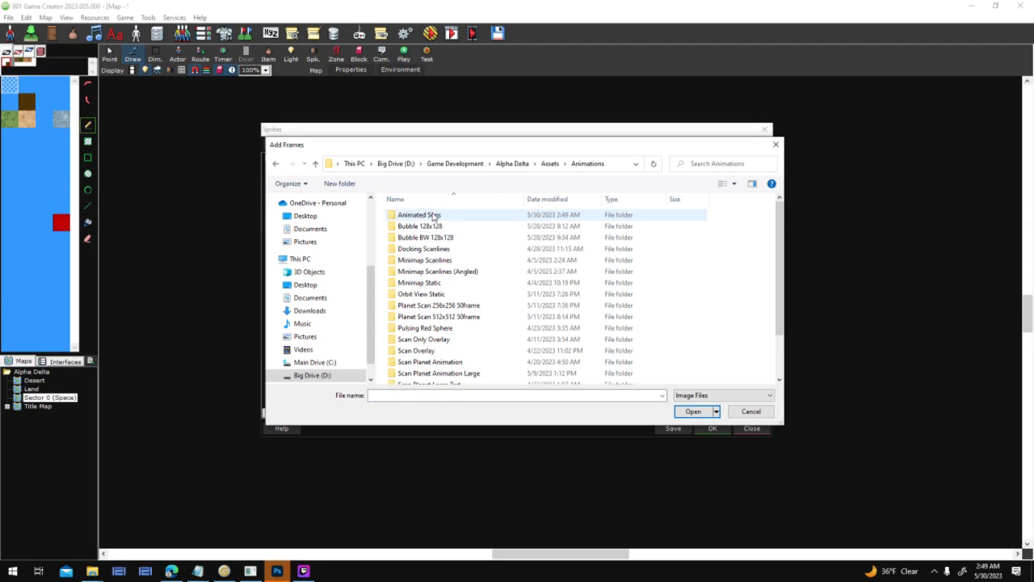
{"action": "double_click", "coordinate": [429, 214]}
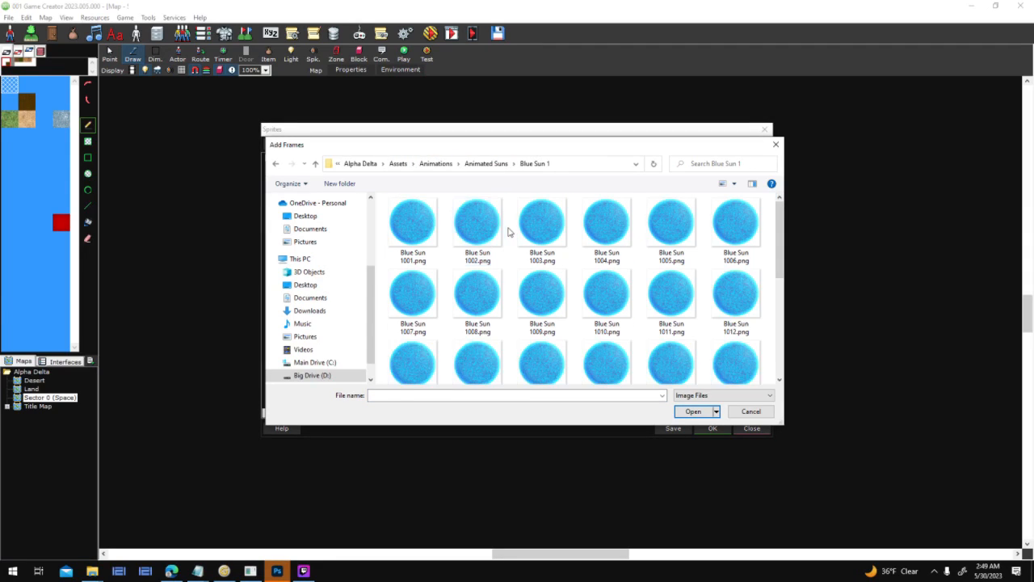
{"action": "key", "text": "ctrl+a"}
{"action": "key", "text": "Return"}
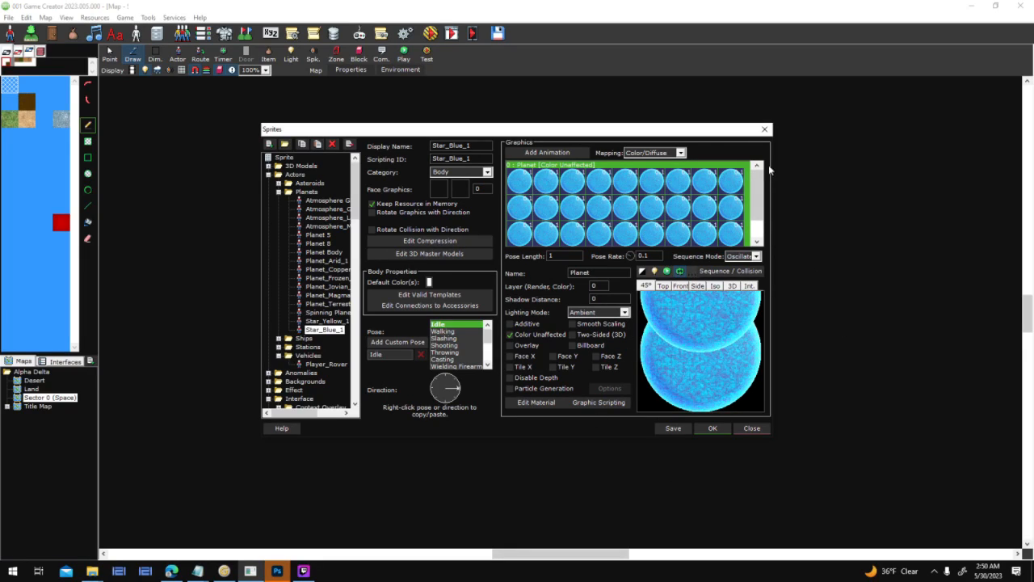
Open the Star_Blue_1 sprite's Sequence Editor and delete the second, offset Planet node at position 0, 16, 256.
{"action": "left_click", "coordinate": [725, 271]}
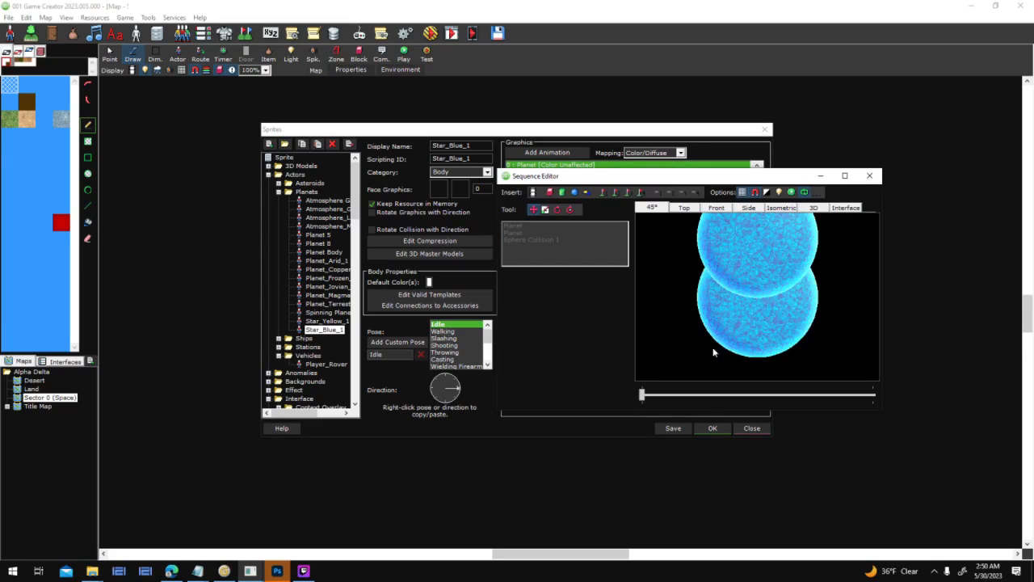
{"action": "left_click_drag", "start_coordinate": [700, 184], "coordinate": [368, 207]}
{"action": "left_click", "coordinate": [202, 252]}
{"action": "left_click", "coordinate": [204, 264]}
{"action": "left_click", "coordinate": [225, 257]}
{"action": "left_click", "coordinate": [236, 256]}
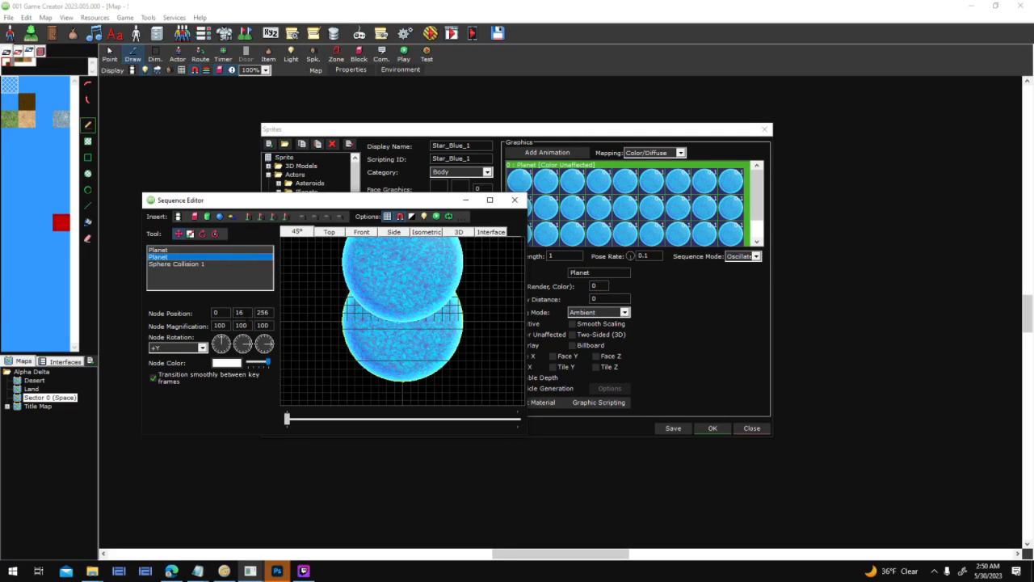
{"action": "key", "text": "shift+Tab"}
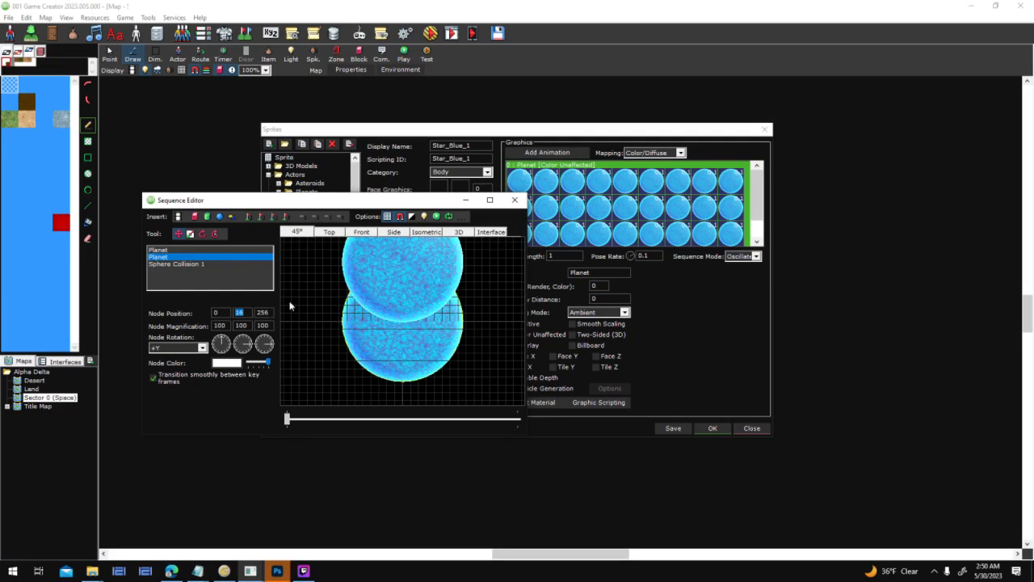
{"action": "left_click", "coordinate": [167, 259]}
{"action": "left_click", "coordinate": [190, 259]}
{"action": "key", "text": "Tab"}
{"action": "right_click", "coordinate": [184, 259]}
{"action": "left_click", "coordinate": [218, 313]}
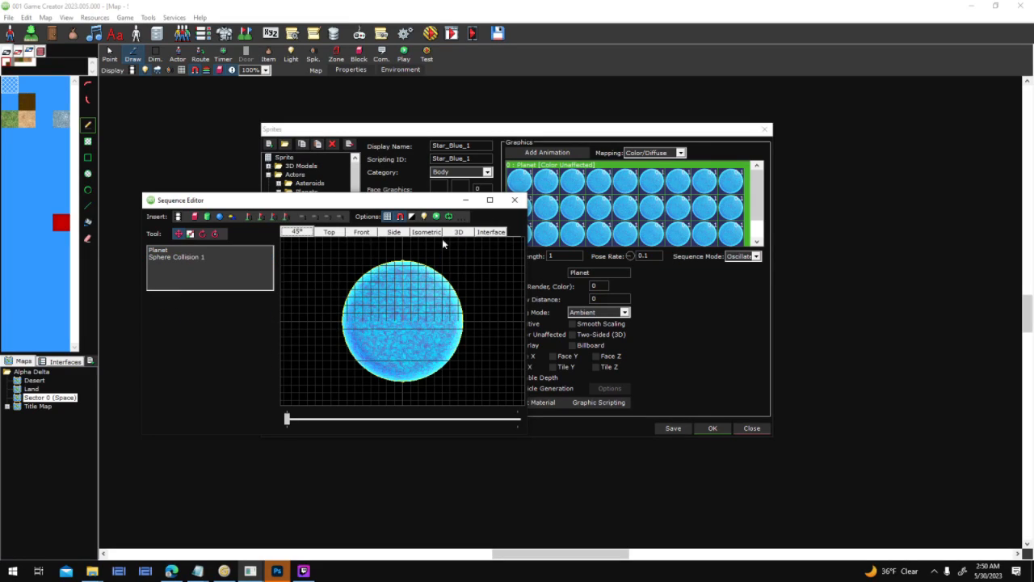
Select the remaining Planet node and try the Face X option on its graphic in the Top view.
{"action": "left_click", "coordinate": [159, 250]}
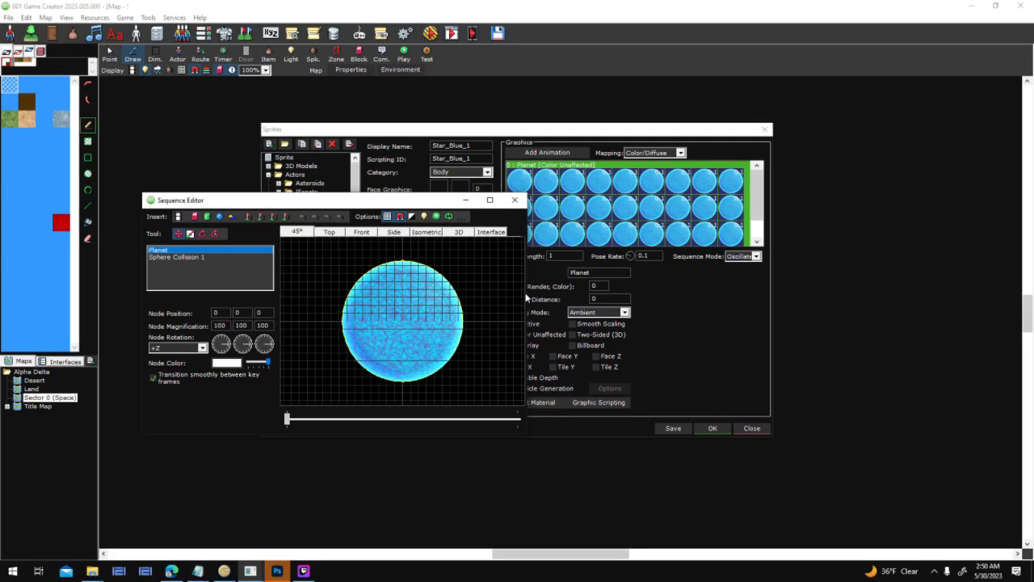
{"action": "left_click_drag", "start_coordinate": [444, 202], "coordinate": [368, 201]}
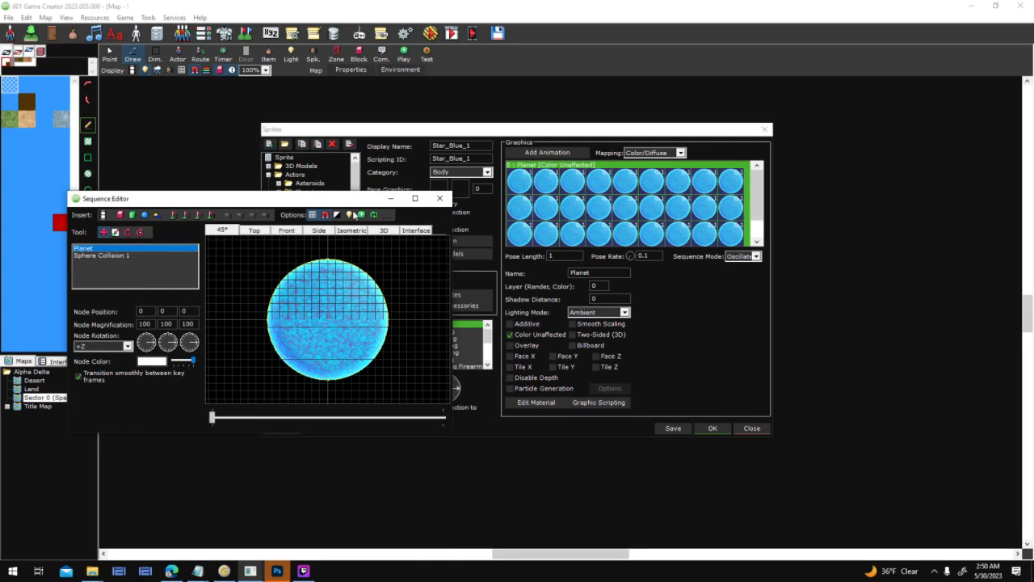
{"action": "left_click", "coordinate": [253, 231]}
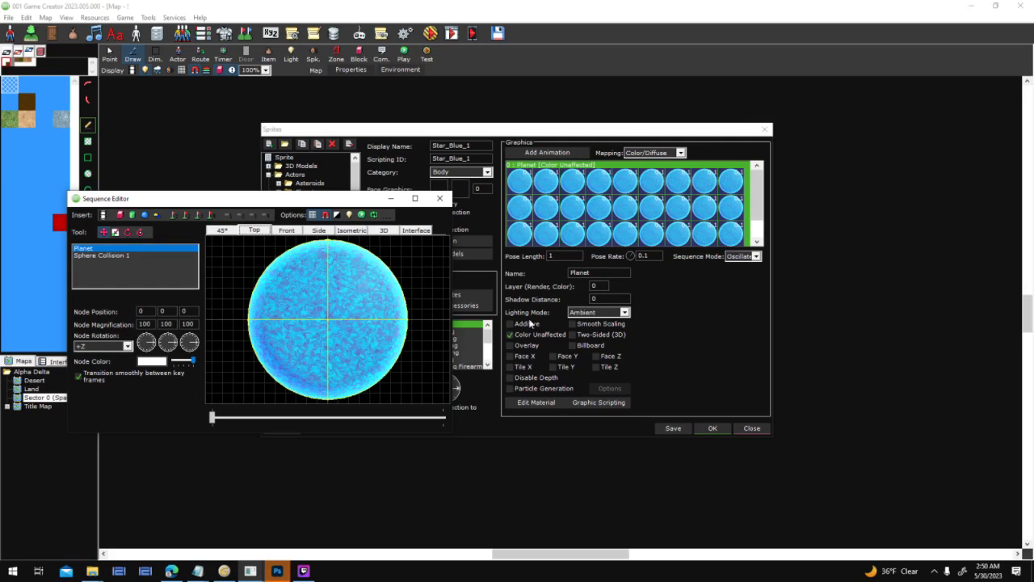
{"action": "left_click", "coordinate": [525, 361]}
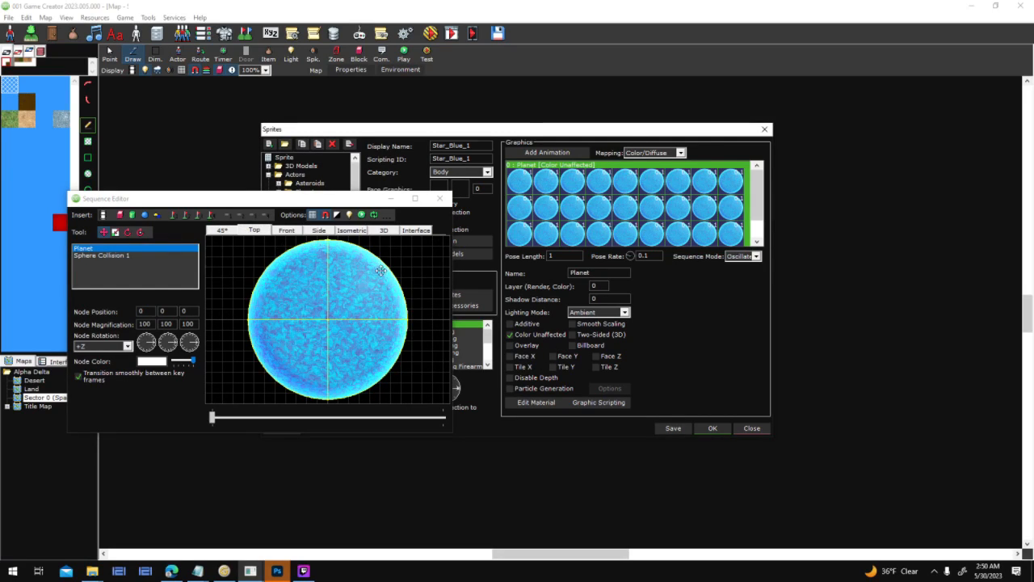
{"action": "left_click", "coordinate": [533, 357]}
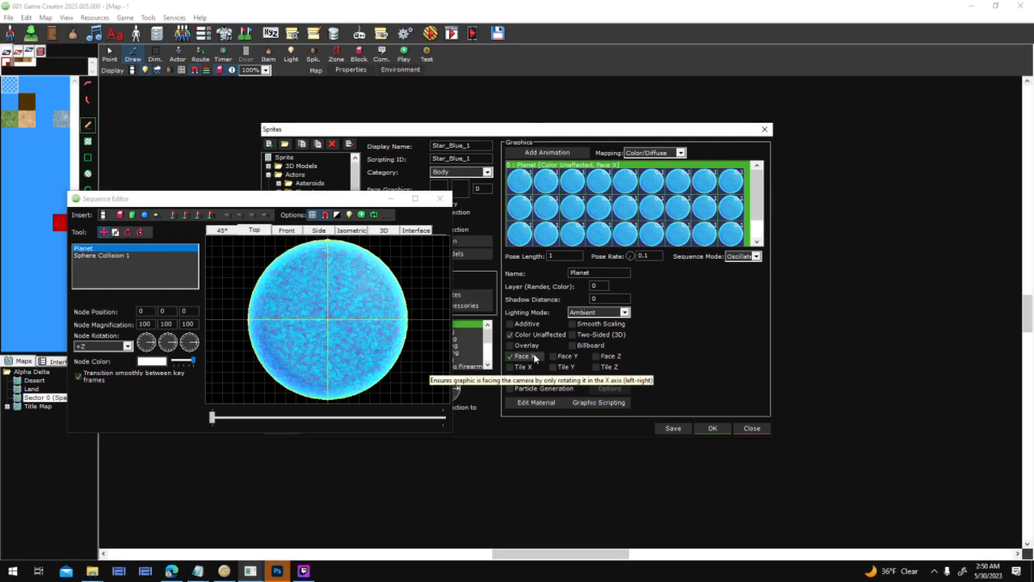
{"action": "left_click", "coordinate": [533, 357]}
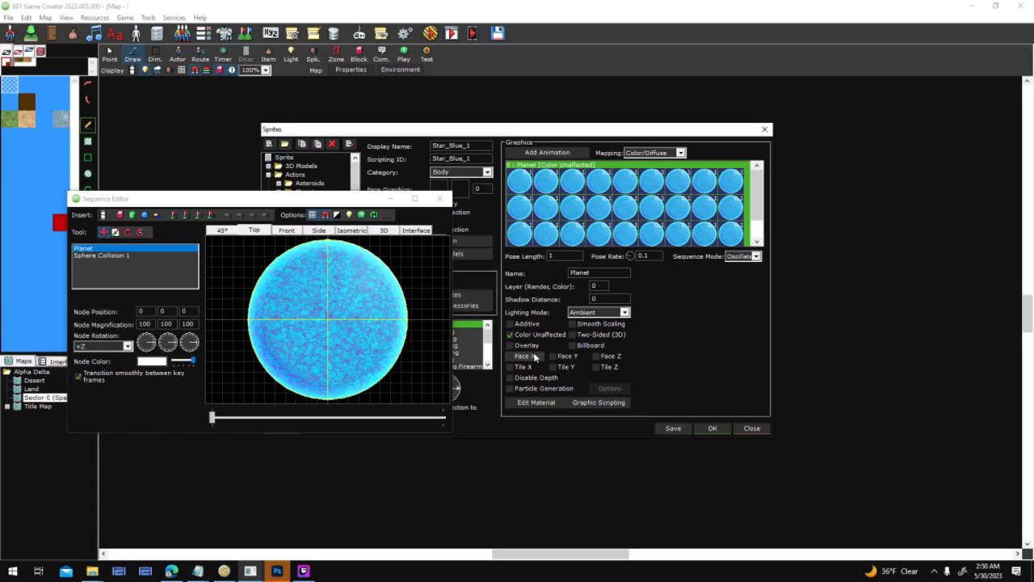
Compare the effect of Face X on the Planet graphic in the Front, Side and Top views.
{"action": "left_click", "coordinate": [283, 232]}
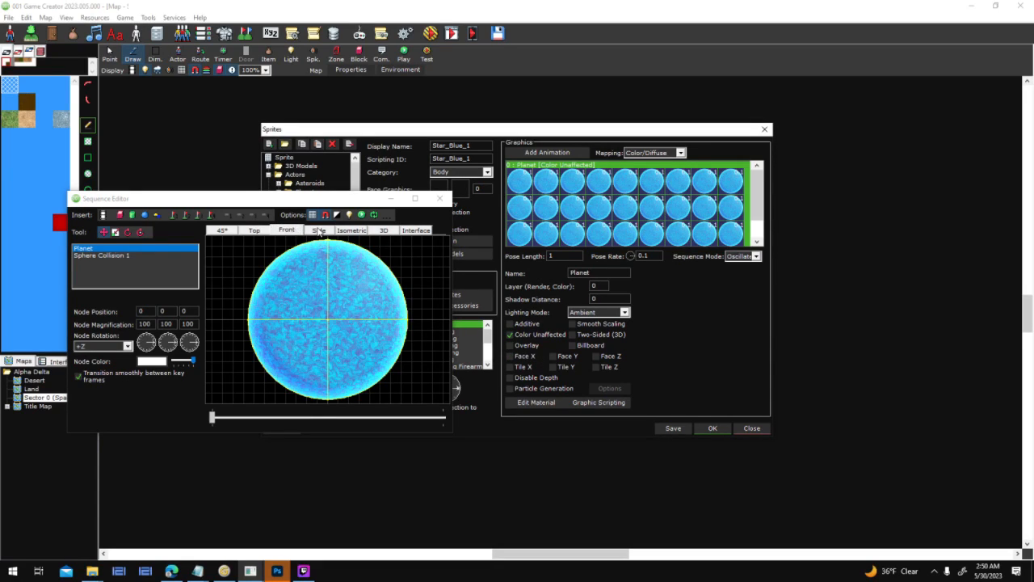
{"action": "left_click", "coordinate": [319, 231]}
{"action": "left_click", "coordinate": [535, 357]}
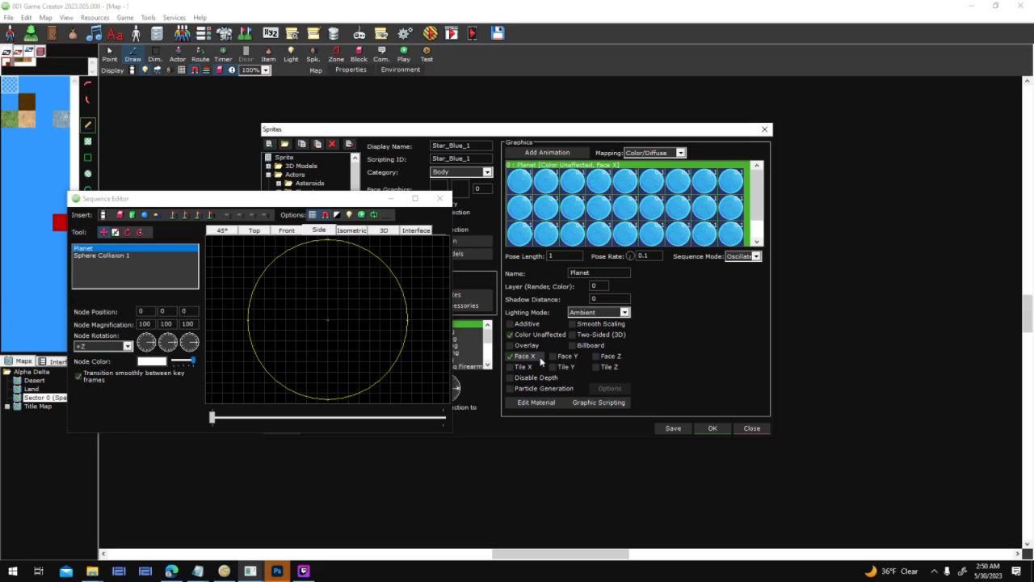
{"action": "left_click", "coordinate": [539, 359]}
{"action": "left_click", "coordinate": [289, 232]}
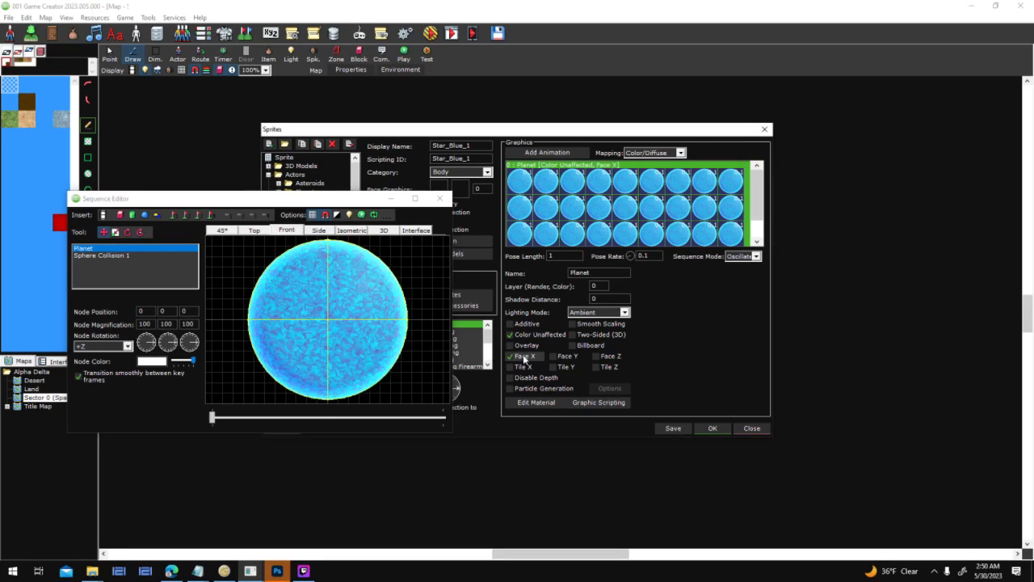
{"action": "left_click", "coordinate": [255, 230]}
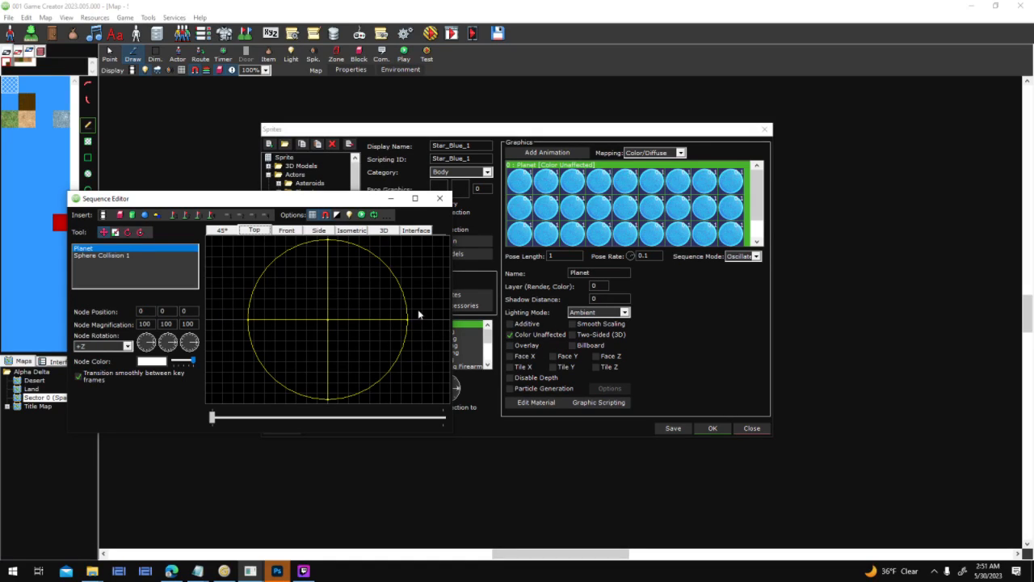
Try Face X on the Planet graphic, checking it in the 3D and Side views before switching it off.
{"action": "left_click", "coordinate": [521, 355]}
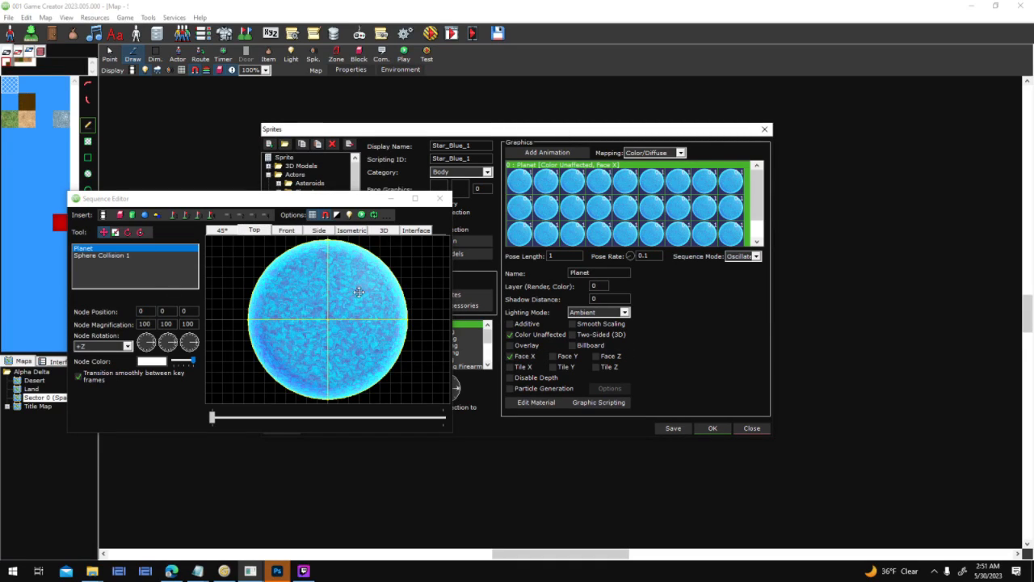
{"action": "left_click", "coordinate": [379, 232]}
{"action": "scroll", "coordinate": [381, 286], "scroll_direction": "down", "scroll_amount": 8}
{"action": "left_click_drag", "start_coordinate": [303, 334], "coordinate": [311, 267]}
{"action": "left_click", "coordinate": [318, 230]}
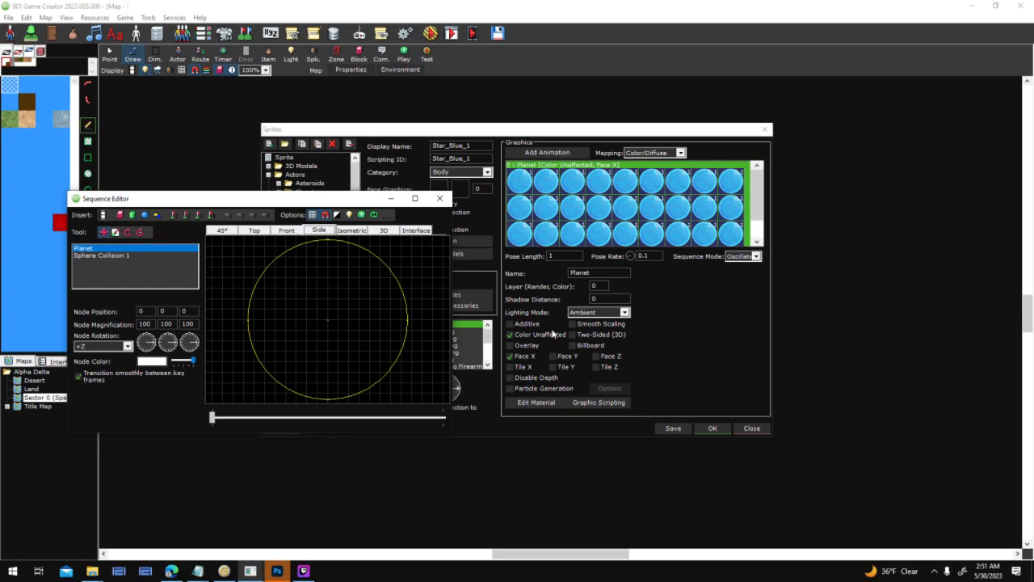
{"action": "left_click", "coordinate": [527, 360]}
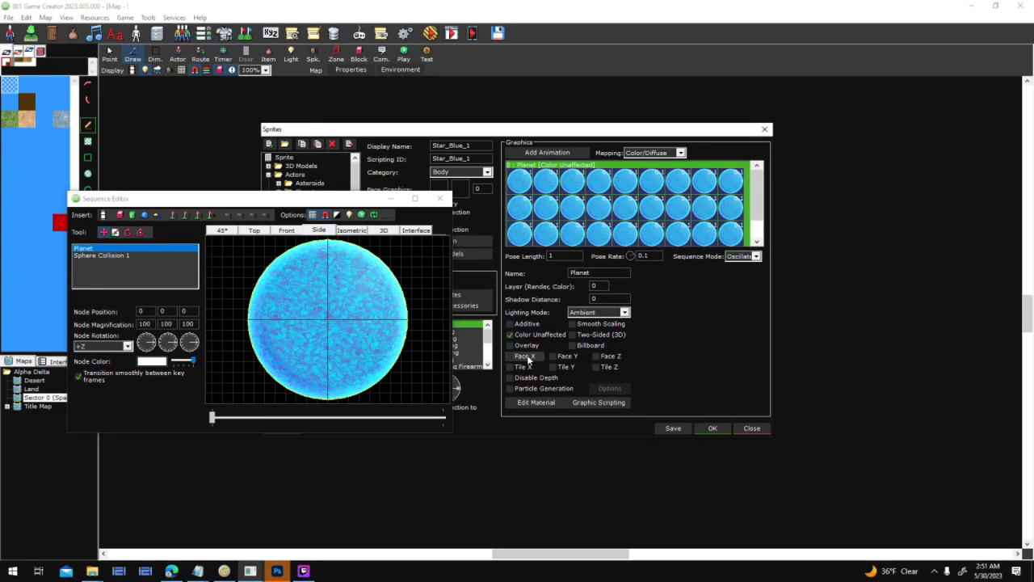
Examine the blue sun without Face X in the 3D, Top, Front and Isometric views.
{"action": "left_click", "coordinate": [381, 230]}
{"action": "left_click_drag", "start_coordinate": [366, 307], "coordinate": [249, 244]}
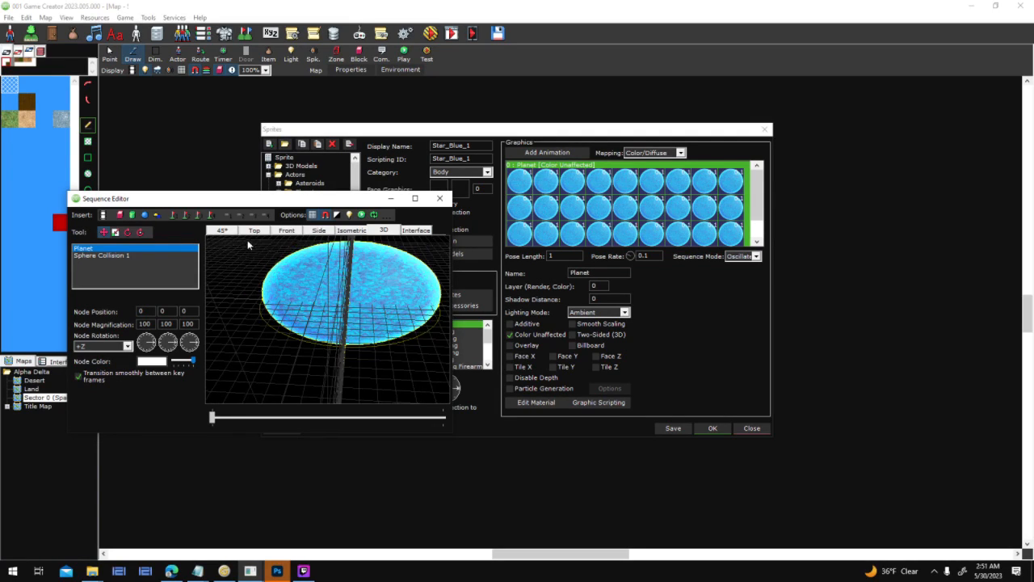
{"action": "left_click", "coordinate": [260, 233]}
{"action": "left_click", "coordinate": [287, 231]}
{"action": "left_click", "coordinate": [354, 230]}
{"action": "left_click", "coordinate": [383, 231]}
{"action": "left_click", "coordinate": [282, 232]}
{"action": "left_click", "coordinate": [263, 233]}
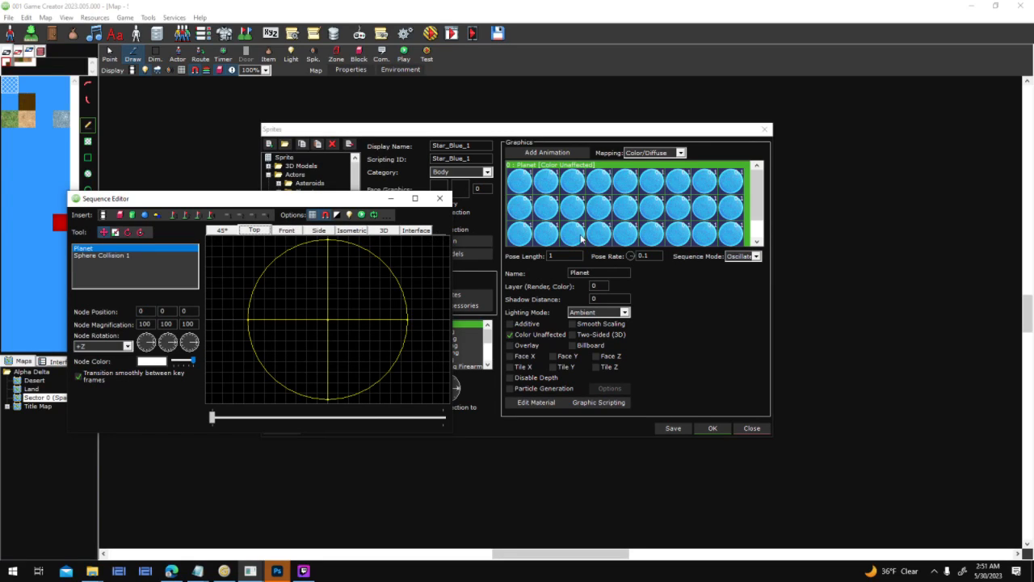
Turn on Face X and review the Planet node's rotation axis options and its orthographic views.
{"action": "left_click", "coordinate": [510, 357]}
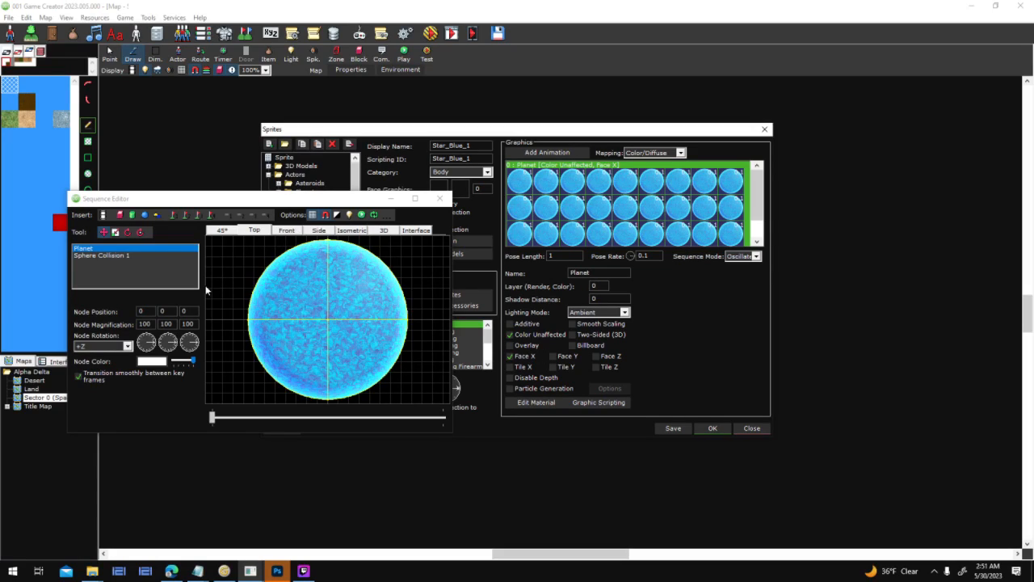
{"action": "left_click", "coordinate": [126, 346]}
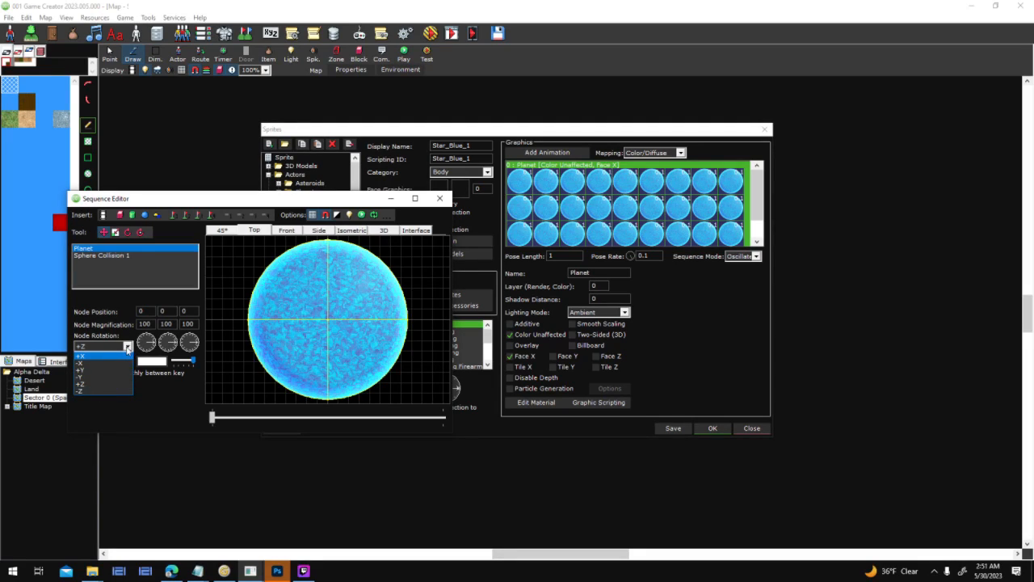
{"action": "left_click", "coordinate": [89, 355]}
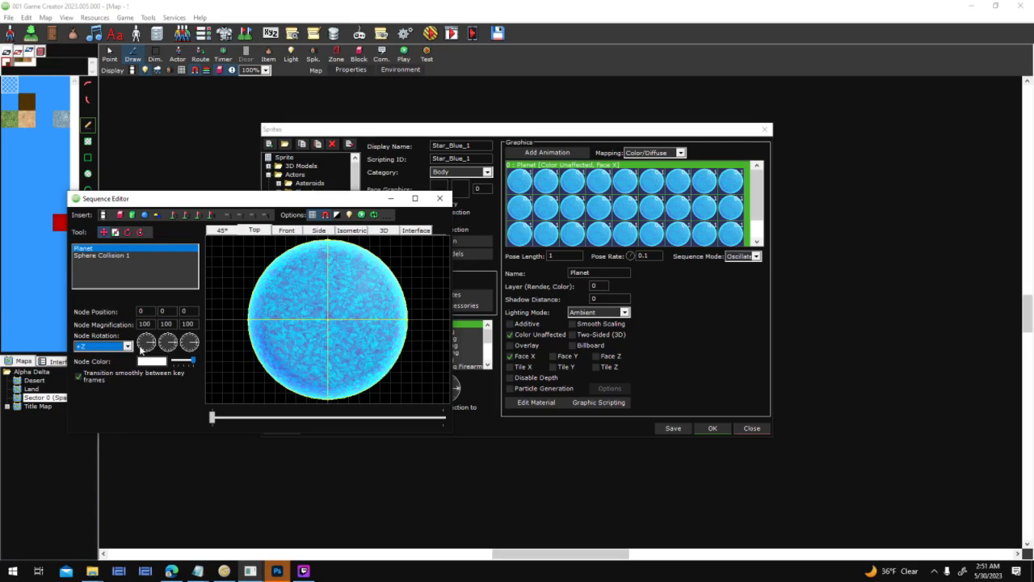
{"action": "left_click", "coordinate": [290, 232]}
{"action": "left_click", "coordinate": [320, 230]}
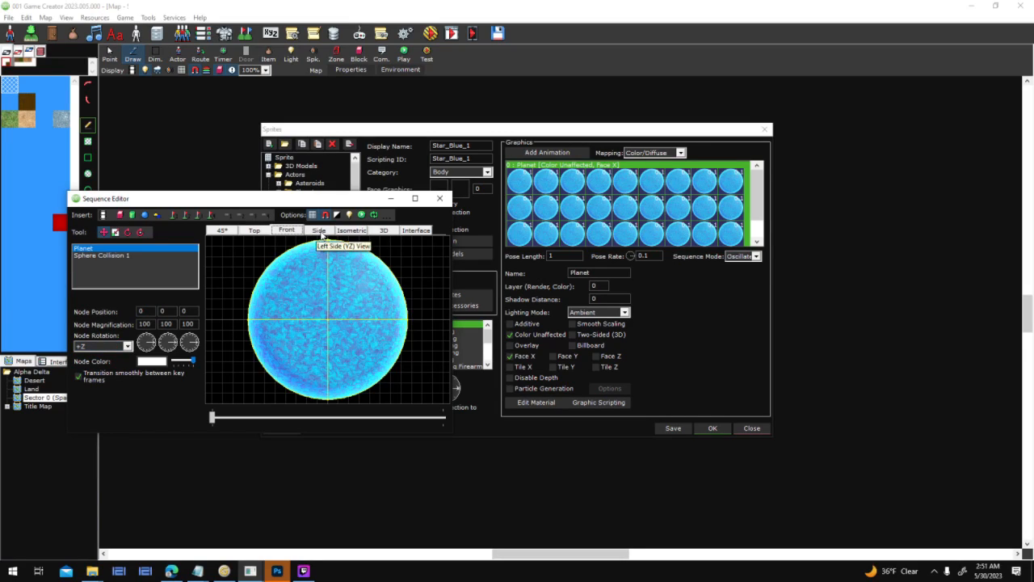
{"action": "left_click", "coordinate": [252, 230]}
Toggle Face X off and compare the sun's appearance in the Front, Top and 3D views.
{"action": "left_click", "coordinate": [539, 359]}
{"action": "left_click", "coordinate": [538, 359]}
{"action": "left_click", "coordinate": [304, 241]}
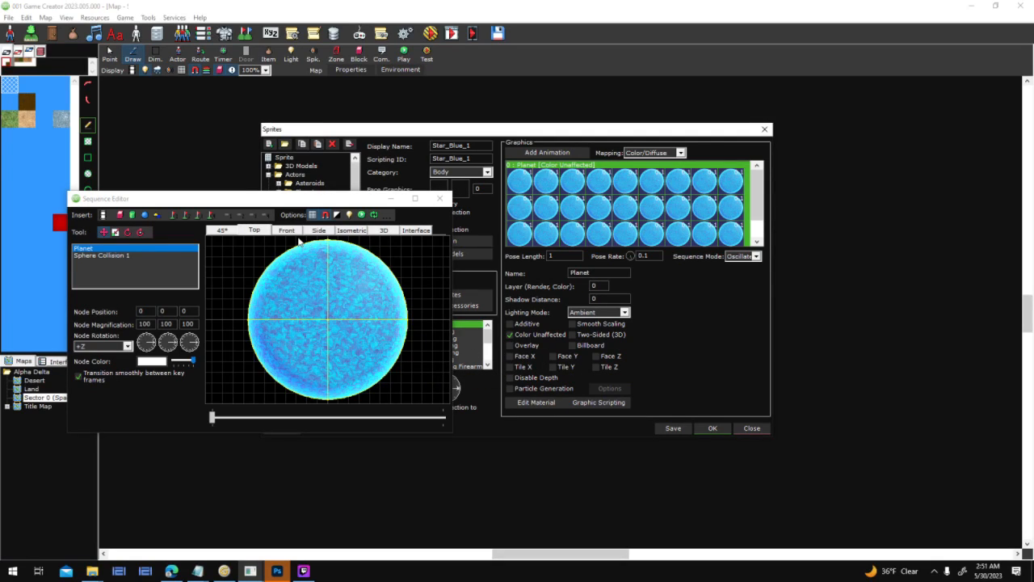
{"action": "left_click", "coordinate": [298, 234]}
{"action": "left_click", "coordinate": [251, 234]}
{"action": "left_click", "coordinate": [383, 230]}
{"action": "left_click_drag", "start_coordinate": [380, 275], "coordinate": [449, 365]}
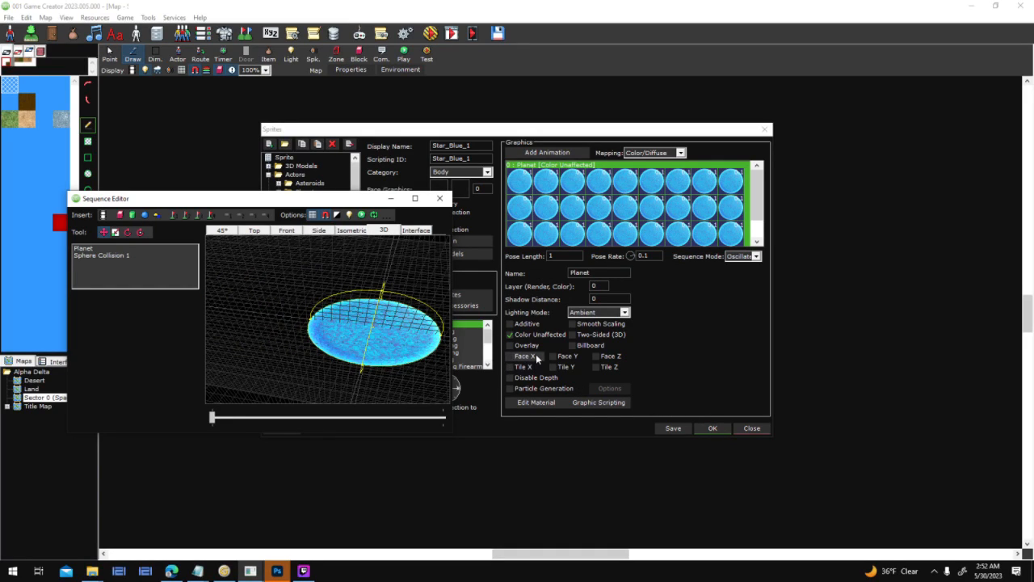
Try Face X on the Planet graphic while viewing the sun from several angles in 3D.
{"action": "left_click", "coordinate": [510, 356]}
{"action": "left_click_drag", "start_coordinate": [340, 324], "coordinate": [380, 323]}
{"action": "left_click", "coordinate": [510, 356]}
{"action": "left_click", "coordinate": [510, 356]}
{"action": "left_click", "coordinate": [510, 356]}
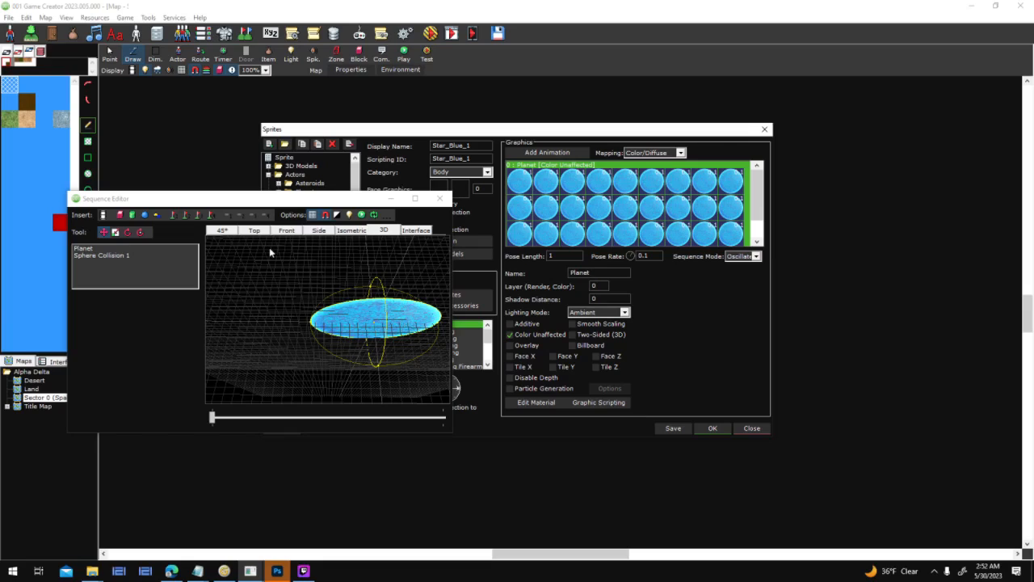
Recheck Face X in the Top view, switch it off, and close the Sequence Editor after viewing the sun in 3D.
{"action": "left_click", "coordinate": [254, 230]}
{"action": "left_click", "coordinate": [532, 359]}
{"action": "left_click", "coordinate": [510, 356]}
{"action": "left_click", "coordinate": [384, 230]}
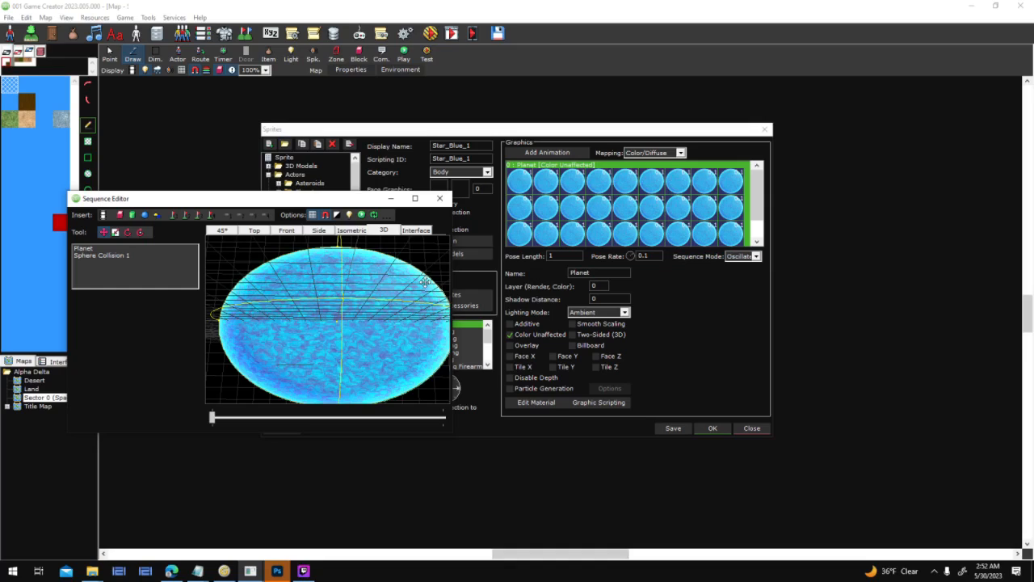
{"action": "left_click", "coordinate": [440, 199]}
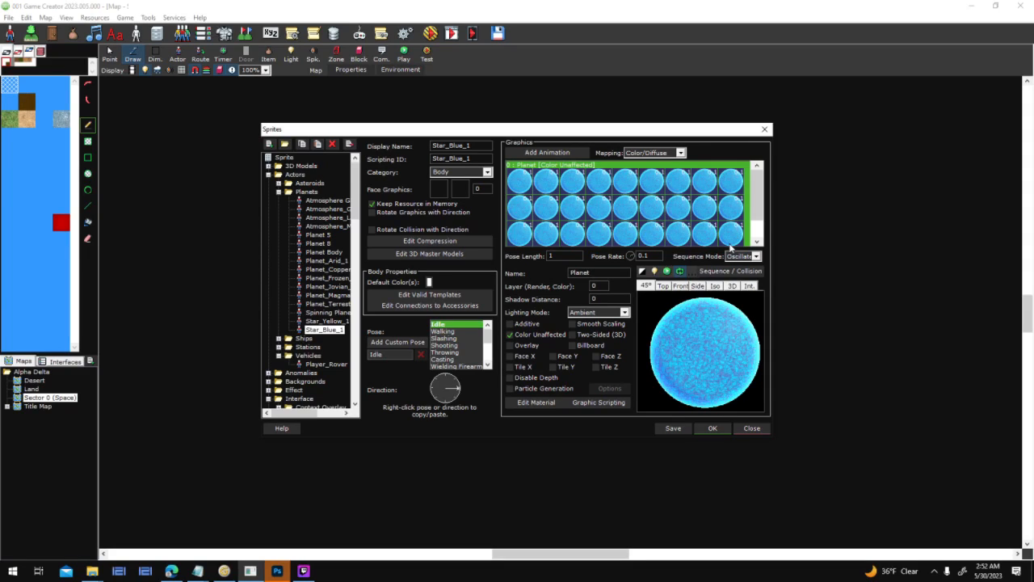
Set the Star_Blue_1 Planet graphic's lighting mode to Disabled and enable Smooth Scaling.
{"action": "left_click", "coordinate": [590, 313]}
{"action": "left_click", "coordinate": [590, 323]}
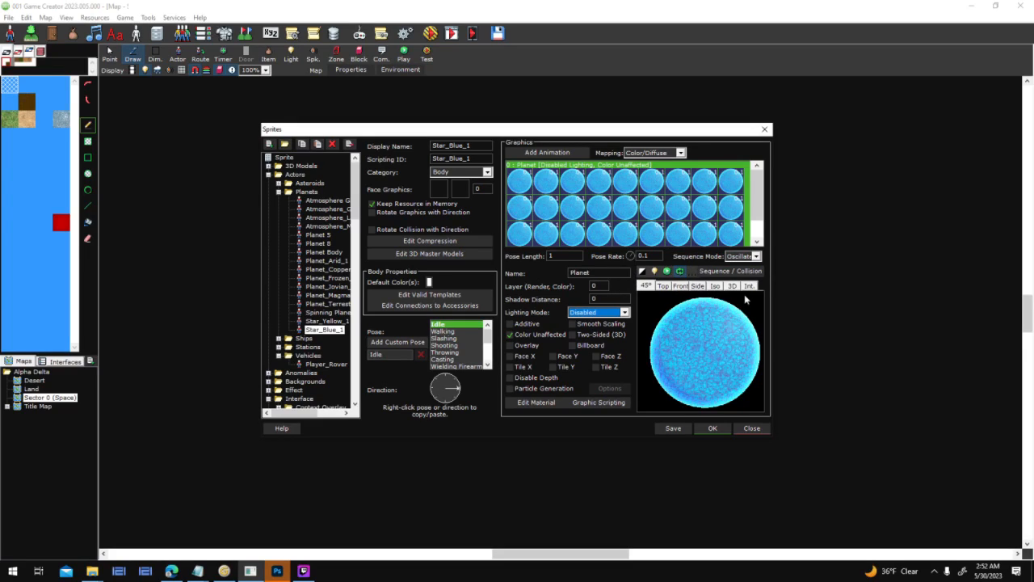
{"action": "left_click", "coordinate": [618, 328]}
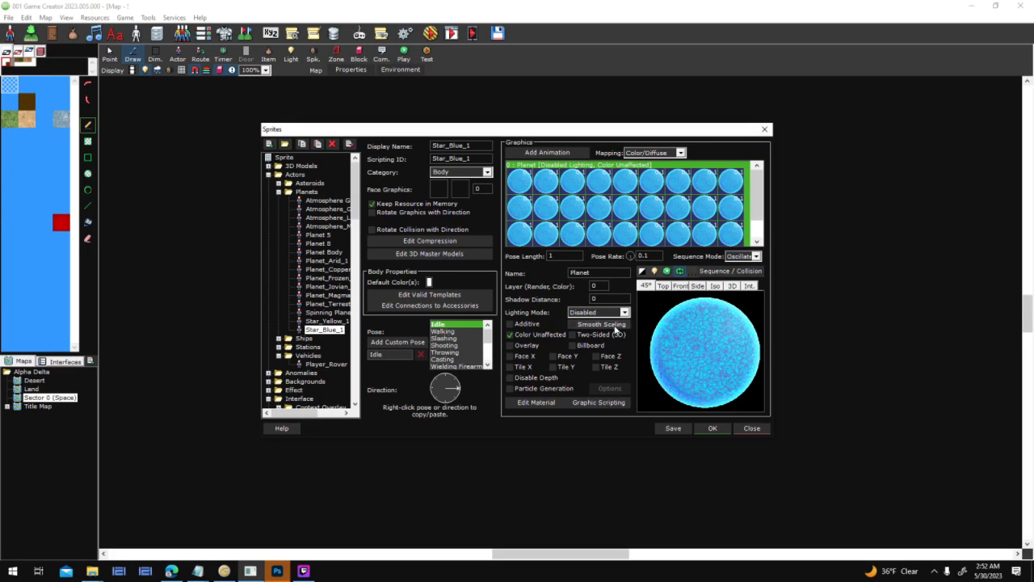
Enable Smooth Scaling on the Star_Yellow_1 sprite, compare it with Star_Blue_1, and accept the sprite changes.
{"action": "left_click", "coordinate": [332, 321]}
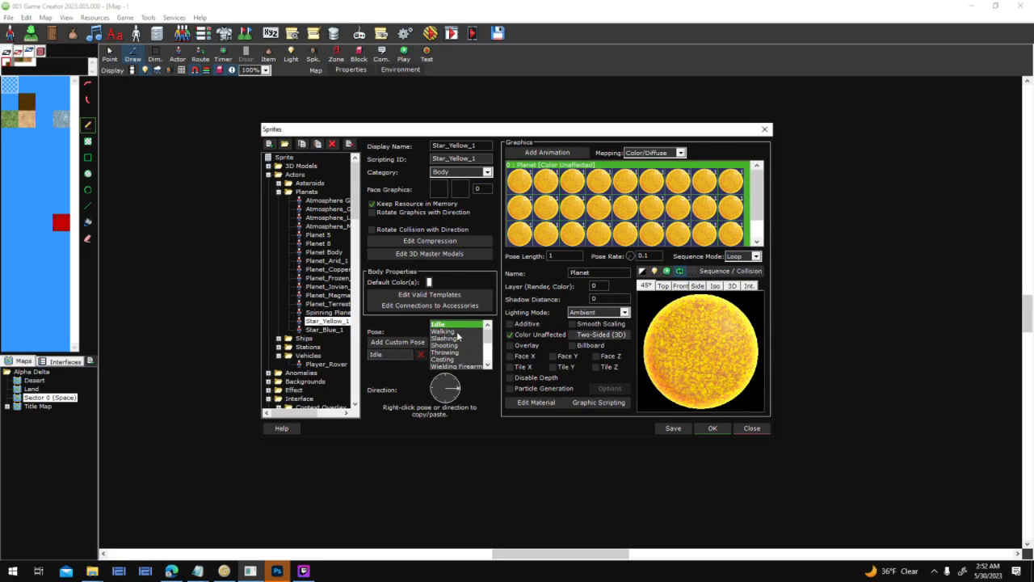
{"action": "left_click", "coordinate": [587, 327]}
{"action": "left_click", "coordinate": [319, 330]}
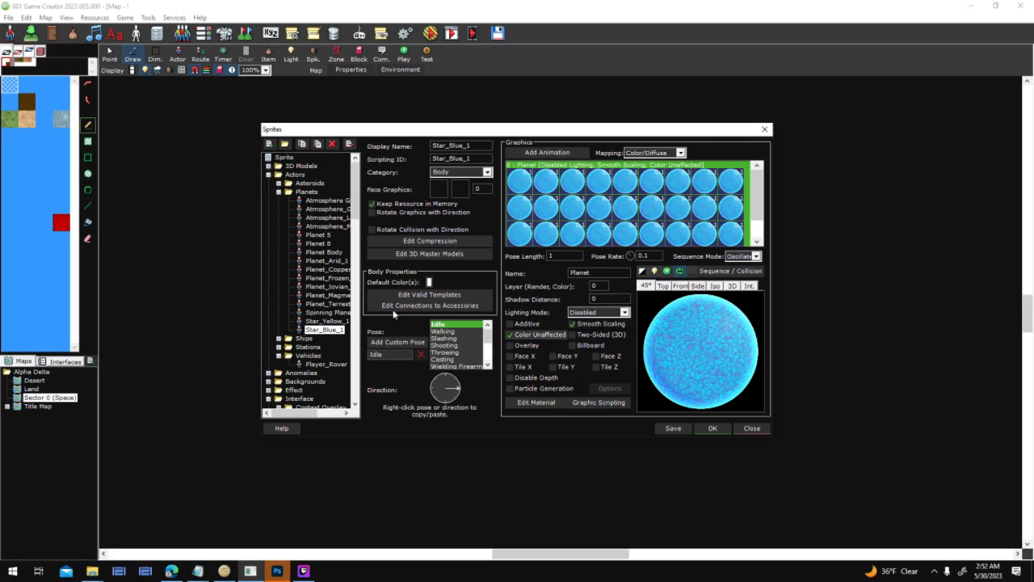
{"action": "left_click", "coordinate": [336, 321]}
{"action": "left_click", "coordinate": [327, 330]}
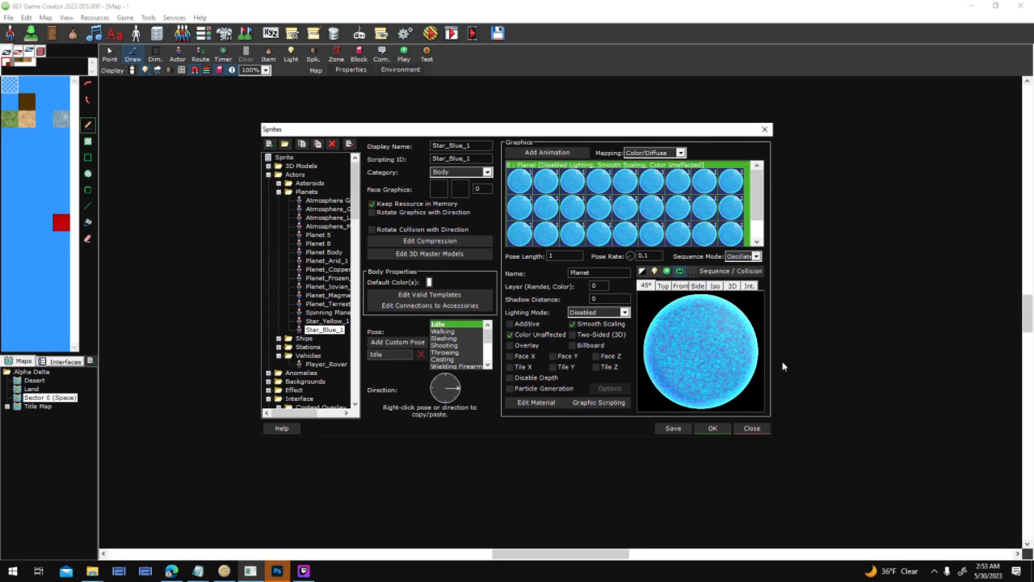
{"action": "left_click", "coordinate": [712, 428]}
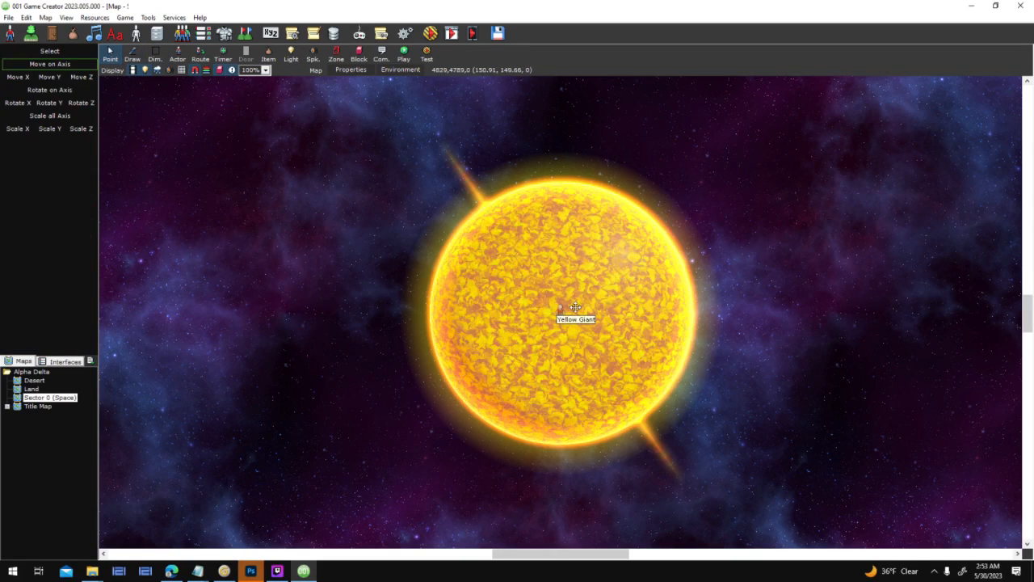
Paste a copy of the Yellow Giant star beside the original and set its body sprite to Star_Blue_1.
{"action": "left_click_drag", "start_coordinate": [848, 307], "coordinate": [647, 275]}
{"action": "key", "text": "ctrl+v"}
{"action": "double_click", "coordinate": [713, 298]}
{"action": "left_click", "coordinate": [669, 348]}
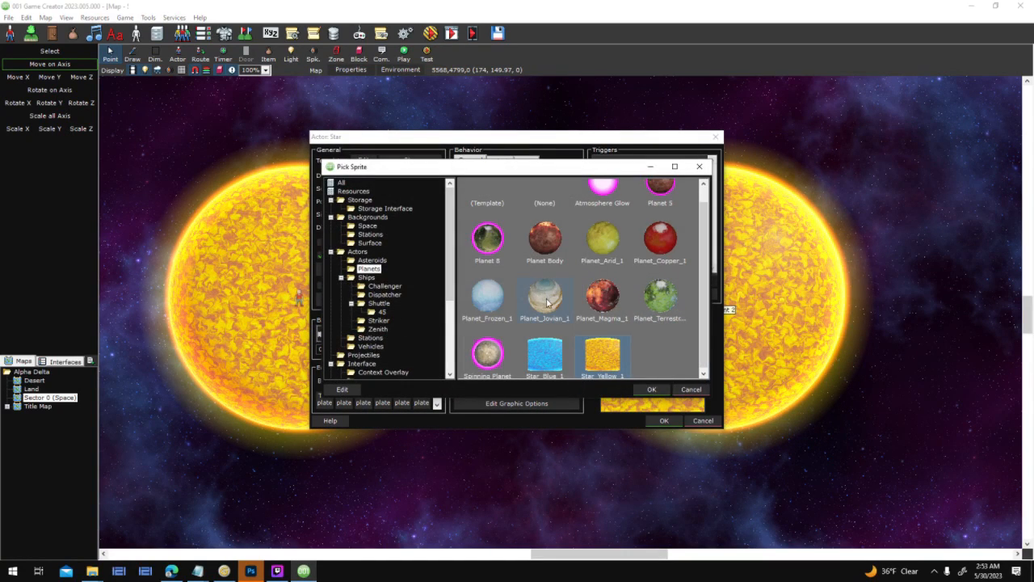
{"action": "left_click", "coordinate": [652, 390]}
{"action": "left_click", "coordinate": [664, 420]}
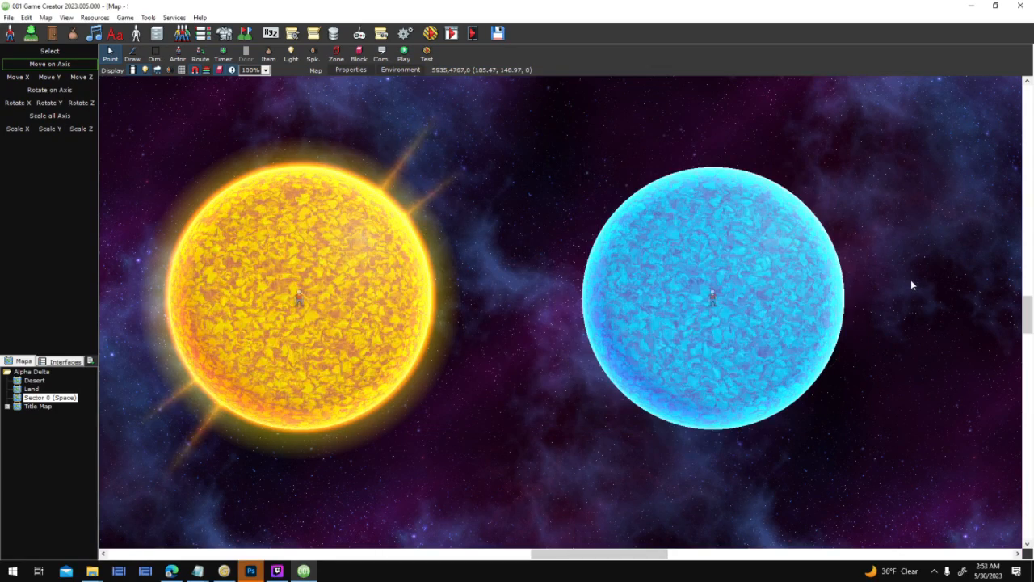
Move the blue star closer to the yellow star on the Sector 0 map.
{"action": "left_click_drag", "start_coordinate": [927, 271], "coordinate": [855, 287]}
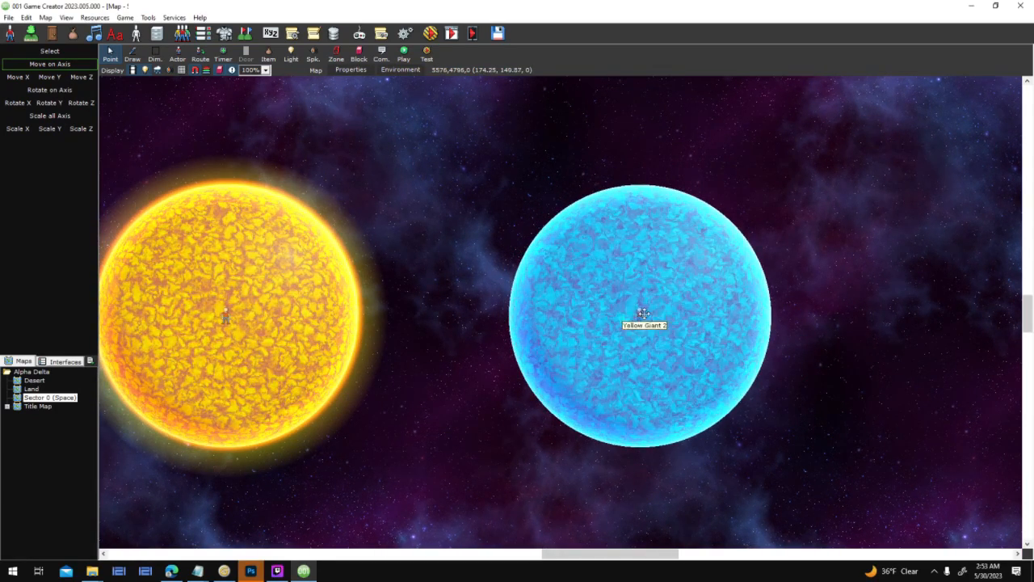
{"action": "left_click_drag", "start_coordinate": [632, 308], "coordinate": [523, 316]}
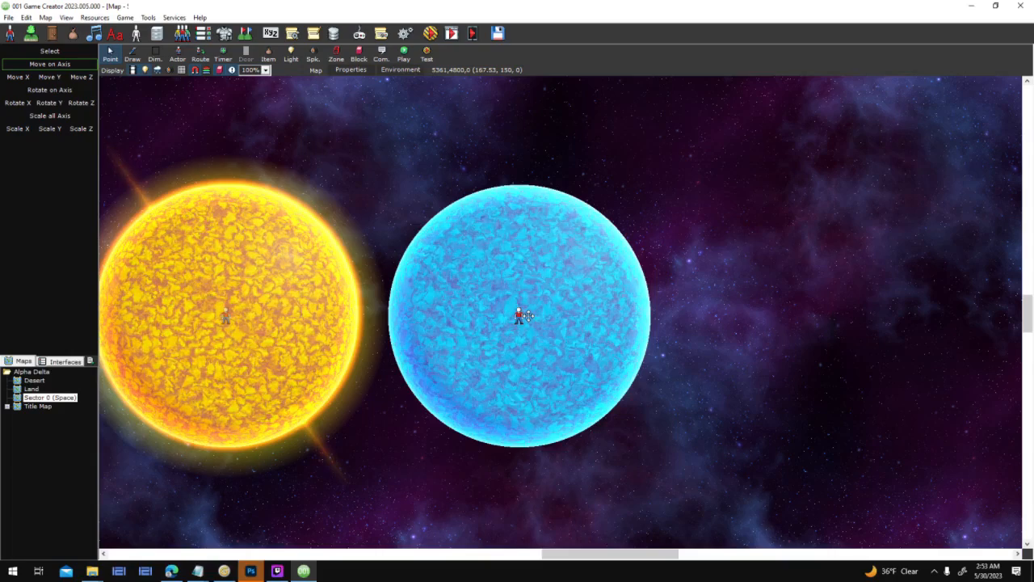
{"action": "scroll", "coordinate": [888, 315], "scroll_direction": "left", "scroll_amount": 3}
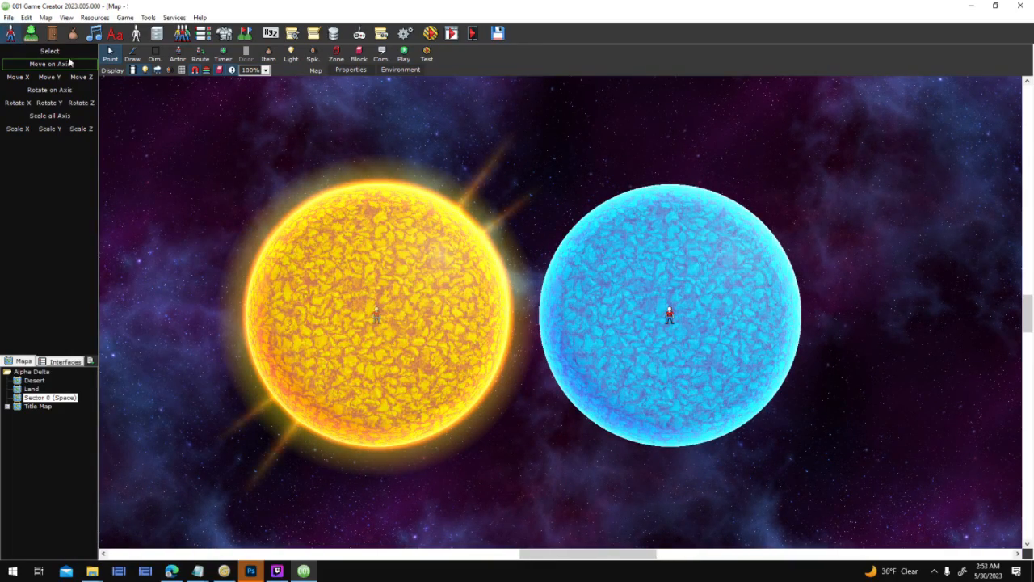
Set the Star_Yellow_1 sprite's lighting mode to Disabled, check its sequence preview, and accept the sprite changes.
{"action": "double_click", "coordinate": [410, 242]}
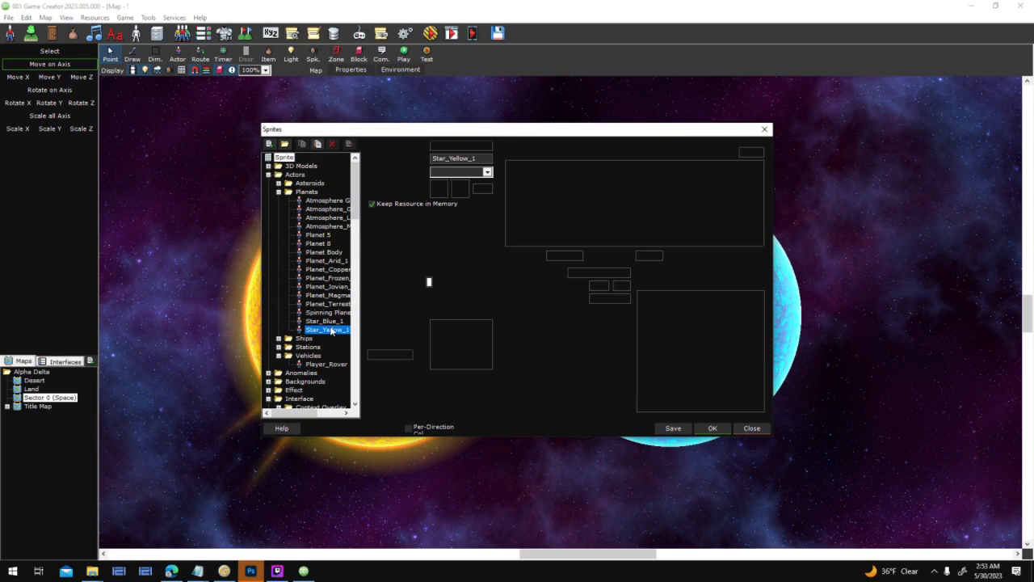
{"action": "left_click", "coordinate": [332, 324]}
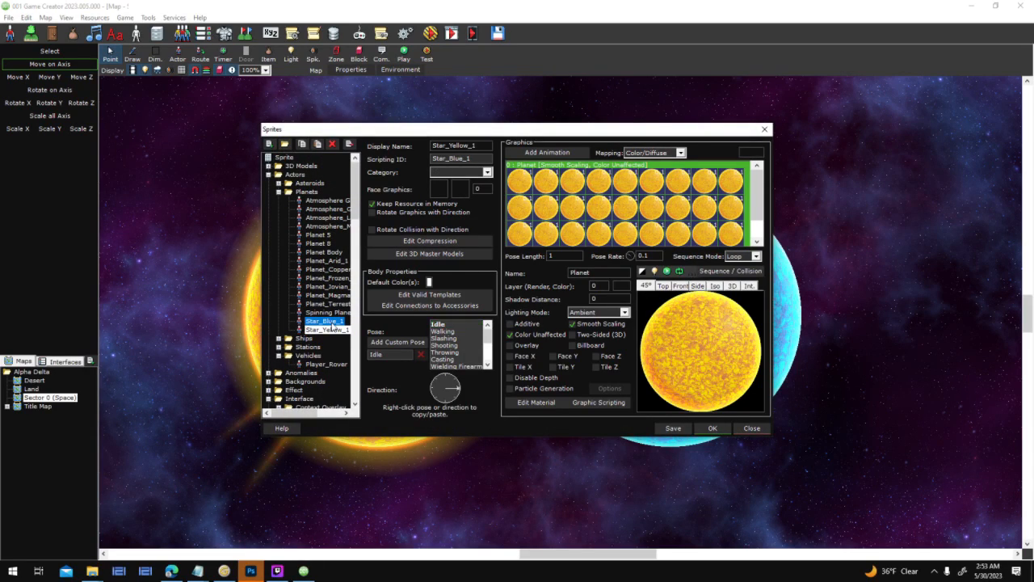
{"action": "left_click", "coordinate": [348, 330]}
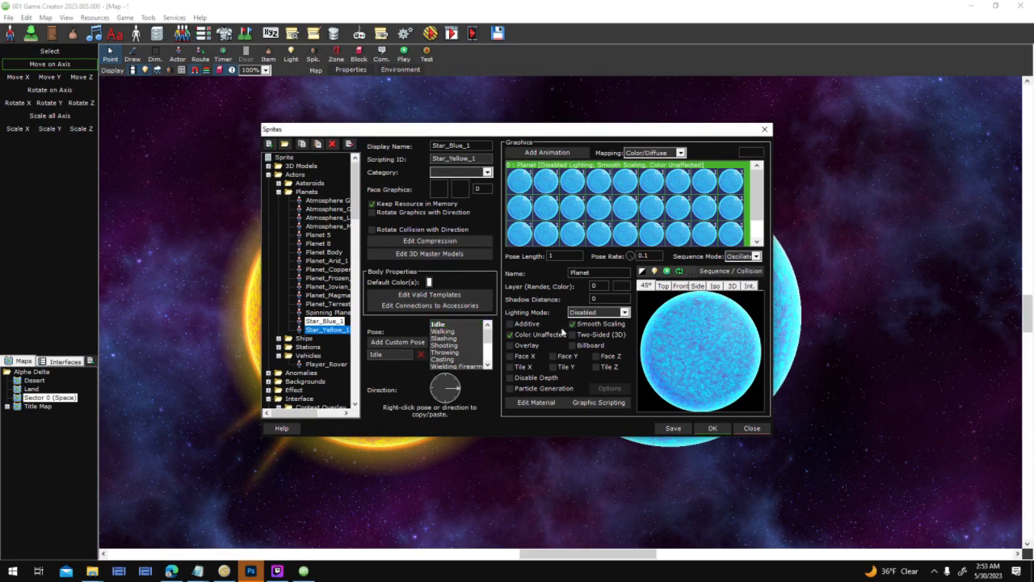
{"action": "left_click", "coordinate": [623, 313]}
{"action": "left_click", "coordinate": [594, 320]}
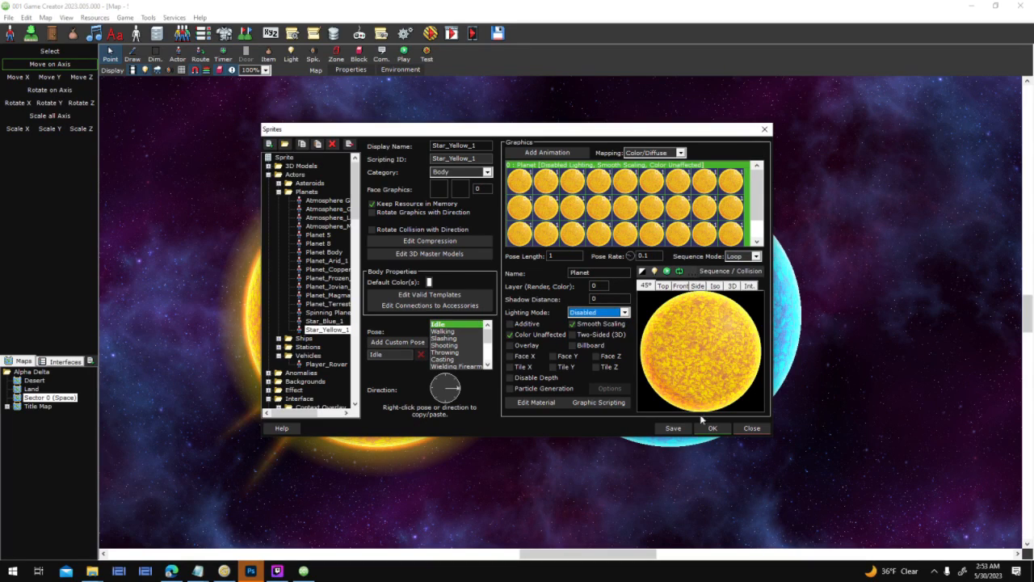
{"action": "left_click", "coordinate": [739, 272]}
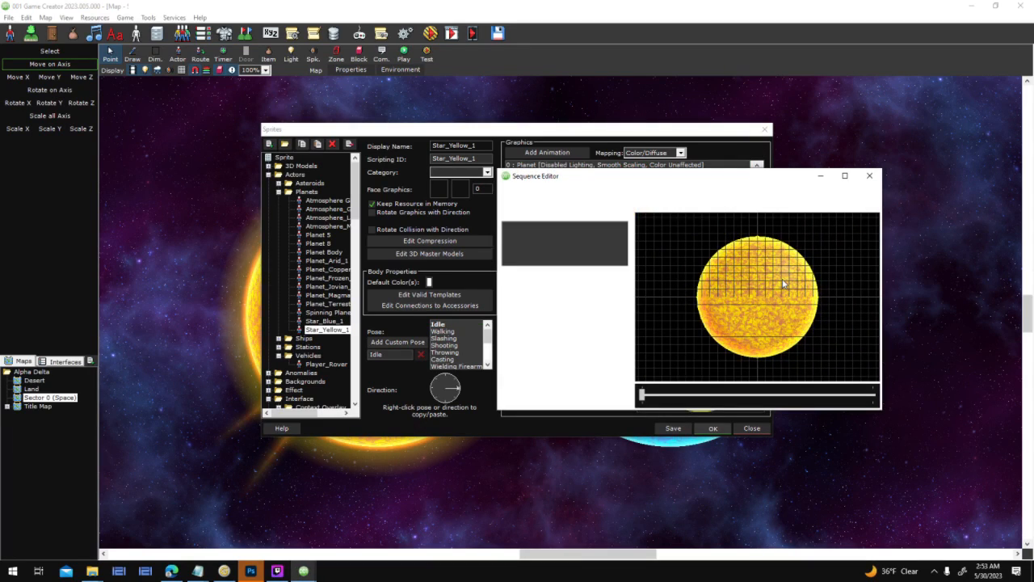
{"action": "key", "text": "Return"}
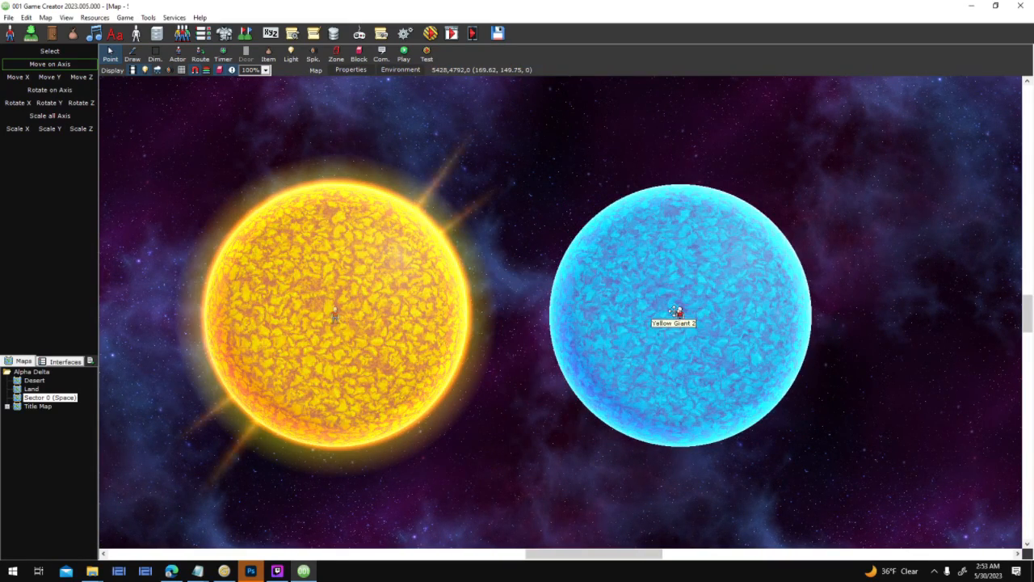
Give the blue star the Atmosphere_Large sprite as its accessory.
{"action": "double_click", "coordinate": [674, 310]}
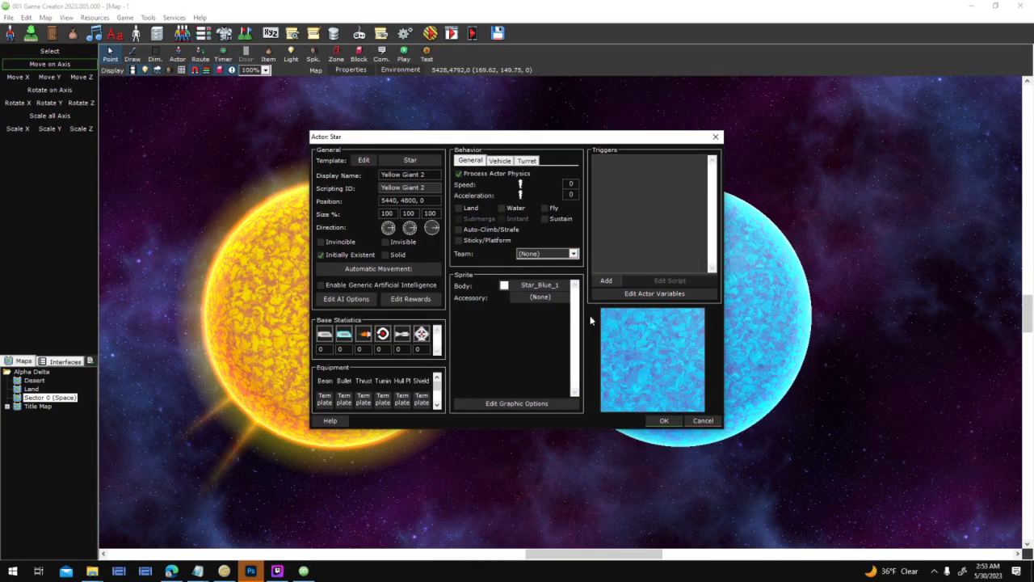
{"action": "left_click", "coordinate": [540, 297]}
{"action": "left_click", "coordinate": [365, 209]}
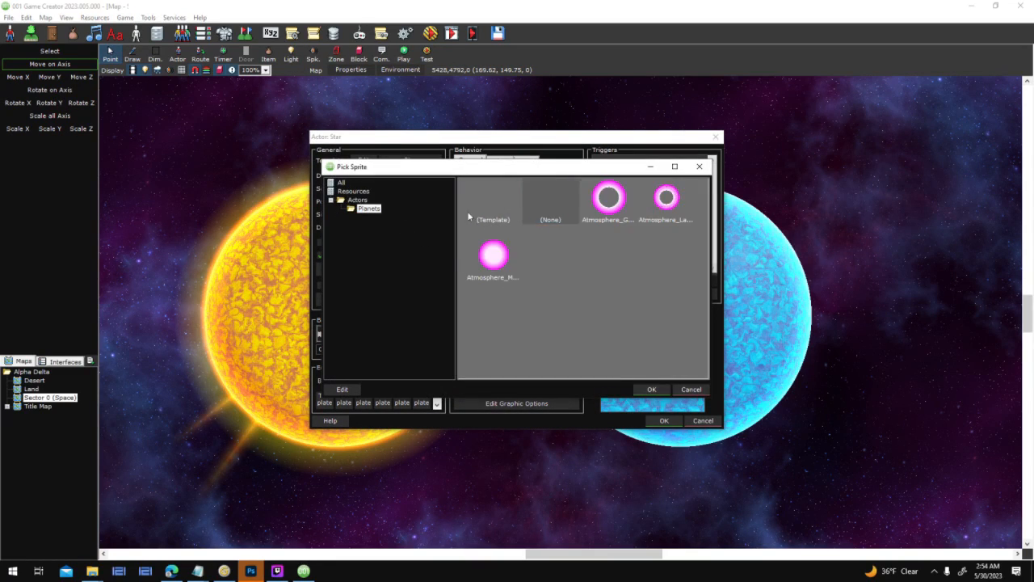
{"action": "left_click", "coordinate": [672, 207]}
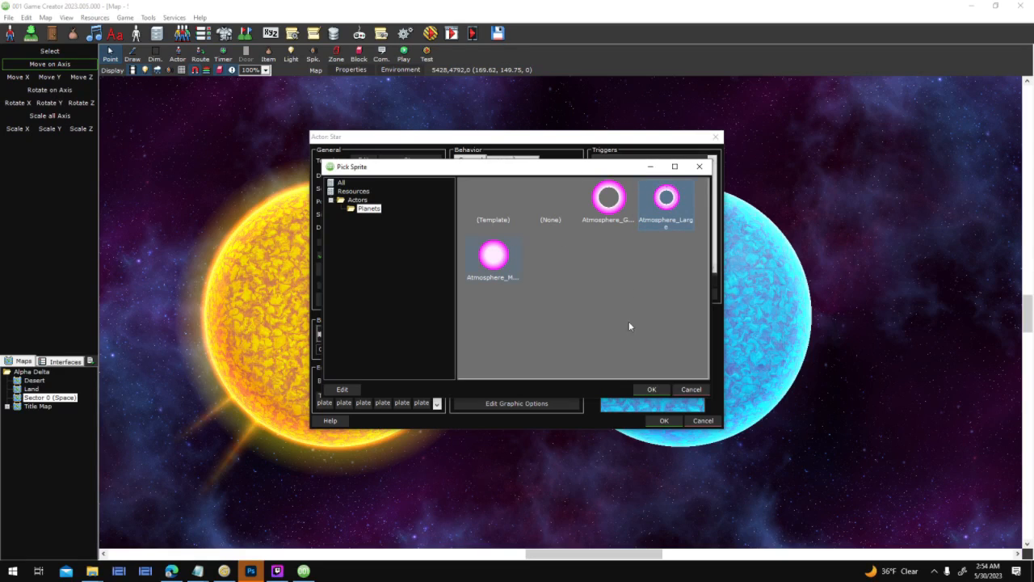
{"action": "left_click", "coordinate": [651, 391]}
{"action": "left_click", "coordinate": [664, 420]}
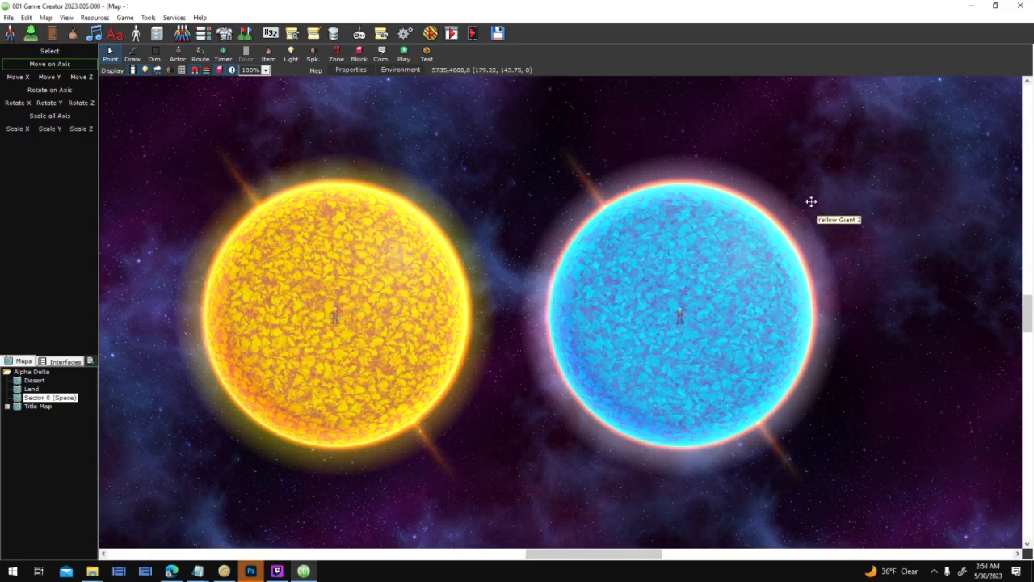
Tint the blue star's Atmosphere_Large accessory cyan (red 0, green 255, blue 255) and apply it on the map.
{"action": "double_click", "coordinate": [681, 316]}
{"action": "left_click", "coordinate": [504, 297]}
{"action": "left_click", "coordinate": [379, 189]}
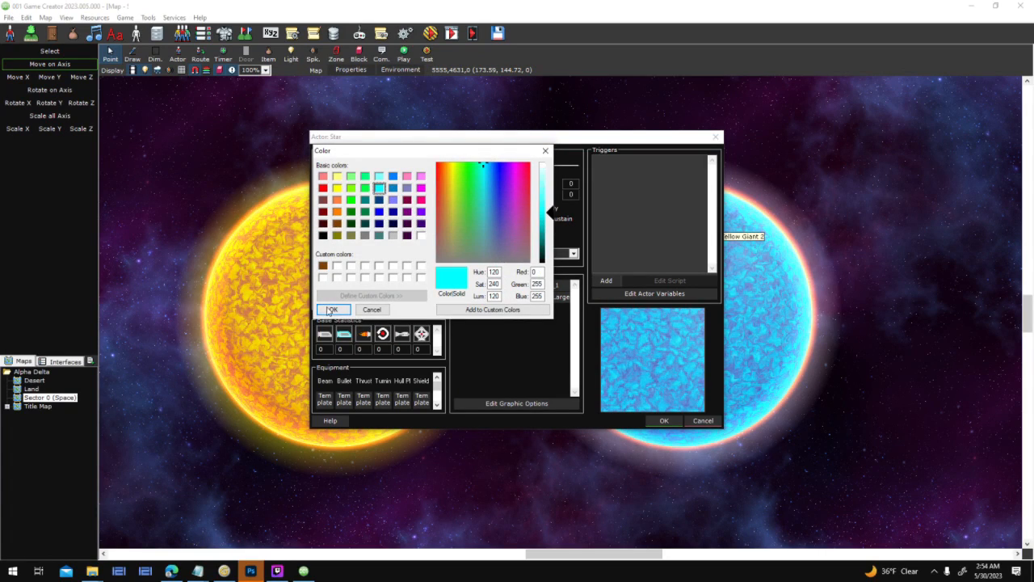
{"action": "left_click", "coordinate": [332, 309]}
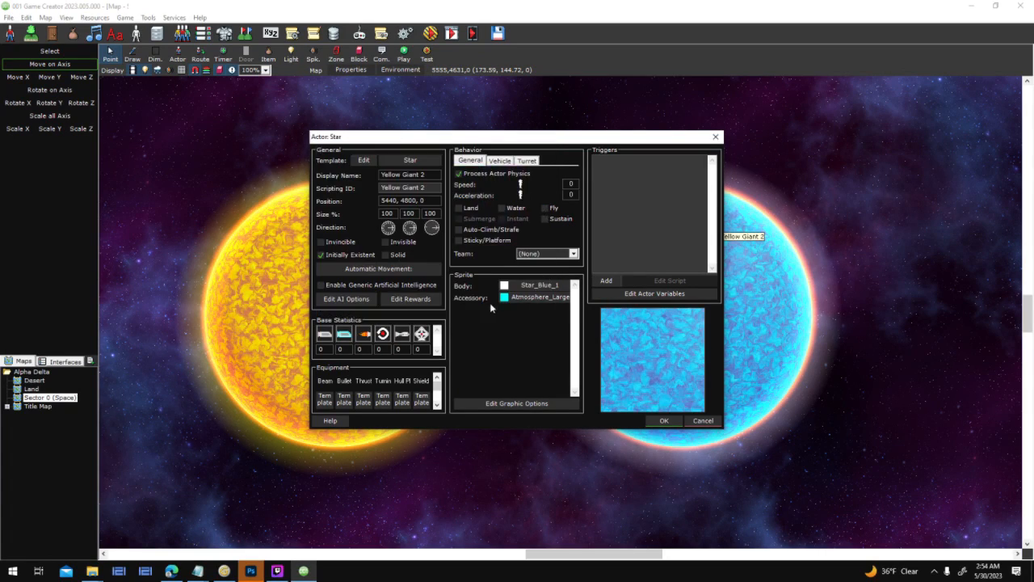
{"action": "left_click", "coordinate": [662, 421]}
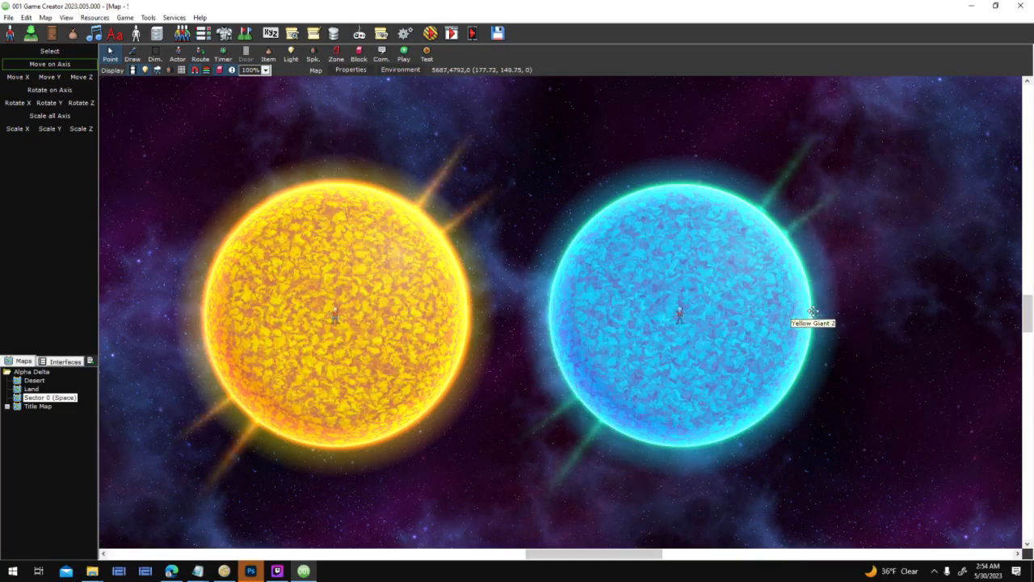
{"action": "left_click_drag", "start_coordinate": [856, 286], "coordinate": [797, 341]}
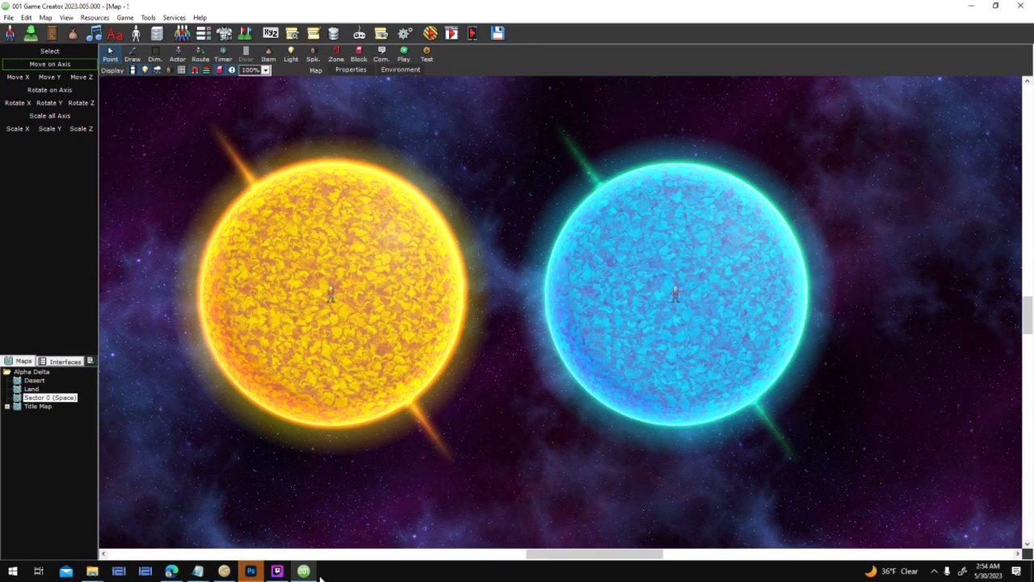
Switch to Photoshop, dismiss the What's new window, and create a 512 x 512 px document at 72 ppi.
{"action": "left_click", "coordinate": [250, 570]}
{"action": "left_click", "coordinate": [503, 211]}
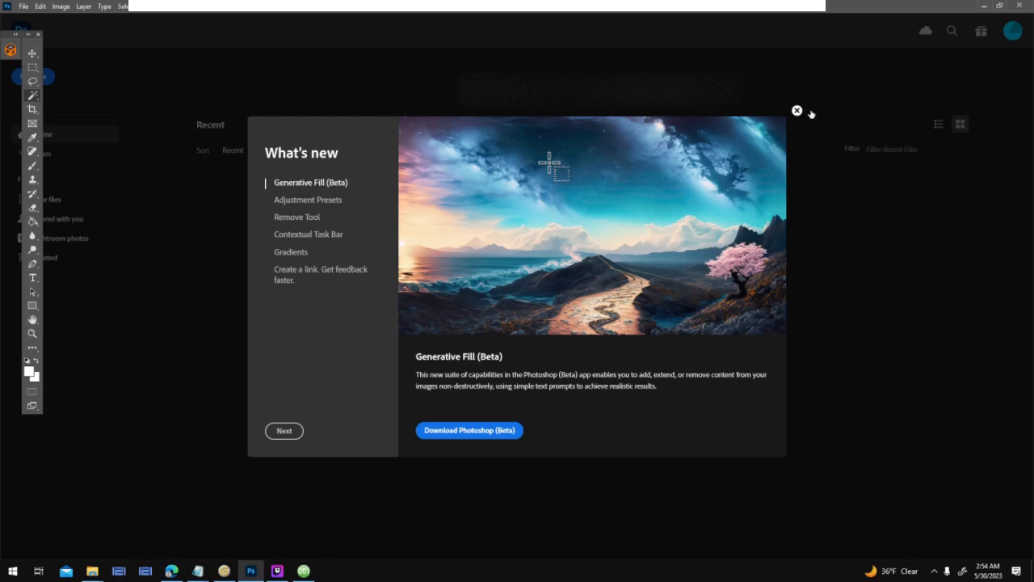
{"action": "left_click", "coordinate": [797, 110]}
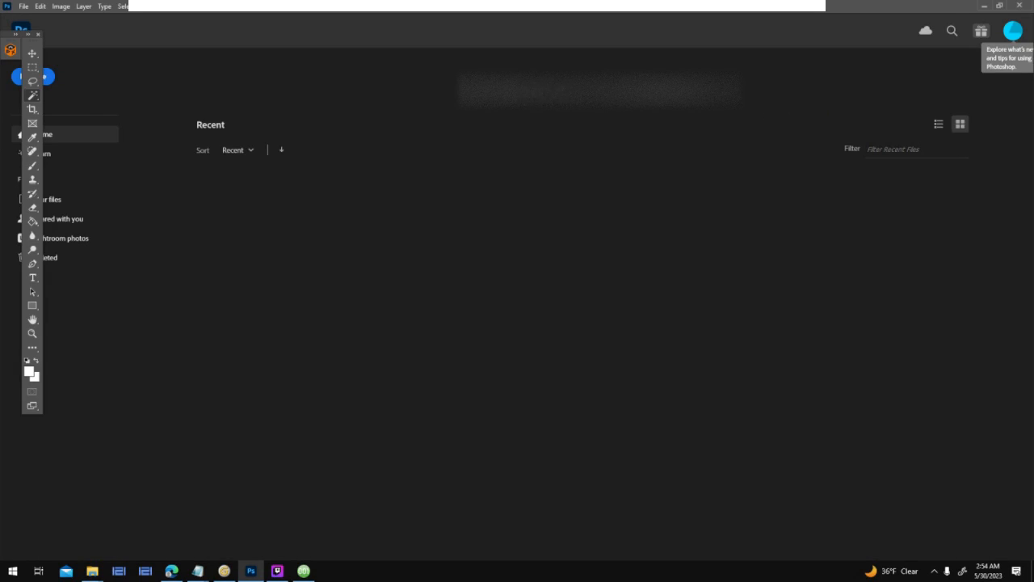
{"action": "left_click", "coordinate": [24, 6]}
{"action": "left_click", "coordinate": [36, 17]}
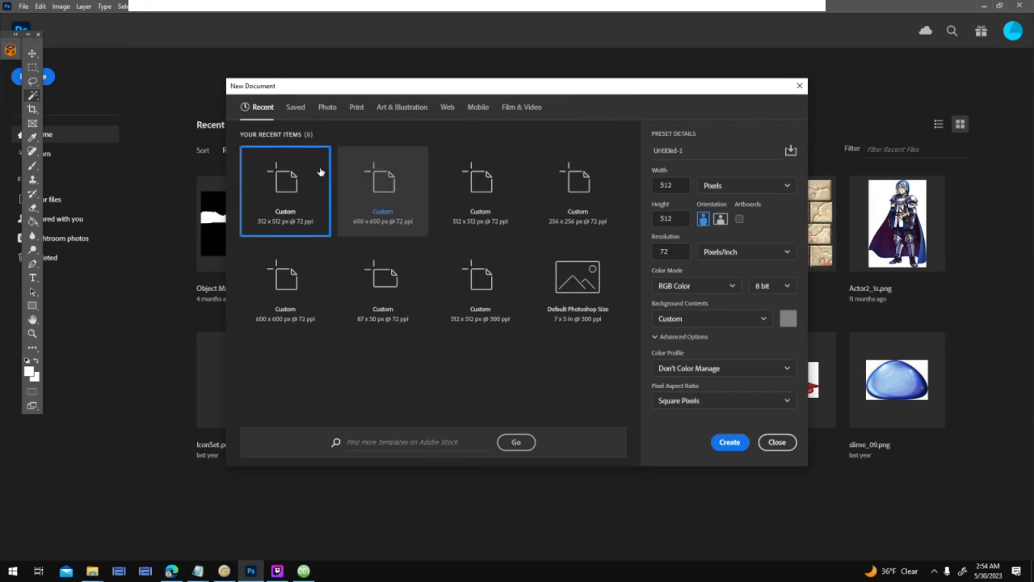
{"action": "left_click", "coordinate": [727, 441]}
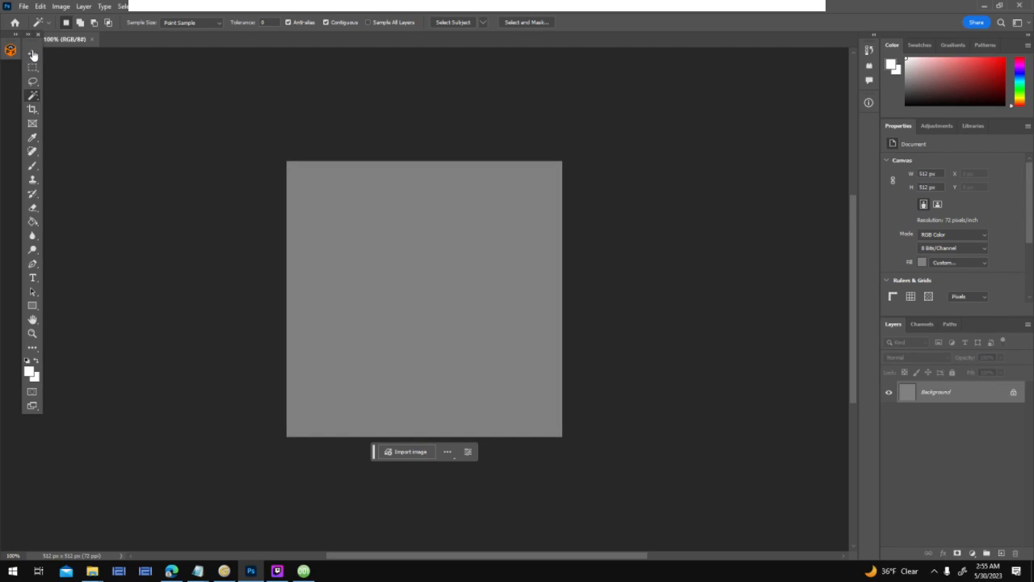
{"action": "left_click", "coordinate": [171, 6]}
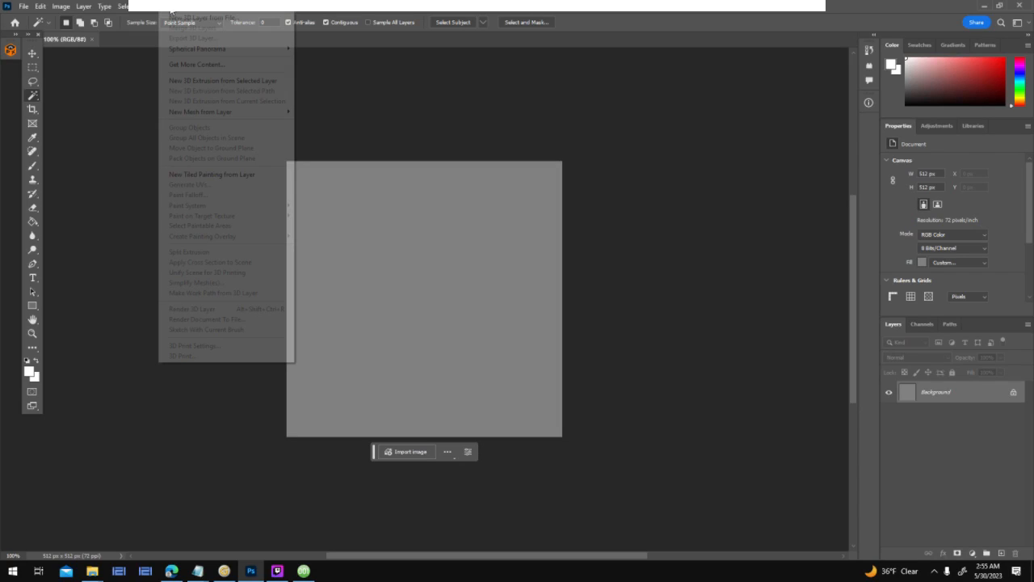
{"action": "left_click", "coordinate": [652, 138]}
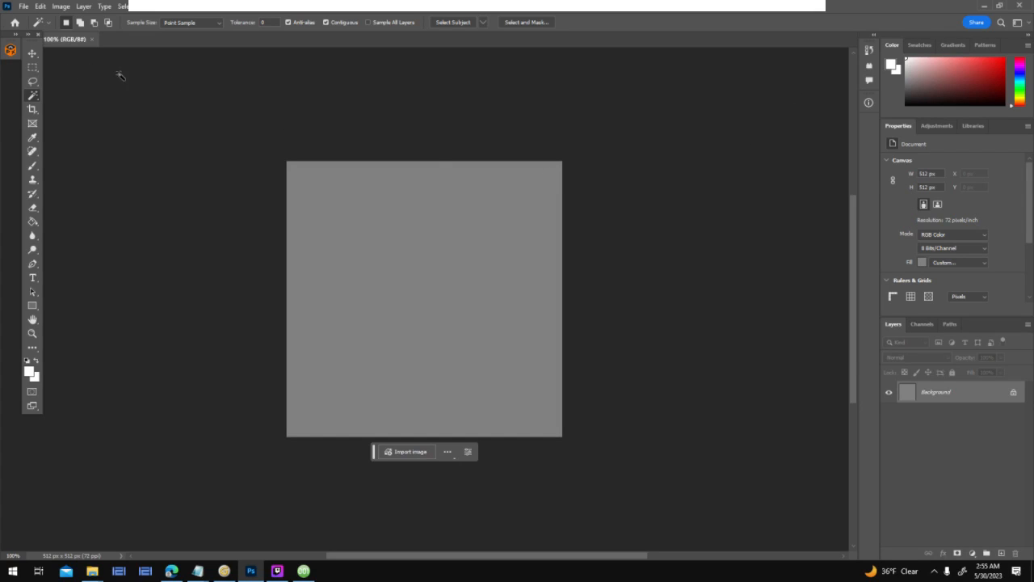
{"action": "right_click", "coordinate": [935, 394]}
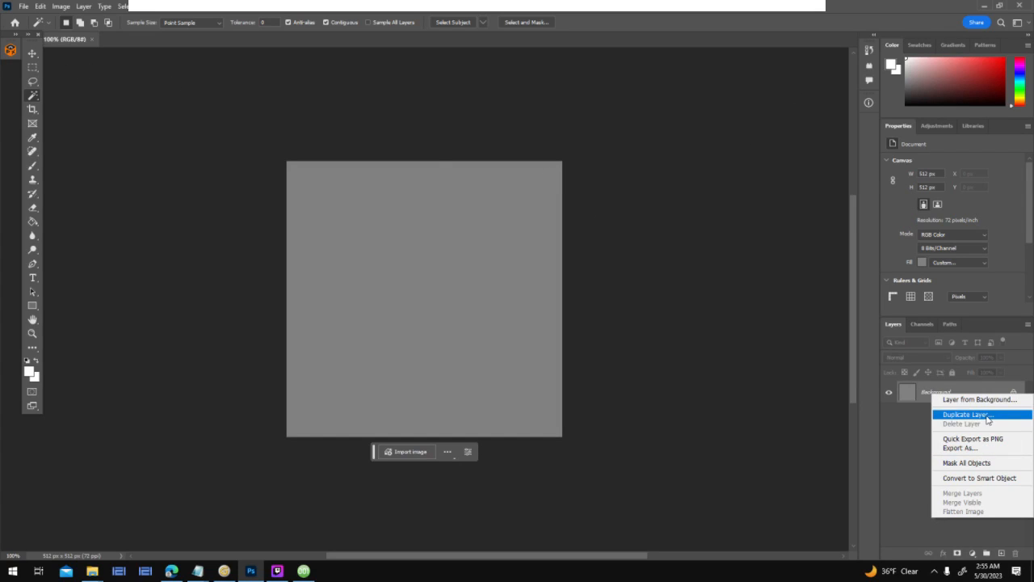
{"action": "left_click", "coordinate": [925, 453]}
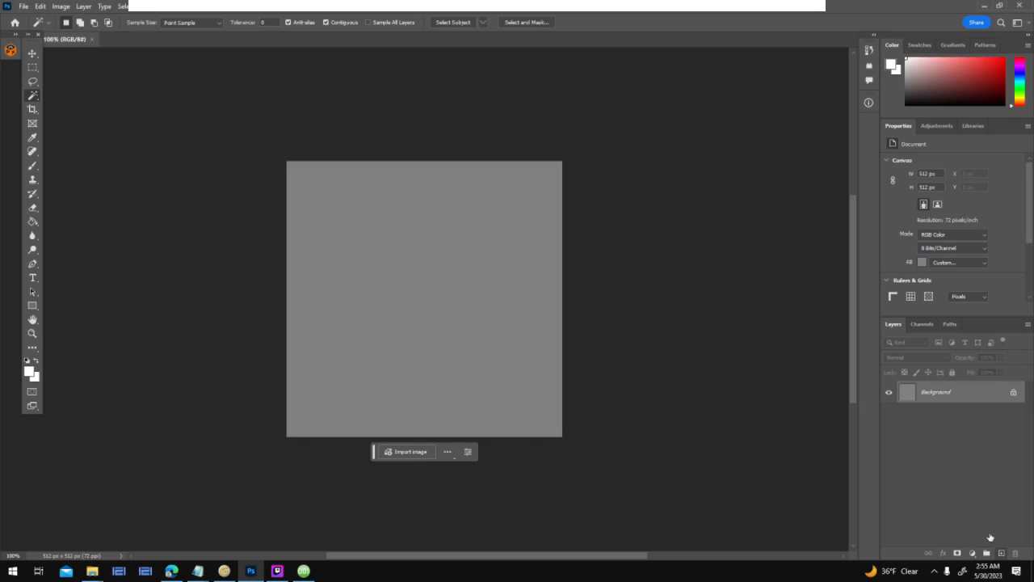
Replace the Background layer with a new transparent layer and hide the contextual task bar.
{"action": "left_click", "coordinate": [1001, 553]}
{"action": "right_click", "coordinate": [934, 412]}
{"action": "left_click", "coordinate": [985, 443]}
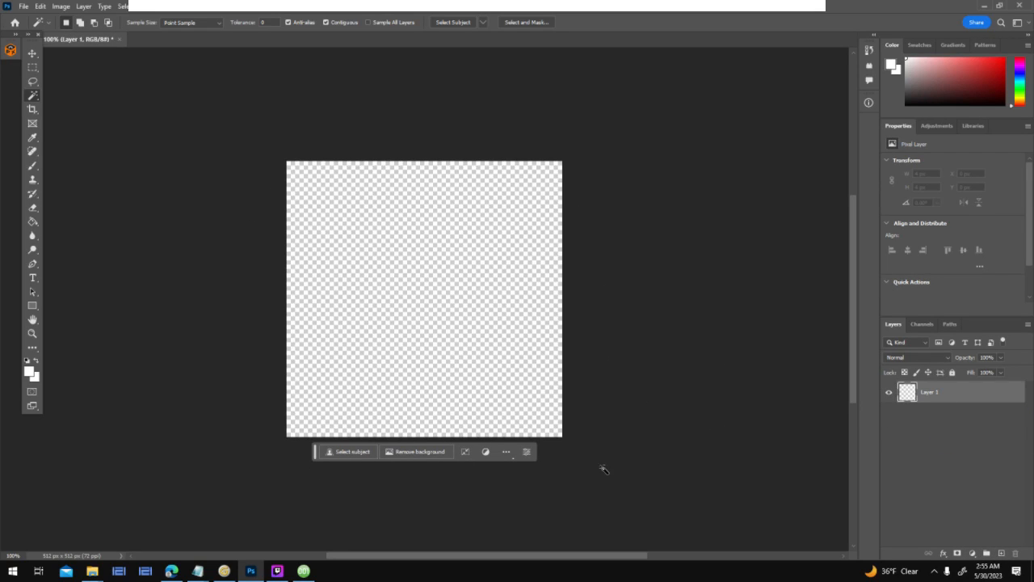
{"action": "left_click", "coordinate": [513, 454]}
{"action": "left_click", "coordinate": [527, 467]}
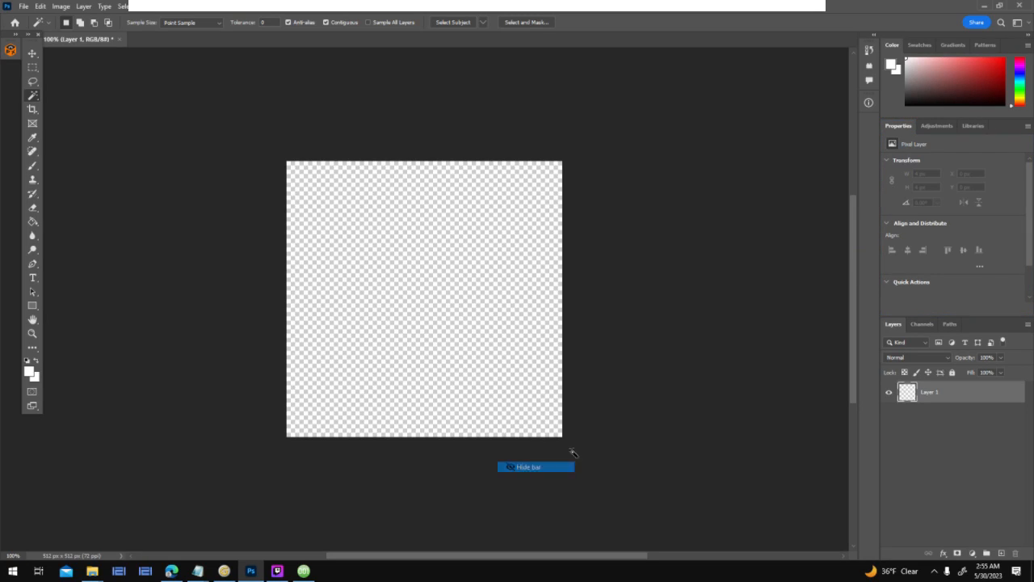
Open the Flaming Pear SolarCell filter on the empty layer and save its current settings as SolarCell settings.q4q.
{"action": "left_click", "coordinate": [216, 10]}
{"action": "mouse_move", "coordinate": [159, 12]}
{"action": "mouse_move", "coordinate": [253, 266]}
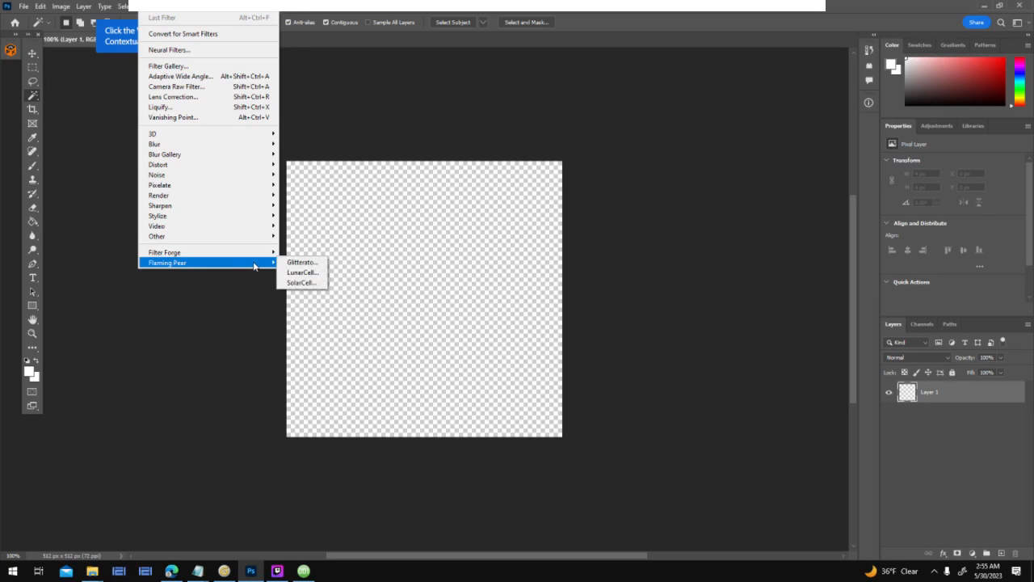
{"action": "left_click", "coordinate": [316, 282]}
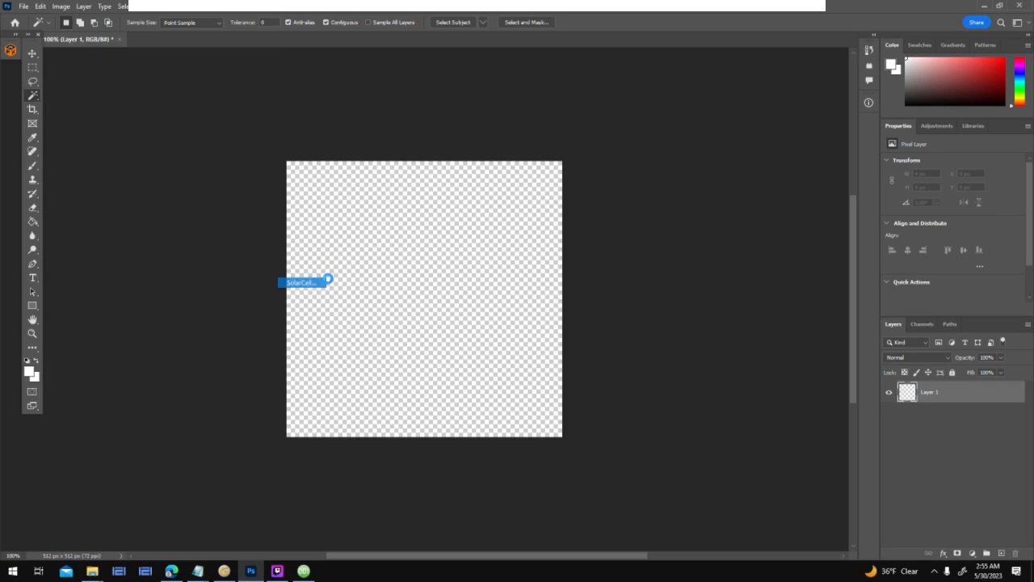
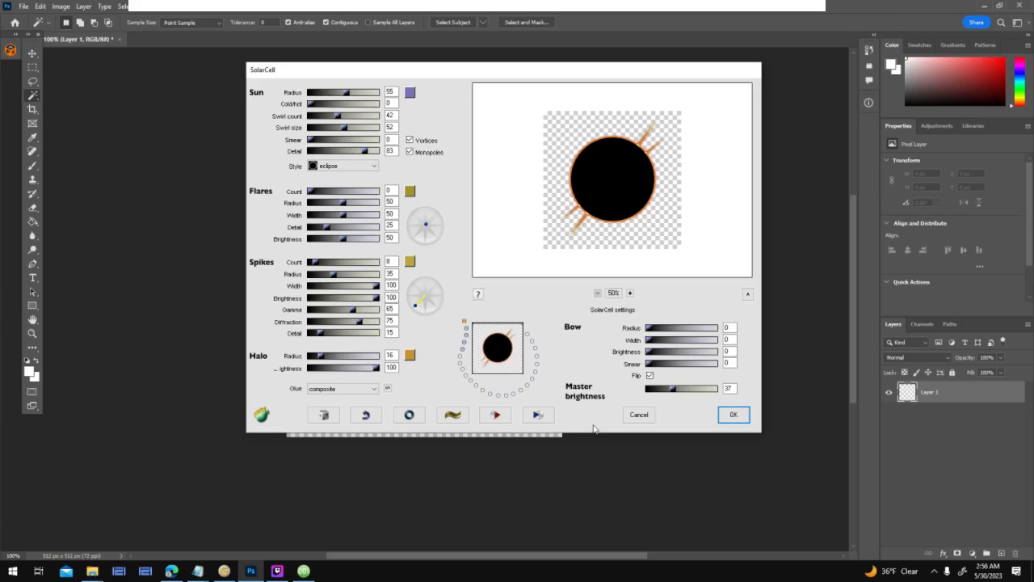
{"action": "left_click", "coordinate": [538, 415]}
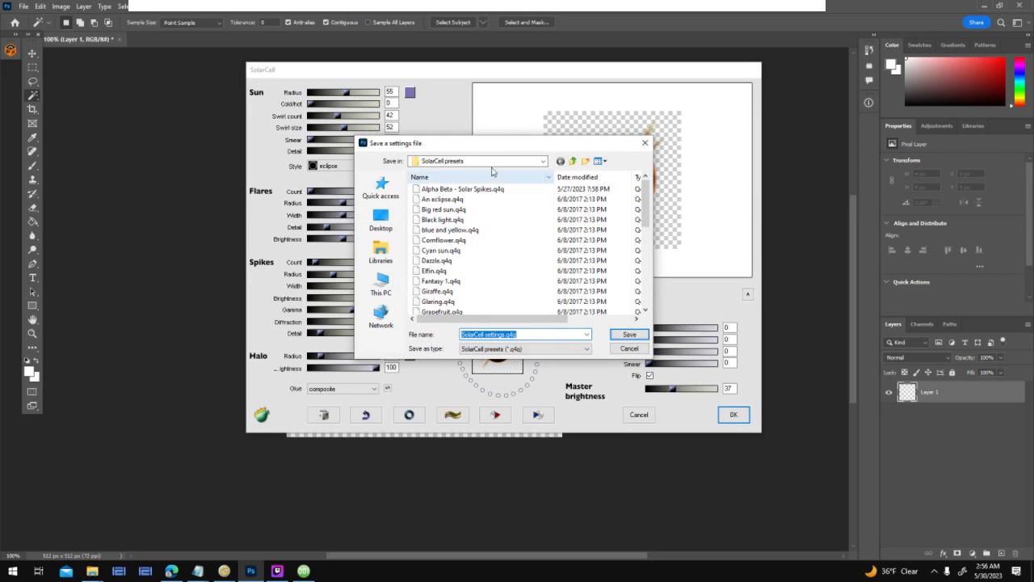
{"action": "left_click_drag", "start_coordinate": [388, 143], "coordinate": [197, 110]}
{"action": "left_click", "coordinate": [450, 316]}
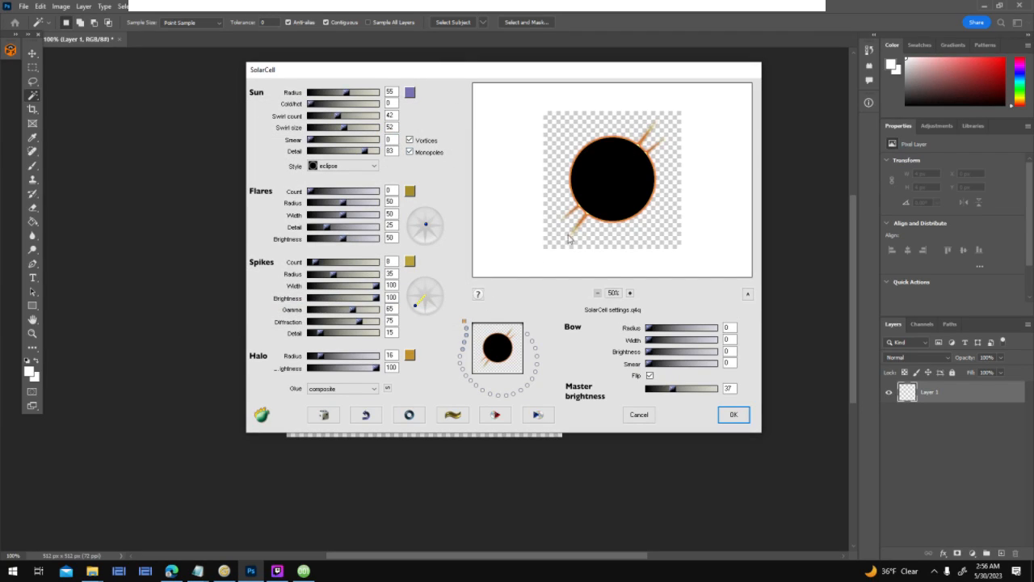
Recall the stored eclipse look with eight spikes and save it over the Alpha Beta - Solar Spikes.q4q preset.
{"action": "left_click", "coordinate": [462, 356]}
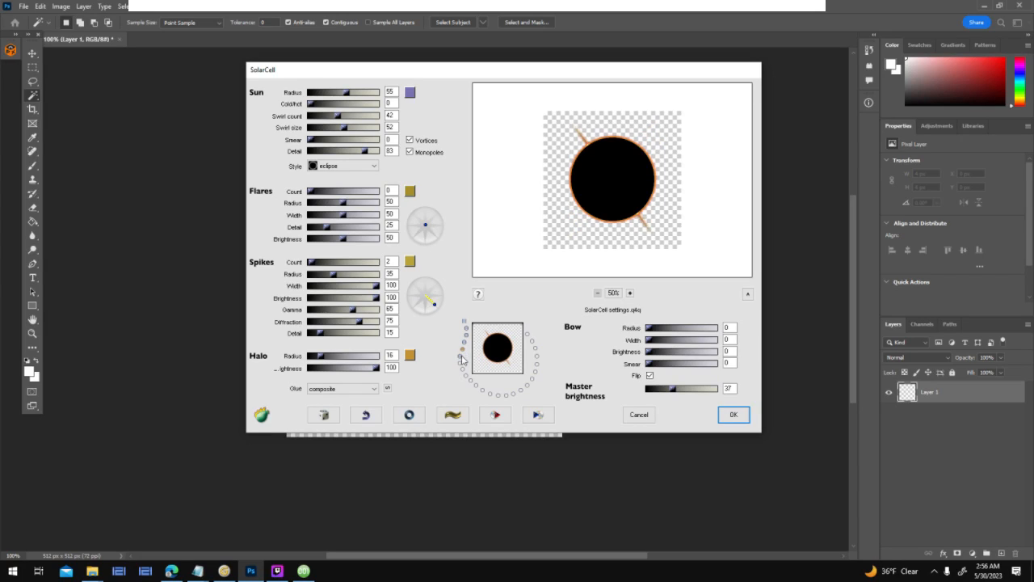
{"action": "left_click", "coordinate": [462, 358]}
{"action": "left_click", "coordinate": [538, 414]}
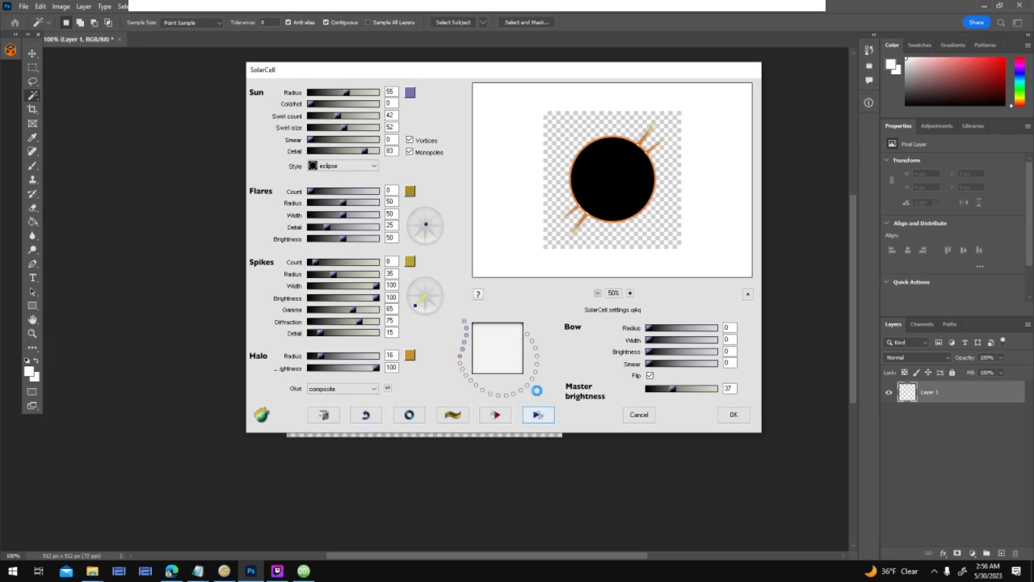
{"action": "double_click", "coordinate": [508, 189]}
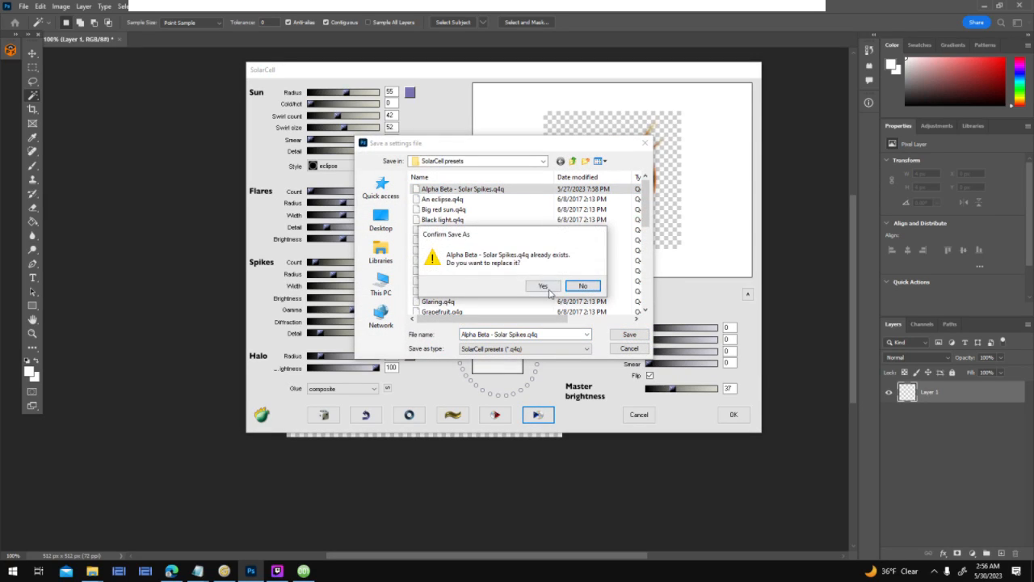
{"action": "left_click", "coordinate": [540, 286]}
Recall the stored blue sun settings and try swirl counts of 60 and 45.
{"action": "left_click", "coordinate": [463, 348]}
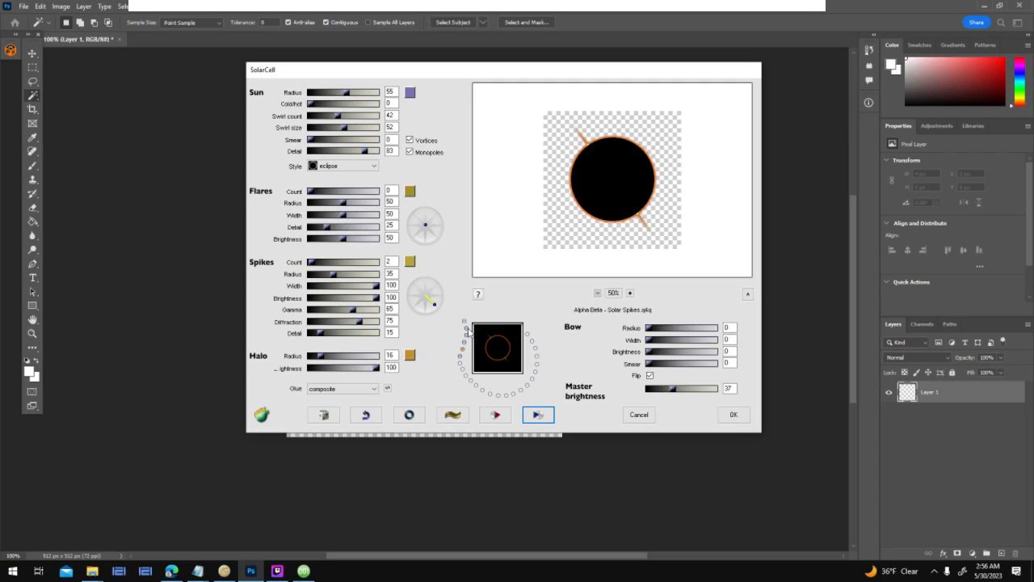
{"action": "left_click", "coordinate": [466, 330]}
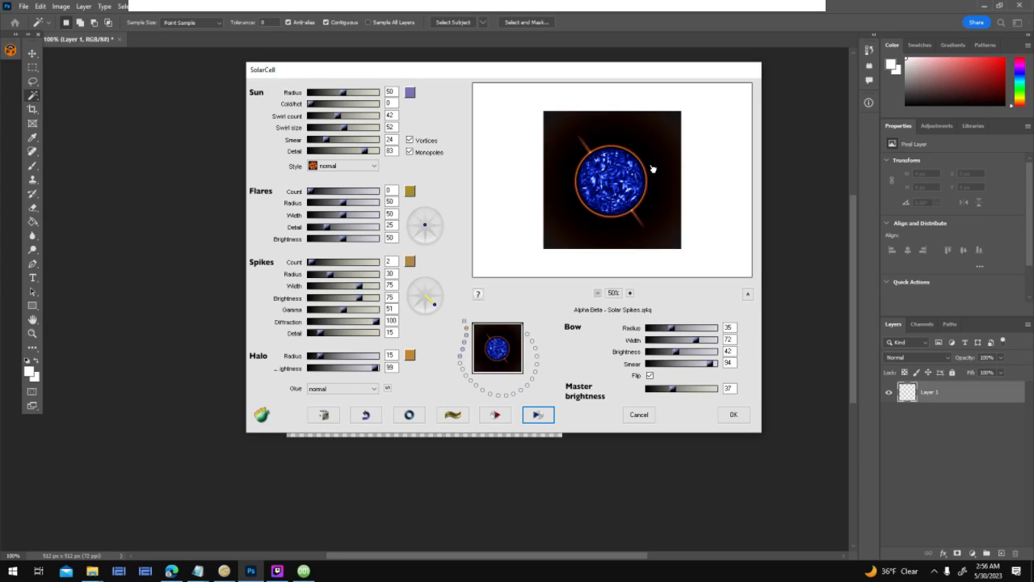
{"action": "left_click", "coordinate": [350, 116]}
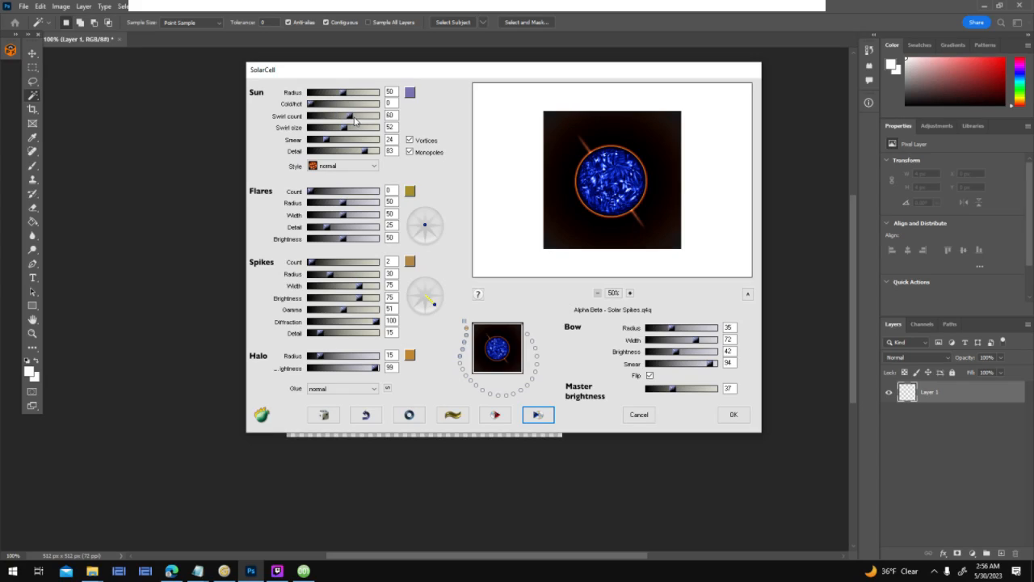
{"action": "mouse_move", "coordinate": [357, 120]}
{"action": "left_mouse_down"}
{"action": "mouse_move", "coordinate": [330, 118]}
{"action": "mouse_move", "coordinate": [346, 114]}
{"action": "left_mouse_up"}
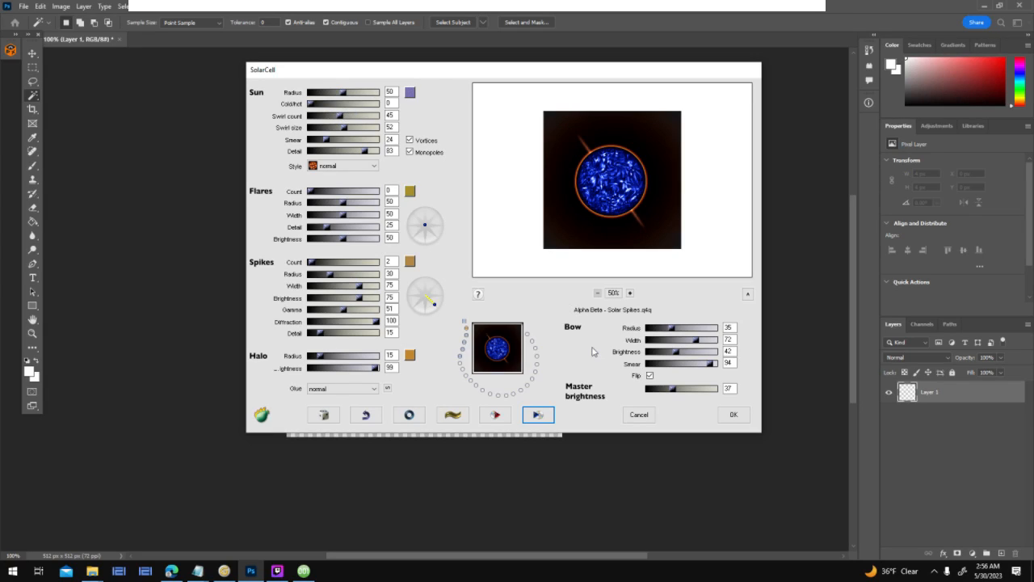
Try a random variation of the eight-spike eclipse, and recall the stored two-spike eclipse settings.
{"action": "left_click", "coordinate": [462, 348]}
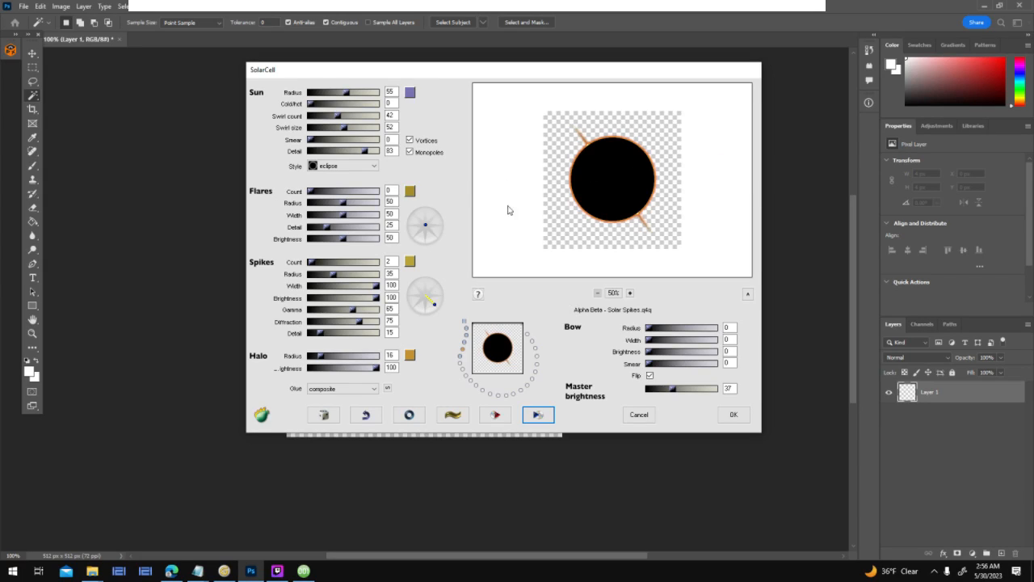
{"action": "left_click", "coordinate": [460, 356]}
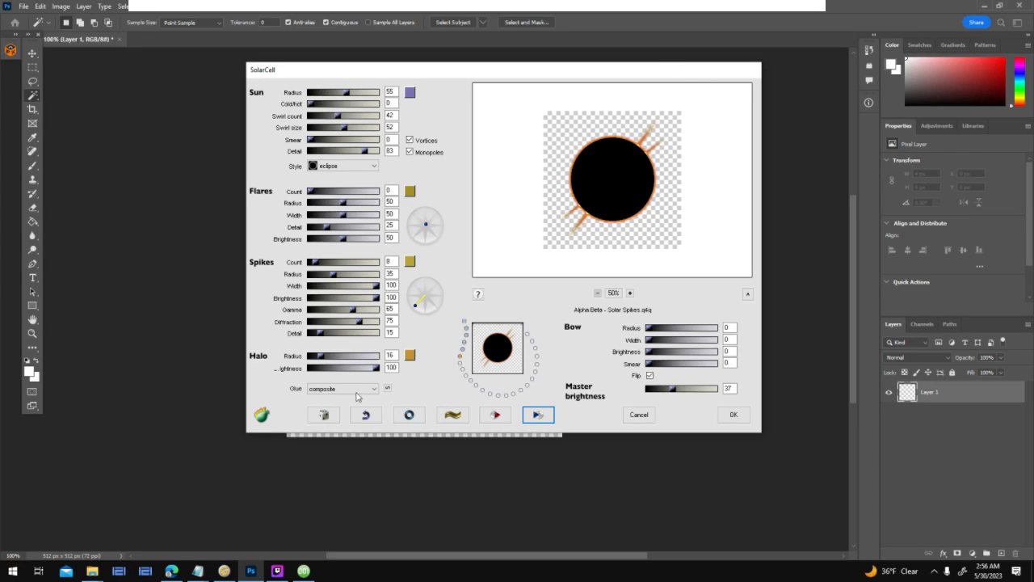
{"action": "left_click", "coordinate": [414, 415]}
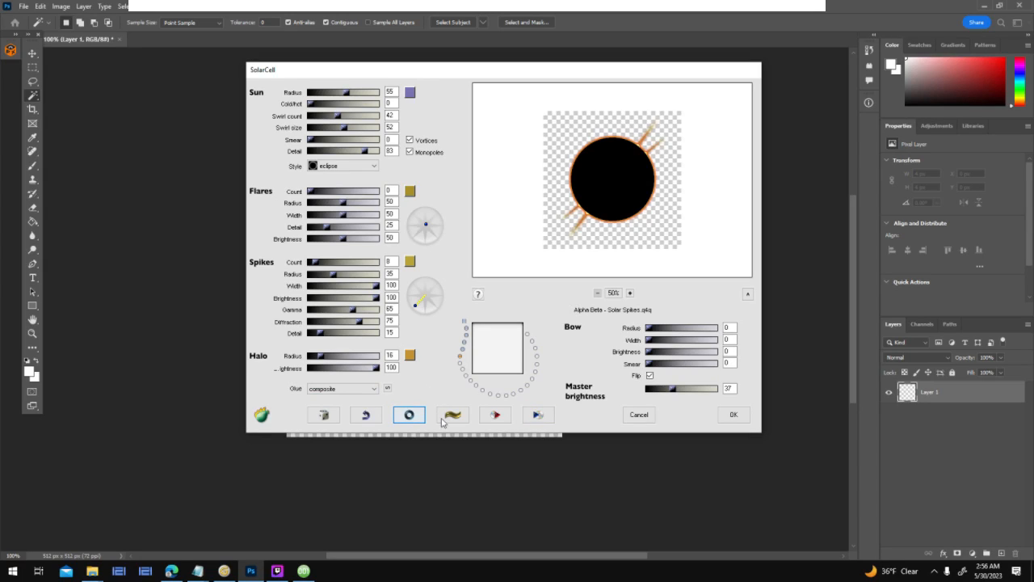
{"action": "left_click", "coordinate": [451, 416]}
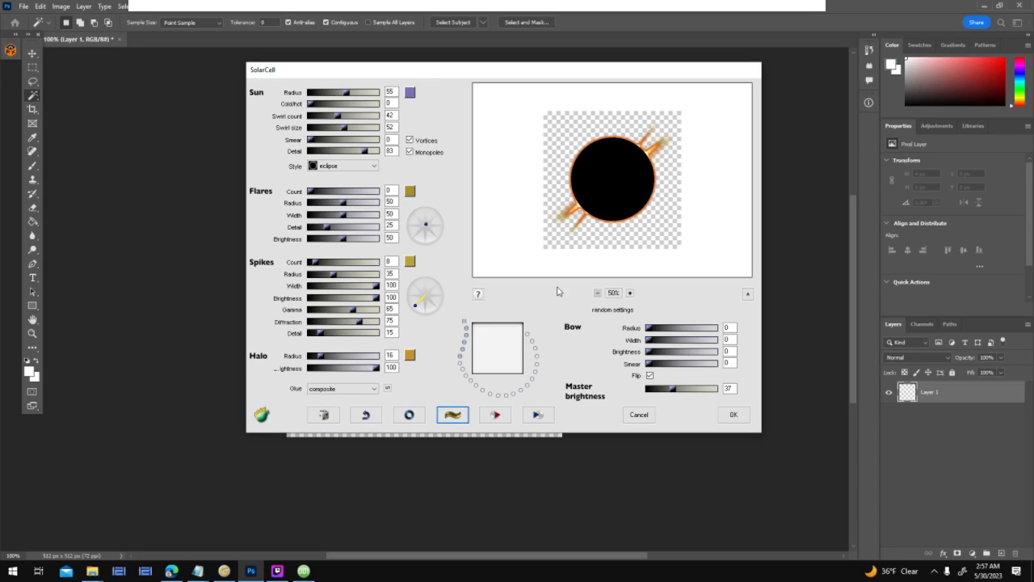
{"action": "left_click", "coordinate": [461, 357]}
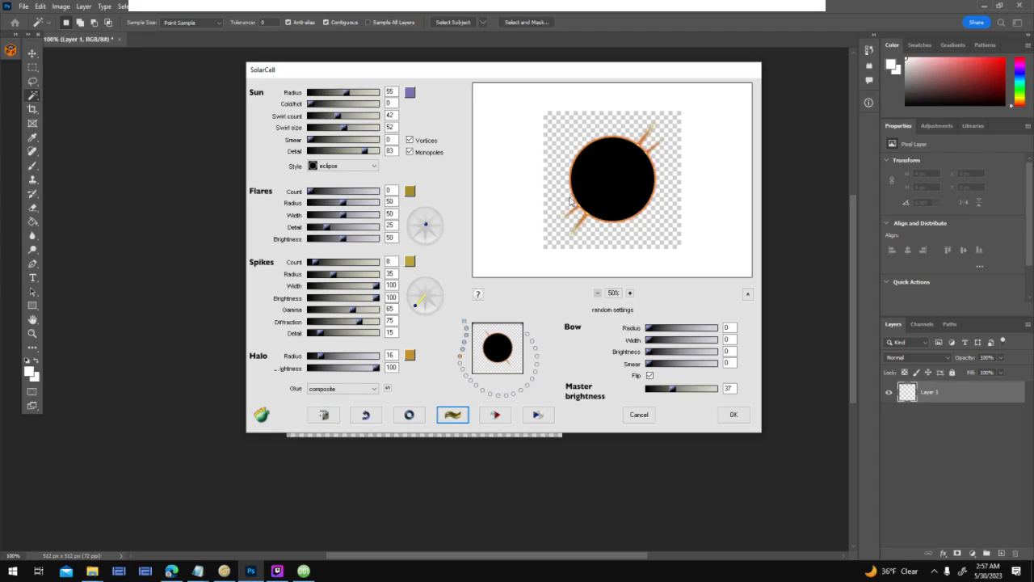
{"action": "left_click", "coordinate": [463, 352]}
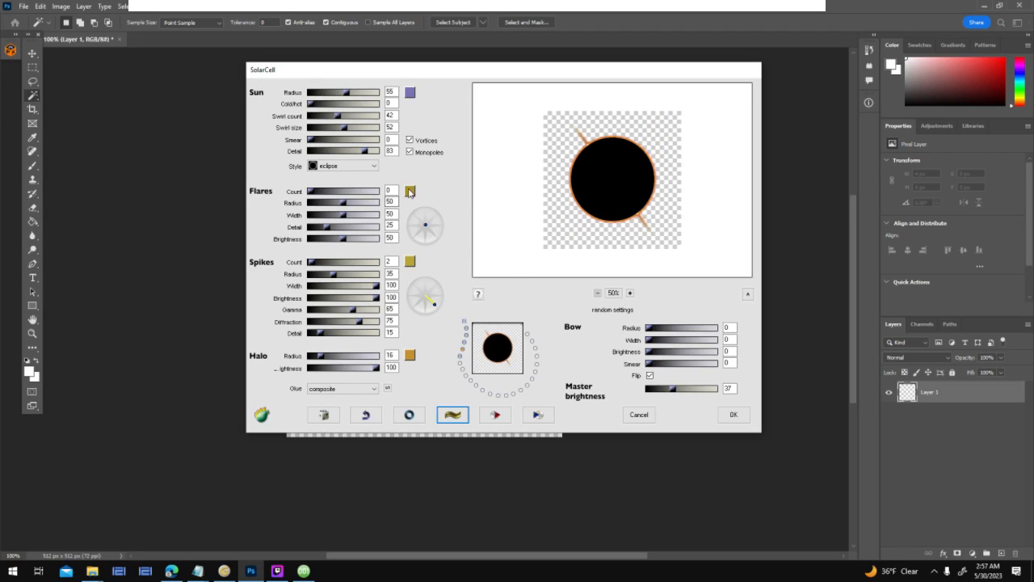
{"action": "left_click", "coordinate": [409, 261]}
{"action": "left_click_drag", "start_coordinate": [570, 104], "coordinate": [892, 188]}
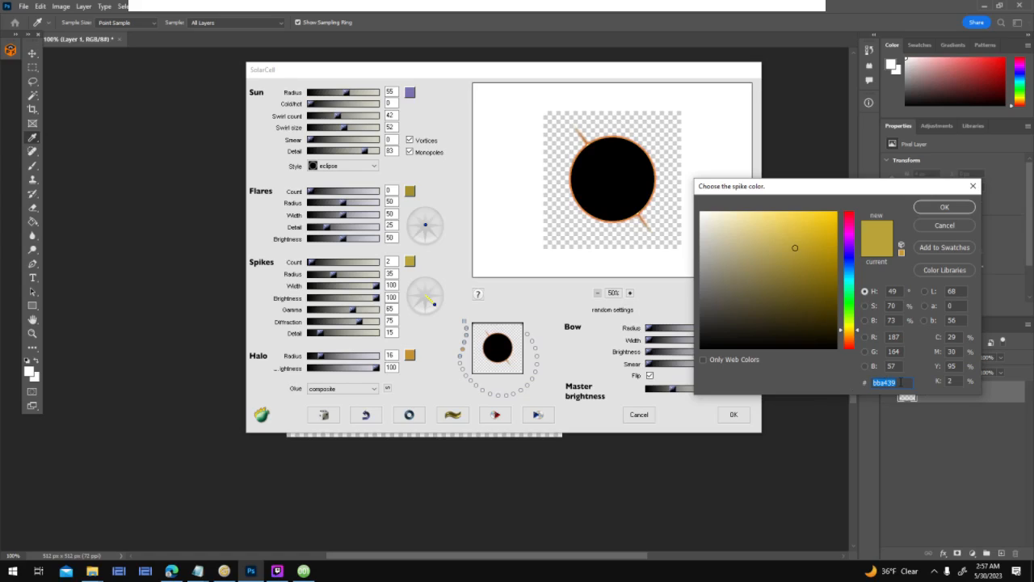
{"action": "left_click", "coordinate": [945, 225]}
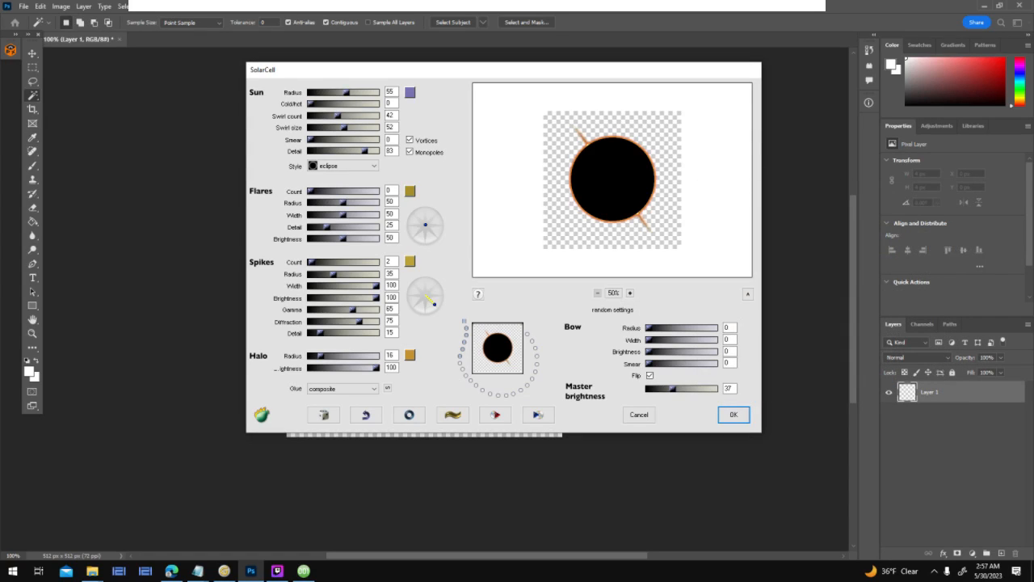
Recolor the eclipse halo blue, first with hex 2f2fc3 and finally with hex 2f59c3.
{"action": "left_click", "coordinate": [409, 355]}
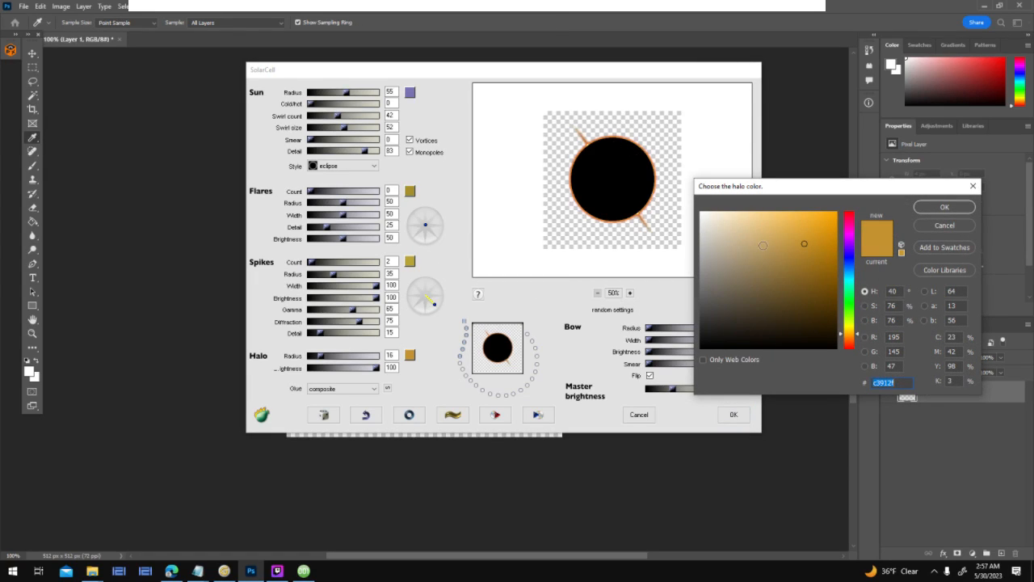
{"action": "left_click_drag", "start_coordinate": [858, 335], "coordinate": [861, 257]}
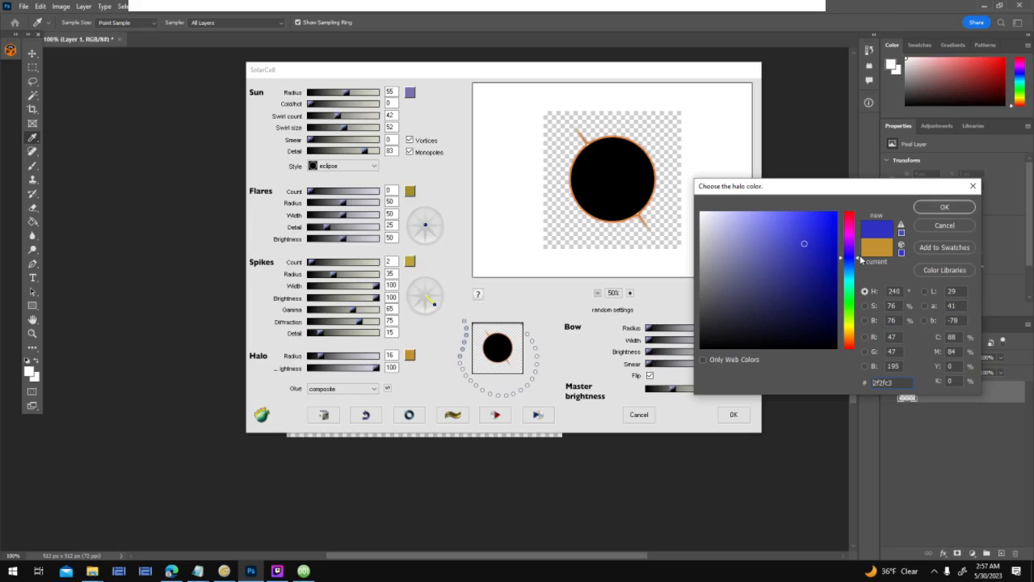
{"action": "left_click", "coordinate": [943, 207]}
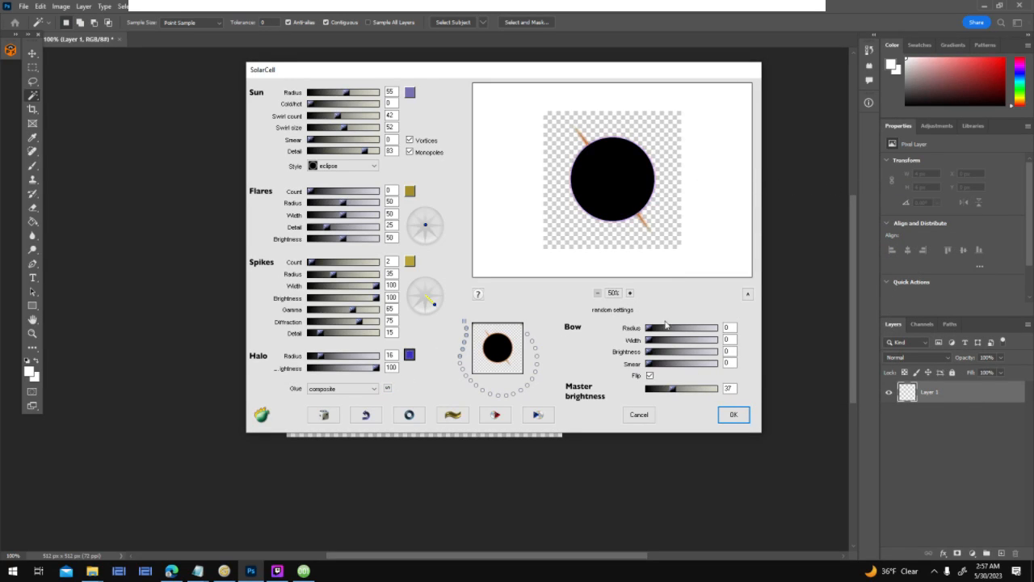
{"action": "left_click", "coordinate": [409, 356]}
{"action": "left_click_drag", "start_coordinate": [841, 257], "coordinate": [854, 258]}
{"action": "left_click", "coordinate": [932, 209]}
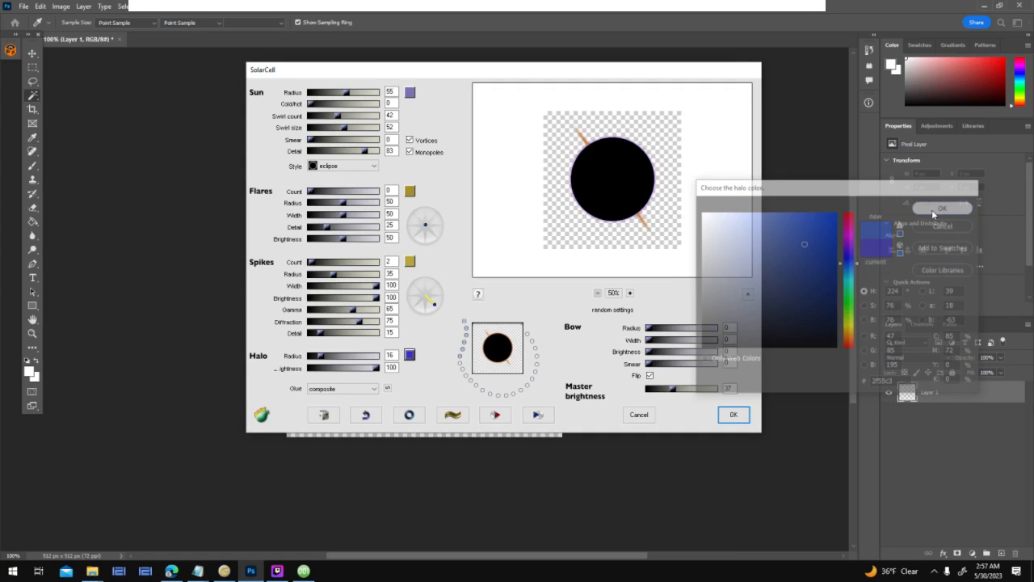
Set the spike color of the eclipse to blue (hex 3967bb).
{"action": "left_click", "coordinate": [410, 261]}
{"action": "left_click_drag", "start_coordinate": [858, 332], "coordinate": [861, 268]}
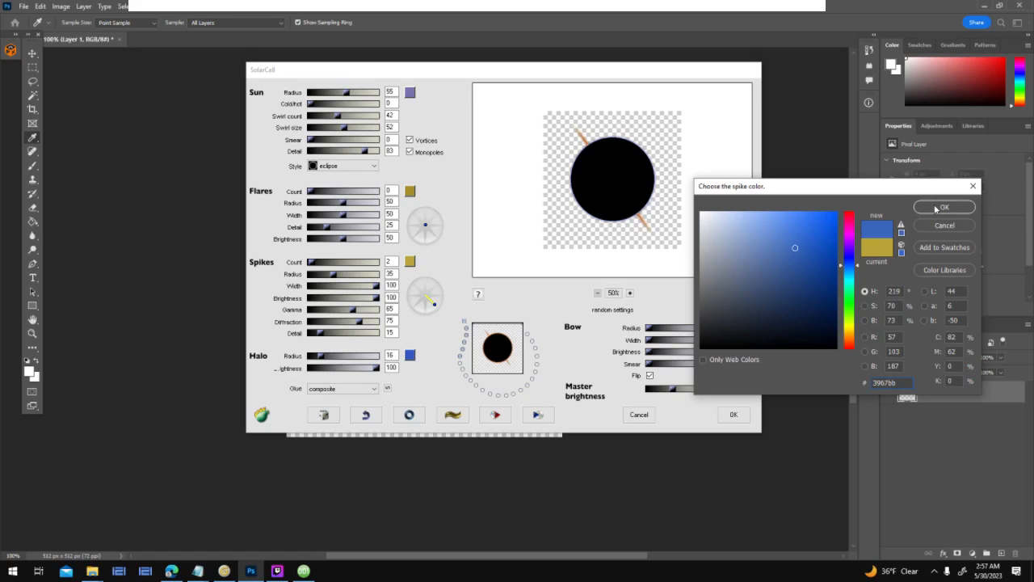
{"action": "left_click", "coordinate": [936, 208]}
Shift the halo color to a deeper blue (hex 2f36c3), keeping the flare count at 0.
{"action": "left_click", "coordinate": [410, 355]}
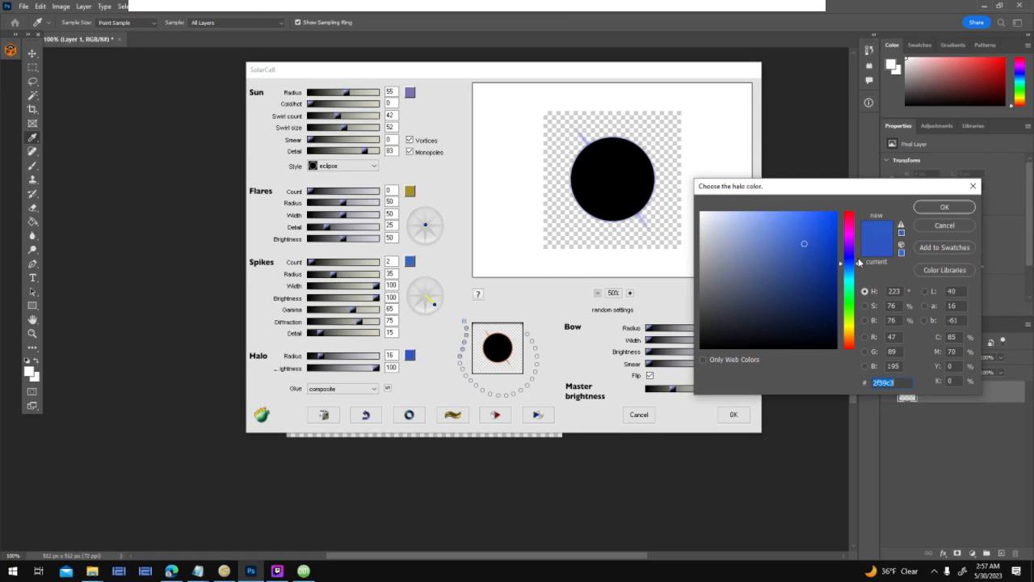
{"action": "left_click_drag", "start_coordinate": [859, 268], "coordinate": [859, 264]}
{"action": "left_click", "coordinate": [944, 207]}
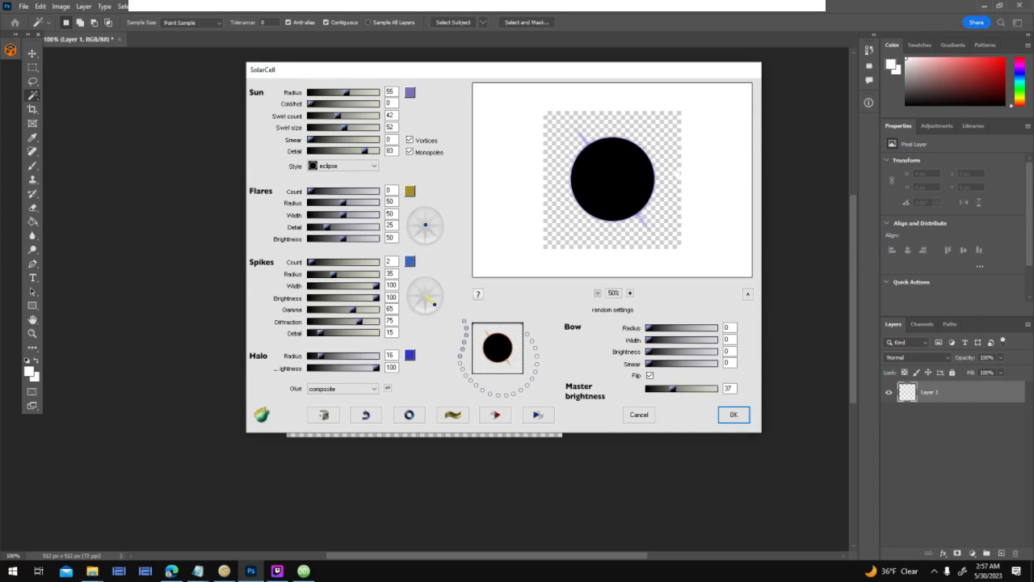
{"action": "mouse_move", "coordinate": [309, 194]}
{"action": "left_mouse_down"}
{"action": "mouse_move", "coordinate": [378, 194]}
{"action": "mouse_move", "coordinate": [275, 196]}
{"action": "mouse_move", "coordinate": [324, 192]}
{"action": "mouse_move", "coordinate": [307, 195]}
{"action": "left_mouse_up"}
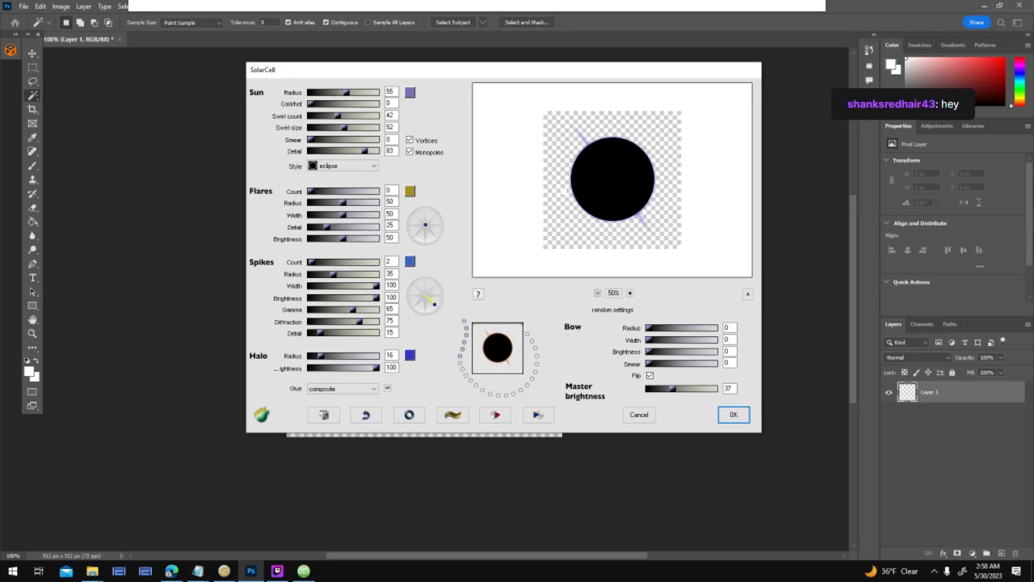
Enlarge the SolarCell preview to 100% and try a halo radius of 18 before returning it to 16.
{"action": "left_click", "coordinate": [223, 570]}
{"action": "left_click", "coordinate": [224, 571]}
{"action": "left_click", "coordinate": [630, 292]}
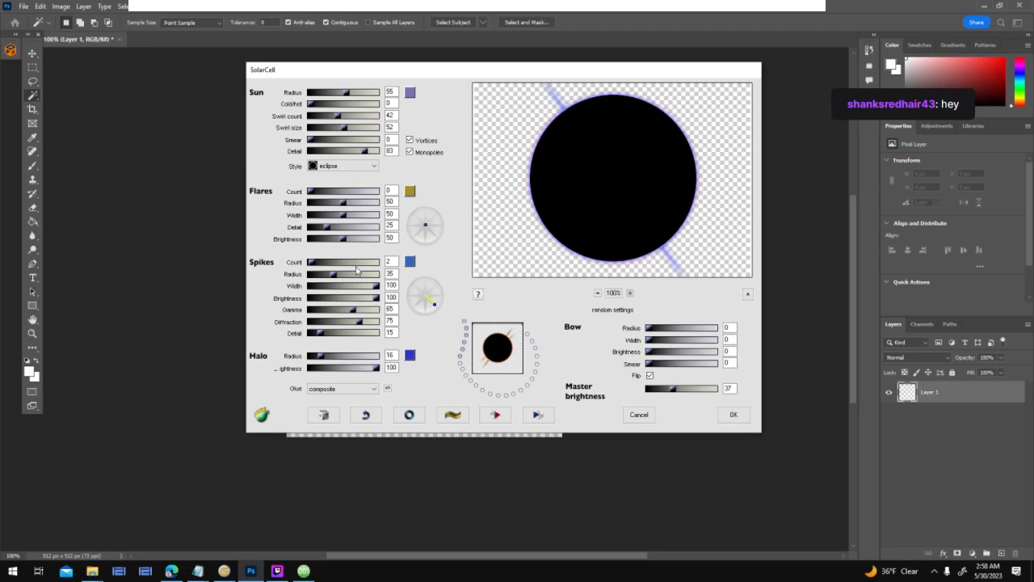
{"action": "left_click_drag", "start_coordinate": [394, 355], "coordinate": [389, 362]}
{"action": "type", "text": "8"}
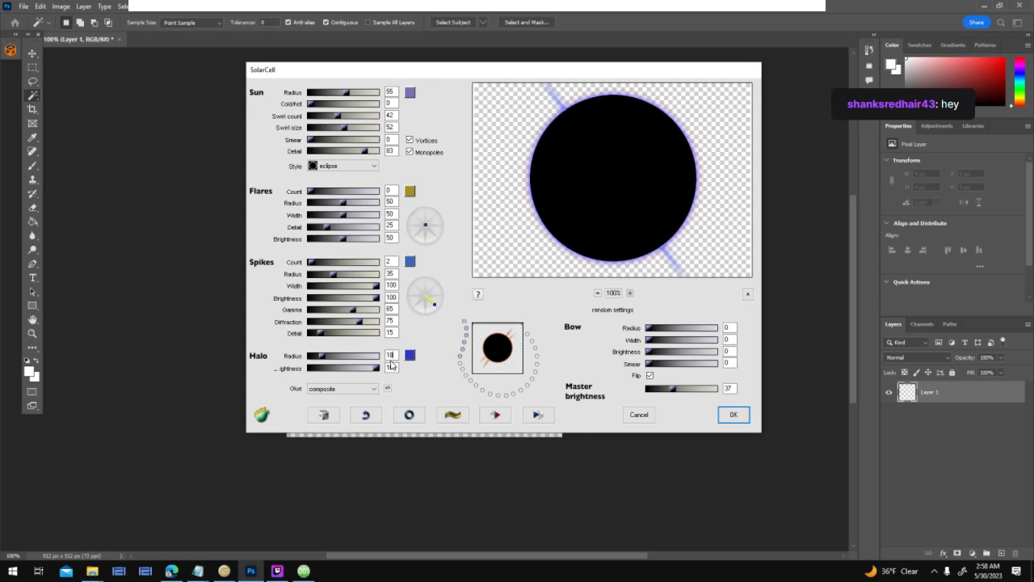
{"action": "type", "text": "6"}
{"action": "key", "text": "shift+Tab"}
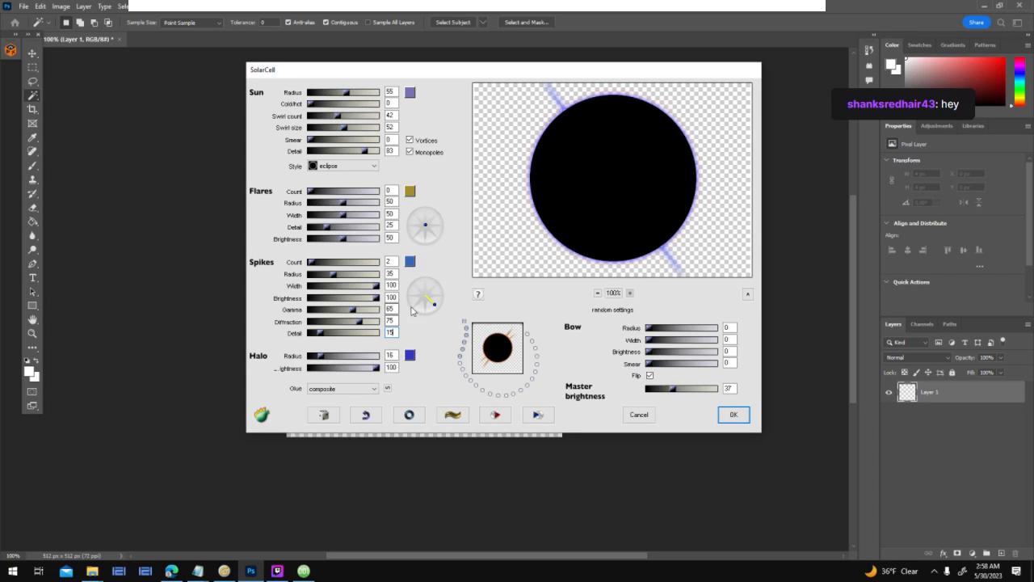
Recolor the eclipse halo teal, first with hex 2fbec3 and finally with the darker hex 1f979b.
{"action": "left_click", "coordinate": [410, 355]}
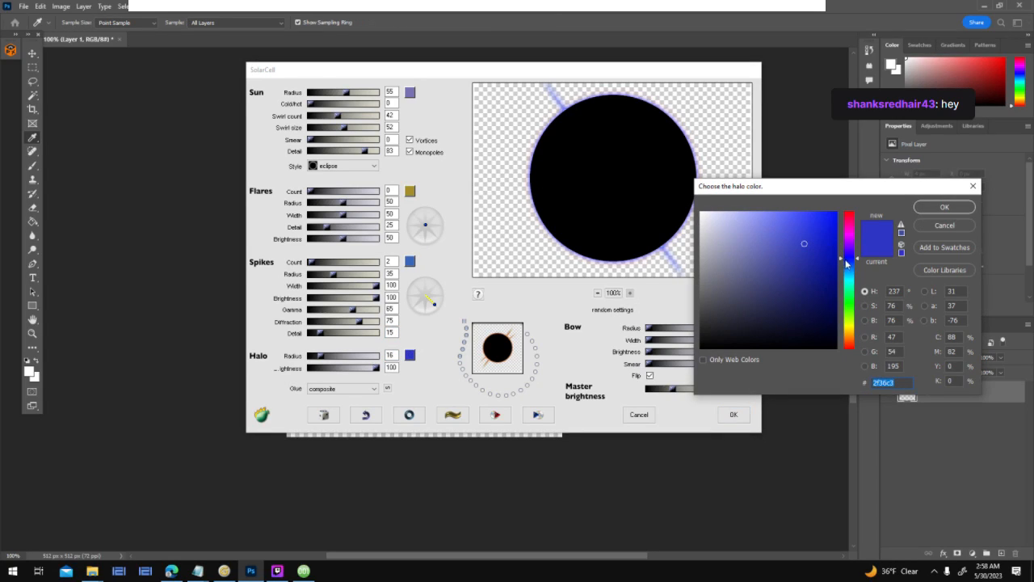
{"action": "left_click", "coordinate": [859, 276]}
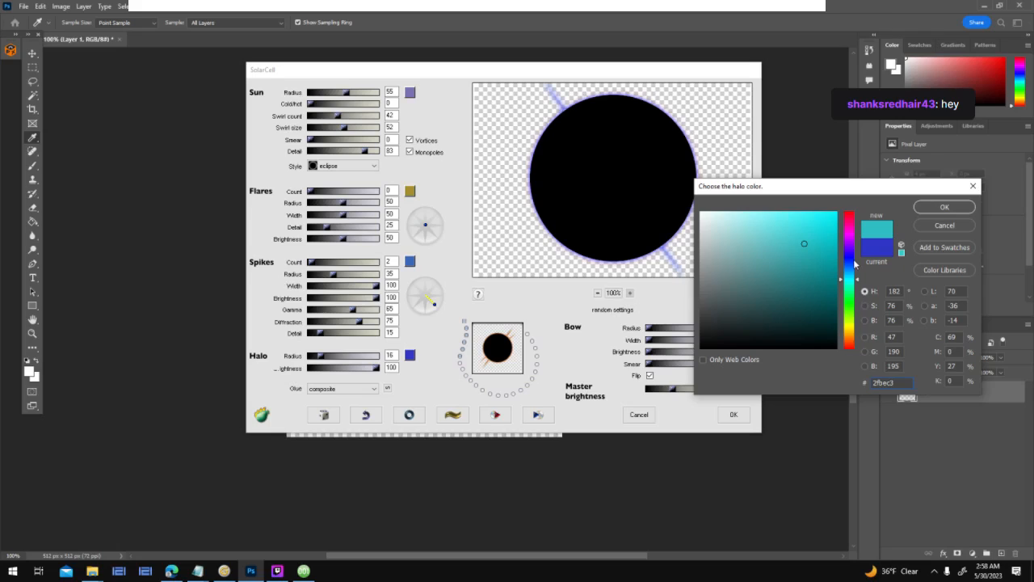
{"action": "left_click", "coordinate": [934, 207]}
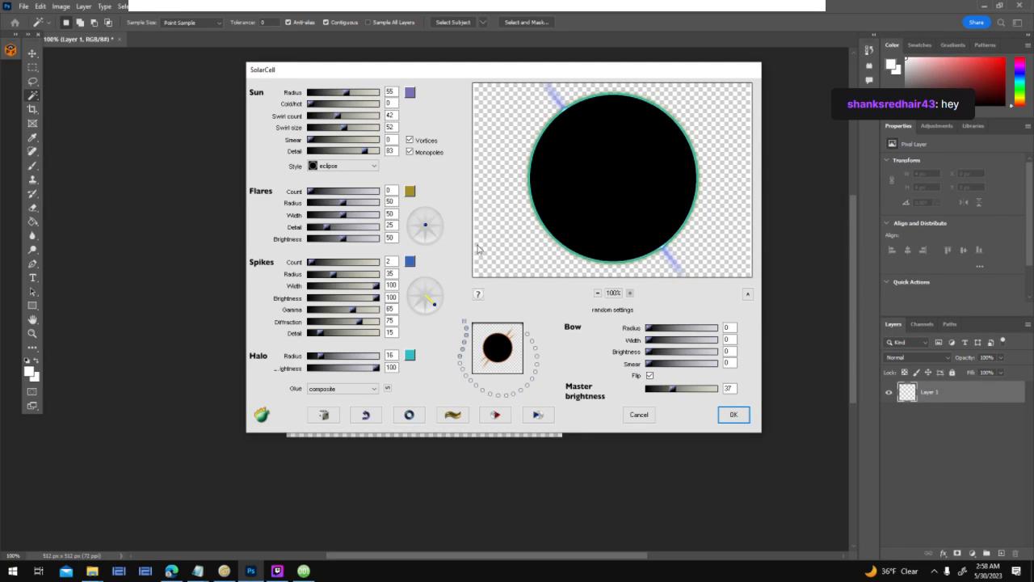
{"action": "left_click", "coordinate": [411, 356]}
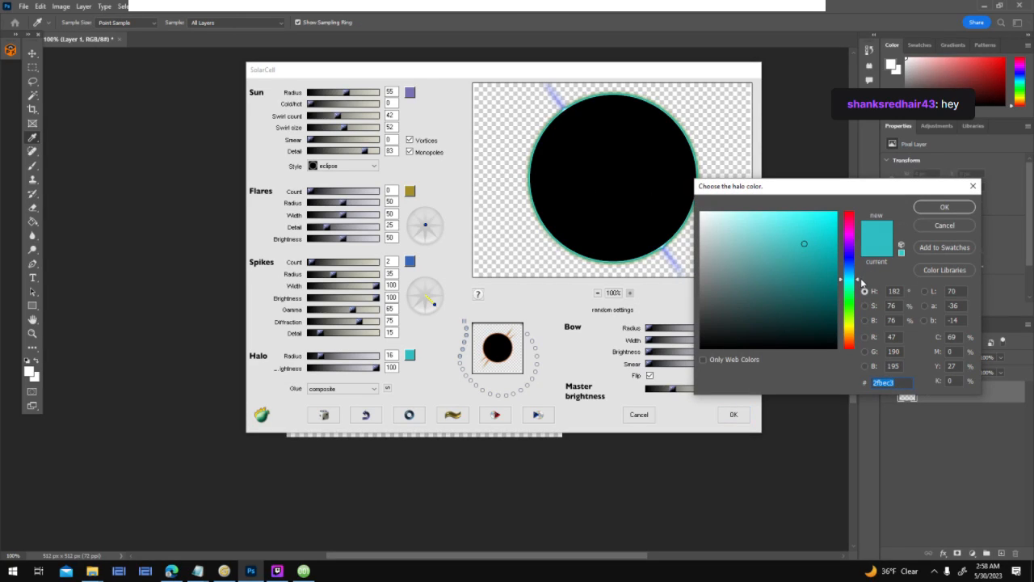
{"action": "left_click_drag", "start_coordinate": [805, 247], "coordinate": [811, 265]}
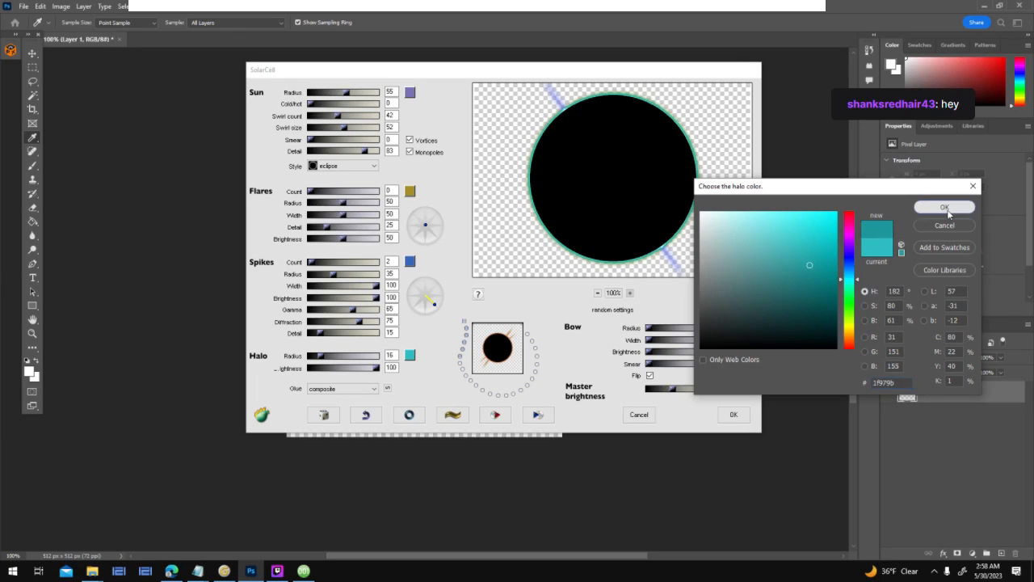
{"action": "left_click", "coordinate": [944, 208]}
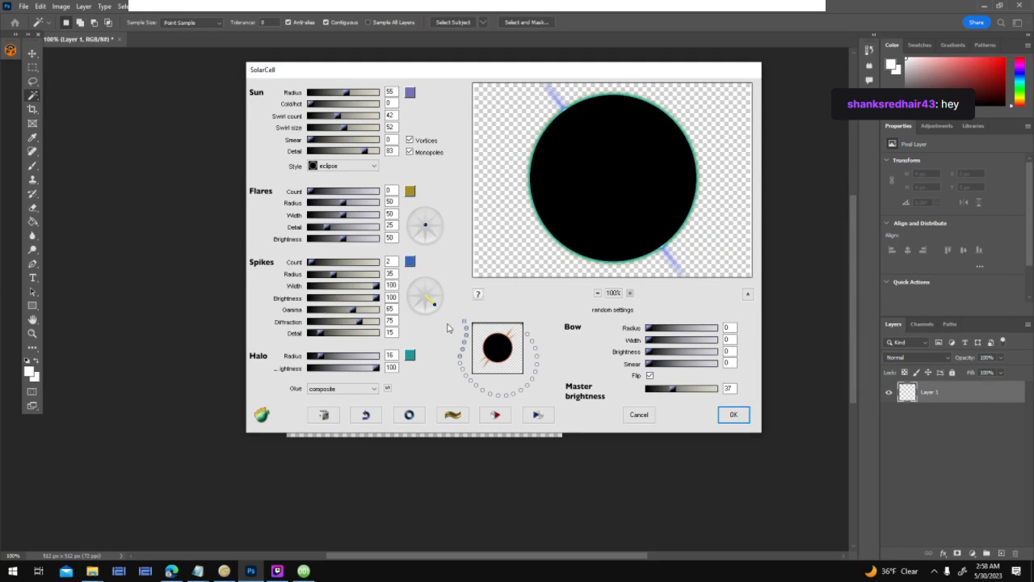
Shift the spike color of the eclipse toward cyan in two passes, ending on hex 3cc4d0.
{"action": "left_click", "coordinate": [411, 261]}
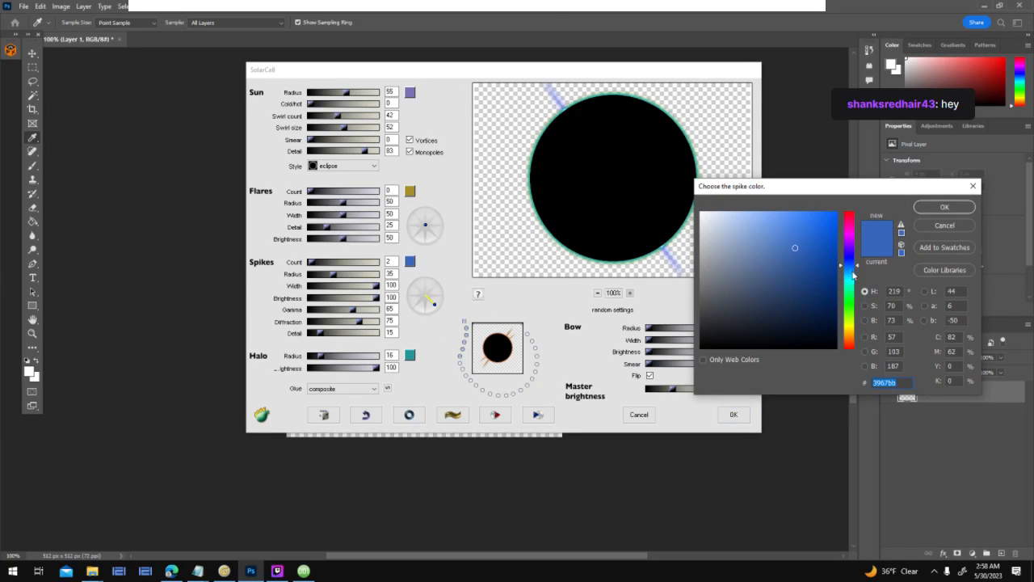
{"action": "left_click_drag", "start_coordinate": [849, 267], "coordinate": [849, 274]}
{"action": "left_click", "coordinate": [942, 209]}
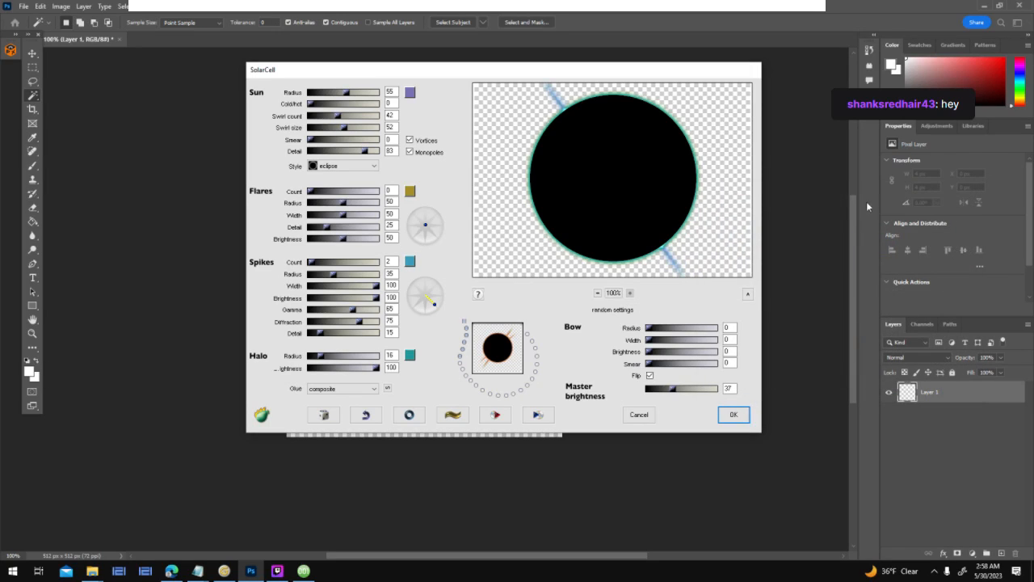
{"action": "left_click", "coordinate": [411, 261]}
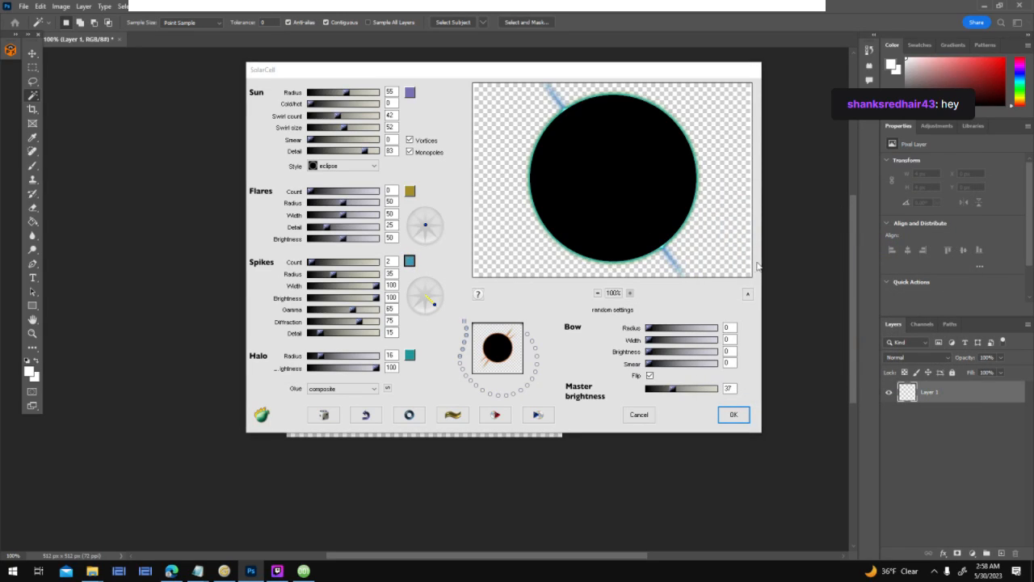
{"action": "left_click", "coordinate": [856, 280]}
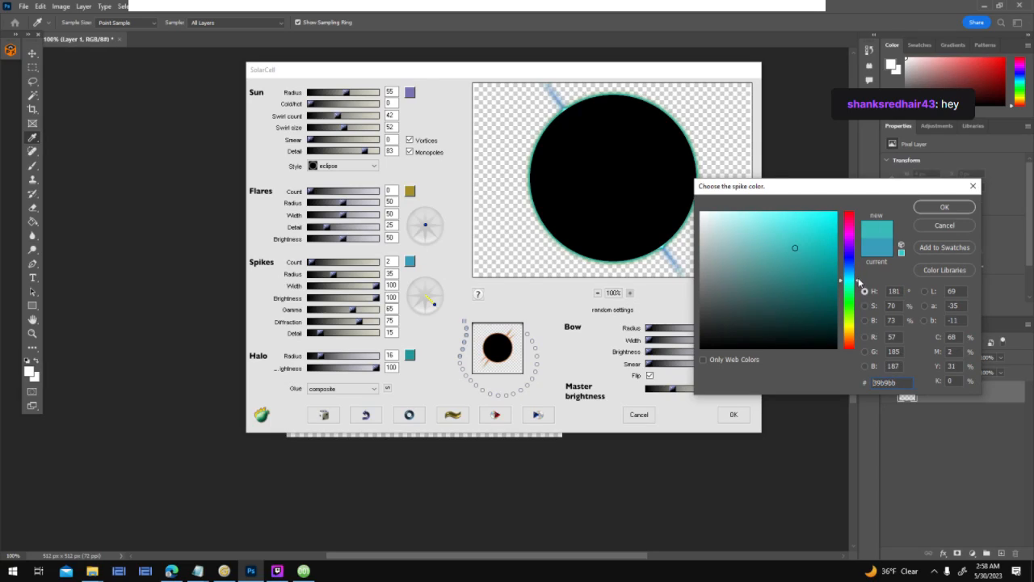
{"action": "left_click", "coordinate": [797, 237]}
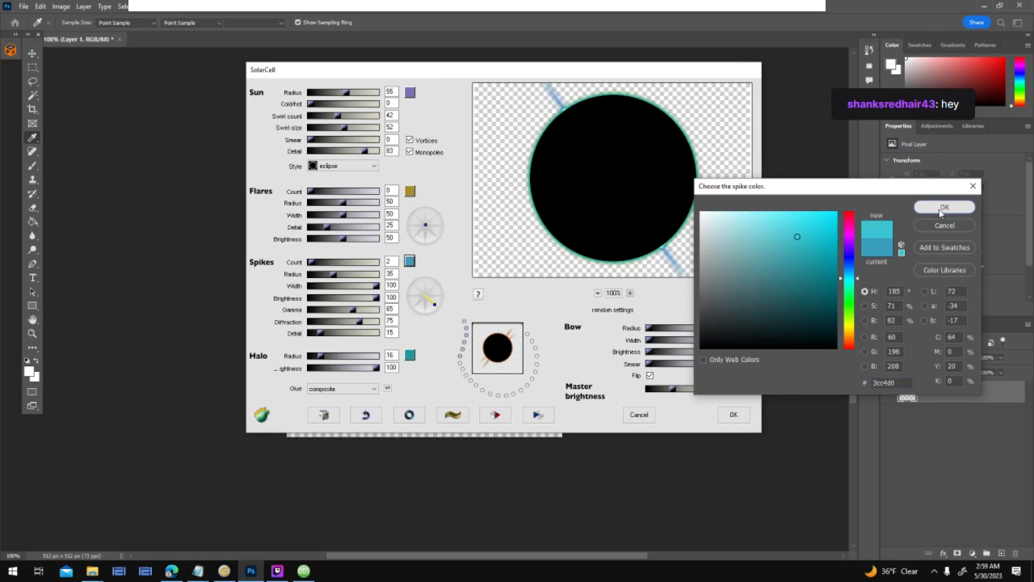
{"action": "left_click", "coordinate": [941, 208]}
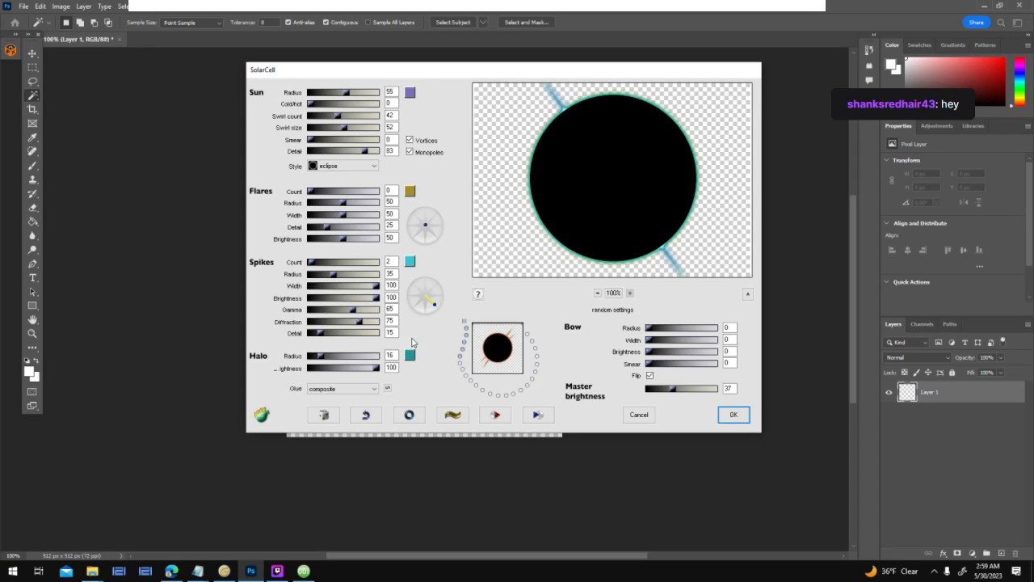
Set the sun color to bright cyan (hex 00eaff) and brighten the spike color to a vivid light cyan.
{"action": "left_click", "coordinate": [410, 92]}
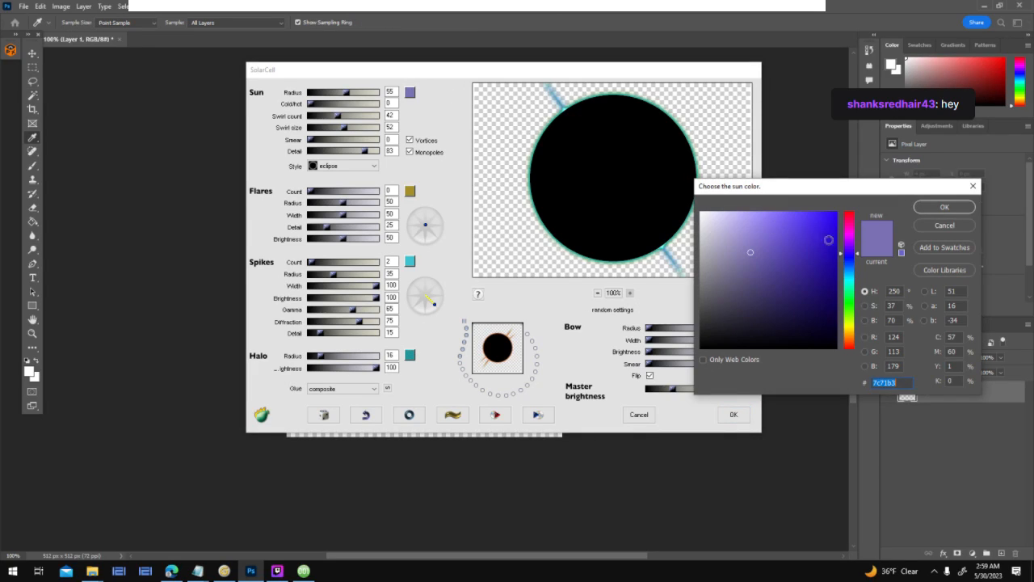
{"action": "type", "text": "00f0ff"}
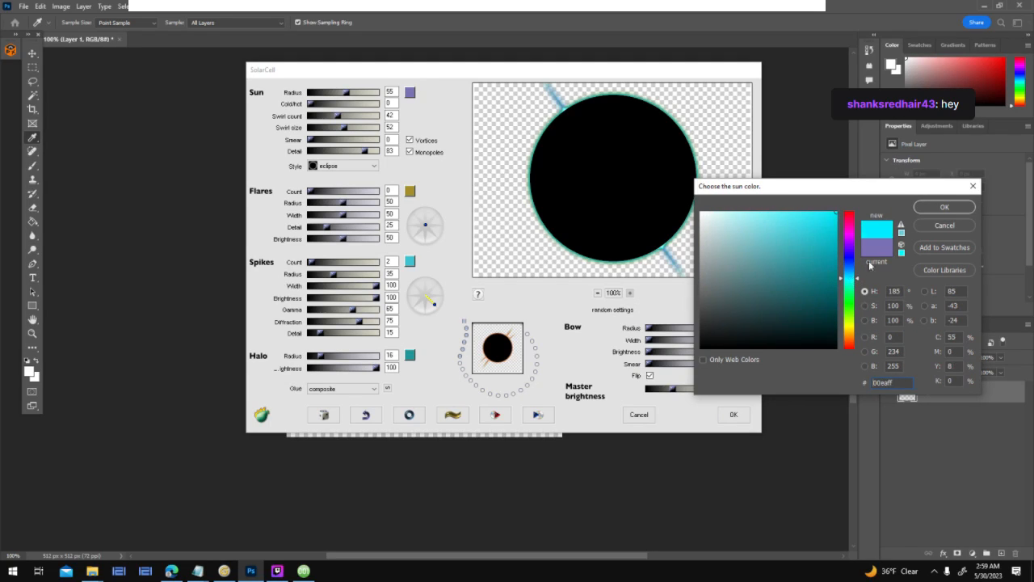
{"action": "left_click", "coordinate": [944, 207]}
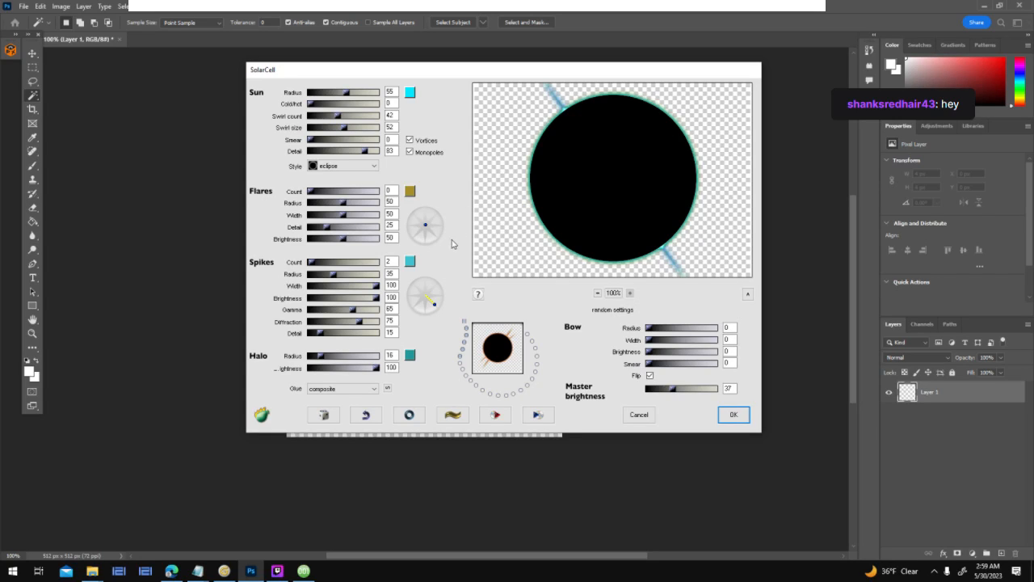
{"action": "left_click", "coordinate": [409, 261]}
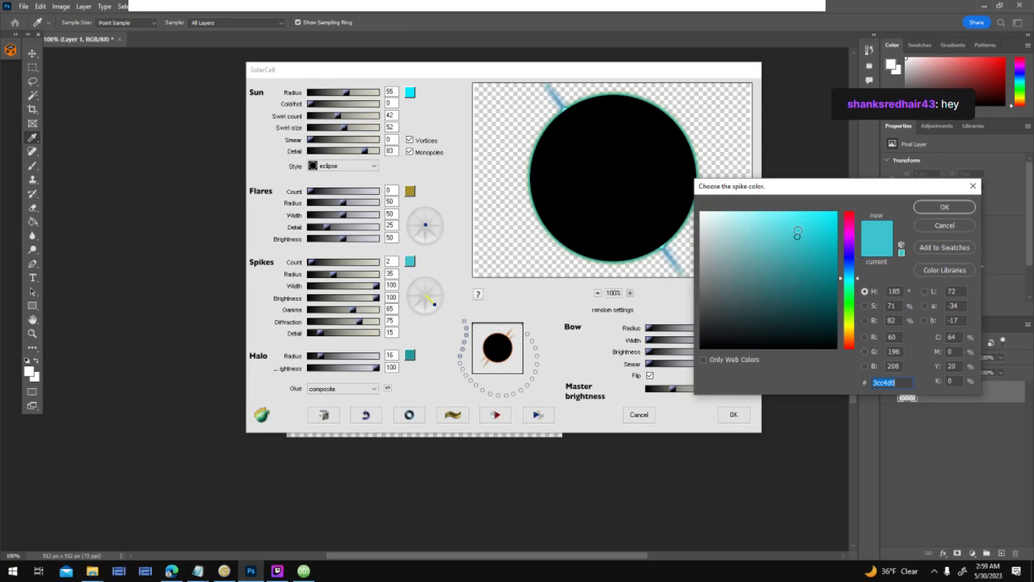
{"action": "left_click_drag", "start_coordinate": [834, 241], "coordinate": [806, 214]}
{"action": "left_click", "coordinate": [930, 211]}
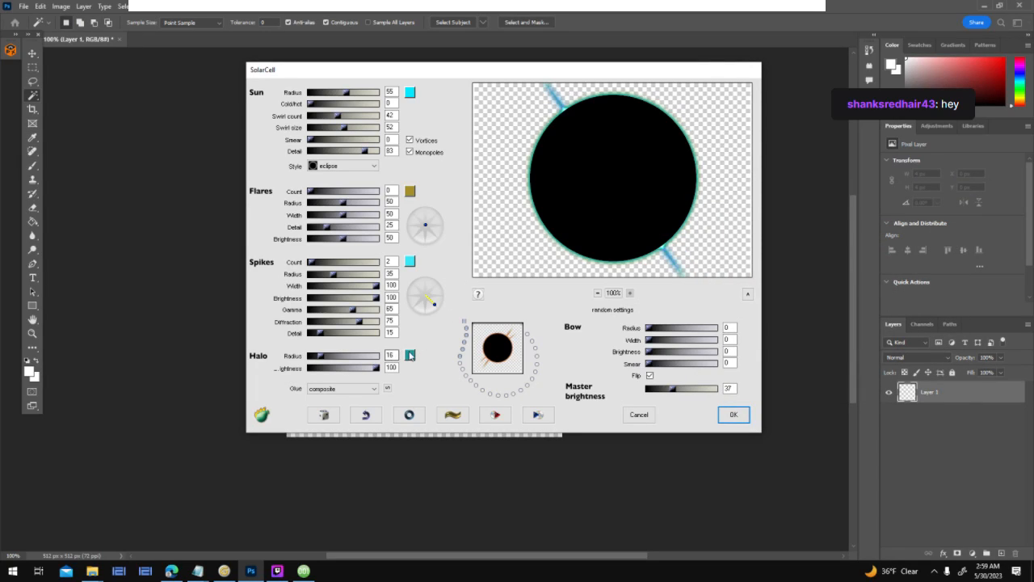
Make the halo color slightly less saturated, and shift its hue to light blue.
{"action": "left_click_drag", "start_coordinate": [780, 238], "coordinate": [775, 231]}
{"action": "left_click", "coordinate": [944, 208]}
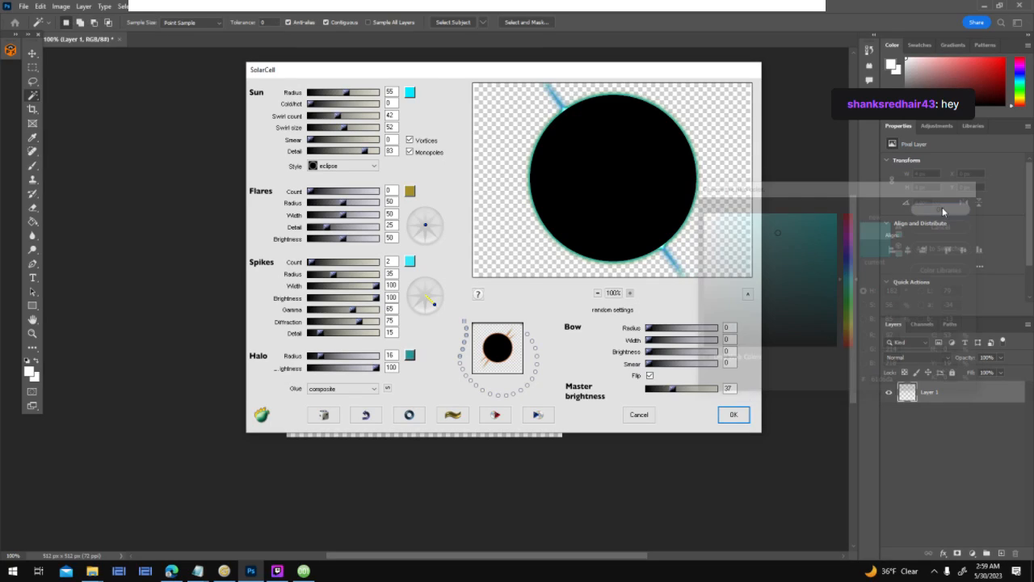
{"action": "left_click", "coordinate": [409, 356]}
{"action": "left_click_drag", "start_coordinate": [842, 283], "coordinate": [842, 274]}
{"action": "left_click", "coordinate": [929, 208]}
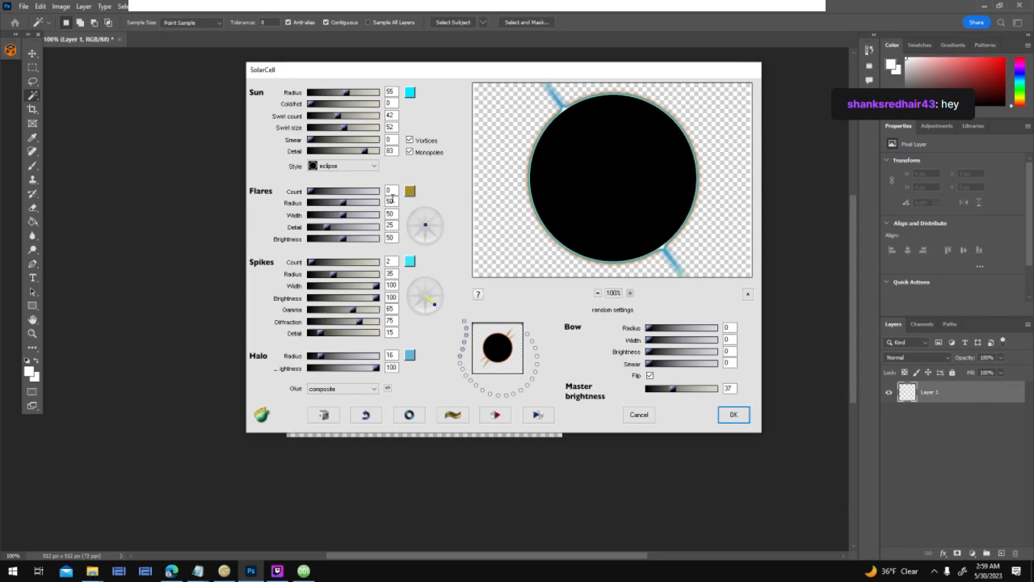
Set the flare color to bright cyan (hex 00eaff).
{"action": "left_click", "coordinate": [409, 191]}
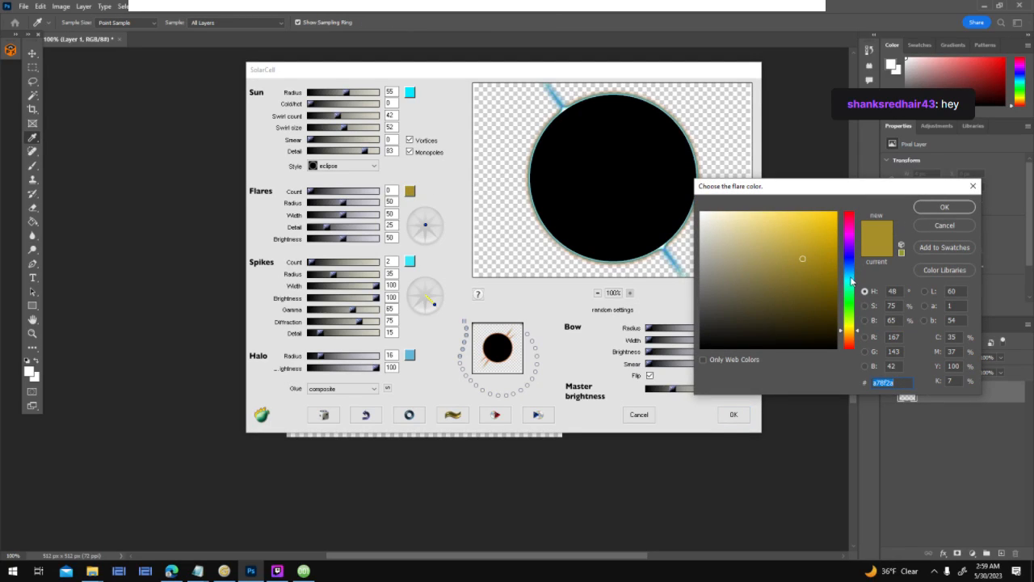
{"action": "type", "text": "00eaff"}
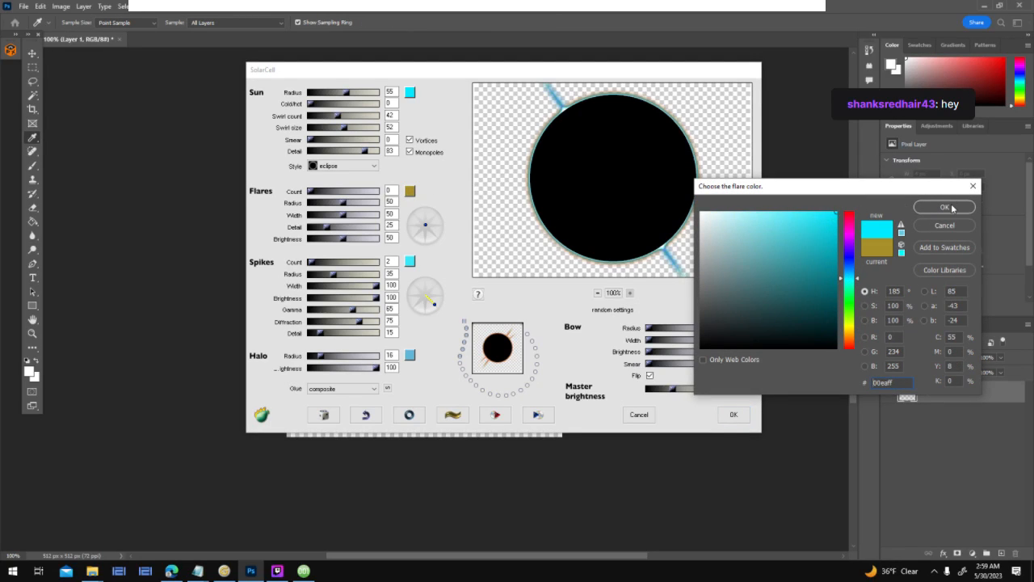
{"action": "left_click", "coordinate": [952, 208]}
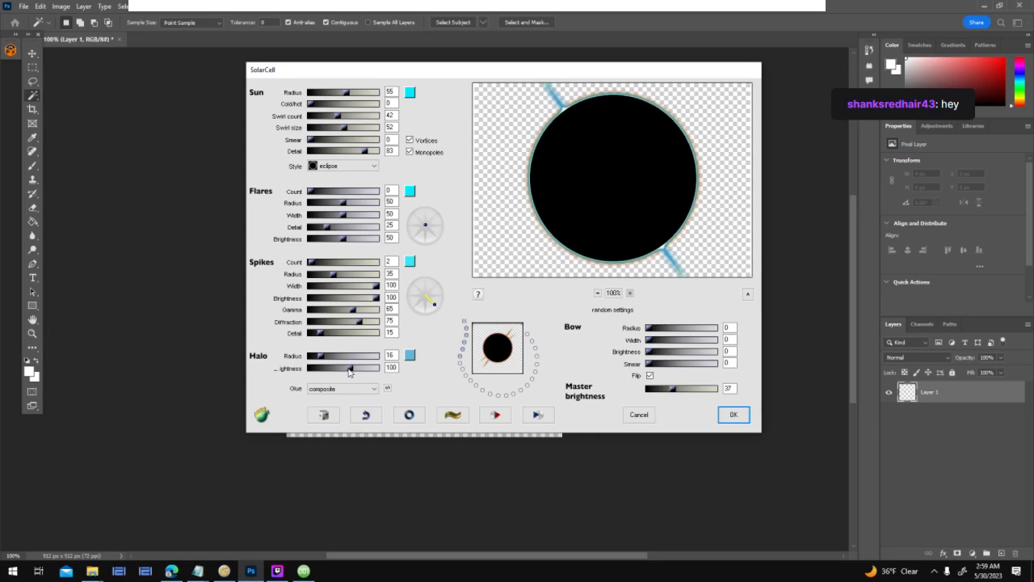
Try a medium blue halo color (hex 618cda) and compare the preview at 50% and 100%.
{"action": "left_click", "coordinate": [409, 354]}
{"action": "left_click_drag", "start_coordinate": [857, 275], "coordinate": [857, 269]}
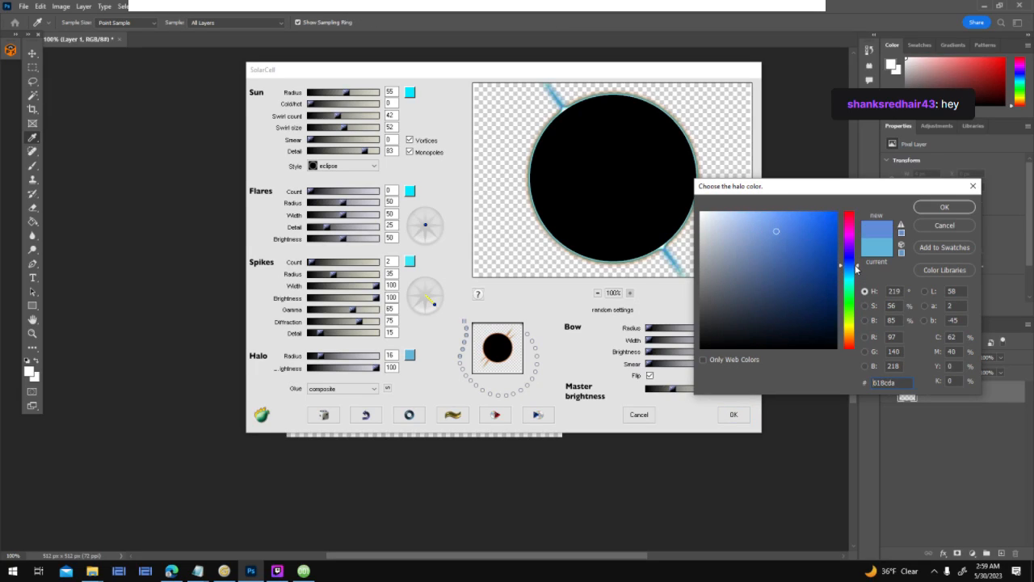
{"action": "left_click", "coordinate": [922, 210]}
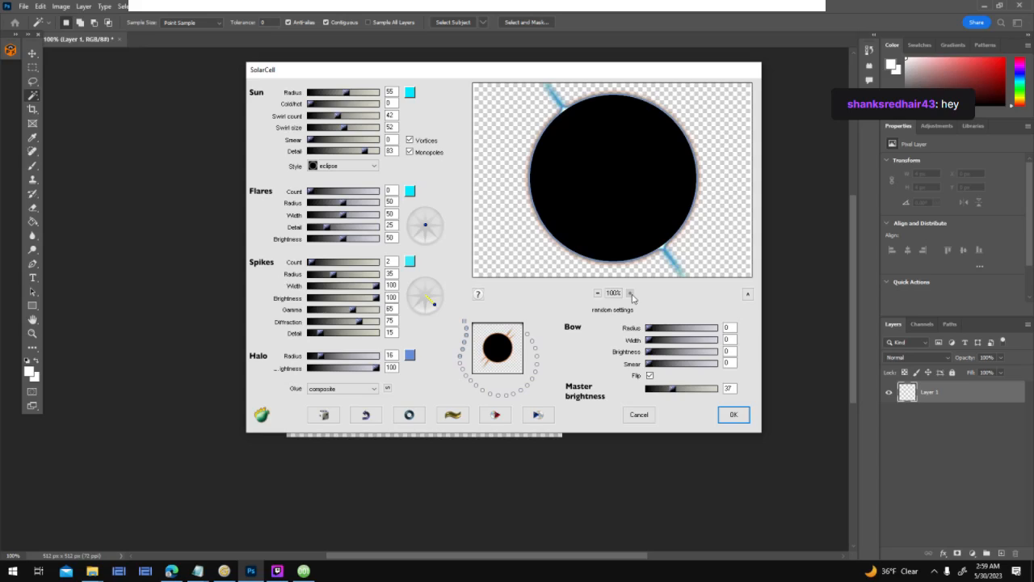
{"action": "left_click", "coordinate": [598, 293]}
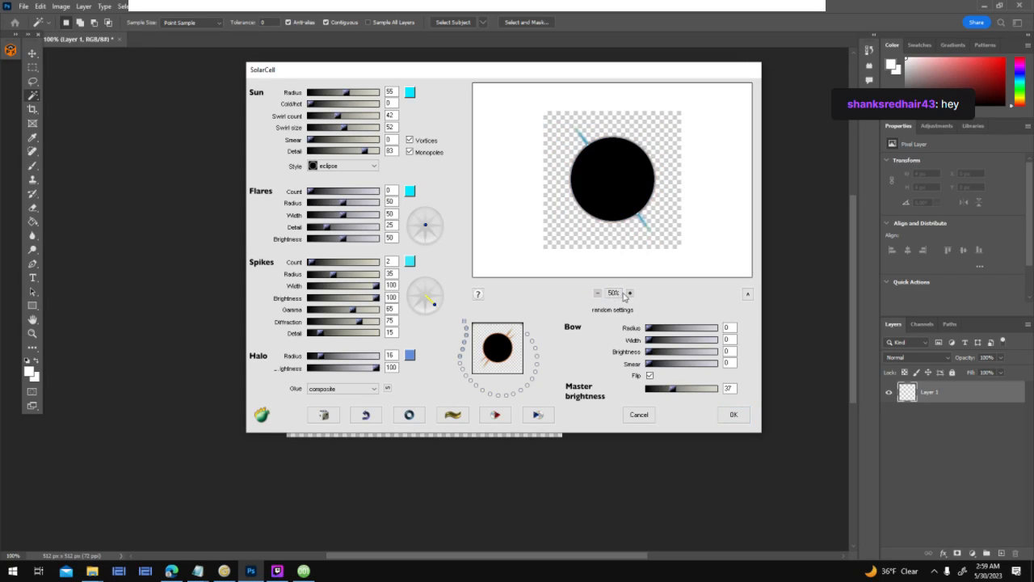
{"action": "left_click", "coordinate": [632, 293]}
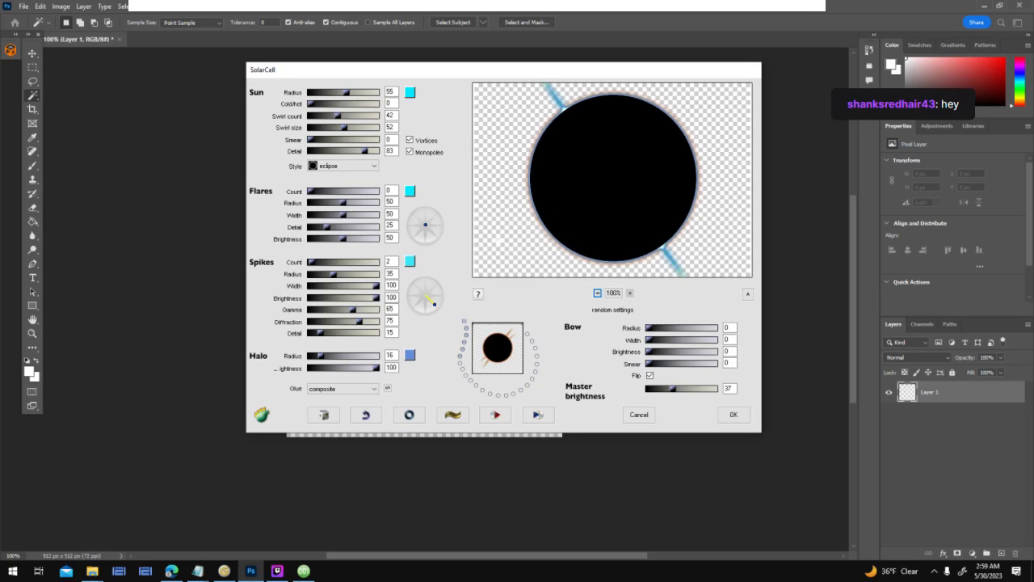
Change the halo color to bright sky blue (hex 38d7ff), then darken it to a deeper cyan-blue.
{"action": "left_click", "coordinate": [410, 355]}
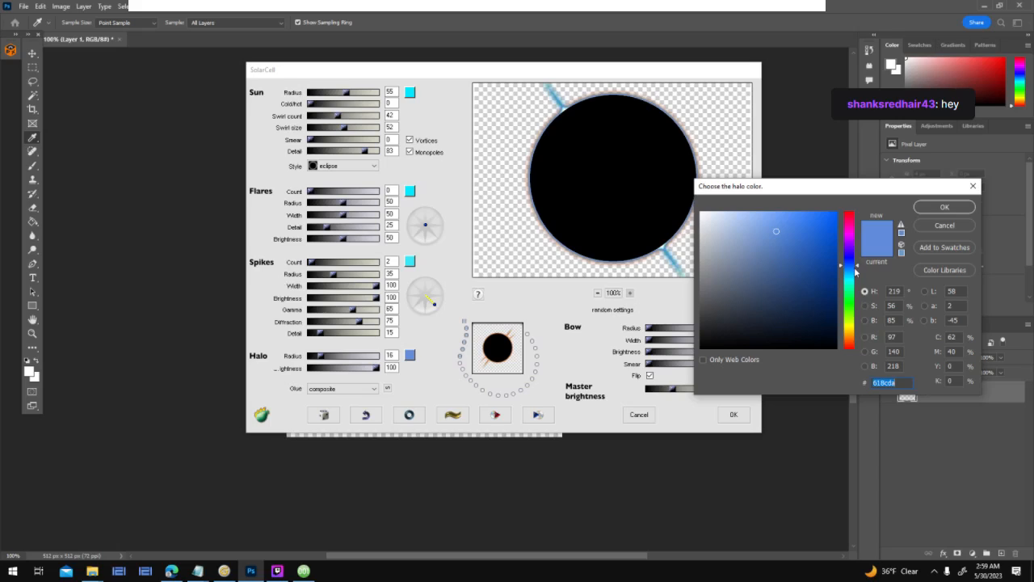
{"action": "left_click", "coordinate": [854, 280]}
{"action": "left_click", "coordinate": [806, 212]}
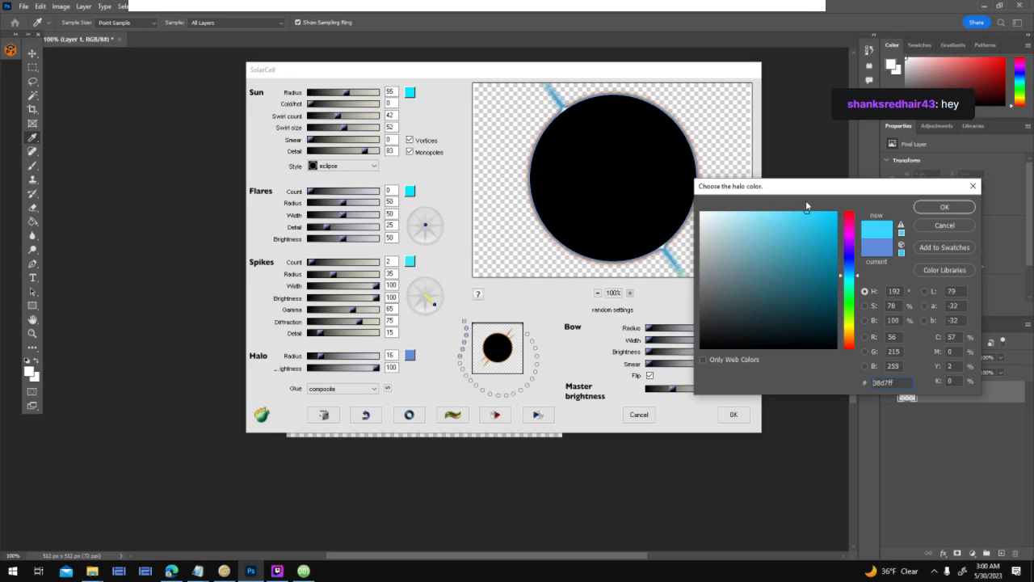
{"action": "left_click", "coordinate": [944, 207]}
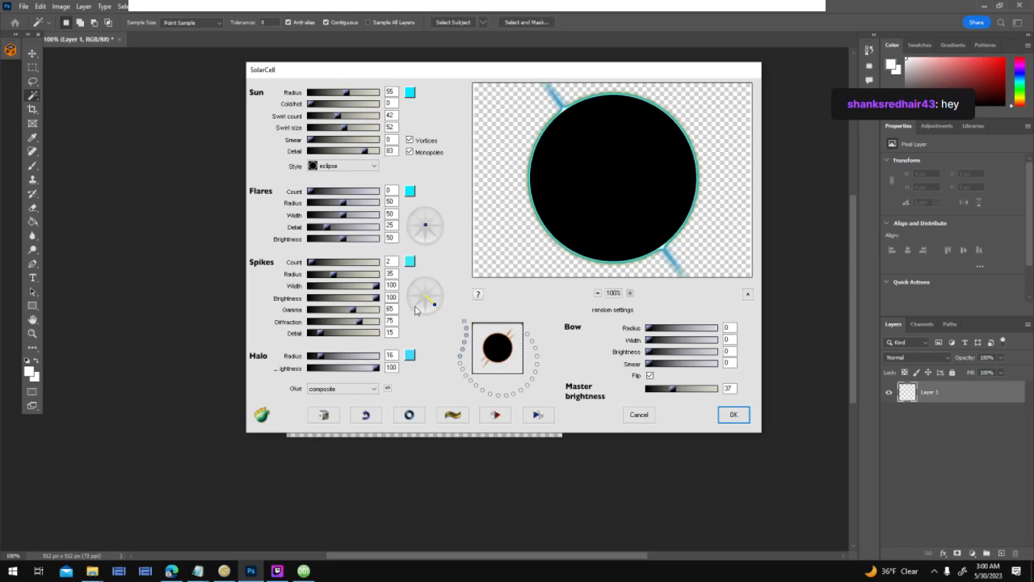
{"action": "left_click", "coordinate": [410, 355]}
{"action": "left_click", "coordinate": [817, 238]}
{"action": "left_click", "coordinate": [934, 207]}
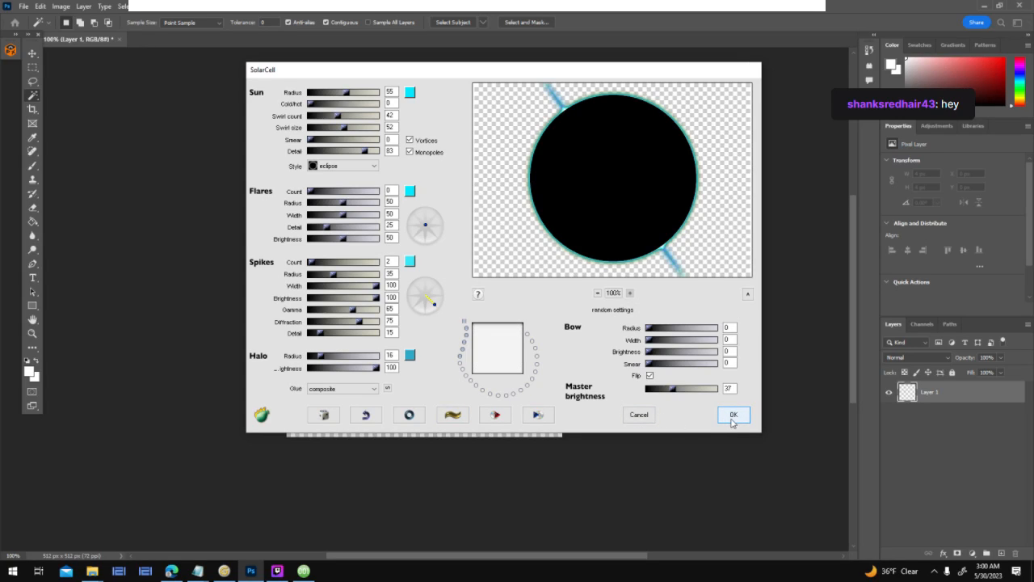
Apply the SolarCell effect to the layer and delete the black disc inside the halo ring.
{"action": "left_click", "coordinate": [732, 422]}
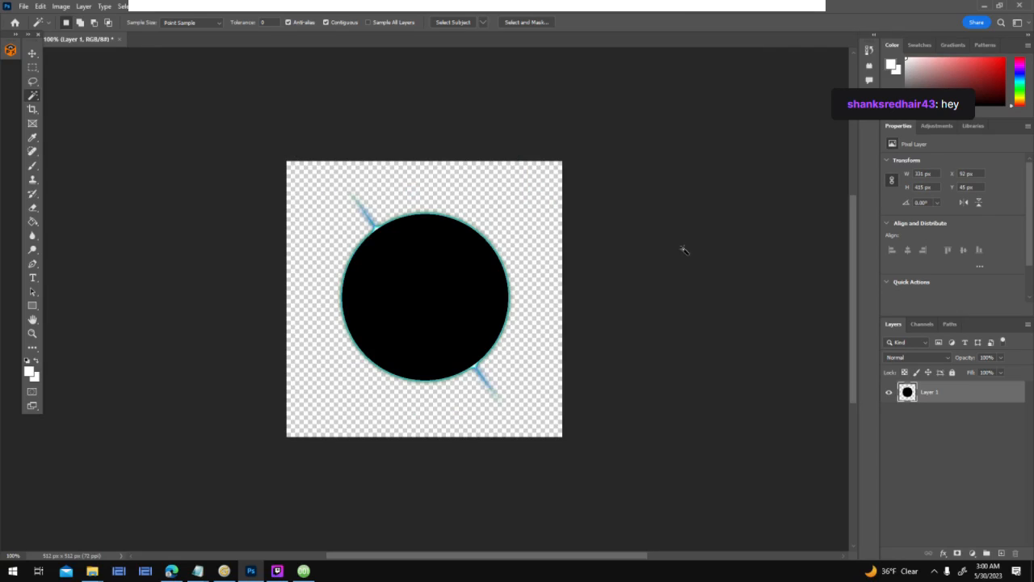
{"action": "left_click", "coordinate": [398, 281]}
{"action": "key", "text": "Delete"}
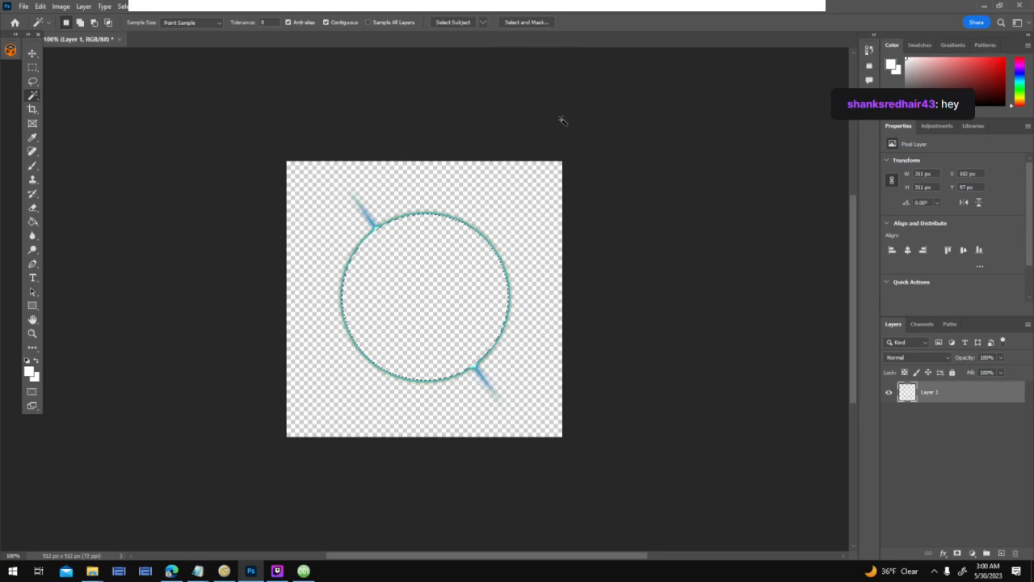
Start a quick PNG export of the halo ring and browse to D:\Game Development\Alpha Delta\Assets.
{"action": "left_click", "coordinate": [24, 6]}
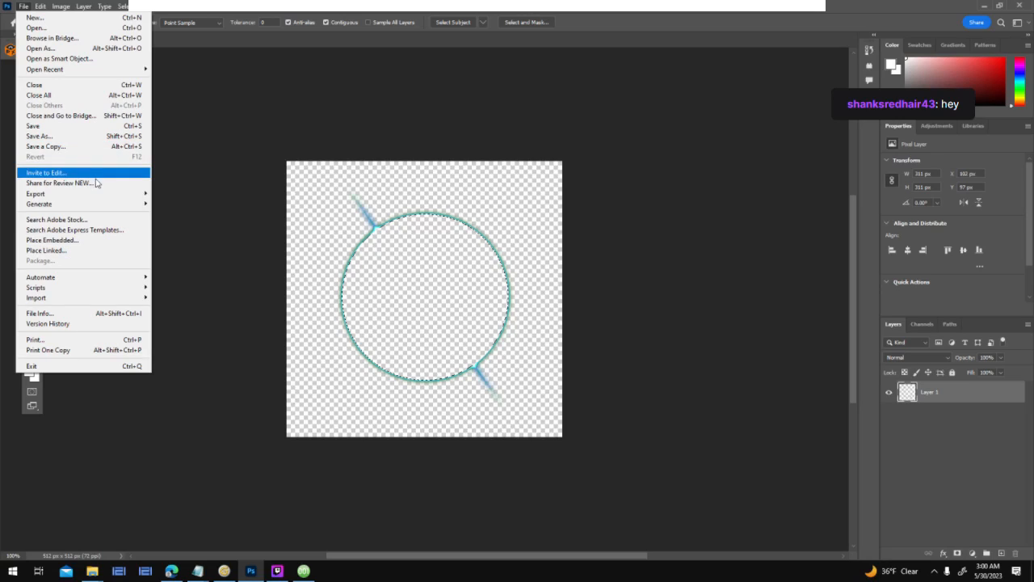
{"action": "mouse_move", "coordinate": [97, 195]}
{"action": "left_click", "coordinate": [188, 195]}
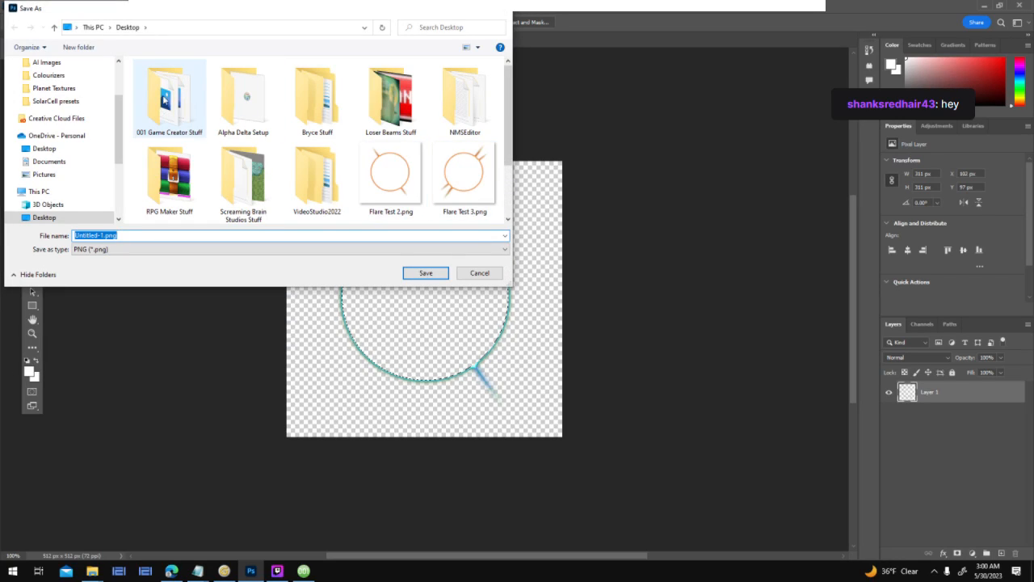
{"action": "left_click_drag", "start_coordinate": [118, 106], "coordinate": [121, 194]}
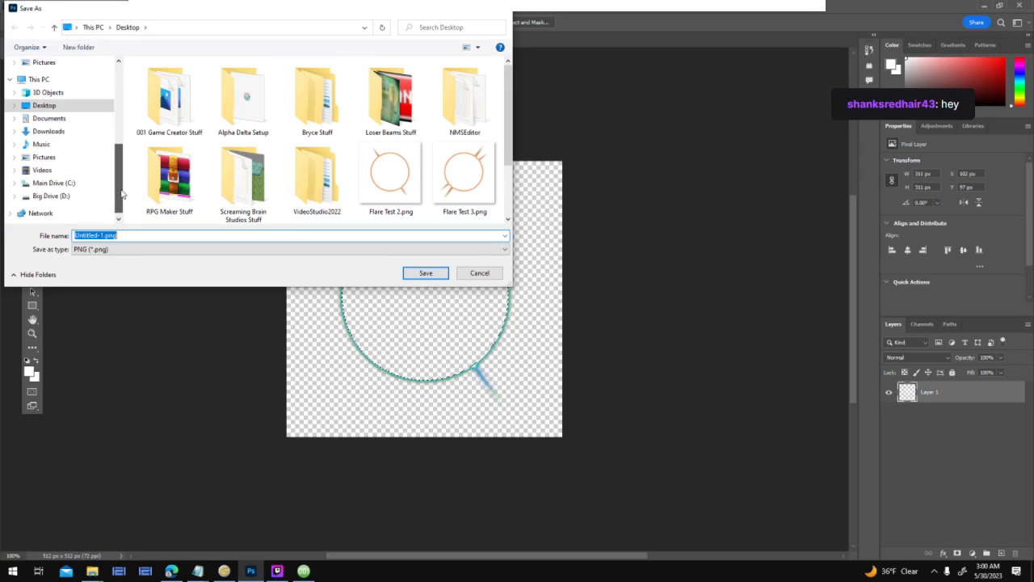
{"action": "left_click", "coordinate": [51, 195]}
{"action": "left_click", "coordinate": [217, 92]}
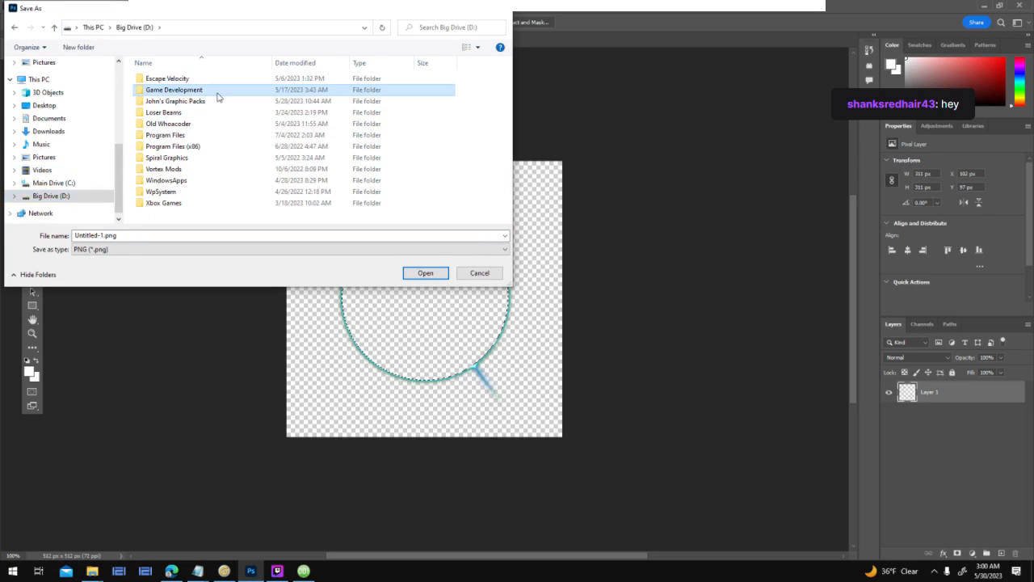
{"action": "double_click", "coordinate": [217, 93]}
{"action": "double_click", "coordinate": [198, 92]}
{"action": "double_click", "coordinate": [228, 88]}
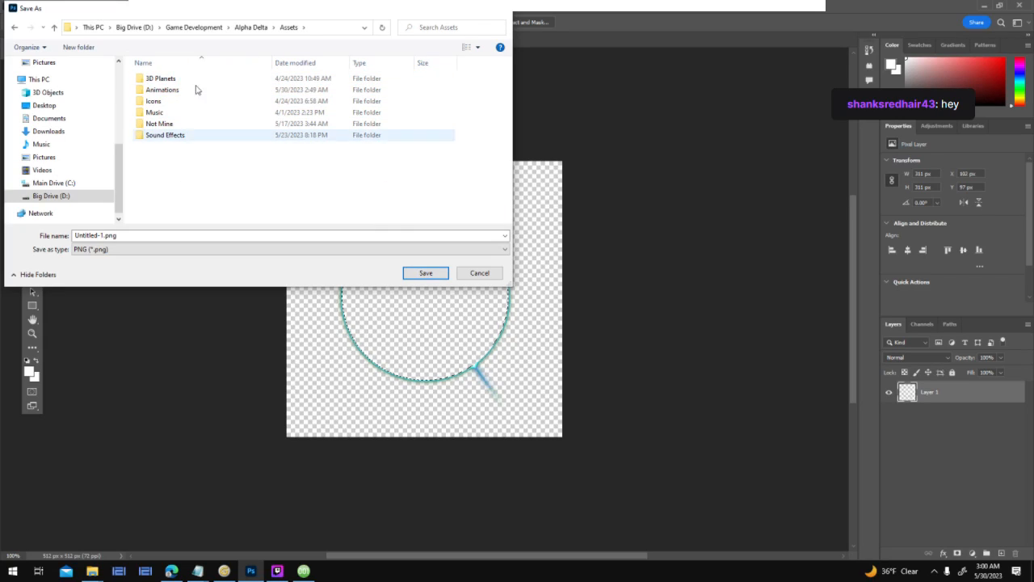
Name the exported PNG "B" and save it in the Assets folder.
{"action": "right_click", "coordinate": [196, 173]}
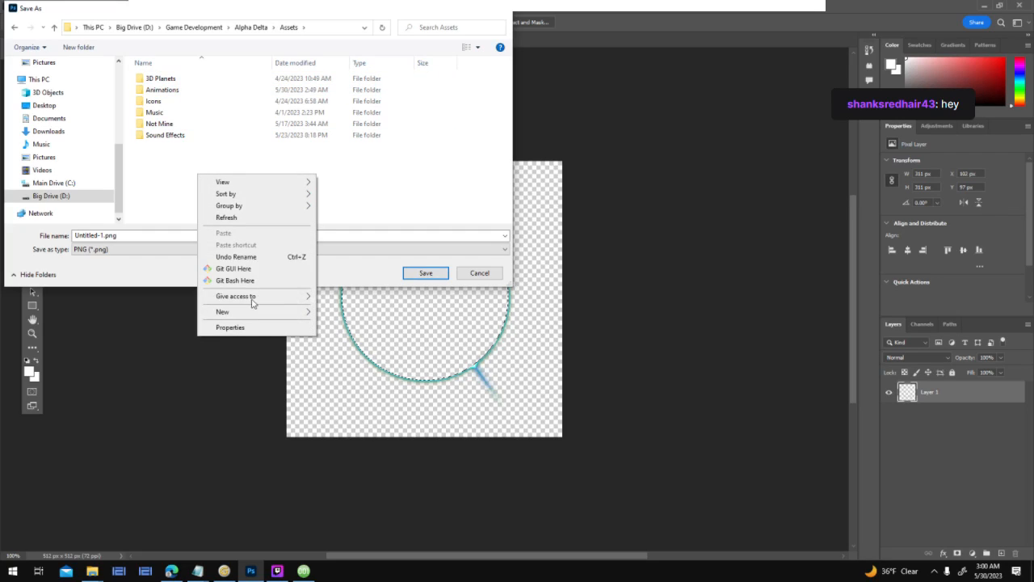
{"action": "left_click", "coordinate": [384, 234]}
{"action": "left_click", "coordinate": [384, 234]}
{"action": "left_click", "coordinate": [383, 234]}
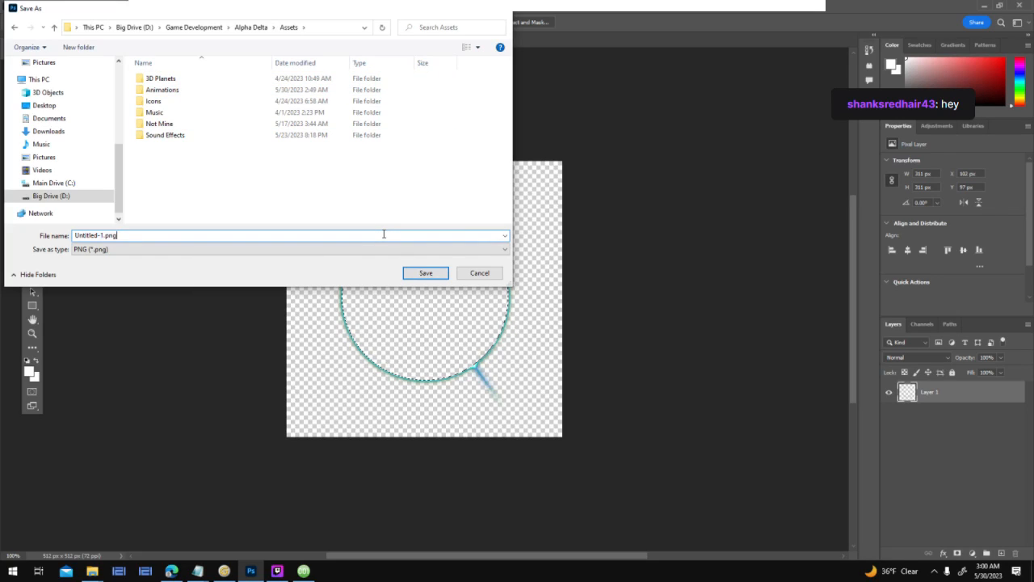
{"action": "key", "text": "ctrl+a"}
{"action": "type", "text": "B"}
{"action": "key", "text": "Return"}
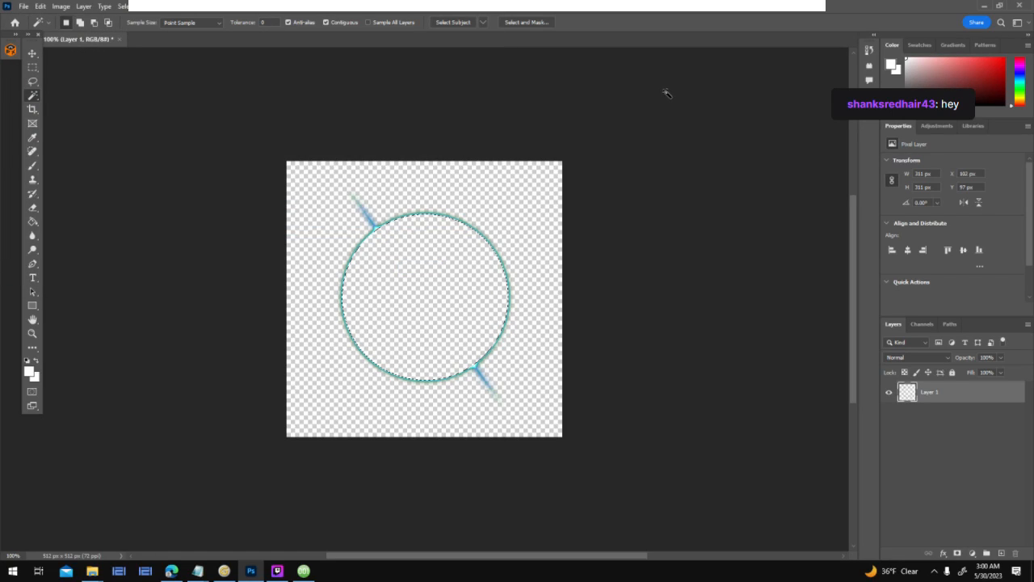
Clear the eclipse artwork from the layer and reopen the SolarCell filter.
{"action": "key", "text": "ctrl+BackSpace"}
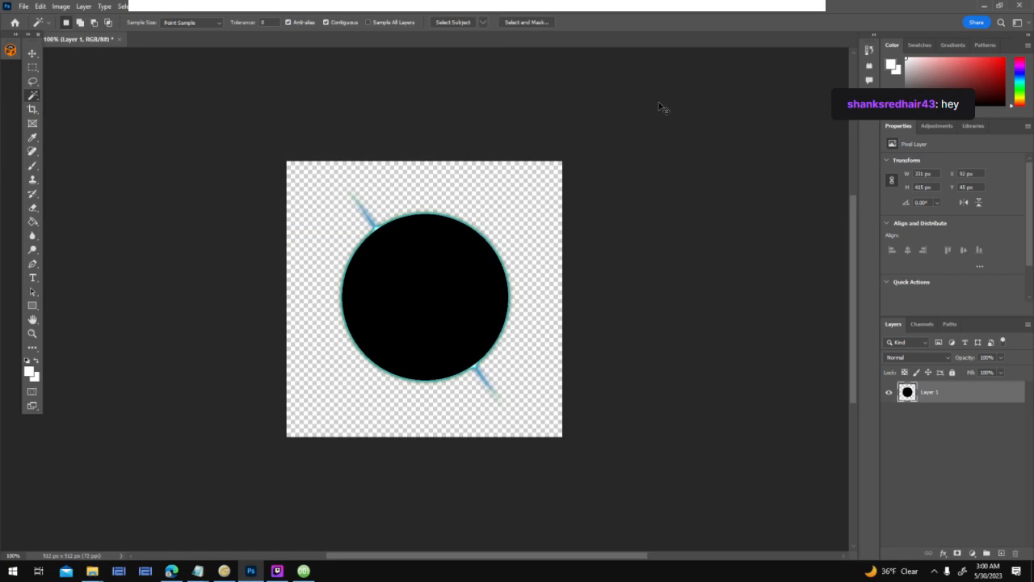
{"action": "key", "text": "Delete"}
{"action": "left_click", "coordinate": [150, 6]}
{"action": "mouse_move", "coordinate": [243, 262]}
{"action": "left_click", "coordinate": [301, 282]}
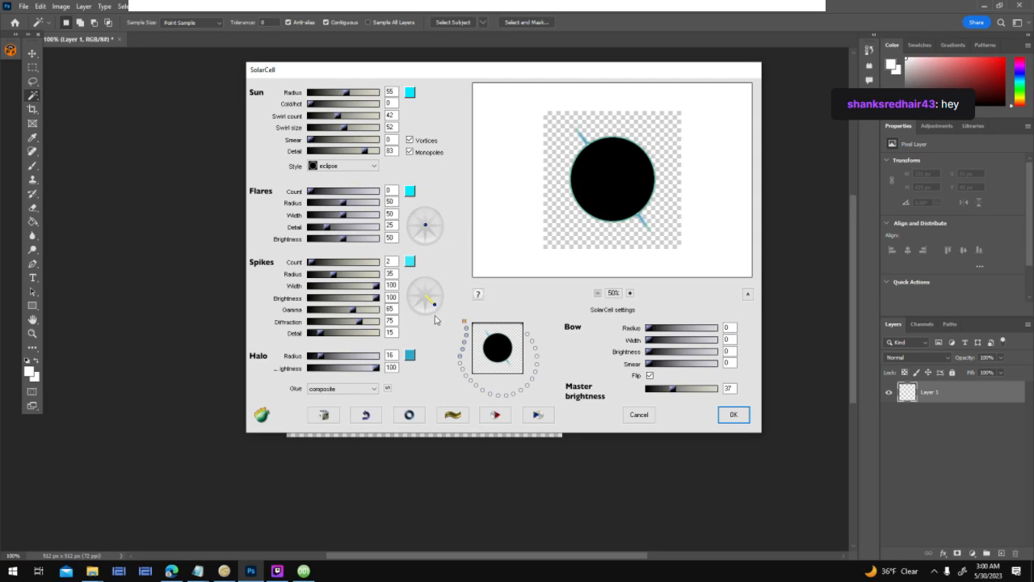
Set the SolarCell spike count to 8 and aim the spikes diagonally from lower left to upper right.
{"action": "mouse_move", "coordinate": [433, 307]}
{"action": "left_mouse_down"}
{"action": "mouse_move", "coordinate": [419, 312]}
{"action": "mouse_move", "coordinate": [437, 313]}
{"action": "left_mouse_up"}
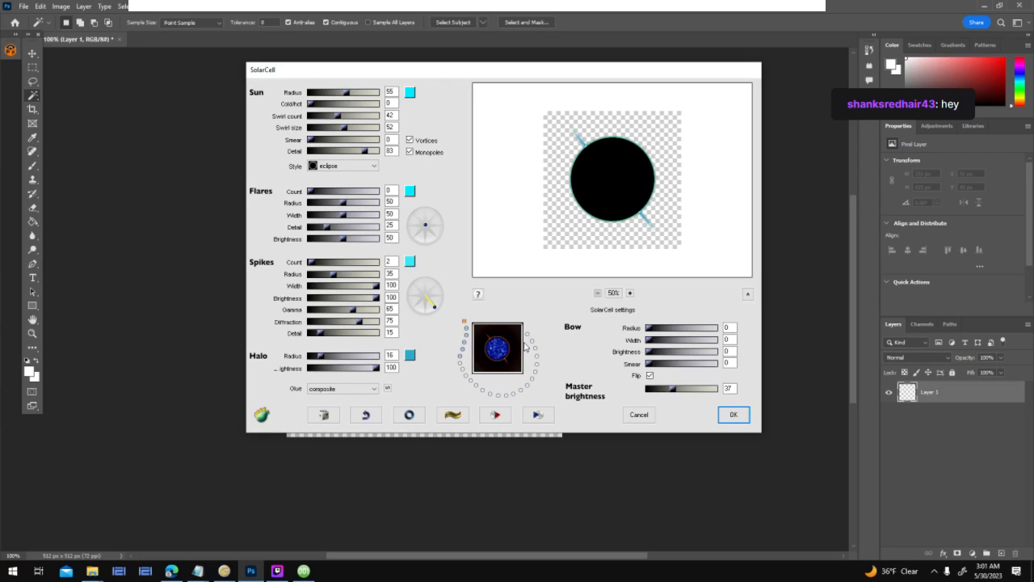
{"action": "left_click_drag", "start_coordinate": [434, 308], "coordinate": [411, 308]}
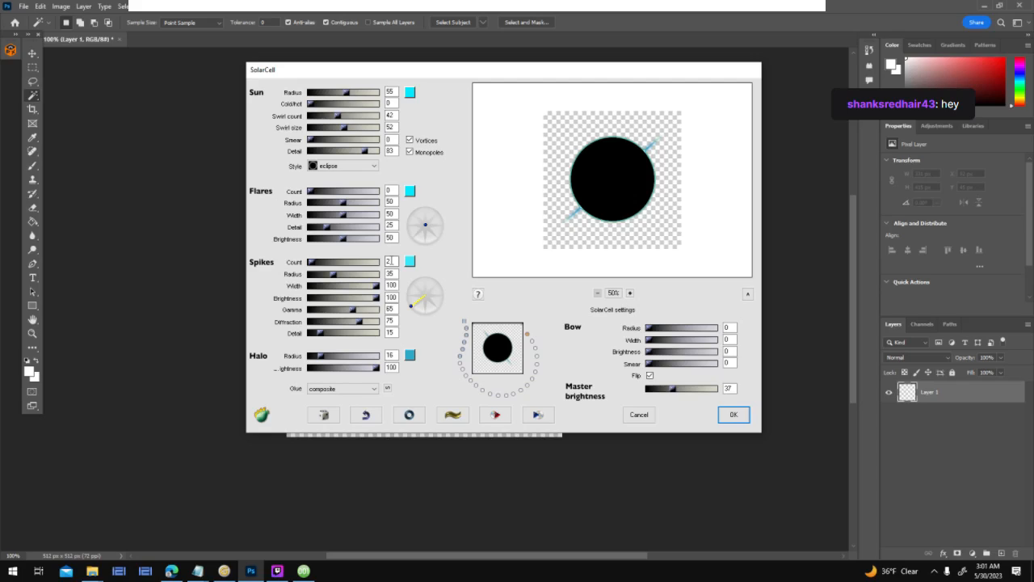
{"action": "type", "text": "6"}
{"action": "type", "text": "8"}
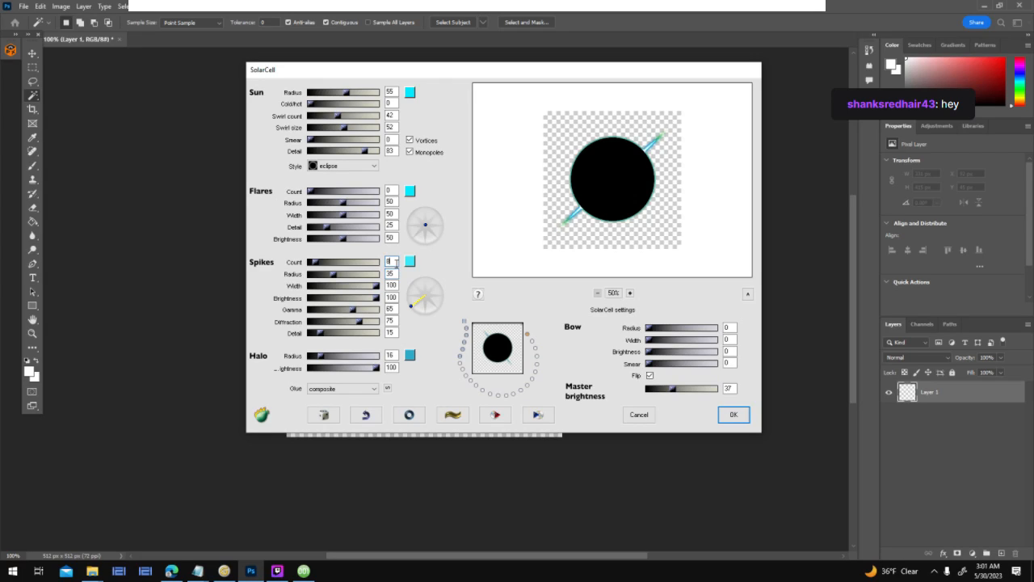
{"action": "left_click", "coordinate": [395, 273]}
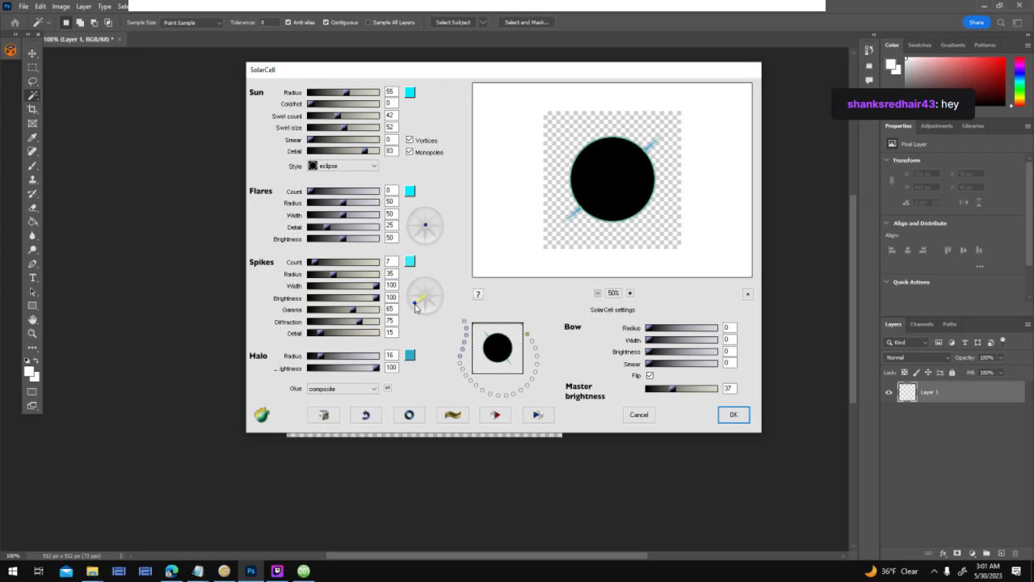
{"action": "double_click", "coordinate": [391, 262]}
{"action": "type", "text": "8"}
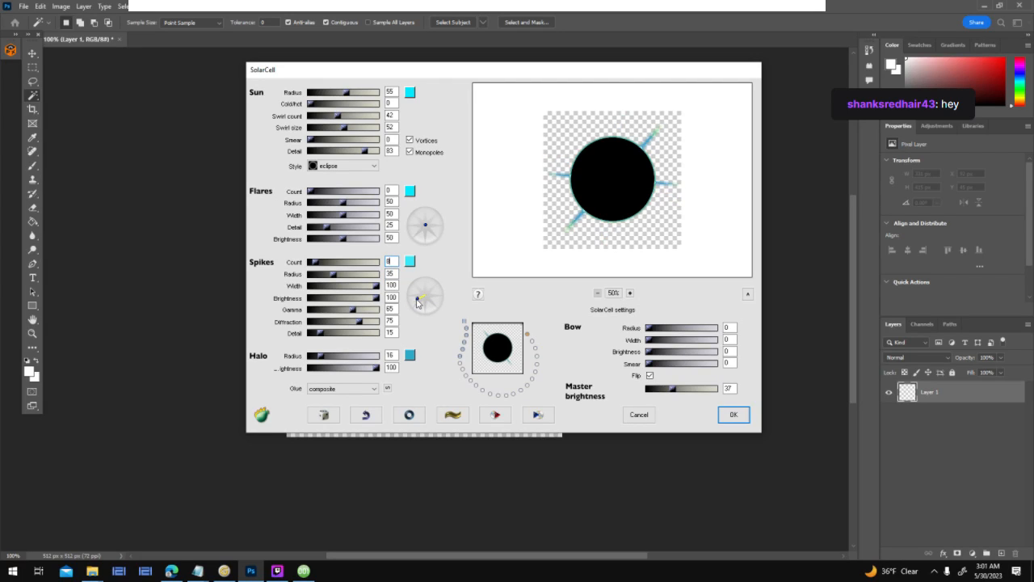
{"action": "left_click_drag", "start_coordinate": [417, 303], "coordinate": [411, 307]}
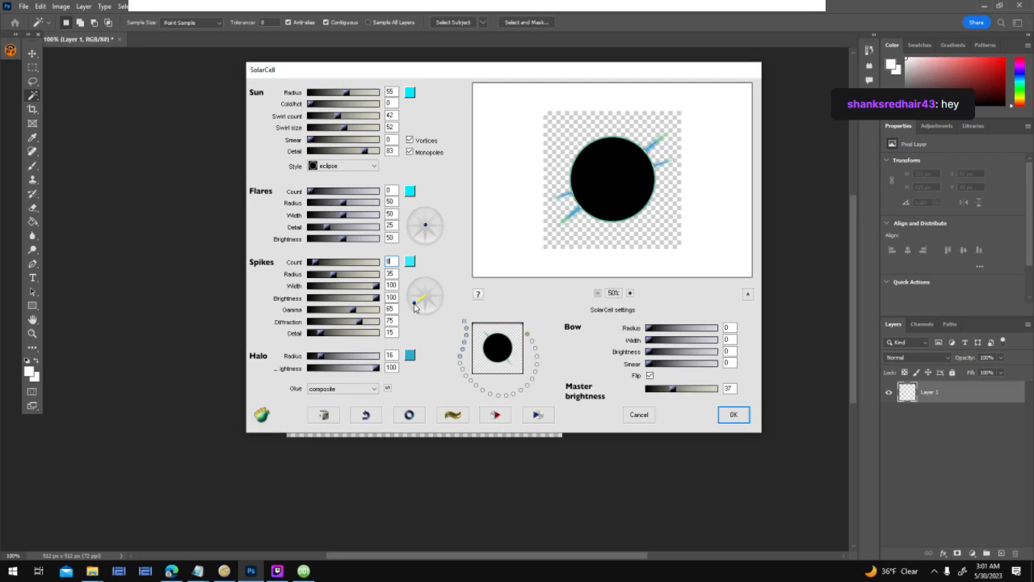
{"action": "left_click_drag", "start_coordinate": [413, 303], "coordinate": [414, 304]}
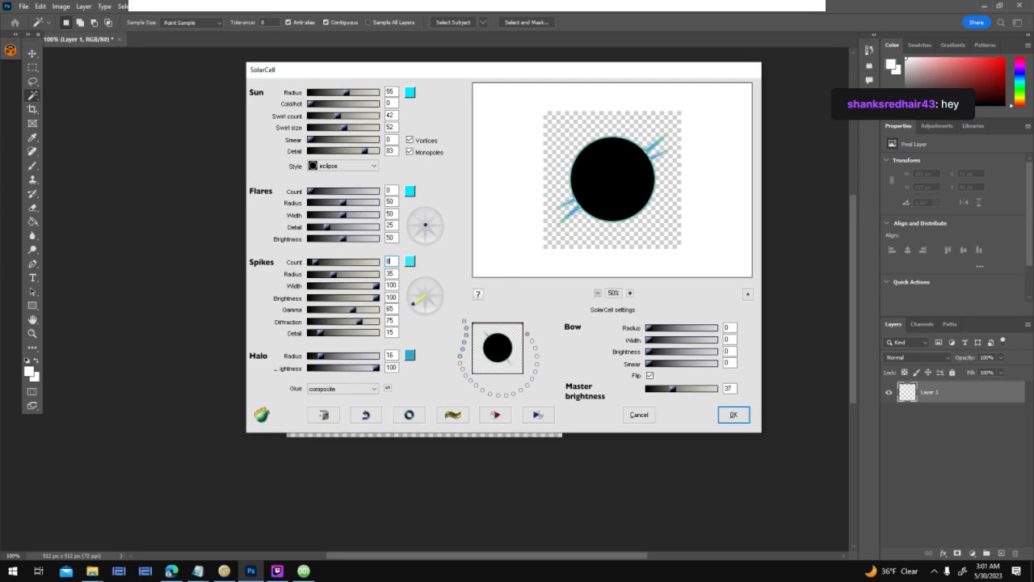
Apply the SolarCell filter, then select the black disc with the Magic Wand and delete it.
{"action": "left_click", "coordinate": [734, 414]}
{"action": "left_click", "coordinate": [445, 270]}
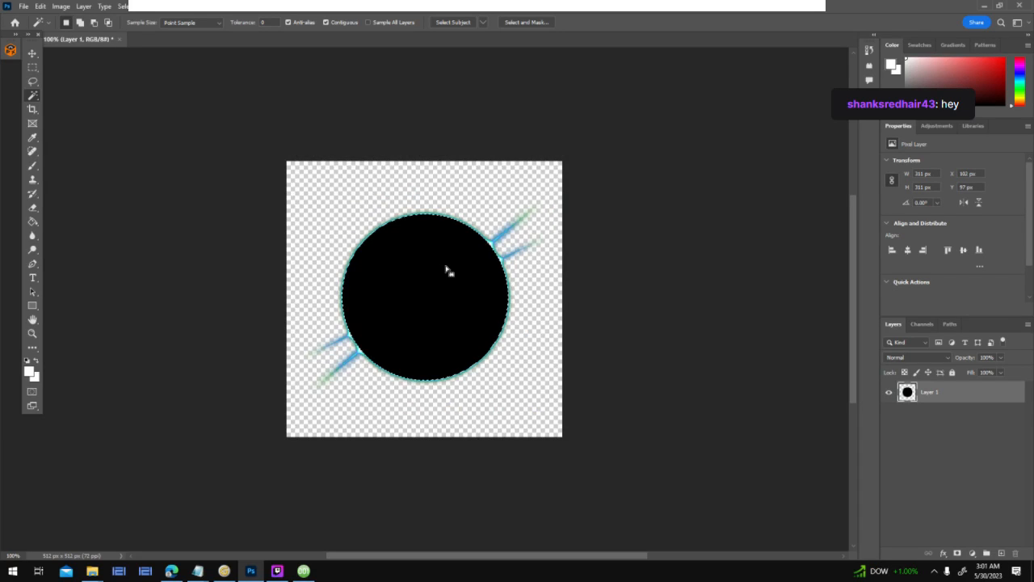
{"action": "key", "text": "Delete"}
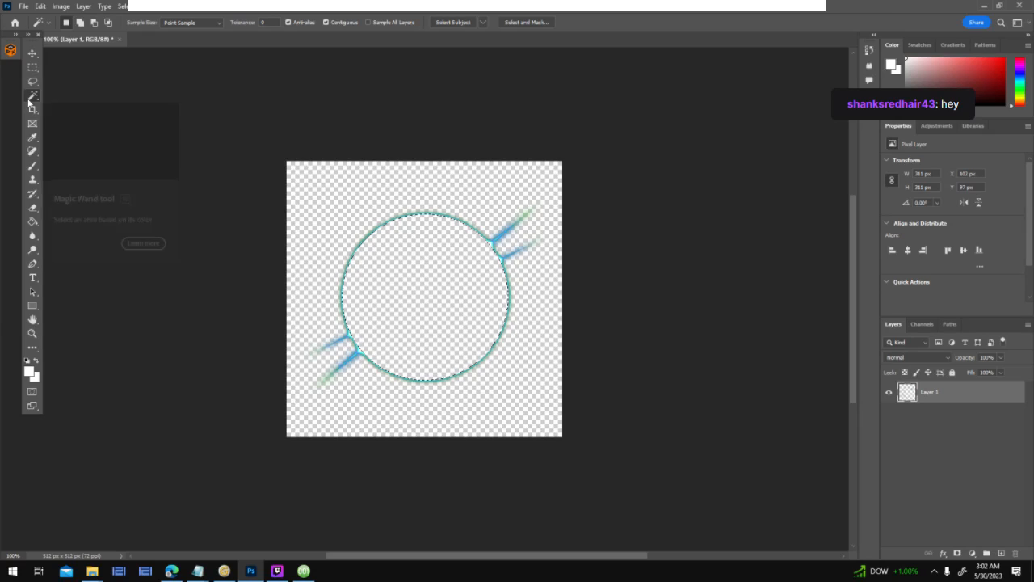
Export the flare image as a PNG named Blue Flare 2 in the Assets folder.
{"action": "left_click", "coordinate": [24, 6]}
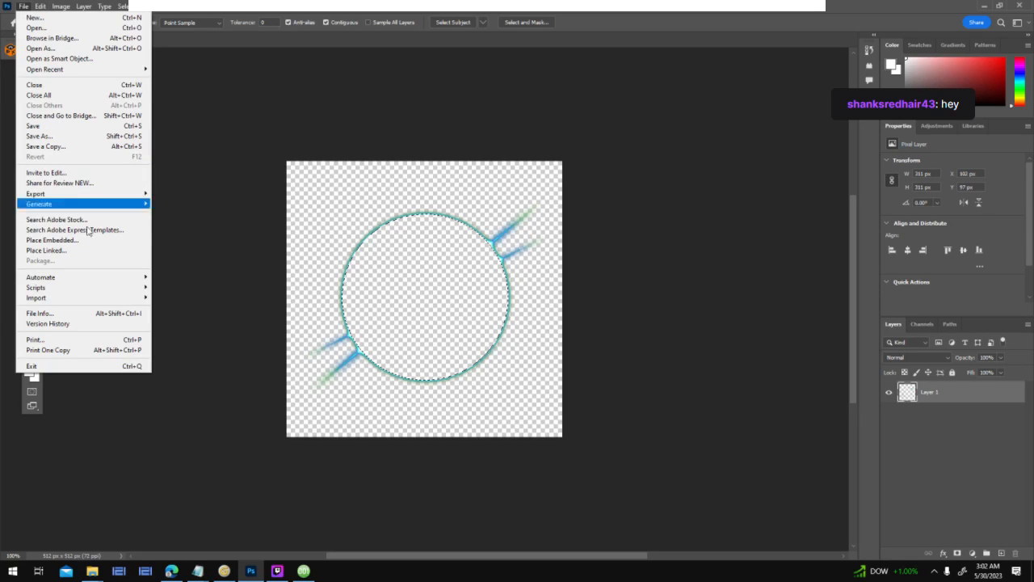
{"action": "mouse_move", "coordinate": [110, 195]}
{"action": "left_click", "coordinate": [159, 192]}
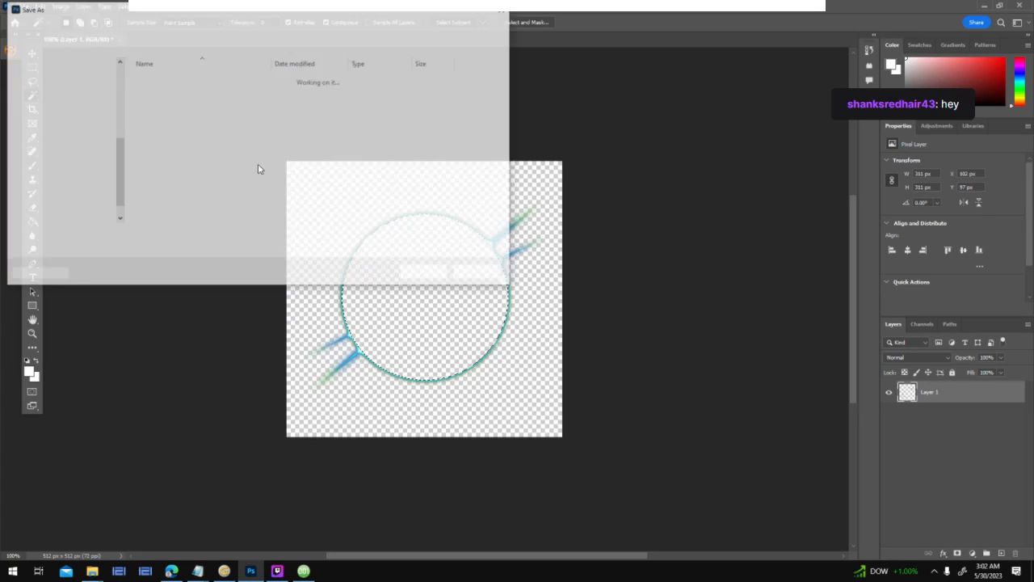
{"action": "type", "text": "Blue Flare"}
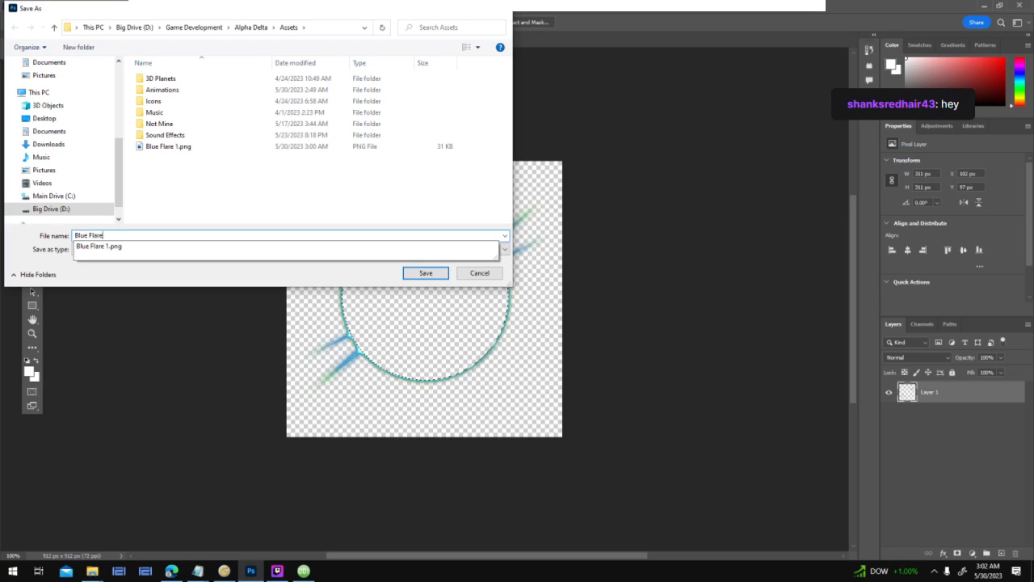
{"action": "key", "text": "Return"}
Undo the disc deletion, the selection and the SolarCell filter to get back to the empty layer.
{"action": "key", "text": "ctrl+z"}
{"action": "key", "text": "ctrl+z"}
{"action": "key", "text": "ctrl+z"}
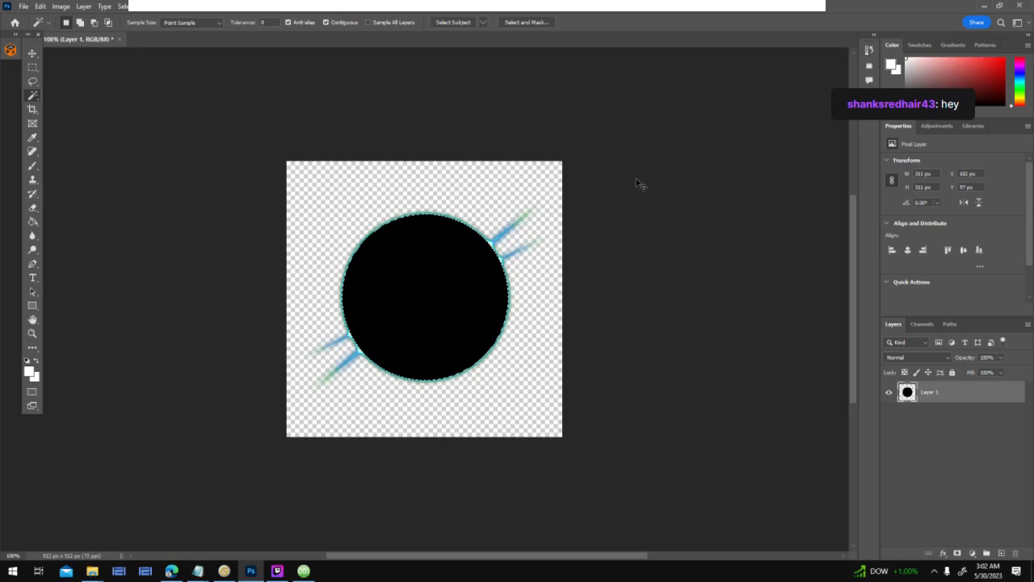
Apply SolarCell with a spike count of 0, then select the black disc and delete it.
{"action": "left_click", "coordinate": [149, 10]}
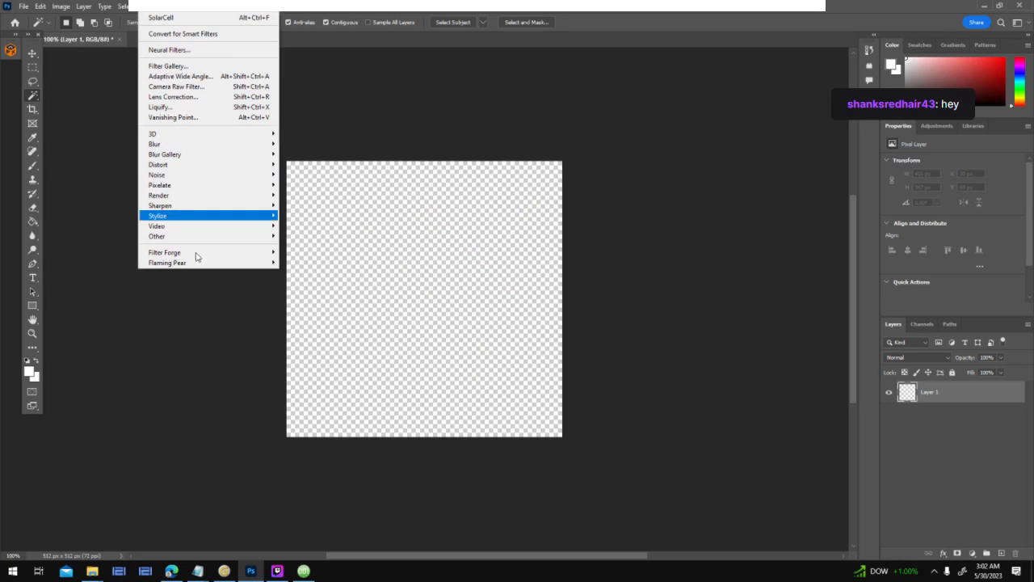
{"action": "mouse_move", "coordinate": [257, 266]}
{"action": "left_click", "coordinate": [319, 282]}
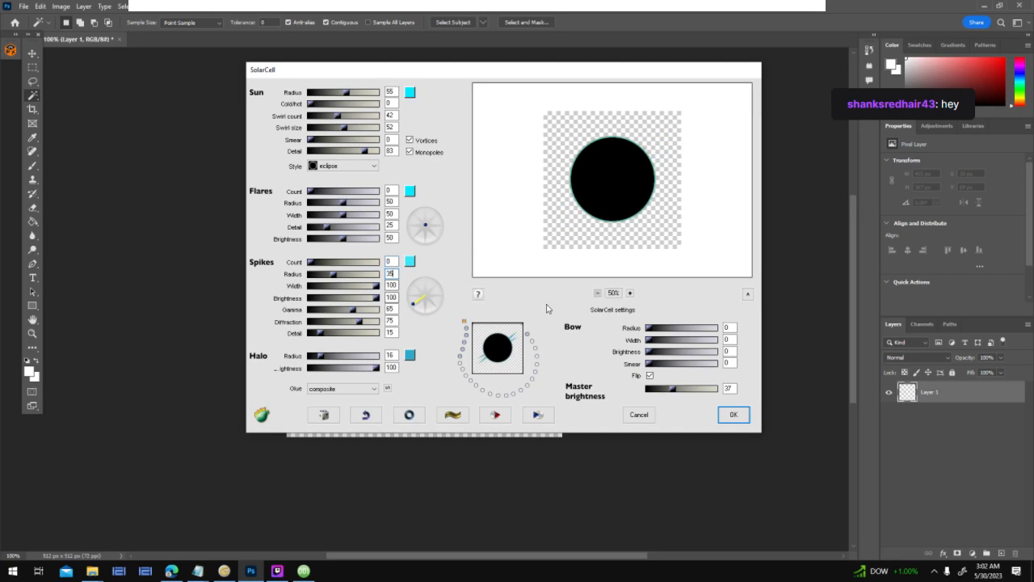
{"action": "left_click", "coordinate": [733, 415]}
{"action": "left_click", "coordinate": [423, 290]}
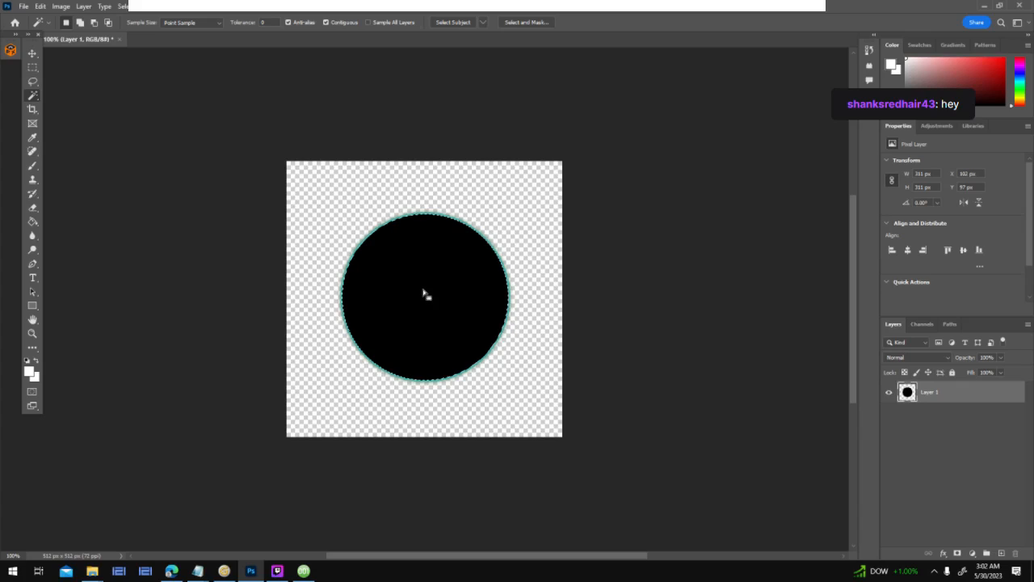
{"action": "key", "text": "Delete"}
Export the spikeless ring as a PNG named Blue Halo in the Assets folder.
{"action": "left_click", "coordinate": [24, 6]}
{"action": "mouse_move", "coordinate": [99, 195]}
{"action": "left_click", "coordinate": [184, 193]}
{"action": "type", "text": "Blue Halo"}
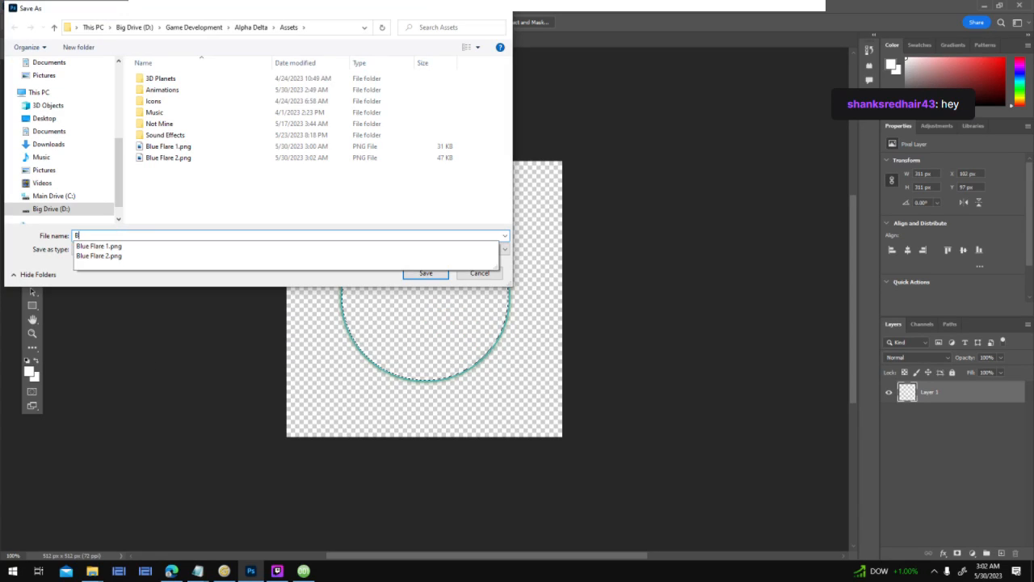
{"action": "key", "text": "Return"}
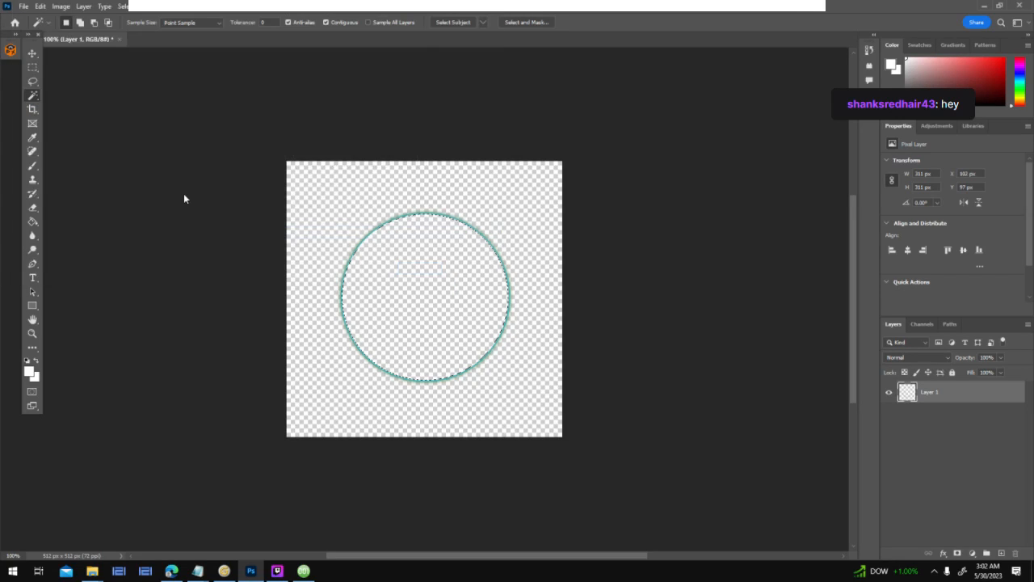
Switch to 001 Game Creator, duplicate the Atmosphere_Large sprite and name the copy Atmosphere_Sun_Blue.
{"action": "left_click", "coordinate": [303, 571]}
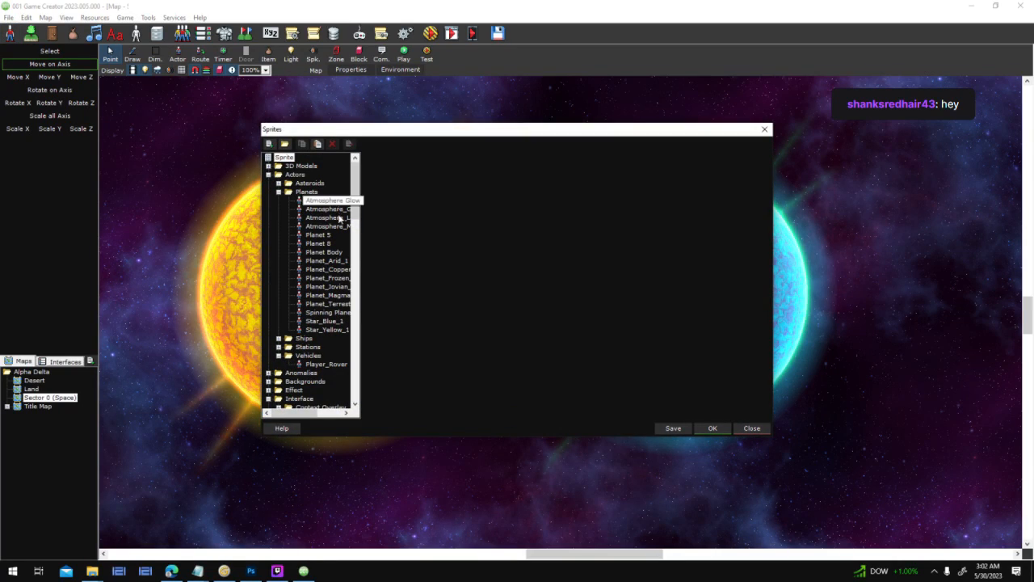
{"action": "left_click", "coordinate": [342, 219]}
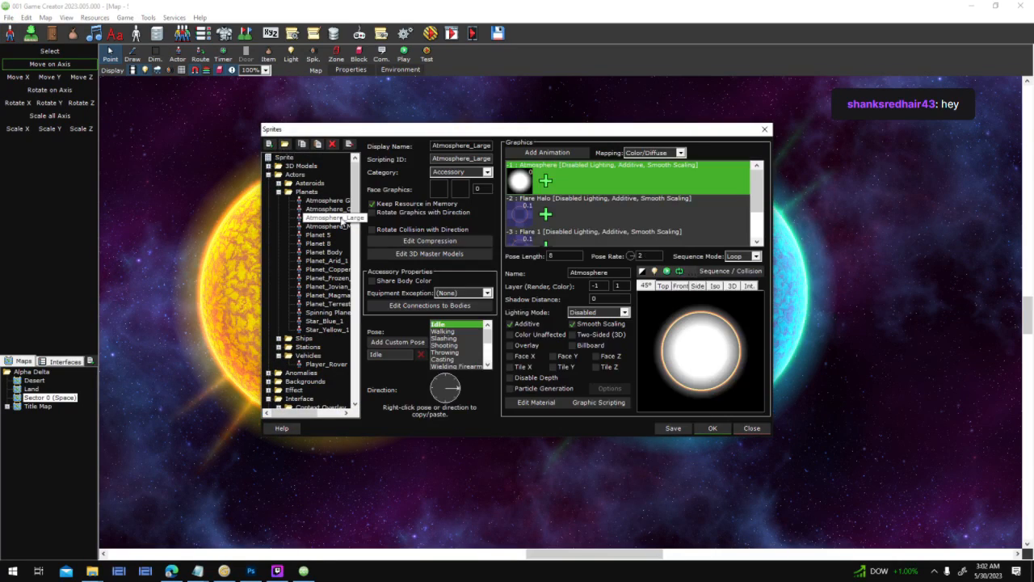
{"action": "left_click", "coordinate": [318, 144]}
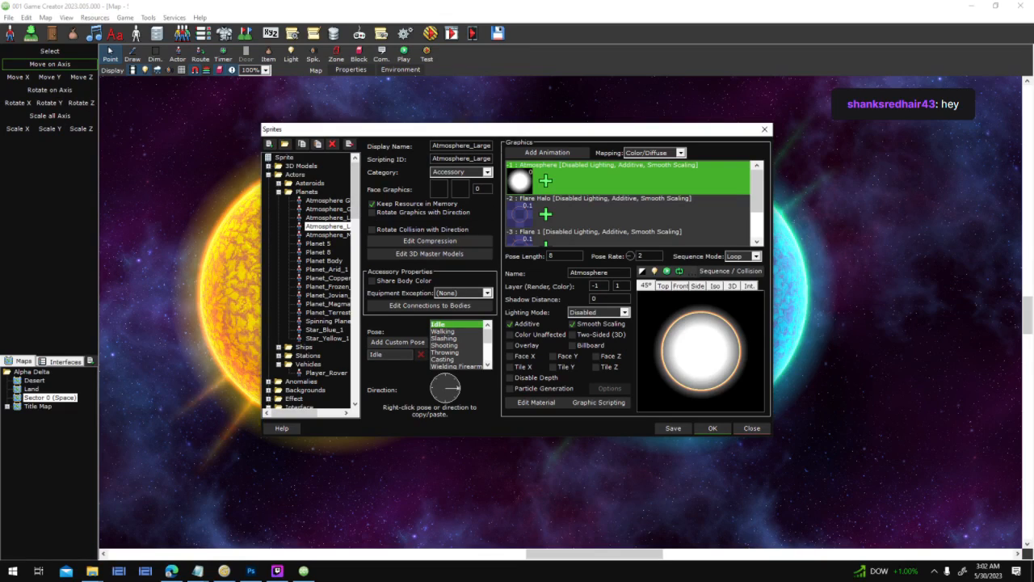
{"action": "type", "text": "Sun_Blue"}
Replace the Flare Halo graphic of the Atmosphere_Sun_Blue sprite with Blue Halo.png from the Assets folder.
{"action": "left_click", "coordinate": [524, 212]}
{"action": "right_click", "coordinate": [524, 211]}
{"action": "left_click", "coordinate": [566, 233]}
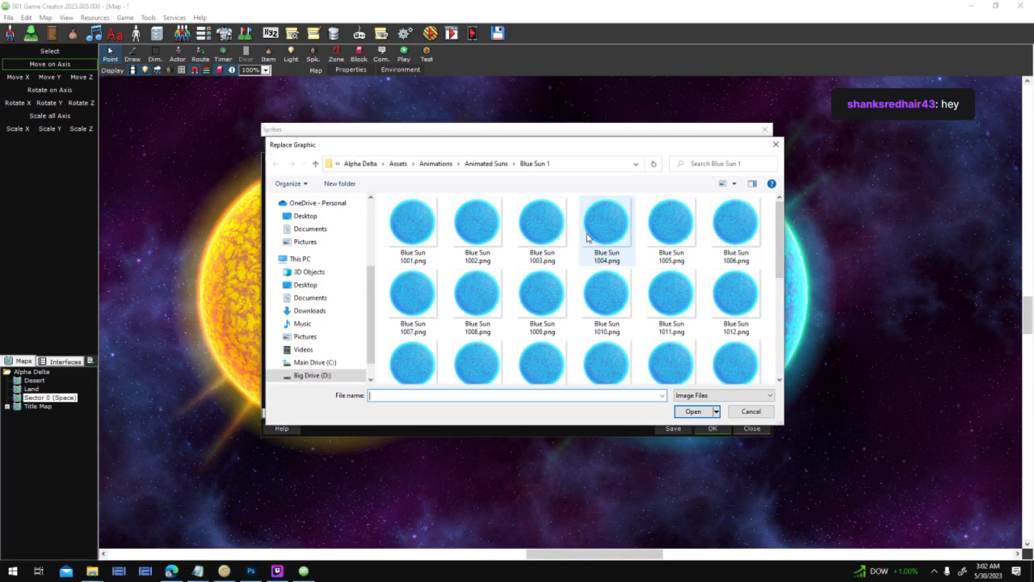
{"action": "left_click", "coordinate": [445, 165]}
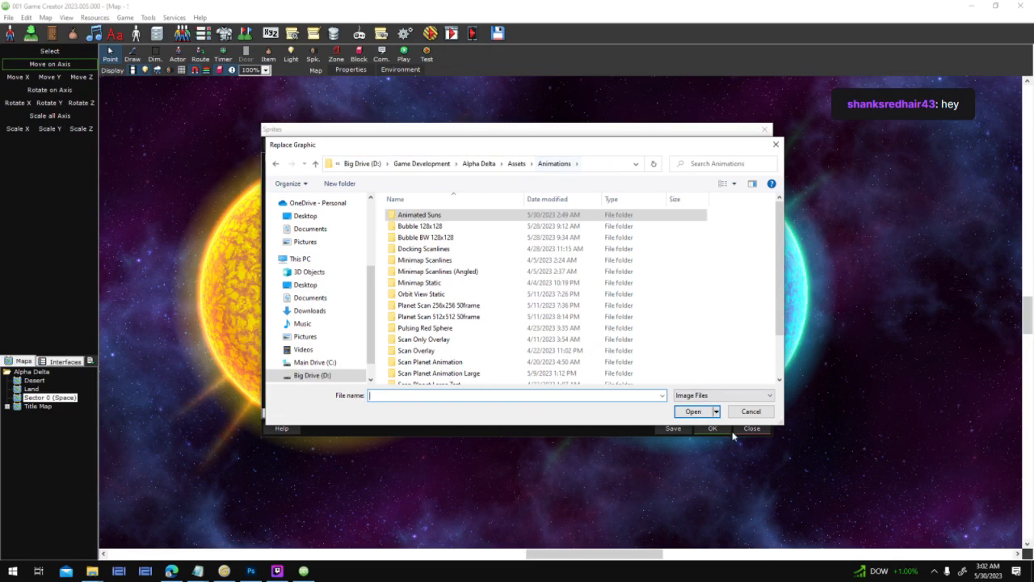
{"action": "left_click", "coordinate": [515, 164]}
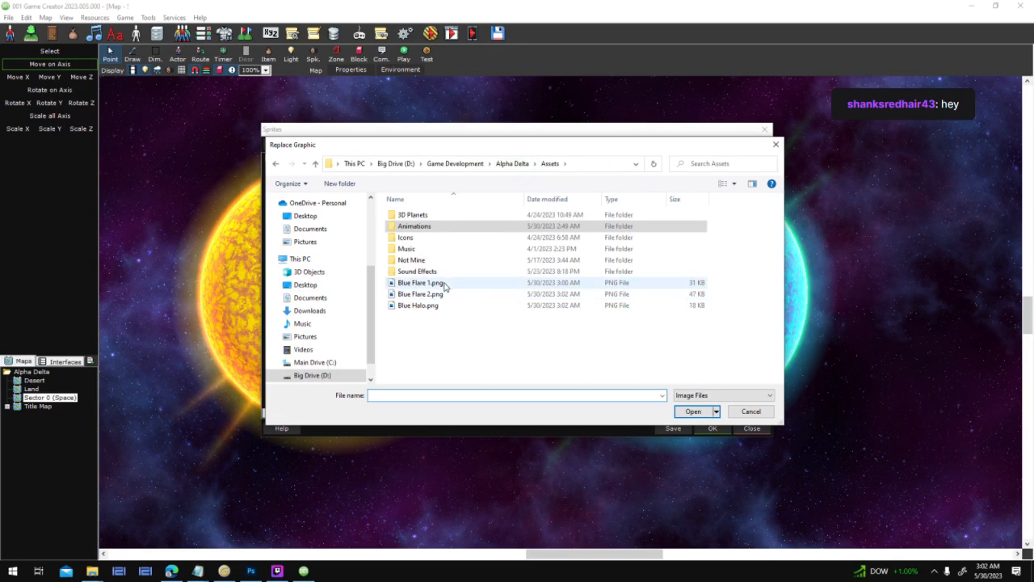
{"action": "left_click", "coordinate": [423, 304]}
{"action": "left_click_drag", "start_coordinate": [530, 152], "coordinate": [287, 98]}
{"action": "double_click", "coordinate": [193, 252]}
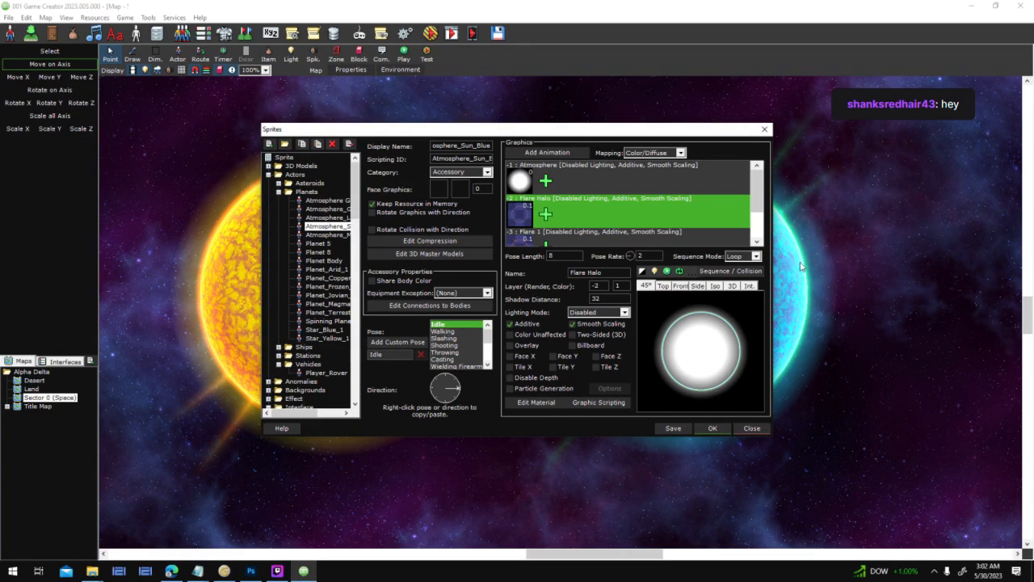
Replace the sprite's Flare 1 graphic with the matching blue flare PNG.
{"action": "scroll", "coordinate": [631, 202], "scroll_direction": "down", "scroll_amount": 1}
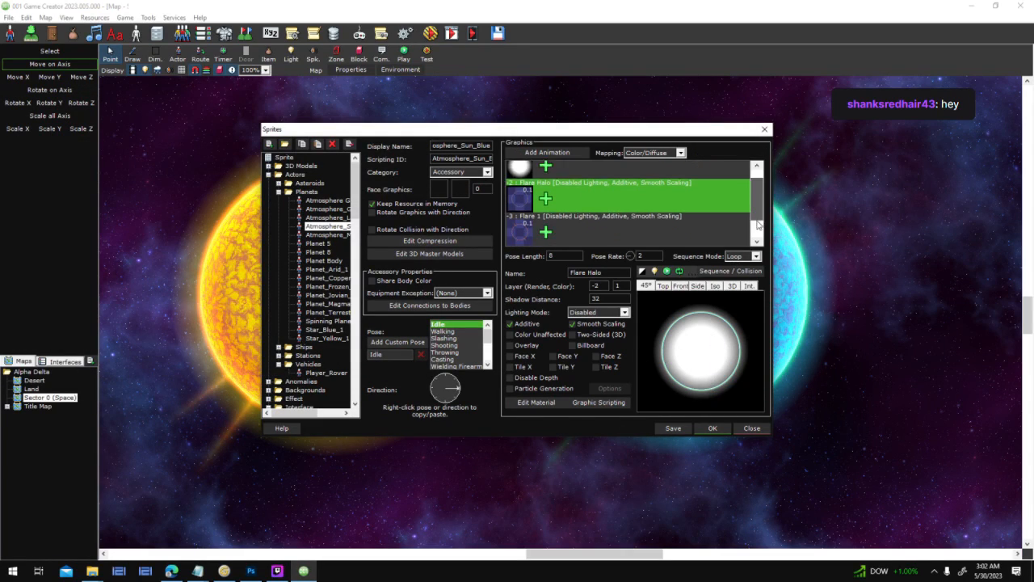
{"action": "left_click", "coordinate": [522, 198]}
{"action": "right_click", "coordinate": [521, 202]}
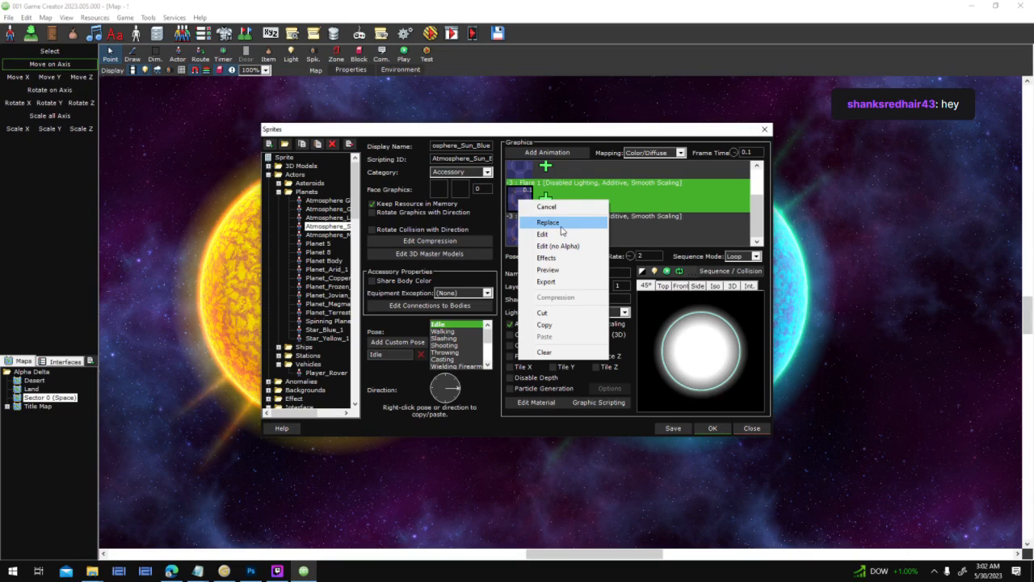
{"action": "left_click", "coordinate": [557, 223]}
{"action": "double_click", "coordinate": [201, 241]}
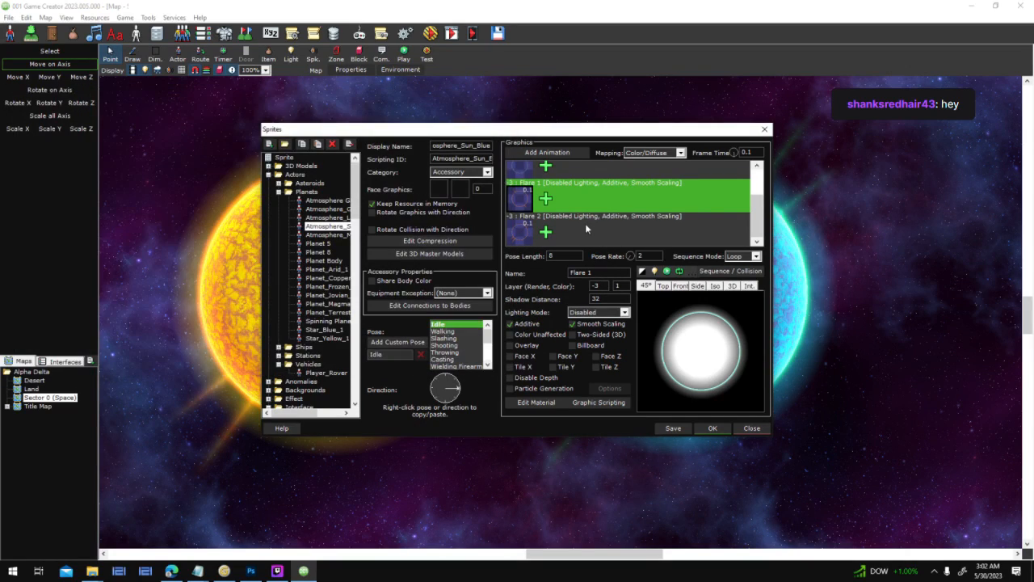
Replace the sprite's Flare 2 graphic with the matching blue flare PNG and accept the sprite changes.
{"action": "left_click", "coordinate": [530, 235]}
{"action": "right_click", "coordinate": [534, 234]}
{"action": "left_click", "coordinate": [552, 255]}
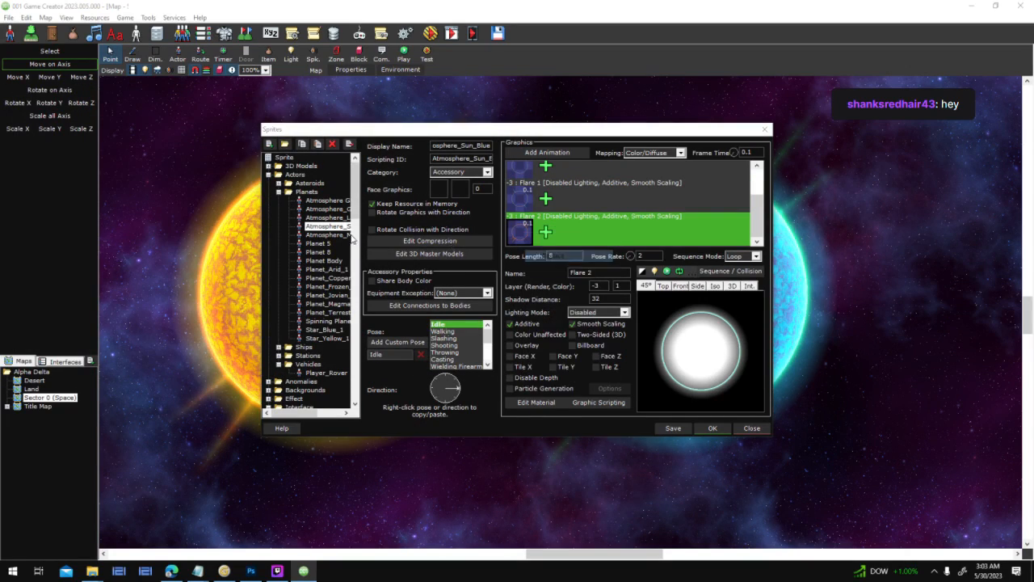
{"action": "double_click", "coordinate": [210, 256]}
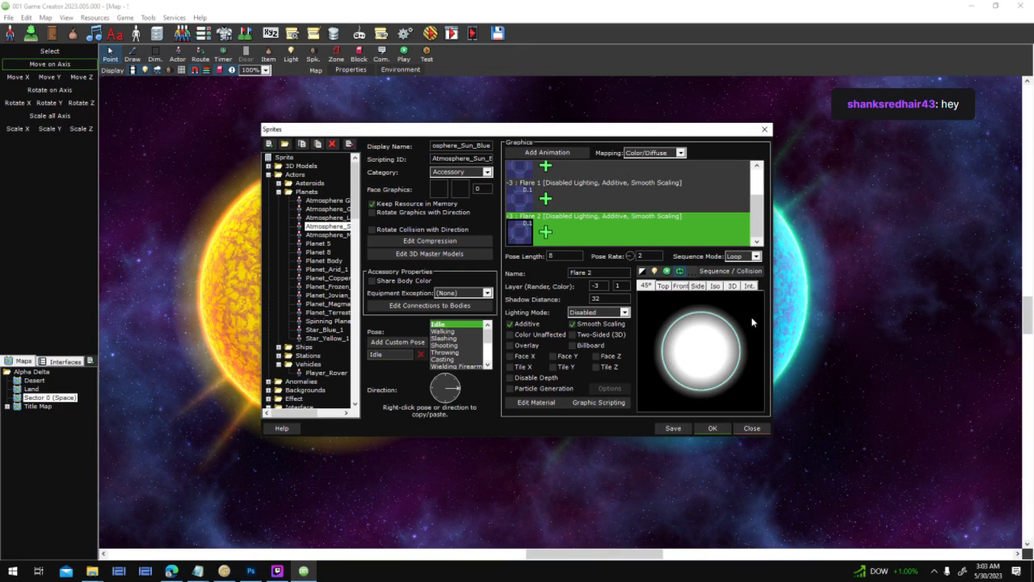
{"action": "left_click", "coordinate": [715, 428]}
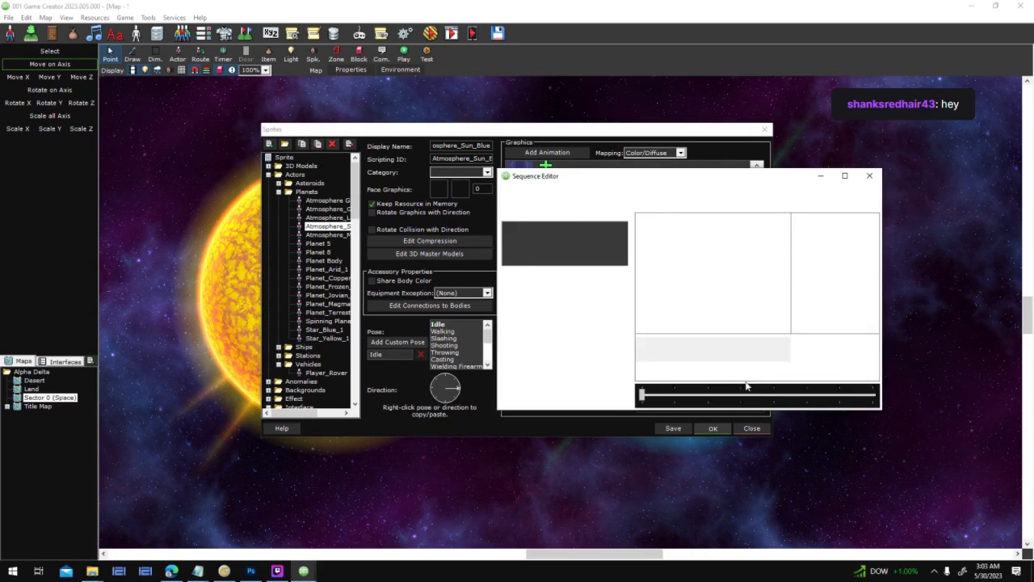
{"action": "key", "text": "F5"}
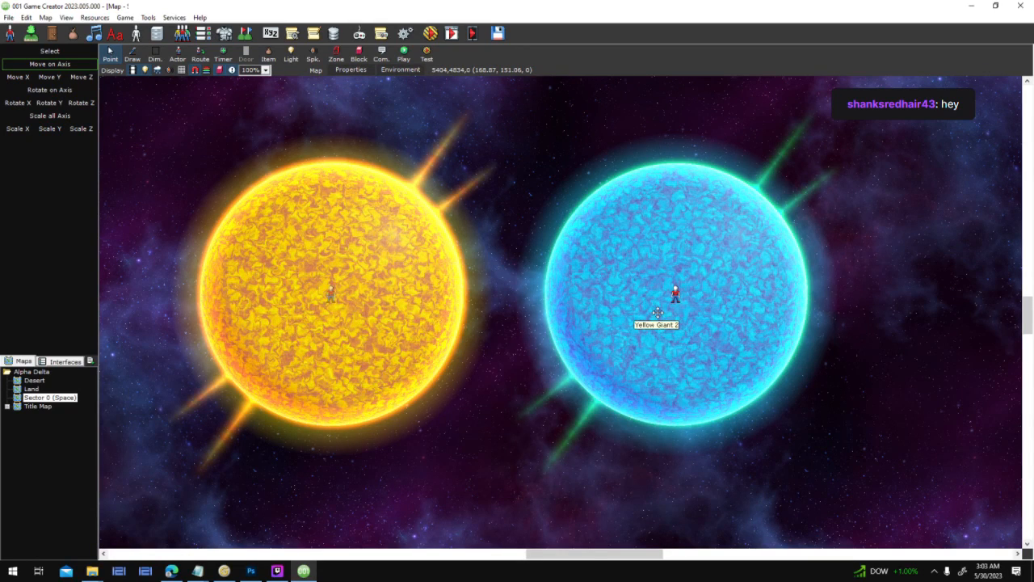
Set the accessory sprite of the blue star actor Yellow Giant 2 to Atmosphere_Sun_Blue.
{"action": "double_click", "coordinate": [675, 293]}
{"action": "double_click", "coordinate": [537, 297]}
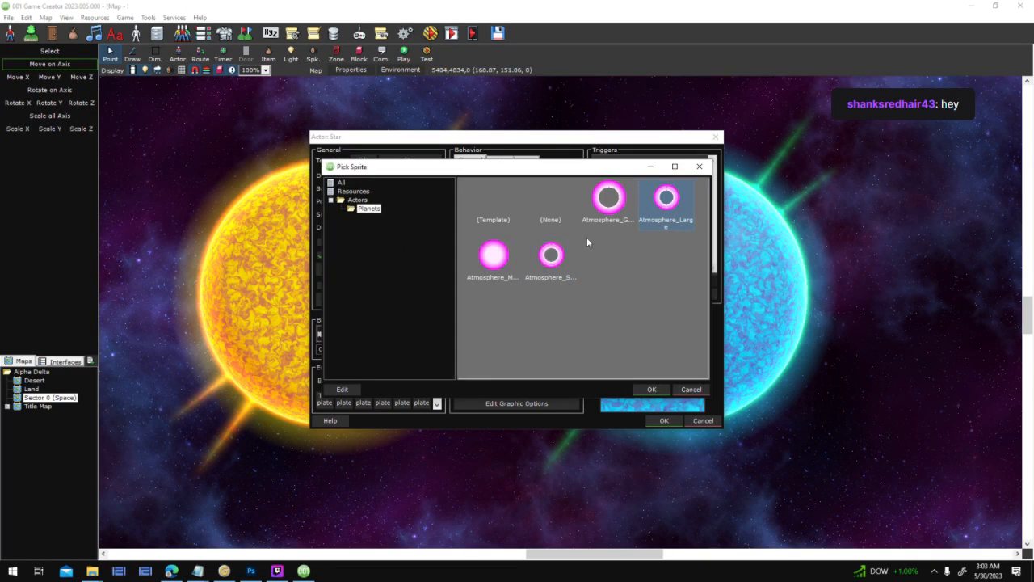
{"action": "left_click", "coordinate": [651, 389]}
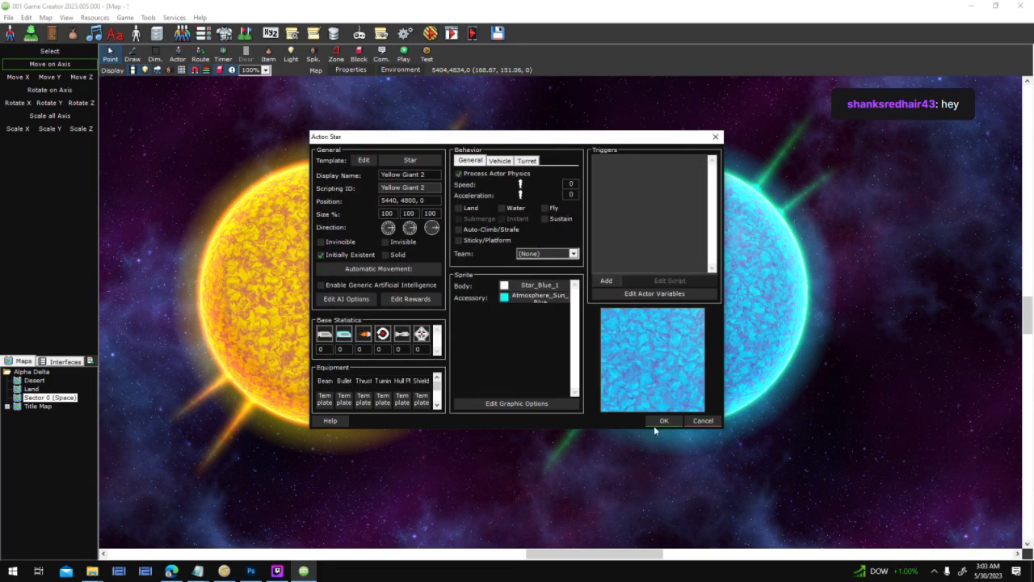
{"action": "left_click", "coordinate": [663, 420]}
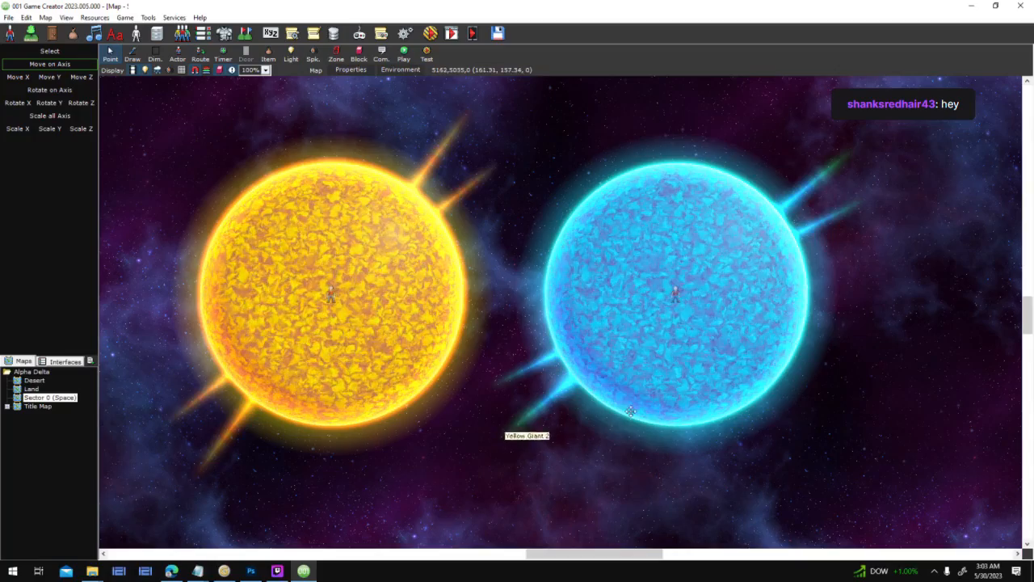
Compare the yellow and blue stars with their halos and flares side by side on the Sector 0 (Space) map.
{"action": "key", "text": "Down"}
{"action": "key", "text": "Left"}
{"action": "key", "text": "Right"}
{"action": "key", "text": "Down"}
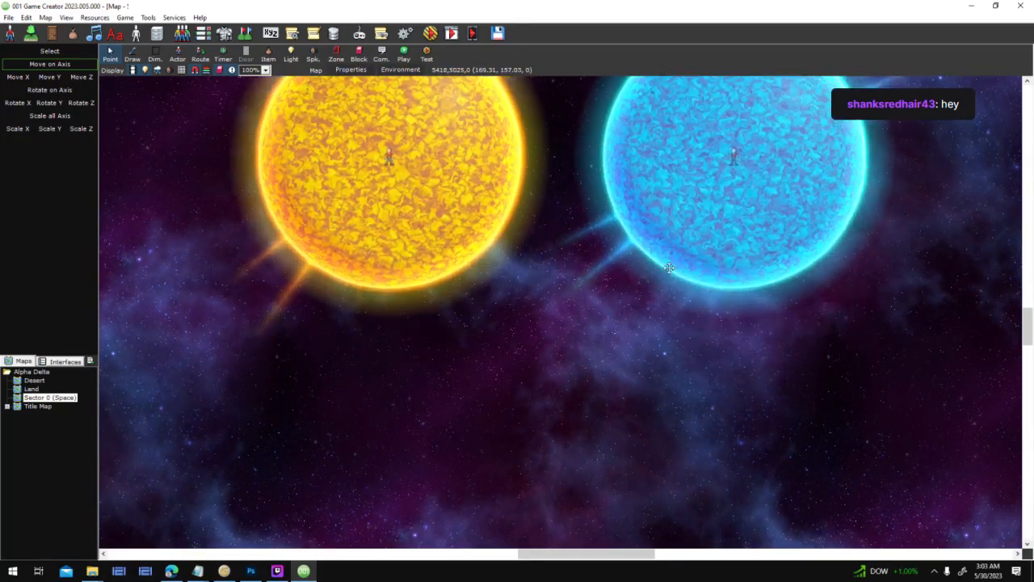
{"action": "key", "text": "Up"}
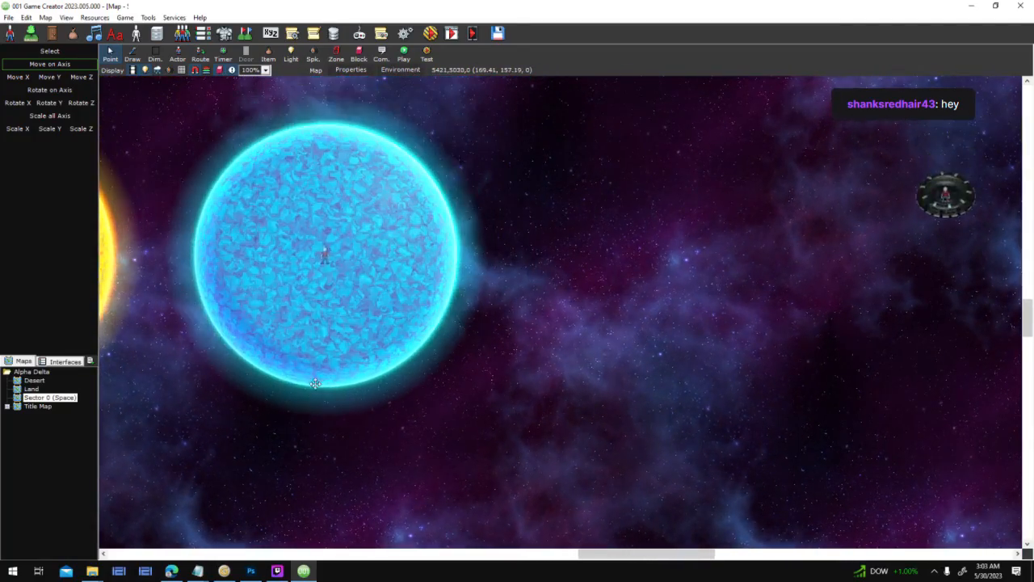
{"action": "key", "text": "Left"}
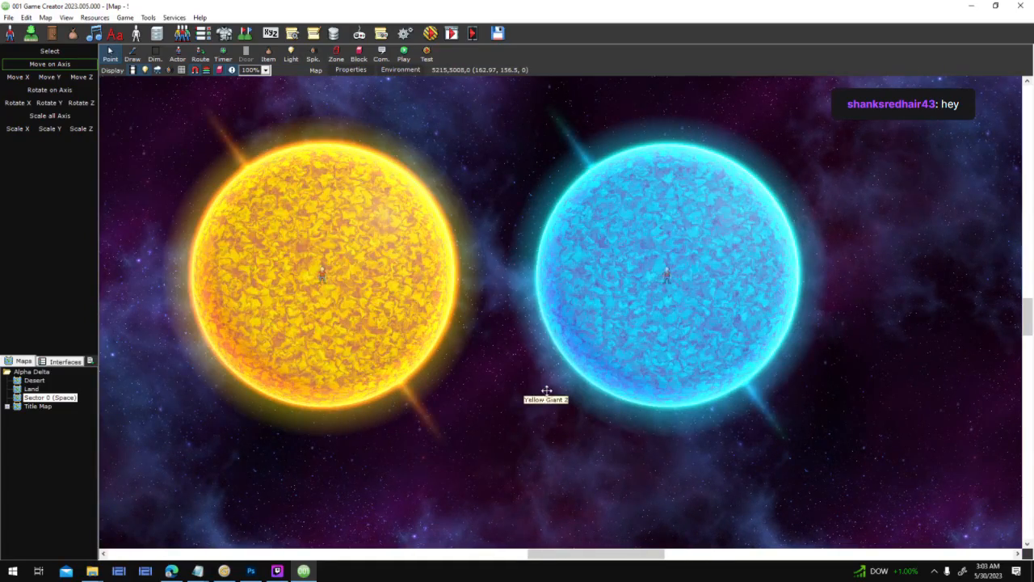
{"action": "key", "text": "Left"}
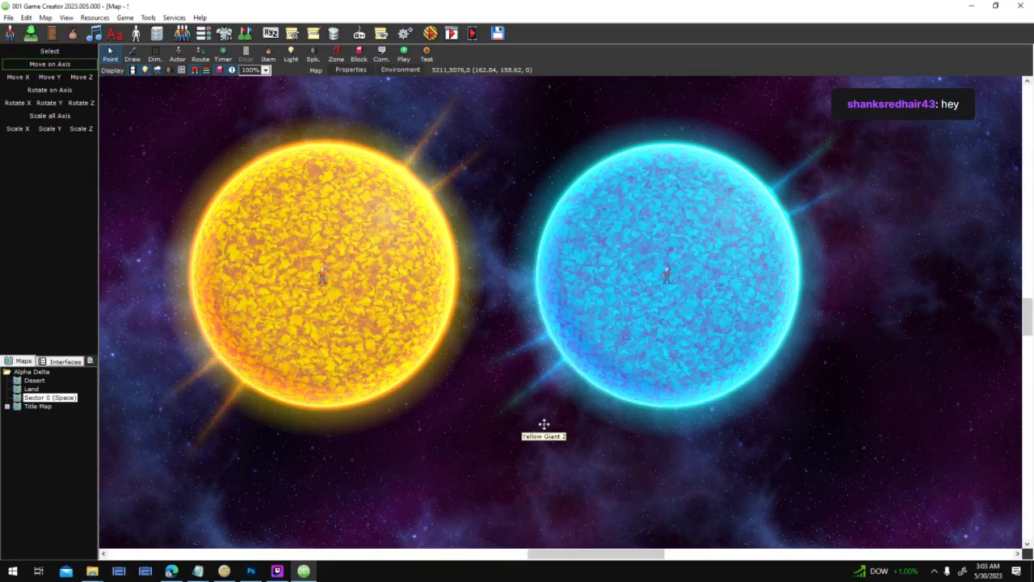
{"action": "mouse_move", "coordinate": [526, 423]}
{"action": "left_mouse_down"}
{"action": "mouse_move", "coordinate": [617, 434]}
{"action": "mouse_move", "coordinate": [686, 458]}
{"action": "mouse_move", "coordinate": [667, 478]}
{"action": "mouse_move", "coordinate": [575, 490]}
{"action": "mouse_move", "coordinate": [503, 473]}
{"action": "mouse_move", "coordinate": [473, 439]}
{"action": "mouse_move", "coordinate": [533, 418]}
{"action": "left_mouse_up"}
{"action": "scroll", "coordinate": [542, 427], "scroll_direction": "down", "scroll_amount": 2}
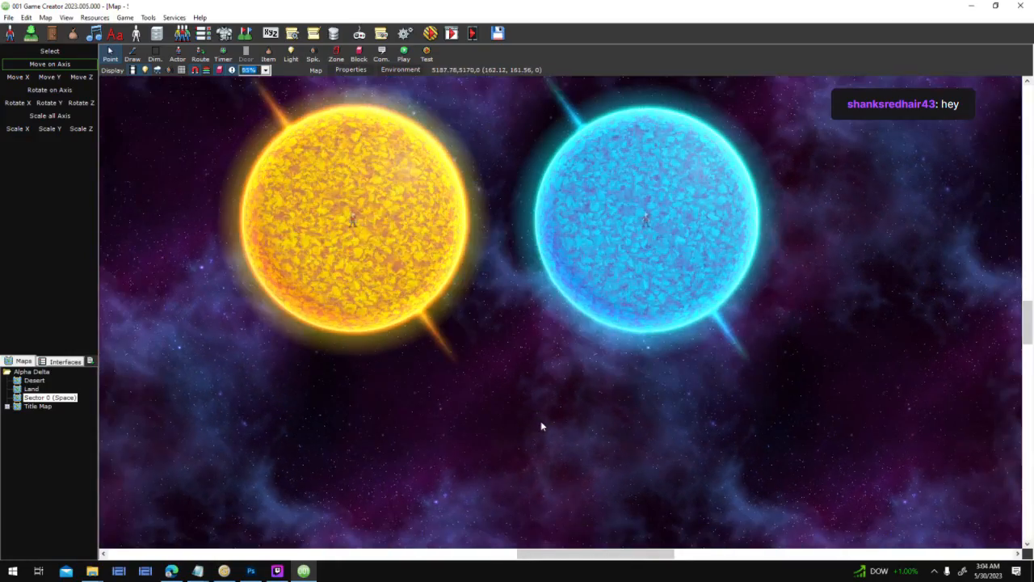
{"action": "scroll", "coordinate": [574, 416], "scroll_direction": "down", "scroll_amount": 1}
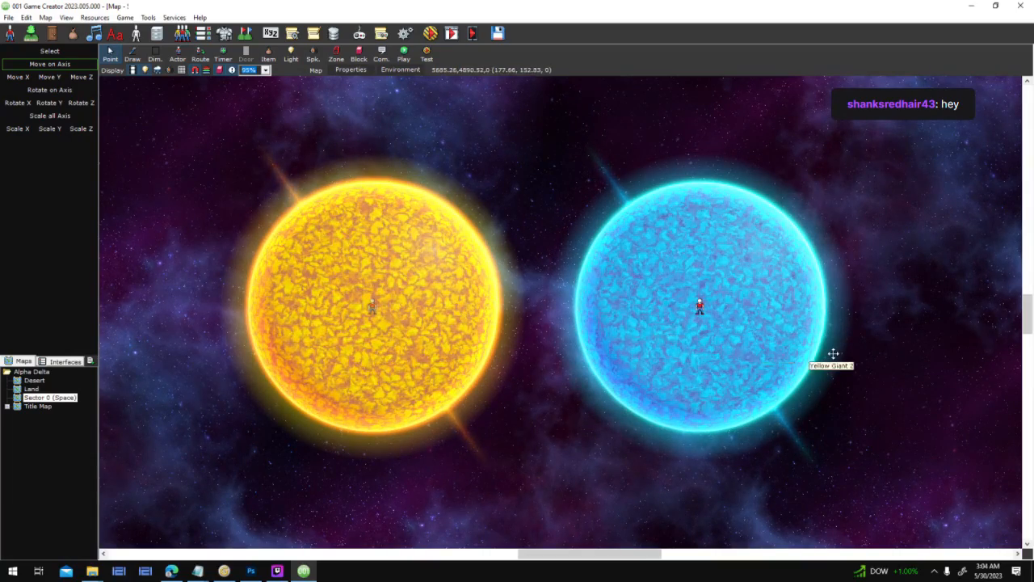
{"action": "scroll", "coordinate": [404, 217], "scroll_direction": "down", "scroll_amount": 2}
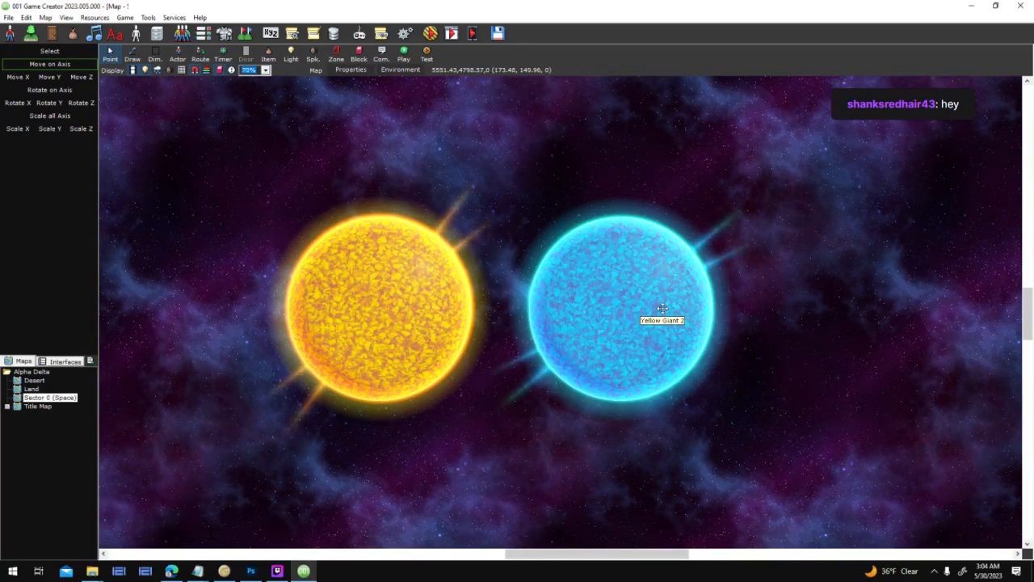
{"action": "left_click_drag", "start_coordinate": [662, 308], "coordinate": [686, 346]}
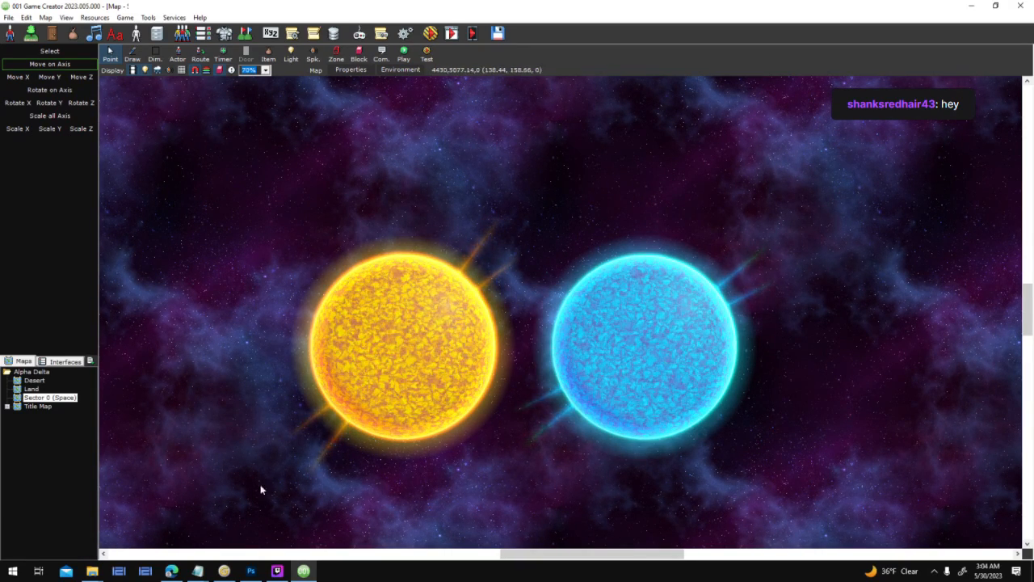
Switch to Genetica 4 Studio and show the node graph of the Animated Blue Sun texture.
{"action": "left_click", "coordinate": [223, 572]}
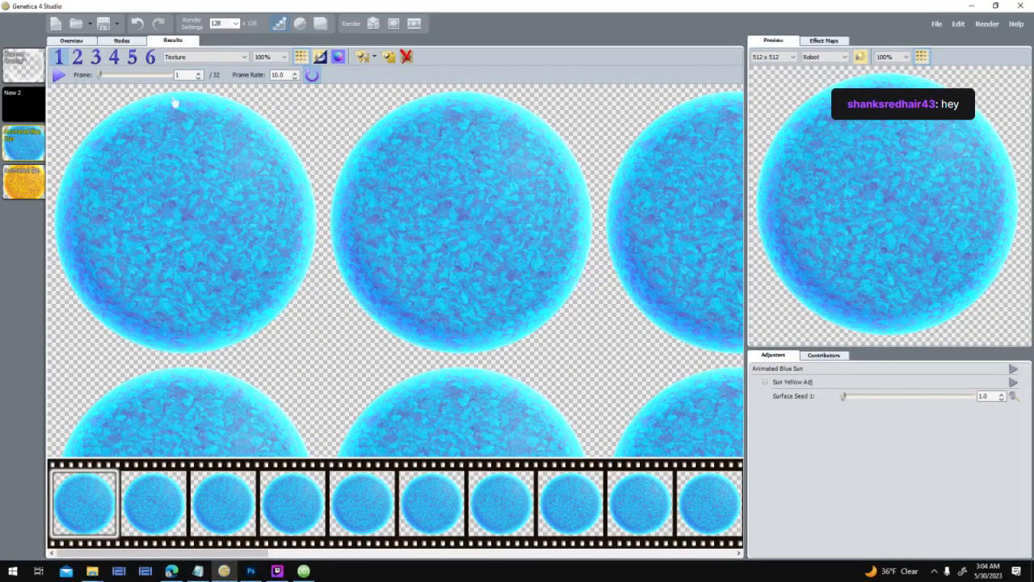
{"action": "left_click", "coordinate": [92, 40]}
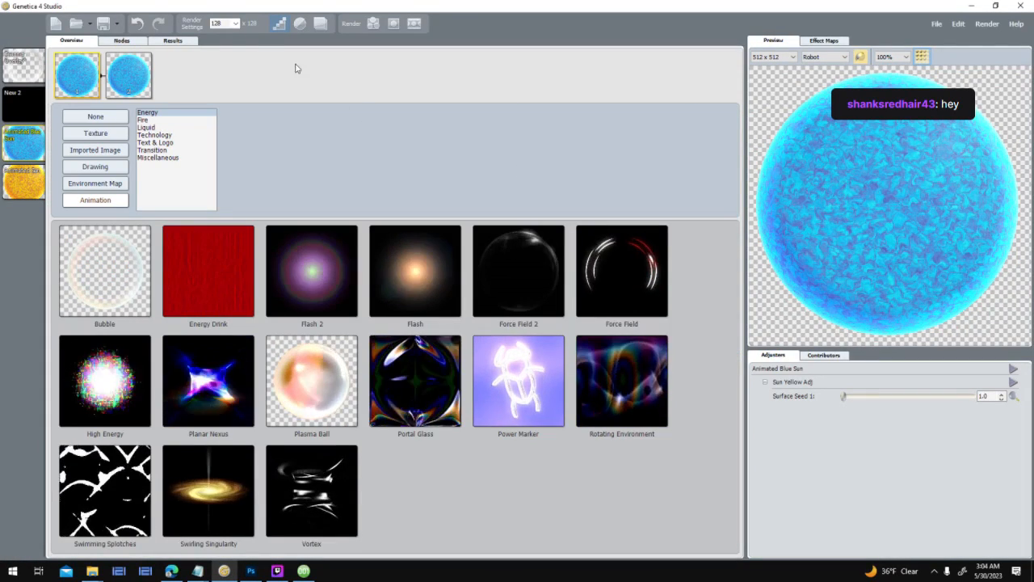
{"action": "left_click", "coordinate": [119, 41]}
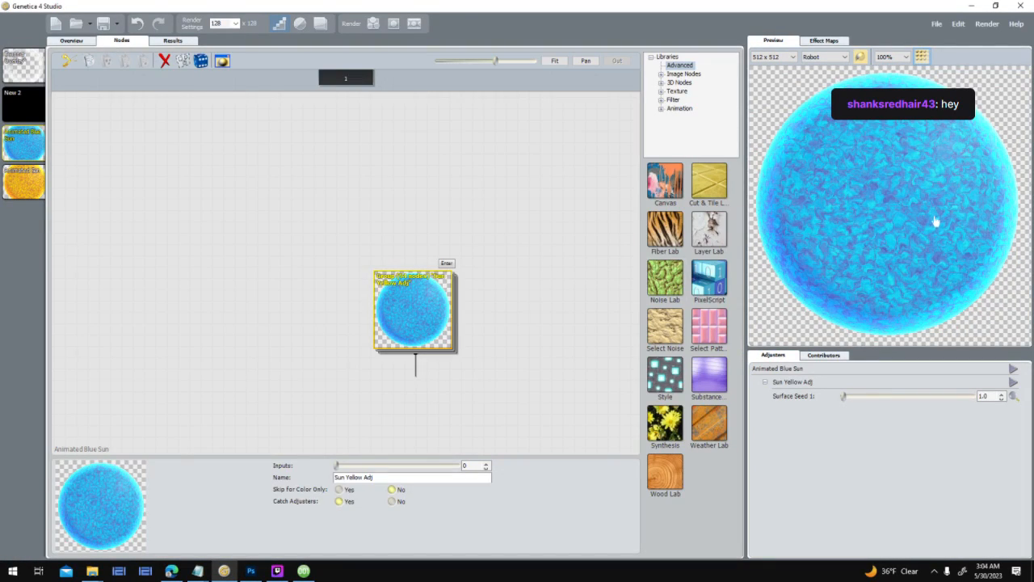
{"action": "left_click", "coordinate": [94, 42]}
{"action": "left_click", "coordinate": [122, 41]}
{"action": "scroll", "coordinate": [472, 279], "scroll_direction": "up", "scroll_amount": 2}
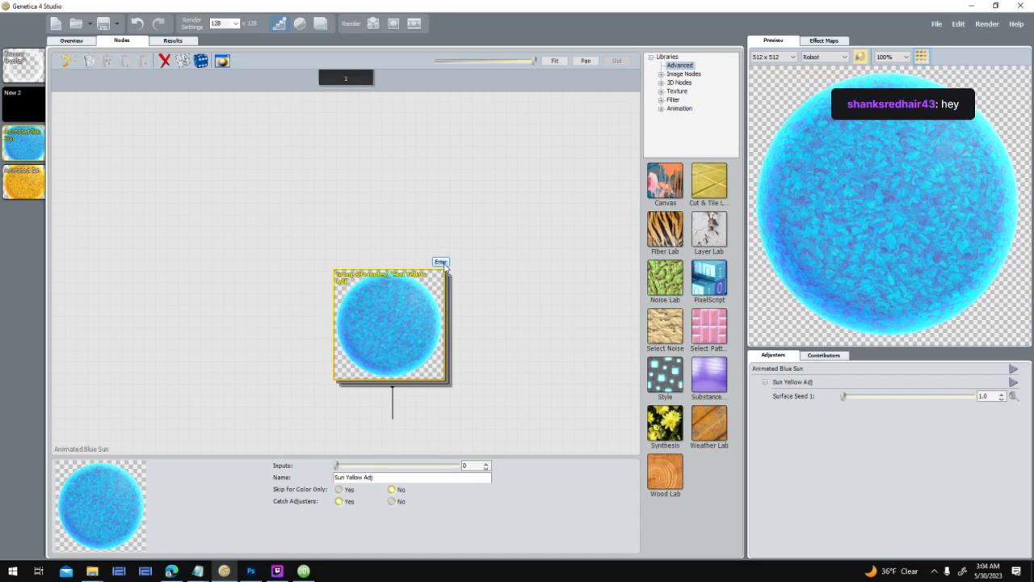
Enter the nested node groups of the Sun Yellow Adj group down to the one that builds the sun's surface texture.
{"action": "left_click", "coordinate": [441, 263]}
{"action": "left_click", "coordinate": [426, 292]}
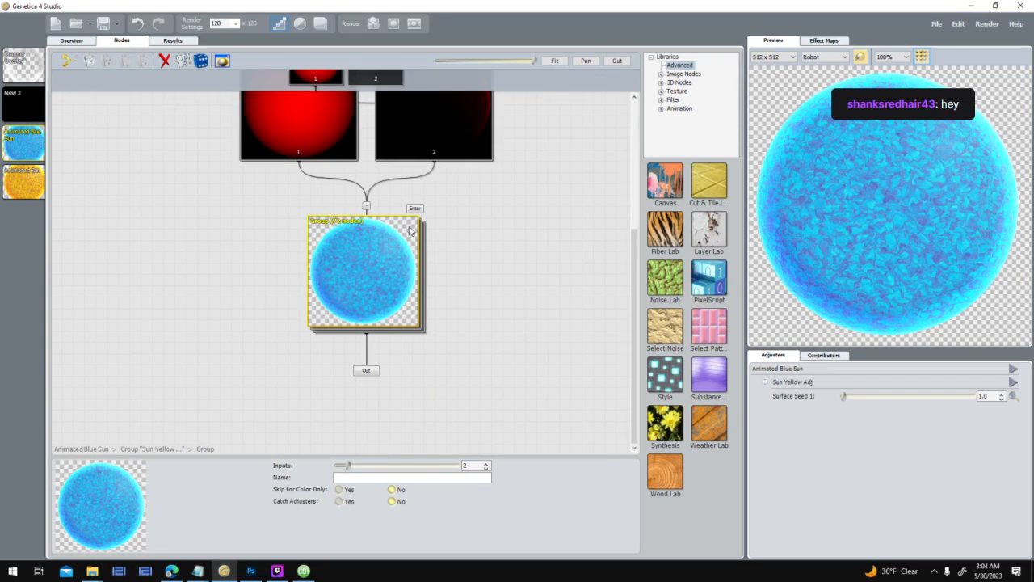
{"action": "left_click", "coordinate": [414, 209]}
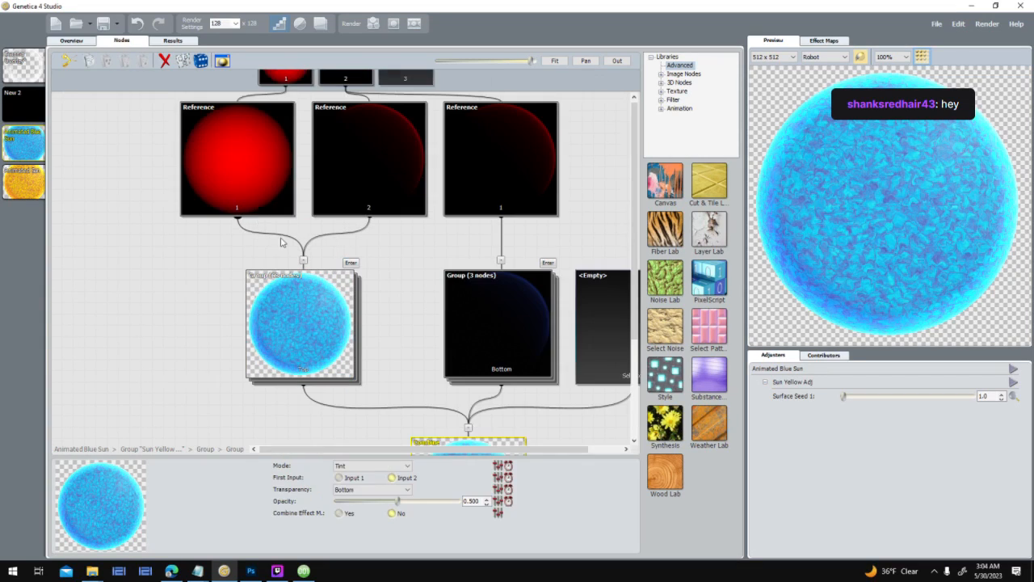
{"action": "left_click", "coordinate": [350, 262]}
{"action": "left_click", "coordinate": [273, 207]}
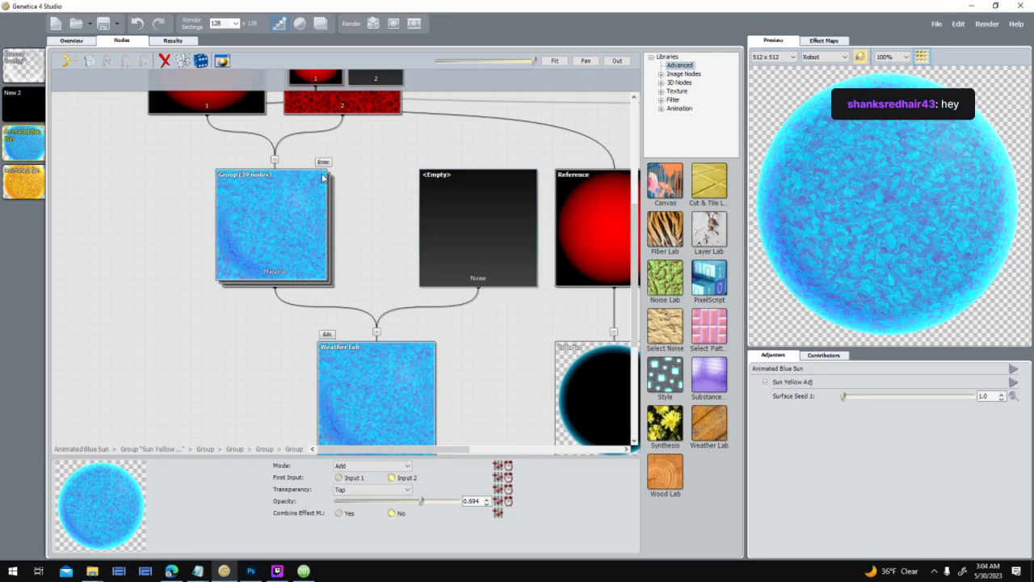
{"action": "left_click", "coordinate": [324, 164]}
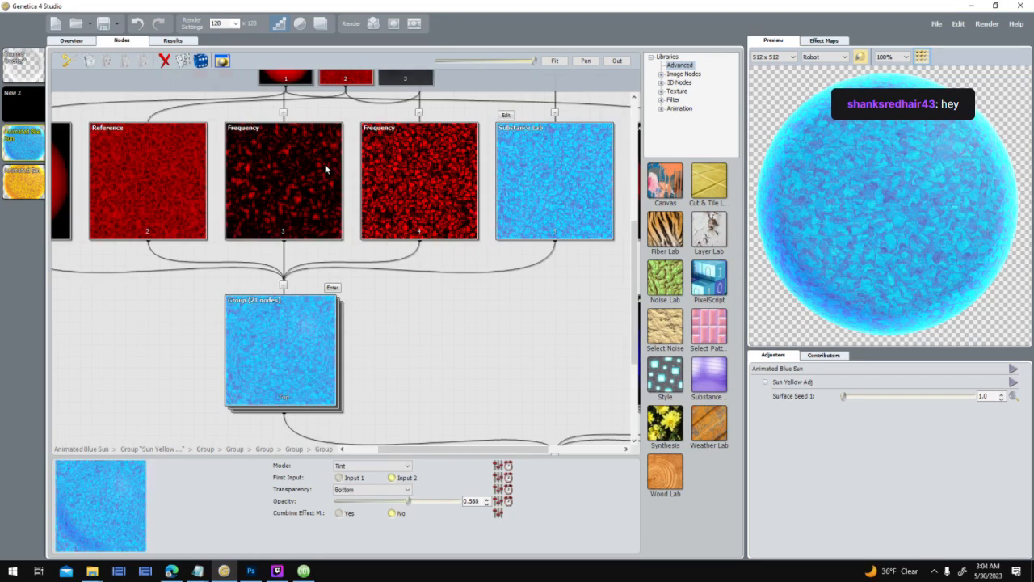
{"action": "left_click", "coordinate": [332, 288]}
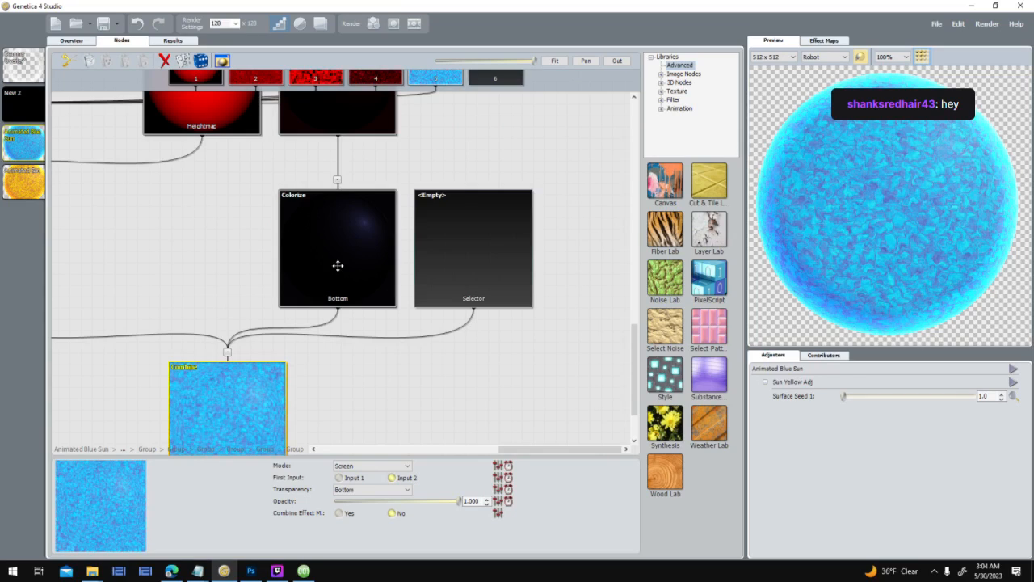
Leave the innermost group and open the Color settings of the Substance Lab node that feeds the sun's surface.
{"action": "scroll", "coordinate": [338, 265], "scroll_direction": "down", "scroll_amount": 5}
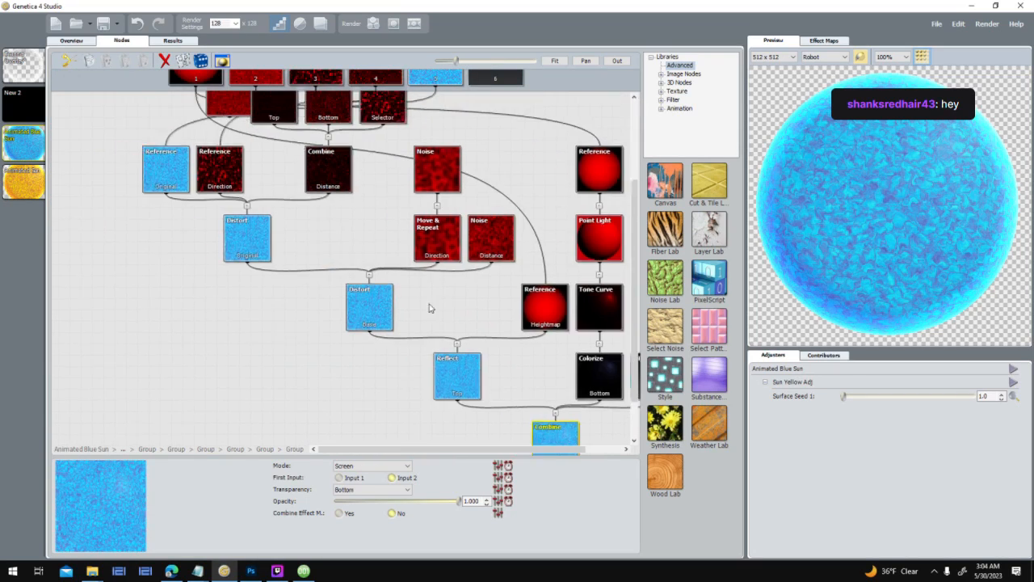
{"action": "left_click_drag", "start_coordinate": [430, 308], "coordinate": [559, 363]}
{"action": "left_click_drag", "start_coordinate": [450, 312], "coordinate": [202, 208]}
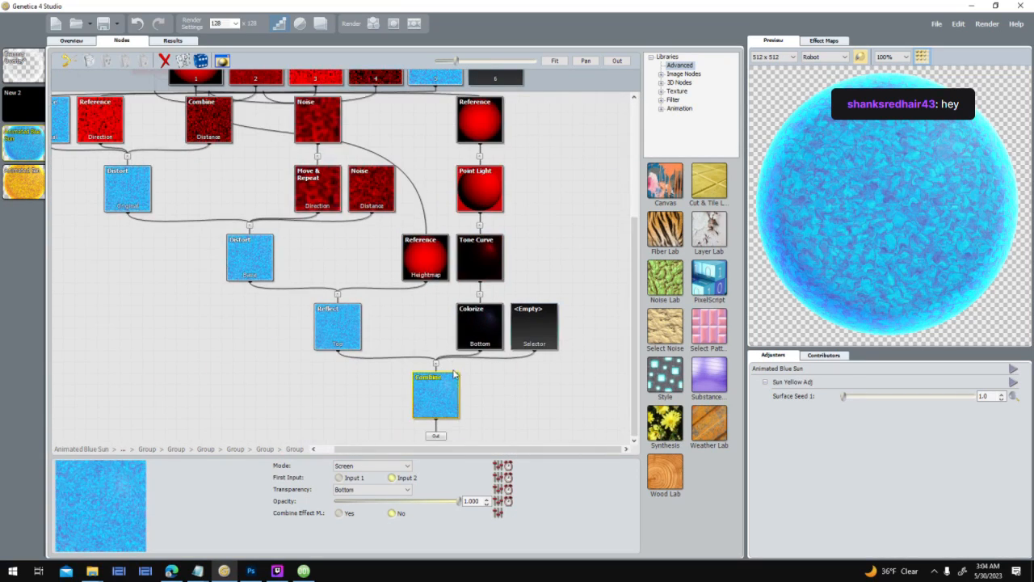
{"action": "left_click", "coordinate": [437, 436]}
{"action": "left_click_drag", "start_coordinate": [271, 246], "coordinate": [378, 306]}
{"action": "right_click", "coordinate": [377, 306]}
{"action": "left_click", "coordinate": [604, 190]}
{"action": "double_click", "coordinate": [612, 188]}
{"action": "left_click", "coordinate": [86, 168]}
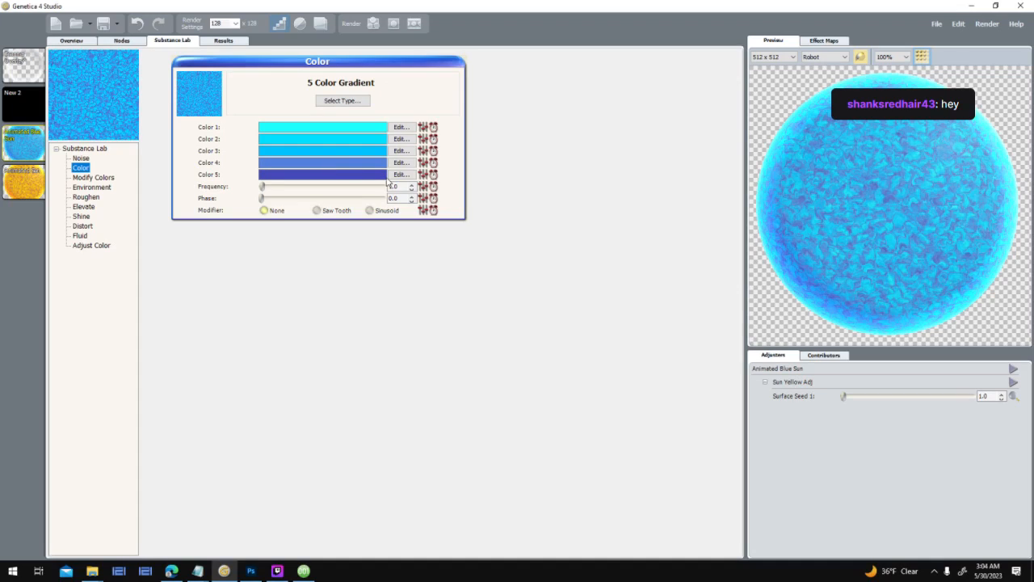
Set Color 5 of the five-color gradient to crimson (RGB 186, 68, 106) and Color 4 to a lighter red.
{"action": "left_click", "coordinate": [401, 175]}
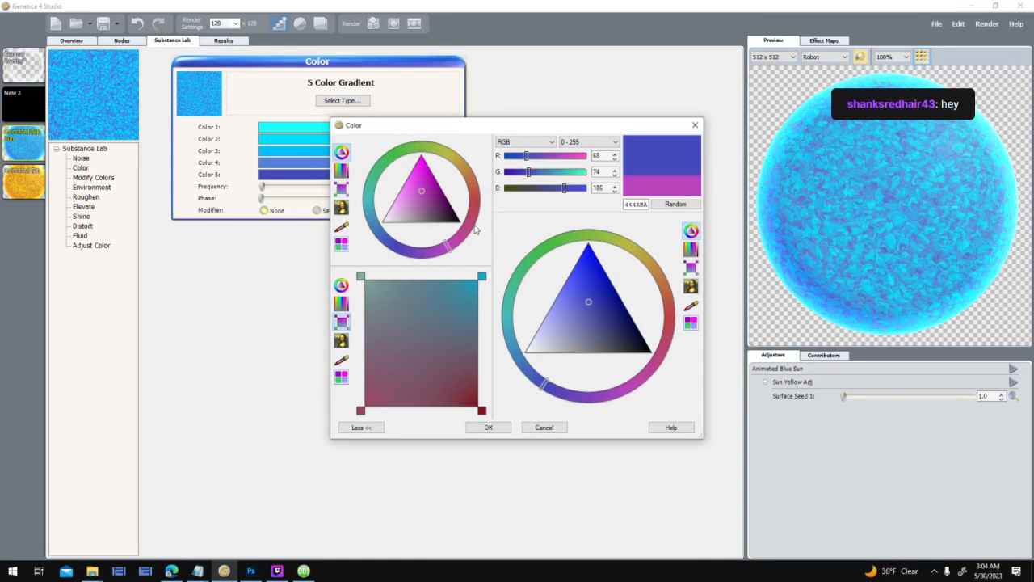
{"action": "left_click", "coordinate": [473, 204]}
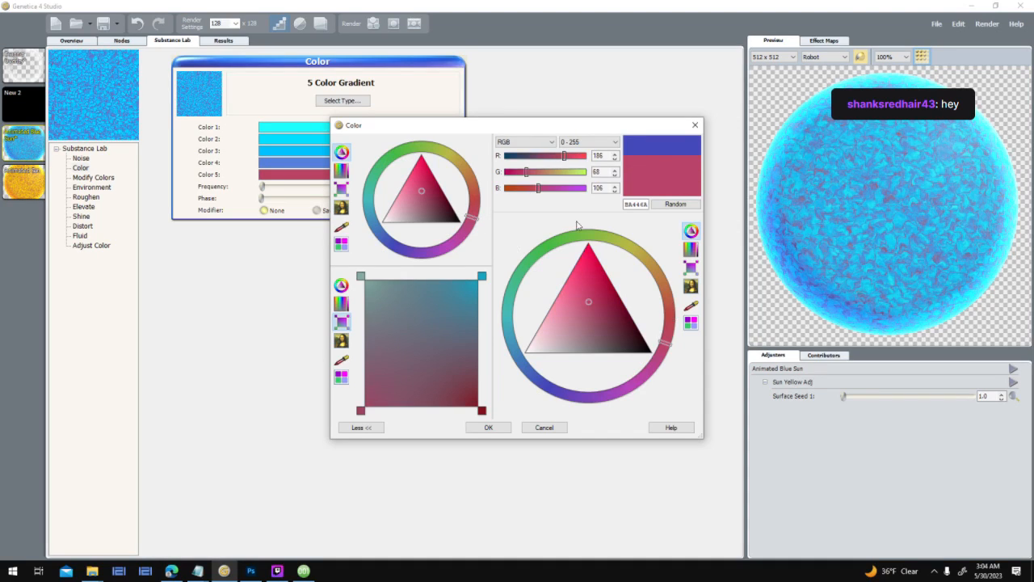
{"action": "left_click", "coordinate": [488, 428]}
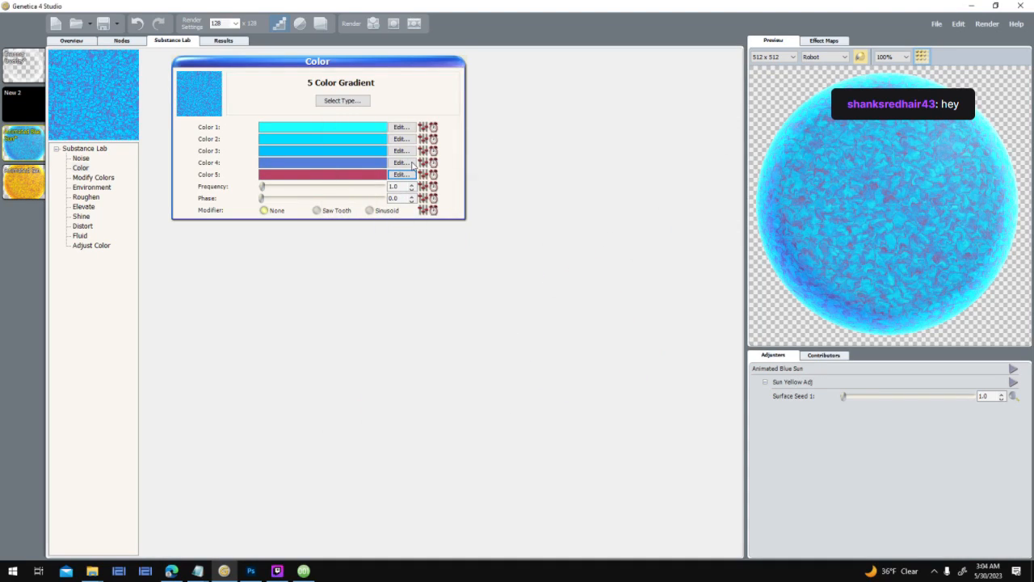
{"action": "left_click", "coordinate": [400, 163]}
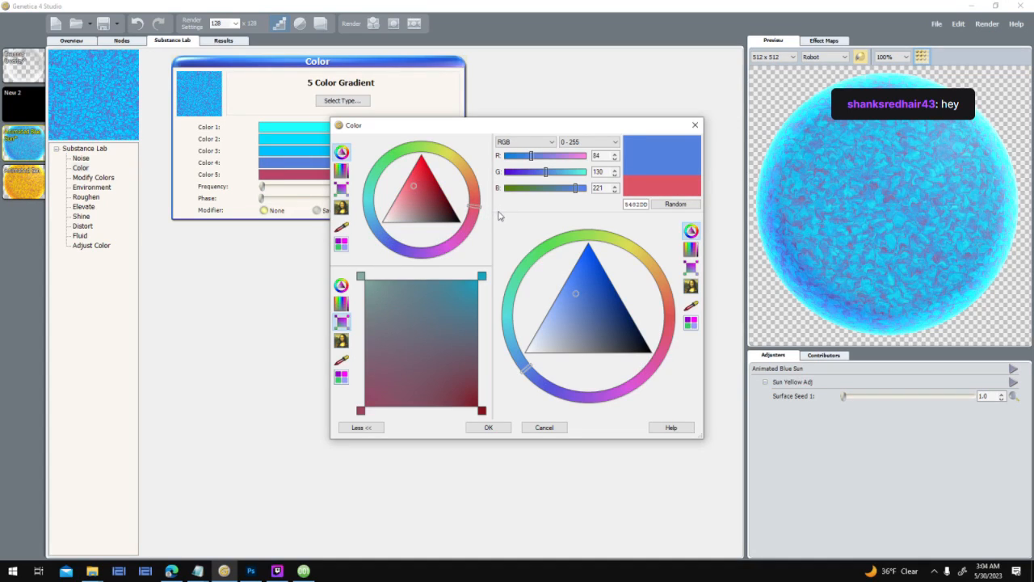
{"action": "left_click", "coordinate": [479, 428]}
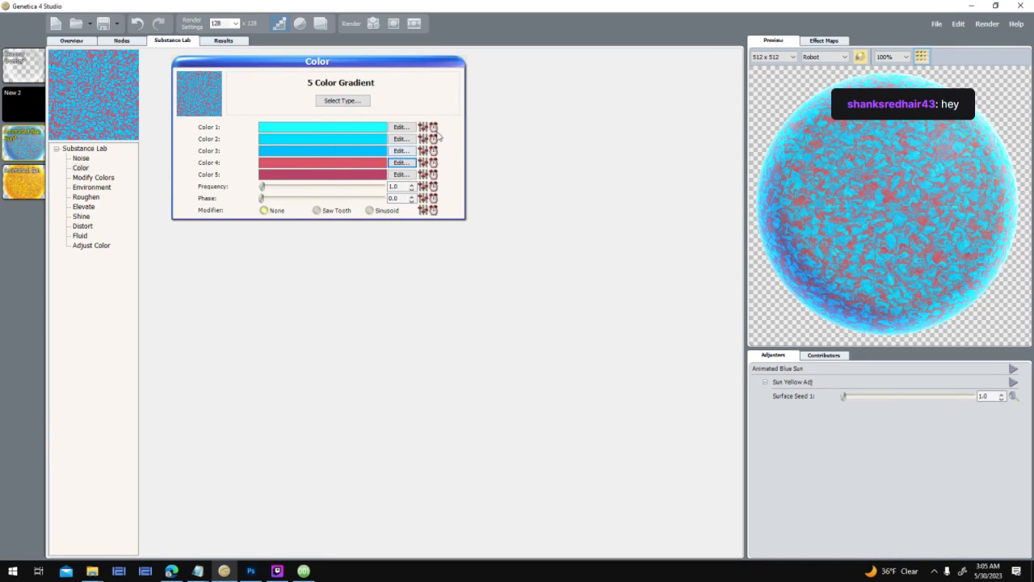
Set the gradient's Color 3 to bright red and Color 2 to orange-red (RGB 255, 55, 0).
{"action": "left_click", "coordinate": [413, 151]}
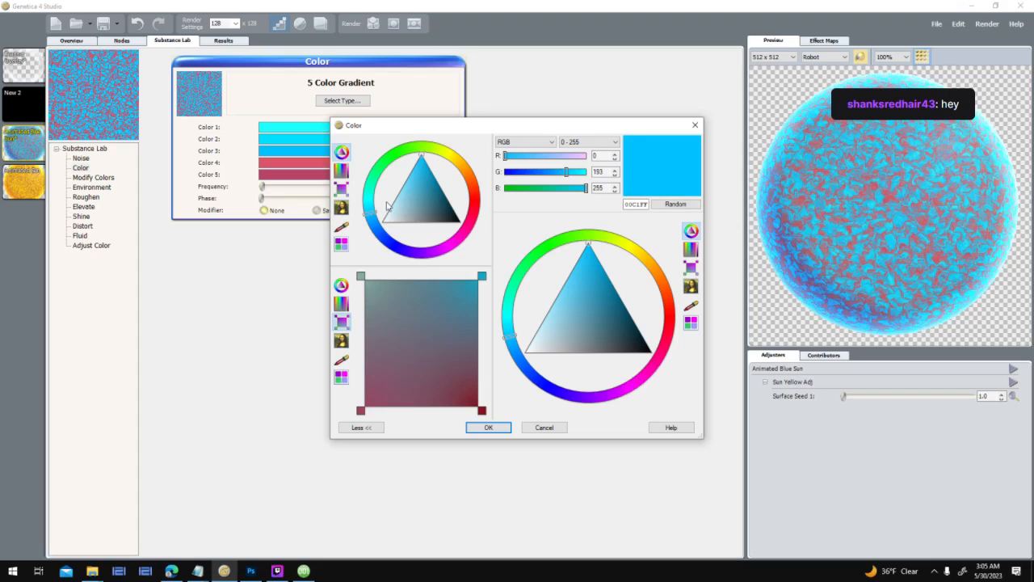
{"action": "left_click_drag", "start_coordinate": [485, 225], "coordinate": [509, 211]}
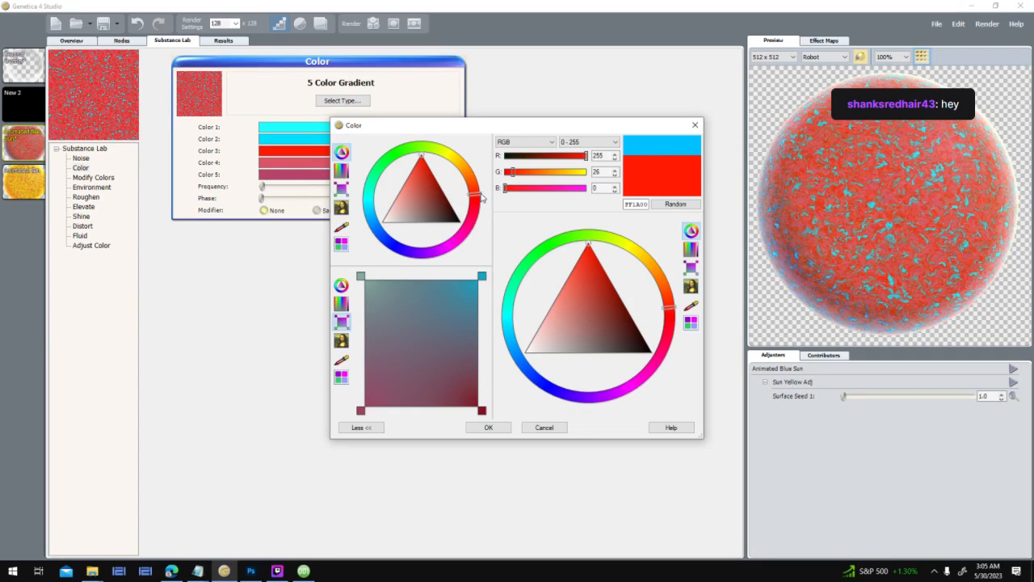
{"action": "left_click", "coordinate": [489, 427]}
{"action": "left_click", "coordinate": [401, 139]}
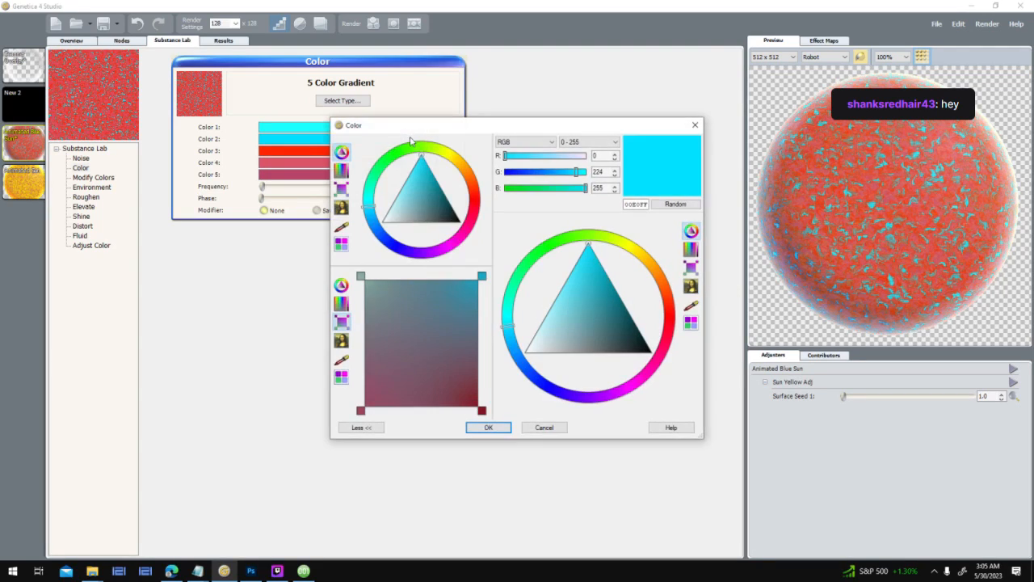
{"action": "left_click_drag", "start_coordinate": [394, 239], "coordinate": [498, 171]}
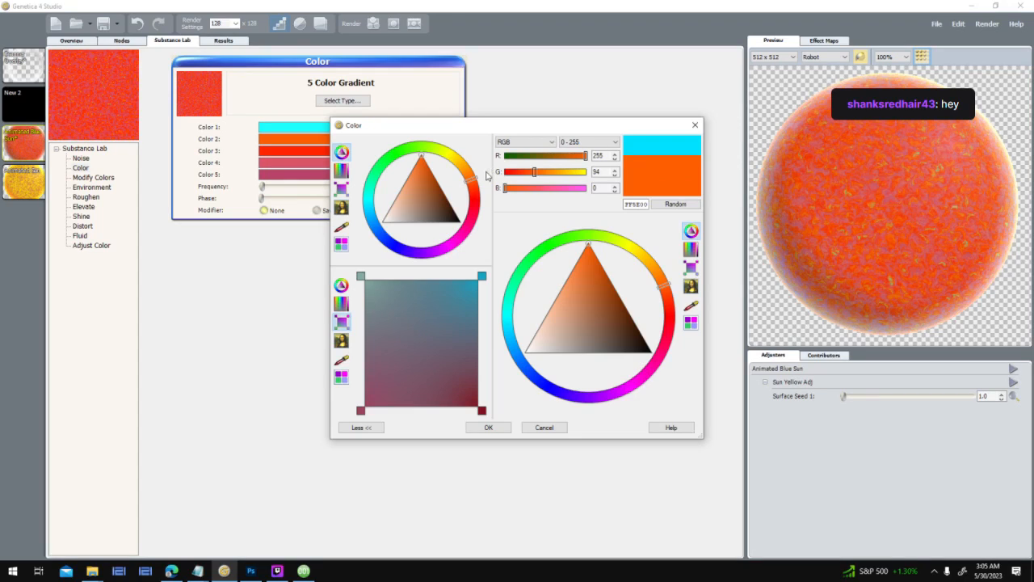
{"action": "left_click", "coordinate": [488, 427]}
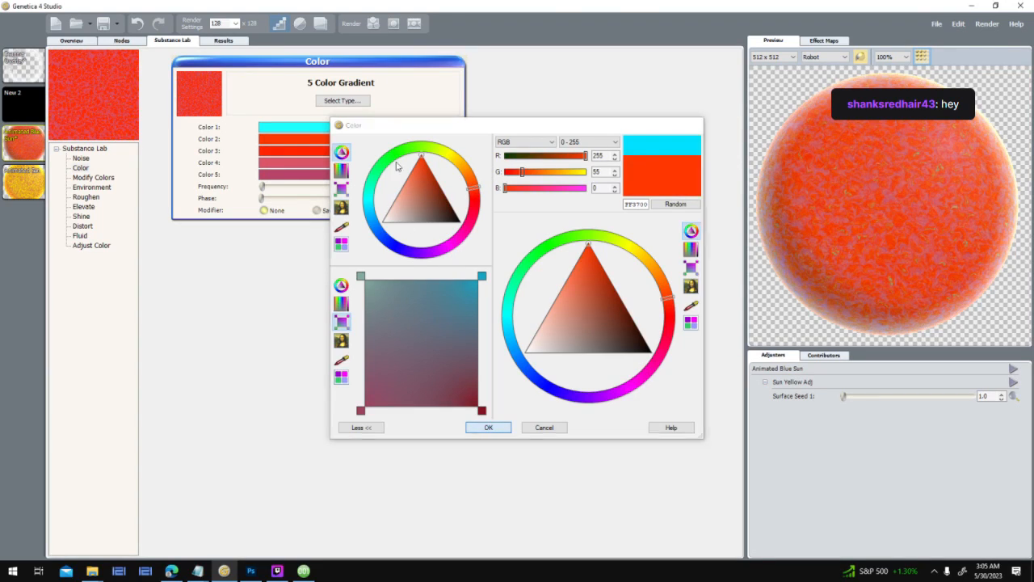
Set the gradient's Color 3 to orange (RGB 255, 120, 0) and Color 2 to a yellower orange (RGB 255, 150, 0).
{"action": "left_click", "coordinate": [399, 151]}
{"action": "left_click_drag", "start_coordinate": [481, 193], "coordinate": [480, 179]}
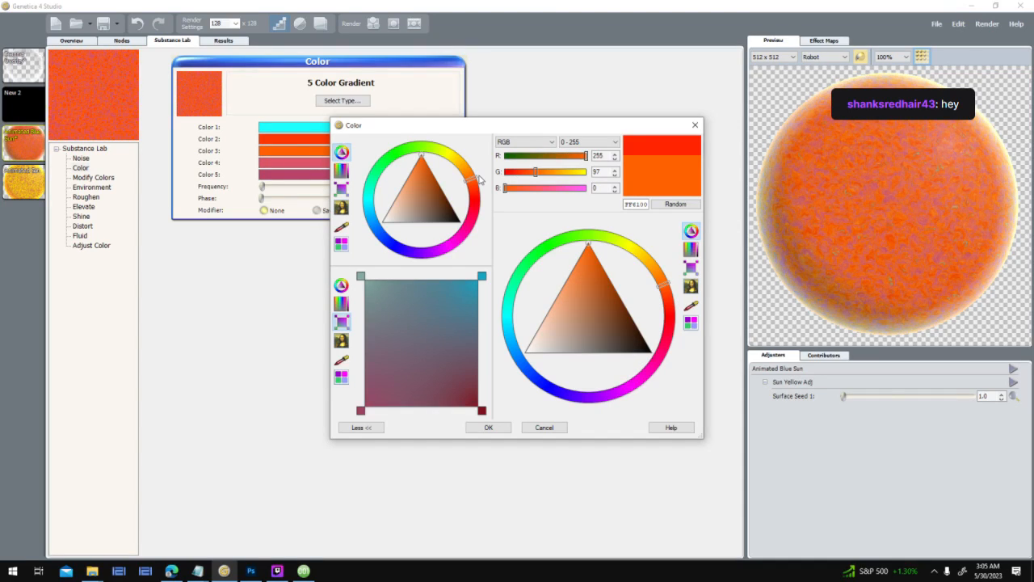
{"action": "left_click_drag", "start_coordinate": [475, 182], "coordinate": [478, 174]}
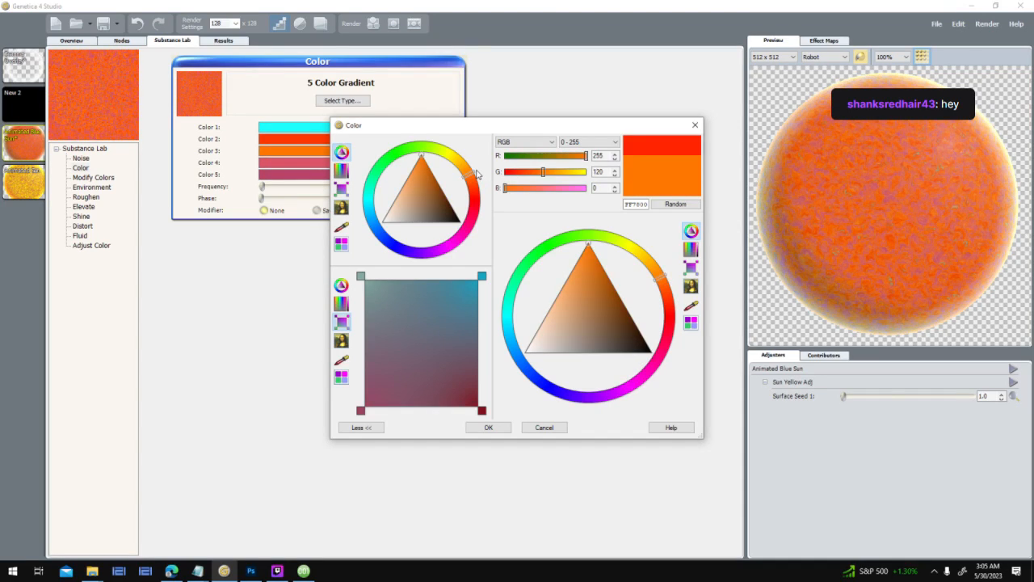
{"action": "left_click", "coordinate": [489, 428]}
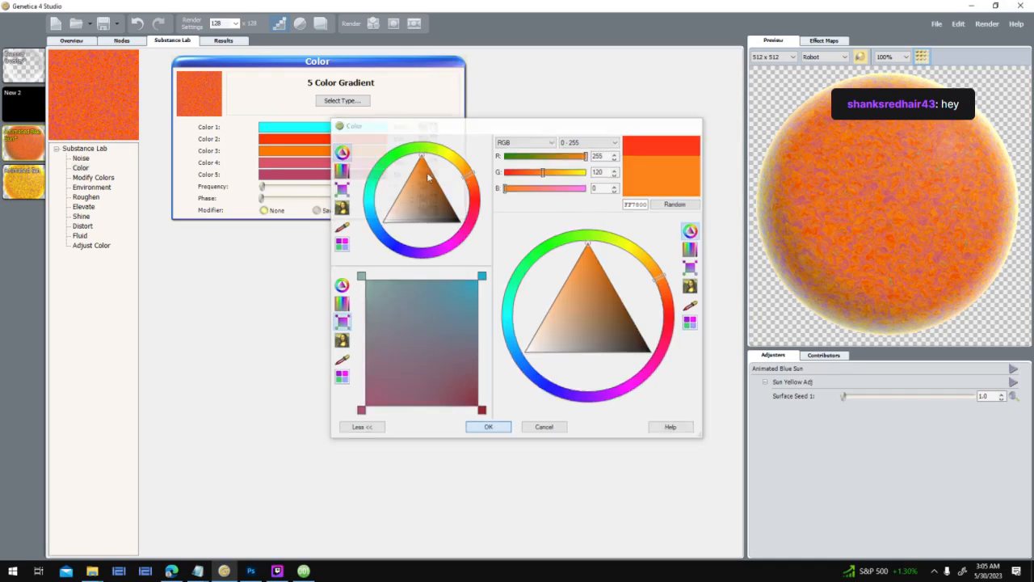
{"action": "left_click", "coordinate": [410, 139]}
{"action": "left_click_drag", "start_coordinate": [480, 184], "coordinate": [479, 163]}
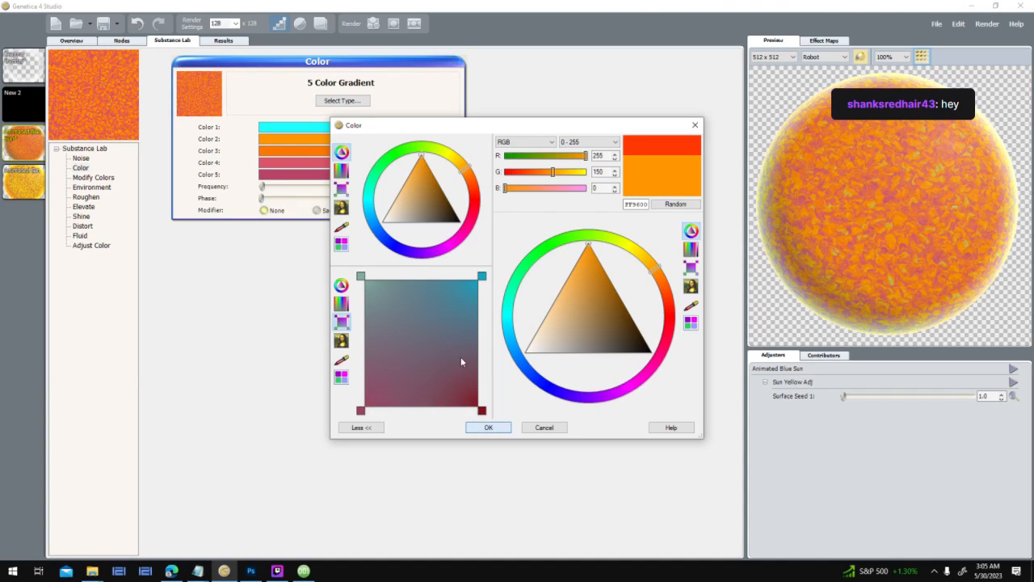
{"action": "left_click", "coordinate": [487, 427]}
Set the five-color gradient's Color 1 to orange (RGB 255, 120, 28) and Color 3 to bright red.
{"action": "left_click", "coordinate": [408, 128]}
{"action": "mouse_move", "coordinate": [466, 172]}
{"action": "left_mouse_down"}
{"action": "mouse_move", "coordinate": [486, 196]}
{"action": "mouse_move", "coordinate": [460, 156]}
{"action": "mouse_move", "coordinate": [476, 179]}
{"action": "left_mouse_up"}
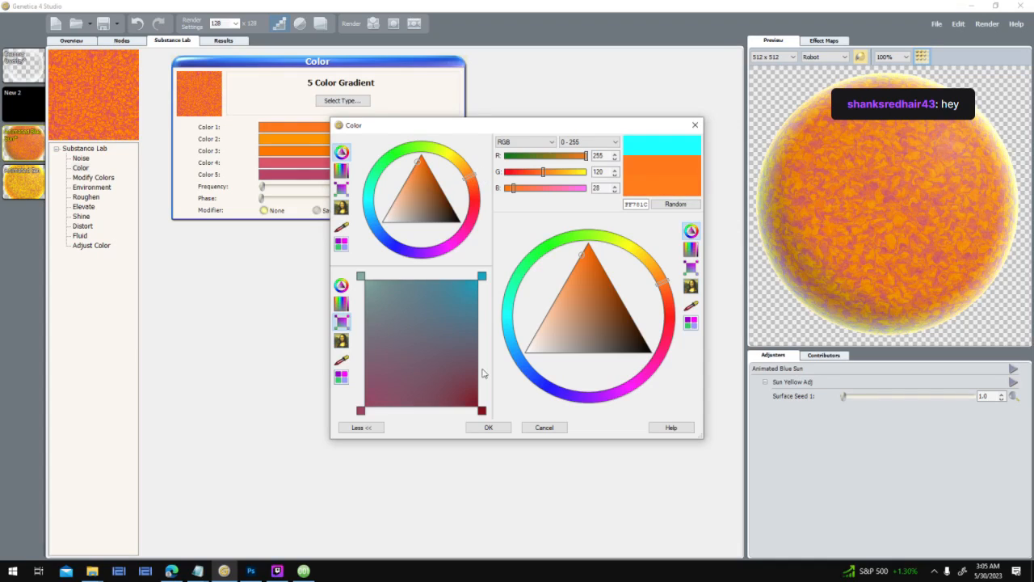
{"action": "left_click", "coordinate": [488, 427]}
{"action": "left_click", "coordinate": [402, 152]}
{"action": "left_click", "coordinate": [479, 200]}
{"action": "left_click_drag", "start_coordinate": [479, 200], "coordinate": [480, 202]}
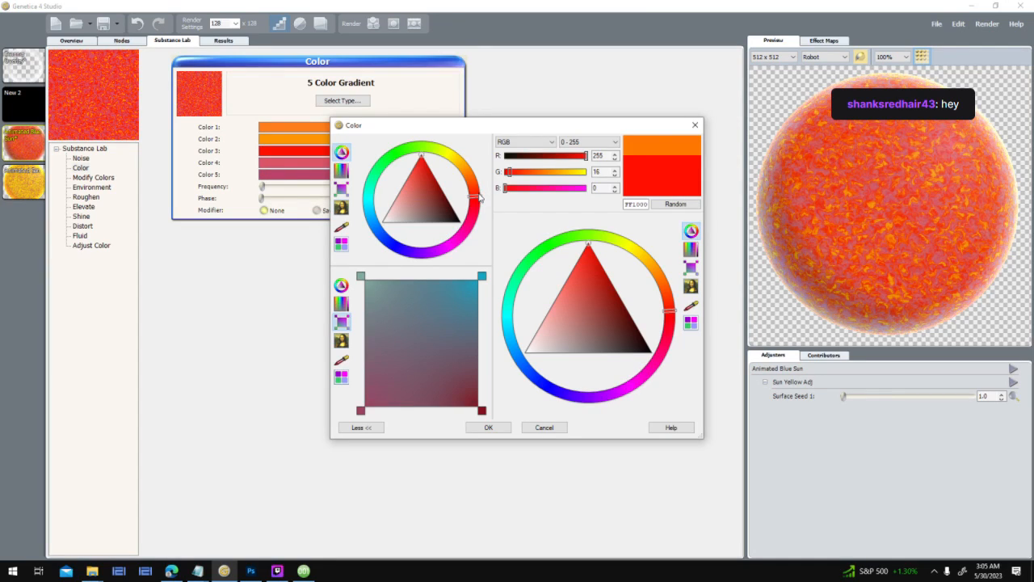
{"action": "left_click", "coordinate": [481, 196]}
Set the gradient's Color 2 to deeper orange (RGB 255, 111, 0) and Color 1 to RGB 255, 115, 28.
{"action": "left_click_drag", "start_coordinate": [480, 194], "coordinate": [476, 178]}
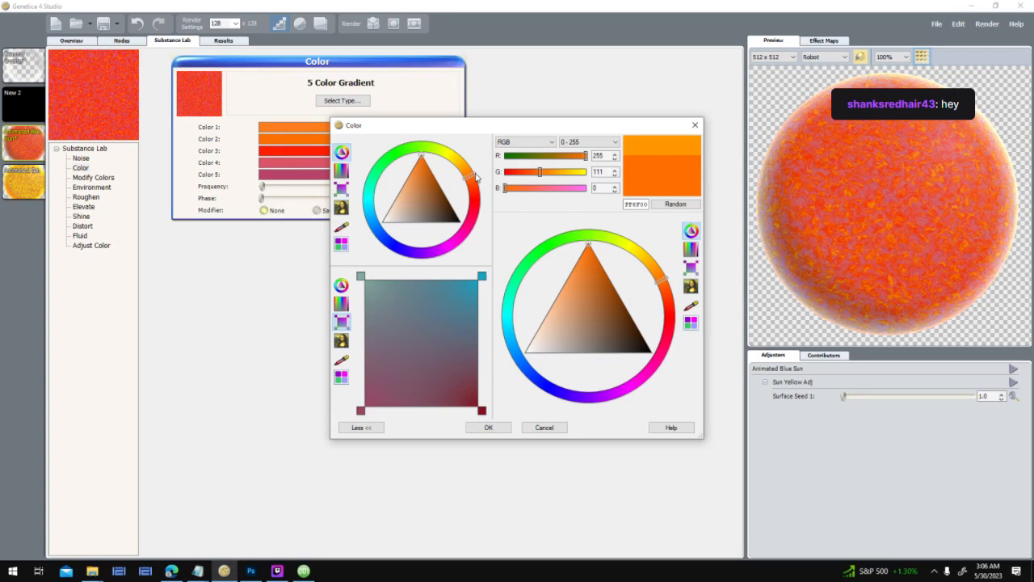
{"action": "left_click", "coordinate": [477, 429]}
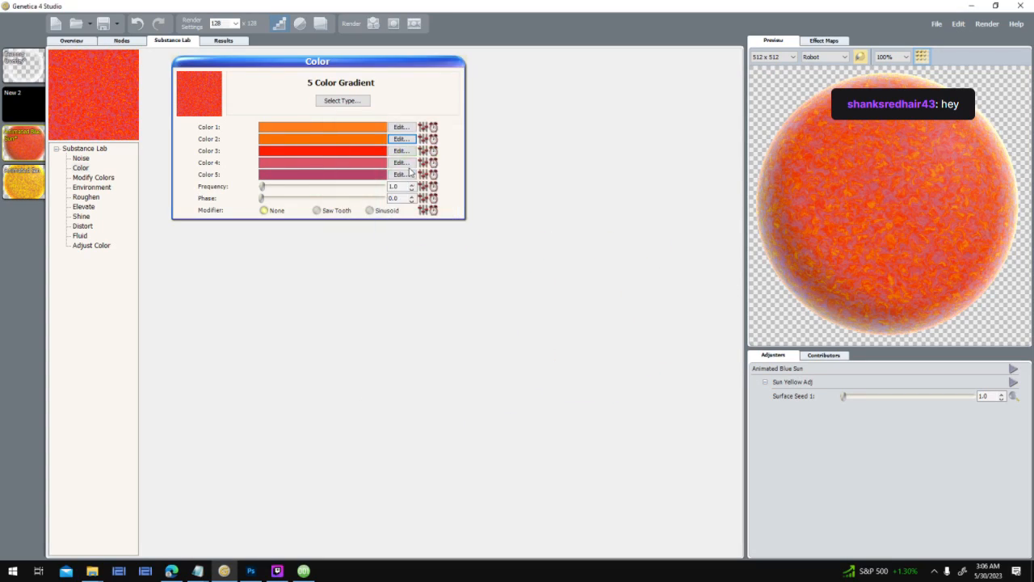
{"action": "left_click", "coordinate": [406, 128]}
{"action": "left_click_drag", "start_coordinate": [465, 167], "coordinate": [479, 181]}
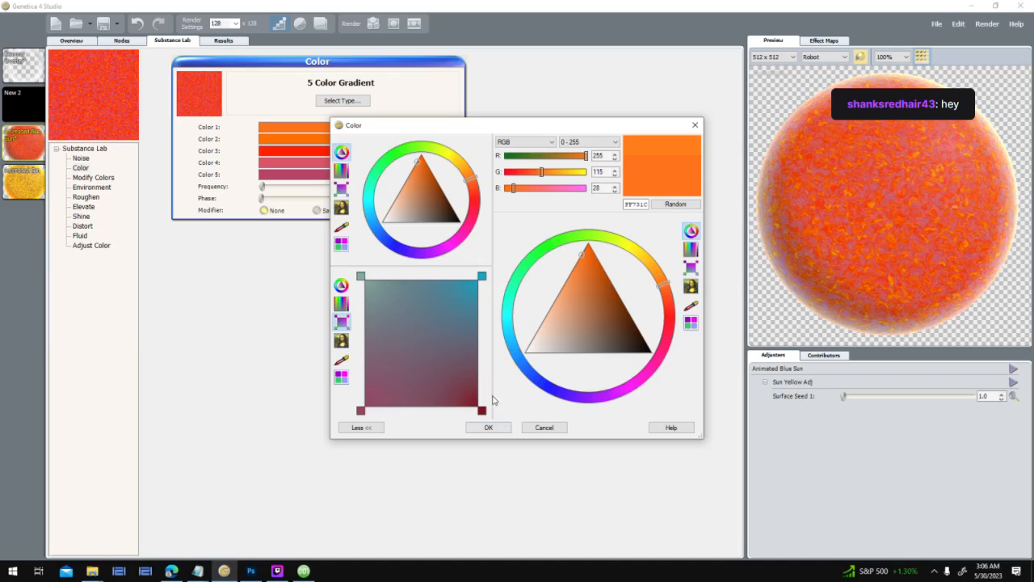
{"action": "left_click", "coordinate": [506, 430]}
Shift the gradient's Color 5 from crimson to a warmer muted red and set Color 4 to RGB 221, 93, 84.
{"action": "left_click", "coordinate": [406, 175]}
{"action": "left_click_drag", "start_coordinate": [481, 205], "coordinate": [479, 197]}
{"action": "left_click", "coordinate": [497, 425]}
{"action": "left_click", "coordinate": [410, 162]}
{"action": "left_click_drag", "start_coordinate": [475, 179], "coordinate": [483, 188]}
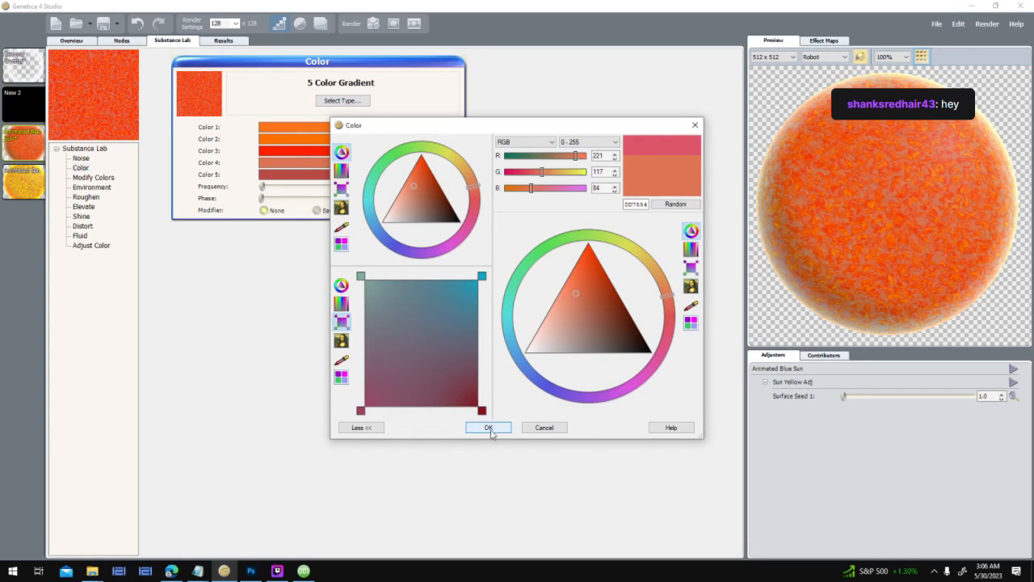
{"action": "left_click", "coordinate": [489, 428]}
{"action": "left_click", "coordinate": [408, 164]}
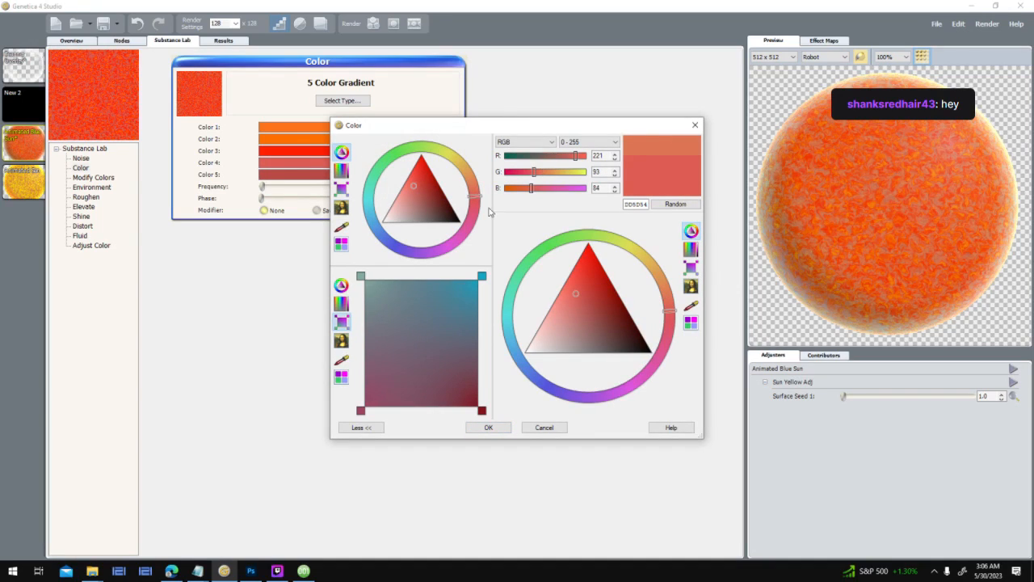
{"action": "left_click", "coordinate": [489, 428]}
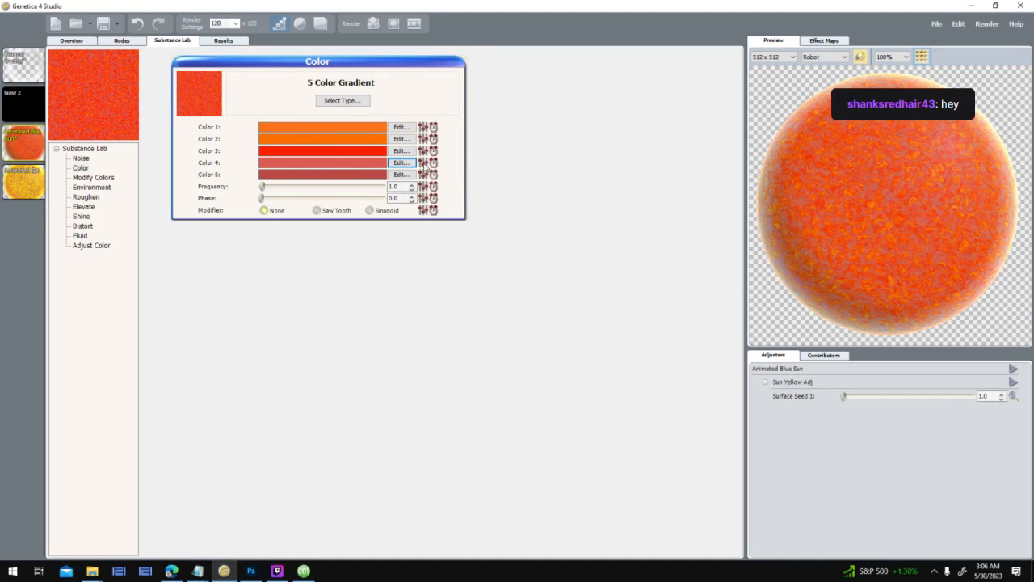
Set the gradient's Color 3 to orange-red (RGB 255, 74, 0).
{"action": "left_click", "coordinate": [408, 152]}
{"action": "left_click_drag", "start_coordinate": [476, 195], "coordinate": [474, 185]}
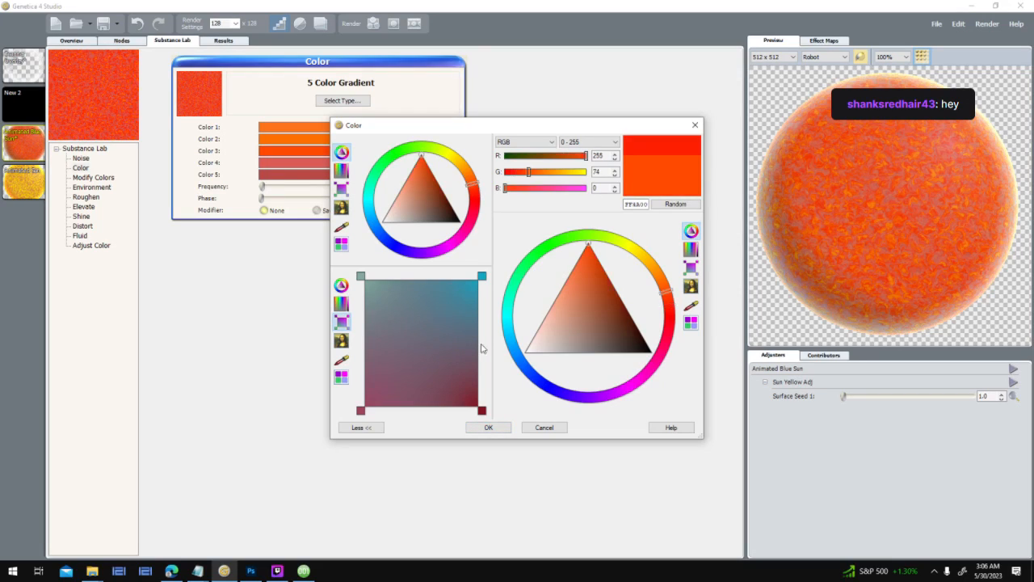
{"action": "left_click", "coordinate": [488, 427]}
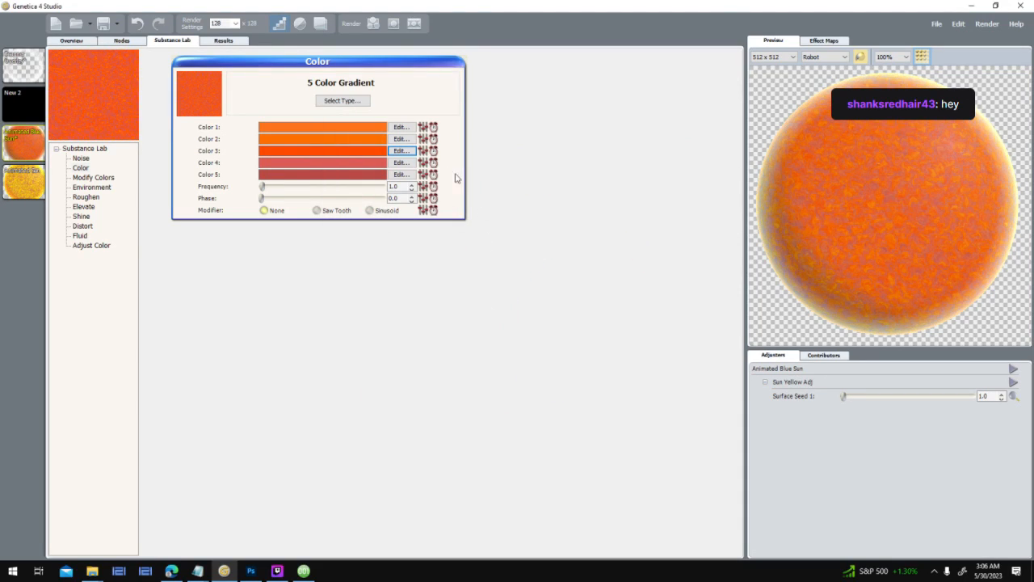
Shift the gradient's Color 2 to a slightly yellower orange and set Color 1 to golden yellow (RGB 255, 186, 28).
{"action": "left_click", "coordinate": [409, 140]}
{"action": "left_click_drag", "start_coordinate": [472, 174], "coordinate": [471, 169]}
{"action": "left_click", "coordinate": [495, 430]}
{"action": "left_click", "coordinate": [407, 128]}
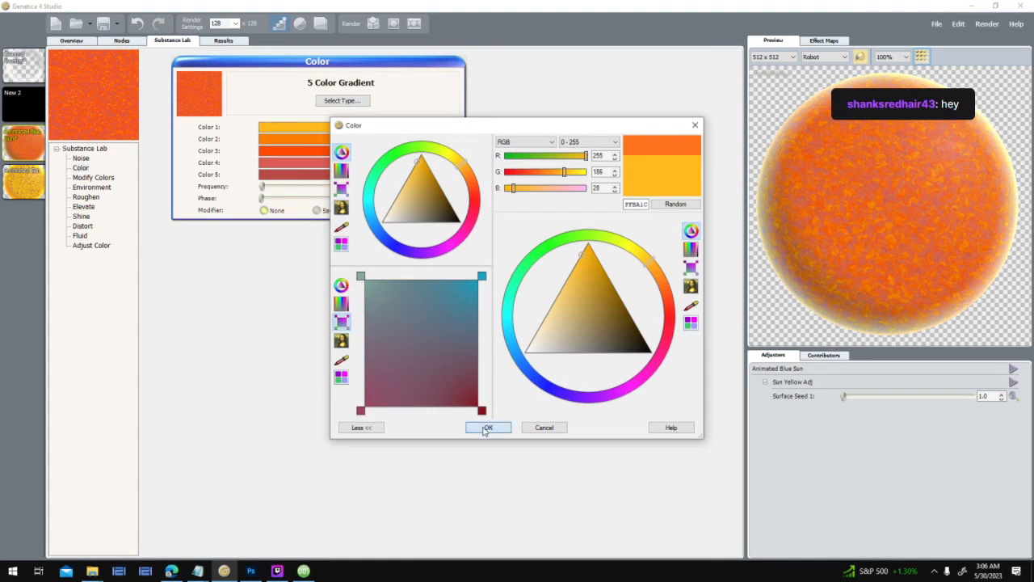
{"action": "left_click", "coordinate": [487, 428]}
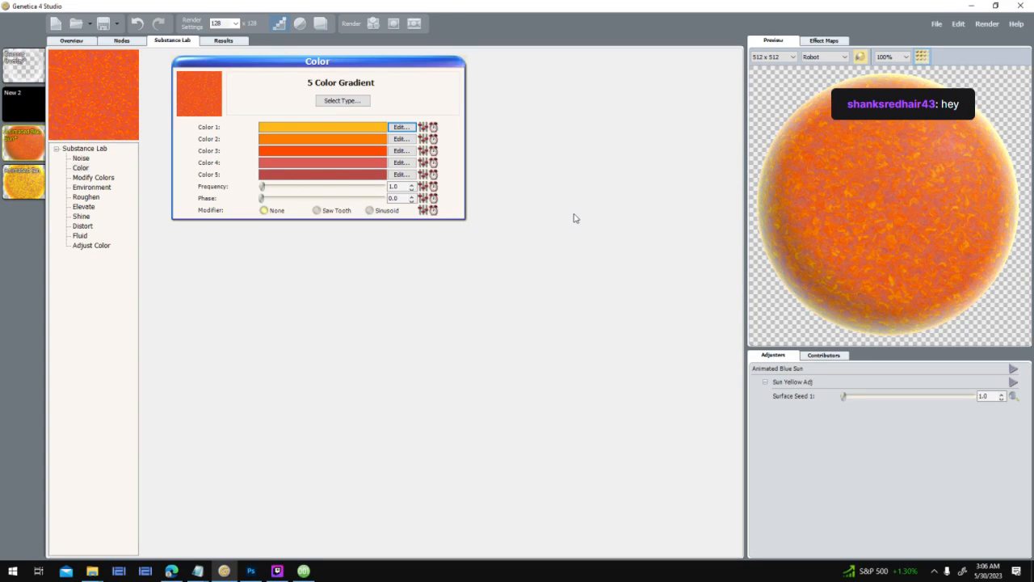
Try different Phase values on the gradient and set the Phase to 50.
{"action": "left_click_drag", "start_coordinate": [263, 199], "coordinate": [314, 203]}
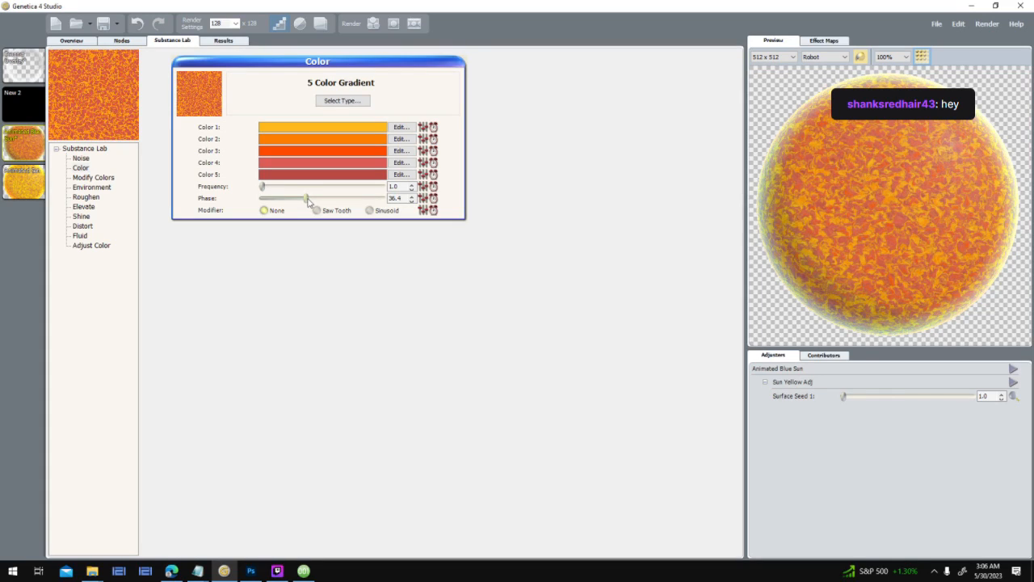
{"action": "left_click_drag", "start_coordinate": [306, 198], "coordinate": [262, 198]}
{"action": "double_click", "coordinate": [396, 198]}
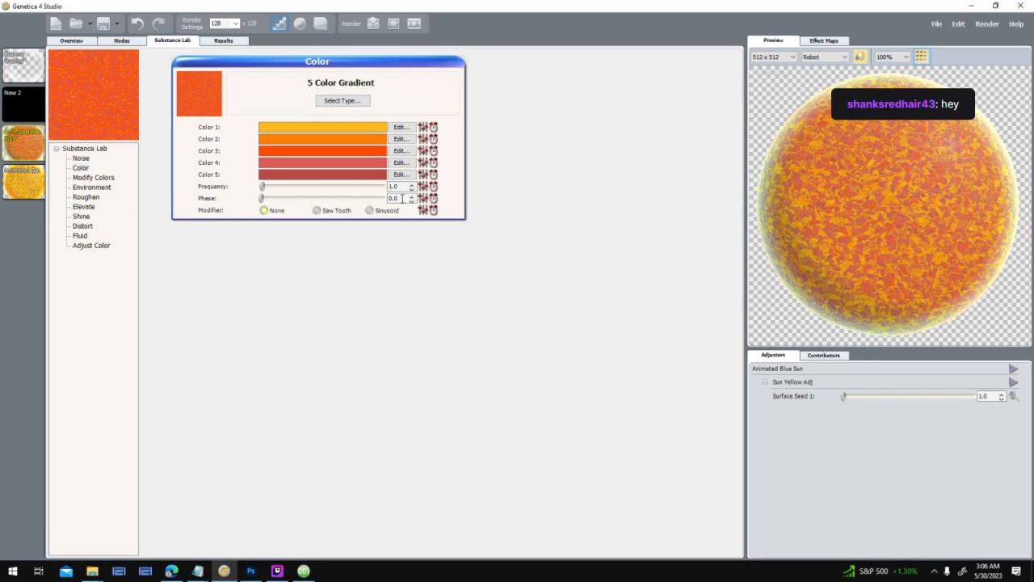
{"action": "type", "text": "5"}
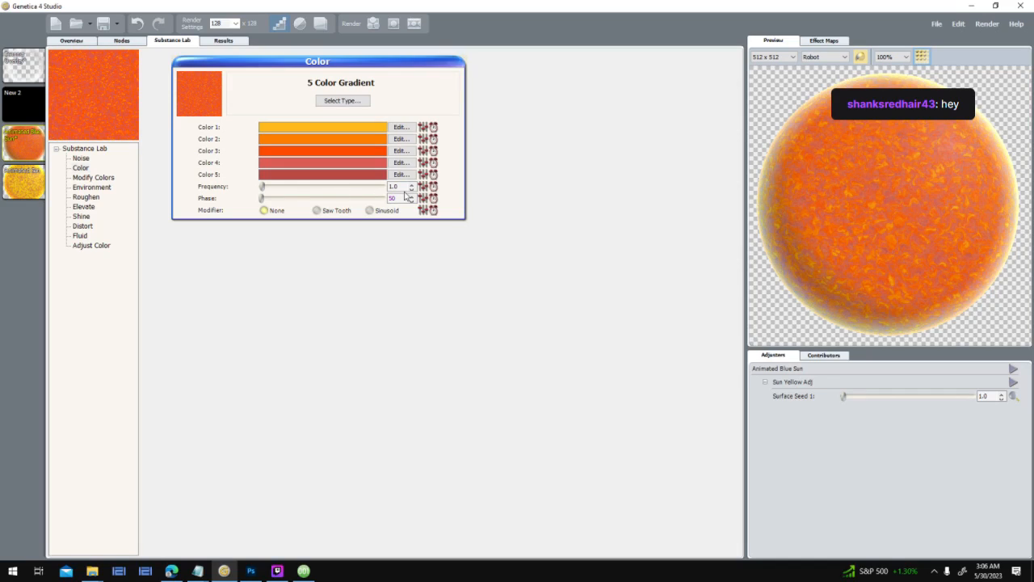
{"action": "type", "text": "0"}
{"action": "key", "text": "Return"}
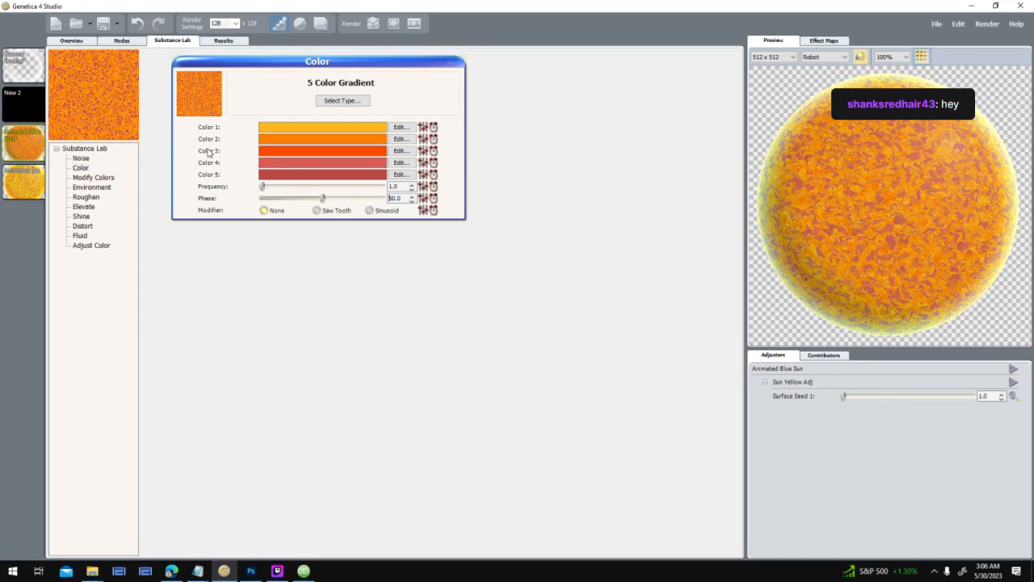
Raise the gradient's Phase step by step to about 80.
{"action": "left_click", "coordinate": [411, 195]}
{"action": "left_click", "coordinate": [411, 195]}
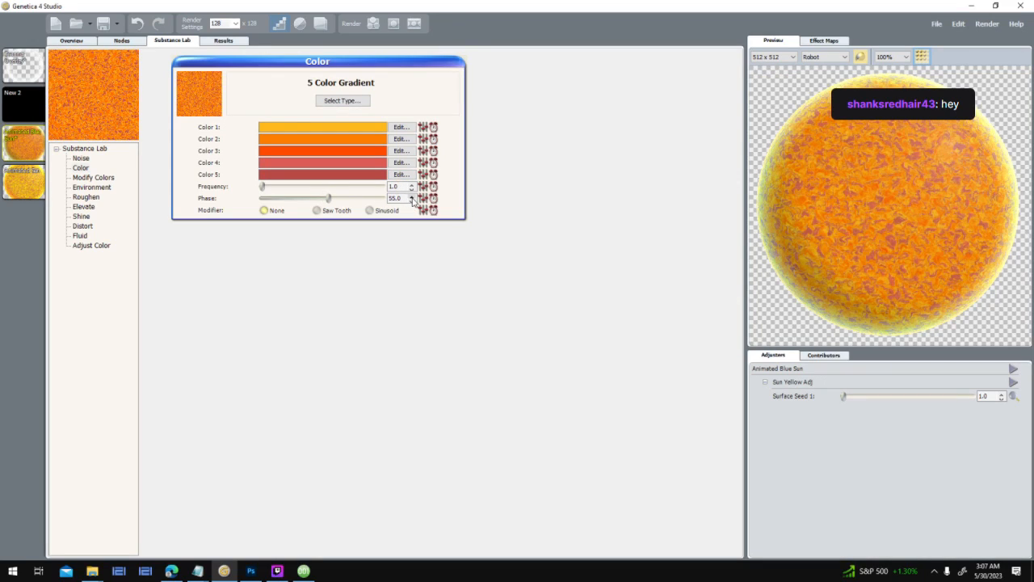
{"action": "left_click", "coordinate": [412, 196]}
{"action": "left_click", "coordinate": [413, 196]}
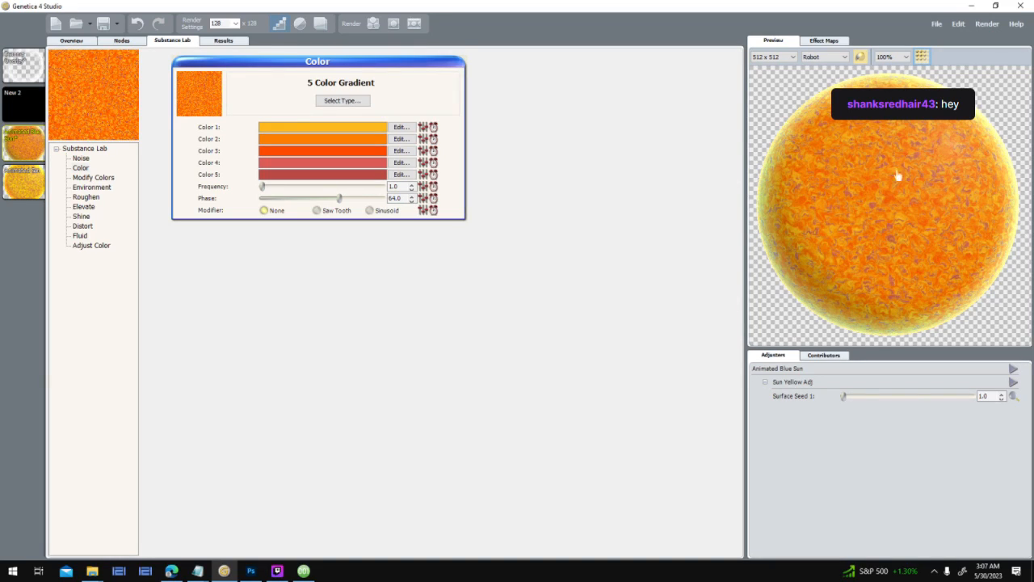
{"action": "left_click", "coordinate": [413, 197]}
{"action": "left_click_drag", "start_coordinate": [344, 199], "coordinate": [364, 201]}
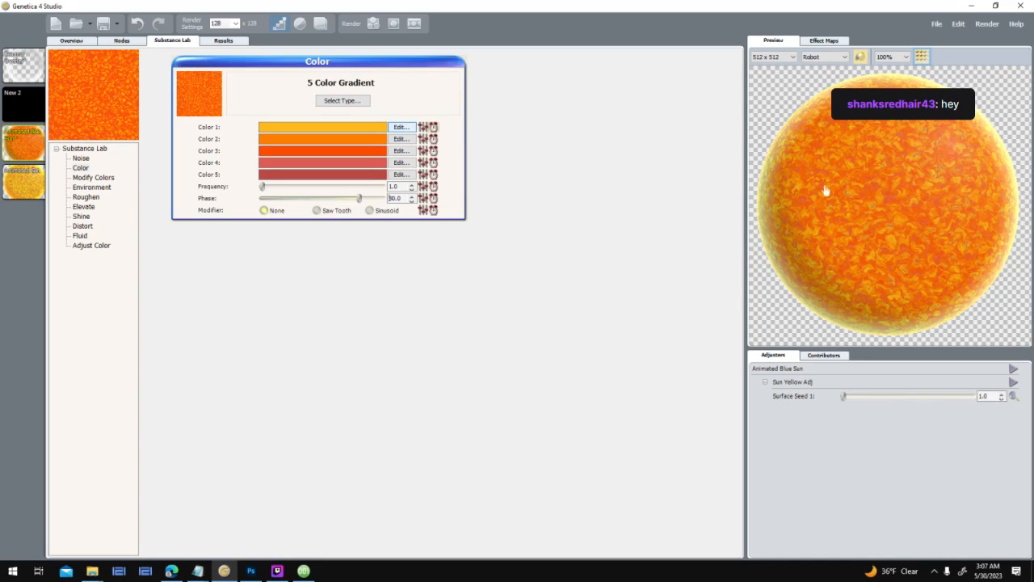
{"action": "left_click", "coordinate": [412, 201]}
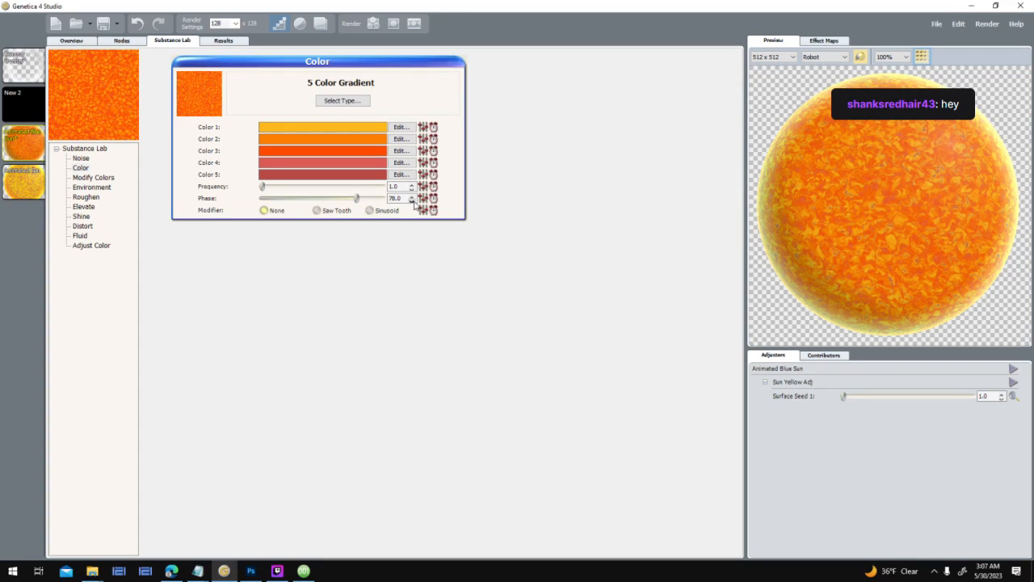
{"action": "left_click", "coordinate": [413, 196]}
Render the 32-frame sun animation and play back the result.
{"action": "left_click", "coordinate": [415, 25]}
{"action": "left_click", "coordinate": [459, 393]}
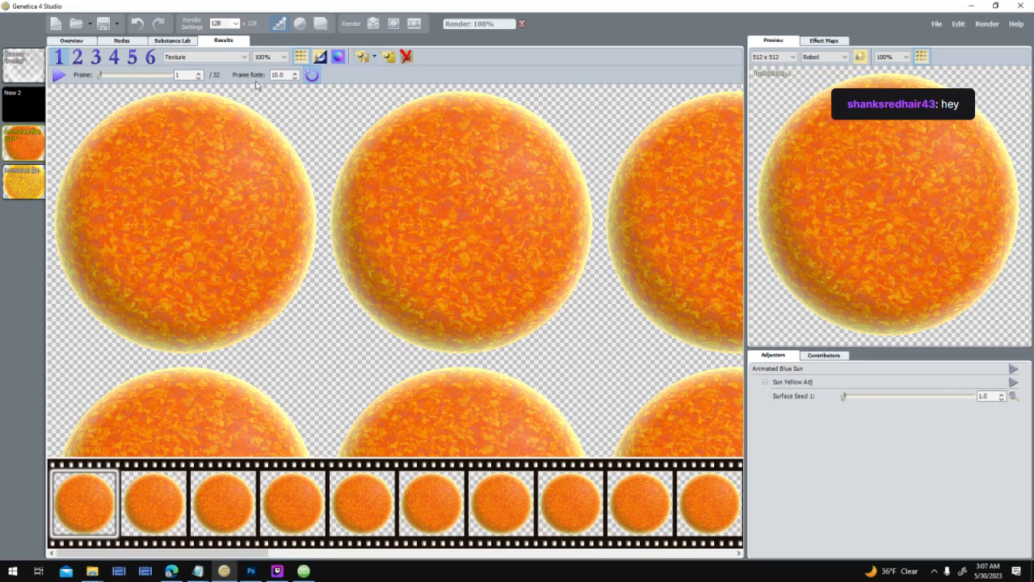
{"action": "left_click", "coordinate": [61, 75]}
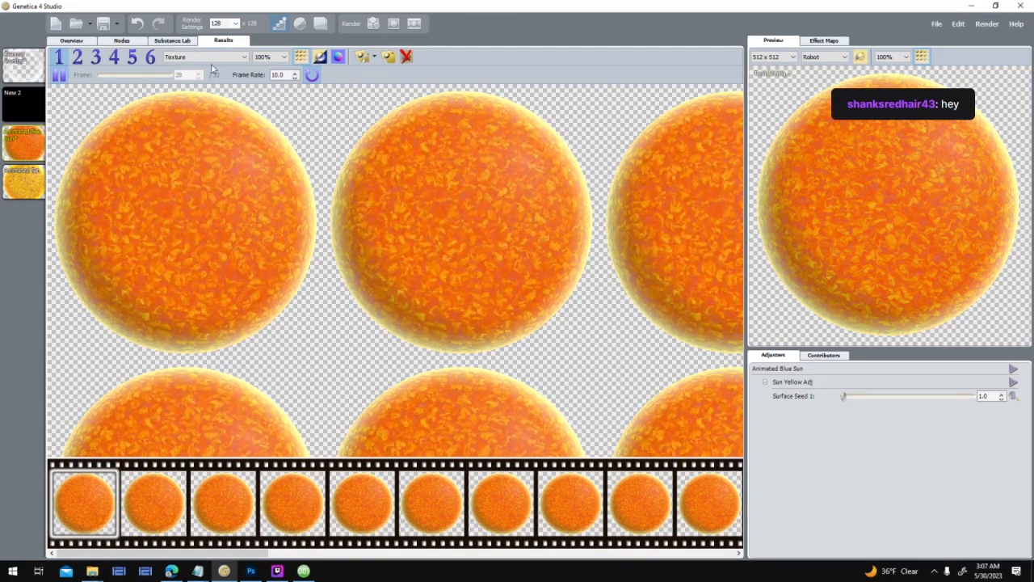
Return to the node graph, go up to the parent group and select the blue rim node feeding the final Combine's bottom input.
{"action": "left_click", "coordinate": [123, 40]}
{"action": "left_click_drag", "start_coordinate": [538, 370], "coordinate": [445, 226]}
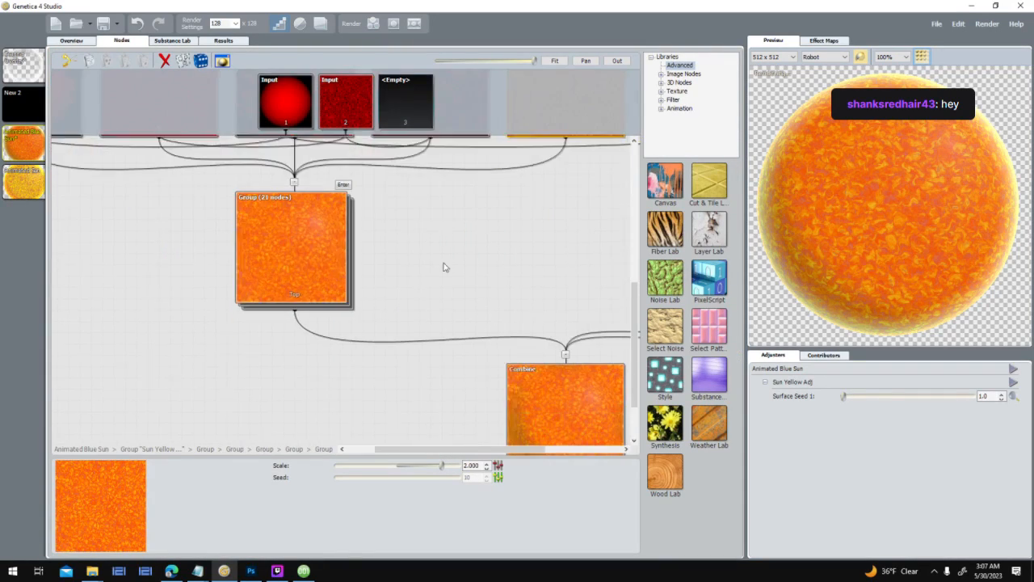
{"action": "scroll", "coordinate": [446, 226], "scroll_direction": "down", "scroll_amount": 1}
{"action": "scroll", "coordinate": [453, 300], "scroll_direction": "down", "scroll_amount": 2}
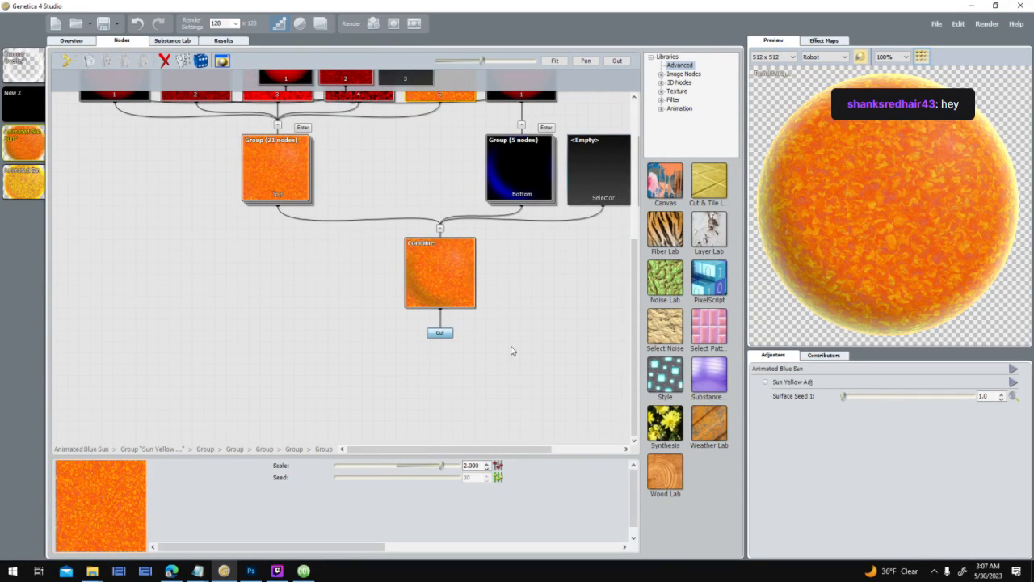
{"action": "scroll", "coordinate": [552, 353], "scroll_direction": "up", "scroll_amount": 2}
{"action": "scroll", "coordinate": [361, 334], "scroll_direction": "down", "scroll_amount": 2}
{"action": "scroll", "coordinate": [397, 341], "scroll_direction": "down", "scroll_amount": 2}
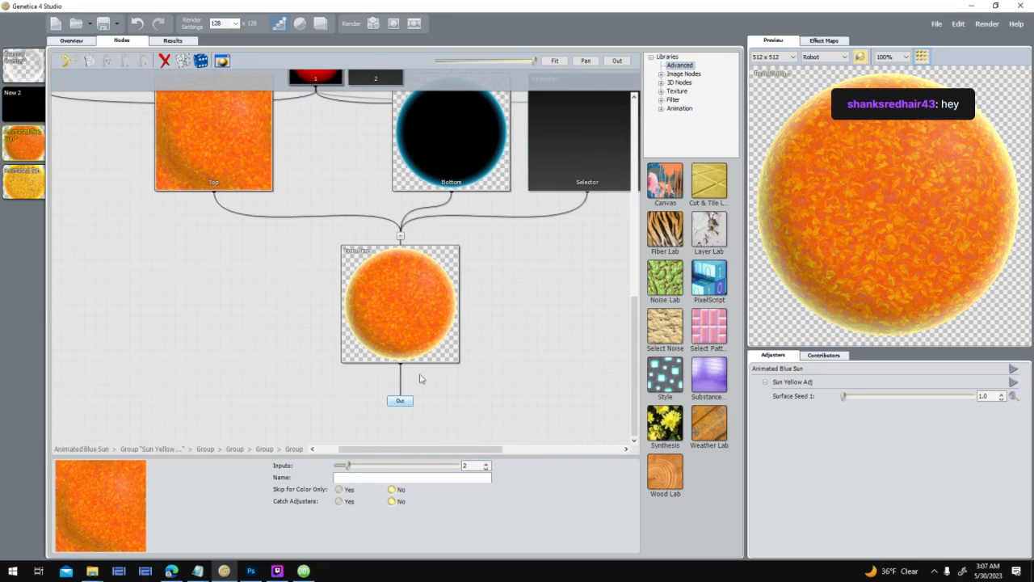
{"action": "scroll", "coordinate": [500, 328], "scroll_direction": "up", "scroll_amount": 2}
{"action": "left_click", "coordinate": [400, 185]}
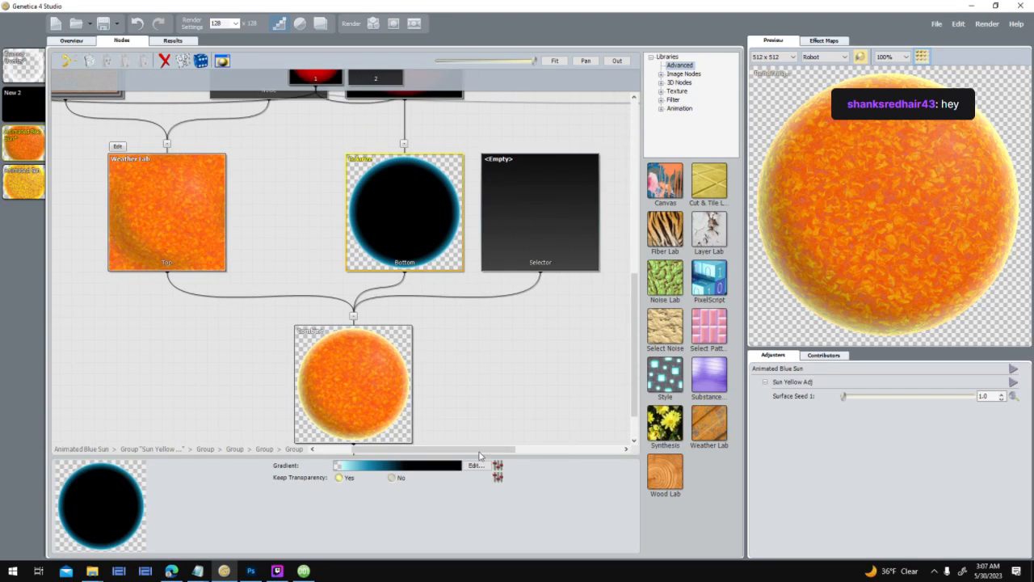
Shift both blue stops of the rim gradient to red hues, with the 0.267 stop at RGB 176, 43, 21.
{"action": "left_click", "coordinate": [475, 467]}
{"action": "left_click", "coordinate": [514, 371]}
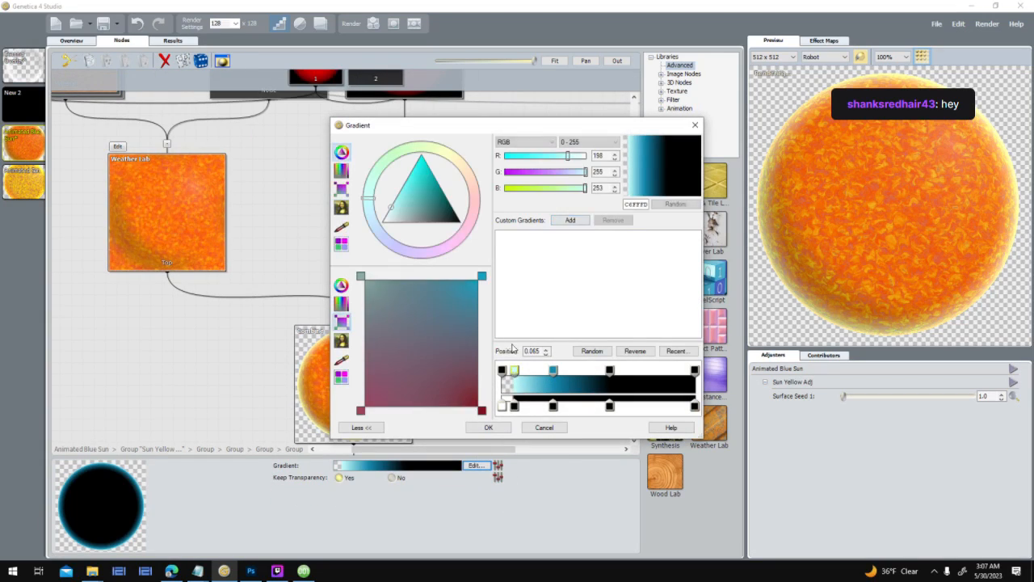
{"action": "left_click", "coordinate": [552, 370]}
{"action": "left_click_drag", "start_coordinate": [371, 213], "coordinate": [491, 190]}
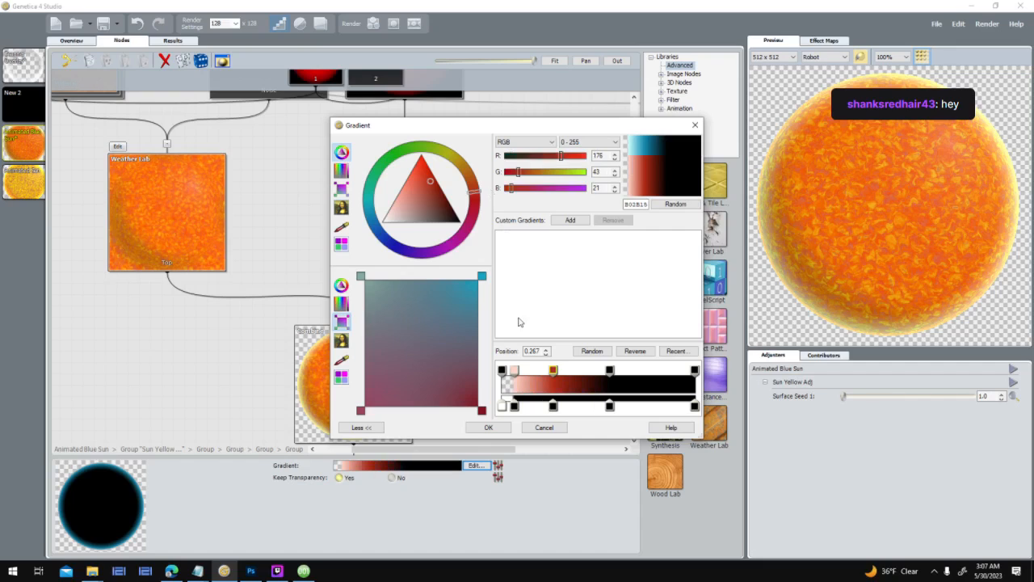
{"action": "left_click", "coordinate": [491, 428]}
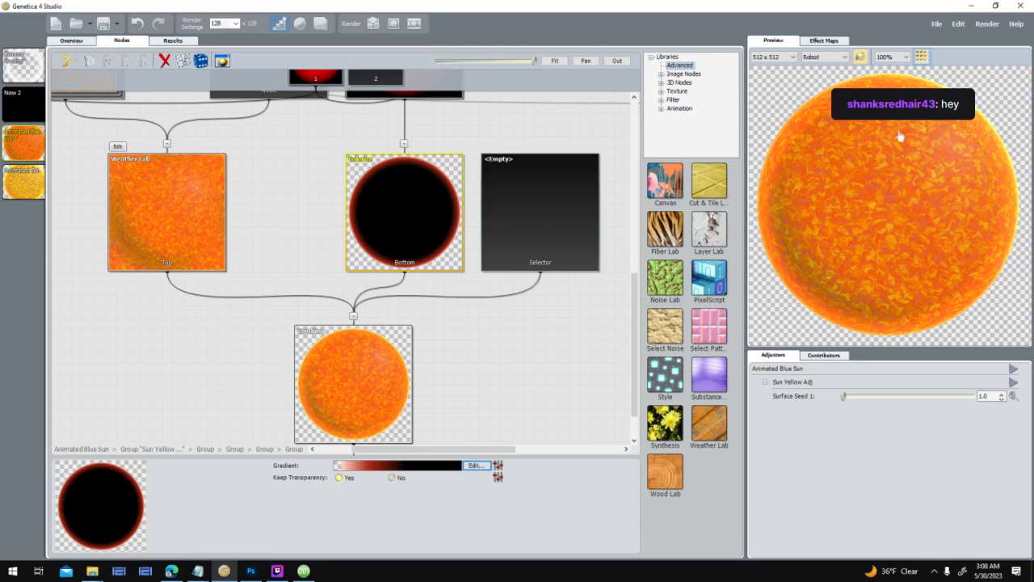
Go back into the sun surface's group, enter its five-node blue shading group and select the Colorize node.
{"action": "left_click_drag", "start_coordinate": [488, 394], "coordinate": [571, 368]}
{"action": "left_click_drag", "start_coordinate": [404, 218], "coordinate": [567, 407]}
{"action": "left_click_drag", "start_coordinate": [366, 188], "coordinate": [320, 316]}
{"action": "right_click", "coordinate": [310, 302]}
{"action": "left_click", "coordinate": [314, 266]}
{"action": "left_click", "coordinate": [314, 265]}
{"action": "left_click_drag", "start_coordinate": [429, 174], "coordinate": [354, 205]}
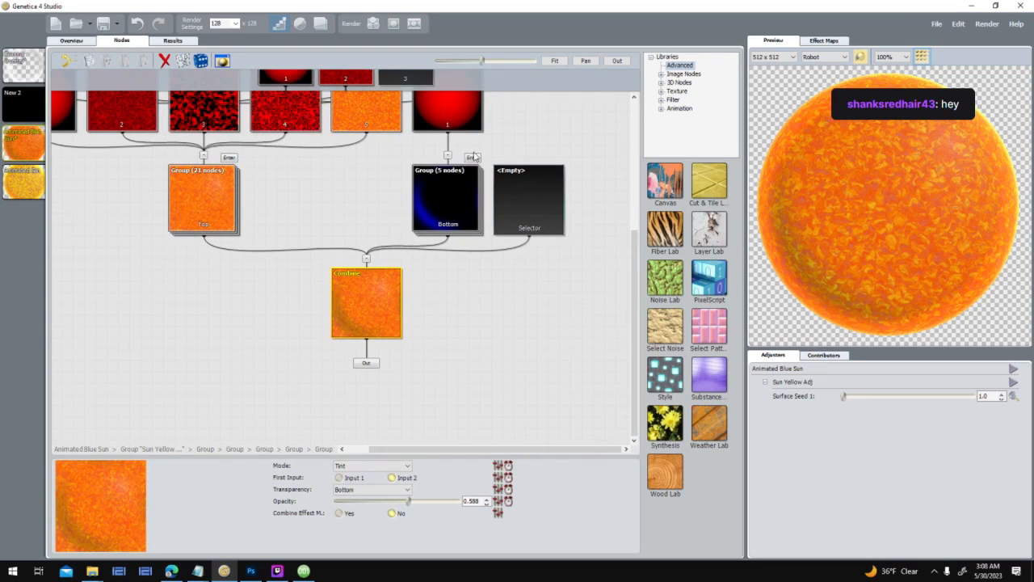
{"action": "left_click", "coordinate": [473, 158]}
{"action": "left_click", "coordinate": [363, 222]}
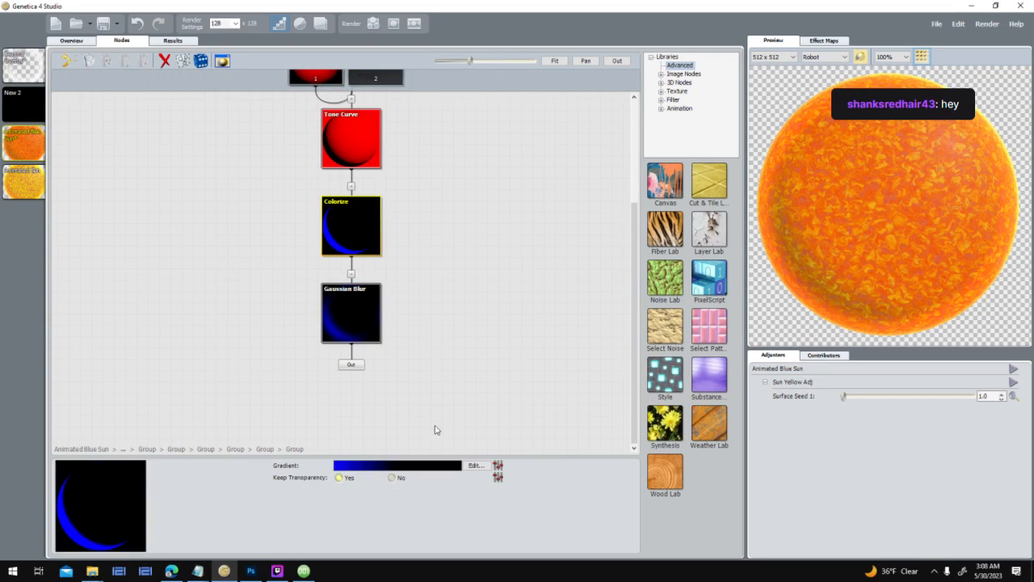
Set the first stop of the Colorize node's gradient to pinkish red (RGB 255, 0, 100).
{"action": "left_click", "coordinate": [475, 466]}
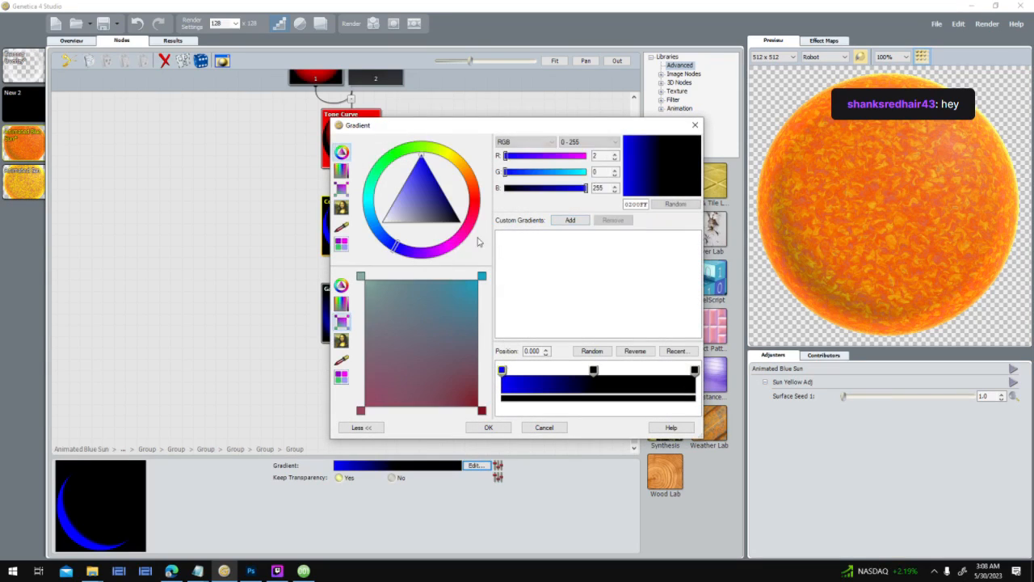
{"action": "left_click", "coordinate": [475, 195]}
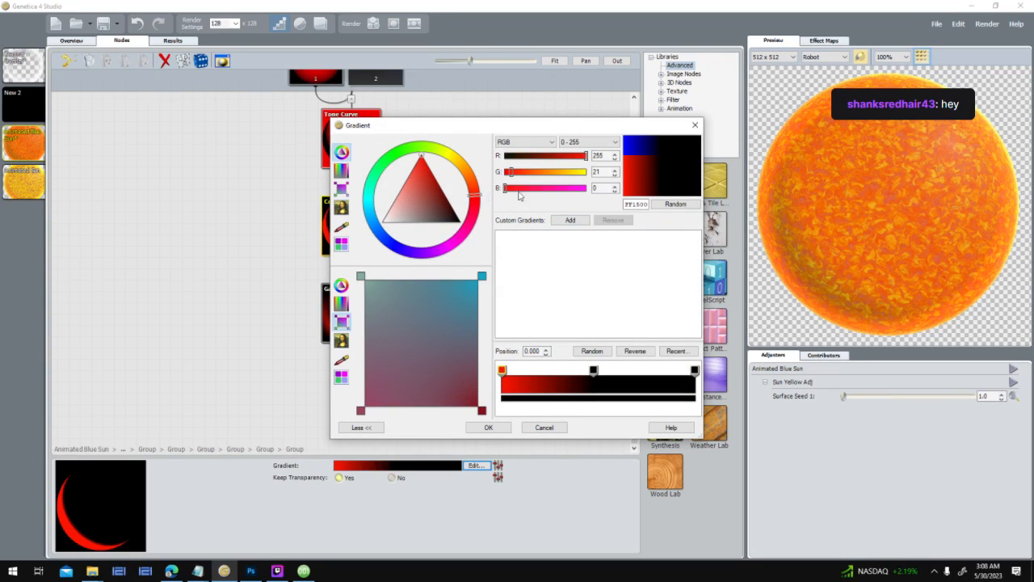
{"action": "mouse_move", "coordinate": [474, 196]}
{"action": "left_mouse_down"}
{"action": "mouse_move", "coordinate": [477, 179]}
{"action": "mouse_move", "coordinate": [483, 208]}
{"action": "mouse_move", "coordinate": [462, 243]}
{"action": "mouse_move", "coordinate": [487, 226]}
{"action": "left_mouse_up"}
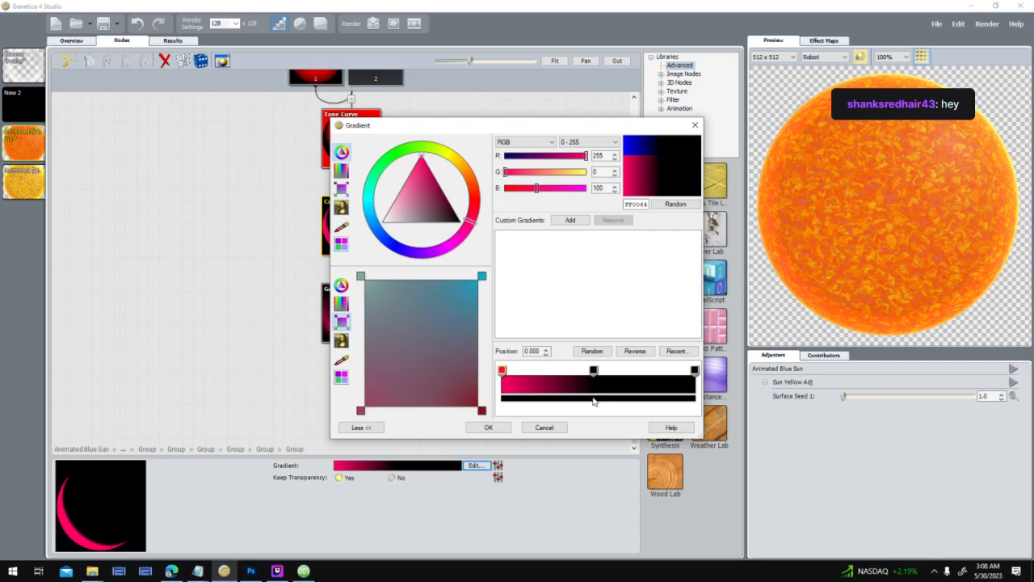
{"action": "left_click", "coordinate": [488, 428]}
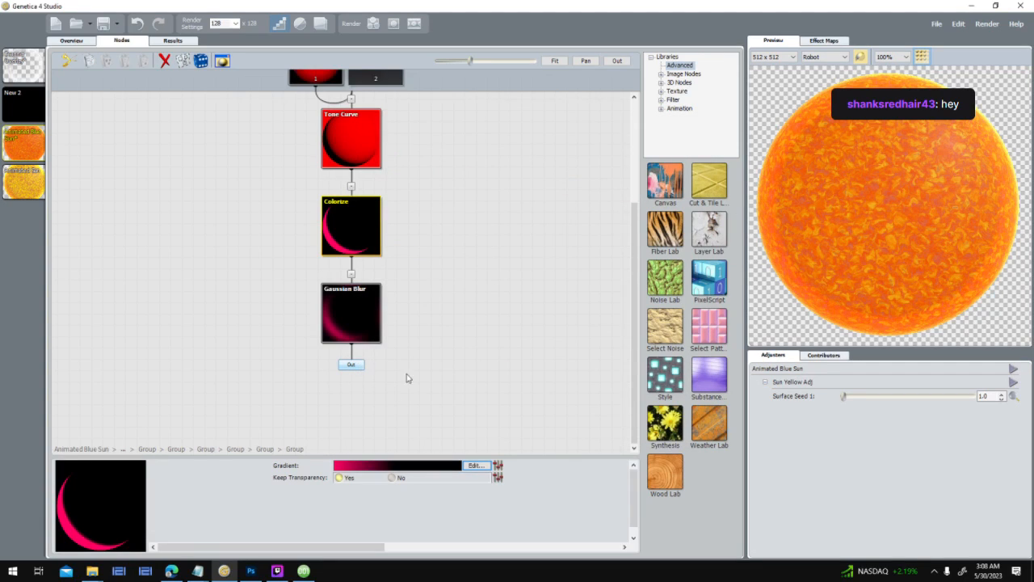
Go up three group levels, enter the three-node blue shading group feeding the bottom input and select its Colorize node.
{"action": "double_click", "coordinate": [509, 396]}
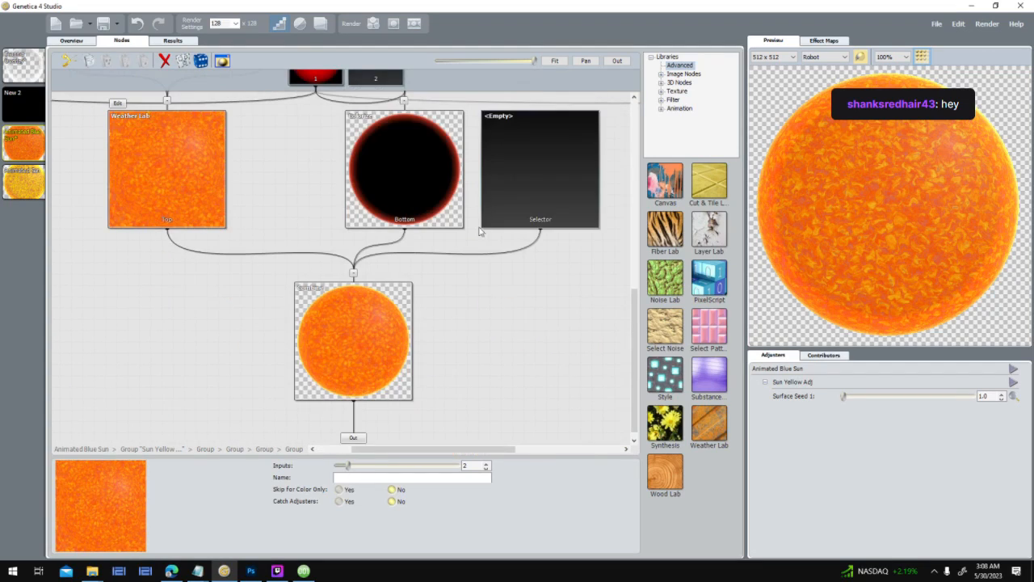
{"action": "double_click", "coordinate": [346, 368]}
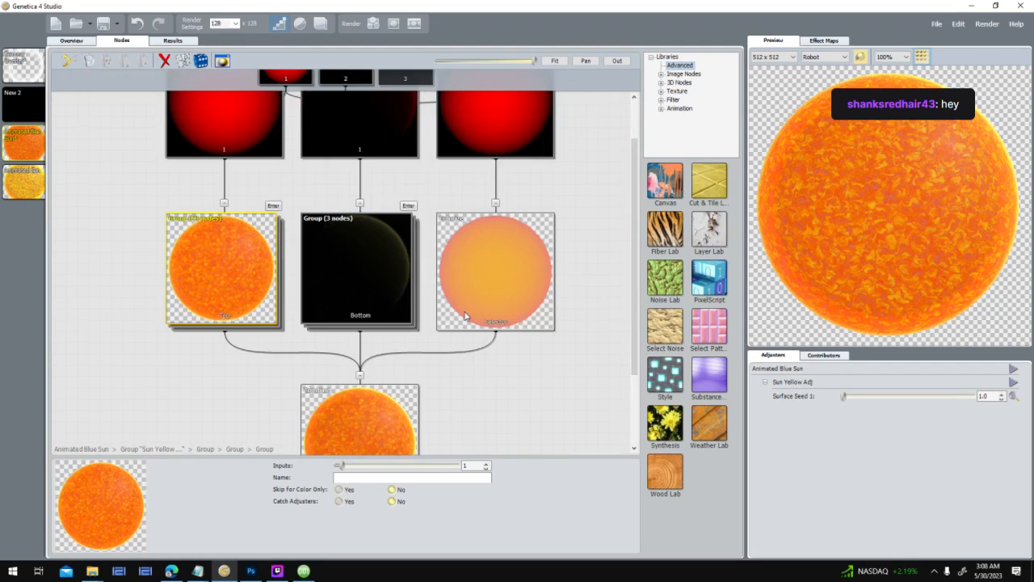
{"action": "scroll", "coordinate": [473, 382], "scroll_direction": "down", "scroll_amount": 3}
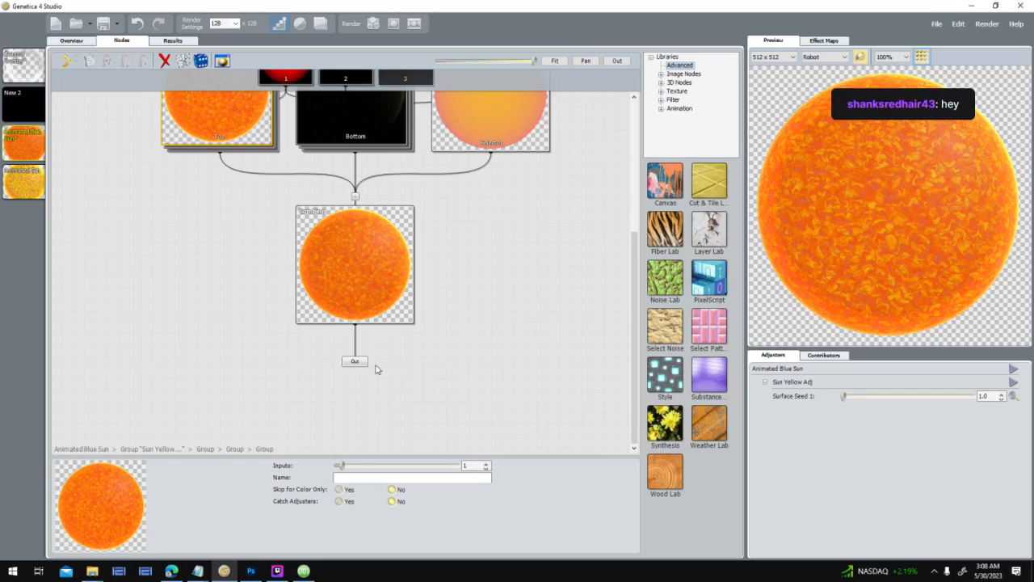
{"action": "double_click", "coordinate": [368, 364]}
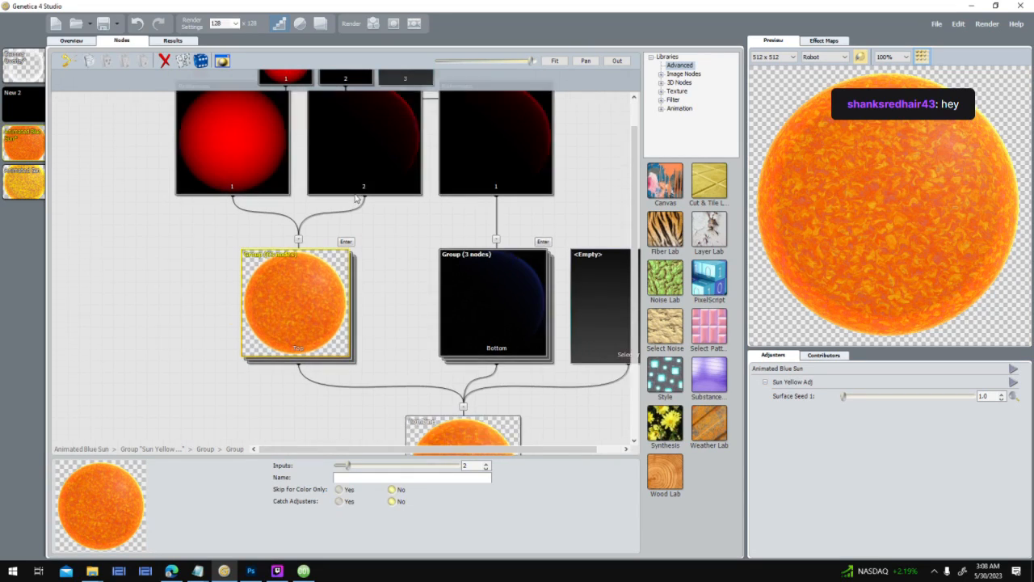
{"action": "left_click", "coordinate": [476, 161]}
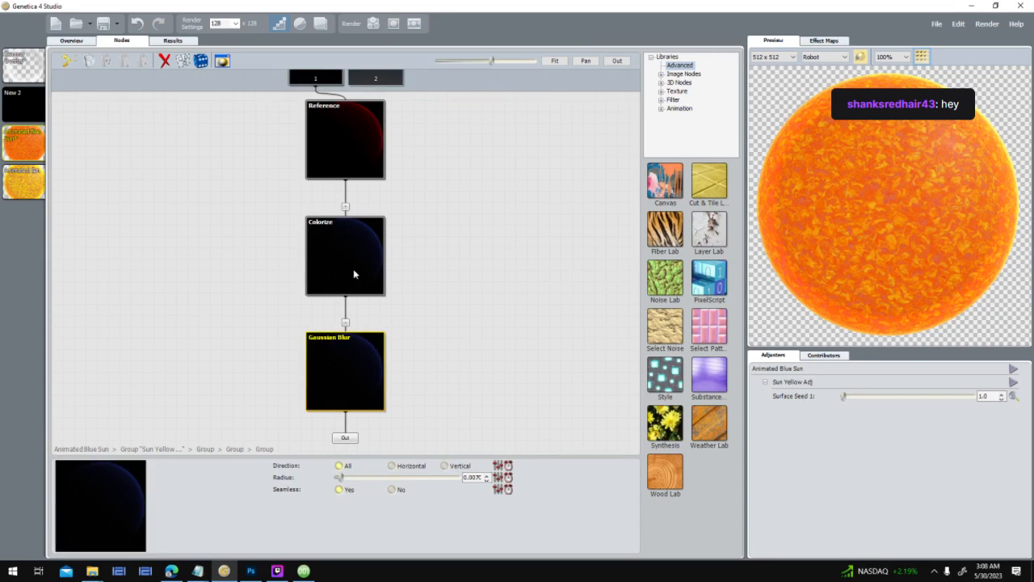
{"action": "left_click", "coordinate": [353, 276]}
Shift the Colorize gradient's middle stop (0.428) to red and its last stop to orange.
{"action": "left_click", "coordinate": [474, 465]}
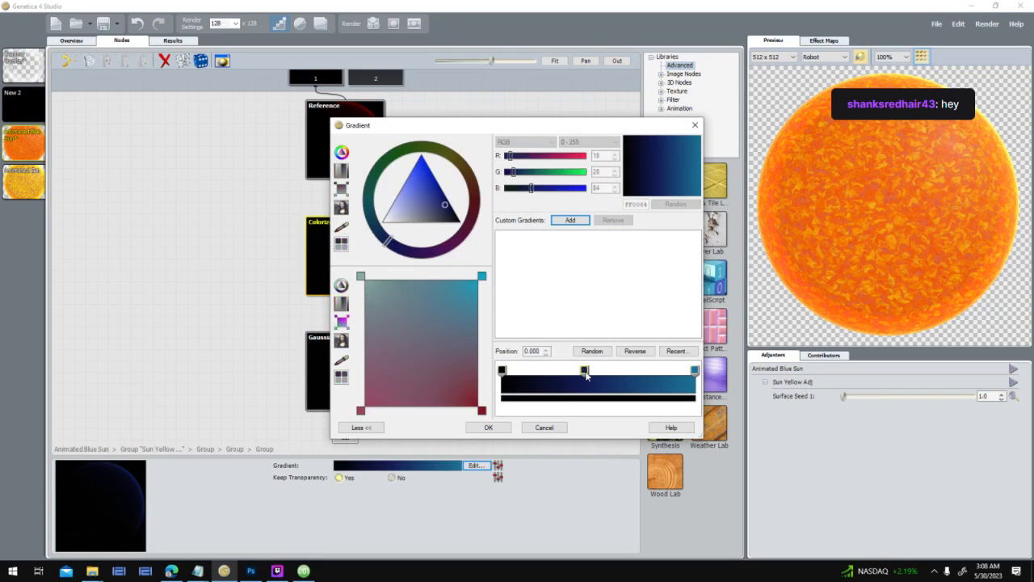
{"action": "left_click_drag", "start_coordinate": [386, 246], "coordinate": [497, 202]}
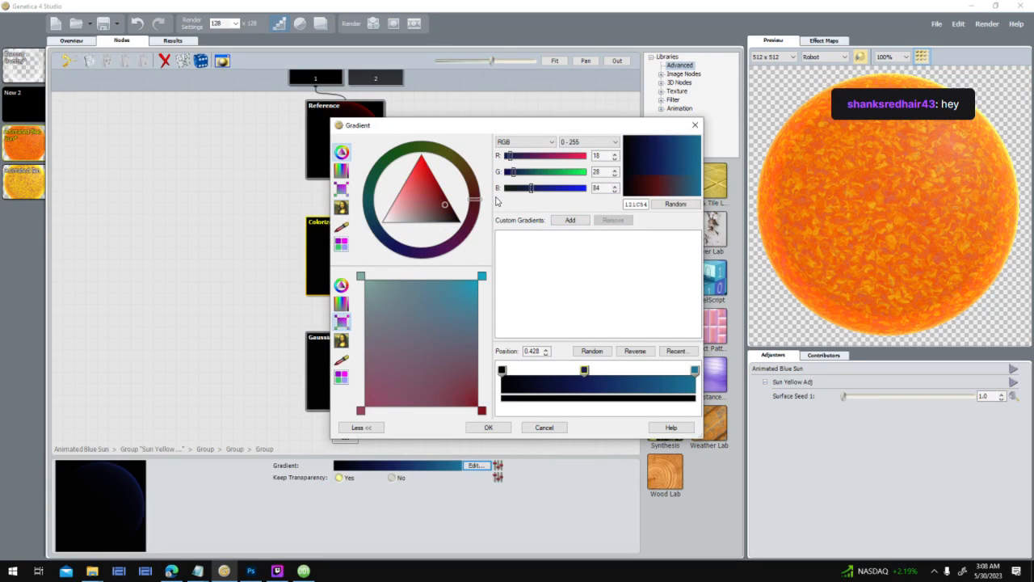
{"action": "left_click", "coordinate": [695, 370]}
{"action": "mouse_move", "coordinate": [371, 221]}
{"action": "left_mouse_down"}
{"action": "mouse_move", "coordinate": [460, 235]}
{"action": "mouse_move", "coordinate": [477, 182]}
{"action": "left_mouse_up"}
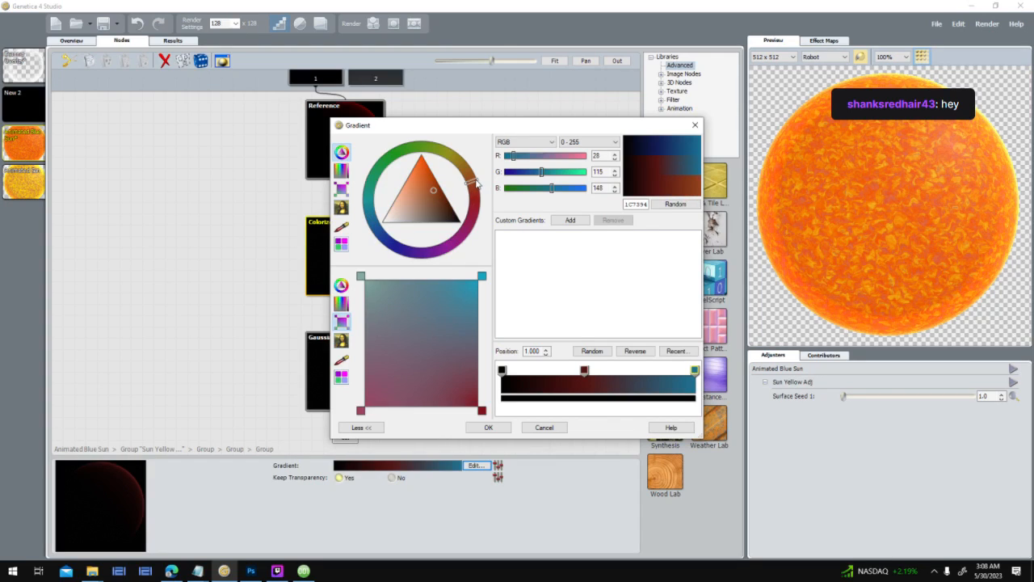
{"action": "left_click", "coordinate": [500, 427]}
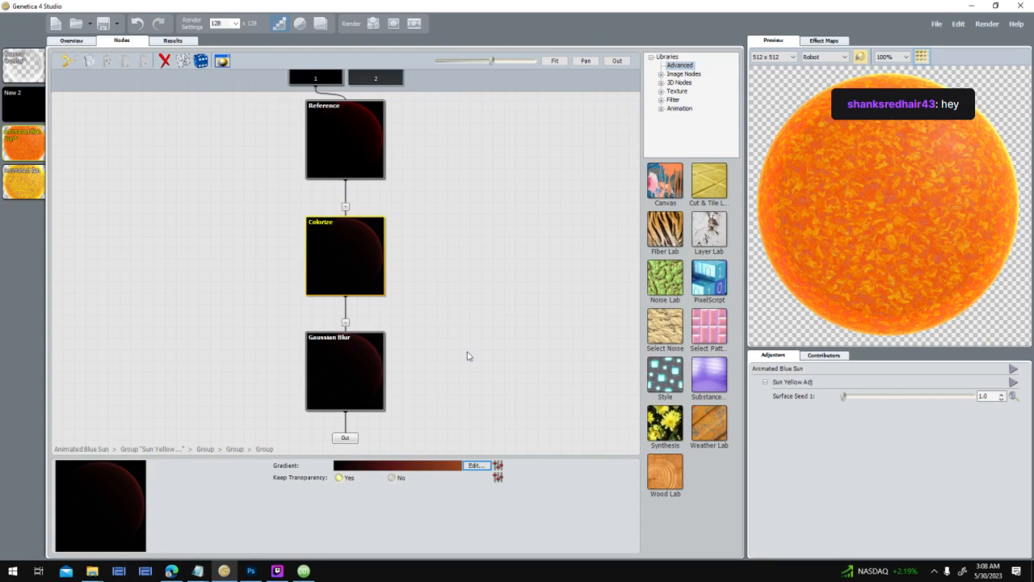
Go back up through the parent groups to the top level of the Sun Yellow group.
{"action": "left_click", "coordinate": [345, 438]}
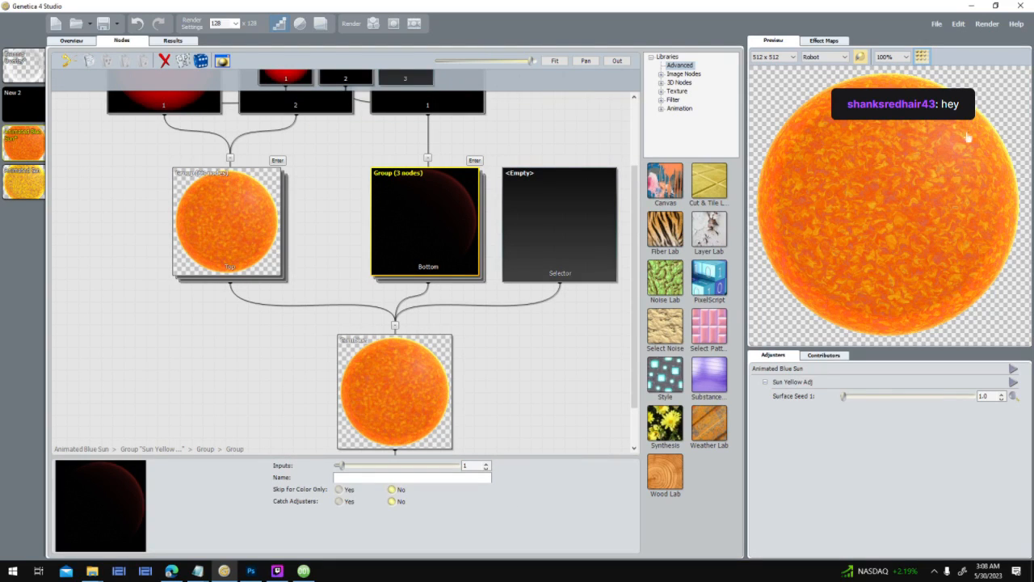
{"action": "scroll", "coordinate": [501, 388], "scroll_direction": "down", "scroll_amount": 3}
{"action": "left_click", "coordinate": [356, 319]}
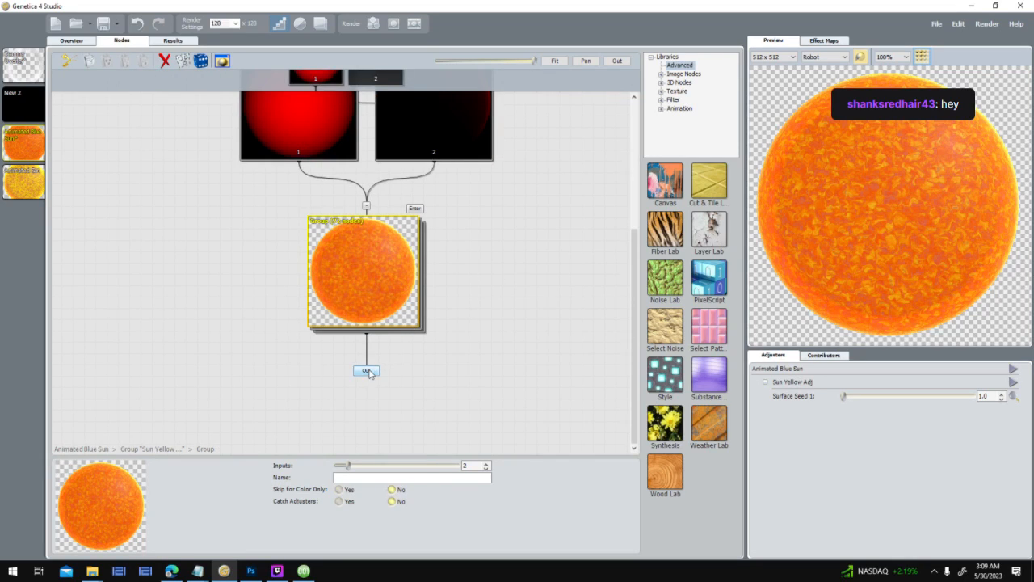
{"action": "left_click", "coordinate": [367, 372]}
{"action": "left_click_drag", "start_coordinate": [476, 300], "coordinate": [429, 34]}
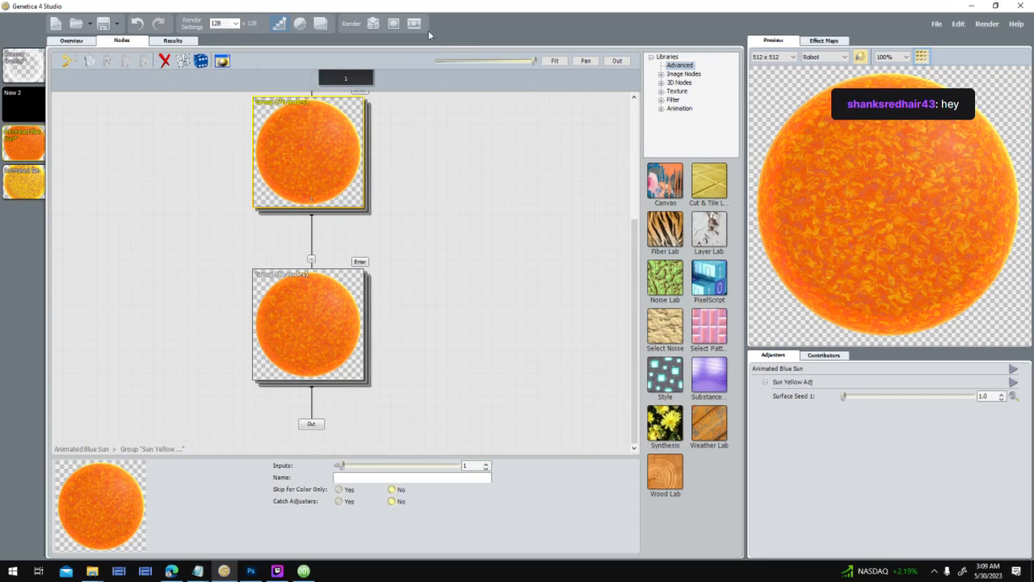
Render all 32 frames of the sun animation to memory at 512 x 512 and play the result.
{"action": "left_click", "coordinate": [377, 24]}
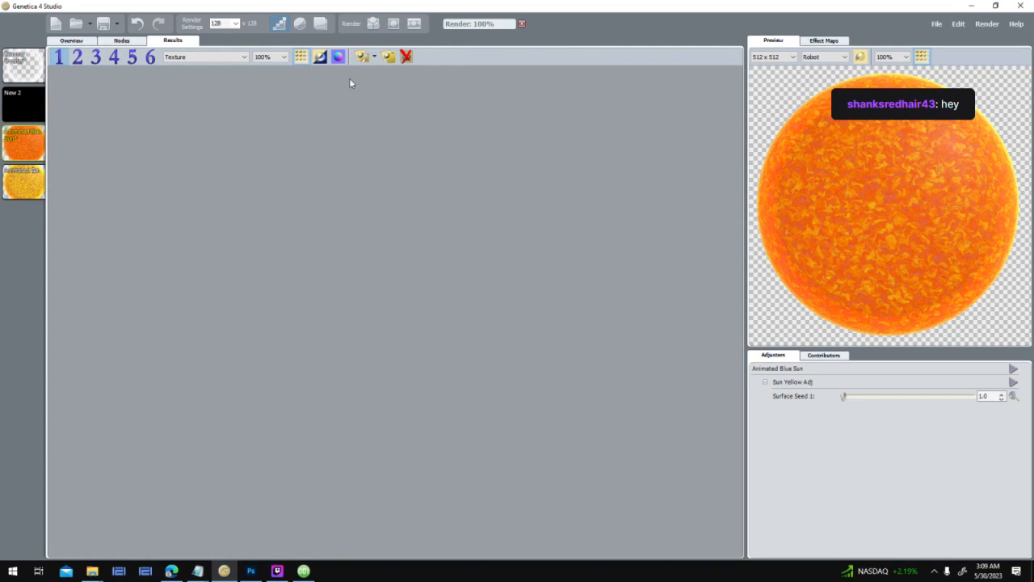
{"action": "left_click", "coordinate": [414, 23]}
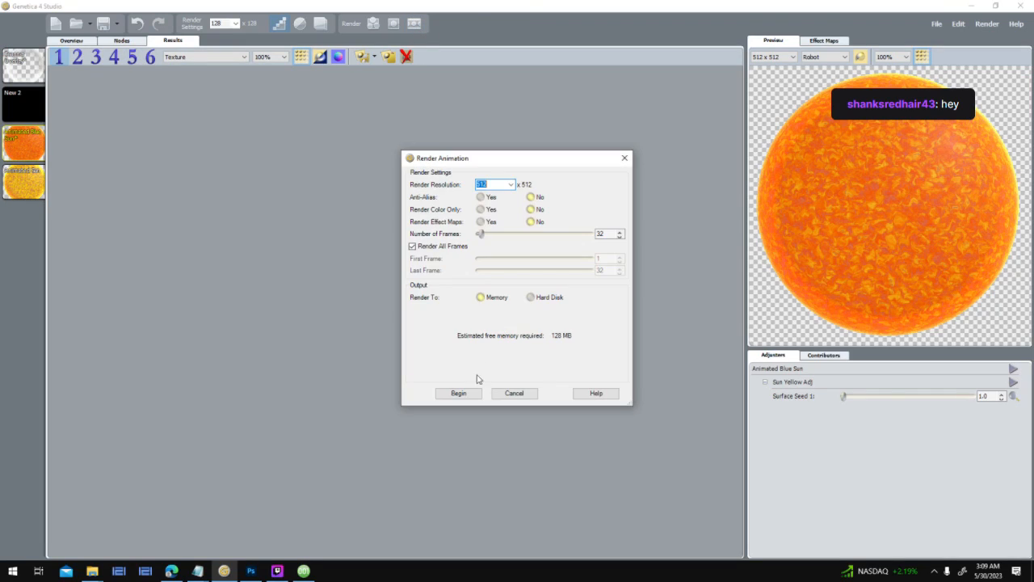
{"action": "left_click", "coordinate": [461, 393]}
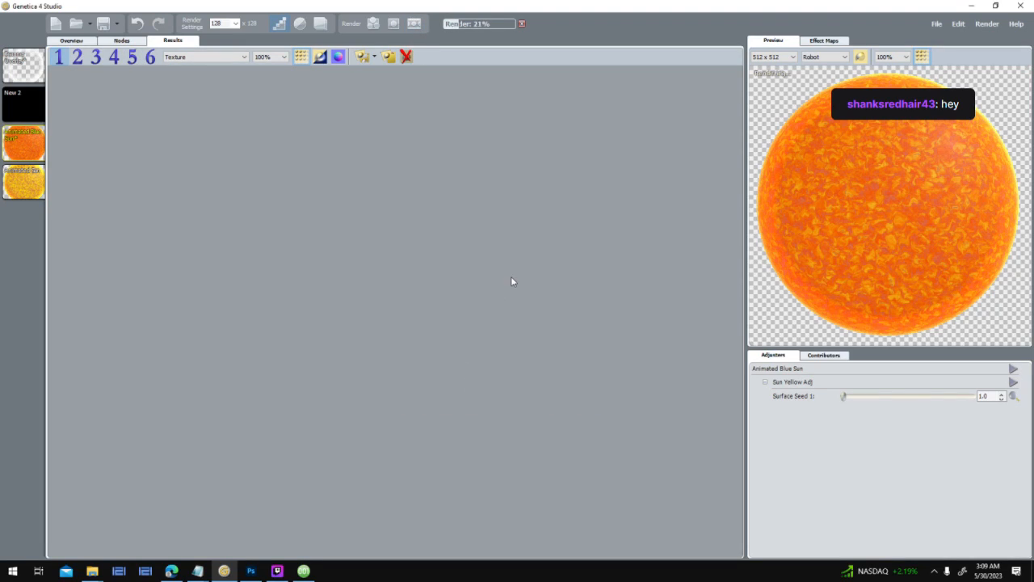
{"action": "left_click", "coordinate": [277, 571]}
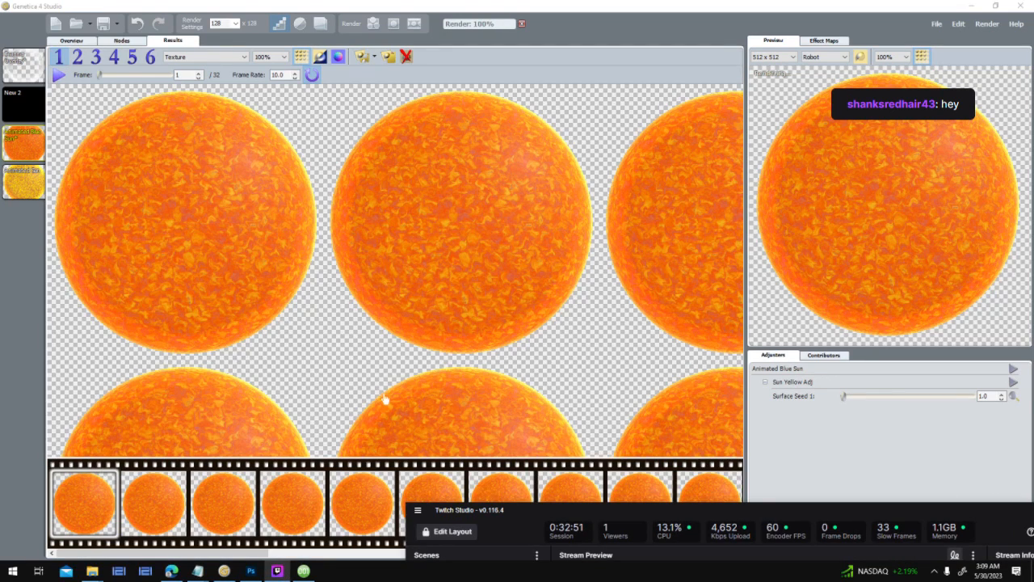
{"action": "left_click_drag", "start_coordinate": [480, 186], "coordinate": [470, 222]}
{"action": "left_click", "coordinate": [58, 75]}
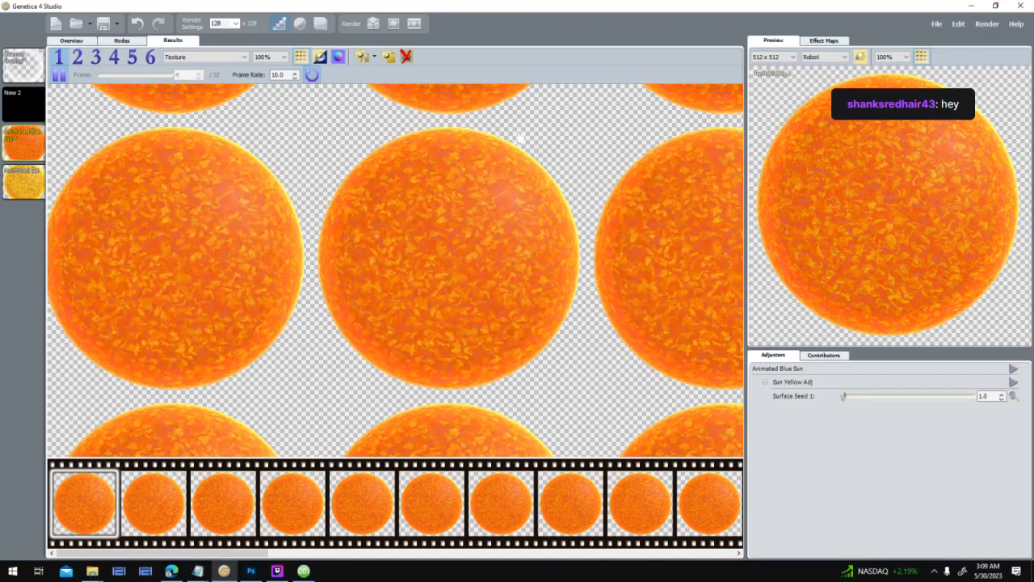
Start an image sequence export with three-digit numbering and browse to the Animated Suns folder within the Assets' Animations folder.
{"action": "left_click", "coordinate": [362, 57]}
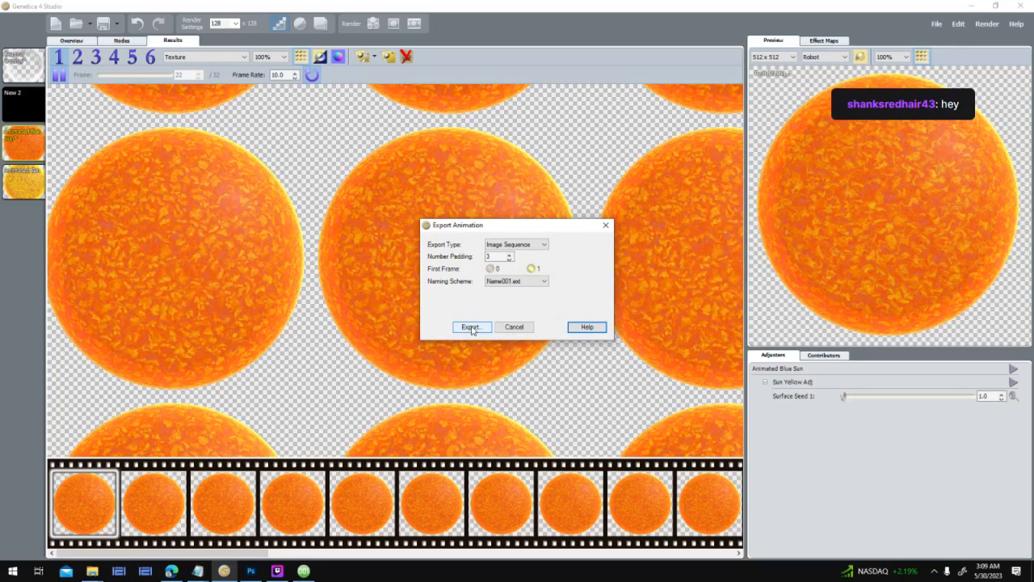
{"action": "left_click", "coordinate": [471, 328]}
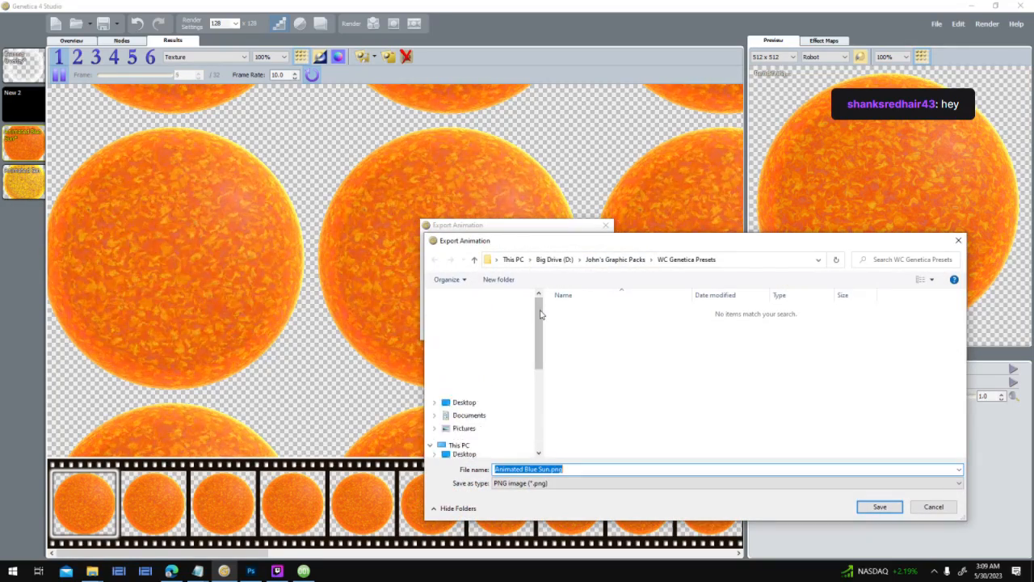
{"action": "left_click", "coordinate": [462, 381]}
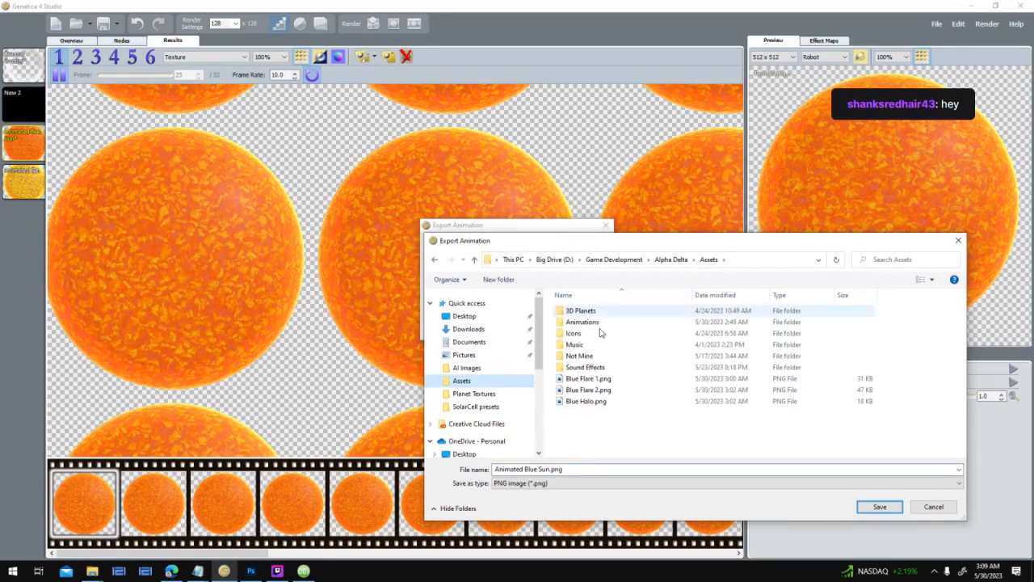
{"action": "double_click", "coordinate": [598, 322]}
{"action": "double_click", "coordinate": [594, 311]}
Create a folder named Red Sun 1 and export the PNG sequence into it under the name Red Sun 1.
{"action": "right_click", "coordinate": [627, 384]}
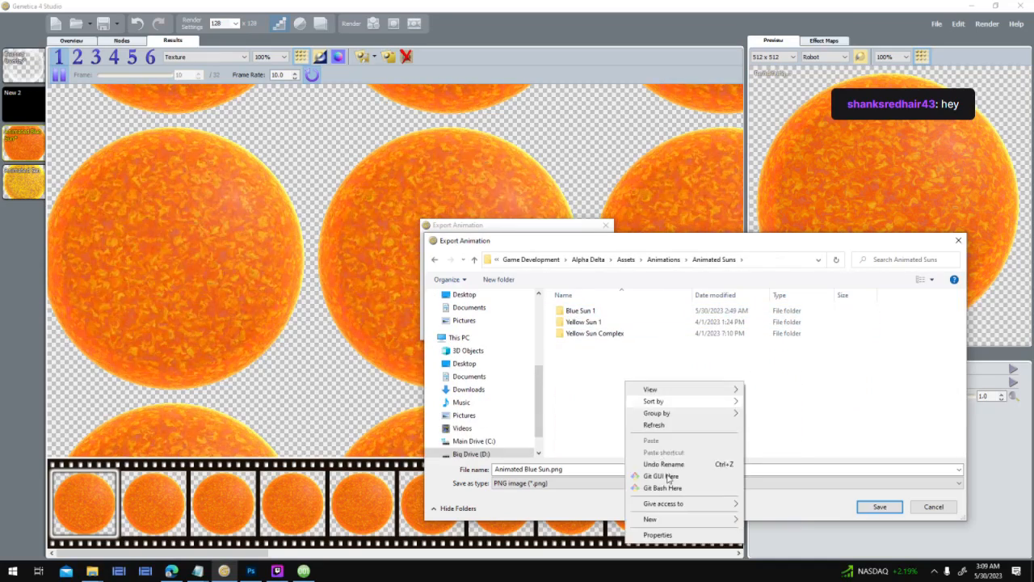
{"action": "mouse_move", "coordinate": [711, 521]}
{"action": "left_click", "coordinate": [815, 361]}
{"action": "type", "text": "Red Sun 1"}
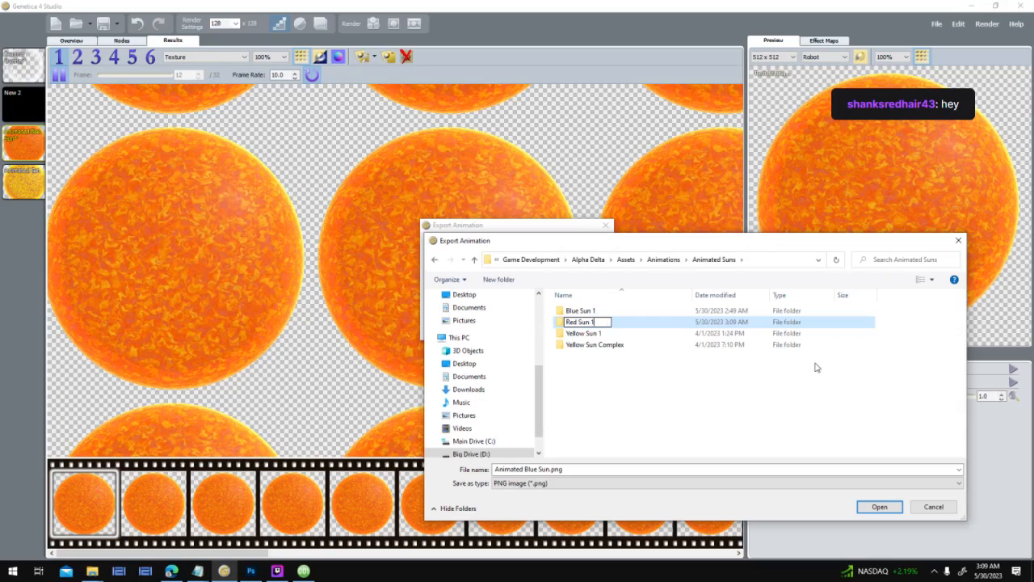
{"action": "key", "text": "Return"}
{"action": "key", "text": "Return"}
{"action": "key", "text": "alt+n"}
{"action": "type", "text": "Red Sun 1"}
{"action": "key", "text": "Return"}
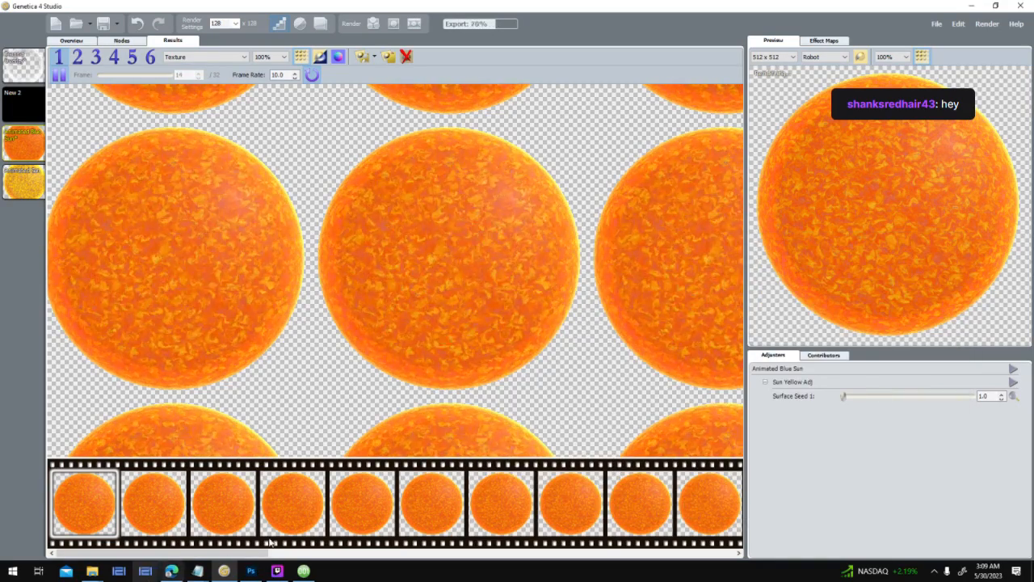
Switch to 001 Game Creator and select the Star_Yellow_1 sprite in the Planets folder.
{"action": "left_click", "coordinate": [303, 571]}
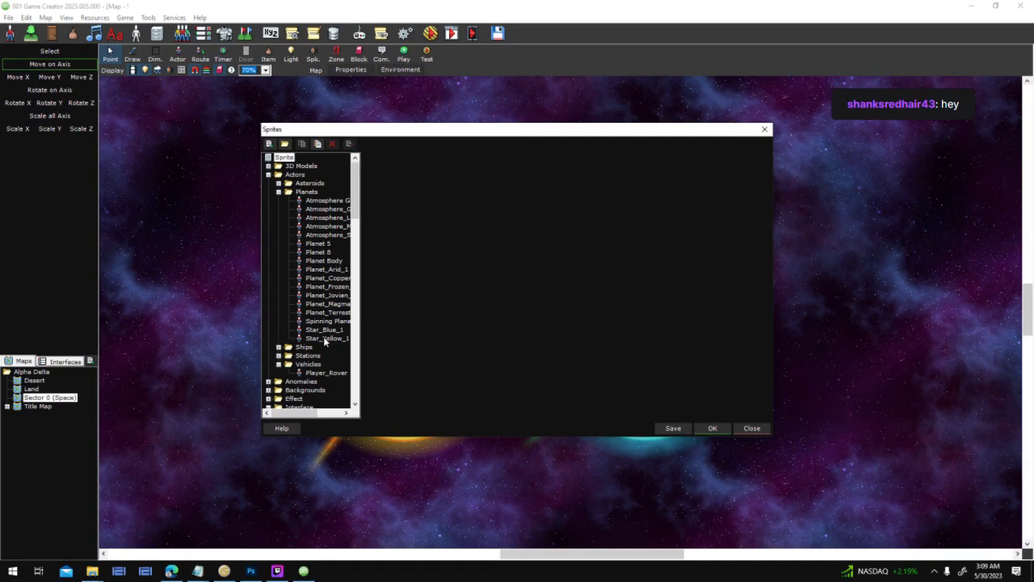
{"action": "left_click", "coordinate": [323, 336]}
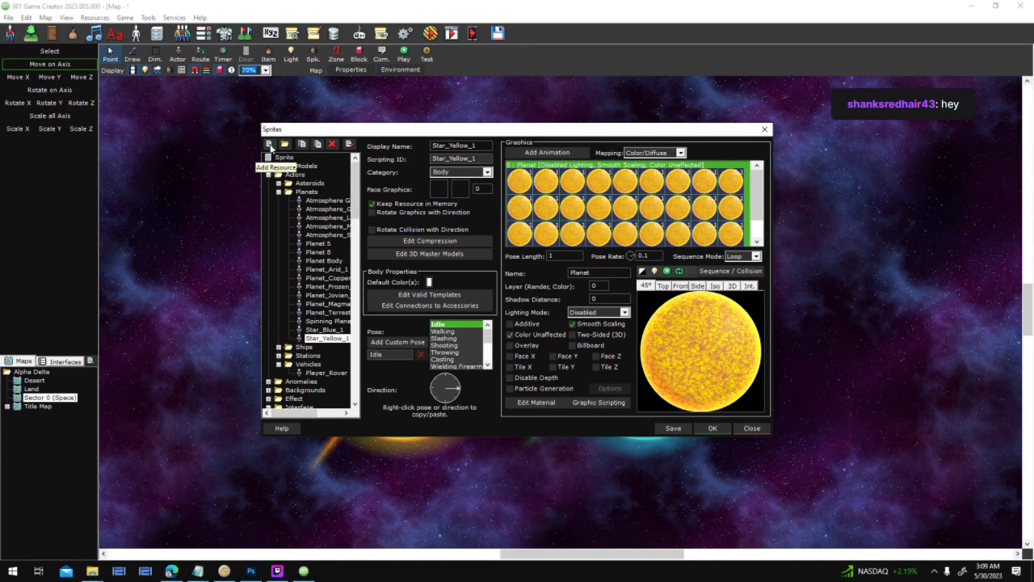
{"action": "left_click", "coordinate": [440, 306]}
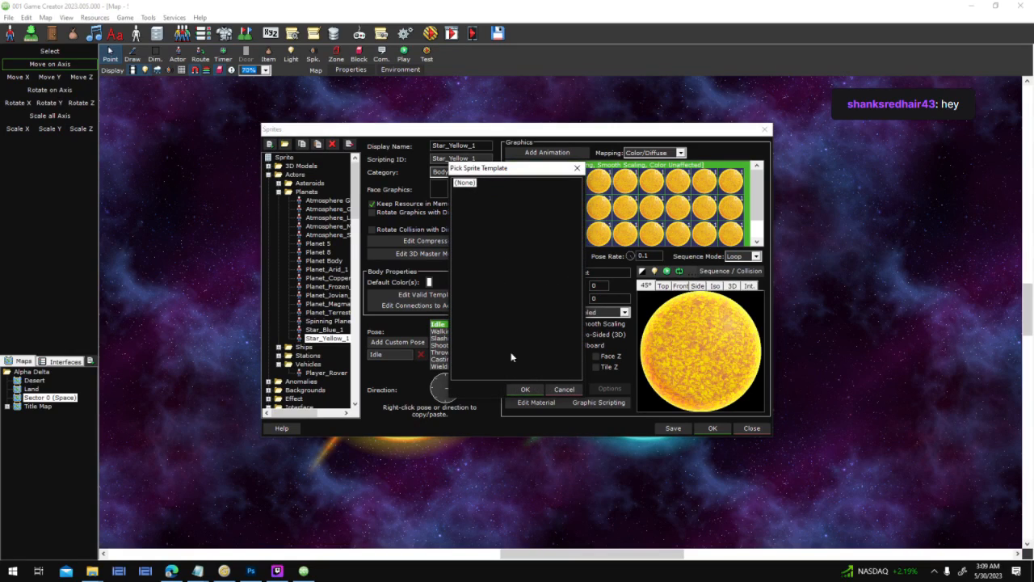
{"action": "left_click", "coordinate": [537, 392]}
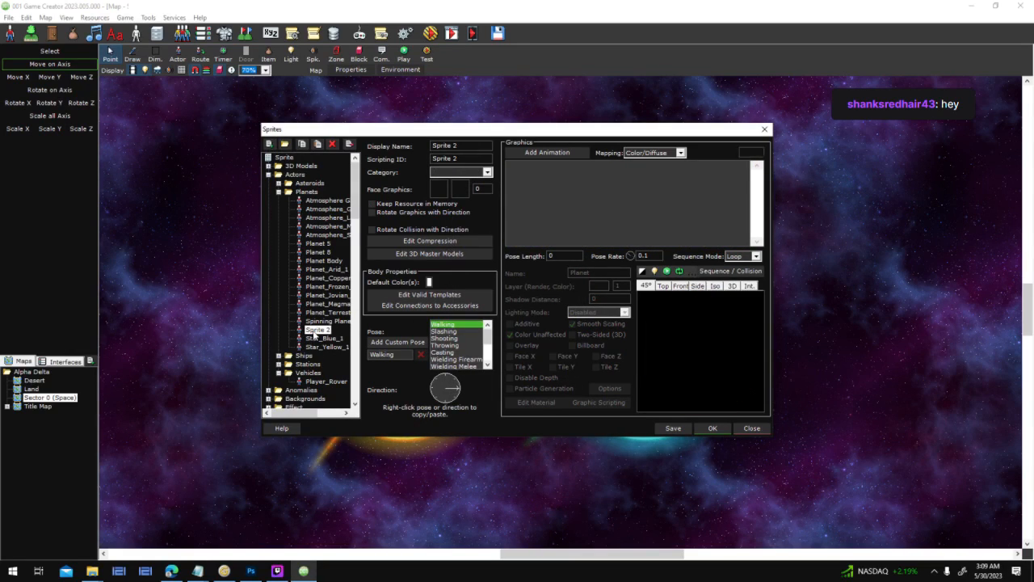
{"action": "left_click", "coordinate": [333, 144]}
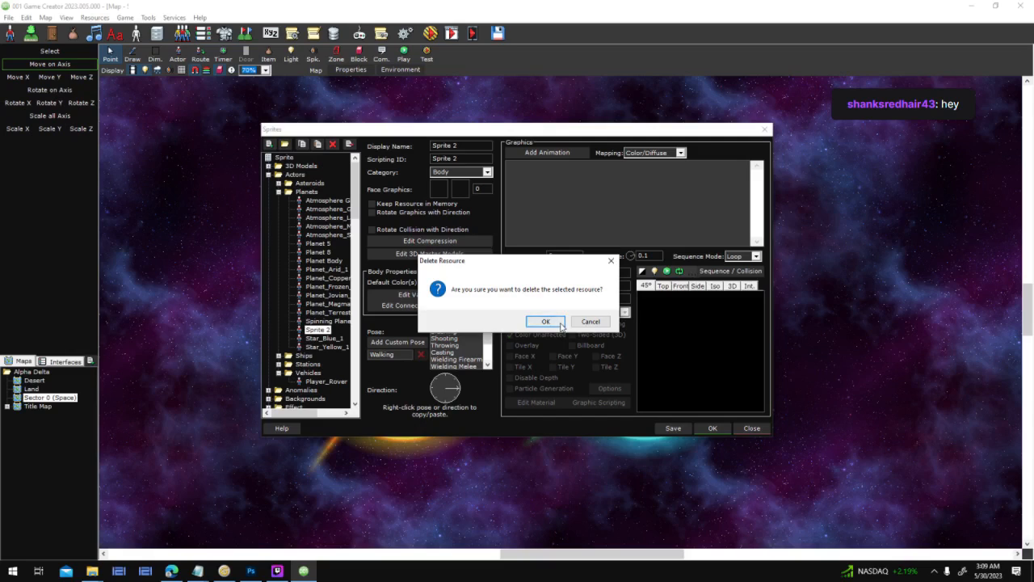
{"action": "left_click", "coordinate": [547, 323]}
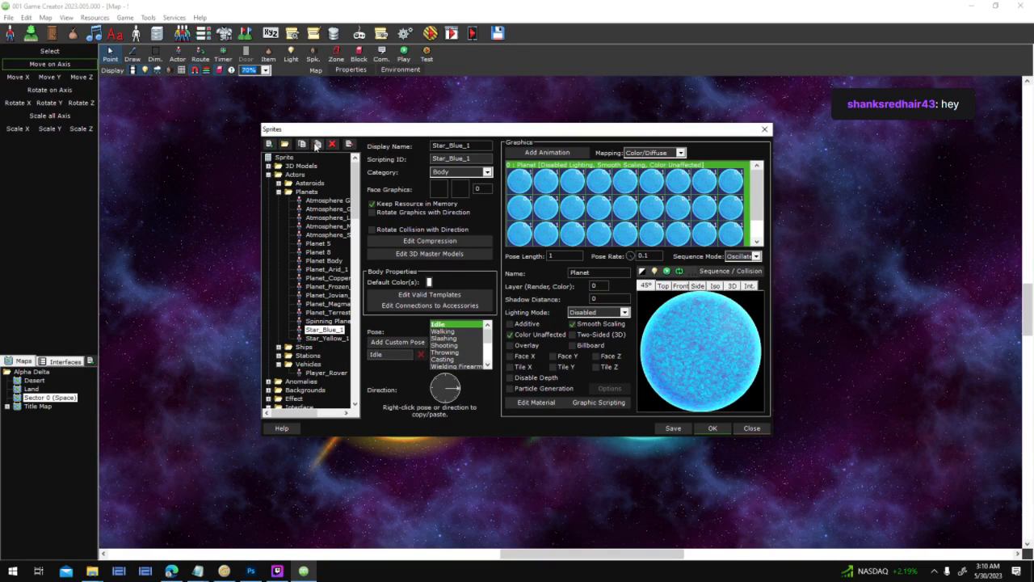
Duplicate the Star_Blue_1 sprite and set the copy's display name and scripting ID to Star_Red_1.
{"action": "left_click", "coordinate": [316, 145]}
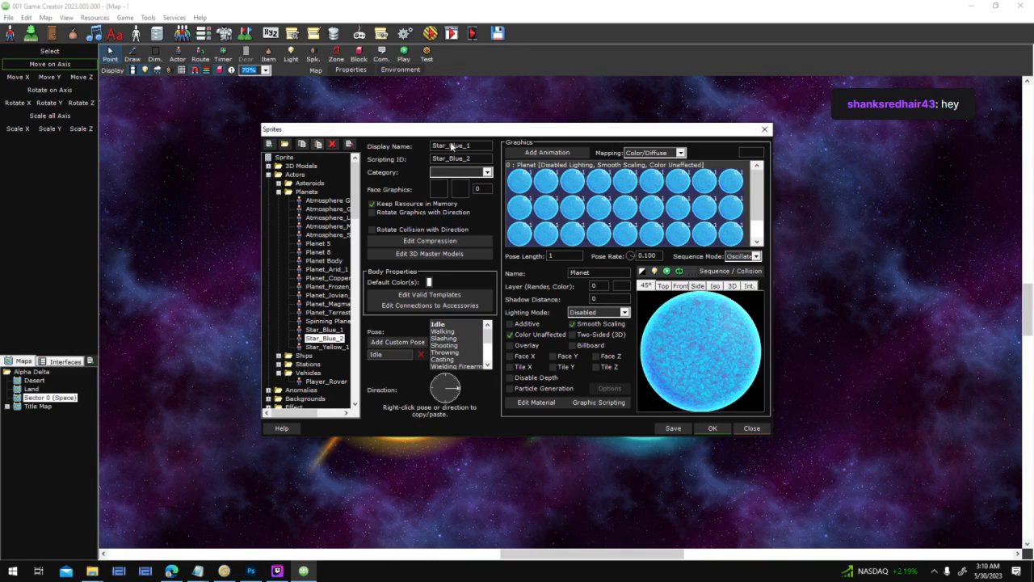
{"action": "key", "text": "BackSpace"}
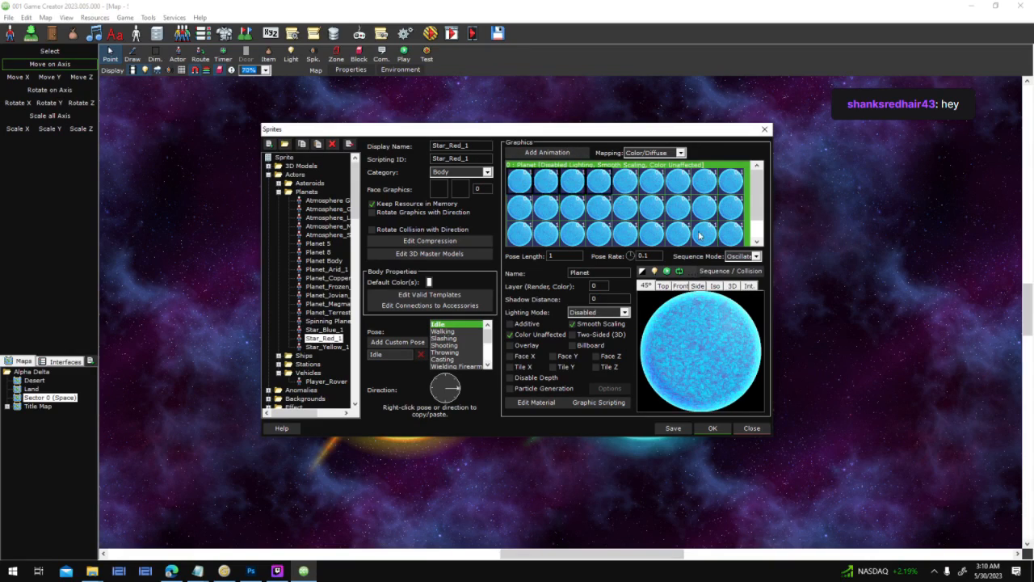
Clear all the blue star frames from the Star_Red_1 sprite's Planet animation.
{"action": "scroll", "coordinate": [706, 241], "scroll_direction": "down", "scroll_amount": 2}
{"action": "left_click", "coordinate": [627, 235]}
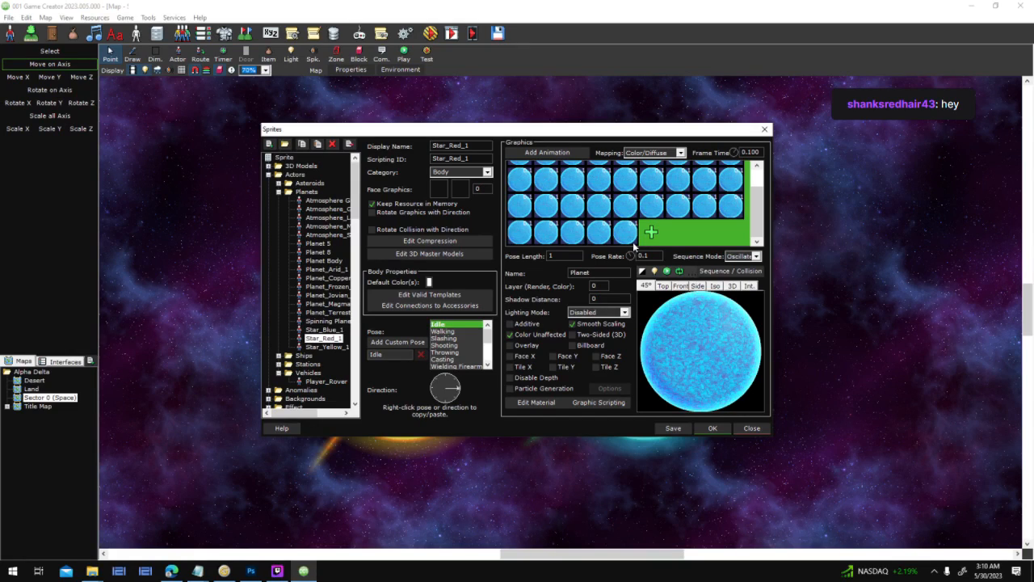
{"action": "right_click", "coordinate": [633, 241]}
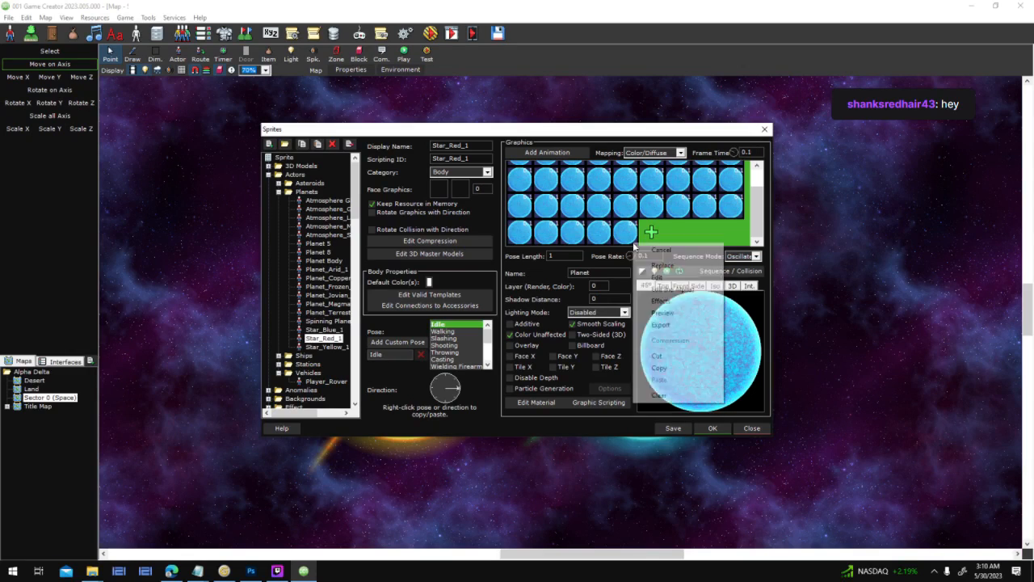
{"action": "left_click", "coordinate": [659, 395]}
{"action": "left_click", "coordinate": [529, 322]}
Add all PNG frames from the Animated Suns folder Red Sun 1 to the Star_Red_1 sprite's Planet animation.
{"action": "right_click", "coordinate": [516, 177]}
{"action": "left_click", "coordinate": [537, 199]}
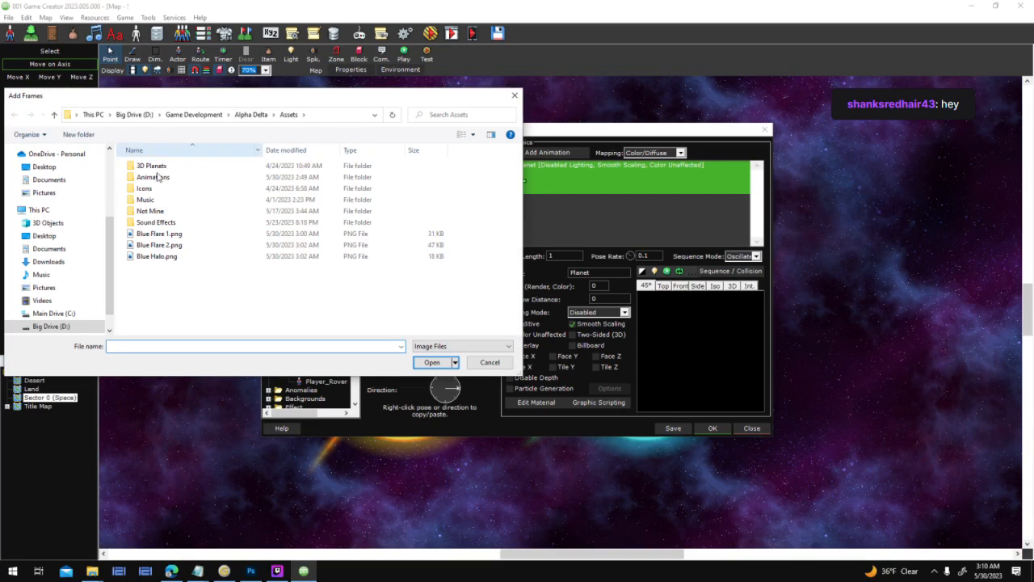
{"action": "double_click", "coordinate": [155, 176]}
{"action": "double_click", "coordinate": [173, 166]}
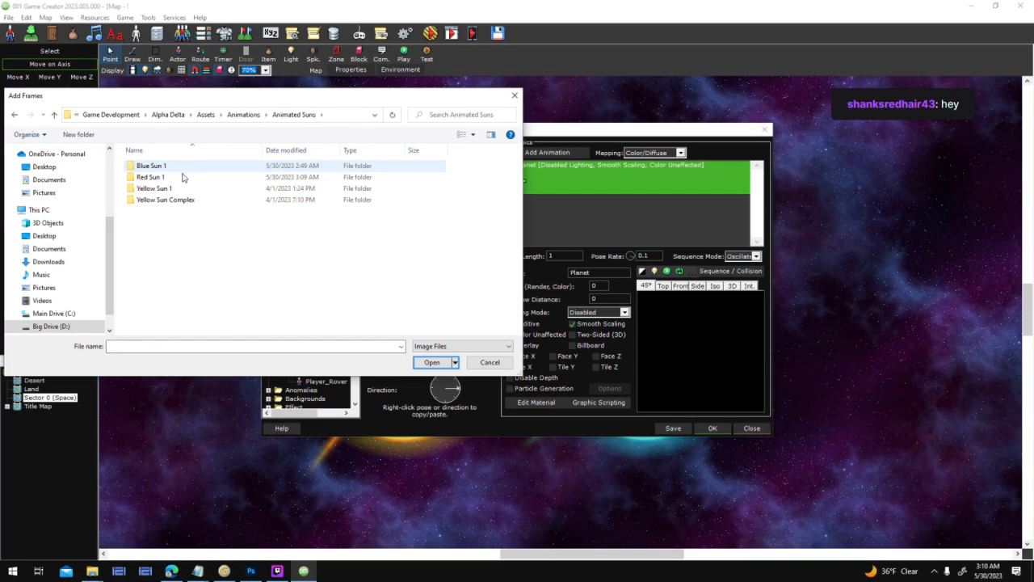
{"action": "double_click", "coordinate": [182, 176]}
{"action": "key", "text": "ctrl+a"}
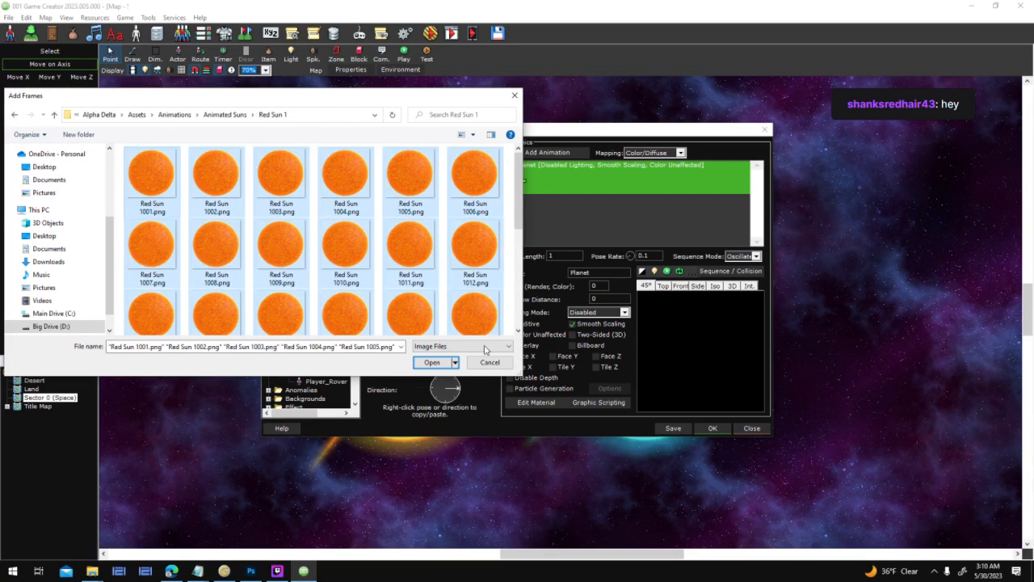
{"action": "left_click", "coordinate": [434, 362]}
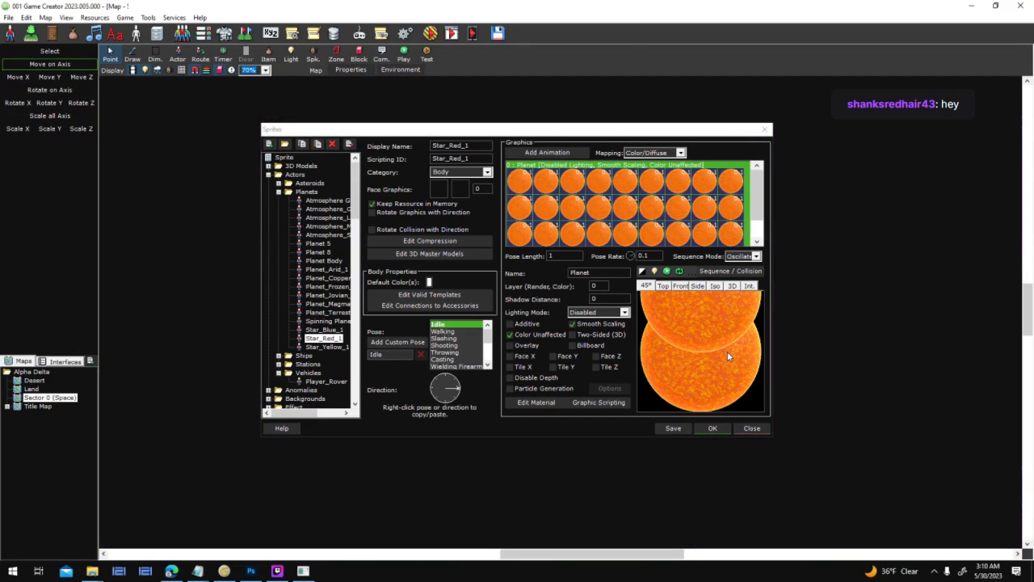
Delete the offset second Planet node from the Star_Red_1 sequence and accept the sprite changes.
{"action": "double_click", "coordinate": [727, 355]}
{"action": "left_click", "coordinate": [557, 234]}
{"action": "double_click", "coordinate": [617, 289]}
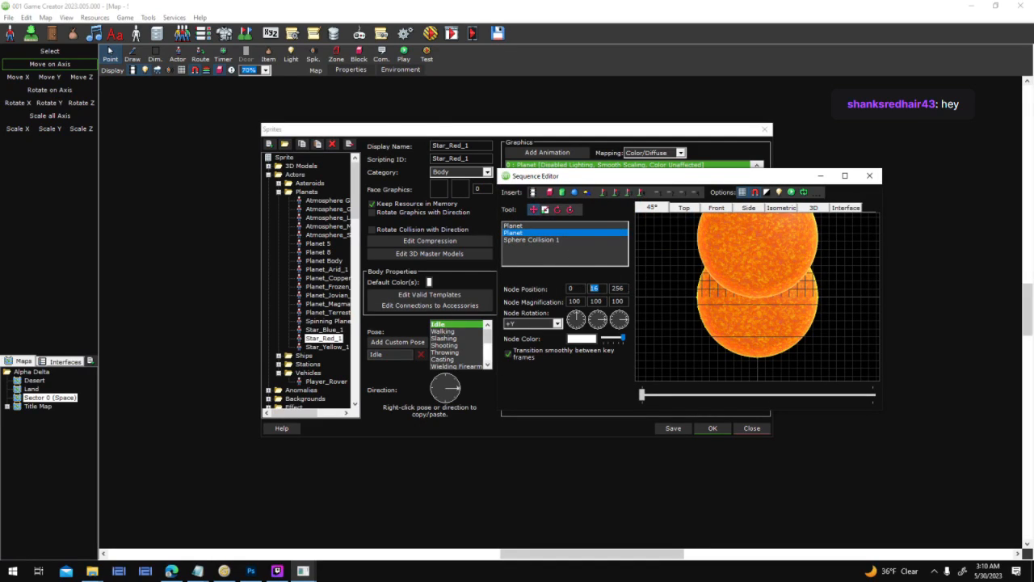
{"action": "right_click", "coordinate": [582, 234]}
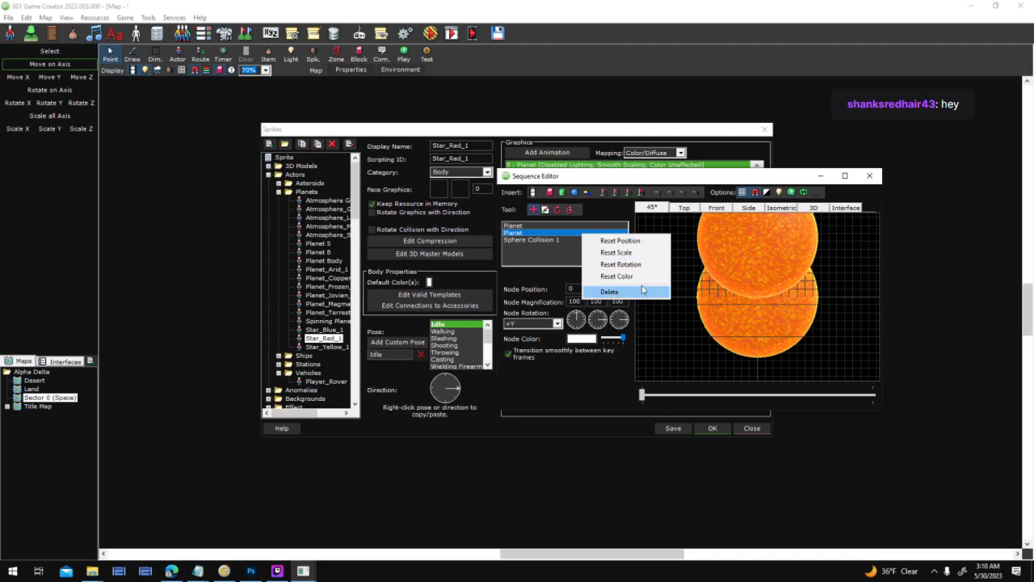
{"action": "left_click", "coordinate": [618, 292]}
{"action": "left_click", "coordinate": [869, 176]}
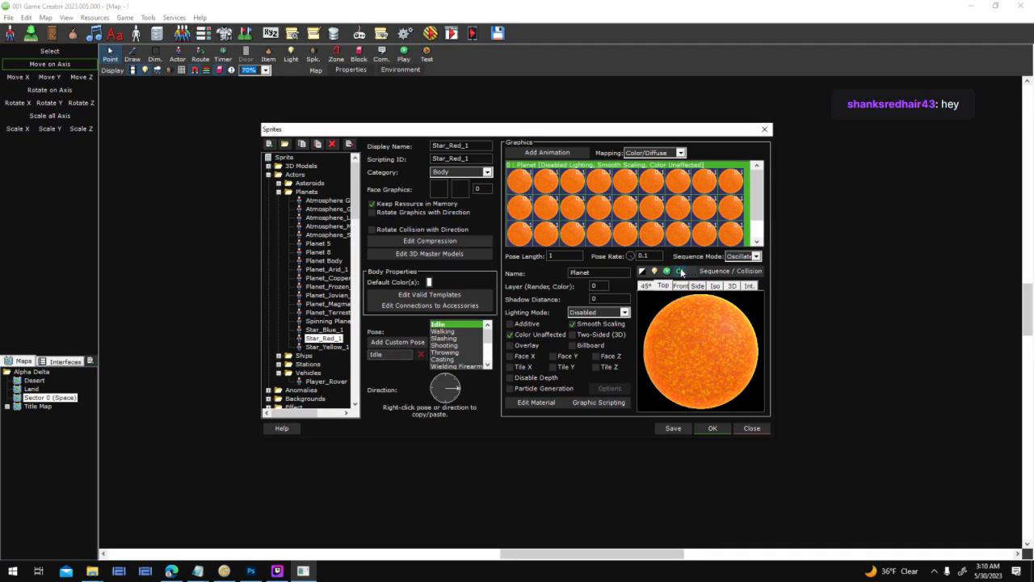
{"action": "left_click", "coordinate": [715, 429]}
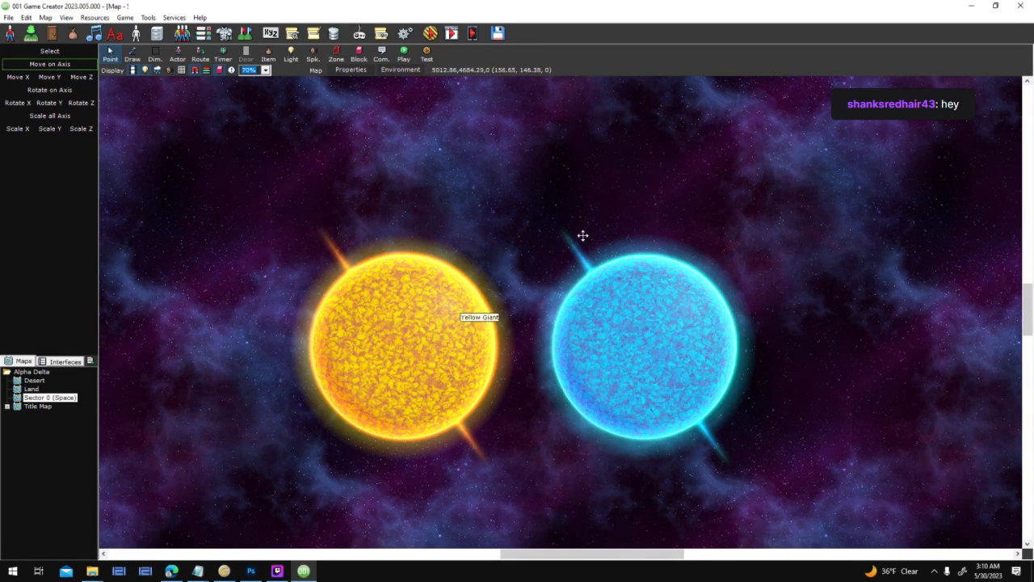
Paste a copy of the yellow star on the Sector 0 map, centred above the yellow and blue stars.
{"action": "left_click_drag", "start_coordinate": [602, 163], "coordinate": [615, 260]}
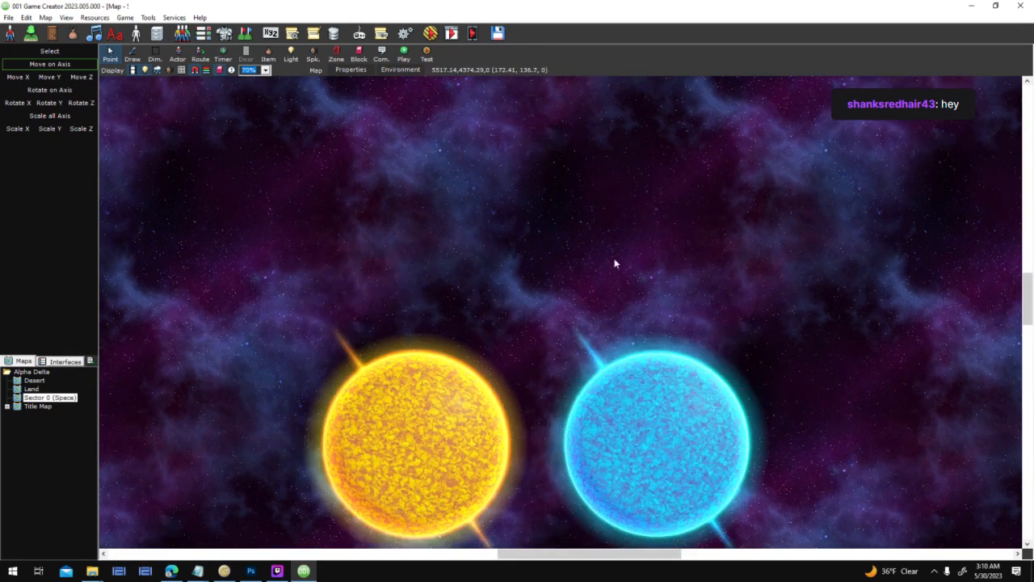
{"action": "key", "text": "ctrl+v"}
{"action": "left_click_drag", "start_coordinate": [523, 186], "coordinate": [521, 220]}
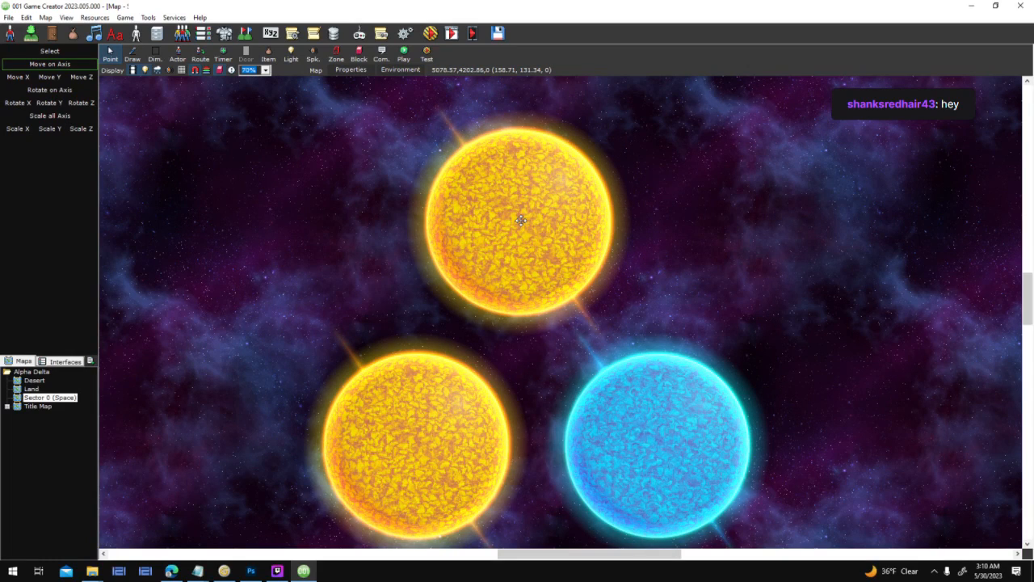
Set the pasted star's body sprite to Star_Red_1 and its body color to red.
{"action": "double_click", "coordinate": [520, 220]}
{"action": "left_click", "coordinate": [616, 351]}
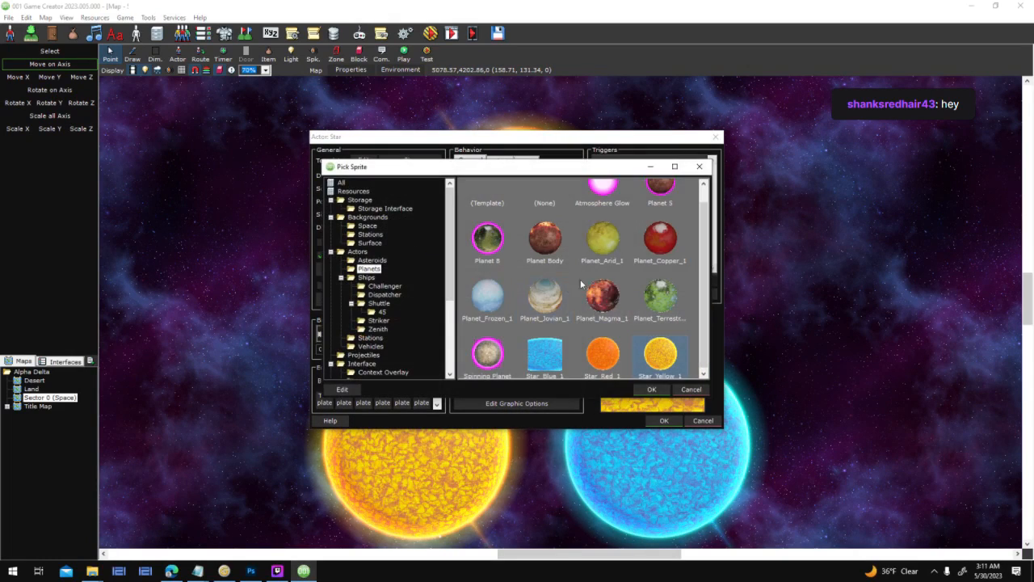
{"action": "double_click", "coordinate": [585, 337]}
{"action": "left_click", "coordinate": [499, 251]}
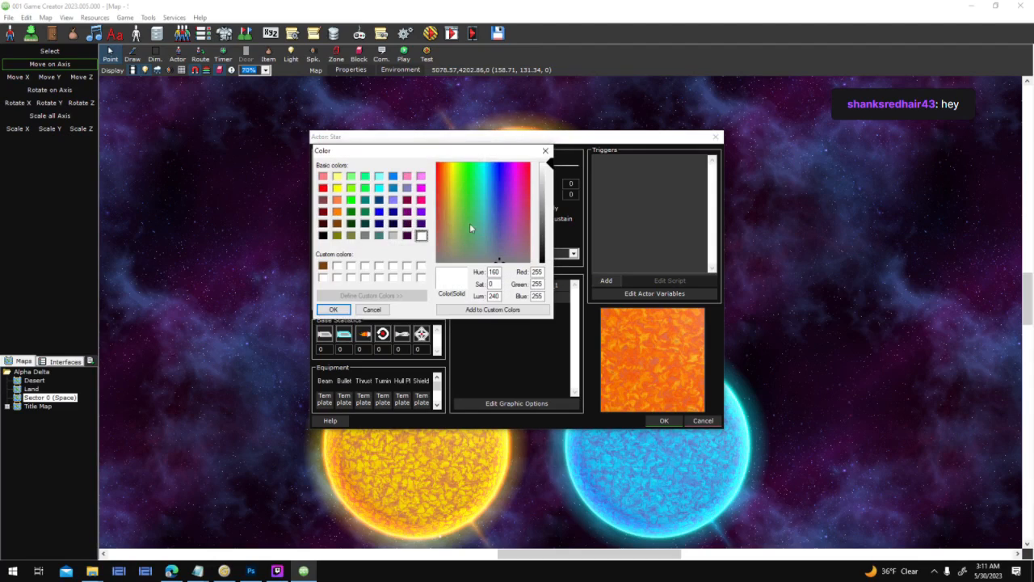
{"action": "left_click", "coordinate": [324, 188]}
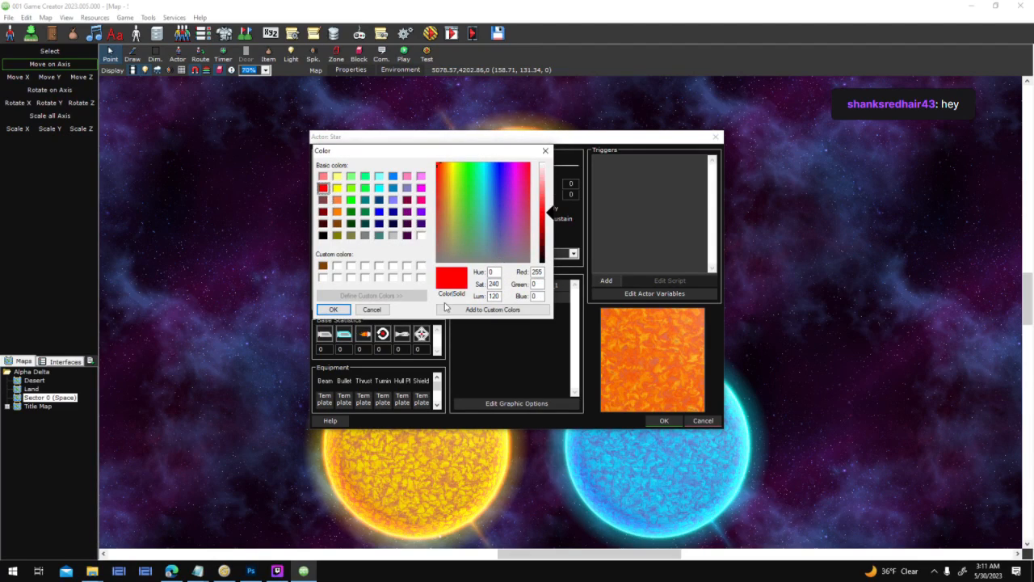
{"action": "left_click", "coordinate": [332, 310]}
Assign the large atmosphere sprite from the Planets folder as the pasted star's accessory and accept the actor settings.
{"action": "left_click", "coordinate": [541, 299]}
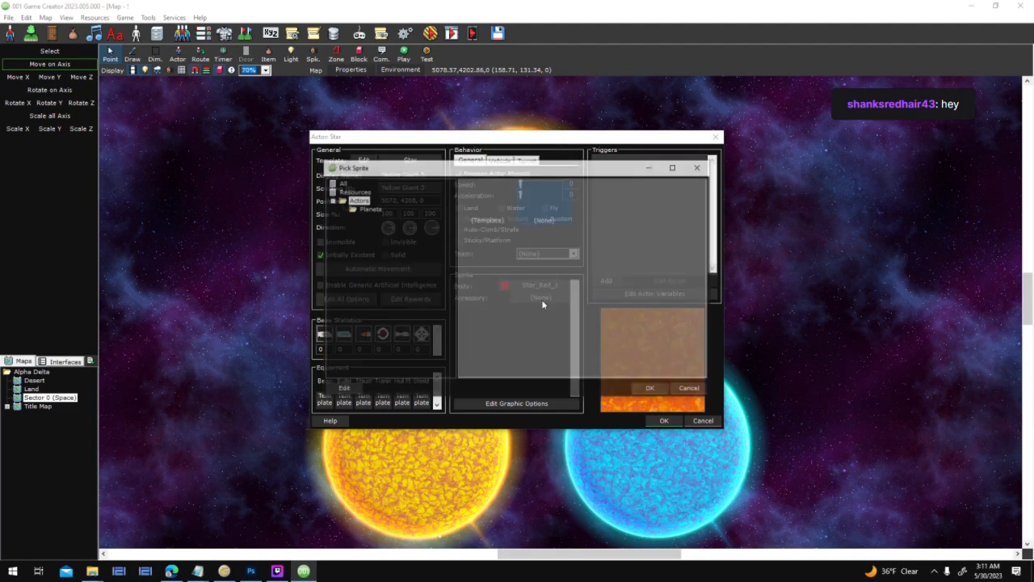
{"action": "left_click", "coordinate": [368, 209]}
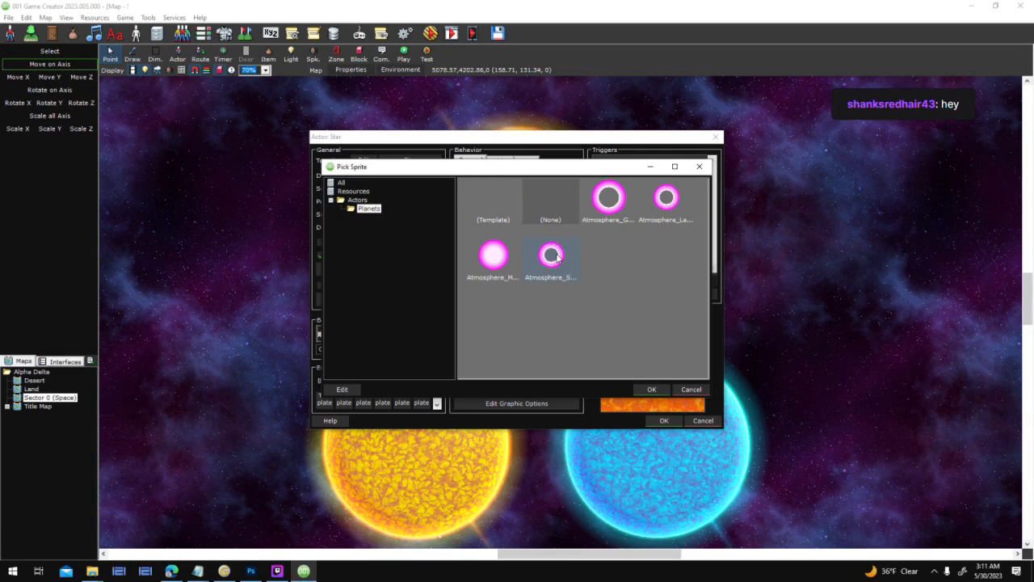
{"action": "left_click", "coordinate": [554, 256]}
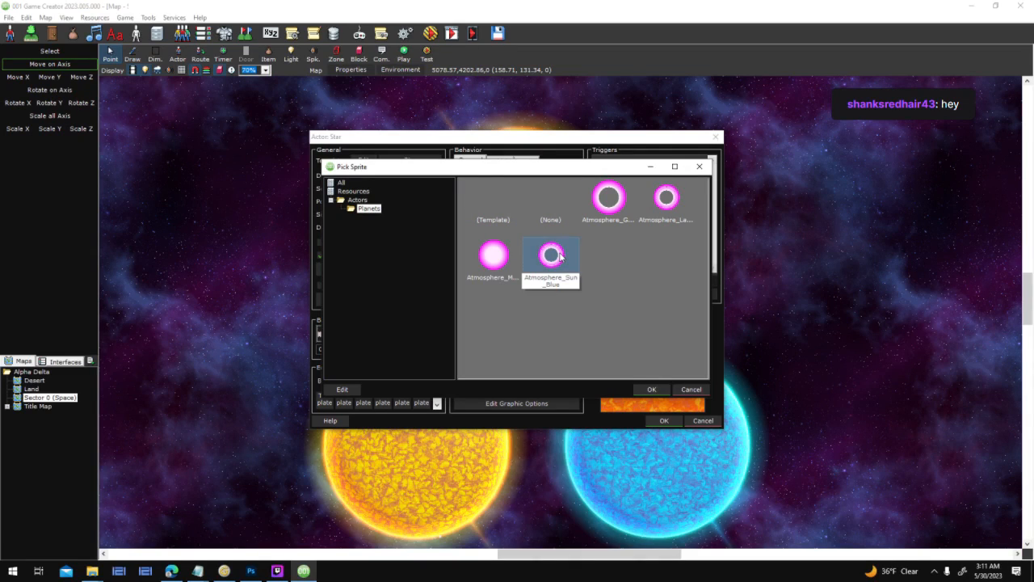
{"action": "double_click", "coordinate": [669, 198]}
{"action": "left_click", "coordinate": [664, 420]}
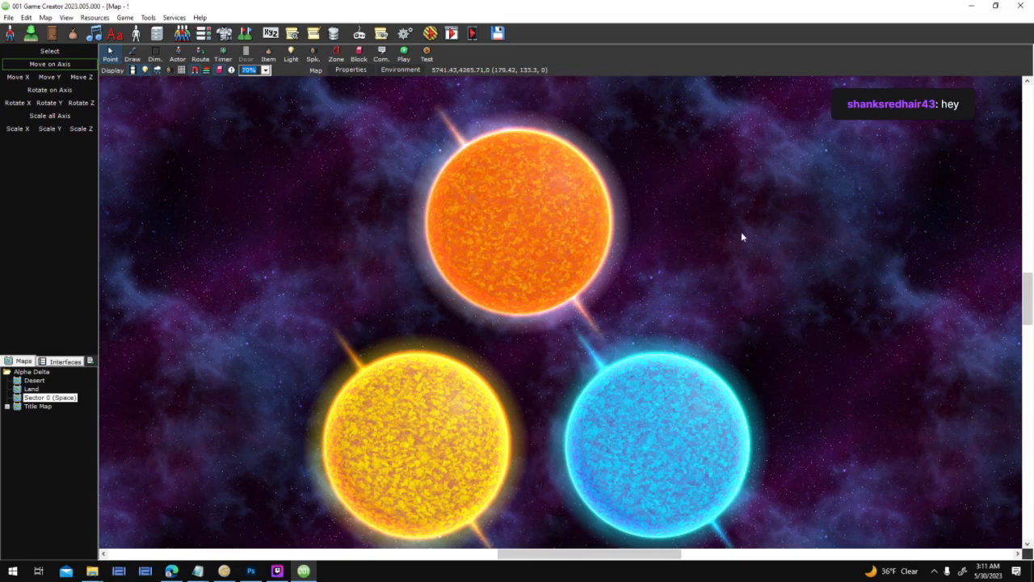
Set the atmosphere accessory color of the Star_Red_1 actor to red.
{"action": "scroll", "coordinate": [595, 224], "scroll_direction": "up", "scroll_amount": 1}
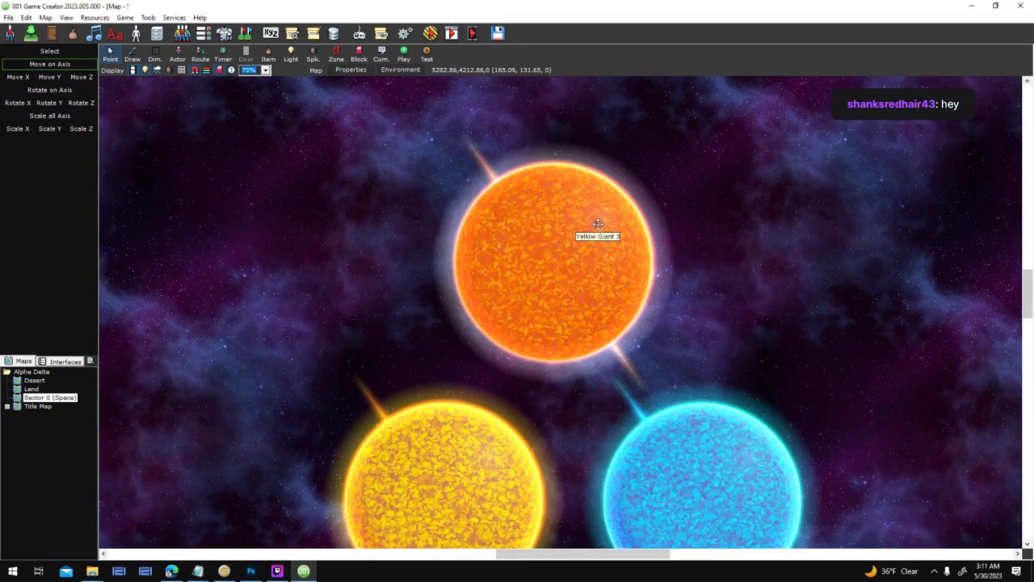
{"action": "double_click", "coordinate": [565, 262]}
{"action": "left_click", "coordinate": [504, 297]}
{"action": "left_click", "coordinate": [322, 187]}
{"action": "left_click", "coordinate": [333, 310]}
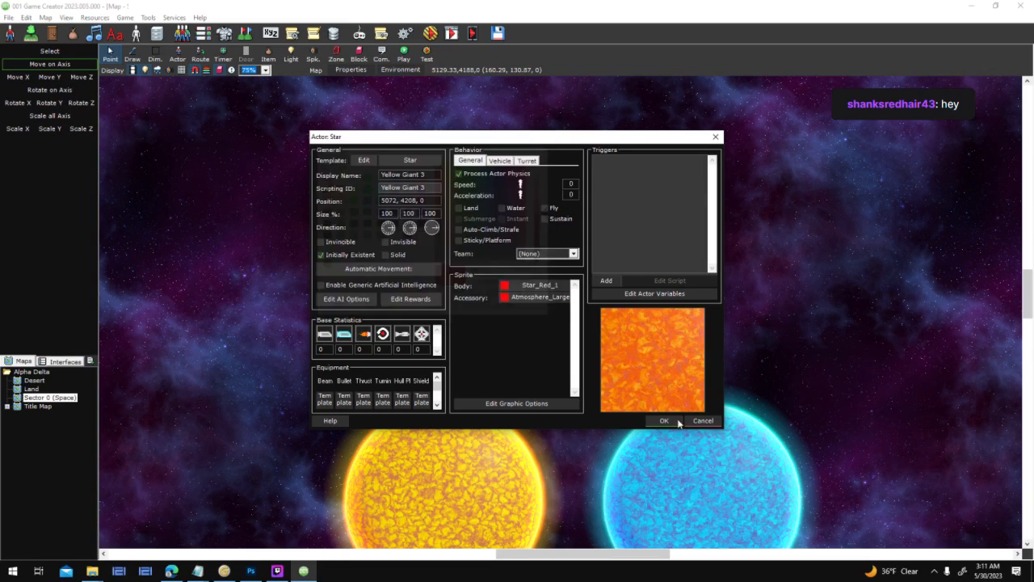
{"action": "left_click", "coordinate": [664, 420]}
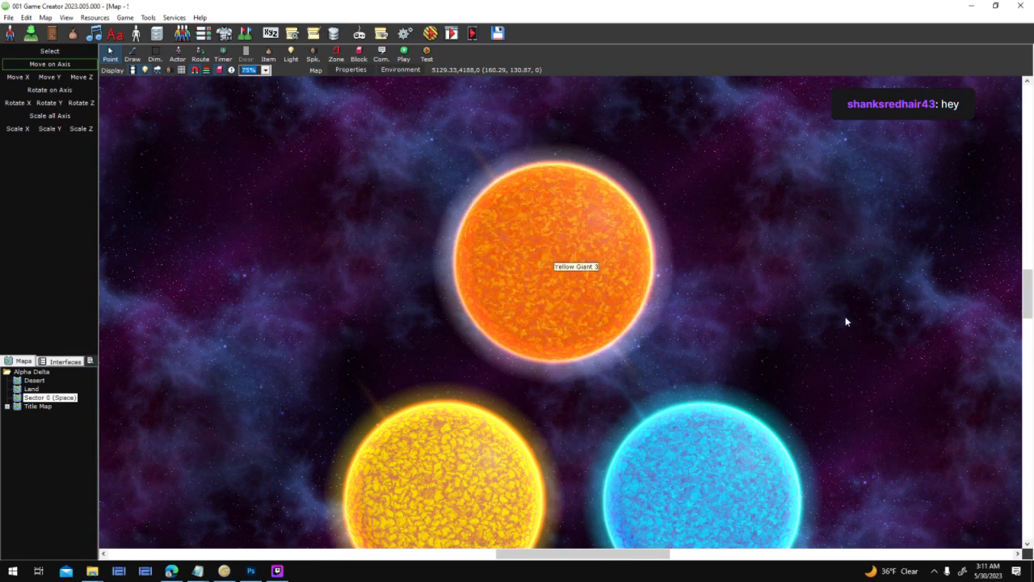
Set the atmosphere accessory color of the Star_Red_1 actor to orange.
{"action": "double_click", "coordinate": [549, 270]}
{"action": "left_click", "coordinate": [504, 298]}
{"action": "left_click", "coordinate": [337, 211]}
{"action": "left_click", "coordinate": [334, 310]}
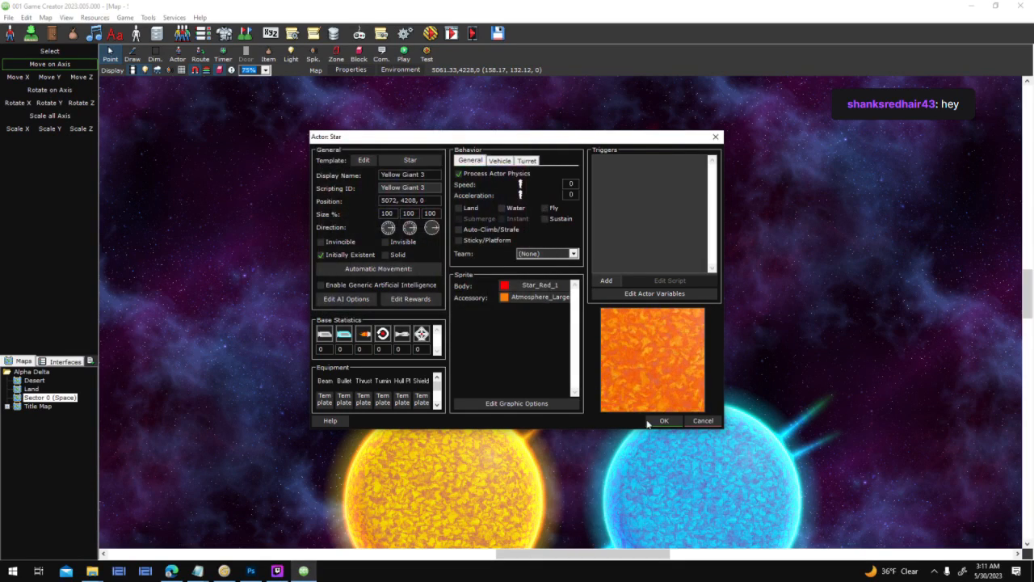
{"action": "left_click", "coordinate": [663, 420]}
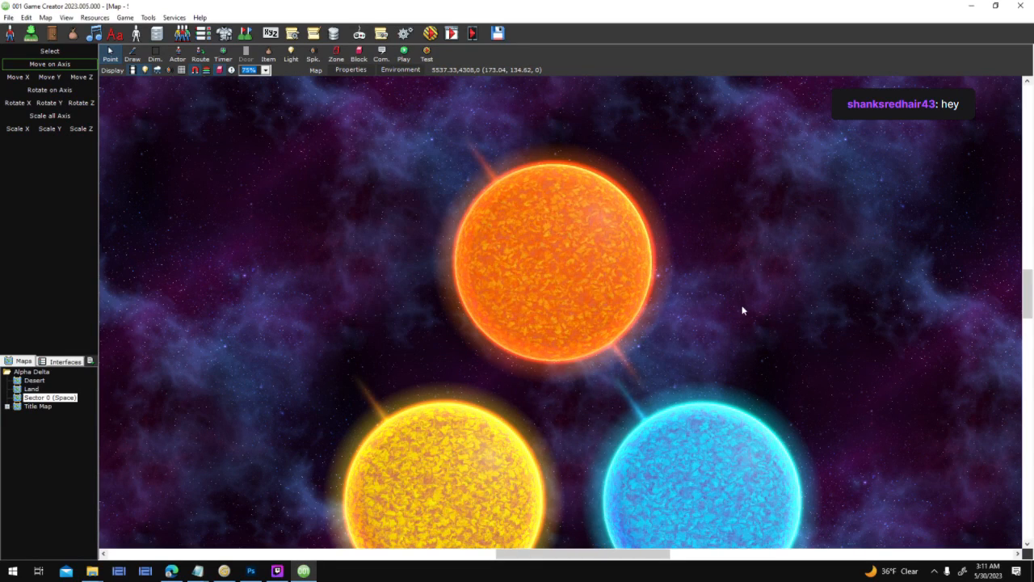
{"action": "scroll", "coordinate": [737, 351], "scroll_direction": "up", "scroll_amount": 2}
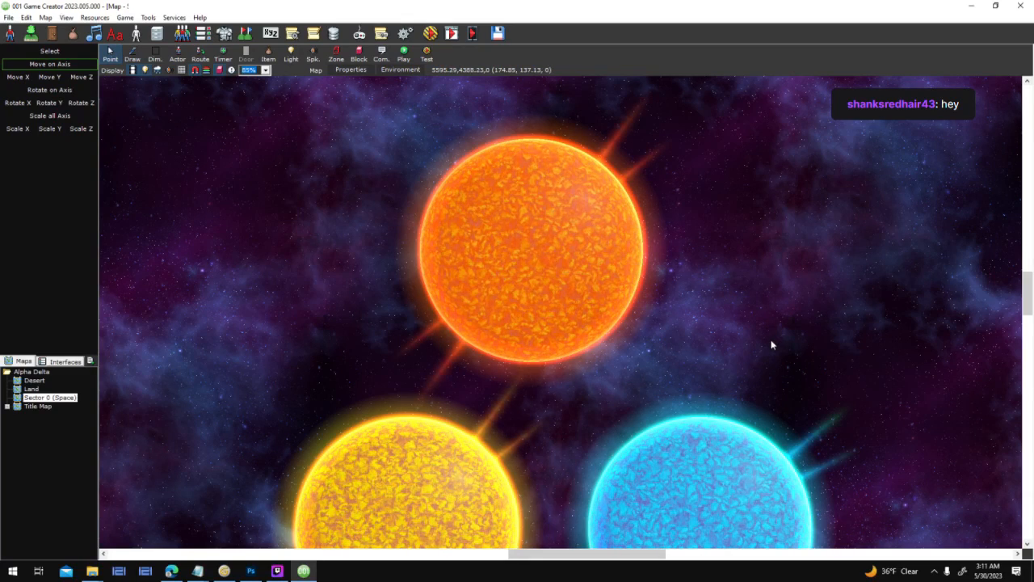
Switch to Photoshop, clear the contents of Layer 1 and open the Flaming Pear SolarCell filter.
{"action": "left_click", "coordinate": [251, 570]}
{"action": "key", "text": "ctrl+BackSpace"}
{"action": "key", "text": "Delete"}
{"action": "left_click", "coordinate": [166, 5]}
{"action": "left_click", "coordinate": [166, 6]}
{"action": "left_click", "coordinate": [150, 6]}
{"action": "mouse_move", "coordinate": [212, 262]}
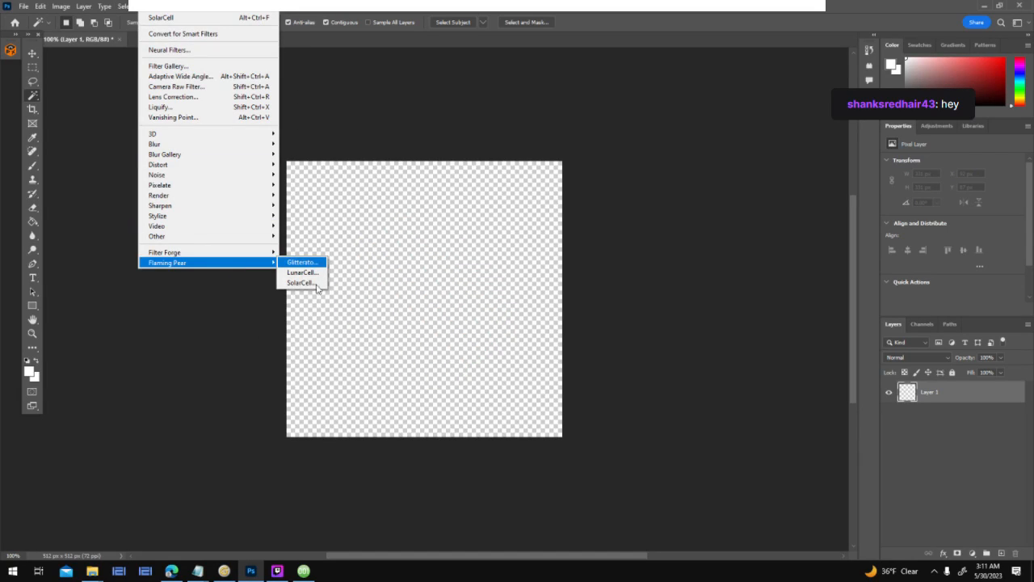
{"action": "left_click", "coordinate": [310, 282]}
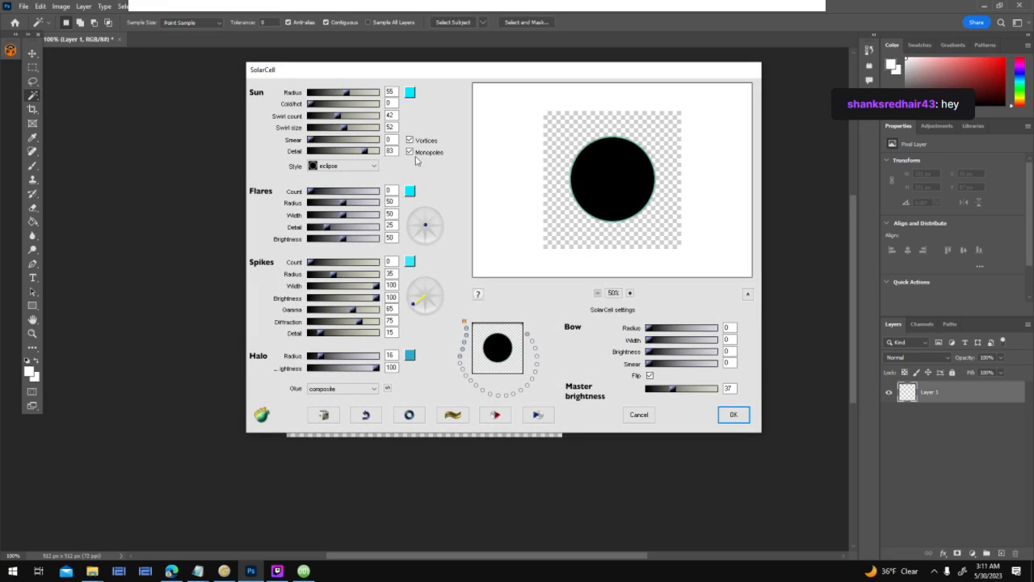
Set the halo color and the spikes color to red in the SolarCell filter.
{"action": "left_click", "coordinate": [409, 354]}
{"action": "type", "text": "cb2b2b"}
{"action": "left_click", "coordinate": [944, 208]}
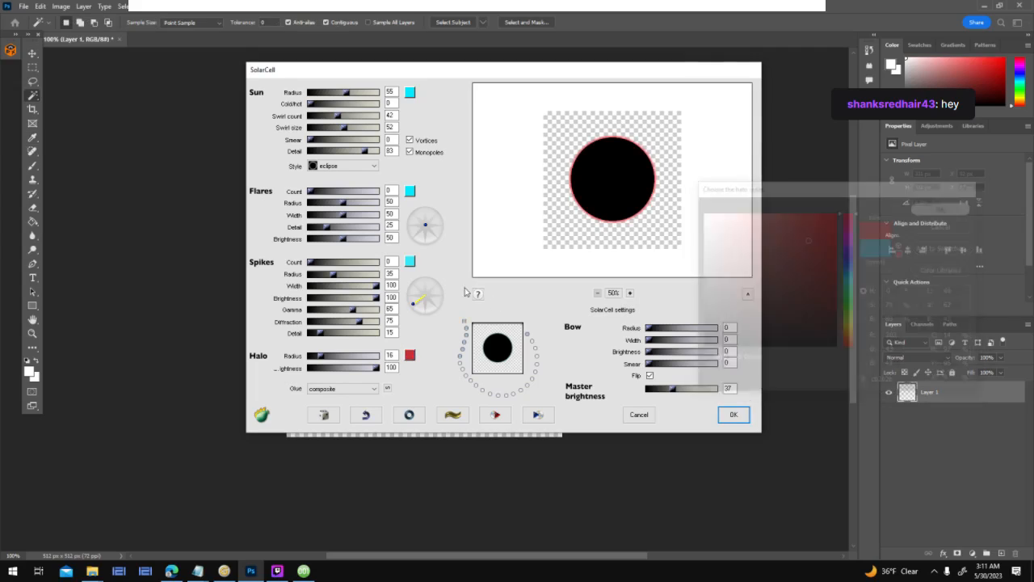
{"action": "left_click", "coordinate": [410, 261]}
{"action": "type", "text": "f939f7"}
{"action": "type", "text": "cb2b2b"}
{"action": "left_click", "coordinate": [943, 207]}
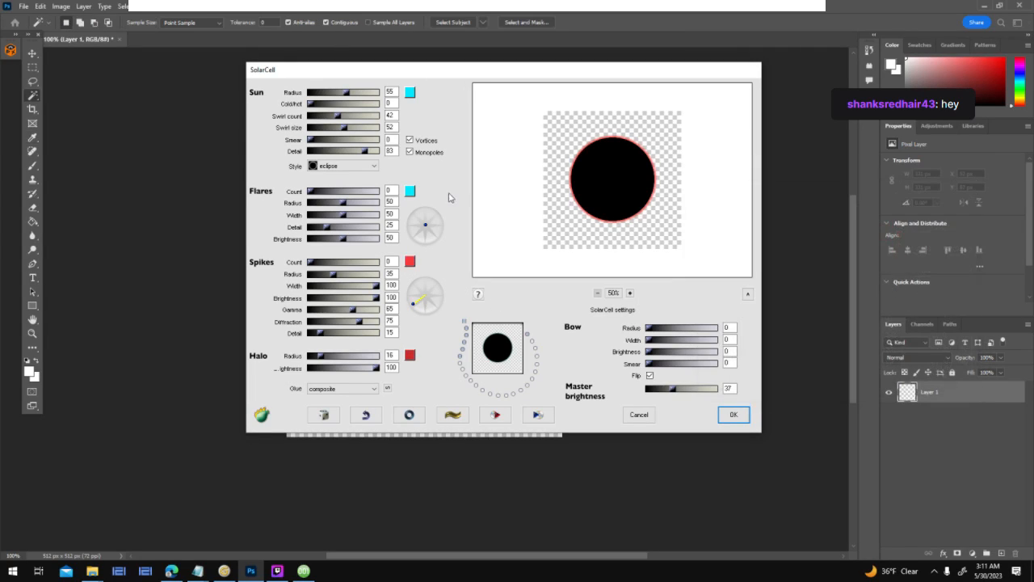
Set the flare color and the sun color to pure red ff0000 in the SolarCell filter.
{"action": "left_click", "coordinate": [409, 191]}
{"action": "left_click_drag", "start_coordinate": [844, 232], "coordinate": [850, 162]}
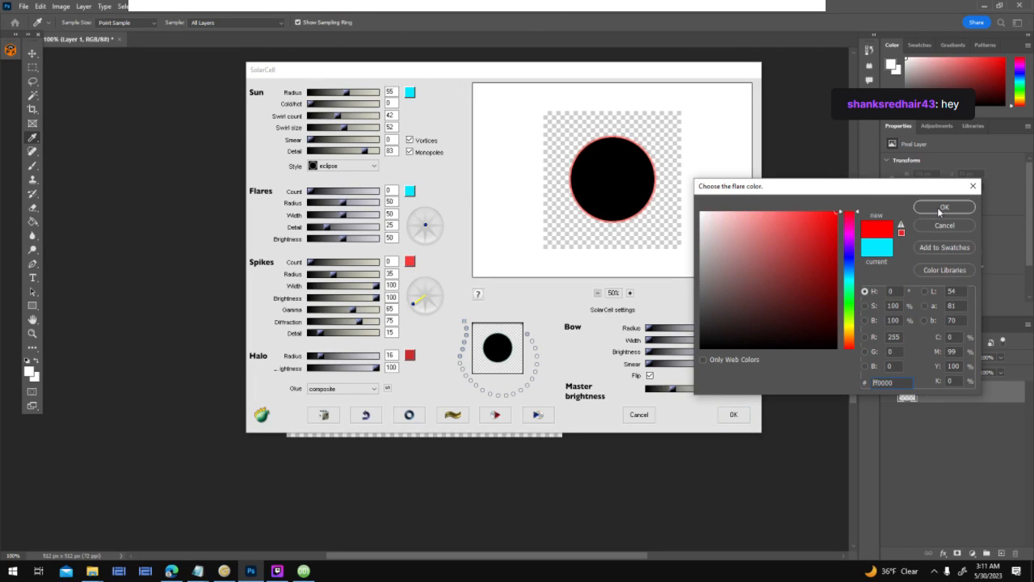
{"action": "left_click", "coordinate": [944, 207]}
{"action": "left_click", "coordinate": [409, 92]}
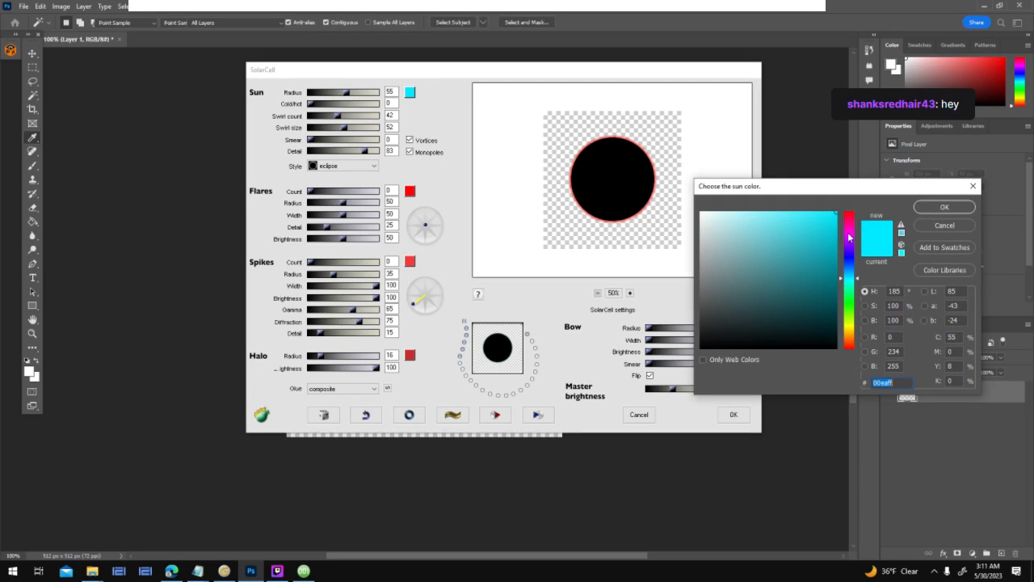
{"action": "key", "text": "ctrl+v"}
{"action": "left_click", "coordinate": [944, 208]}
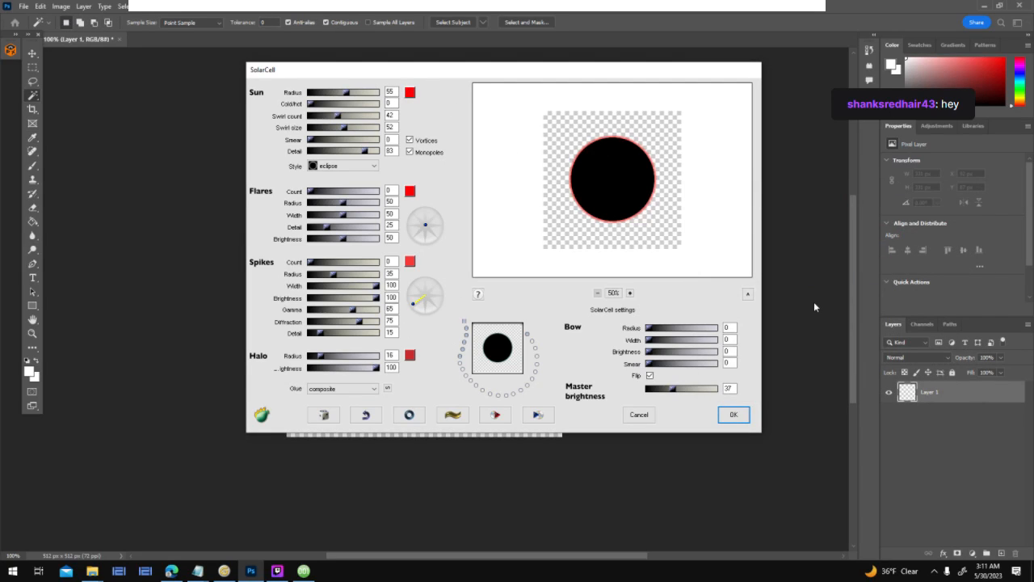
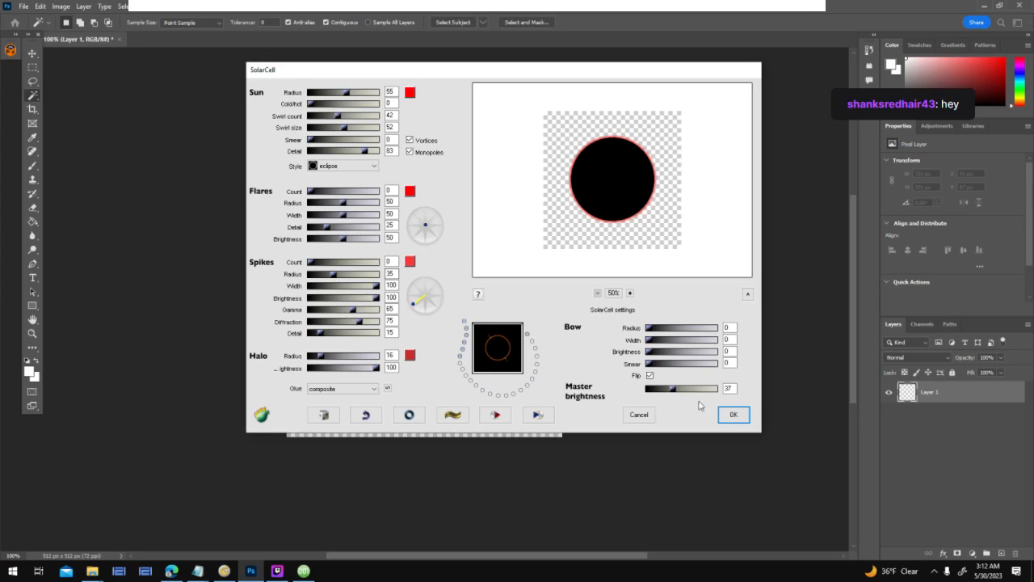
Apply the SolarCell filter, then select and delete the black disc inside the red halo.
{"action": "left_click", "coordinate": [733, 414]}
{"action": "left_click", "coordinate": [450, 293]}
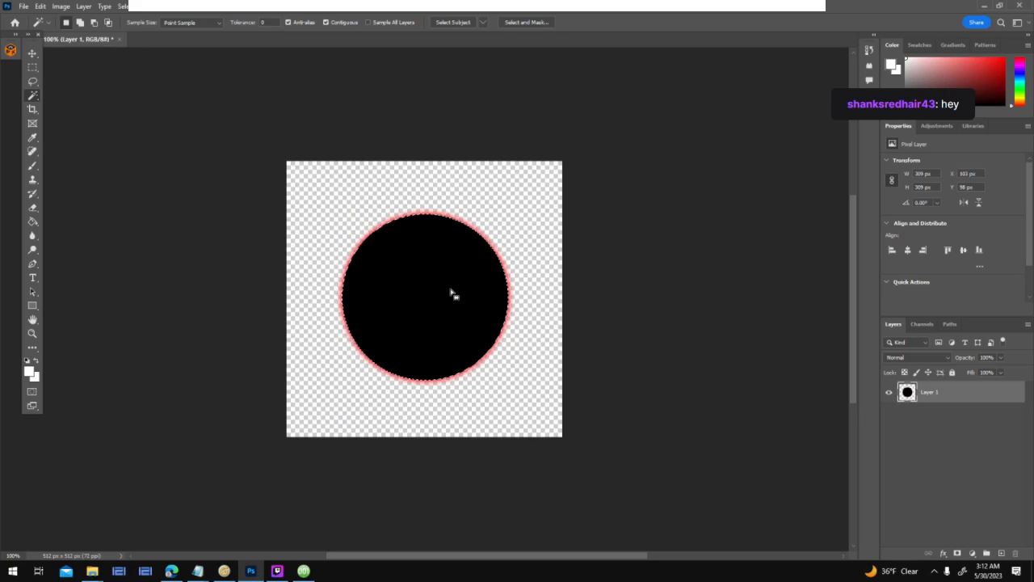
{"action": "key", "text": "Delete"}
Export the red halo as a PNG named Red Halo in the Assets folder.
{"action": "left_click", "coordinate": [23, 6]}
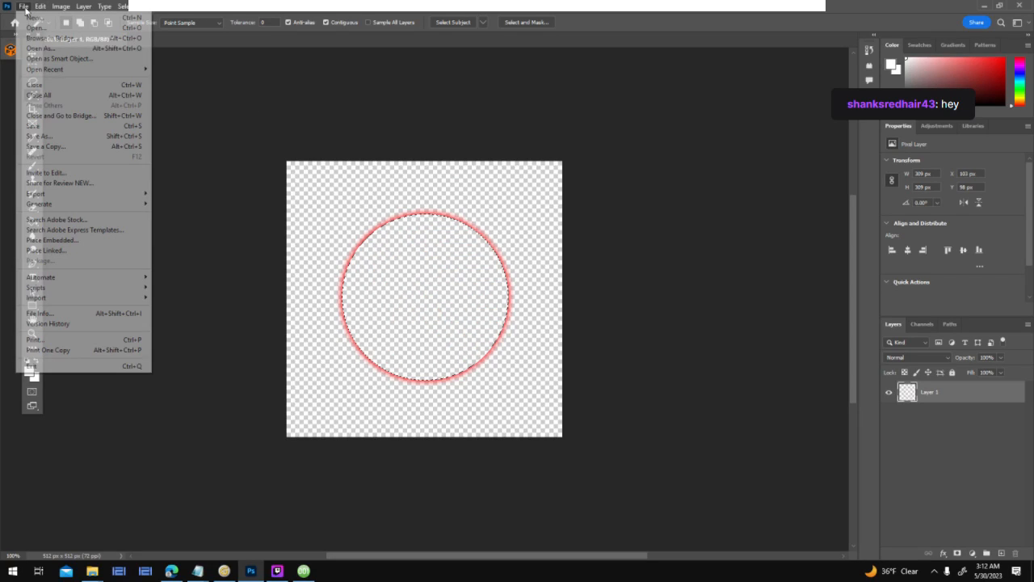
{"action": "mouse_move", "coordinate": [81, 194]}
{"action": "left_click", "coordinate": [156, 193]}
{"action": "type", "text": "Re"}
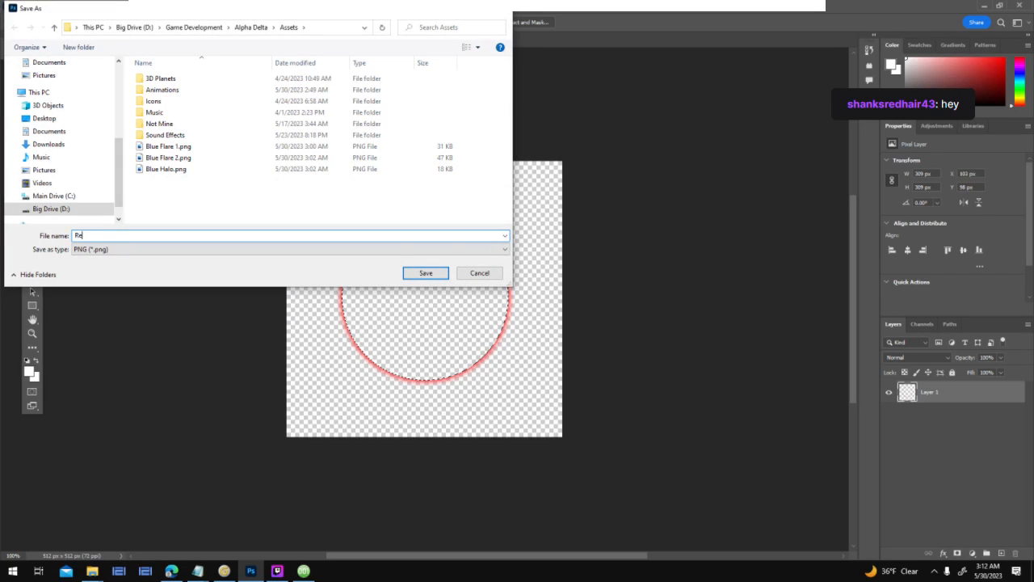
{"action": "type", "text": "d Halo"}
{"action": "key", "text": "Return"}
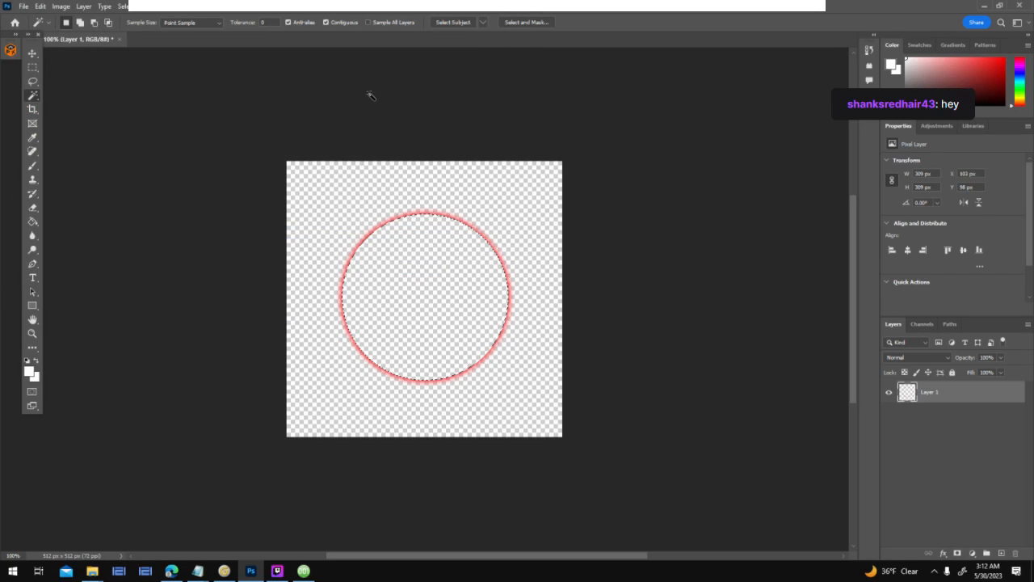
Undo the plain halo and render a new one with the SolarCell filter, setting the spikes count to 8.
{"action": "key", "text": "ctrl+z"}
{"action": "key", "text": "ctrl+z"}
{"action": "key", "text": "ctrl+z"}
{"action": "key", "text": "alt+t"}
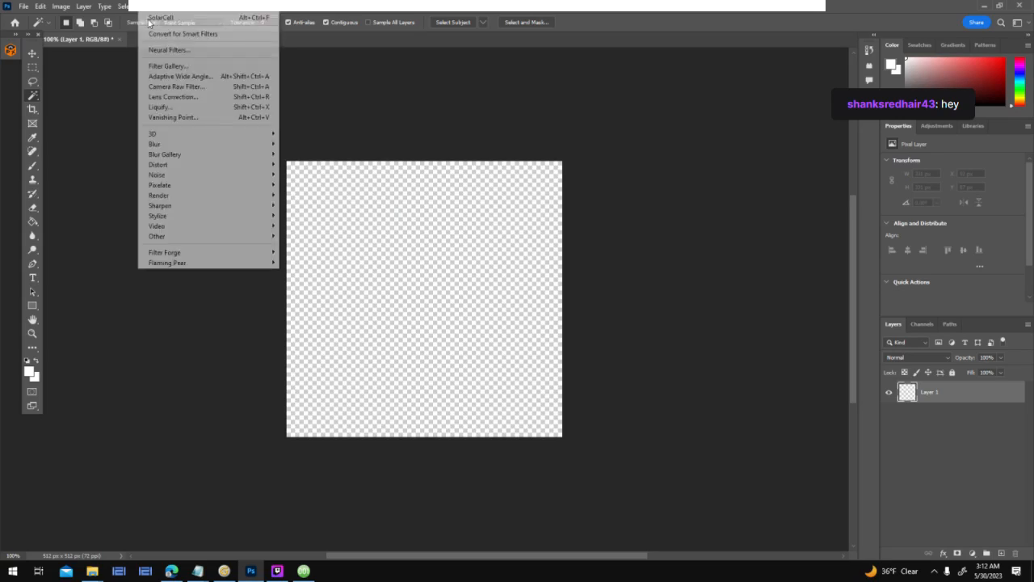
{"action": "mouse_move", "coordinate": [220, 263]}
{"action": "left_click", "coordinate": [303, 283]}
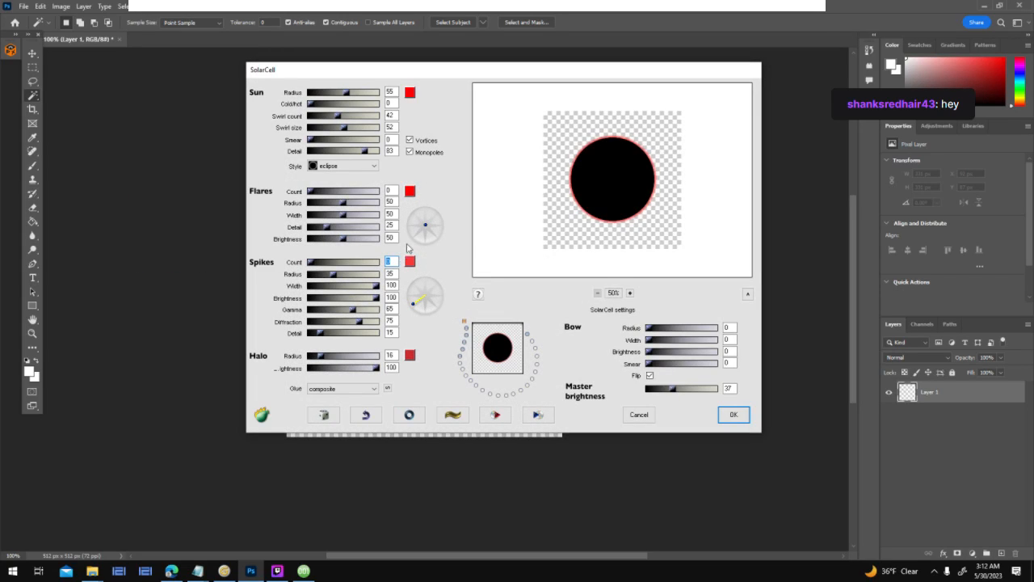
{"action": "type", "text": "2"}
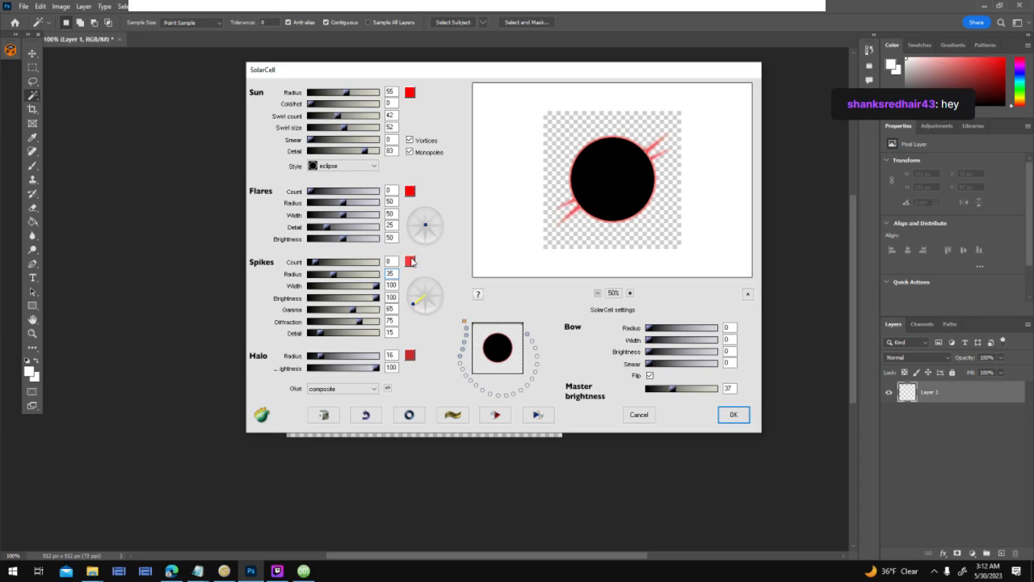
{"action": "left_click", "coordinate": [732, 415]}
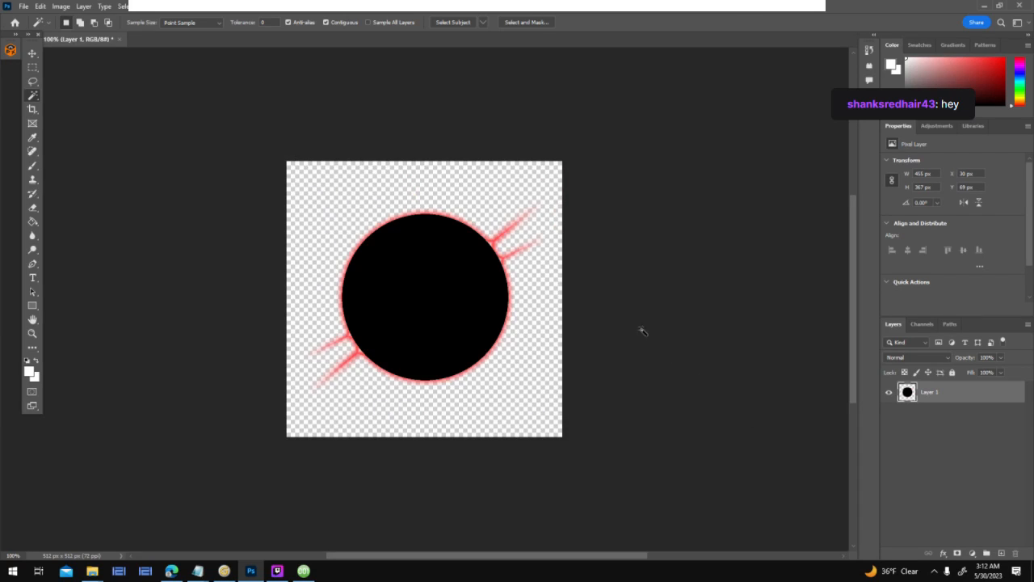
Delete the black disc inside the spiked red halo and export the result to Assets as a PNG named Red Halo 2.
{"action": "left_click", "coordinate": [450, 277]}
{"action": "key", "text": "Delete"}
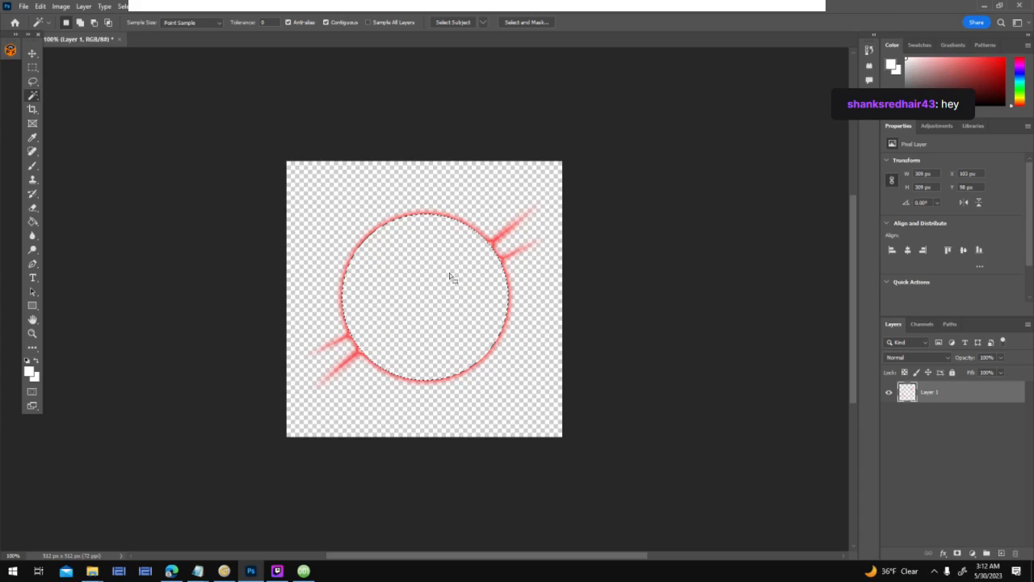
{"action": "left_click", "coordinate": [24, 6]}
{"action": "mouse_move", "coordinate": [145, 191]}
{"action": "left_click", "coordinate": [193, 194]}
{"action": "type", "text": "Ha"}
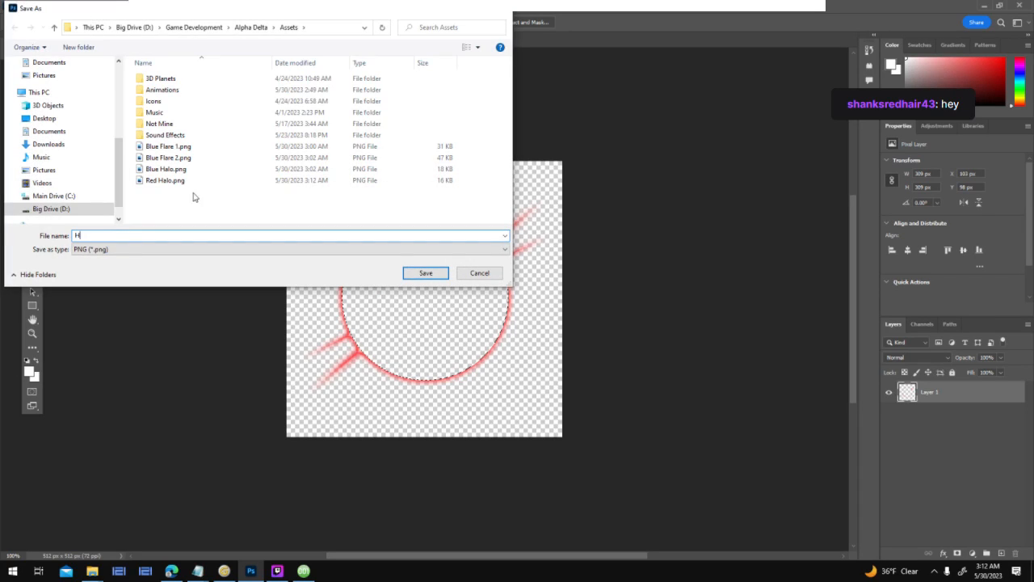
{"action": "key", "text": "BackSpace"}
{"action": "type", "text": "Red  2"}
{"action": "key", "text": "Return"}
Undo the spiked halo and apply SolarCell again with a spikes count of 2, rotating the spikes to point upper-left and lower-right.
{"action": "key", "text": "ctrl+z"}
{"action": "key", "text": "ctrl+z"}
{"action": "key", "text": "ctrl+z"}
{"action": "left_click", "coordinate": [162, 7]}
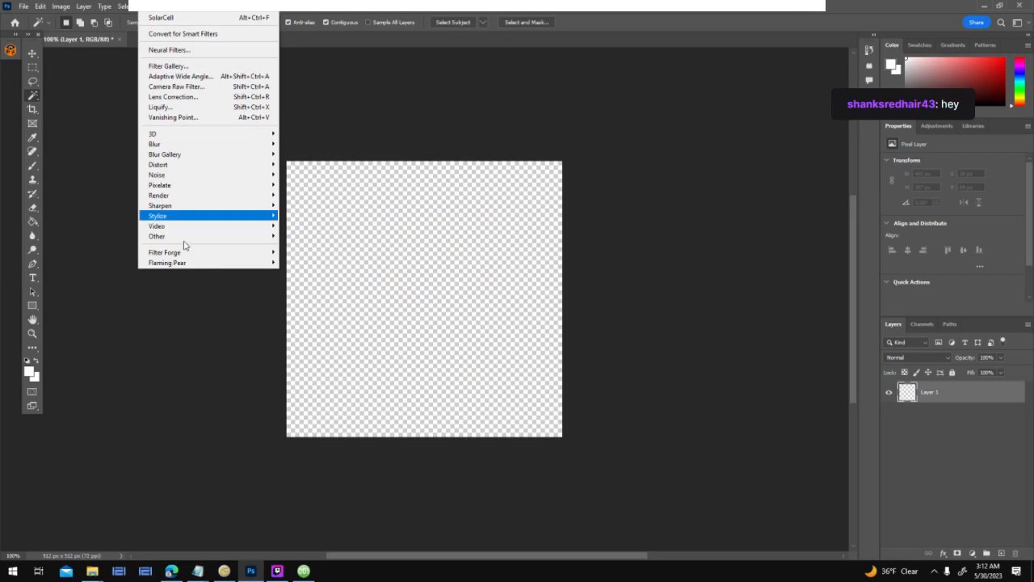
{"action": "mouse_move", "coordinate": [205, 262]}
{"action": "left_click", "coordinate": [301, 282]}
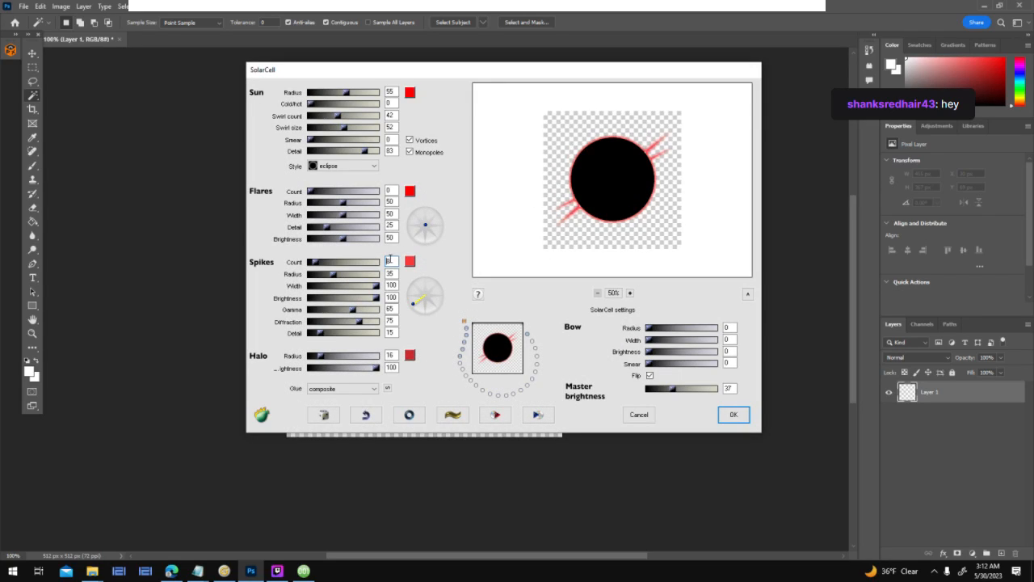
{"action": "left_click_drag", "start_coordinate": [433, 308], "coordinate": [437, 304]}
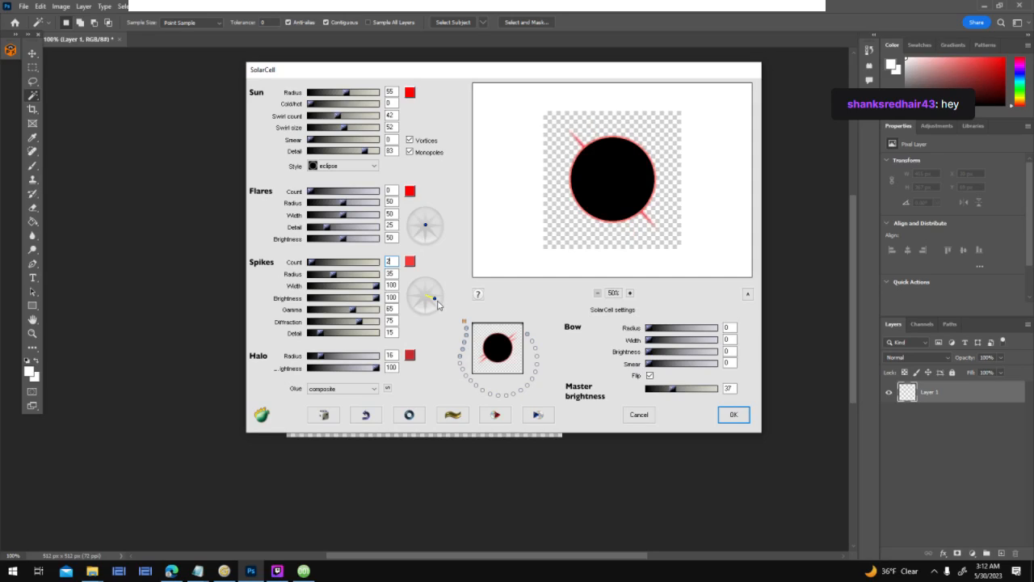
{"action": "left_click_drag", "start_coordinate": [438, 302], "coordinate": [439, 306]}
{"action": "left_click_drag", "start_coordinate": [437, 311], "coordinate": [432, 297]}
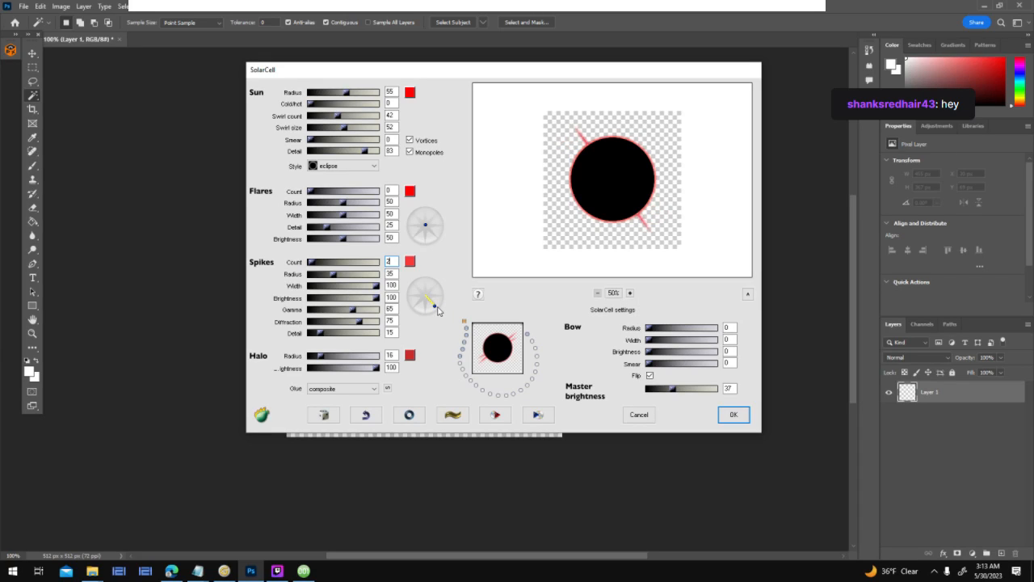
{"action": "left_click", "coordinate": [745, 420]}
Delete the black disc inside the two-spike halo and export the result to Assets as a PNG named Red Halo 1.
{"action": "left_click", "coordinate": [450, 310]}
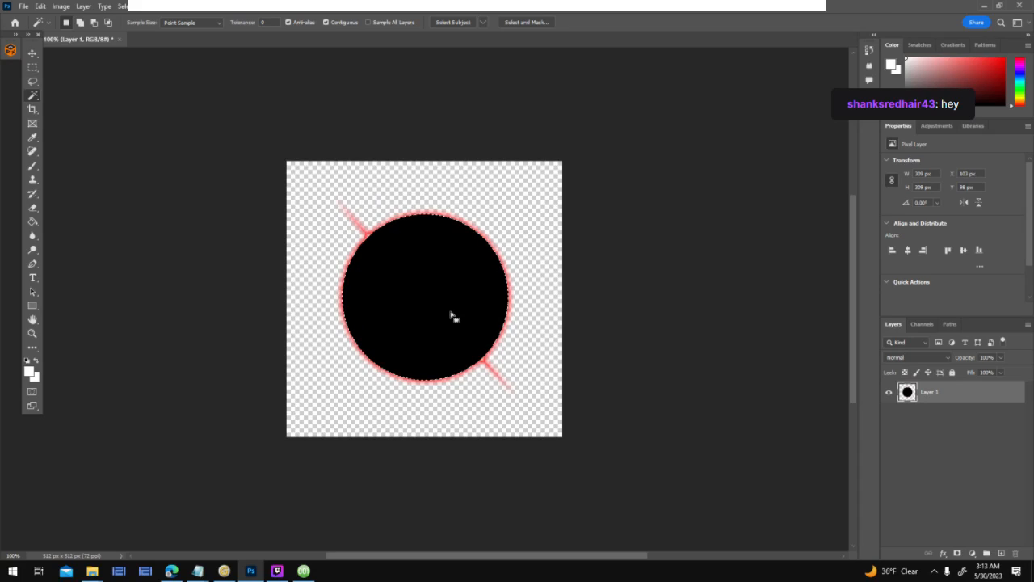
{"action": "key", "text": "Delete"}
{"action": "left_click", "coordinate": [24, 6]}
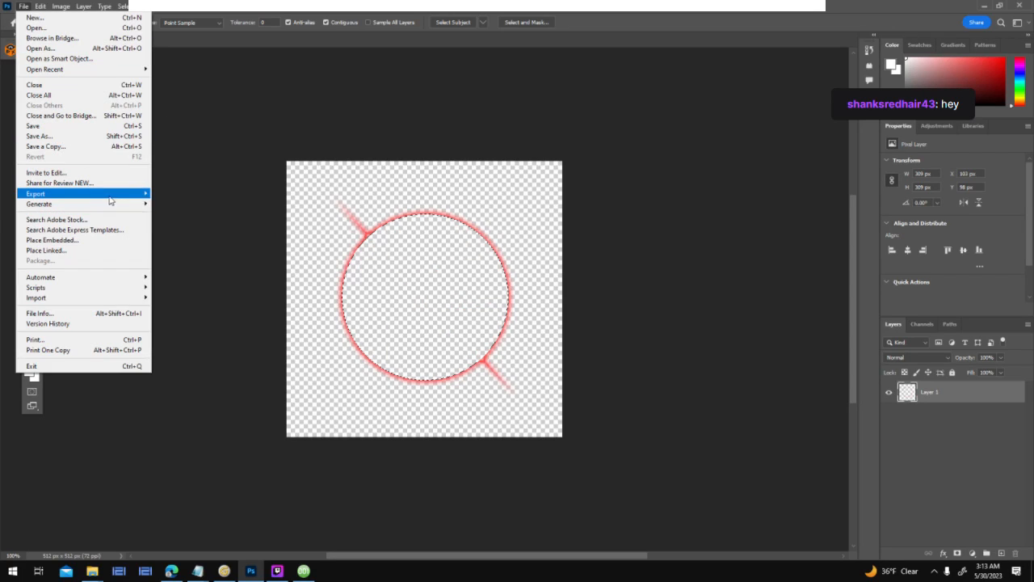
{"action": "mouse_move", "coordinate": [111, 197]}
{"action": "left_click", "coordinate": [269, 197]}
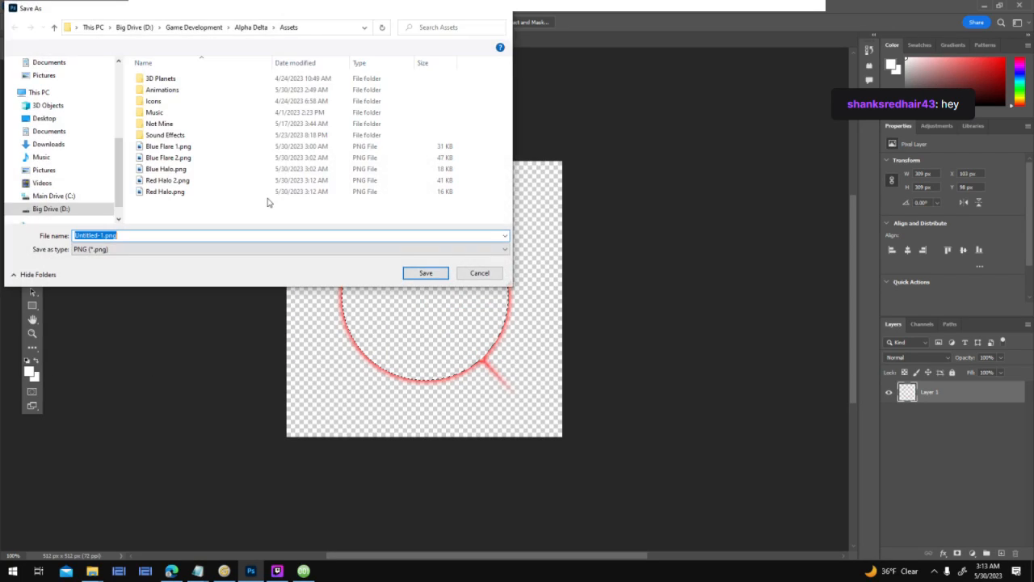
{"action": "type", "text": "Red Halo 1"}
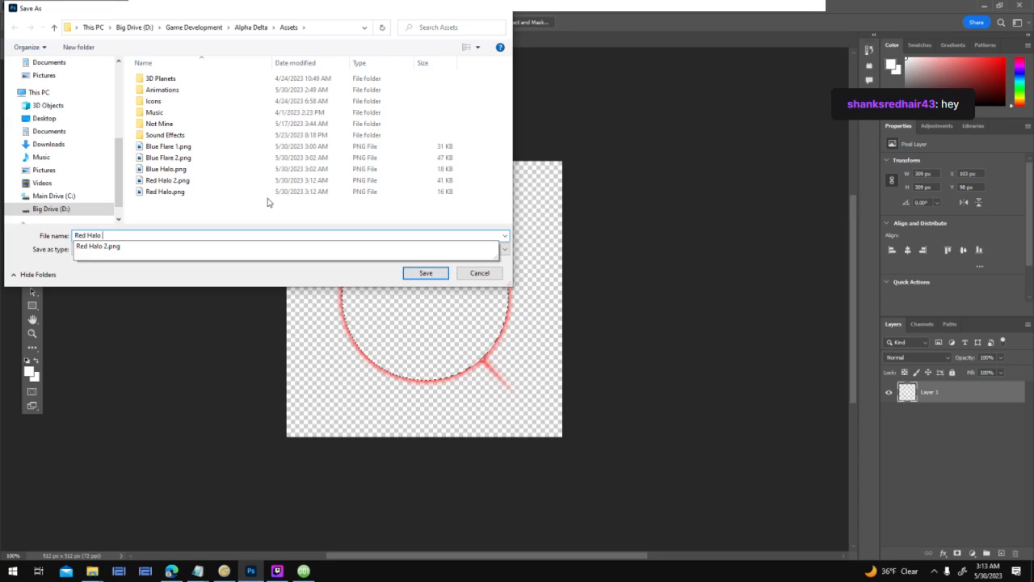
{"action": "key", "text": "Return"}
Switch to 001 Game Creator and duplicate the Atmosphere_Sun_Blue sprite as Atmosphere_Sun_Red.
{"action": "left_click", "coordinate": [303, 570]}
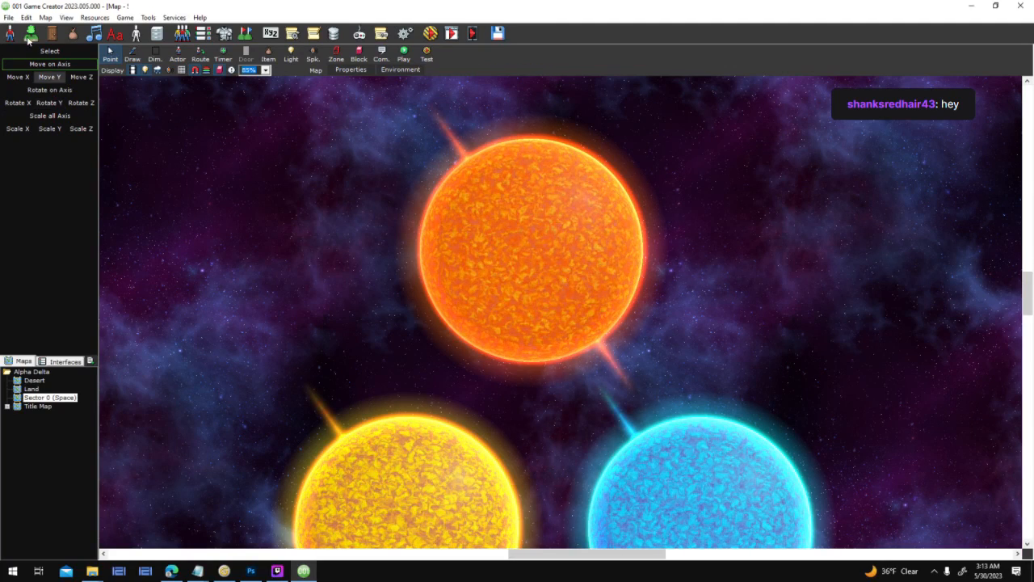
{"action": "key", "text": "ctrl+r"}
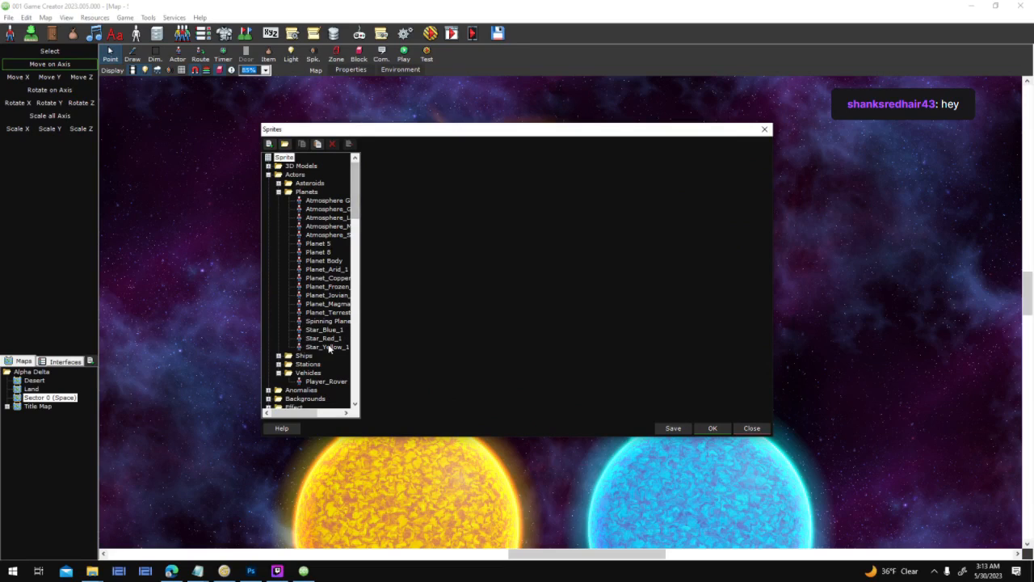
{"action": "left_click", "coordinate": [339, 235]}
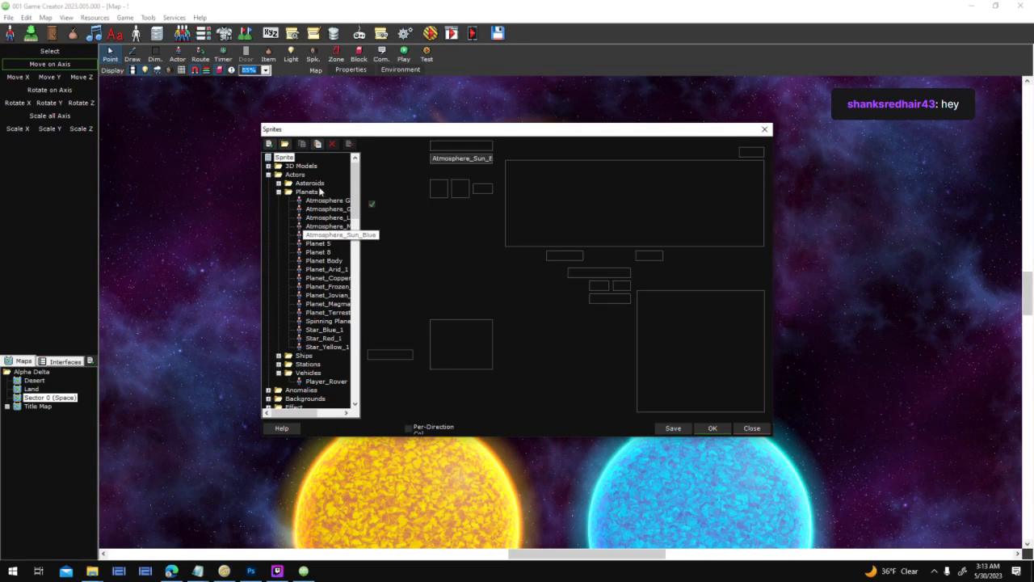
{"action": "key", "text": "ctrl+d"}
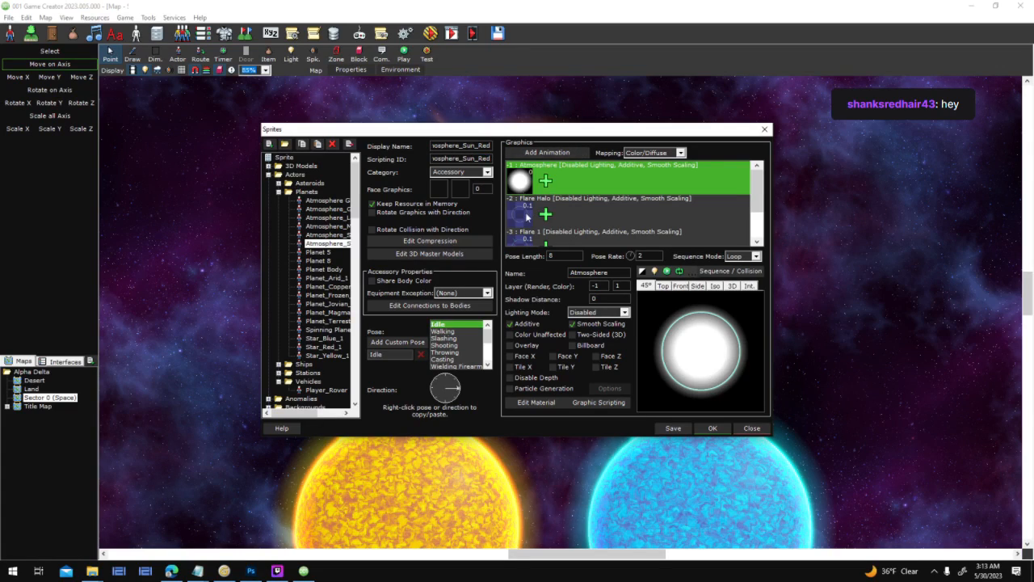
Replace the Flare Halo graphic of Atmosphere_Sun_Red with Red Halo.png from the Assets folder.
{"action": "left_click", "coordinate": [527, 216]}
{"action": "right_click", "coordinate": [527, 214]}
{"action": "left_click", "coordinate": [554, 235]}
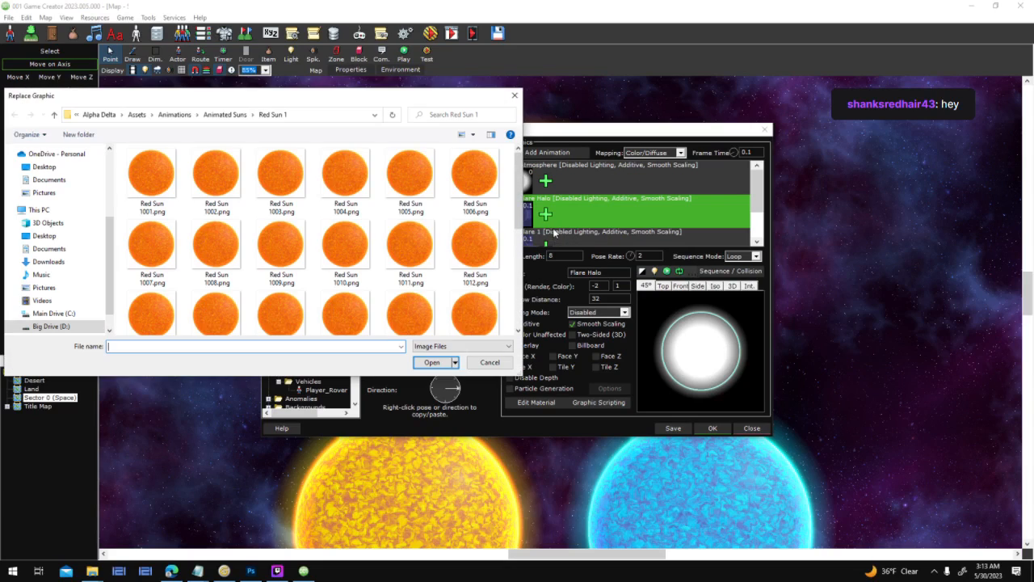
{"action": "left_click", "coordinate": [175, 115]}
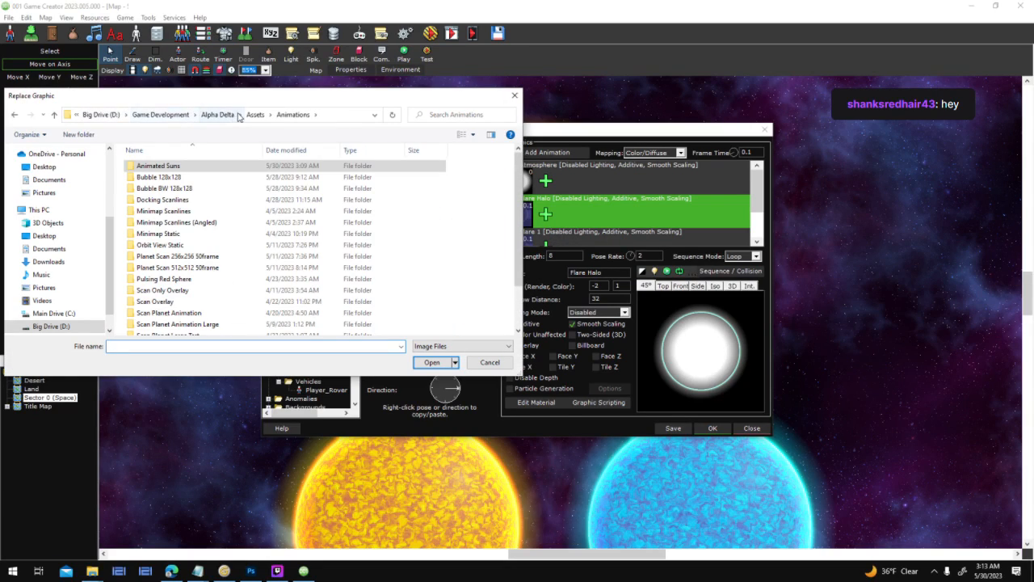
{"action": "left_click", "coordinate": [255, 115]}
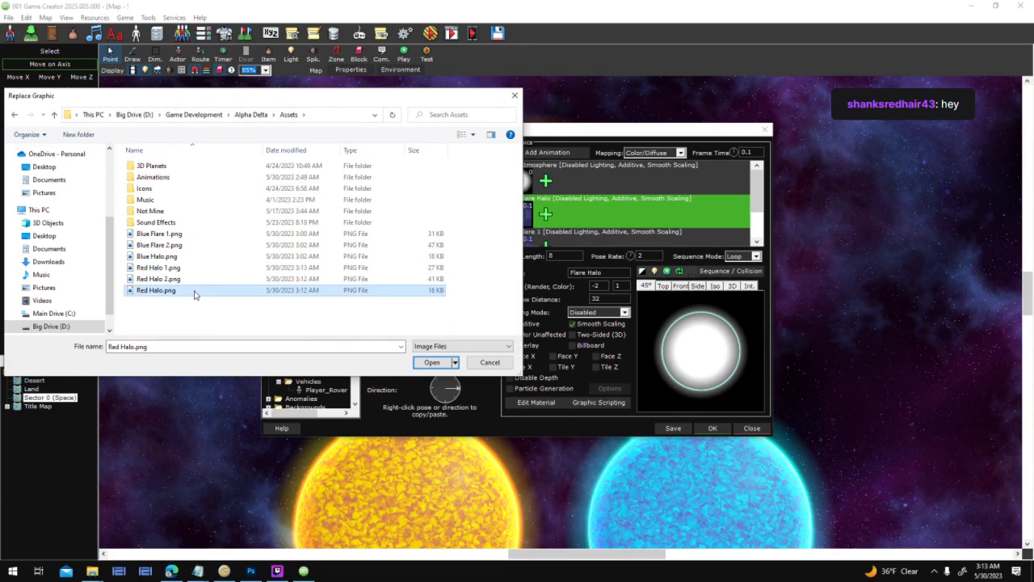
{"action": "double_click", "coordinate": [202, 290]}
Start replacing the Flare 1 graphic, and rename the file Red Halo 1.png to Red Flare 1.png.
{"action": "scroll", "coordinate": [724, 220], "scroll_direction": "down", "scroll_amount": 1}
{"action": "left_click", "coordinate": [521, 212]}
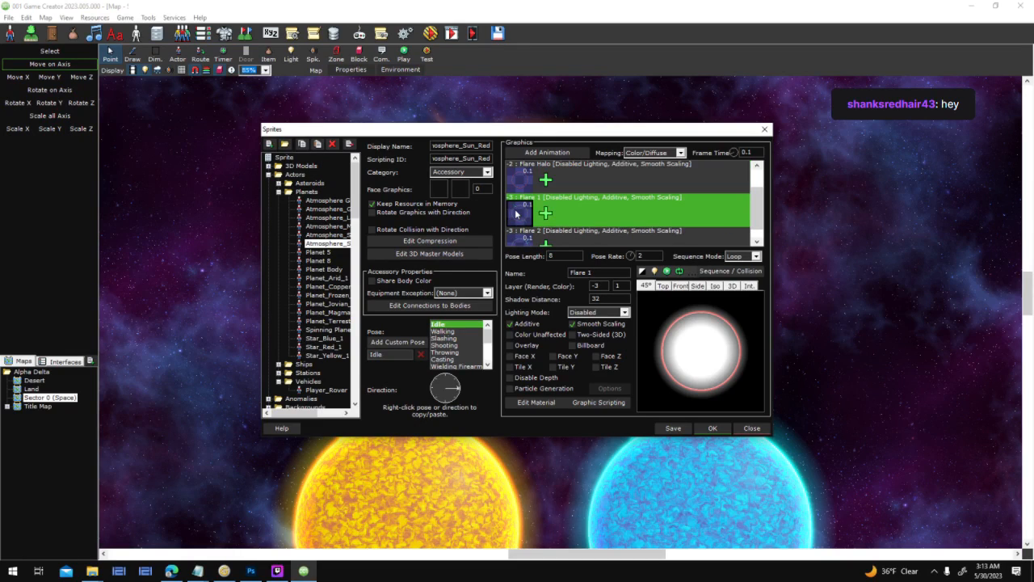
{"action": "right_click", "coordinate": [517, 210]}
{"action": "left_click", "coordinate": [583, 235]}
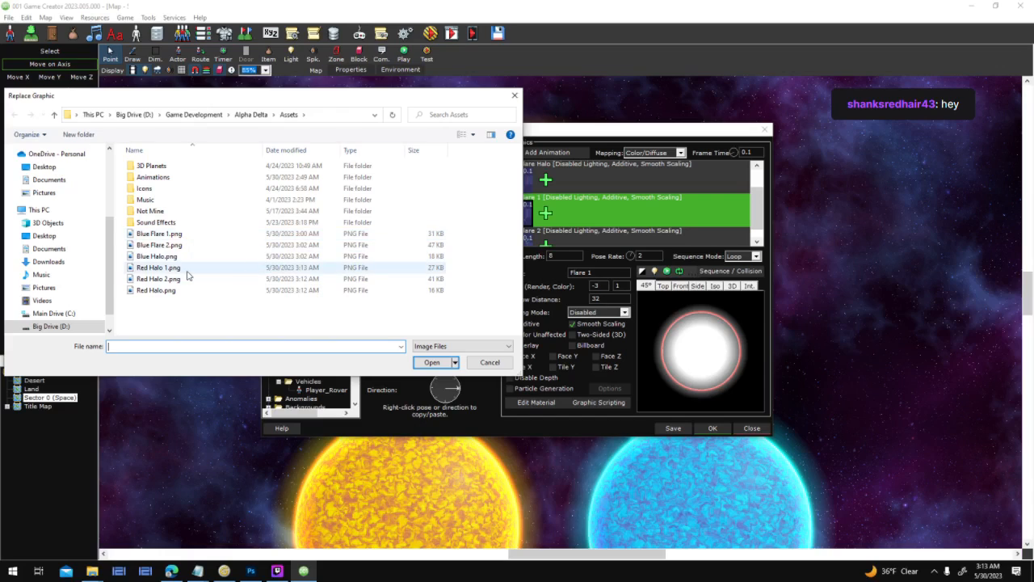
{"action": "left_click", "coordinate": [191, 268]}
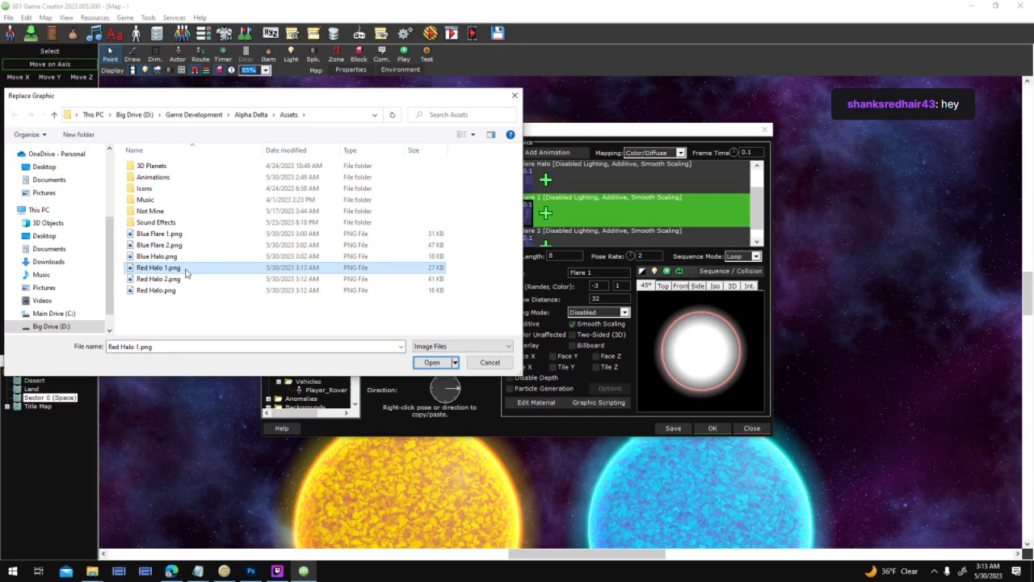
{"action": "right_click", "coordinate": [186, 268]}
{"action": "left_click", "coordinate": [214, 537]}
{"action": "double_click", "coordinate": [156, 268]}
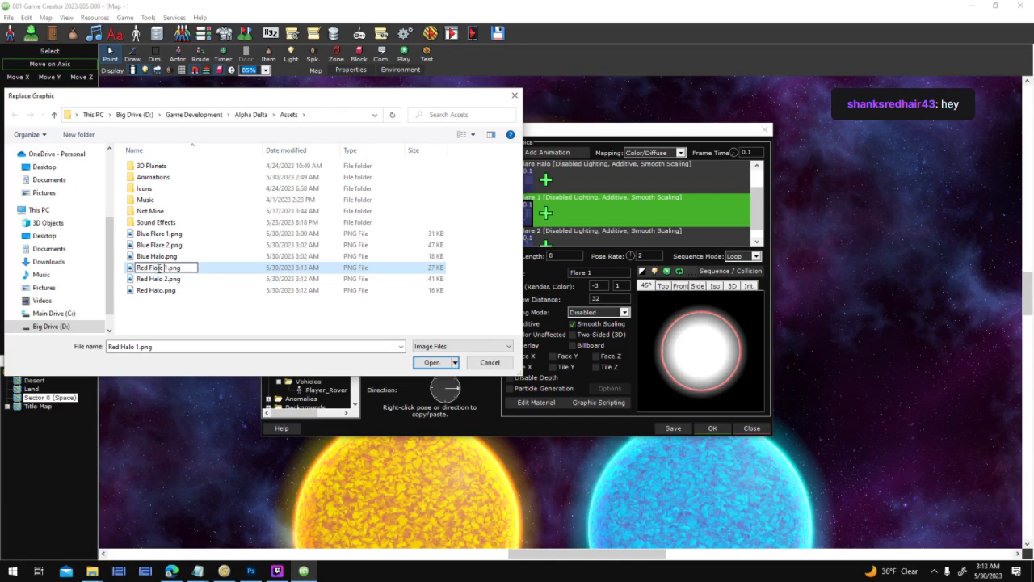
Rename the file Red Halo 2.png to Red Flare 2.png and load Red Flare 1.png as the Flare 1 graphic.
{"action": "left_click", "coordinate": [161, 279]}
{"action": "right_click", "coordinate": [161, 280]}
{"action": "left_click", "coordinate": [214, 538]}
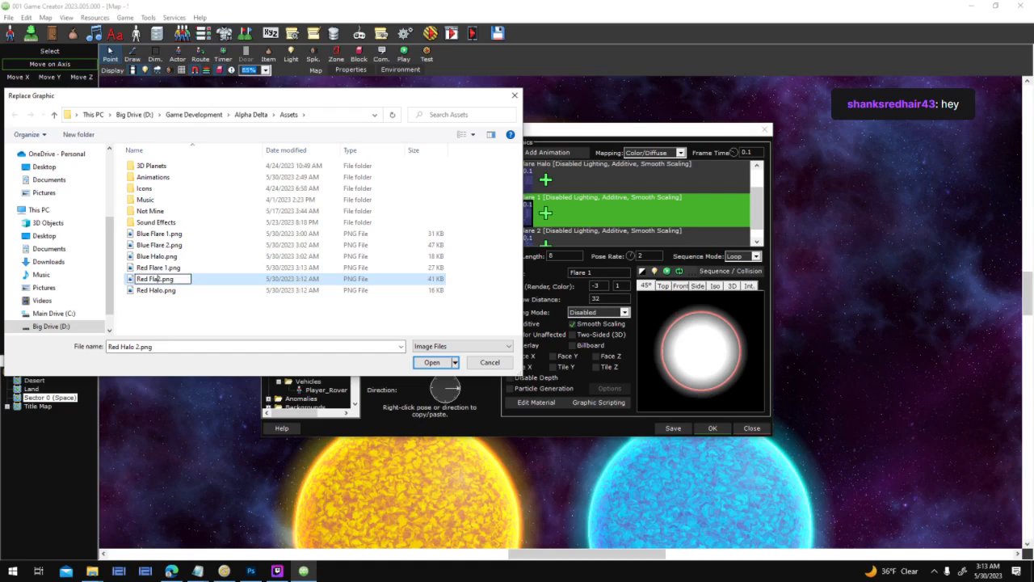
{"action": "double_click", "coordinate": [154, 280]}
Replace the Flare 2 graphic of Atmosphere_Sun_Red with Red Flare 2.png and save the sprite changes.
{"action": "scroll", "coordinate": [659, 212], "scroll_direction": "down", "scroll_amount": 1}
{"action": "right_click", "coordinate": [511, 225]}
{"action": "left_click", "coordinate": [543, 257]}
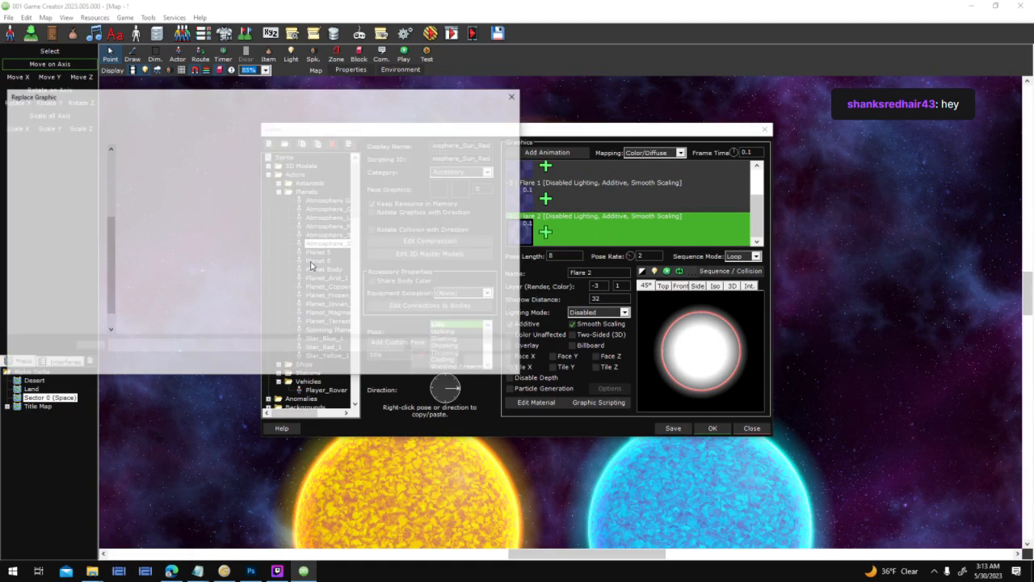
{"action": "double_click", "coordinate": [219, 328]}
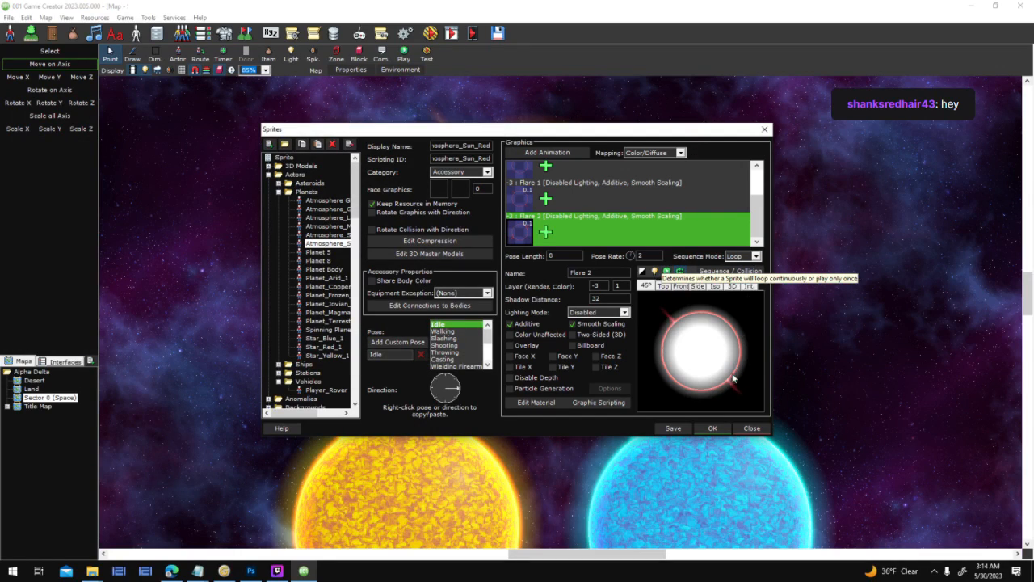
{"action": "left_click", "coordinate": [714, 428]}
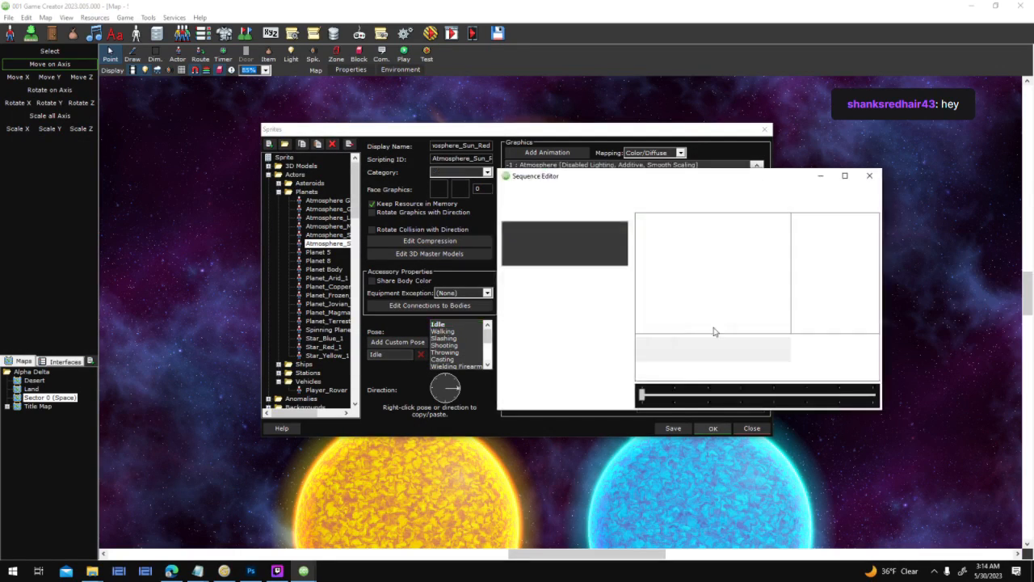
{"action": "key", "text": "F5"}
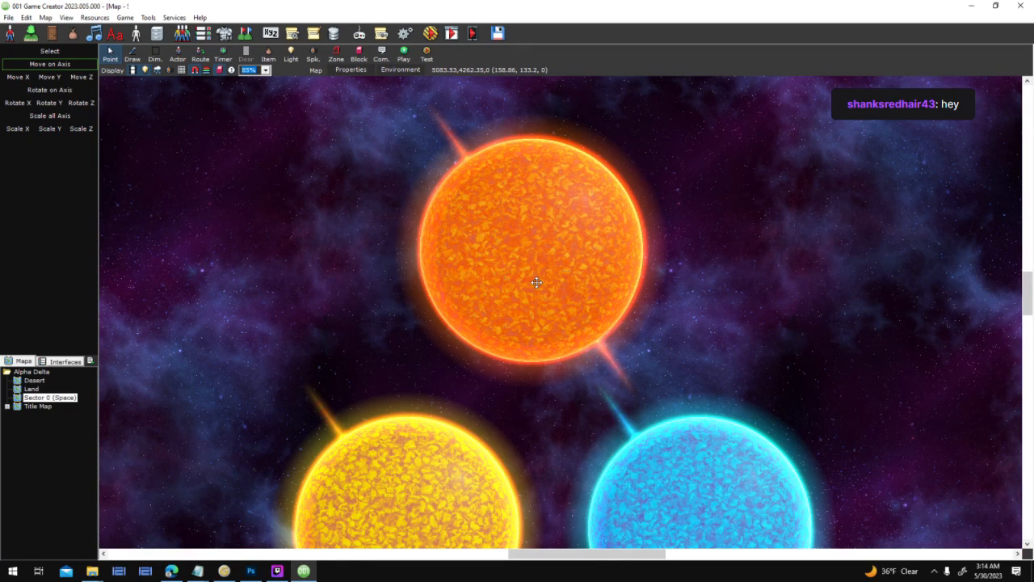
Set the red star actor's accessory to Atmosphere_Sun_Red and its accessory color to white.
{"action": "double_click", "coordinate": [537, 282]}
{"action": "left_click", "coordinate": [539, 283]}
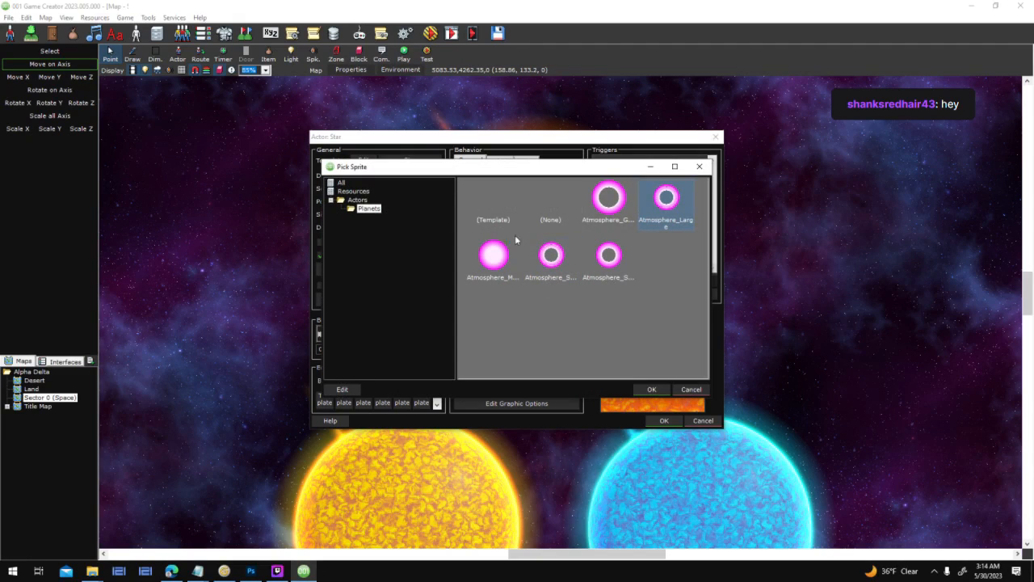
{"action": "double_click", "coordinate": [608, 256]}
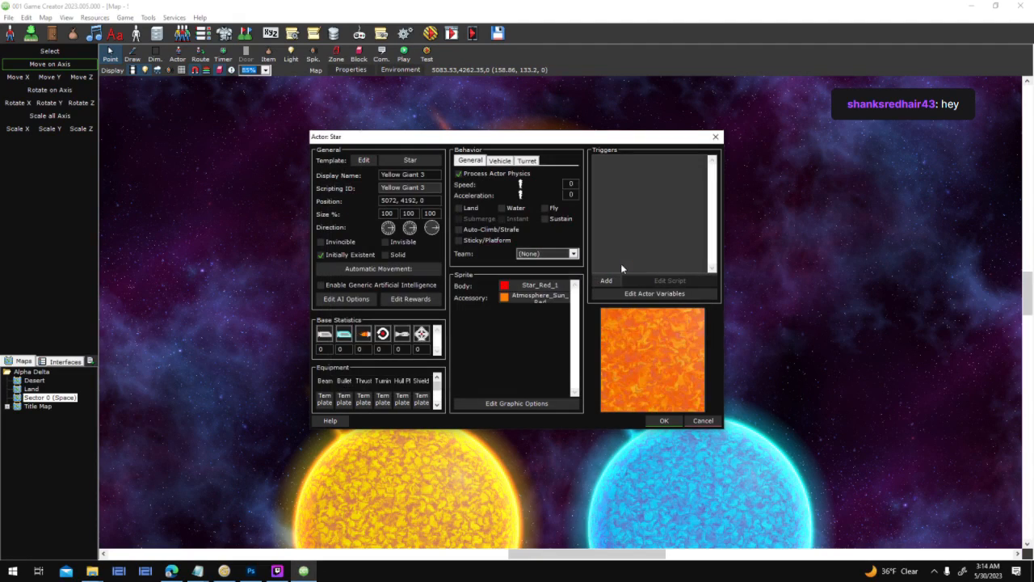
{"action": "left_click", "coordinate": [510, 296]}
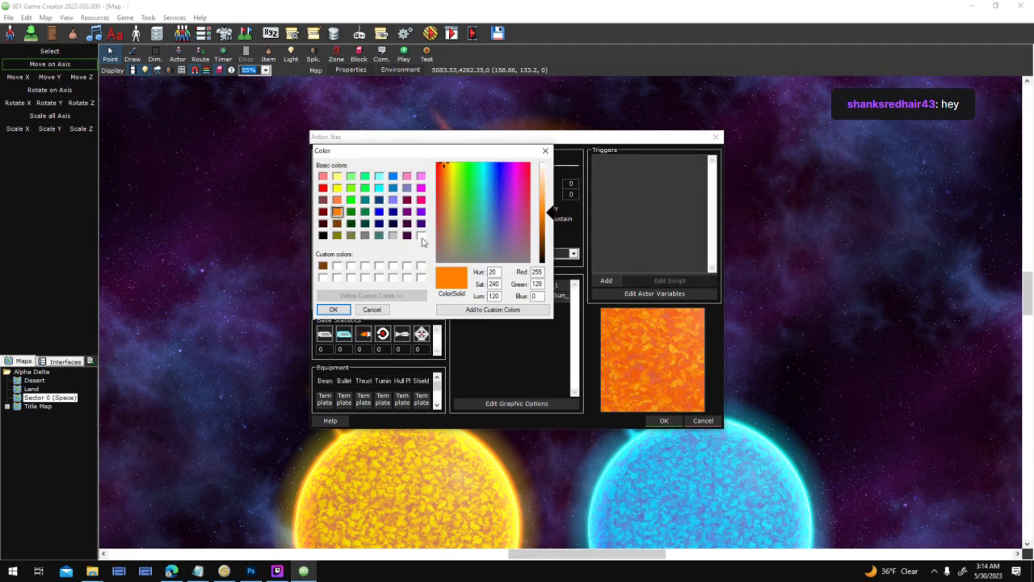
{"action": "left_click", "coordinate": [333, 309]}
{"action": "left_click", "coordinate": [663, 420]}
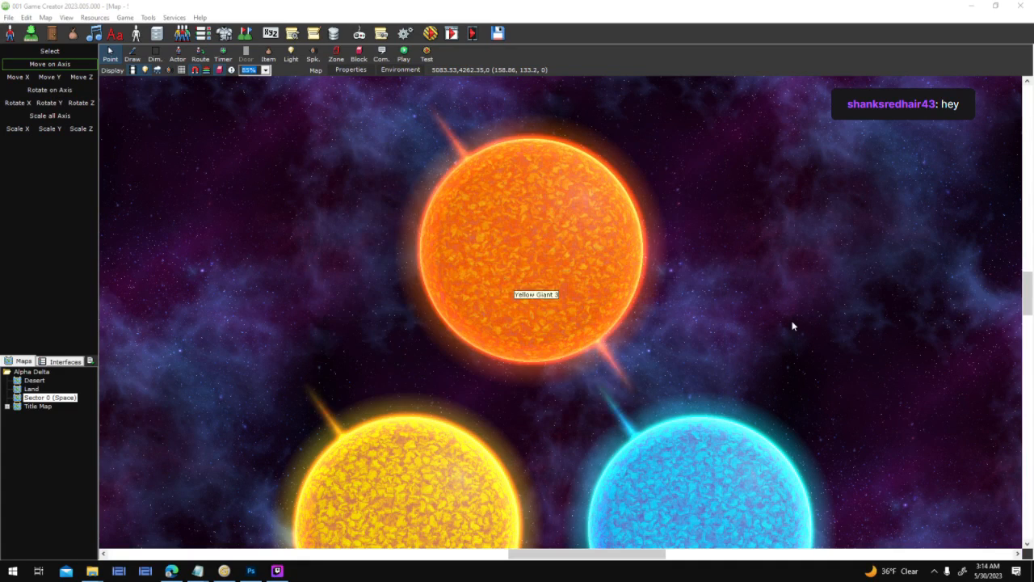
Exempt the Flare Halo graphic of the Atmosphere_Sun_Red sprite from color changes with Color Unaffected.
{"action": "double_click", "coordinate": [591, 244]}
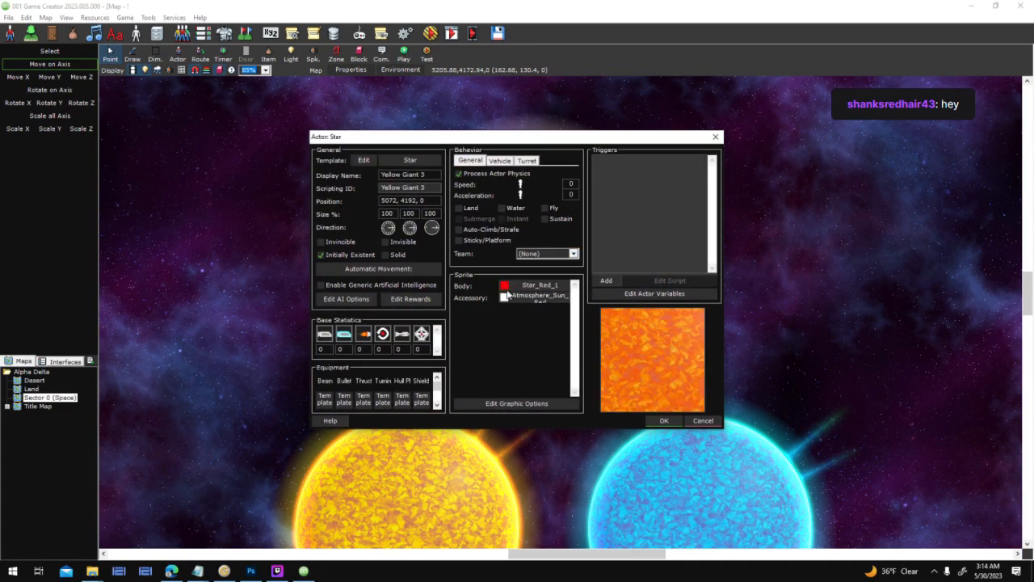
{"action": "left_click", "coordinate": [662, 421]}
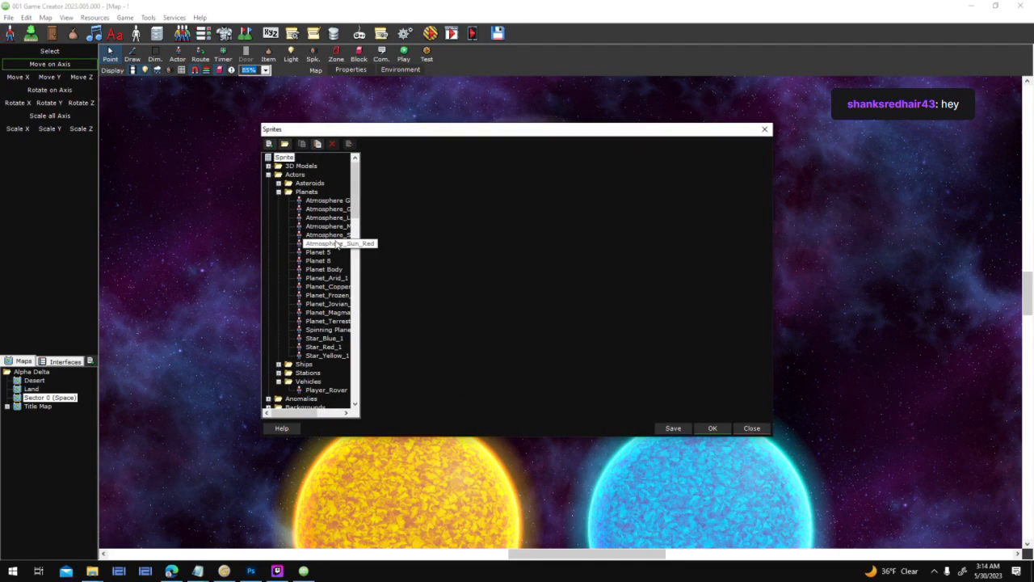
{"action": "left_click", "coordinate": [327, 243]}
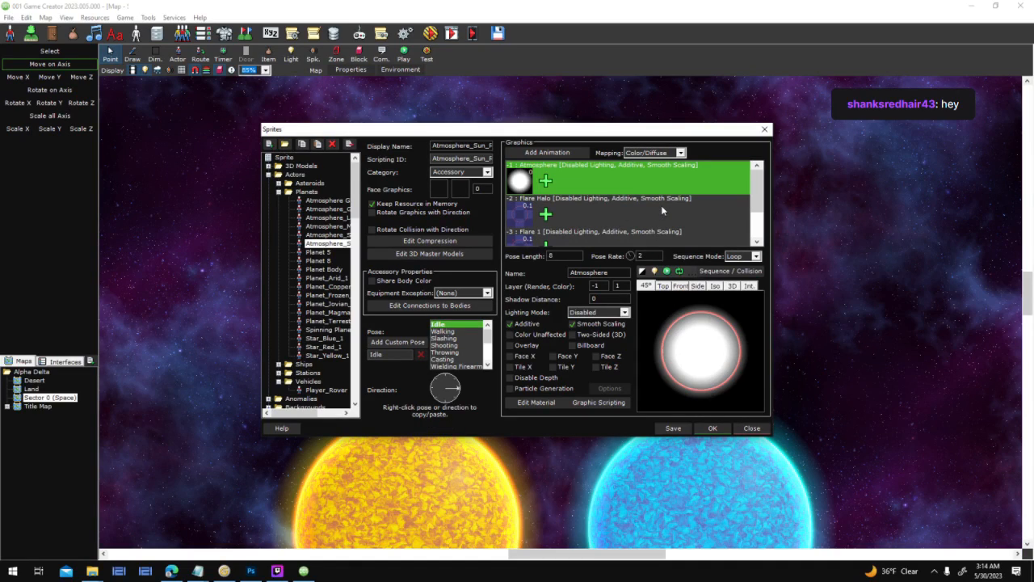
{"action": "left_click", "coordinate": [661, 205]}
{"action": "left_click", "coordinate": [546, 336]}
Enable Color Unaffected for the Flare 1 and Flare 2 graphics of Atmosphere_Sun_Red and save the sprite.
{"action": "scroll", "coordinate": [758, 213], "scroll_direction": "down", "scroll_amount": 1}
{"action": "left_click", "coordinate": [667, 220]}
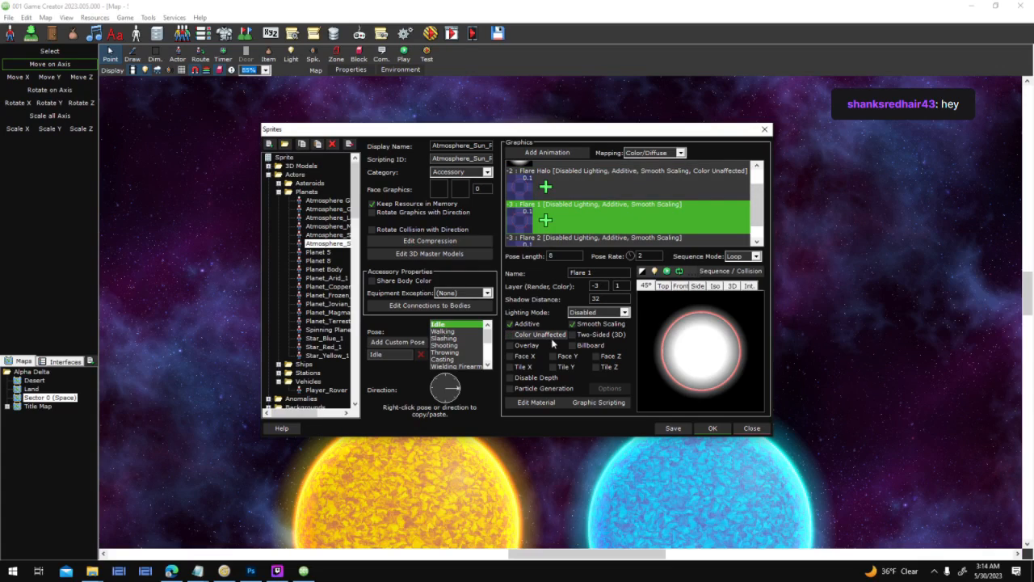
{"action": "scroll", "coordinate": [758, 214], "scroll_direction": "down", "scroll_amount": 1}
{"action": "left_click", "coordinate": [647, 225]}
{"action": "left_click", "coordinate": [542, 335]}
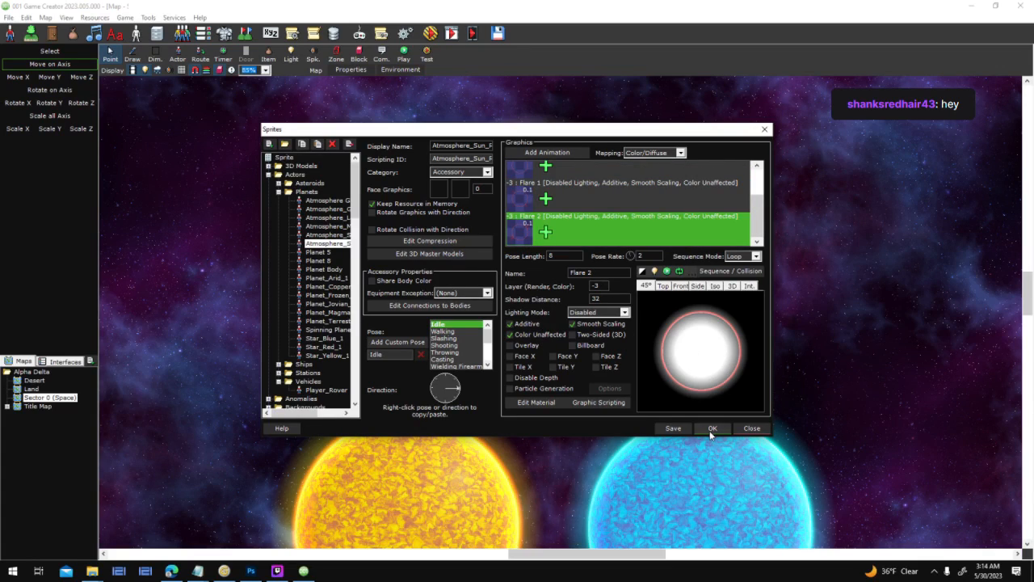
{"action": "scroll", "coordinate": [760, 206], "scroll_direction": "up", "scroll_amount": 2}
{"action": "left_click", "coordinate": [577, 182]}
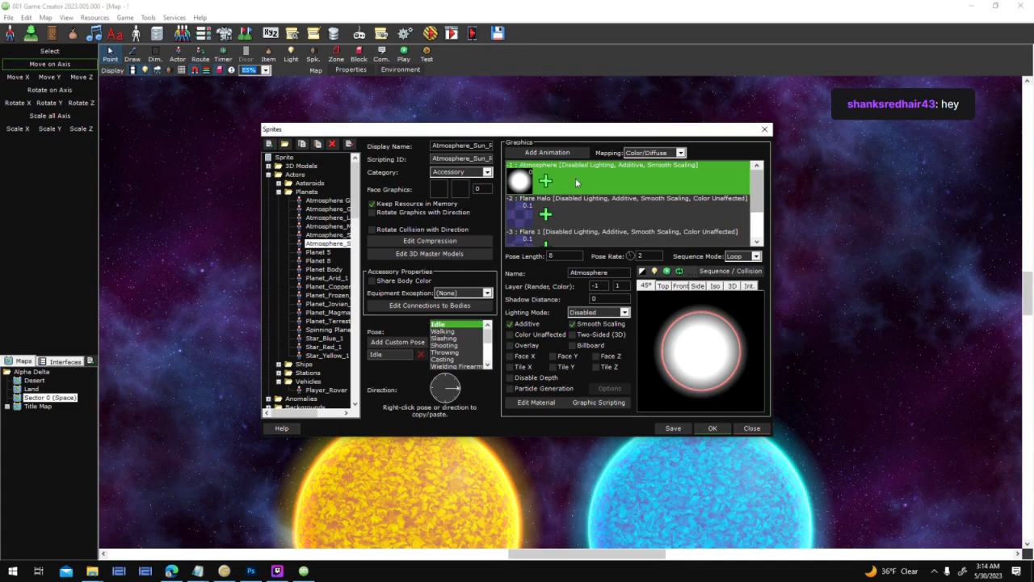
{"action": "left_click", "coordinate": [712, 400]}
{"action": "key", "text": "Escape"}
{"action": "key", "text": "F5"}
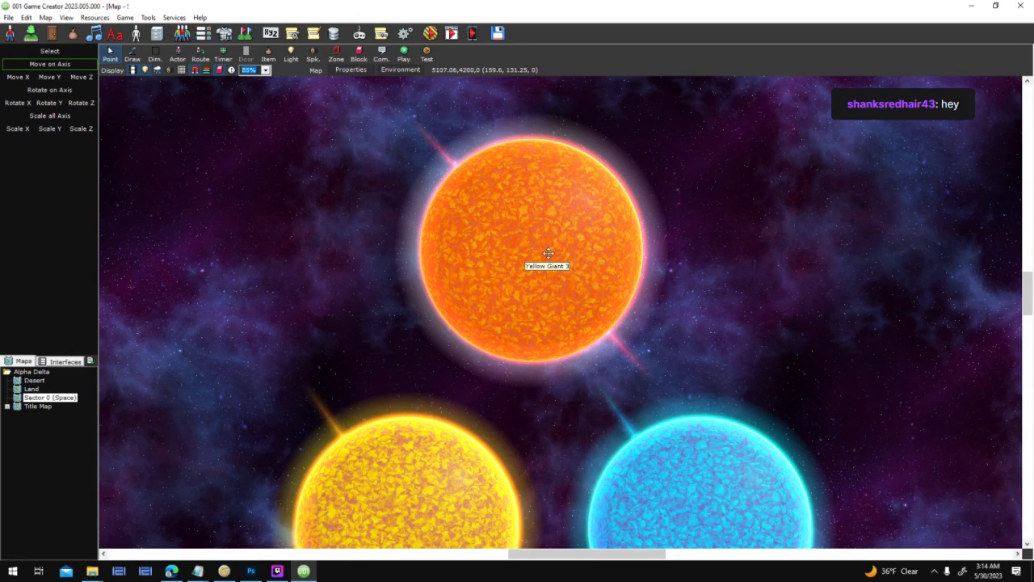
Set the red star actor's accessory color to light orange (255, 128, 64).
{"action": "double_click", "coordinate": [549, 253]}
{"action": "left_click", "coordinate": [421, 202]}
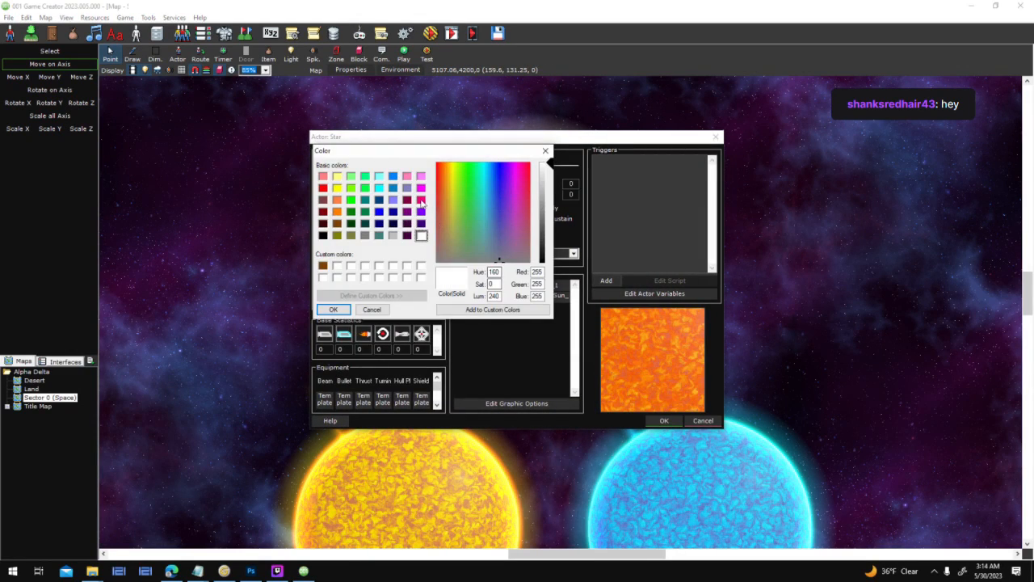
{"action": "left_click", "coordinate": [337, 199]}
{"action": "left_click", "coordinate": [323, 311]}
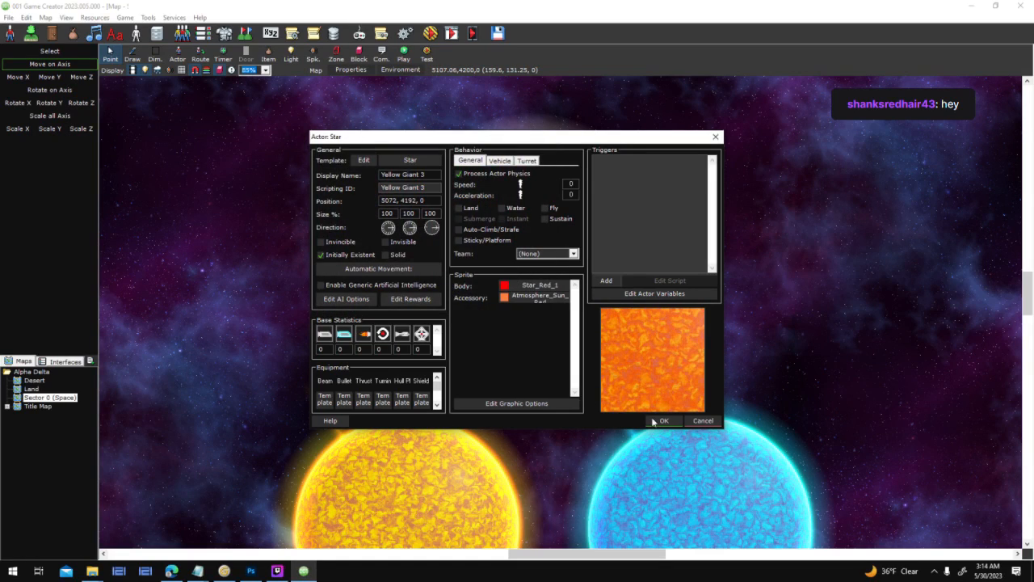
{"action": "left_click", "coordinate": [664, 420]}
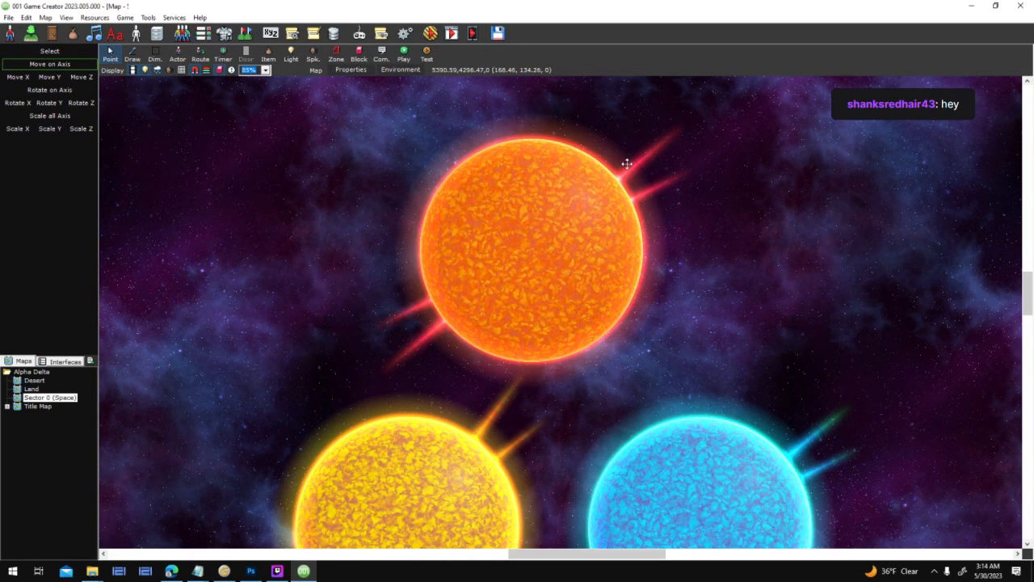
Try pure red as the red star actor's accessory color.
{"action": "double_click", "coordinate": [549, 196]}
{"action": "left_click", "coordinate": [505, 298]}
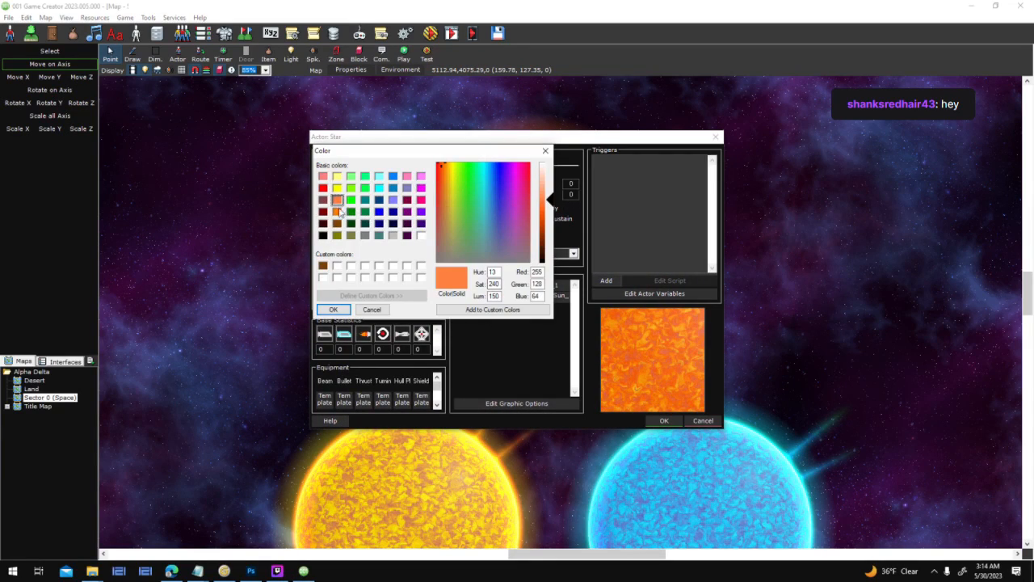
{"action": "left_click", "coordinate": [330, 311]}
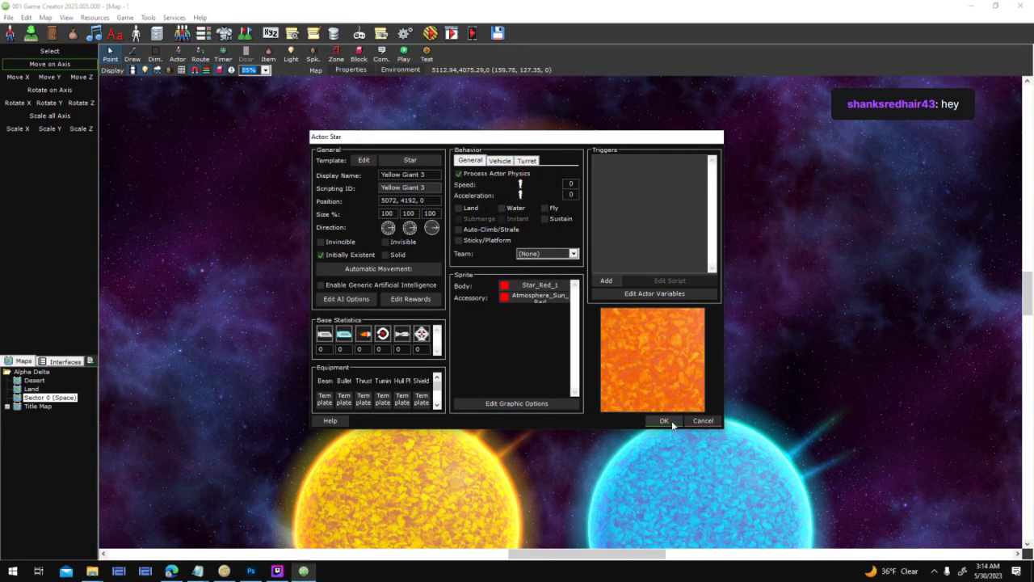
{"action": "left_click", "coordinate": [664, 421]}
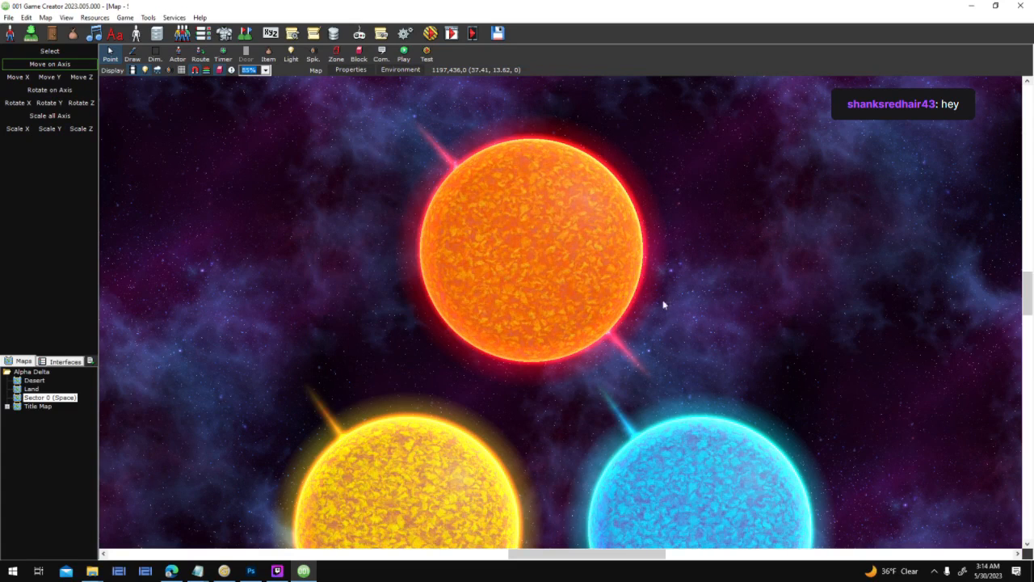
Try orange (255, 128, 0) as the red star actor's accessory color.
{"action": "double_click", "coordinate": [601, 279]}
{"action": "left_click", "coordinate": [505, 298]}
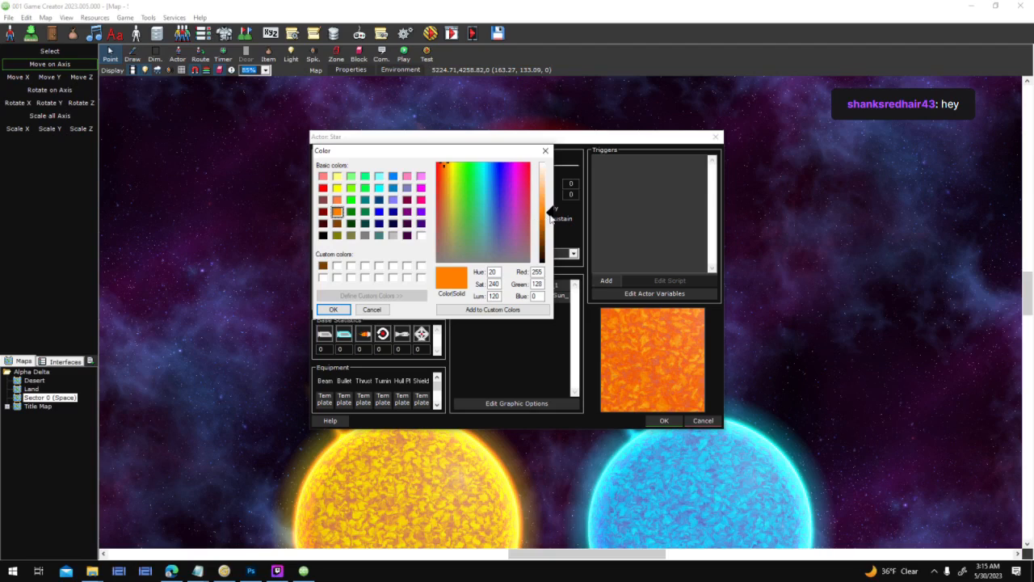
{"action": "left_click", "coordinate": [334, 311]}
{"action": "left_click", "coordinate": [664, 421]}
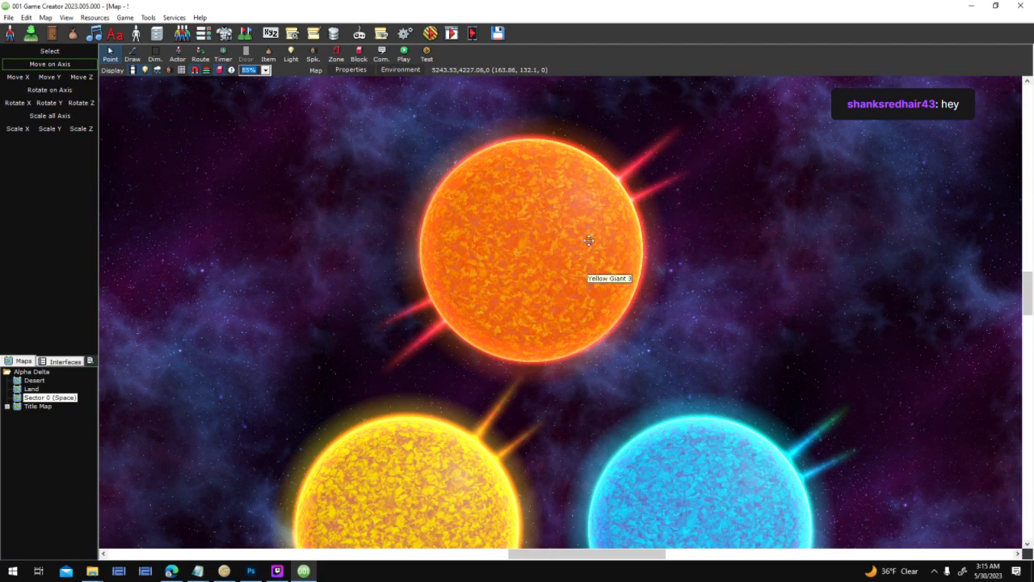
Change the red star actor's accessory color back to light orange (255, 128, 64).
{"action": "double_click", "coordinate": [601, 247]}
{"action": "left_click", "coordinate": [461, 269]}
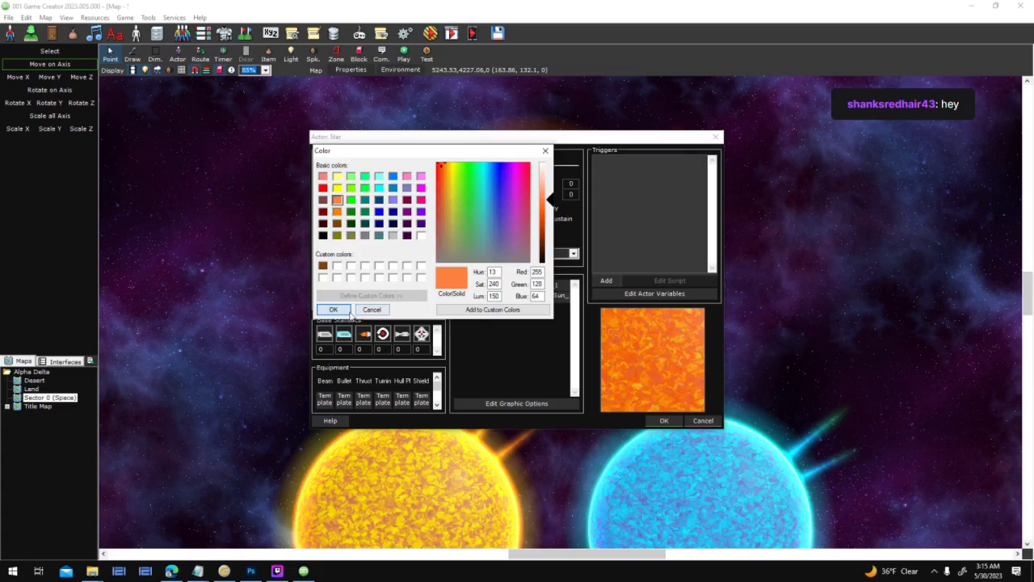
{"action": "left_click", "coordinate": [348, 311]}
{"action": "left_click", "coordinate": [677, 420]}
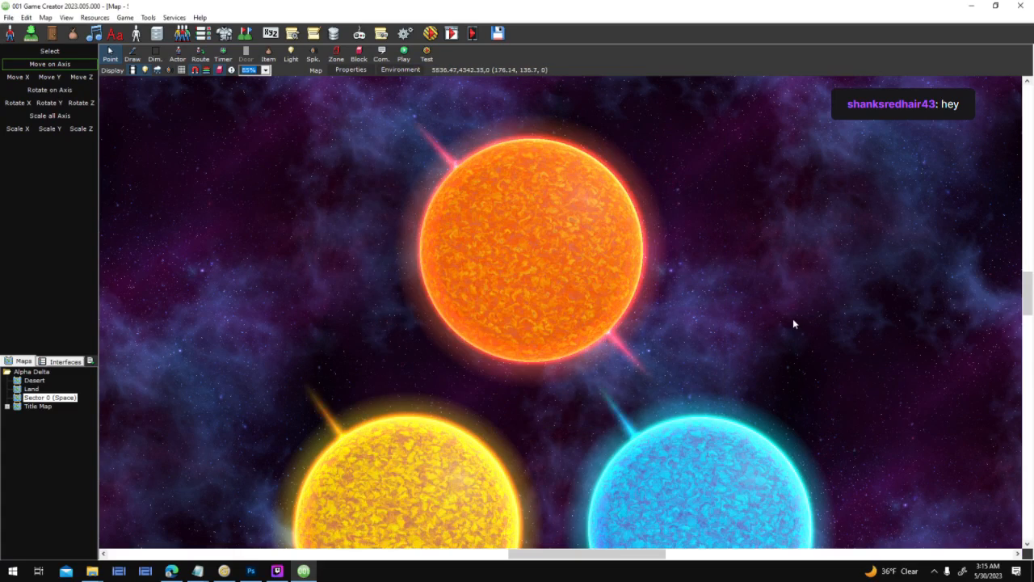
Move the red star beside the blue star so the yellow, blue and red stars form a horizontal row.
{"action": "scroll", "coordinate": [715, 277], "scroll_direction": "down", "scroll_amount": 2}
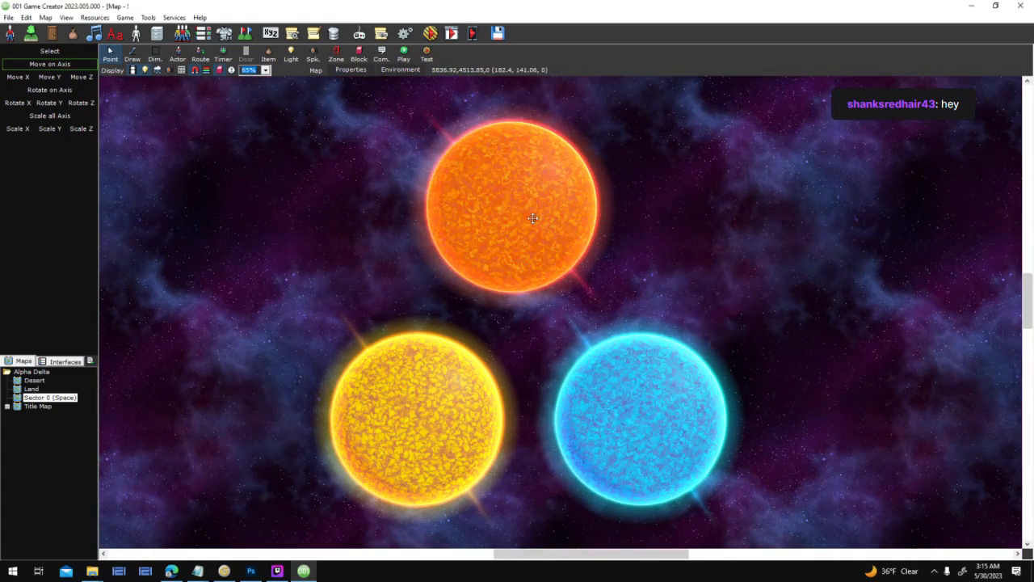
{"action": "left_click_drag", "start_coordinate": [536, 259], "coordinate": [545, 284]}
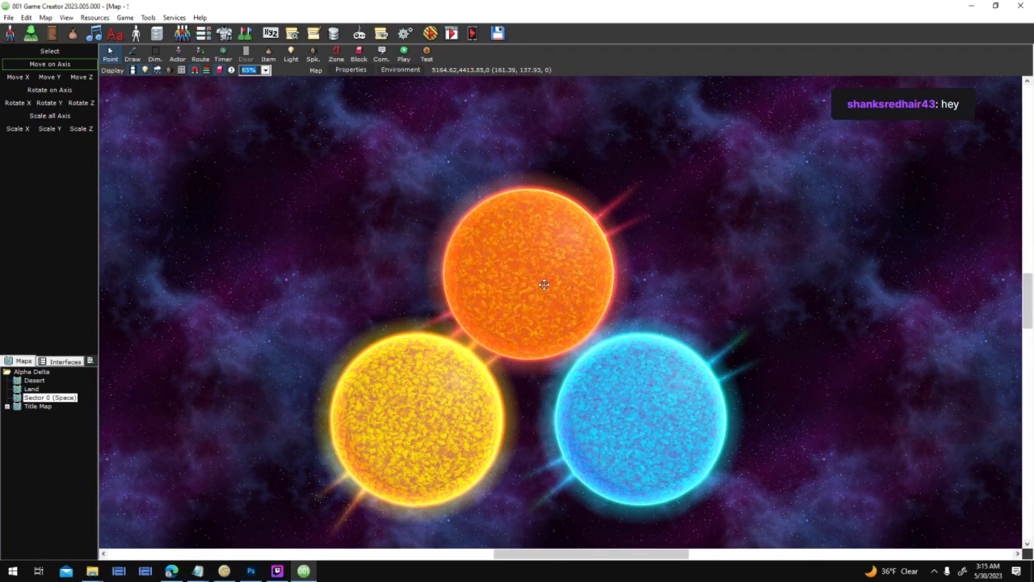
{"action": "left_click_drag", "start_coordinate": [556, 322], "coordinate": [547, 229]}
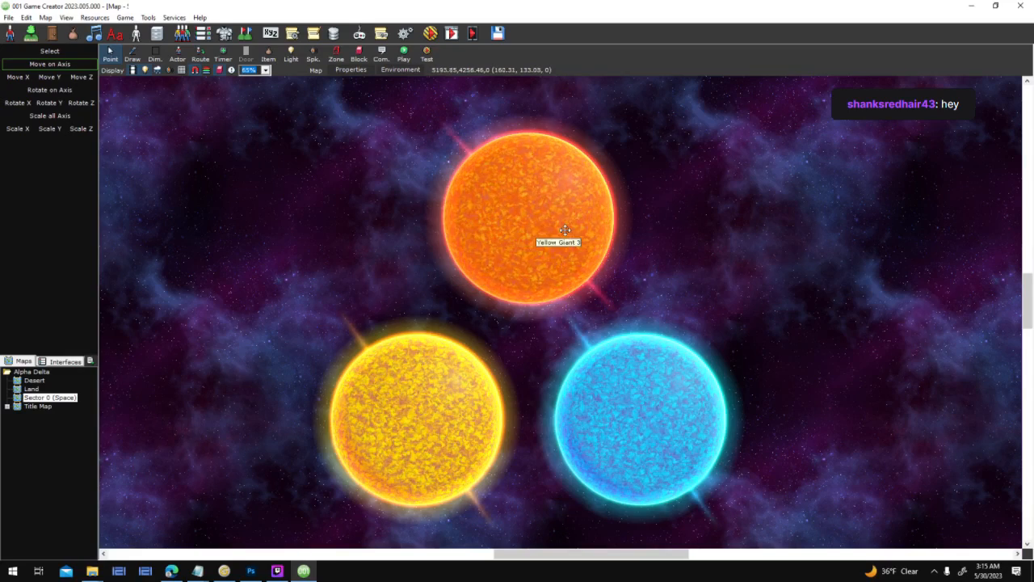
{"action": "scroll", "coordinate": [582, 323], "scroll_direction": "up", "scroll_amount": 1}
{"action": "scroll", "coordinate": [630, 327], "scroll_direction": "down", "scroll_amount": 2}
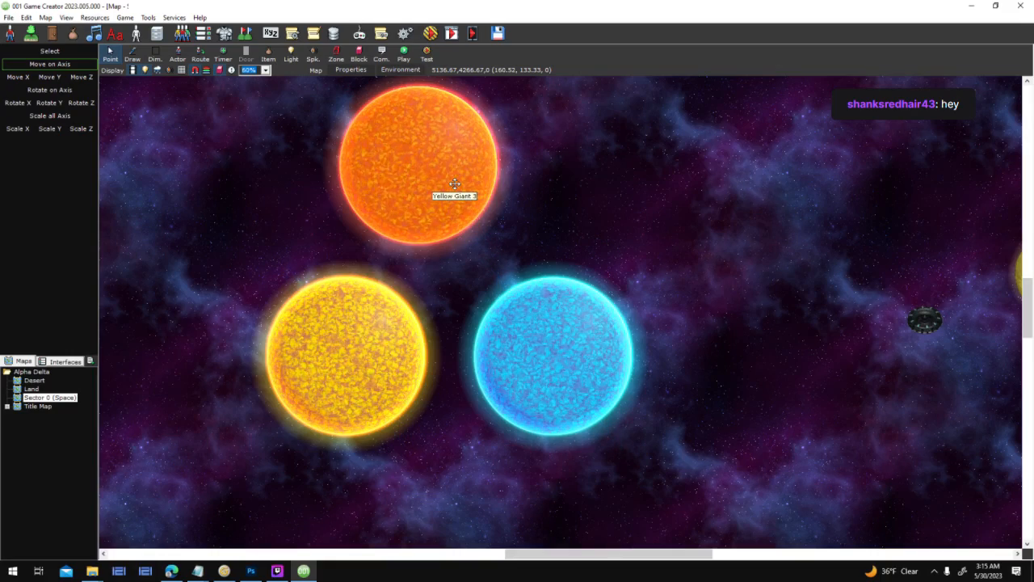
{"action": "left_click_drag", "start_coordinate": [284, 199], "coordinate": [795, 360]}
{"action": "scroll", "coordinate": [523, 171], "scroll_direction": "down", "scroll_amount": 1}
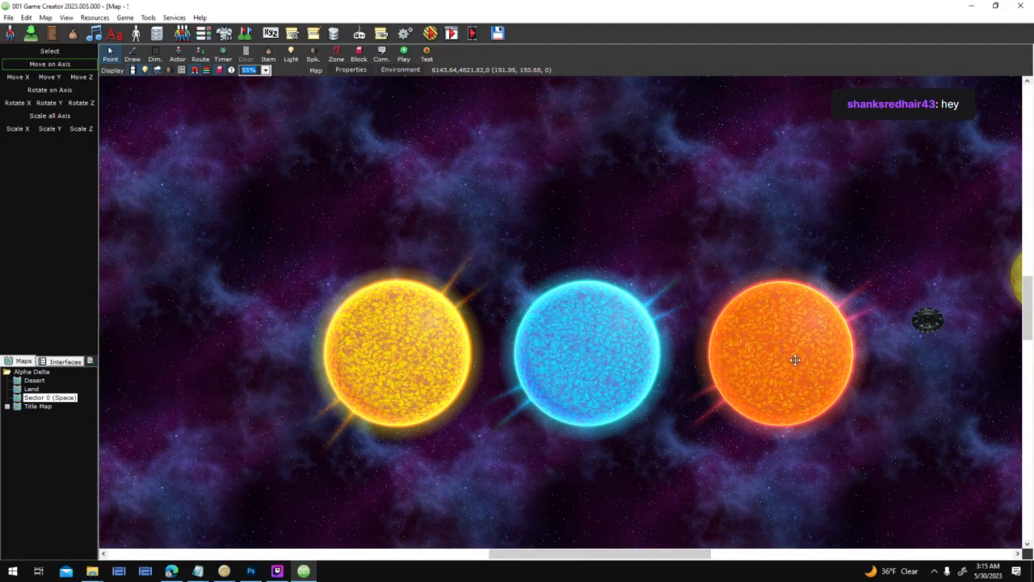
{"action": "left_click_drag", "start_coordinate": [770, 231], "coordinate": [596, 243]}
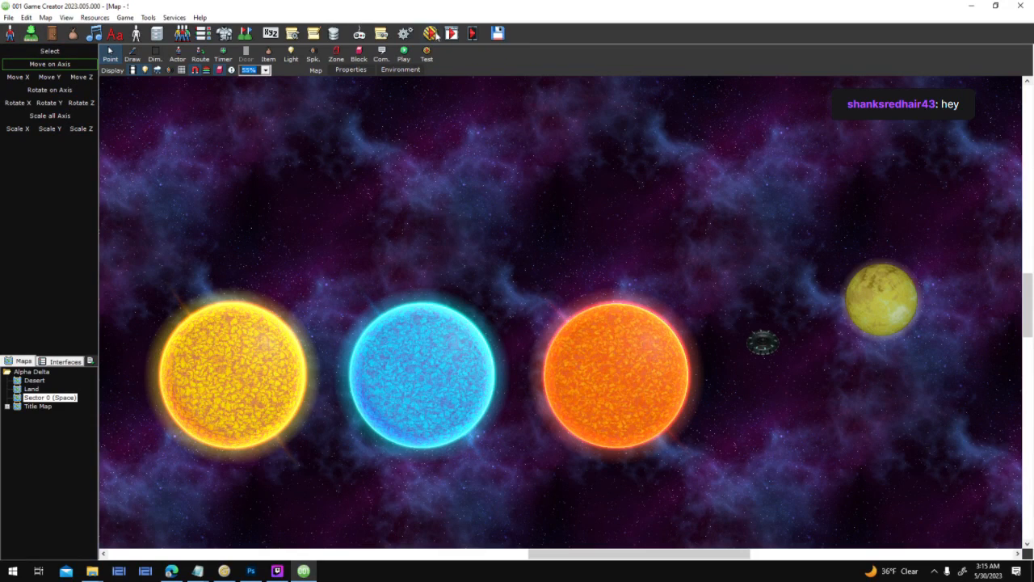
Set the finish behavior of the Attach Sprite event to Repeat in the Mode: Space Flight test key's input script.
{"action": "left_click", "coordinate": [382, 32]}
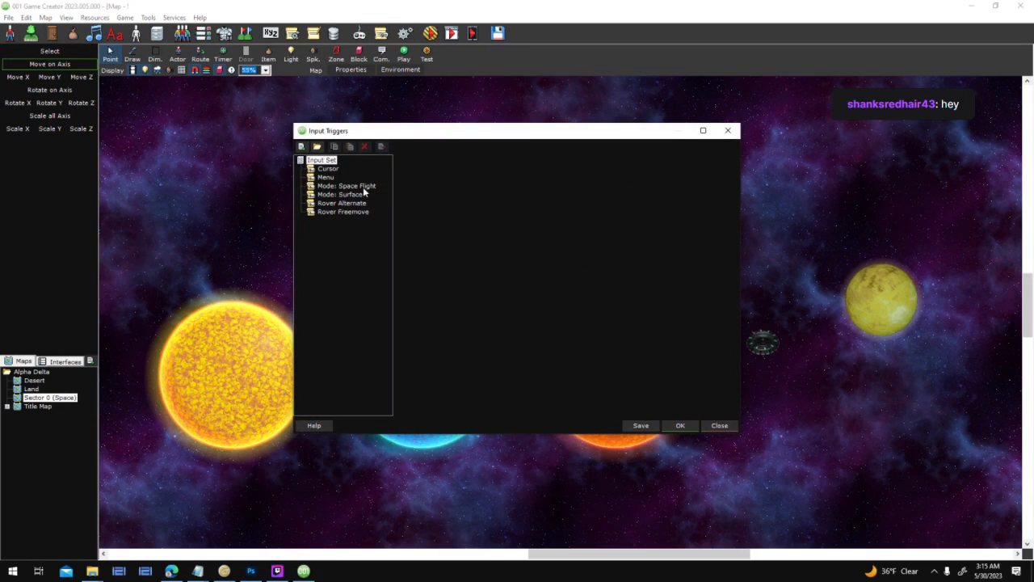
{"action": "left_click", "coordinate": [364, 186]}
{"action": "double_click", "coordinate": [452, 300]}
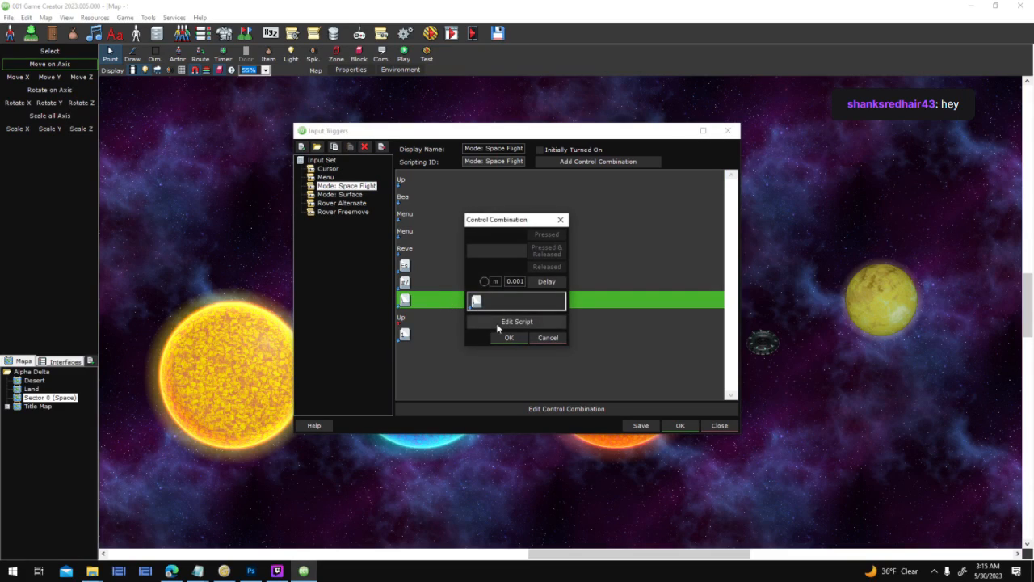
{"action": "left_click", "coordinate": [509, 323]}
{"action": "scroll", "coordinate": [553, 193], "scroll_direction": "up", "scroll_amount": 1}
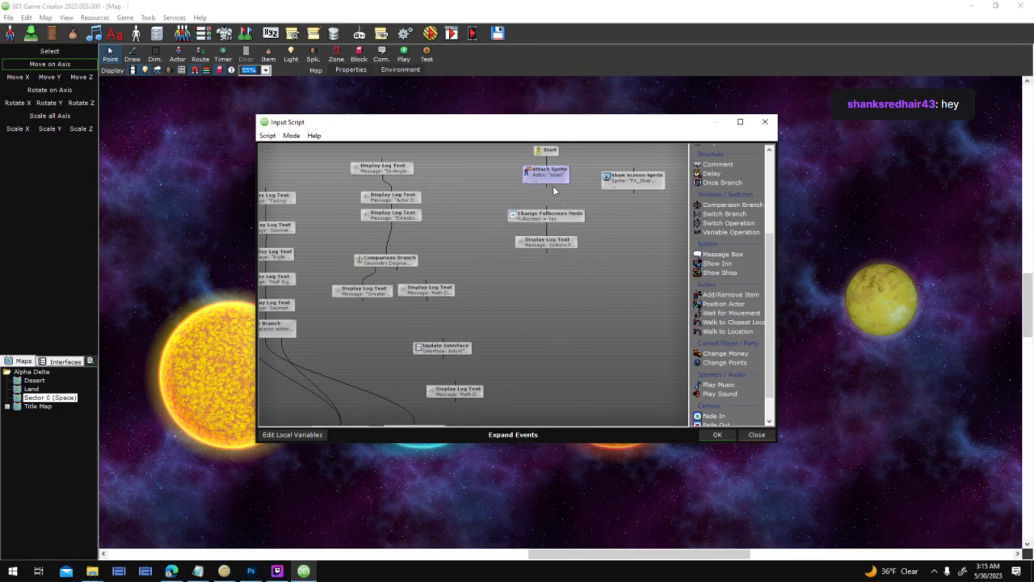
{"action": "double_click", "coordinate": [562, 209]}
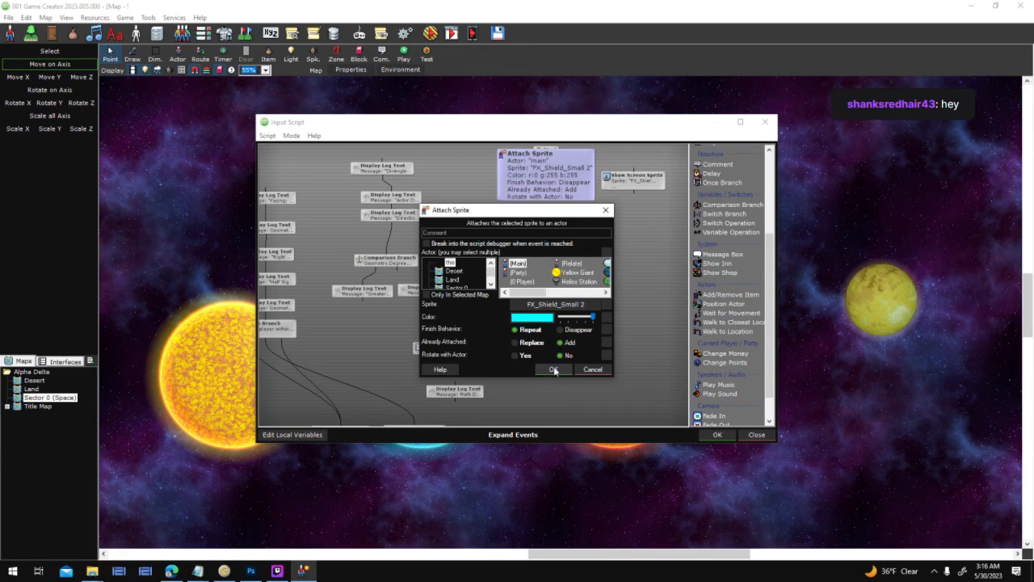
{"action": "left_click", "coordinate": [555, 370]}
{"action": "left_click", "coordinate": [717, 434]}
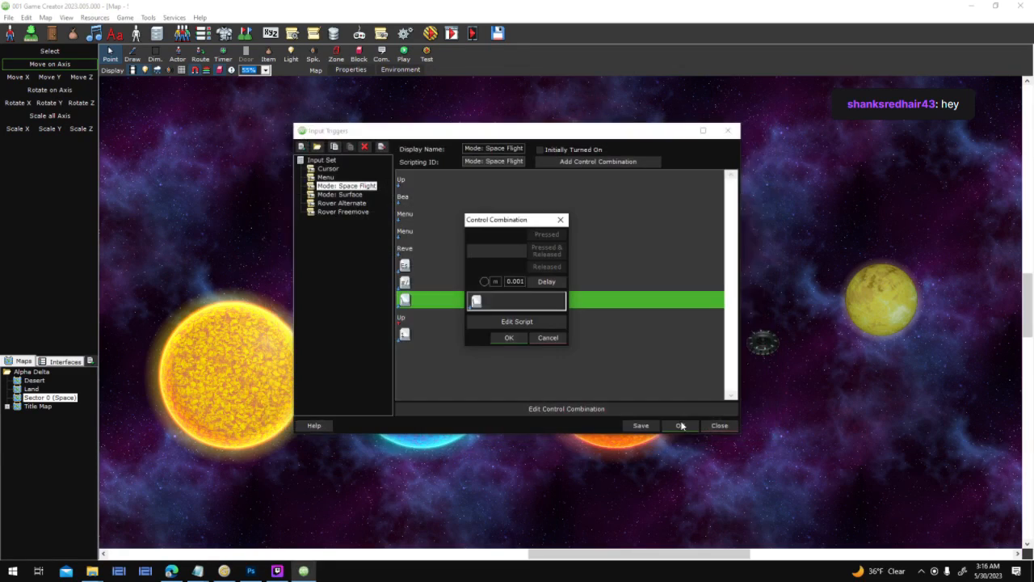
{"action": "key", "text": "Return"}
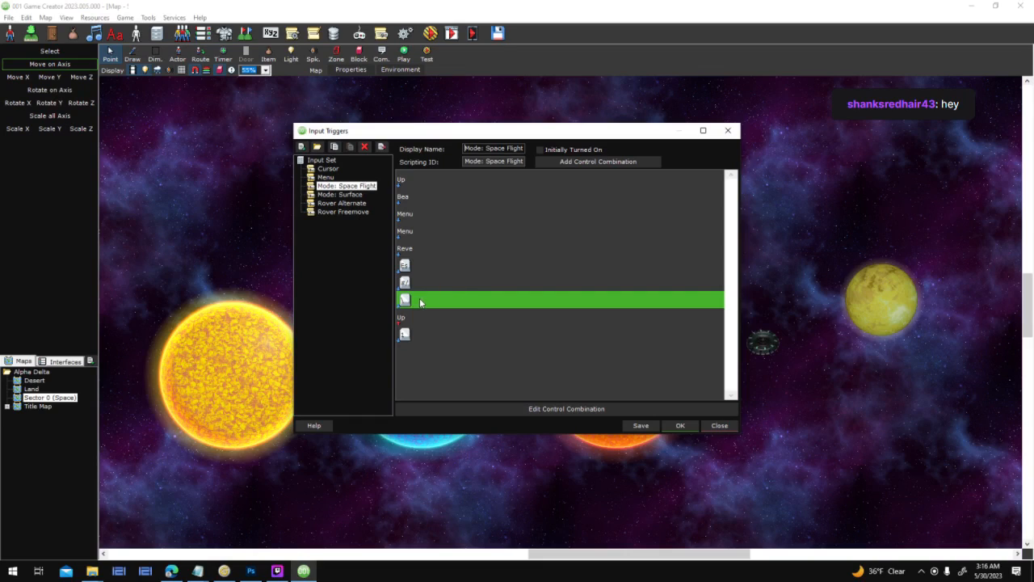
Review the Attach Sprite event's settings in the same Mode: Space Flight input script and close the input triggers.
{"action": "double_click", "coordinate": [420, 302]}
{"action": "left_click", "coordinate": [517, 321]}
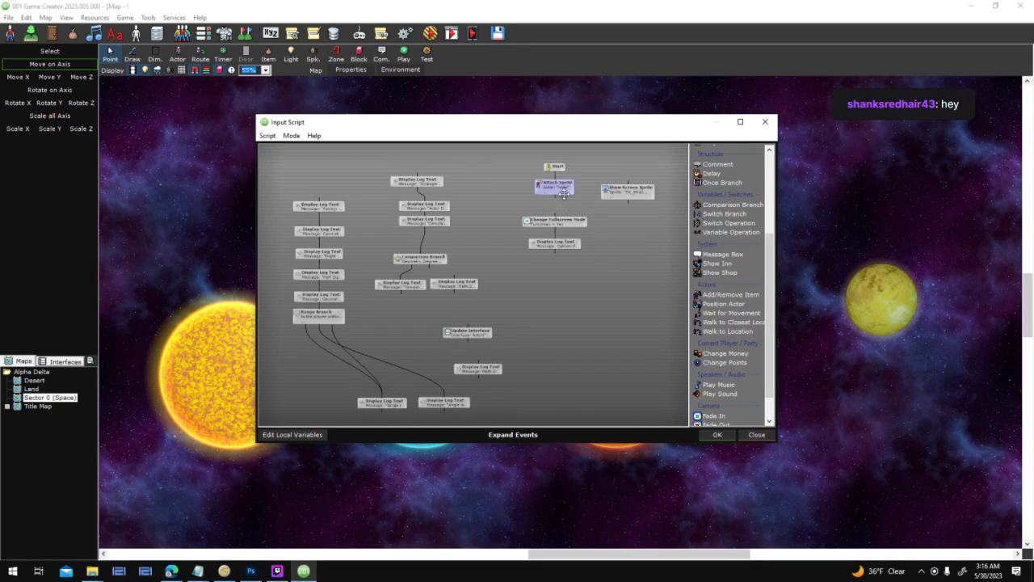
{"action": "double_click", "coordinate": [563, 195]}
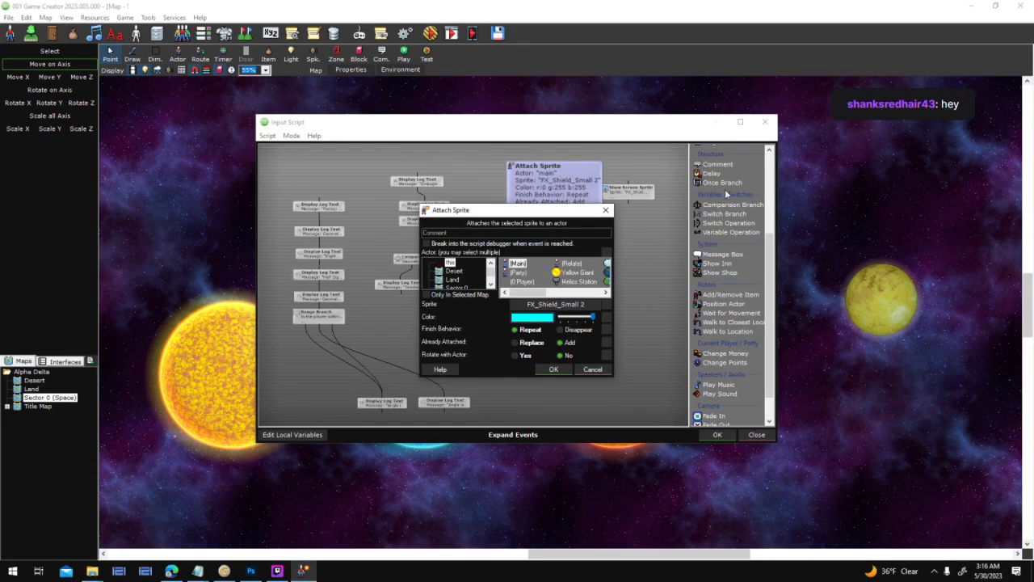
{"action": "left_click_drag", "start_coordinate": [452, 215], "coordinate": [333, 251]}
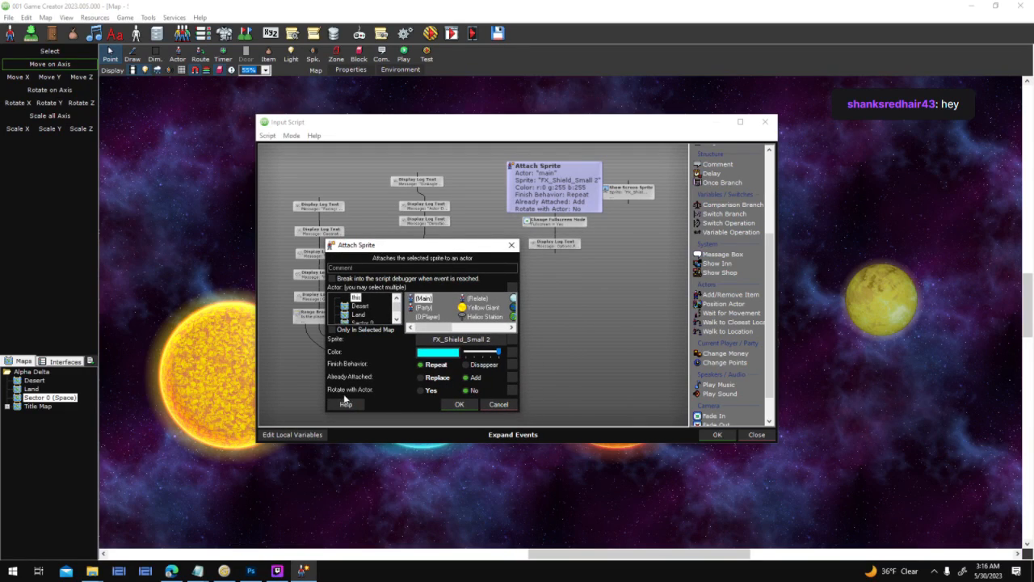
{"action": "left_click", "coordinate": [460, 404]}
{"action": "left_click", "coordinate": [715, 435]}
{"action": "left_click", "coordinate": [515, 339]}
{"action": "left_click", "coordinate": [678, 423]}
Launch a test run of the game with the existing testing options.
{"action": "left_click", "coordinate": [432, 34]}
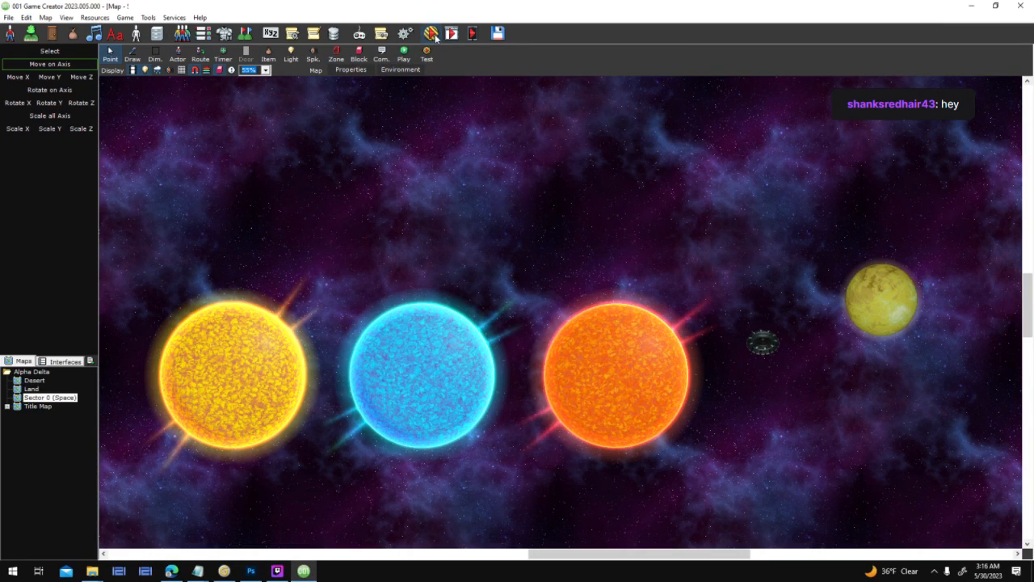
{"action": "key", "text": "Return"}
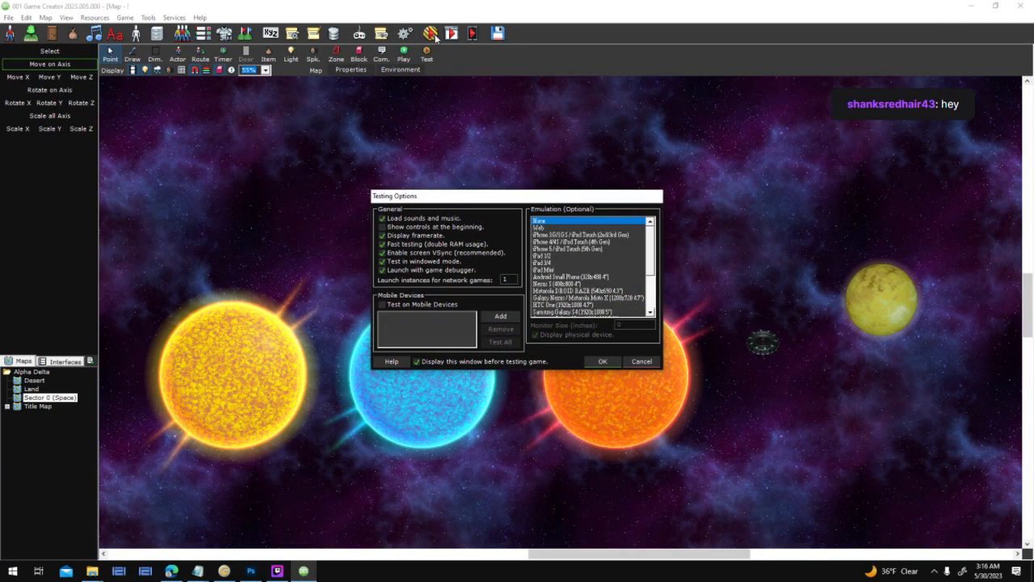
{"action": "key", "text": "Return"}
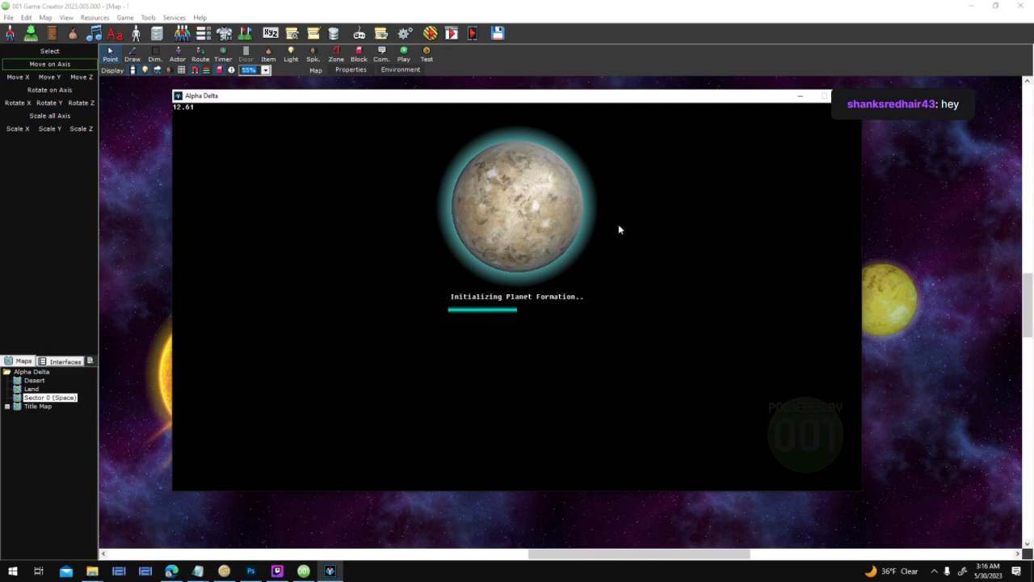
Start play in the test run, view the shield bubble around the ship between the stars, and close the test game.
{"action": "key", "text": "Return"}
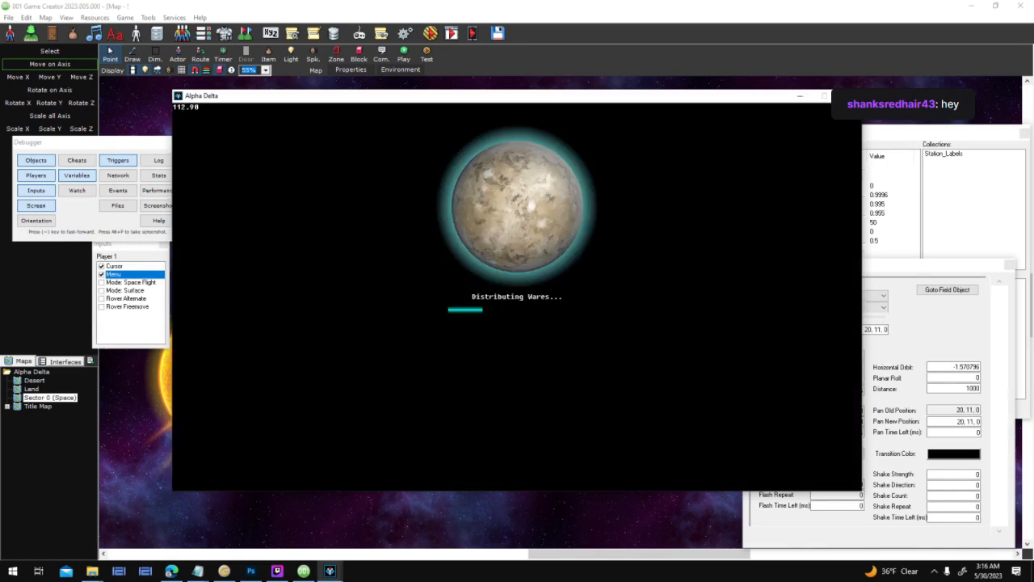
{"action": "key", "text": "s"}
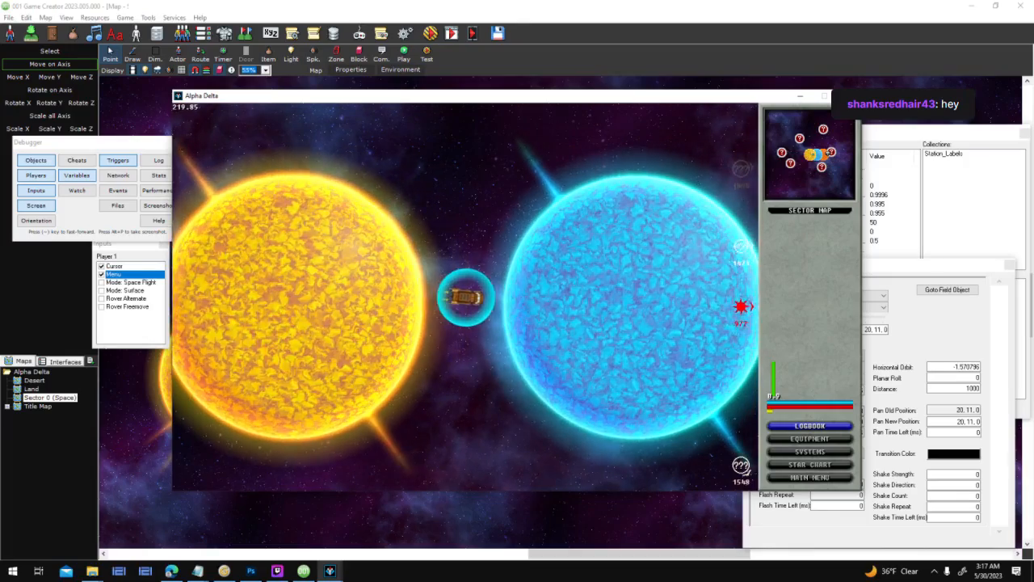
{"action": "left_click", "coordinate": [848, 97]}
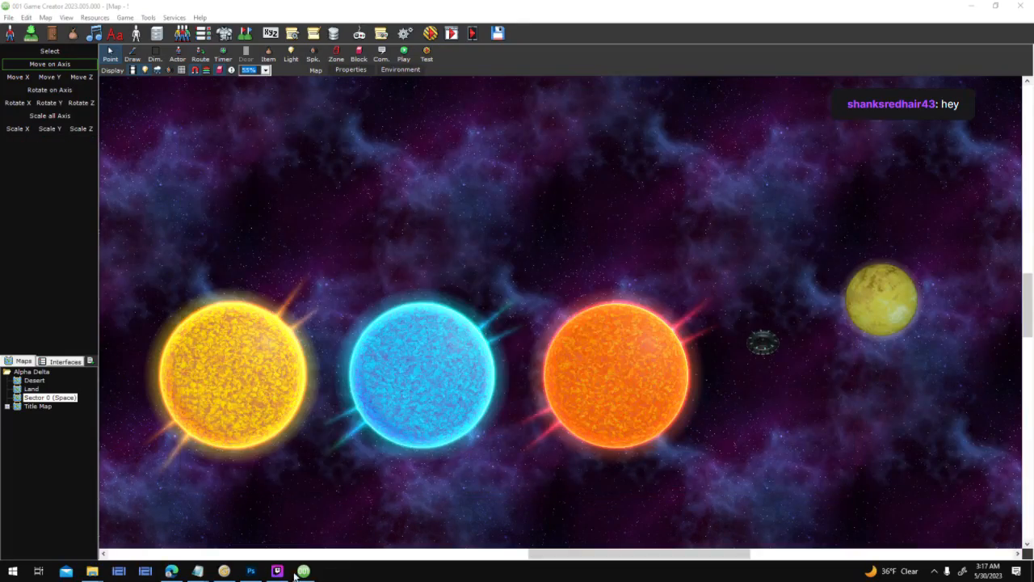
Switch to Genetica 4 Studio and examine the upper nodes of the Scanner Overlay texture's Bubble group.
{"action": "left_click", "coordinate": [235, 572]}
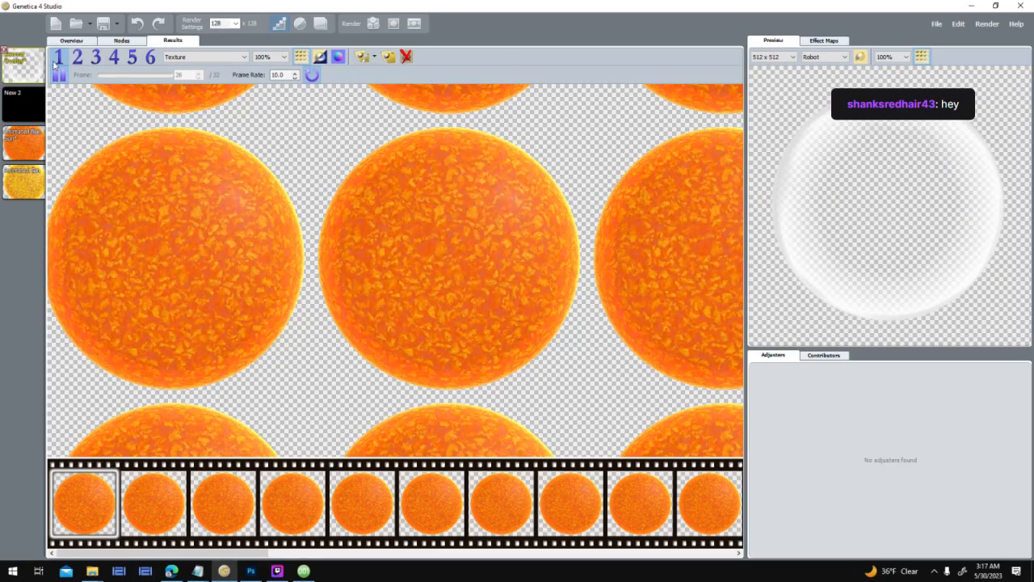
{"action": "left_click", "coordinate": [122, 40]}
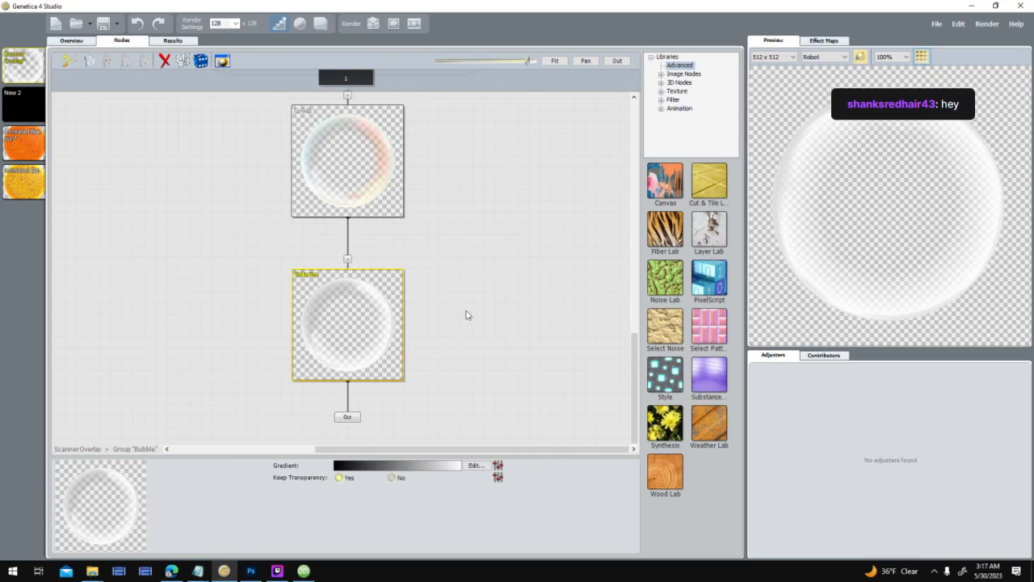
{"action": "scroll", "coordinate": [466, 315], "scroll_direction": "up", "scroll_amount": 1}
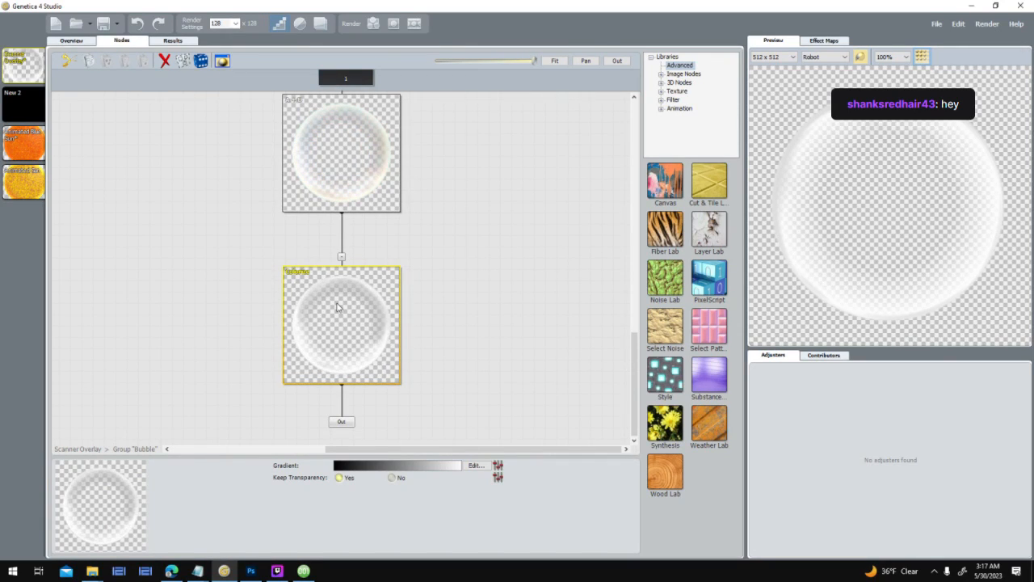
{"action": "scroll", "coordinate": [338, 306], "scroll_direction": "down", "scroll_amount": 5}
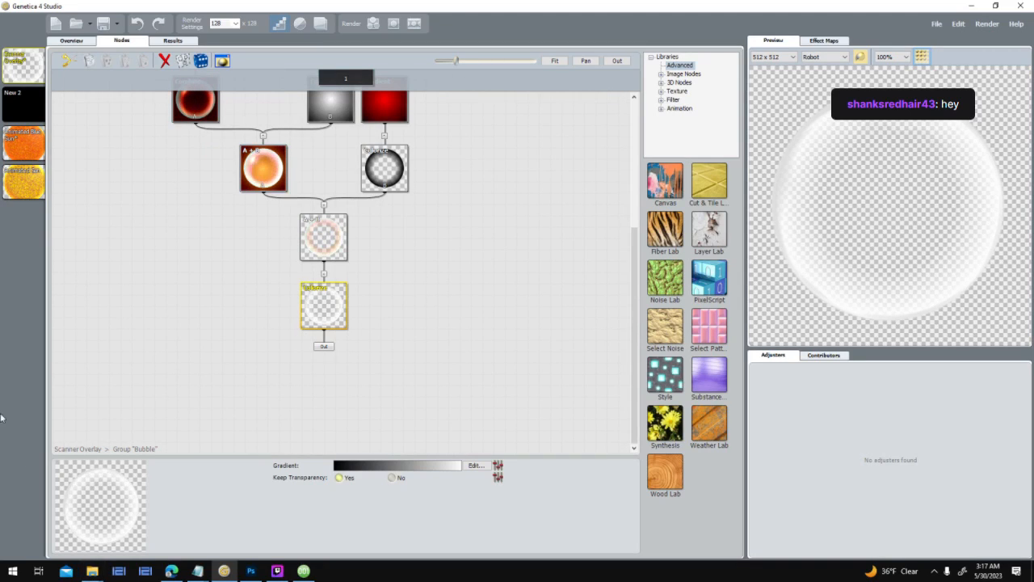
{"action": "left_click_drag", "start_coordinate": [207, 259], "coordinate": [258, 396]}
{"action": "left_click_drag", "start_coordinate": [174, 260], "coordinate": [165, 329]}
{"action": "right_click", "coordinate": [166, 328]}
{"action": "left_click", "coordinate": [146, 147]}
{"action": "scroll", "coordinate": [545, 215], "scroll_direction": "up", "scroll_amount": 3}
{"action": "left_click_drag", "start_coordinate": [347, 213], "coordinate": [606, 228]}
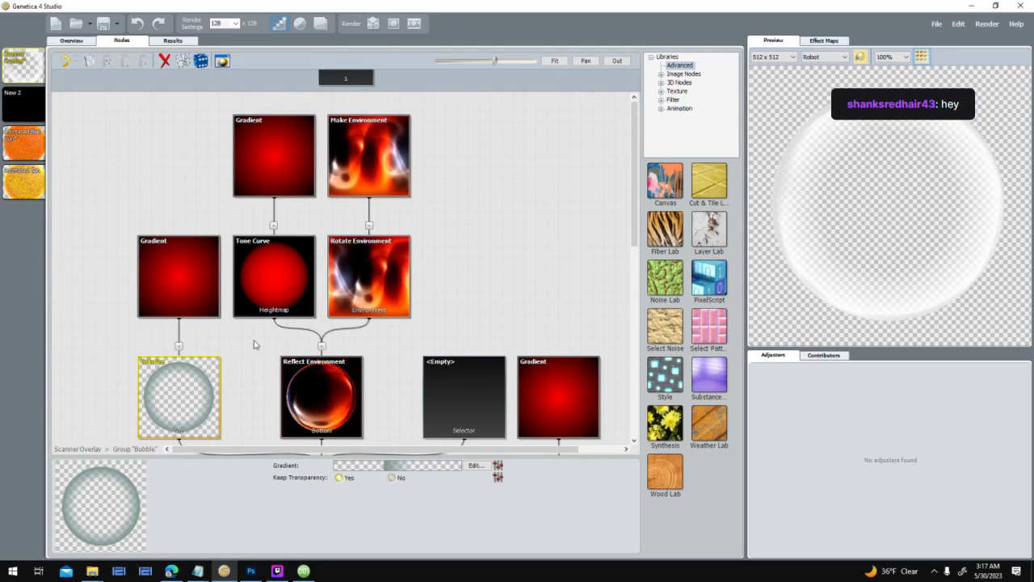
{"action": "left_click_drag", "start_coordinate": [247, 399], "coordinate": [234, 322]}
{"action": "left_click", "coordinate": [294, 313]}
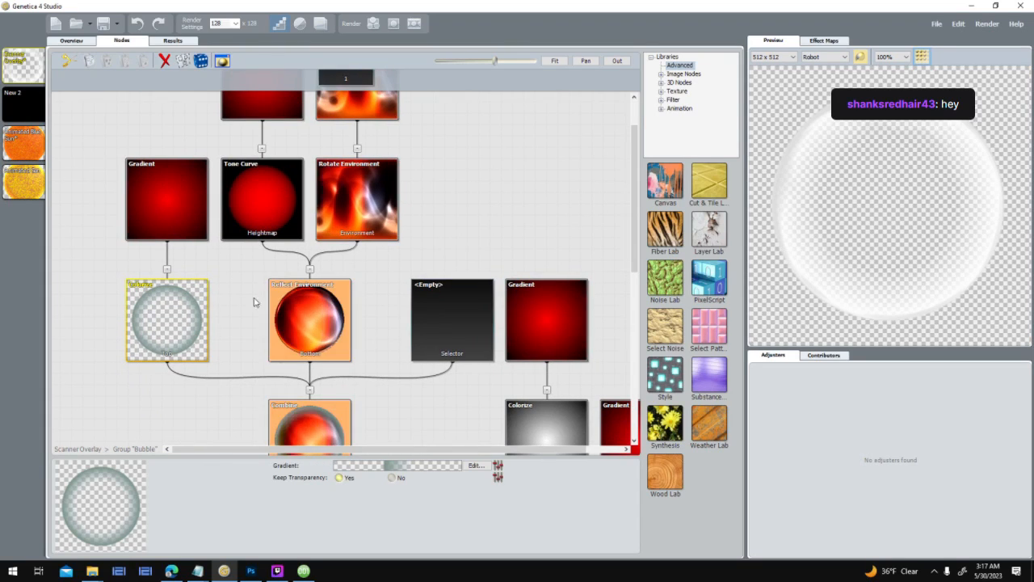
{"action": "left_click", "coordinate": [358, 273]}
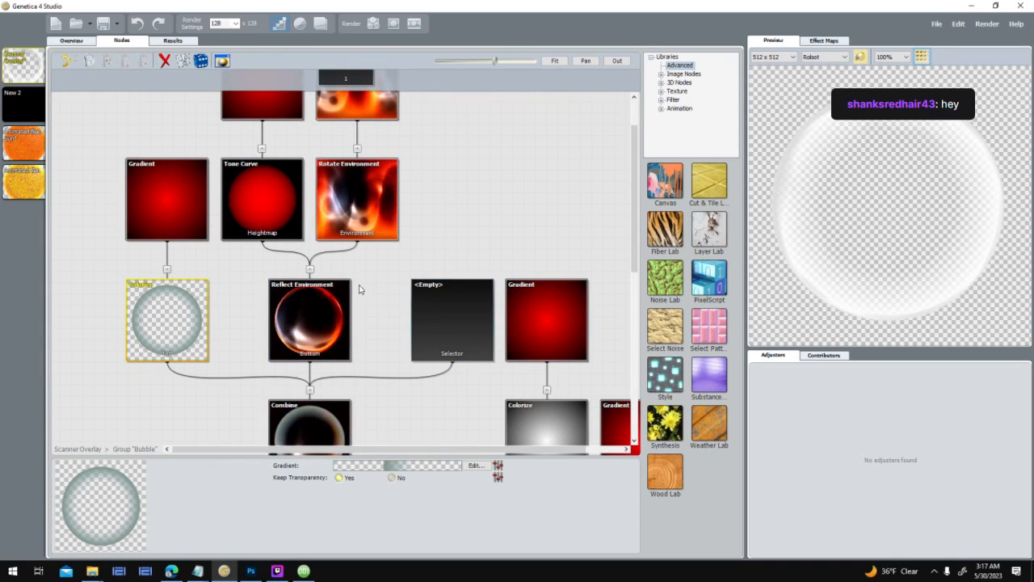
Follow the Bubble group's node graph down to the final Colorize node before the output and select it.
{"action": "scroll", "coordinate": [358, 290], "scroll_direction": "up", "scroll_amount": 1}
{"action": "scroll", "coordinate": [358, 290], "scroll_direction": "up", "scroll_amount": 1}
{"action": "left_click_drag", "start_coordinate": [375, 240], "coordinate": [337, 105]}
{"action": "left_click_drag", "start_coordinate": [354, 231], "coordinate": [242, 70]}
{"action": "left_click_drag", "start_coordinate": [386, 334], "coordinate": [299, 115]}
{"action": "left_click_drag", "start_coordinate": [320, 297], "coordinate": [312, 231]}
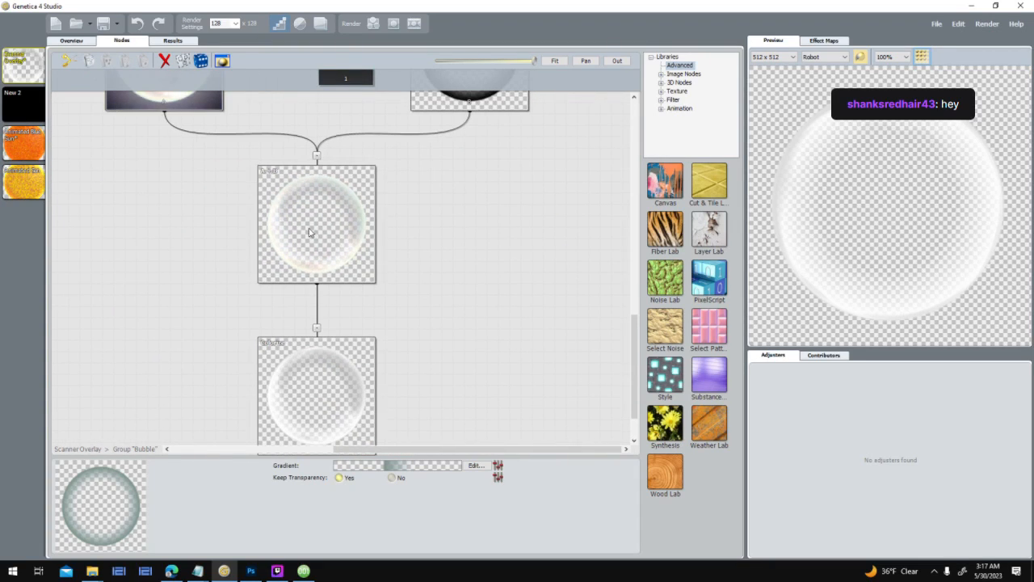
{"action": "left_click_drag", "start_coordinate": [497, 312], "coordinate": [543, 202]}
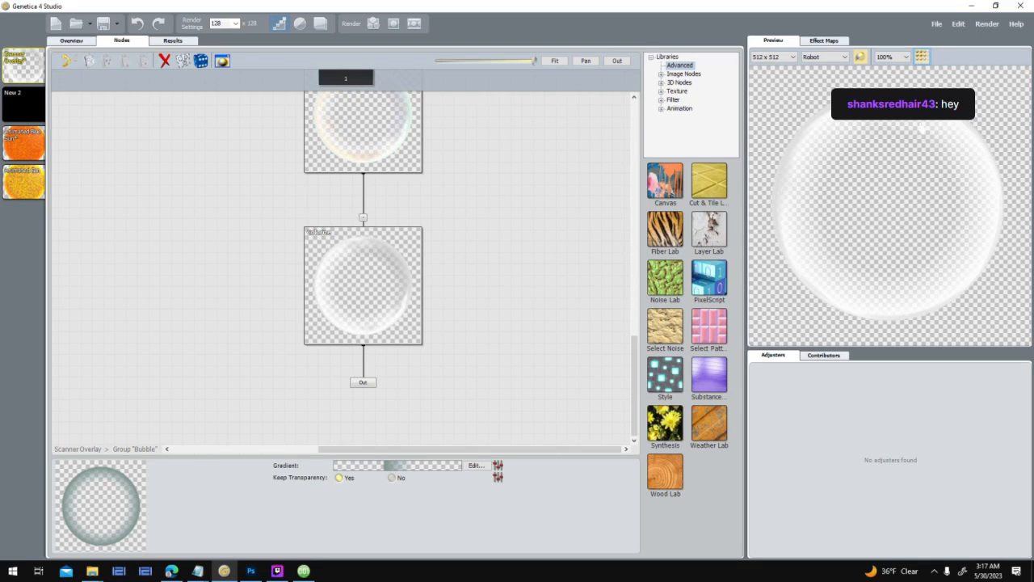
{"action": "left_click_drag", "start_coordinate": [480, 229], "coordinate": [470, 284]}
{"action": "left_click", "coordinate": [392, 329]}
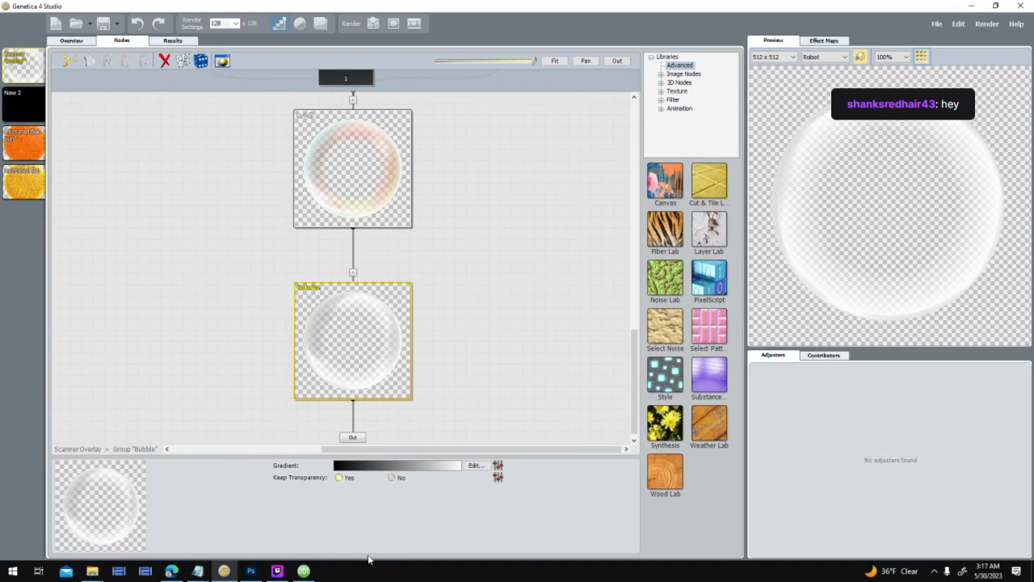
Compare with the star map in 001 Game Creator, and inspect the final Colorize node's gradient in Genetica's gradient editor.
{"action": "left_click", "coordinate": [307, 571]}
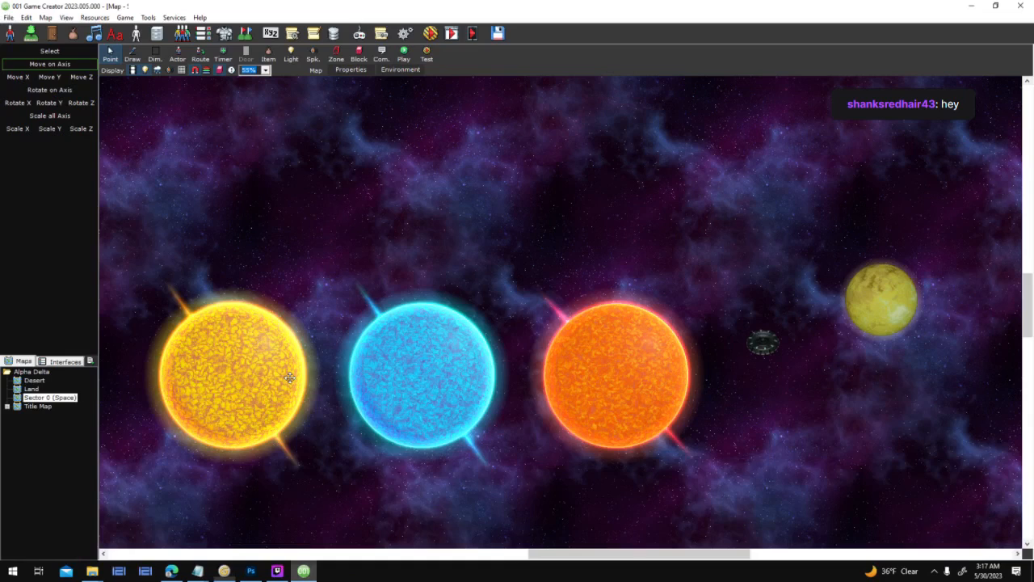
{"action": "left_click", "coordinate": [223, 572]}
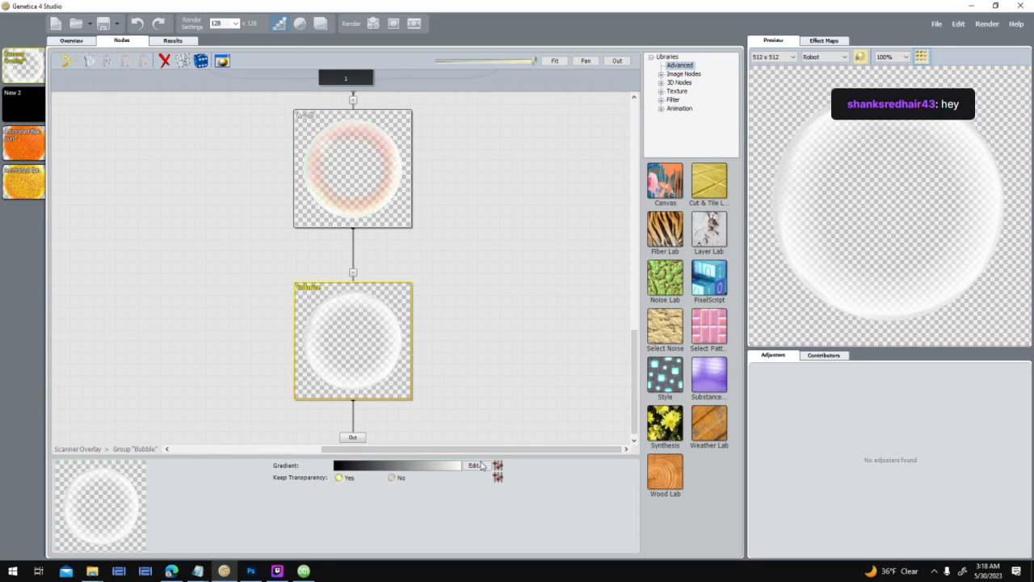
{"action": "left_click", "coordinate": [476, 465]}
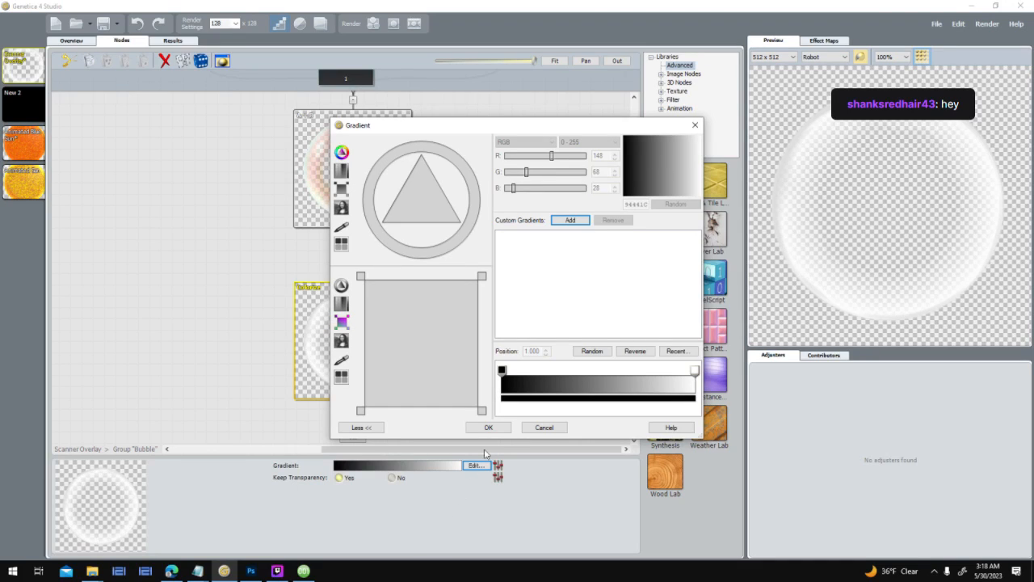
{"action": "left_click", "coordinate": [502, 432]}
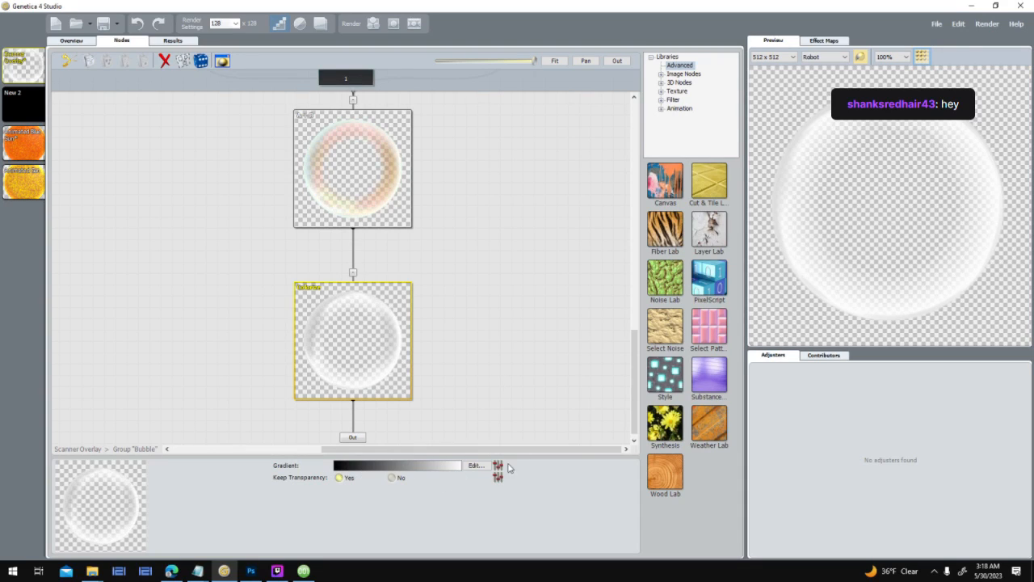
Switch to 001 Game Creator and open the FX_Shield_Small 2 sprite from the Effect folder of the sprite resources.
{"action": "left_click", "coordinate": [303, 570]}
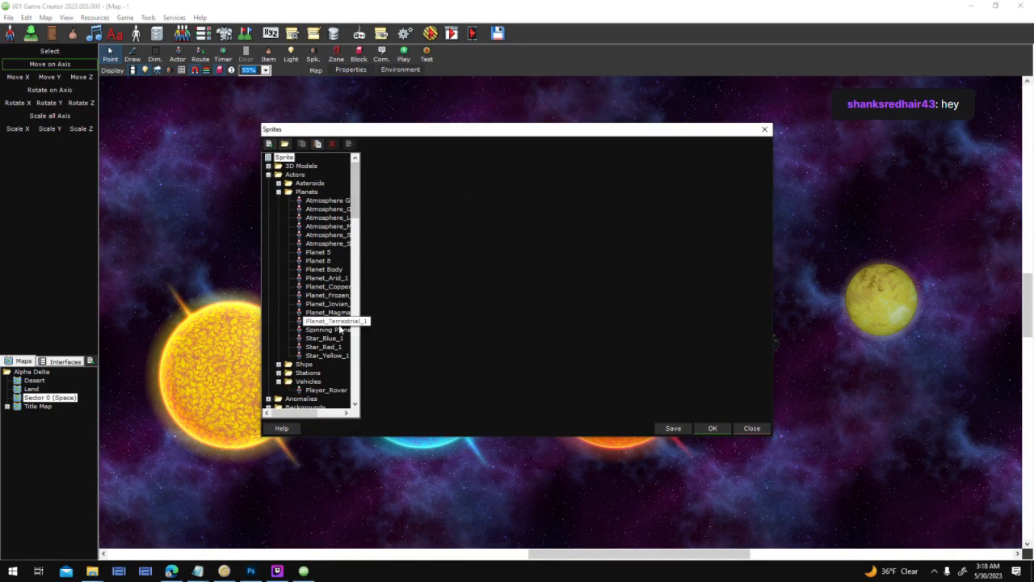
{"action": "scroll", "coordinate": [340, 330], "scroll_direction": "down", "scroll_amount": 10}
{"action": "left_click", "coordinate": [280, 200]}
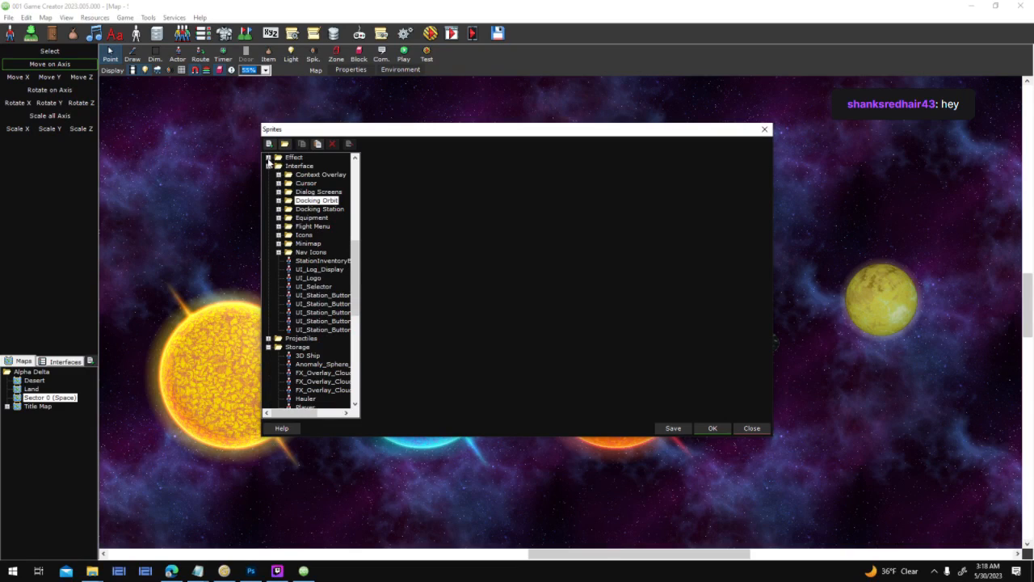
{"action": "left_click", "coordinate": [268, 157]}
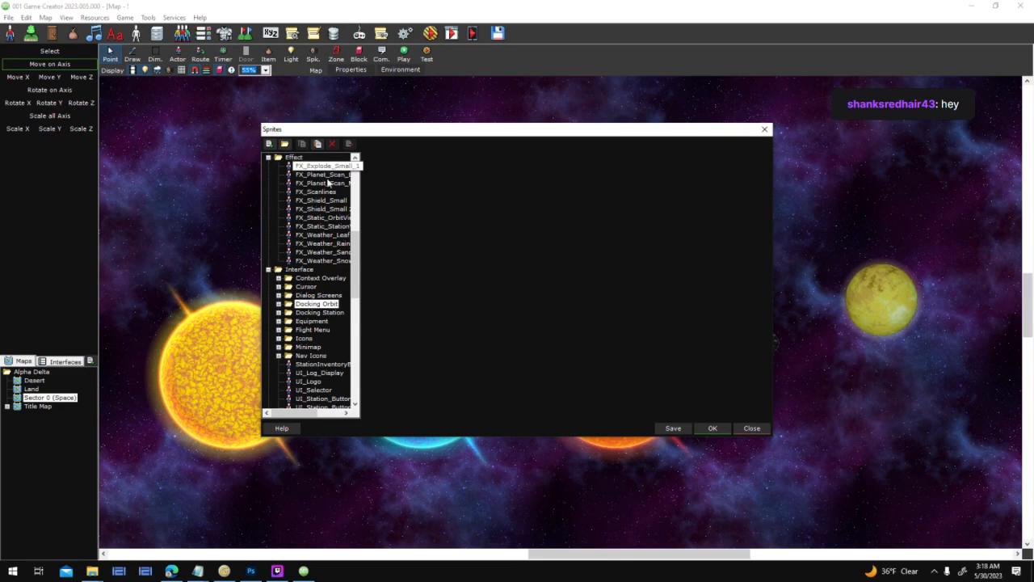
{"action": "left_click", "coordinate": [336, 211]}
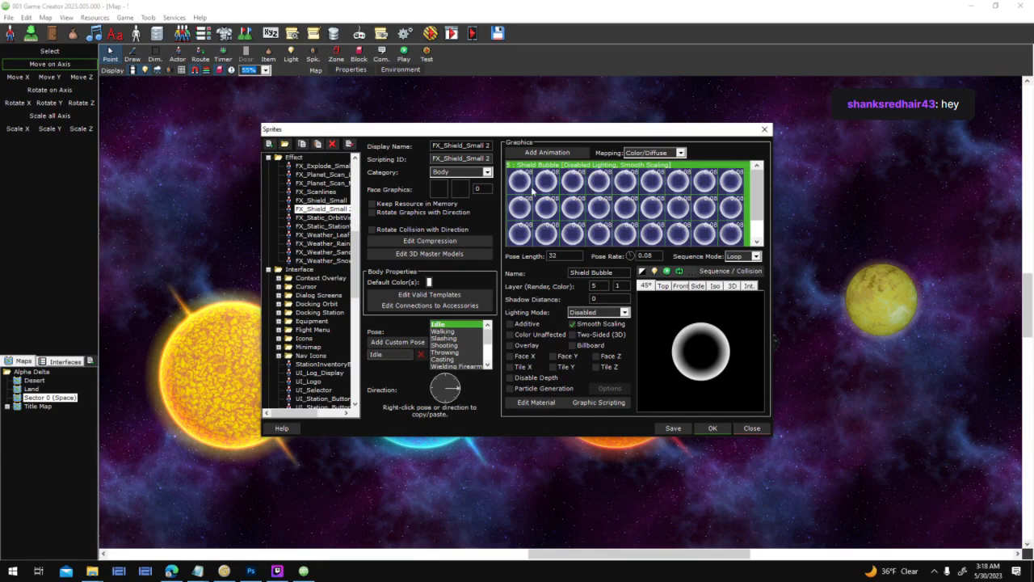
Preview the Shield Bubble animation in the Sequence Editor, check its color layer setting and close the sprite resources.
{"action": "left_click", "coordinate": [730, 271]}
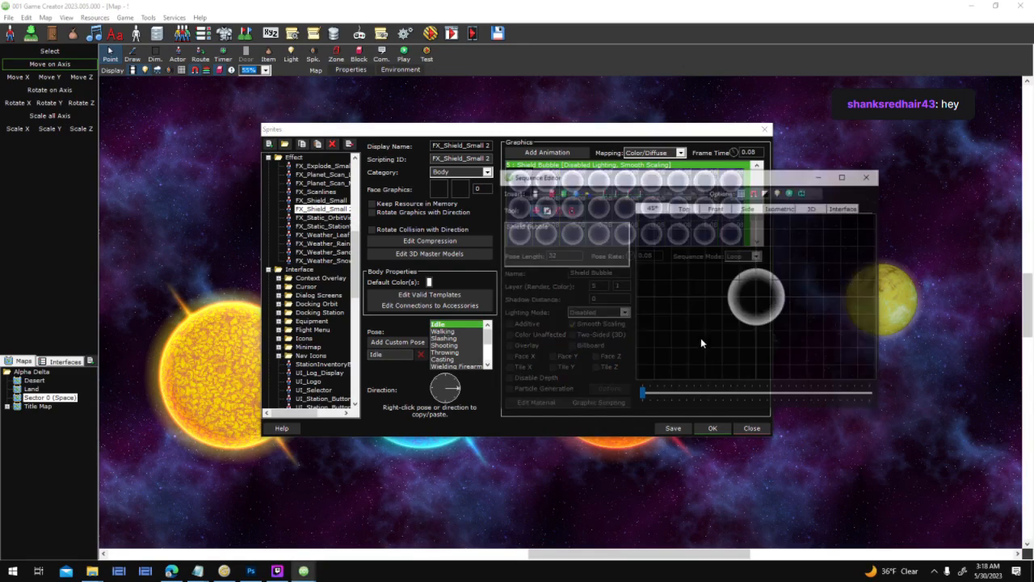
{"action": "left_click", "coordinate": [804, 192]}
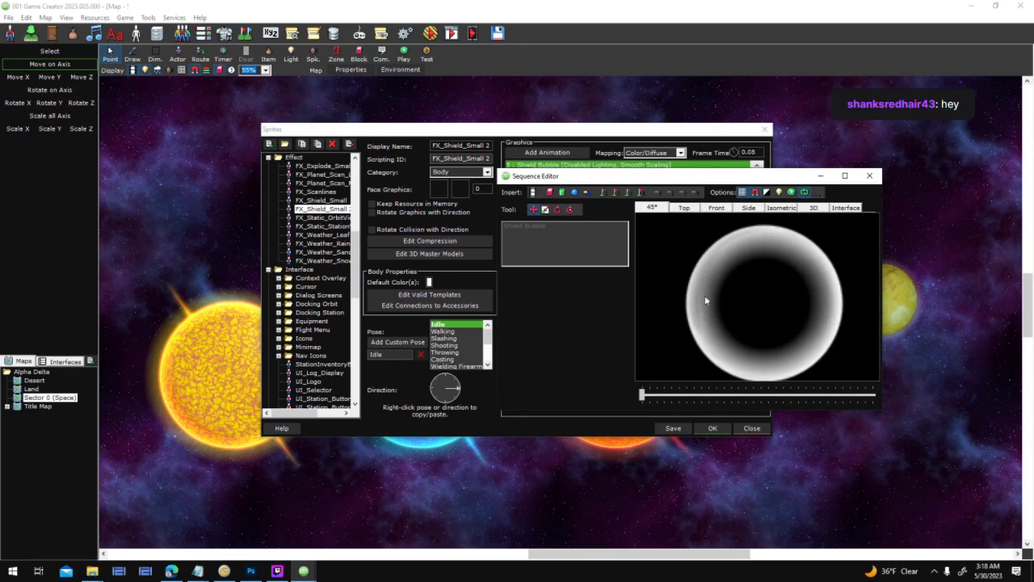
{"action": "left_click", "coordinate": [870, 176]}
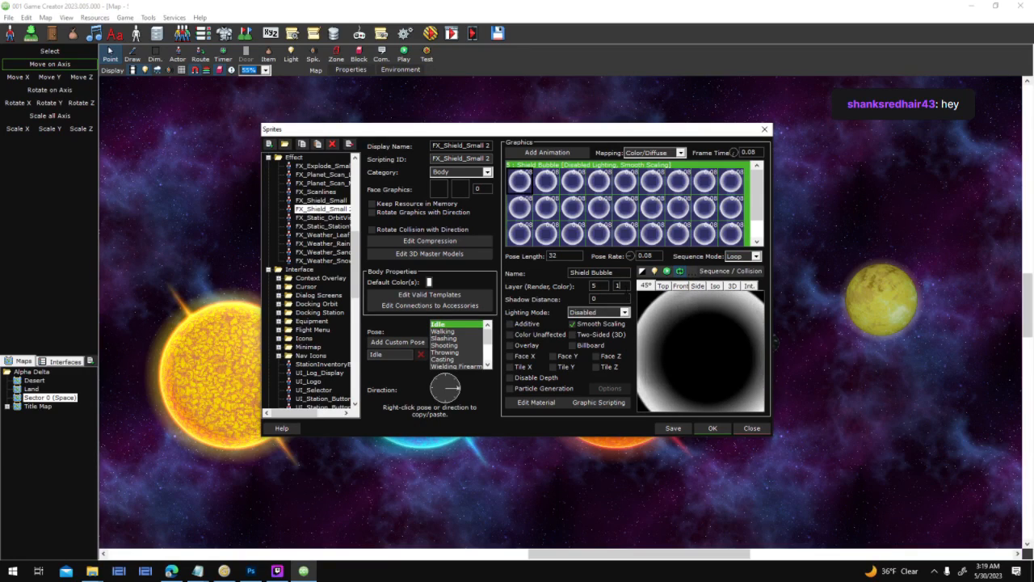
{"action": "left_click", "coordinate": [617, 286]}
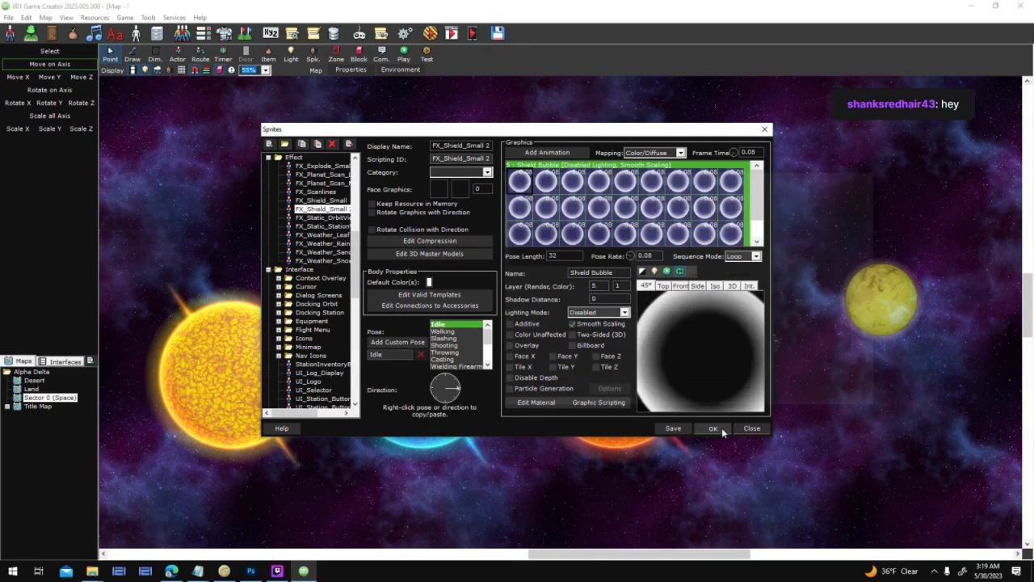
{"action": "left_click", "coordinate": [721, 432]}
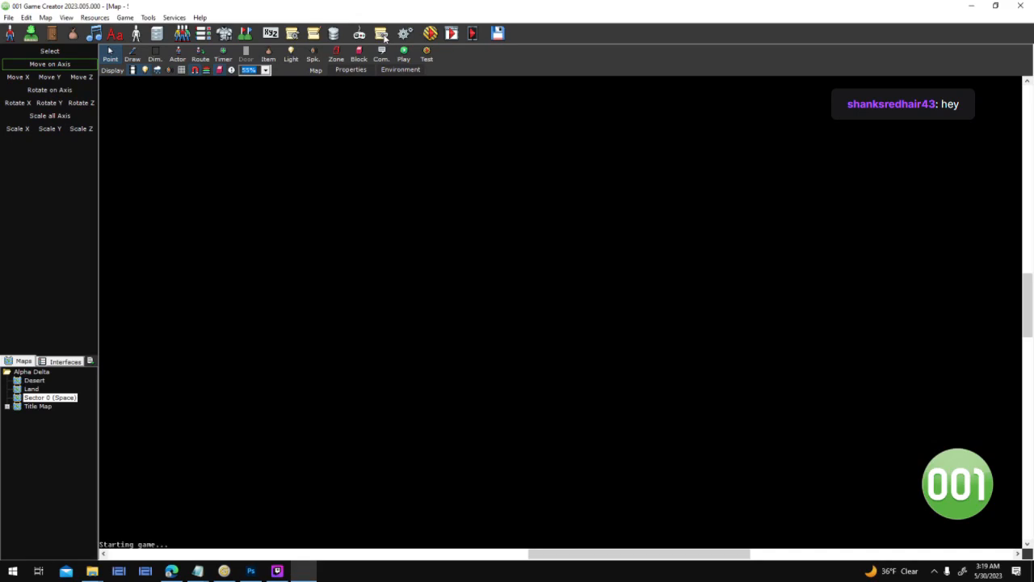
Open the Attach Sprite event in the Mode: Space Flight test key's input script.
{"action": "left_click", "coordinate": [386, 35]}
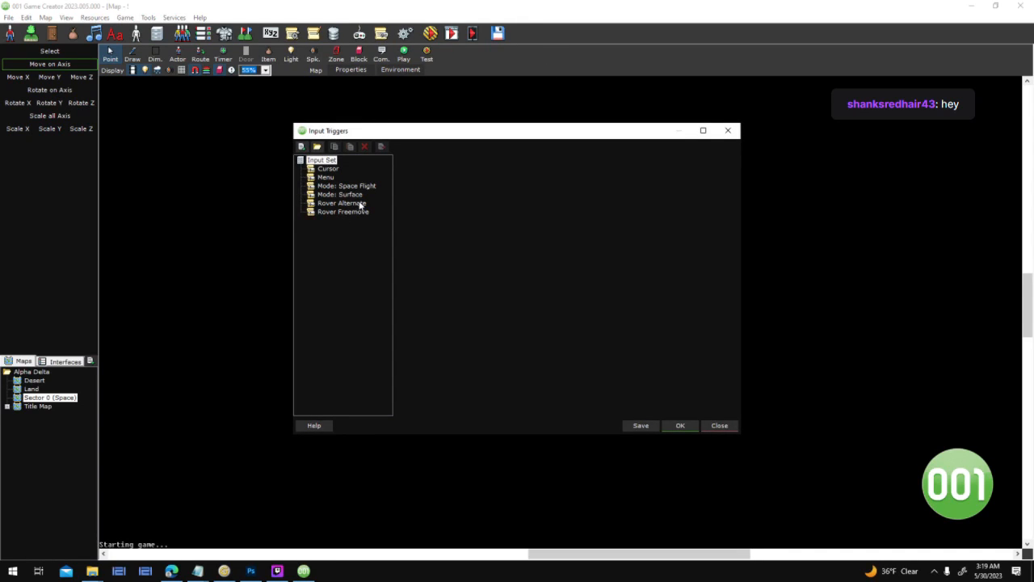
{"action": "left_click", "coordinate": [339, 177]}
{"action": "left_click", "coordinate": [354, 188]}
{"action": "double_click", "coordinate": [449, 297]}
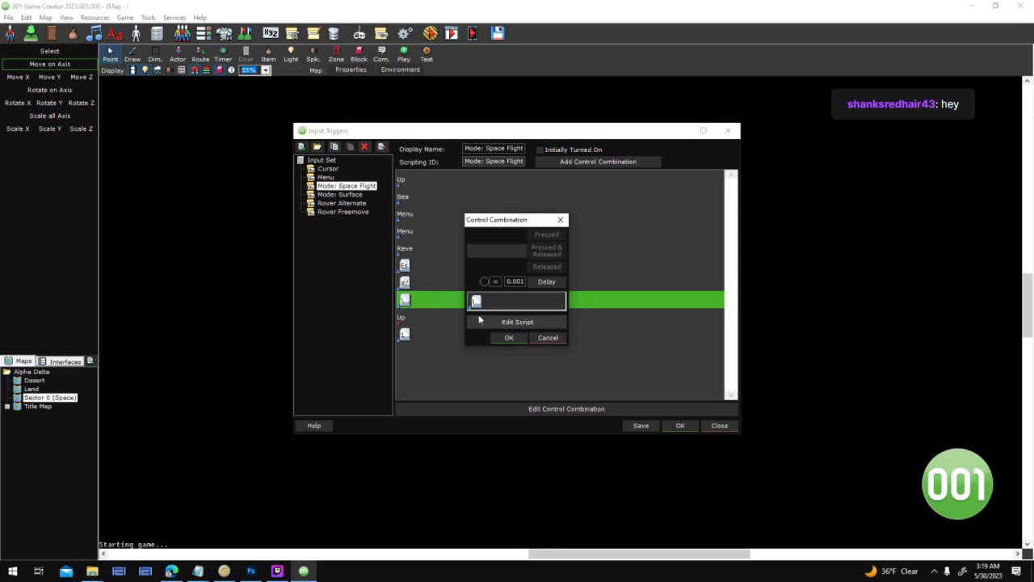
{"action": "left_click", "coordinate": [518, 322]}
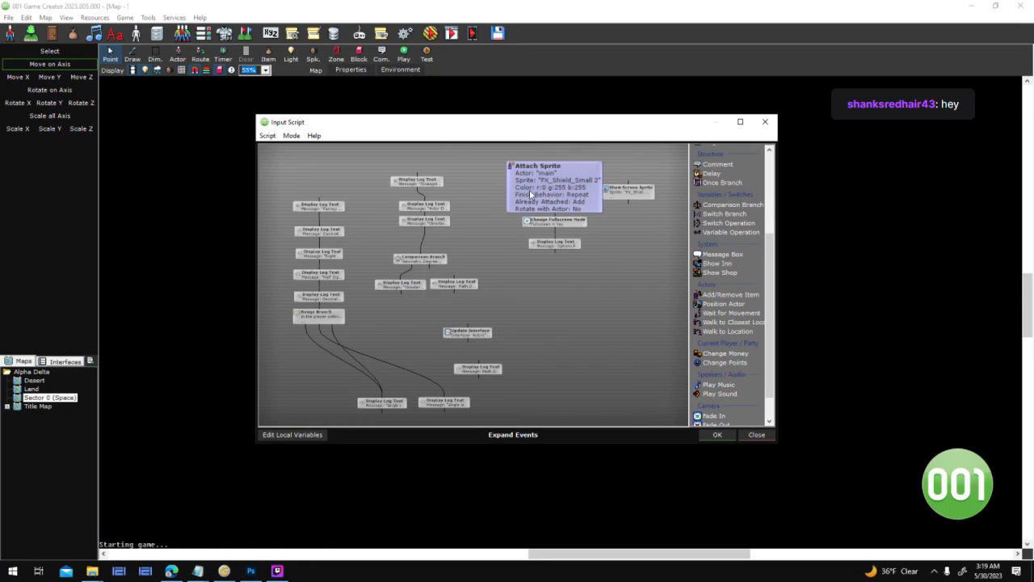
{"action": "double_click", "coordinate": [529, 189]}
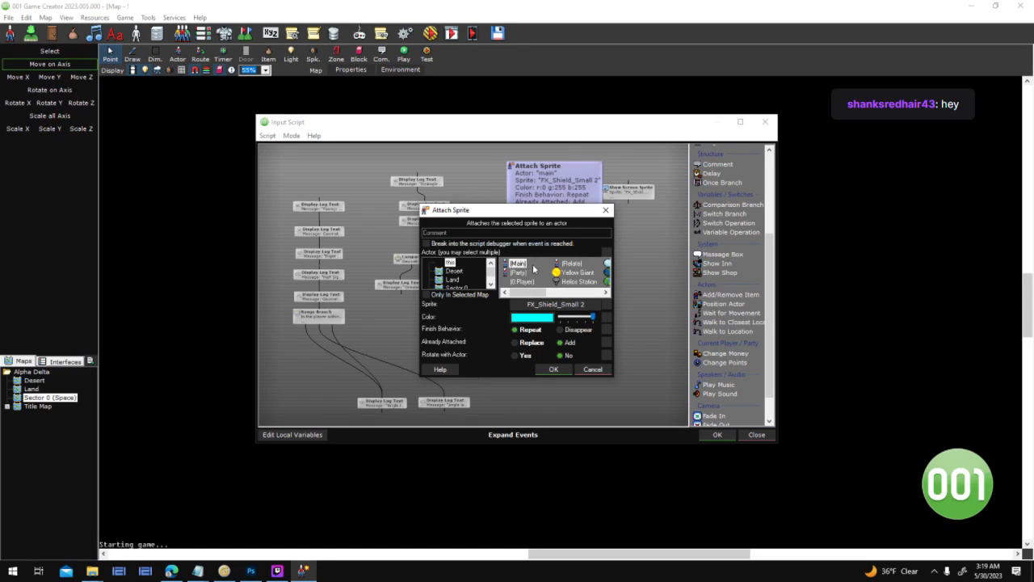
Check the Attach Sprite event's color in the color picker, and leave the event, script and control combination without changes.
{"action": "left_click", "coordinate": [549, 319]}
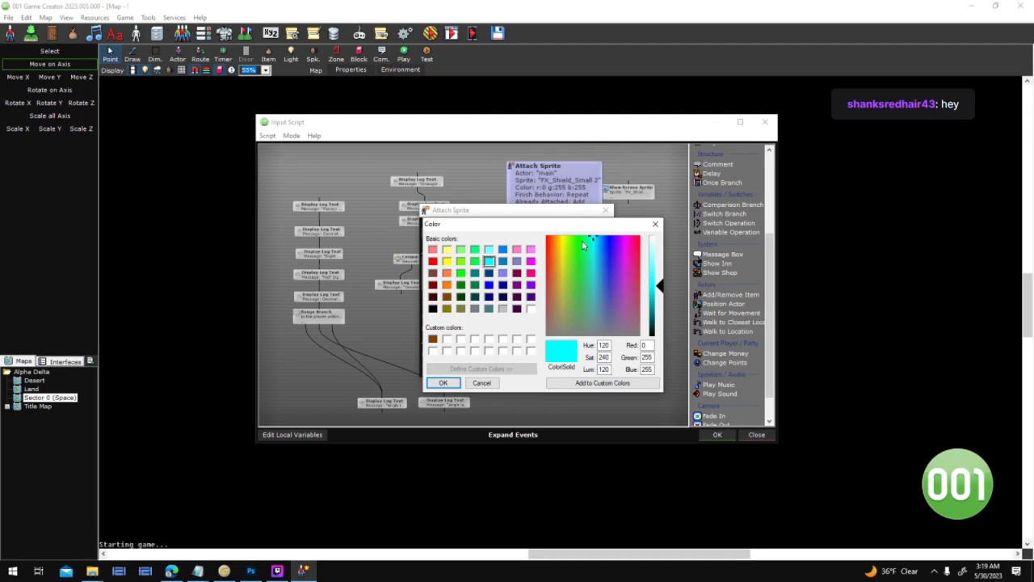
{"action": "left_click", "coordinate": [655, 225]}
{"action": "left_click_drag", "start_coordinate": [462, 210], "coordinate": [379, 179]}
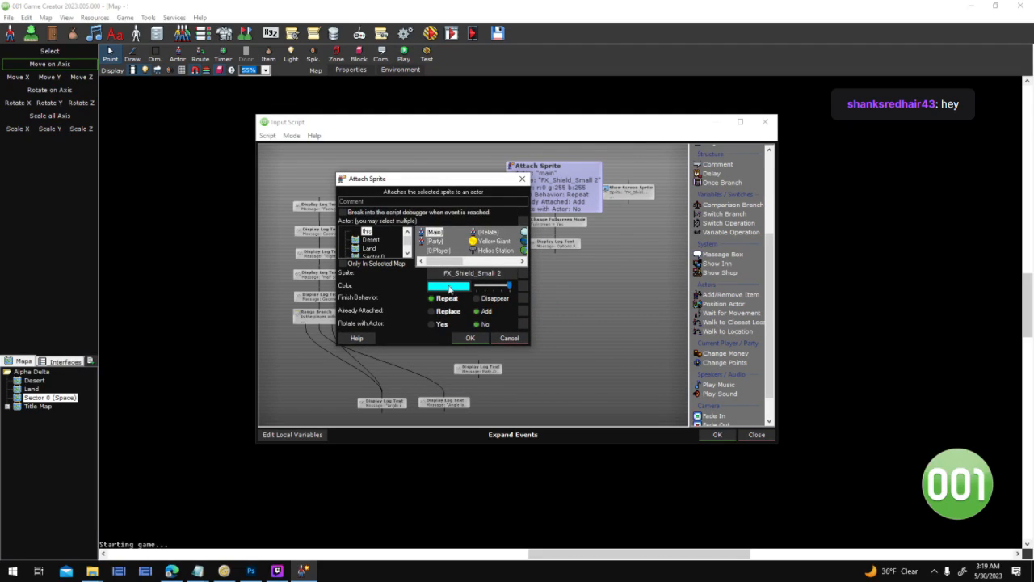
{"action": "left_click", "coordinate": [450, 289]}
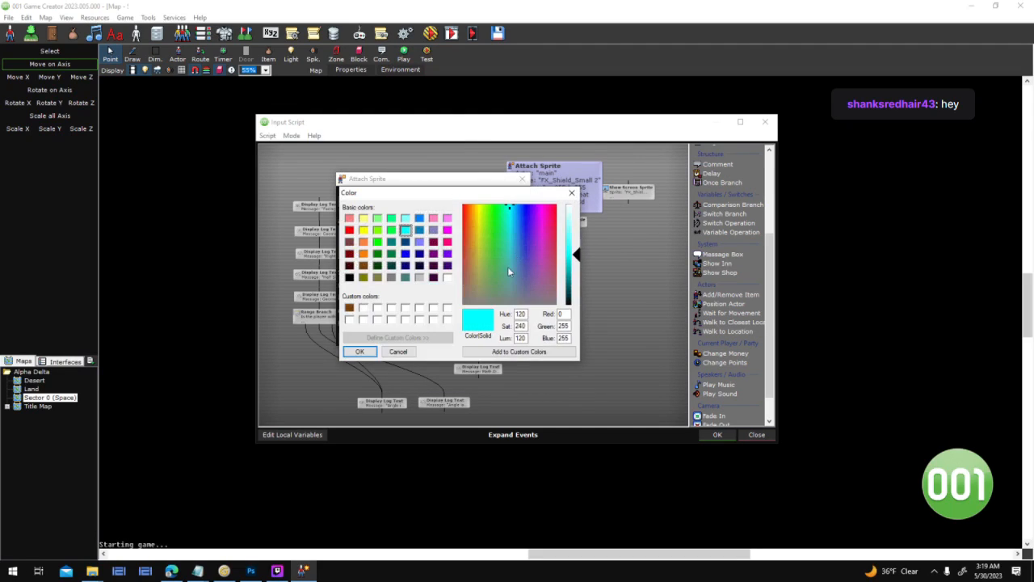
{"action": "left_click", "coordinate": [571, 195]}
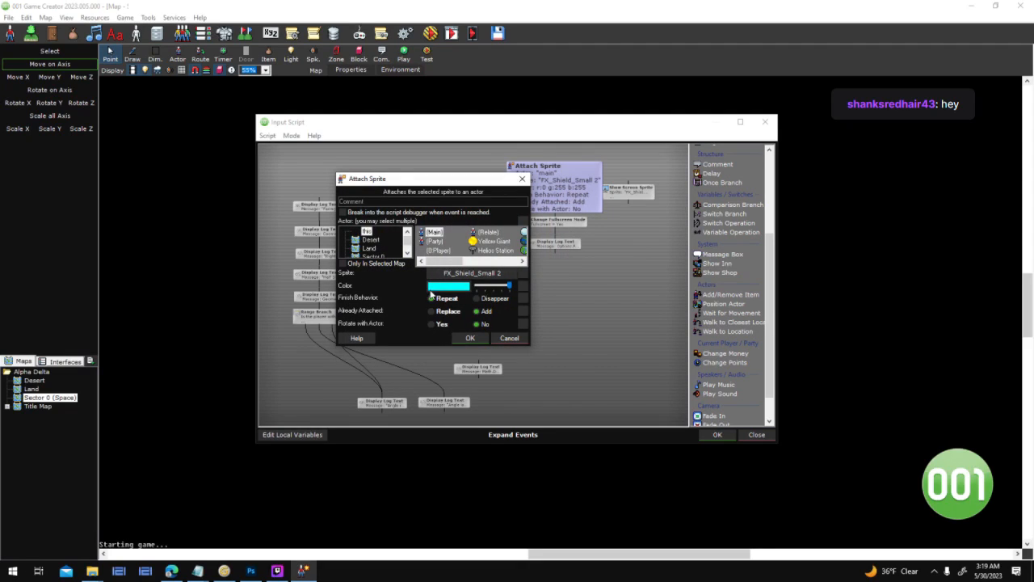
{"action": "left_click", "coordinate": [455, 288]}
{"action": "left_click", "coordinate": [398, 351]}
{"action": "left_click", "coordinate": [507, 337]}
{"action": "left_click", "coordinate": [756, 434]}
{"action": "left_click", "coordinate": [509, 337]}
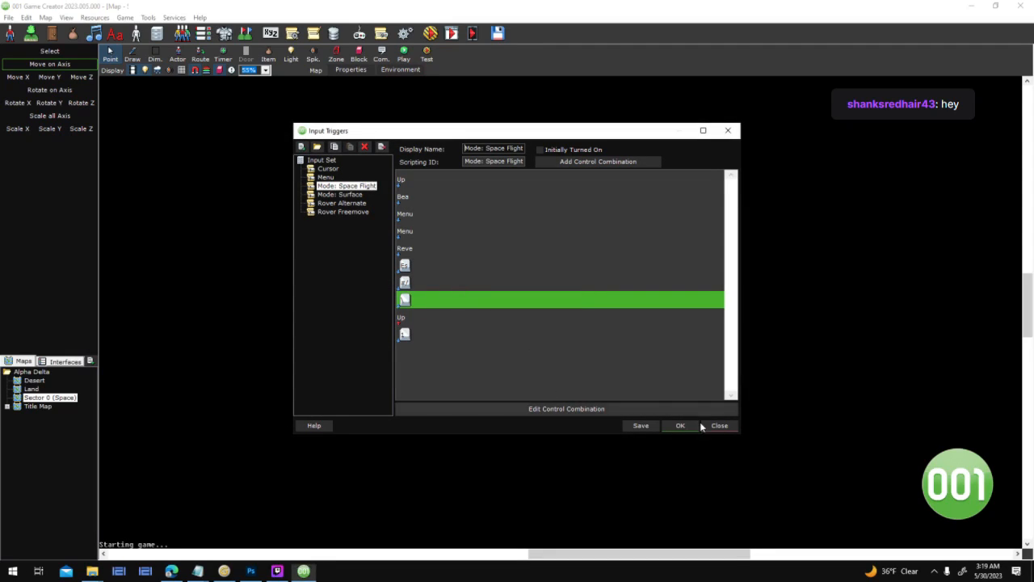
Accept the input triggers, check the Player Ship actor from the party settings, and leave both dialogs without changes.
{"action": "key", "text": "Return"}
{"action": "left_click", "coordinate": [186, 36]}
{"action": "left_click", "coordinate": [685, 412]}
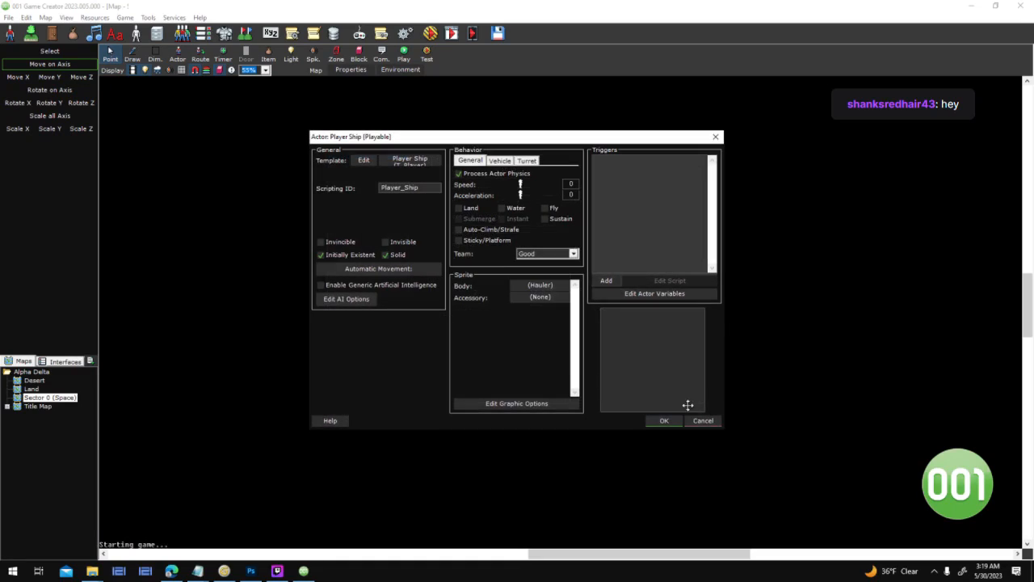
{"action": "left_click", "coordinate": [702, 419]}
{"action": "left_click", "coordinate": [695, 414]}
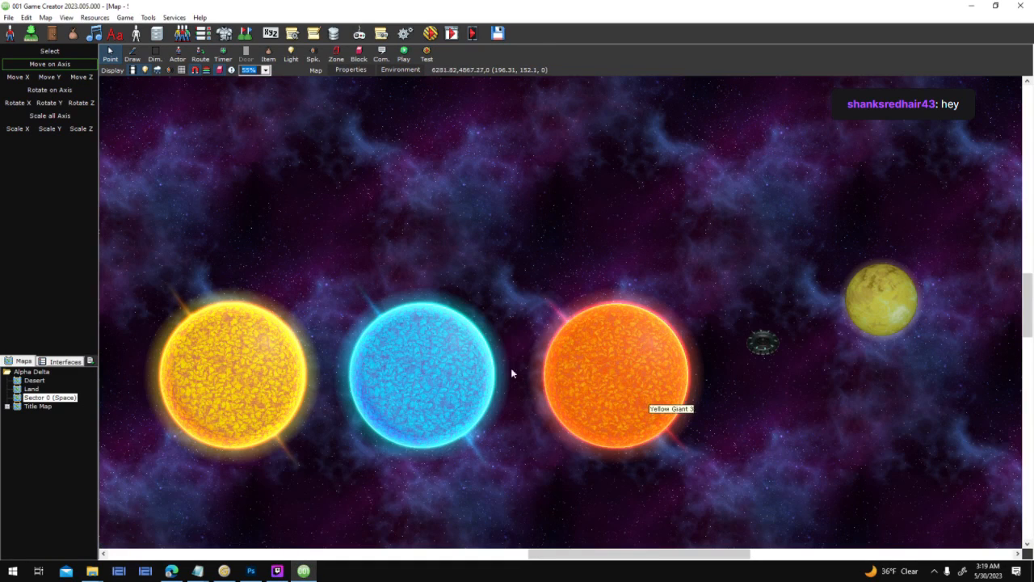
Set the Yellow Giant star's Atmosphere_Large accessory color to blue, keep its body color, and inspect the star on the map.
{"action": "double_click", "coordinate": [282, 328]}
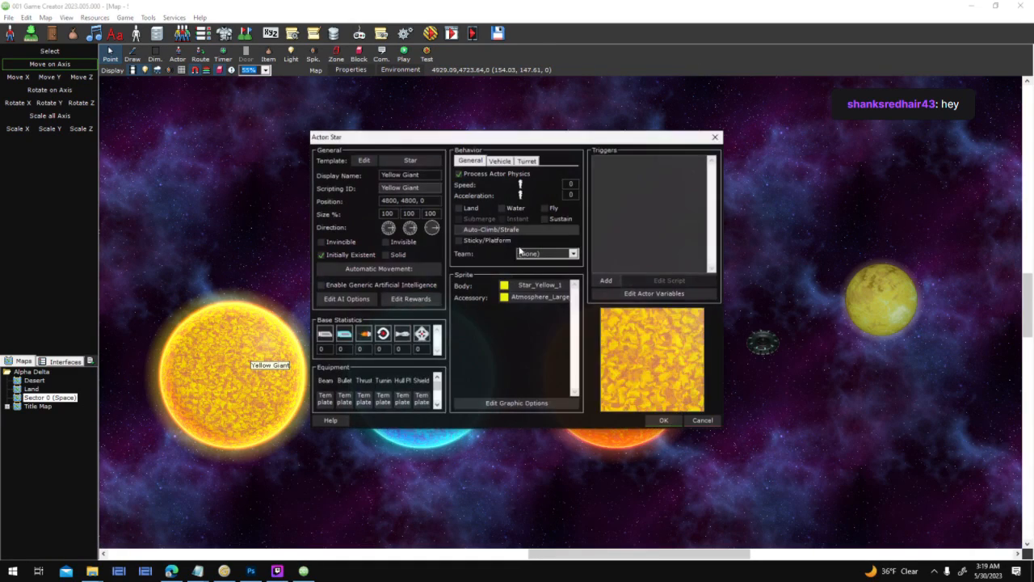
{"action": "left_click", "coordinate": [505, 288]}
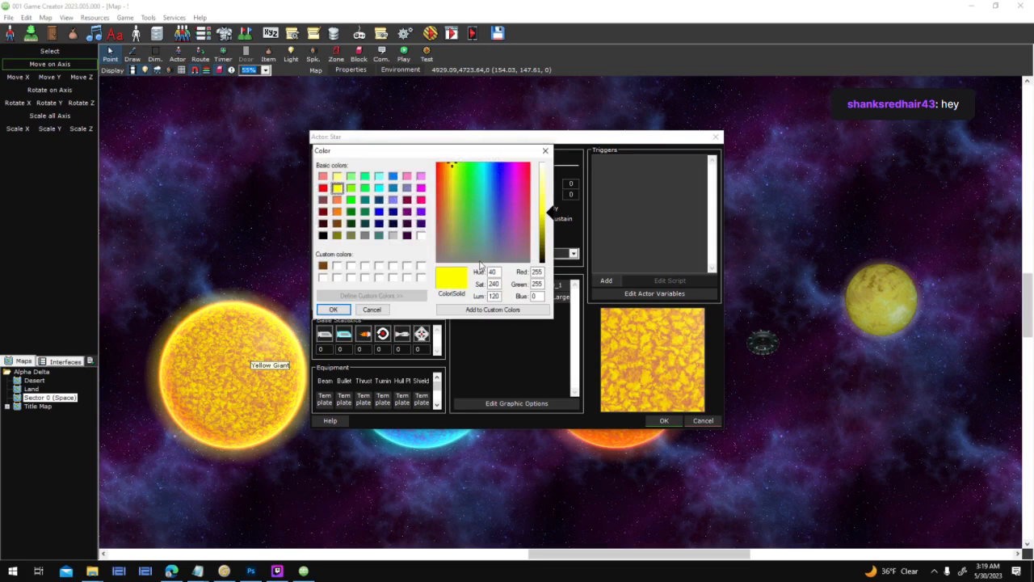
{"action": "left_click", "coordinate": [349, 312]}
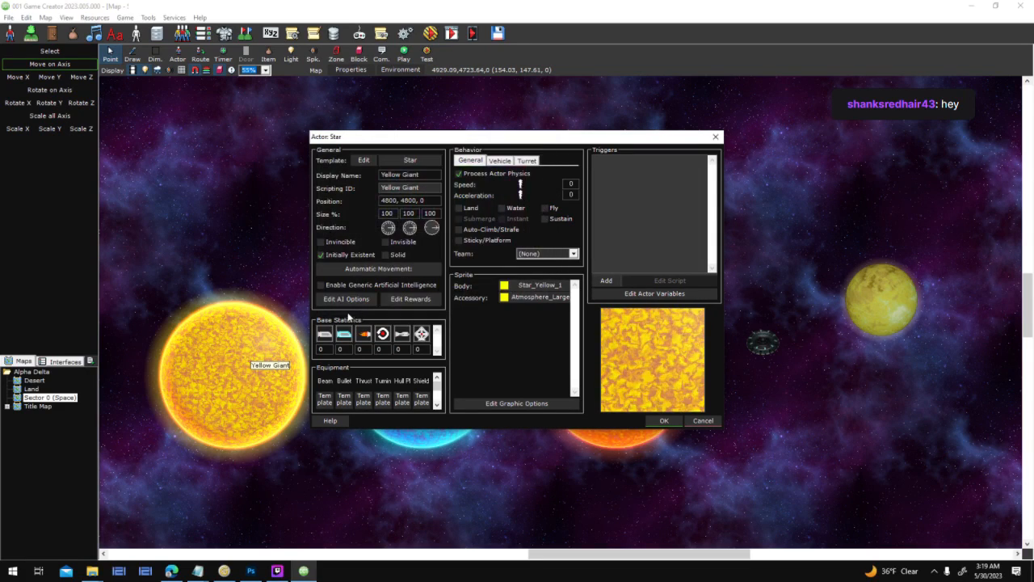
{"action": "left_click", "coordinate": [505, 298]}
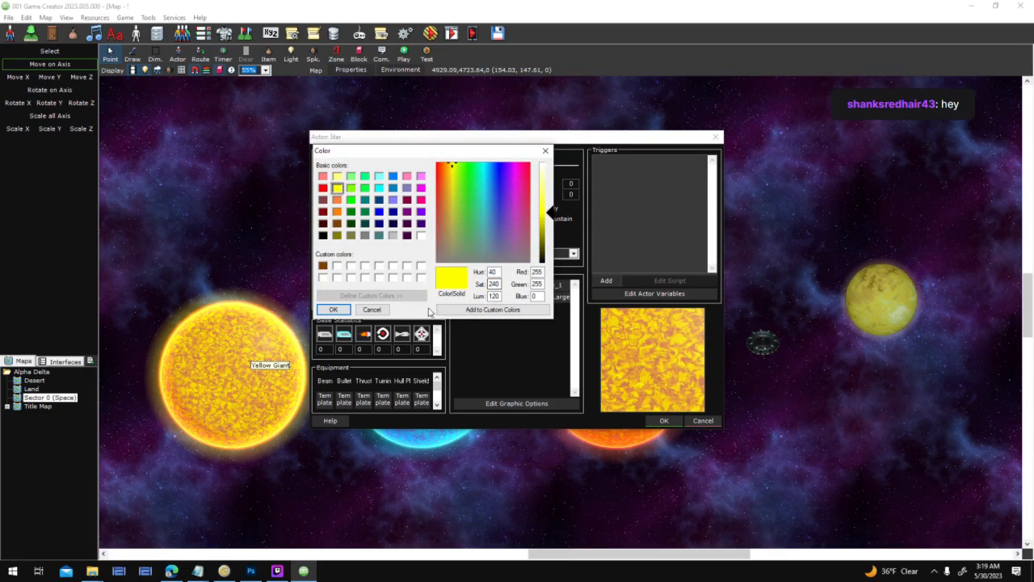
{"action": "left_click", "coordinate": [505, 298]}
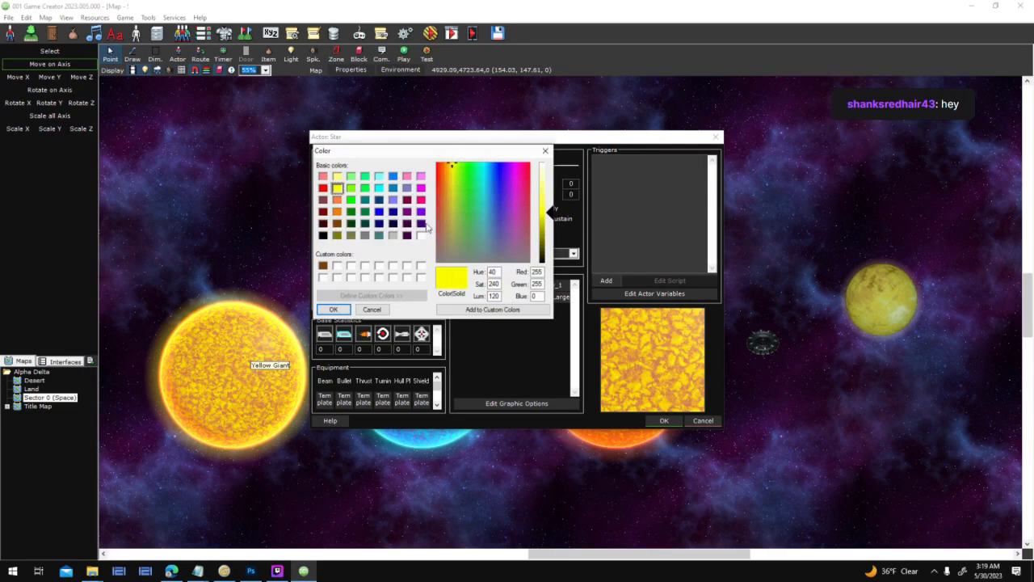
{"action": "left_click", "coordinate": [378, 212]}
{"action": "left_click", "coordinate": [333, 310]}
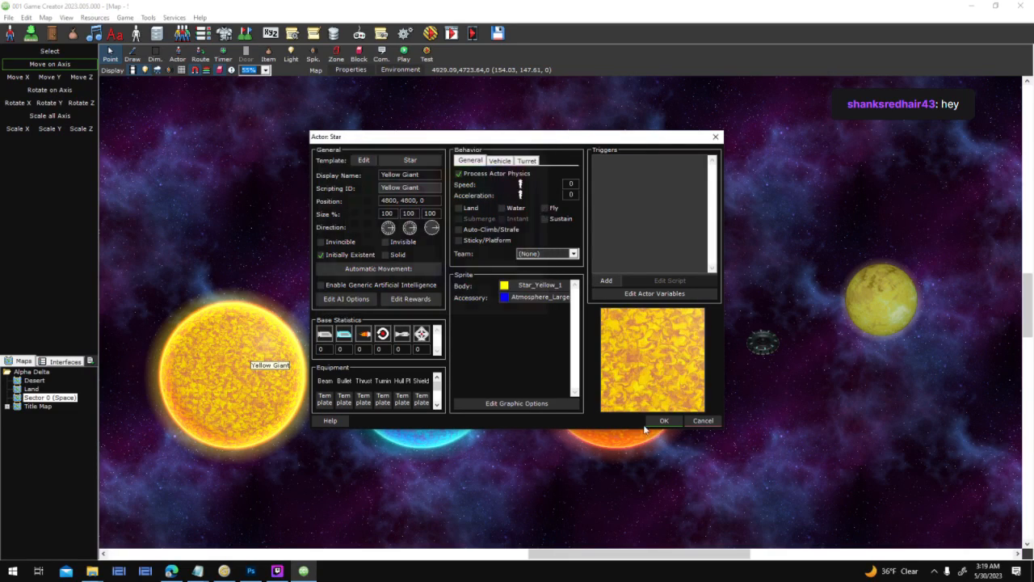
{"action": "left_click", "coordinate": [664, 421]}
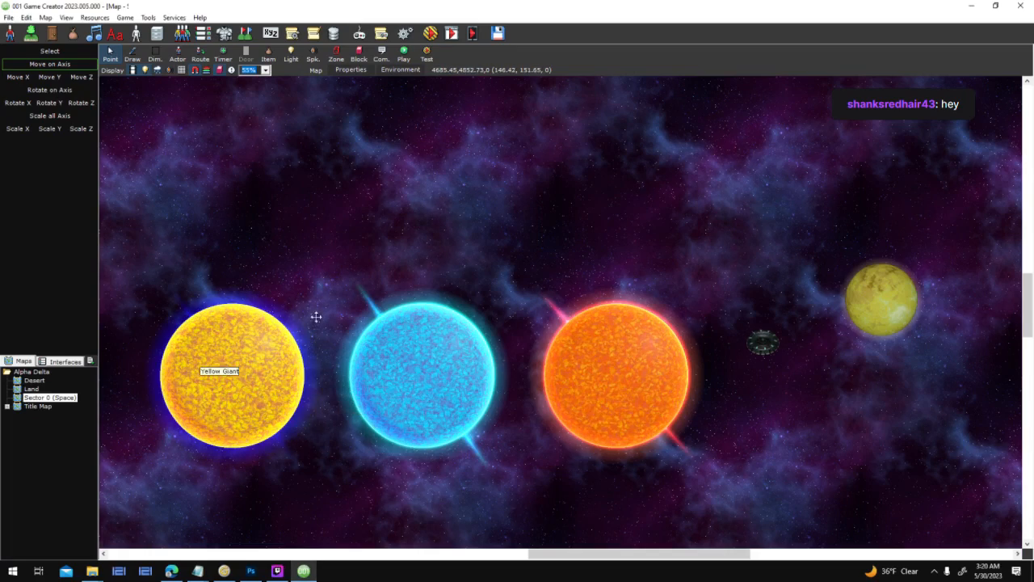
{"action": "scroll", "coordinate": [414, 339], "scroll_direction": "up", "scroll_amount": 4}
{"action": "left_click_drag", "start_coordinate": [621, 329], "coordinate": [431, 131]}
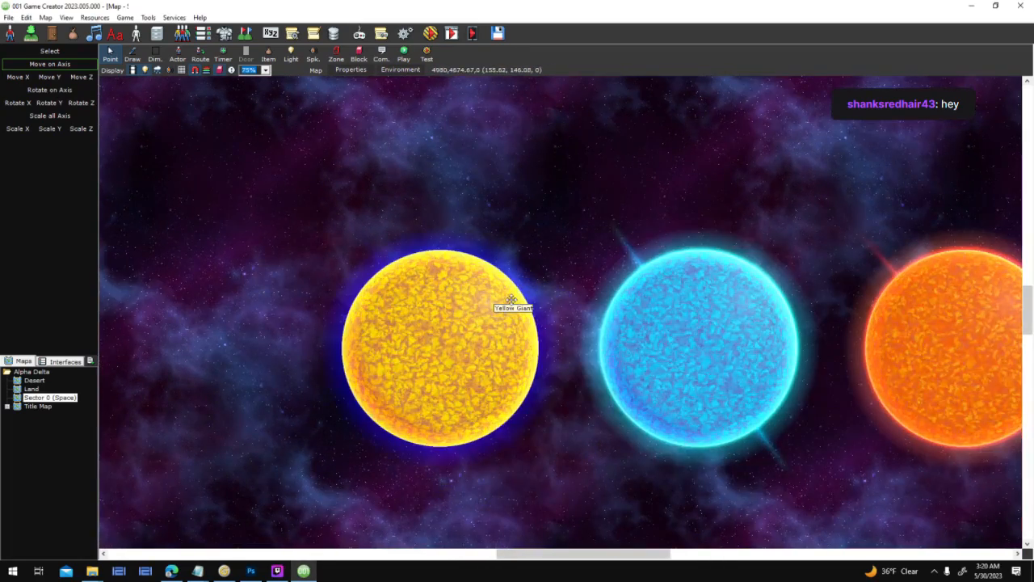
{"action": "scroll", "coordinate": [591, 318], "scroll_direction": "up", "scroll_amount": 1}
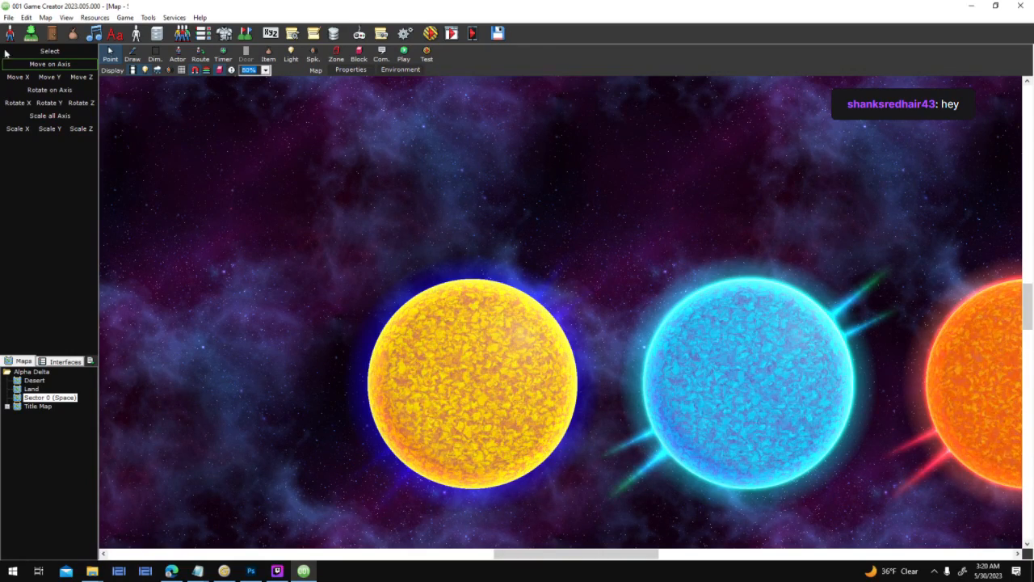
Enable Color Unaffected for the Flare Halo, Flare 1 and Flare 2 layers of the Atmosphere_Large sprite and accept the changes.
{"action": "key", "text": "F3"}
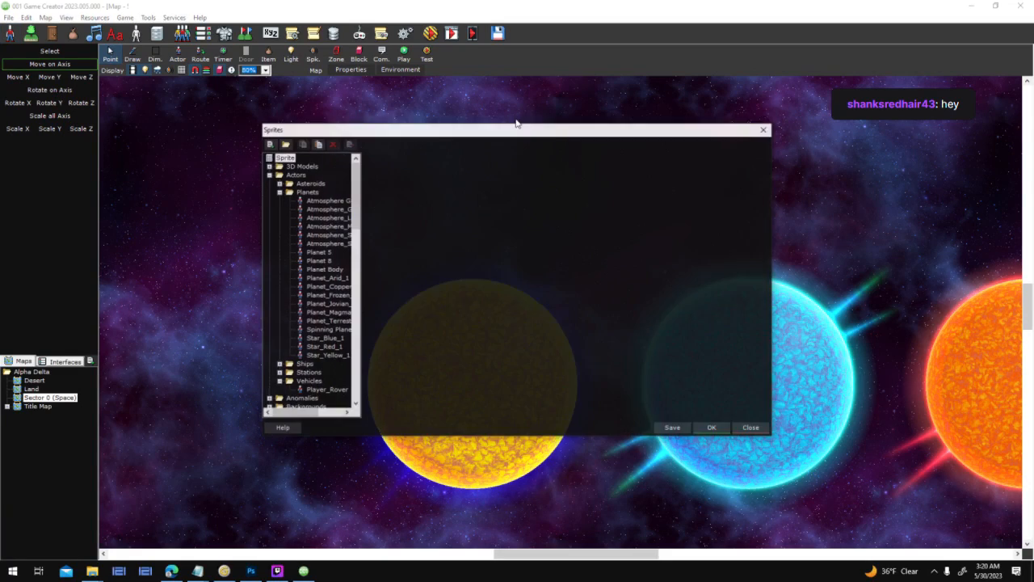
{"action": "left_click", "coordinate": [340, 217]}
{"action": "left_click", "coordinate": [658, 203]}
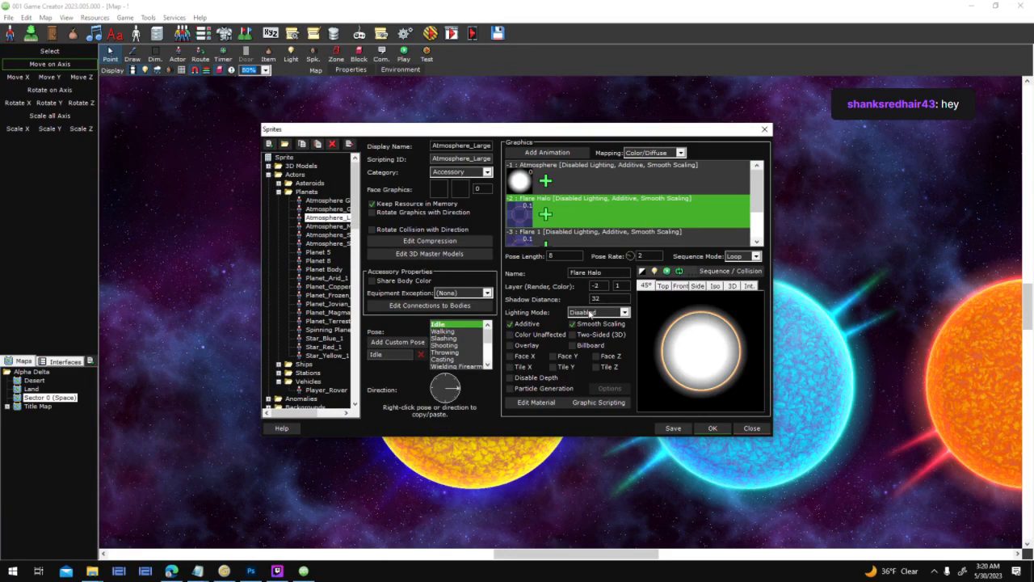
{"action": "left_click", "coordinate": [537, 333]}
{"action": "left_click", "coordinate": [575, 240]}
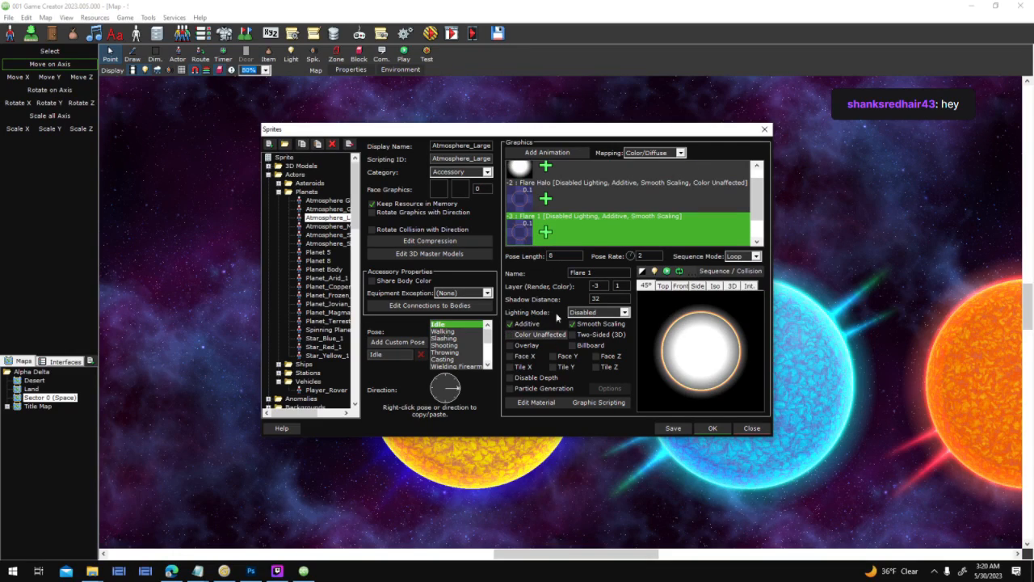
{"action": "left_click", "coordinate": [538, 334]}
{"action": "left_click", "coordinate": [590, 221]}
{"action": "left_click", "coordinate": [533, 335]}
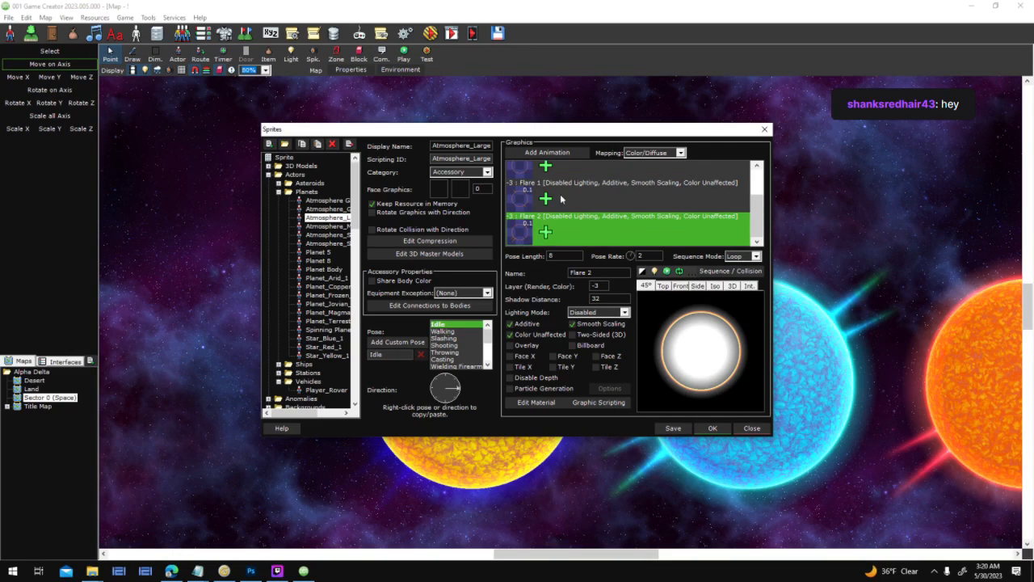
{"action": "left_click", "coordinate": [713, 432]}
{"action": "key", "text": "F5"}
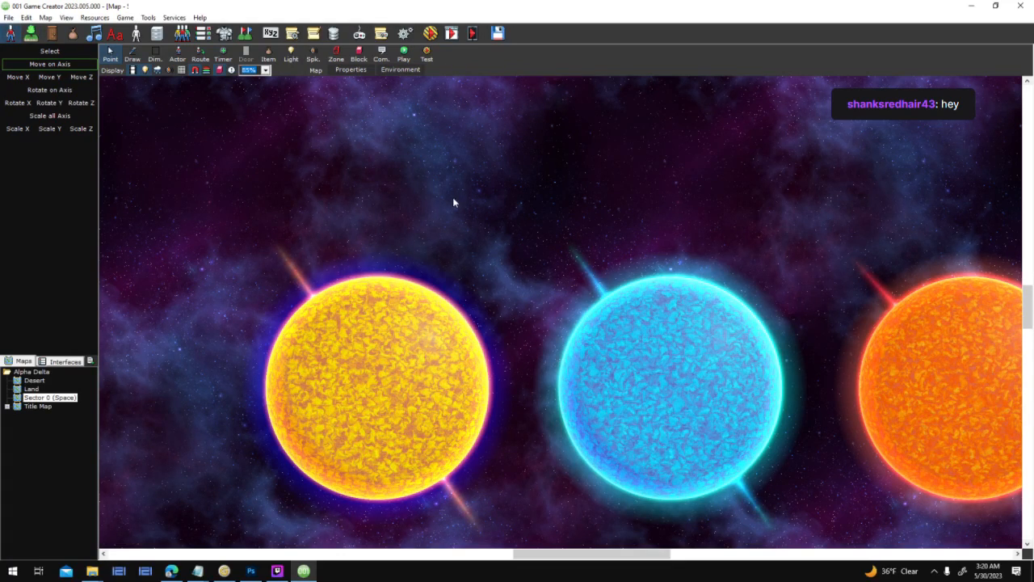
{"action": "left_click", "coordinate": [712, 427]}
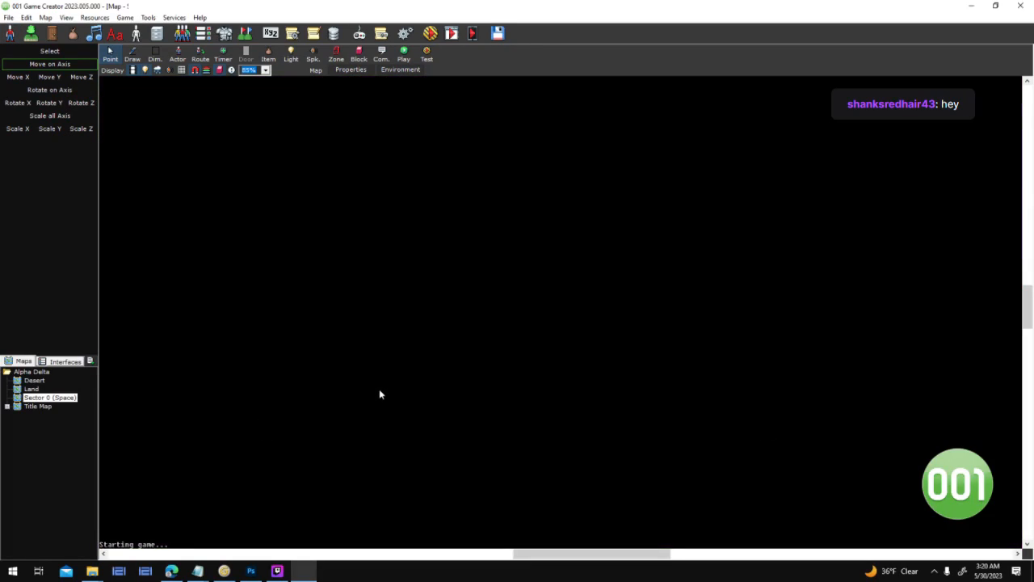
Set the Yellow Giant star's Atmosphere_Large accessory color back to yellow (255, 255, 0).
{"action": "double_click", "coordinate": [384, 370]}
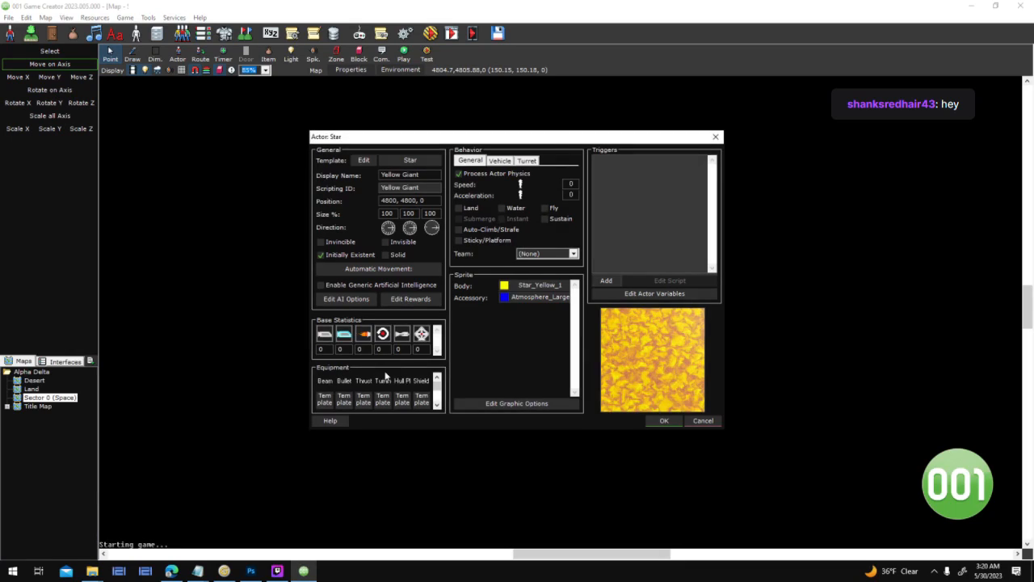
{"action": "left_click", "coordinate": [505, 298]}
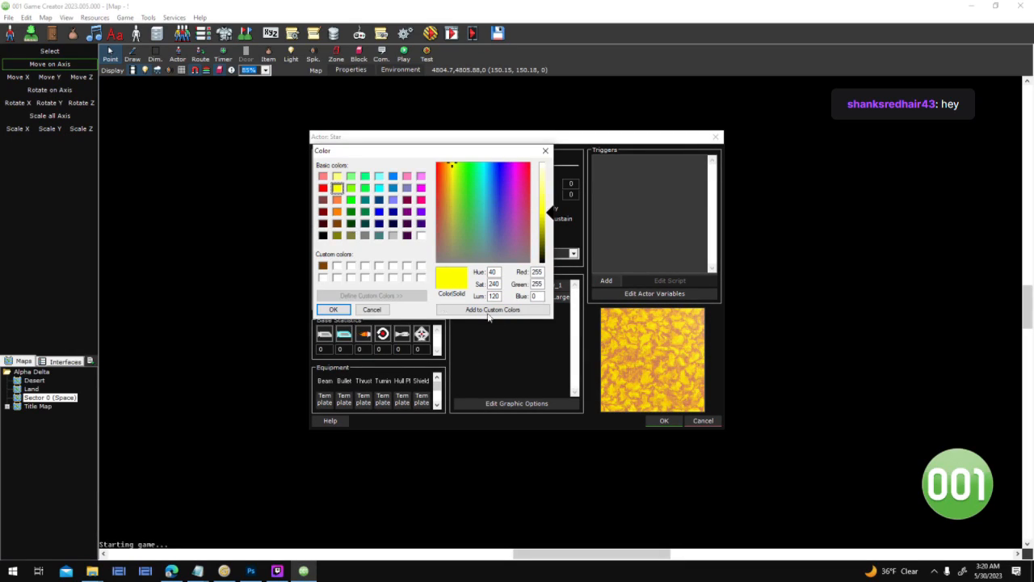
{"action": "left_click", "coordinate": [331, 310]}
{"action": "left_click", "coordinate": [665, 420]}
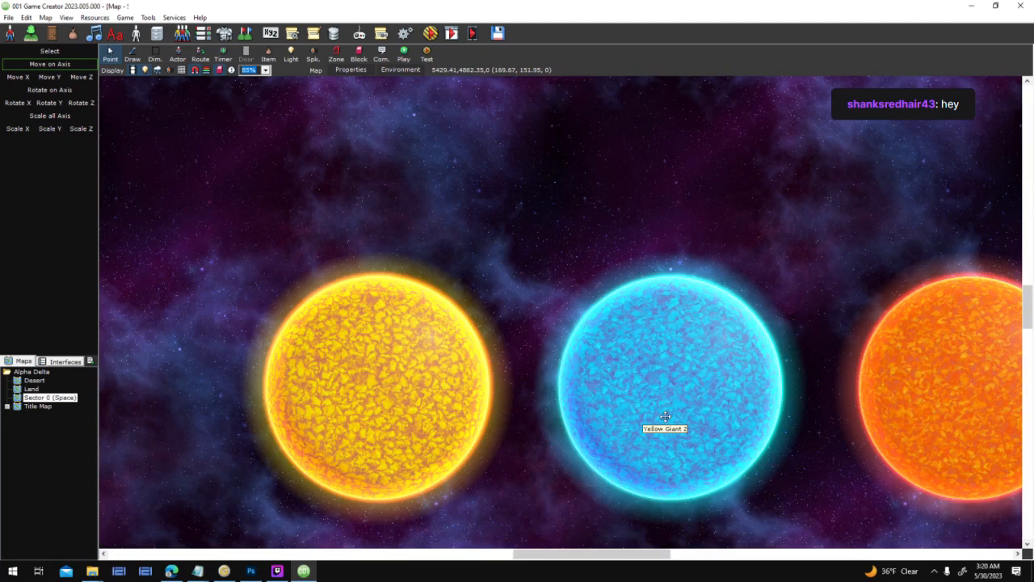
Set the Attach Sprite event's color to red (255, 0, 0) in the Mode: Space Flight test key's script and accept the input triggers.
{"action": "left_click_drag", "start_coordinate": [604, 225], "coordinate": [408, 229]}
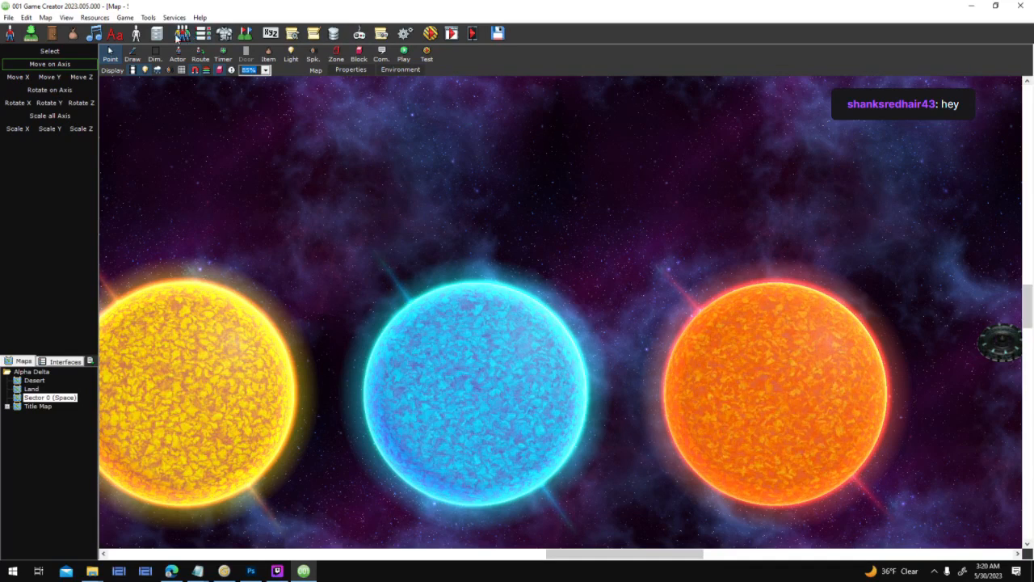
{"action": "left_click", "coordinate": [136, 33]}
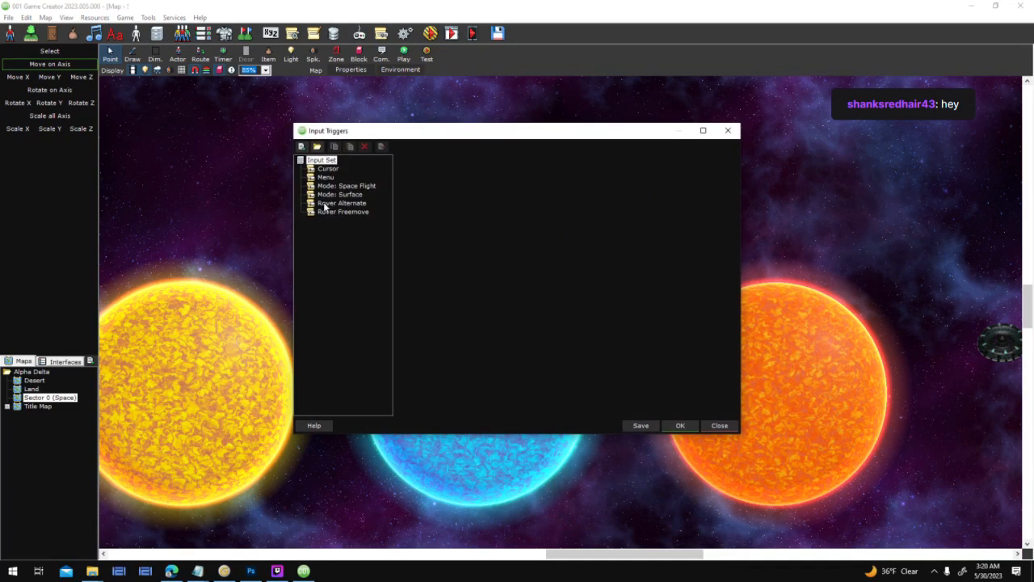
{"action": "left_click", "coordinate": [356, 186]}
{"action": "double_click", "coordinate": [439, 301]}
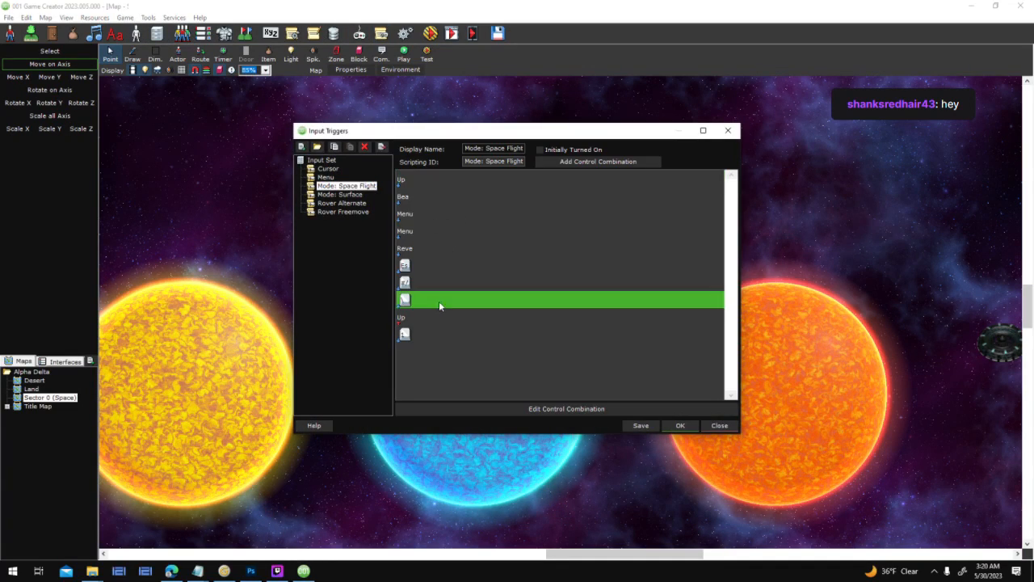
{"action": "left_click", "coordinate": [517, 322]}
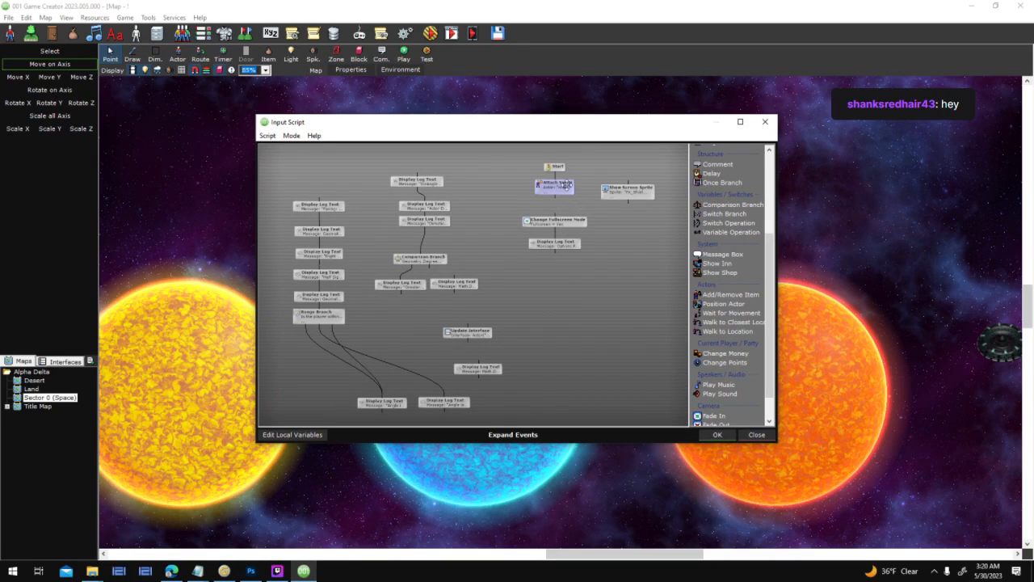
{"action": "mouse_move", "coordinate": [570, 190]}
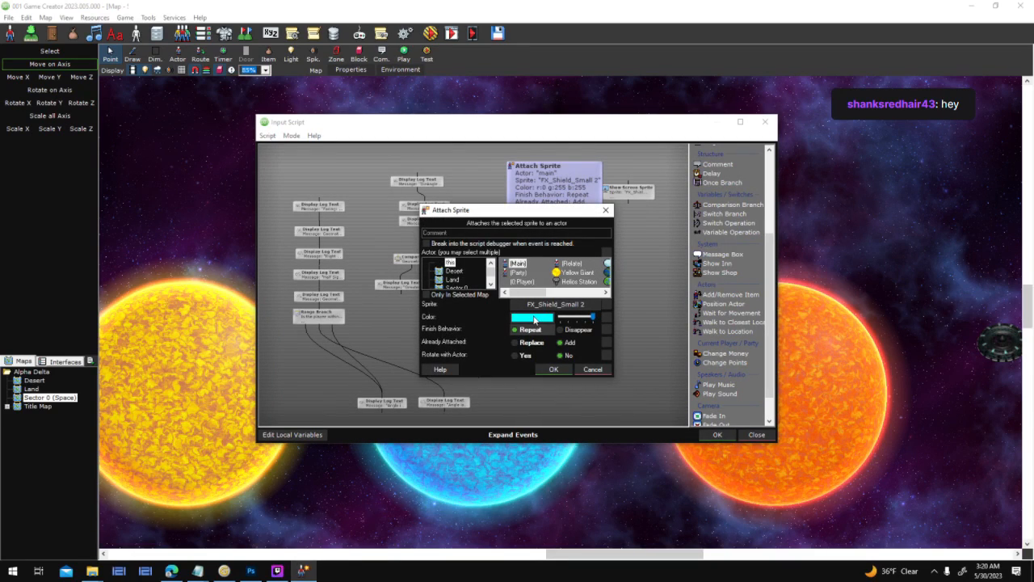
{"action": "left_click", "coordinate": [532, 318]}
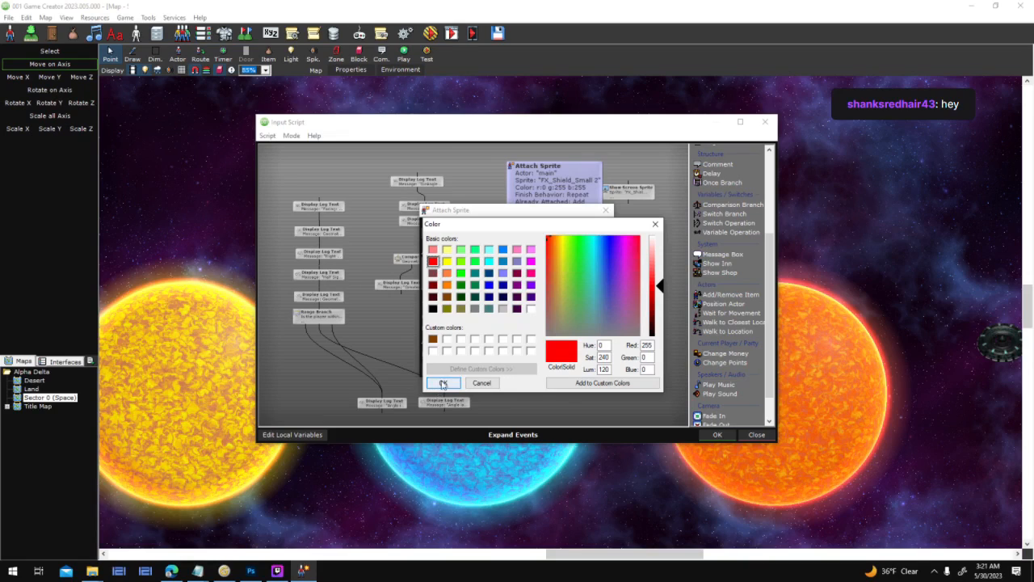
{"action": "left_click", "coordinate": [443, 383]}
{"action": "left_click", "coordinate": [542, 373]}
{"action": "left_click", "coordinate": [715, 433]}
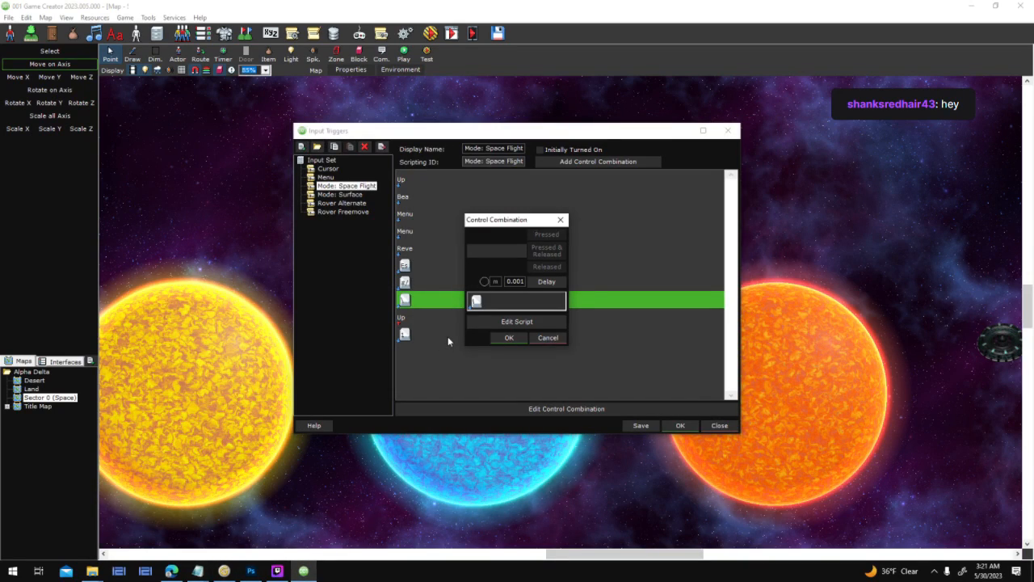
{"action": "left_click", "coordinate": [508, 337]}
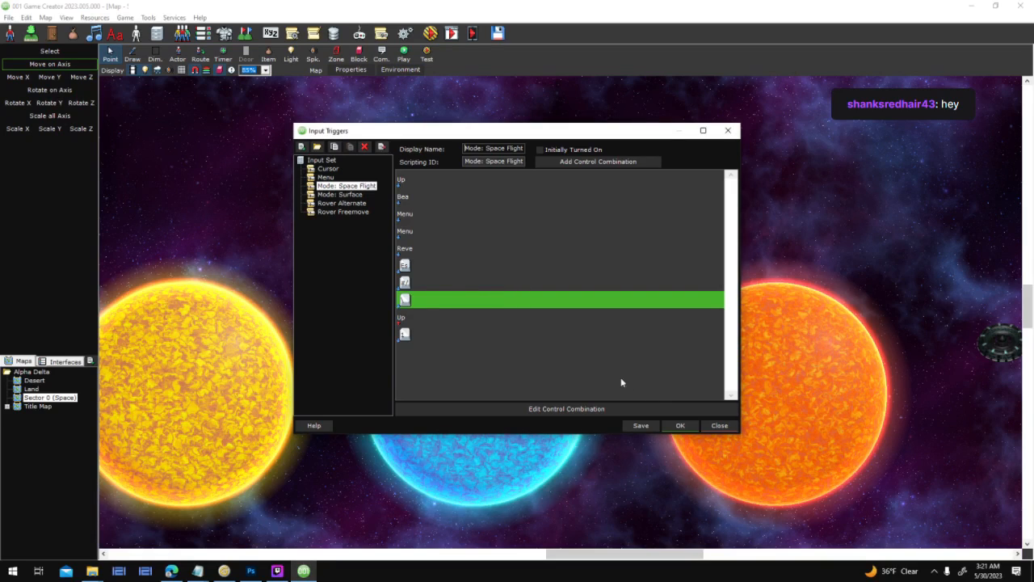
{"action": "left_click", "coordinate": [688, 430]}
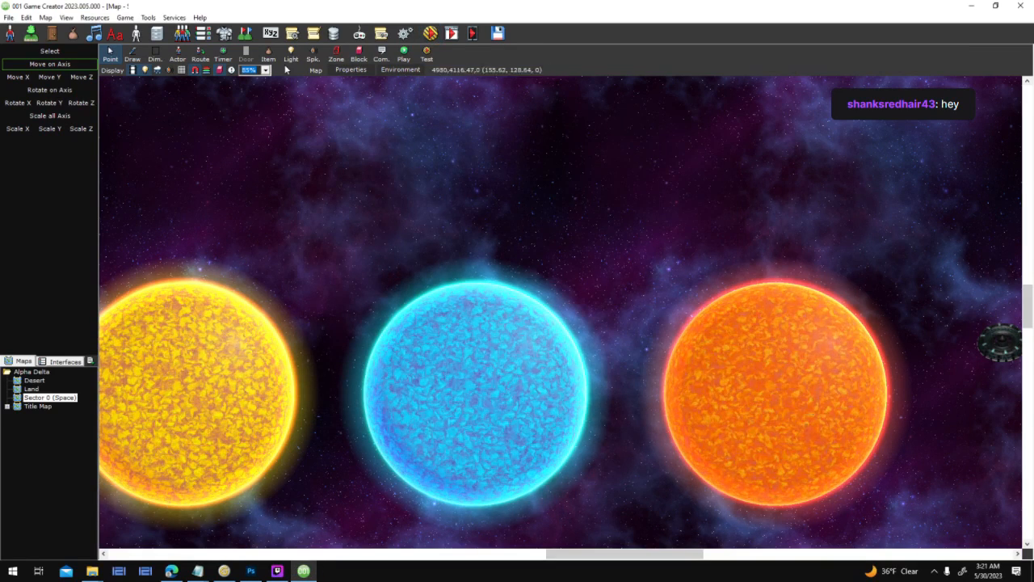
Check the Player Ship actor from the party settings again and close the dialogs without changes.
{"action": "left_click", "coordinate": [178, 37]}
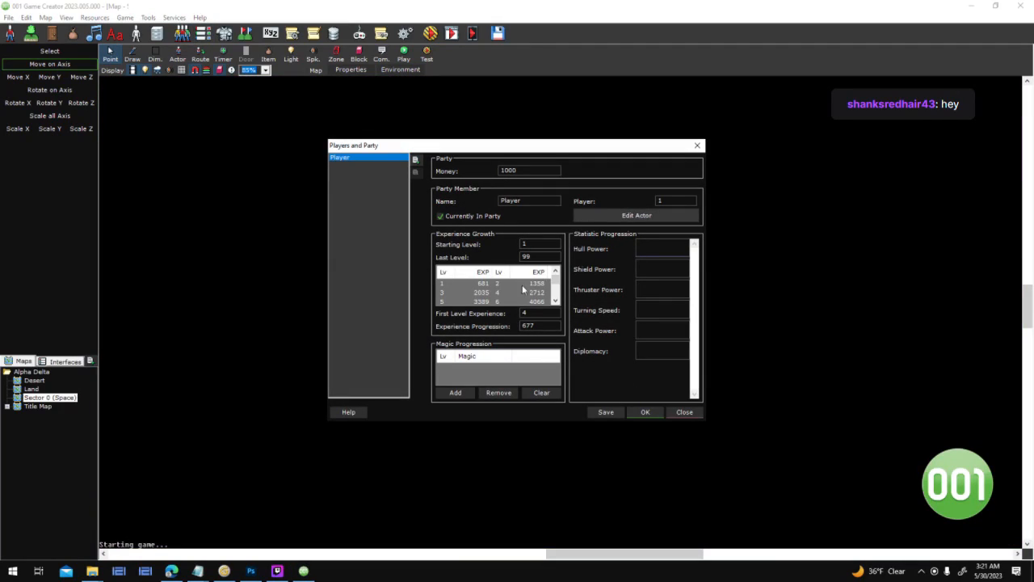
{"action": "left_click", "coordinate": [699, 417]}
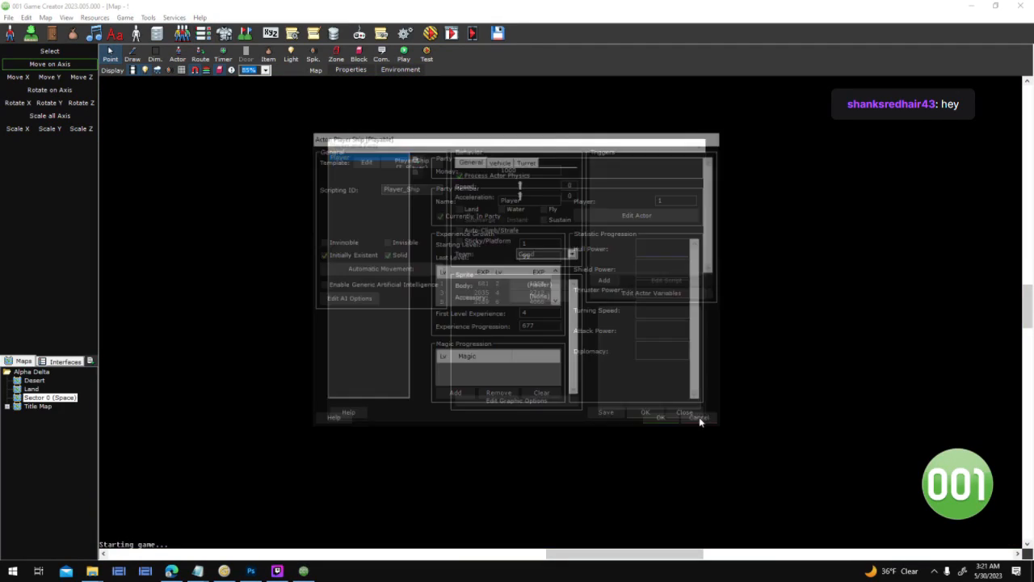
{"action": "left_click", "coordinate": [684, 413]}
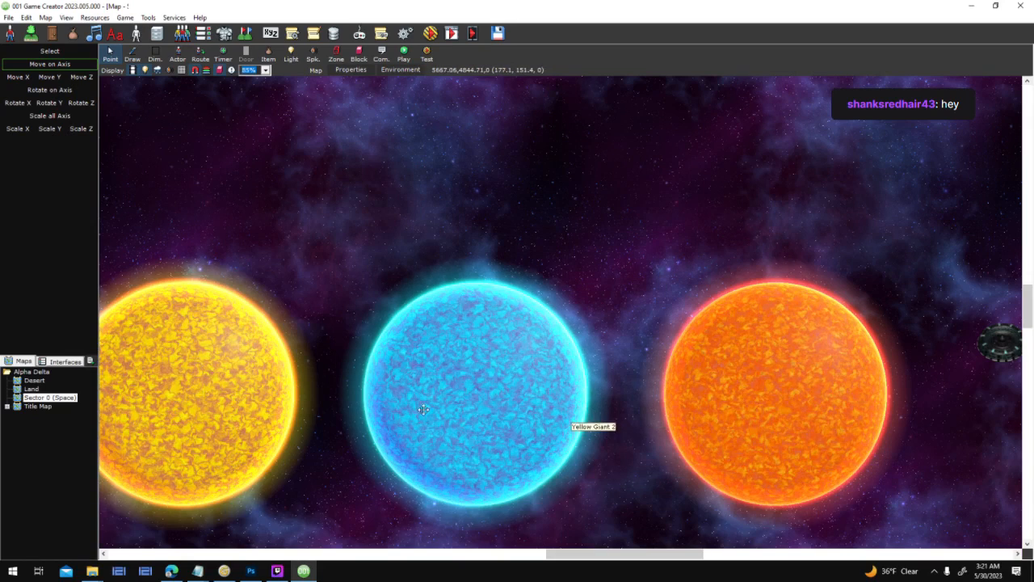
Check the blue Yellow Giant 2 star's accessory sprite, leave the actor without changes, and switch to Genetica 4 Studio.
{"action": "double_click", "coordinate": [498, 357]}
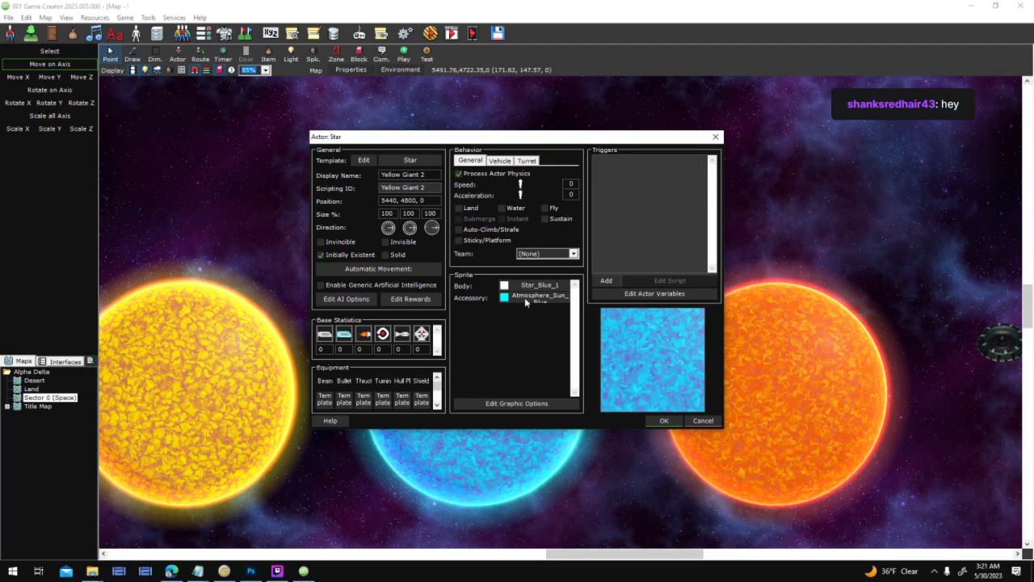
{"action": "left_click", "coordinate": [689, 421]}
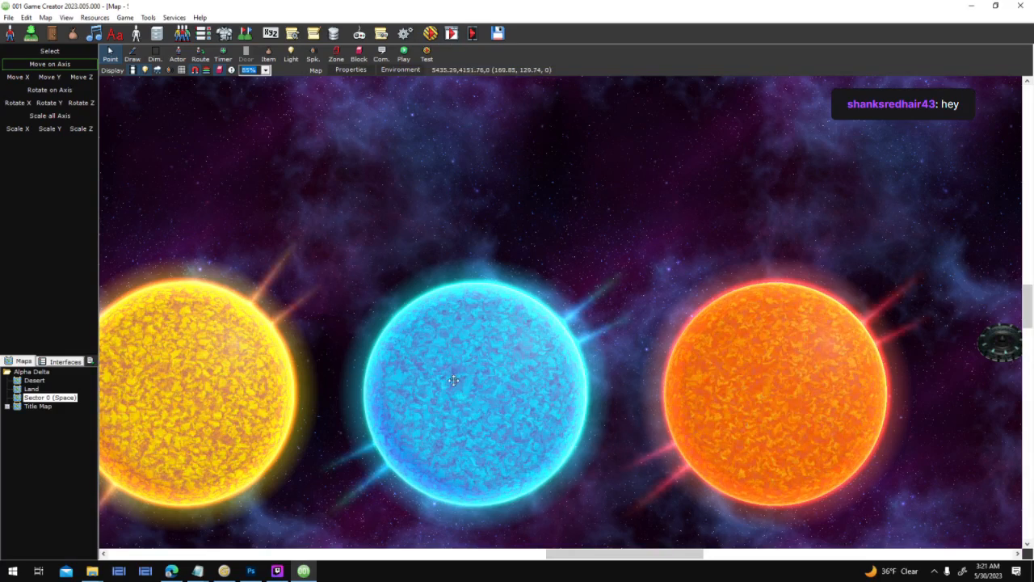
{"action": "left_click", "coordinate": [225, 571]}
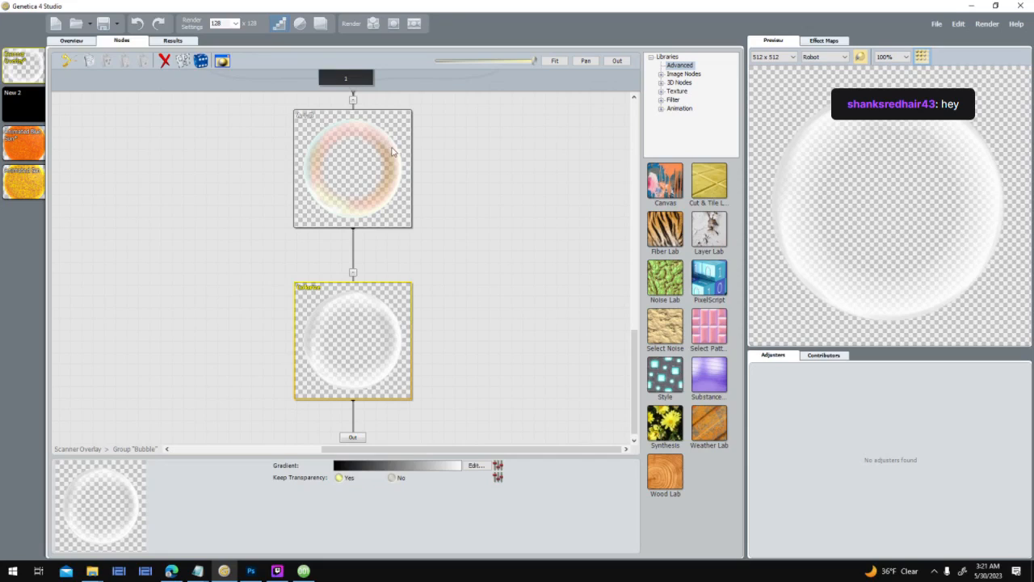
Preview the Bubble group's coloured bubble node in a floating view, close it, and reselect the node below.
{"action": "right_click", "coordinate": [366, 177]}
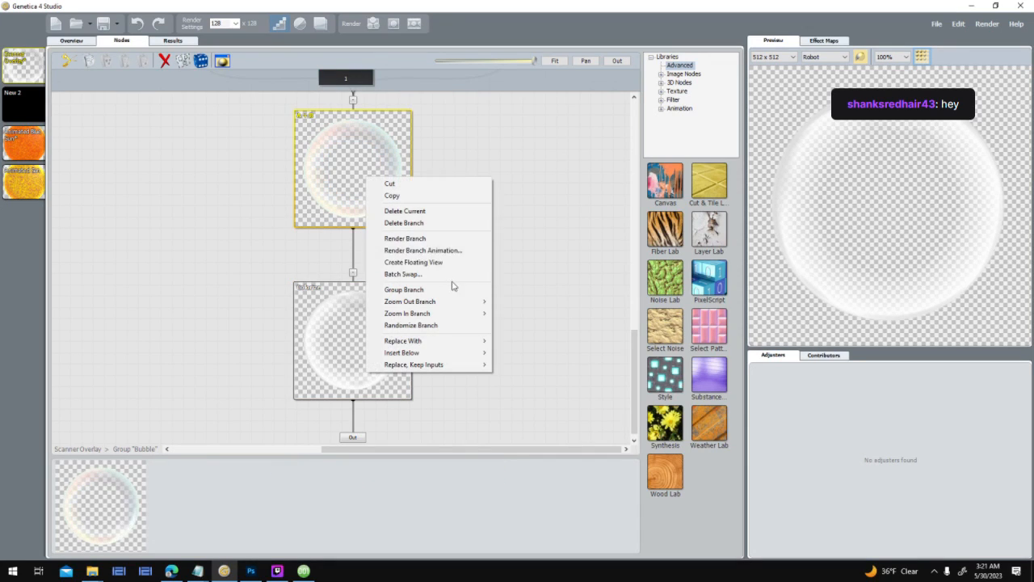
{"action": "left_click", "coordinate": [429, 262]}
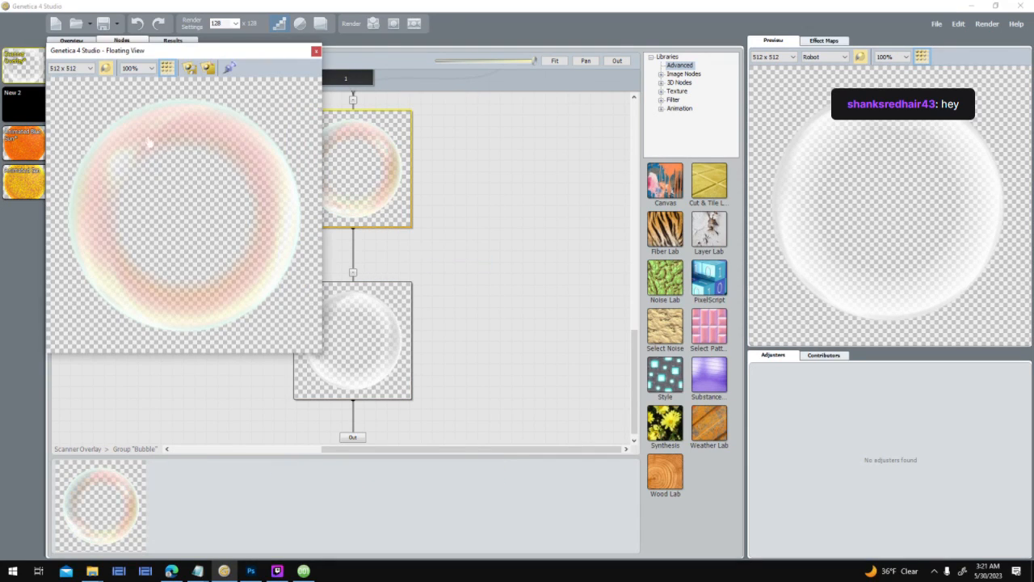
{"action": "left_click", "coordinate": [315, 50]}
{"action": "left_click", "coordinate": [320, 321]}
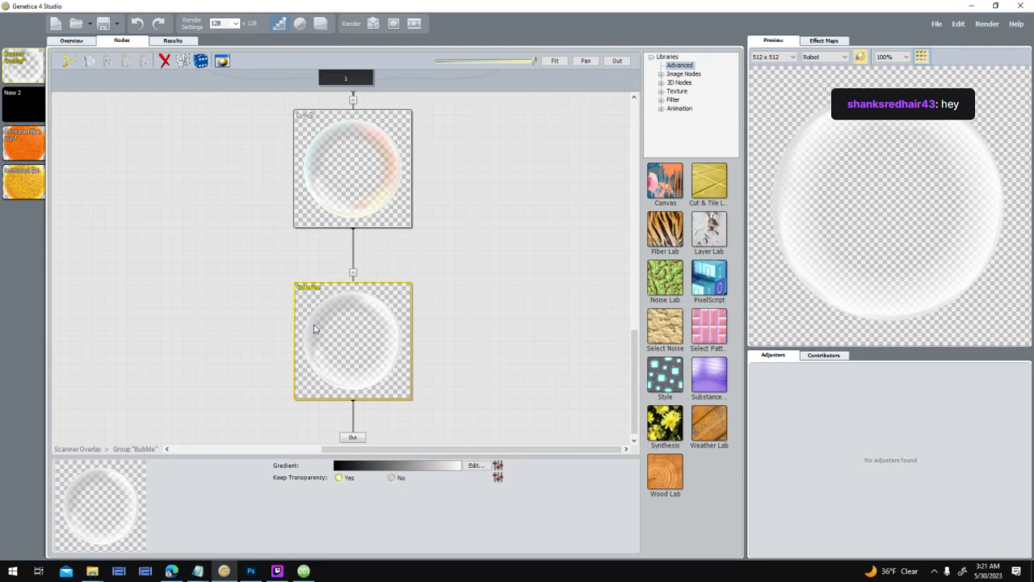
Switch to 001 Game Creator and launch a test run of the Alpha Delta game.
{"action": "left_click", "coordinate": [303, 571]}
{"action": "key", "text": "F5"}
{"action": "left_click", "coordinate": [501, 326]}
{"action": "key", "text": "Return"}
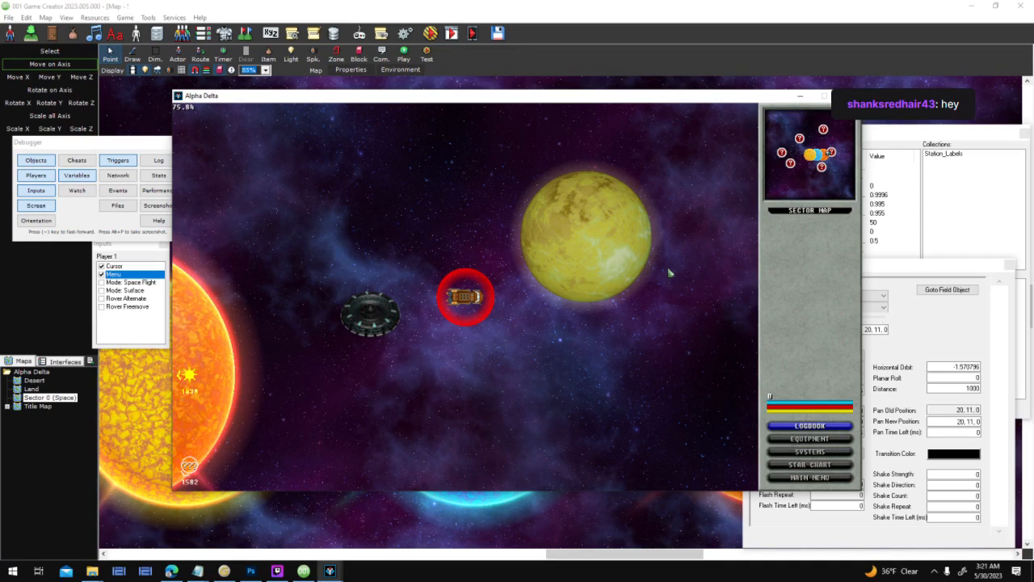
Fly and turn the player ship through space to examine the red shield bubble, and end the test run.
{"action": "key", "text": "w"}
{"action": "key", "text": "d"}
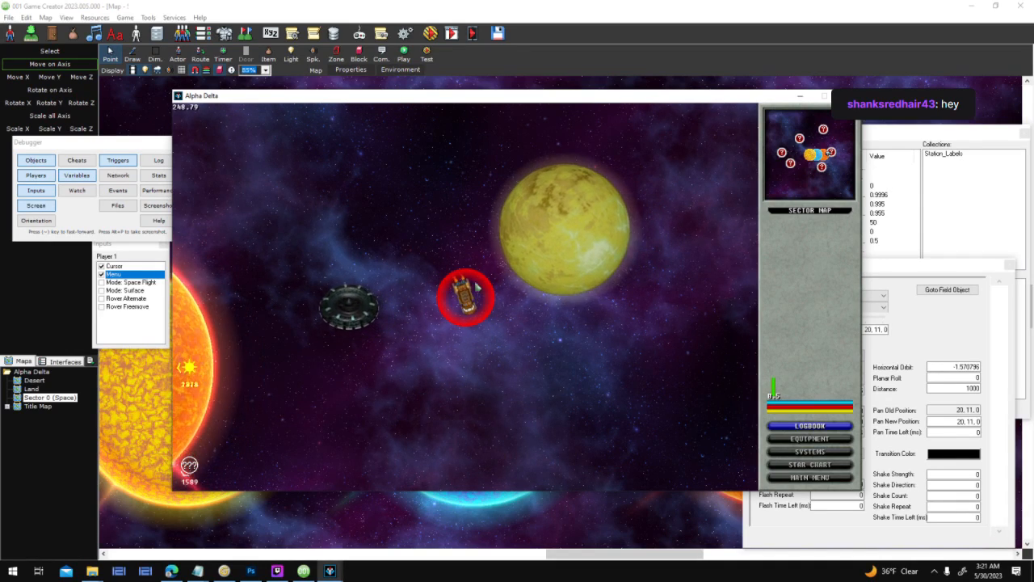
{"action": "key", "text": "w"}
{"action": "key", "text": "d"}
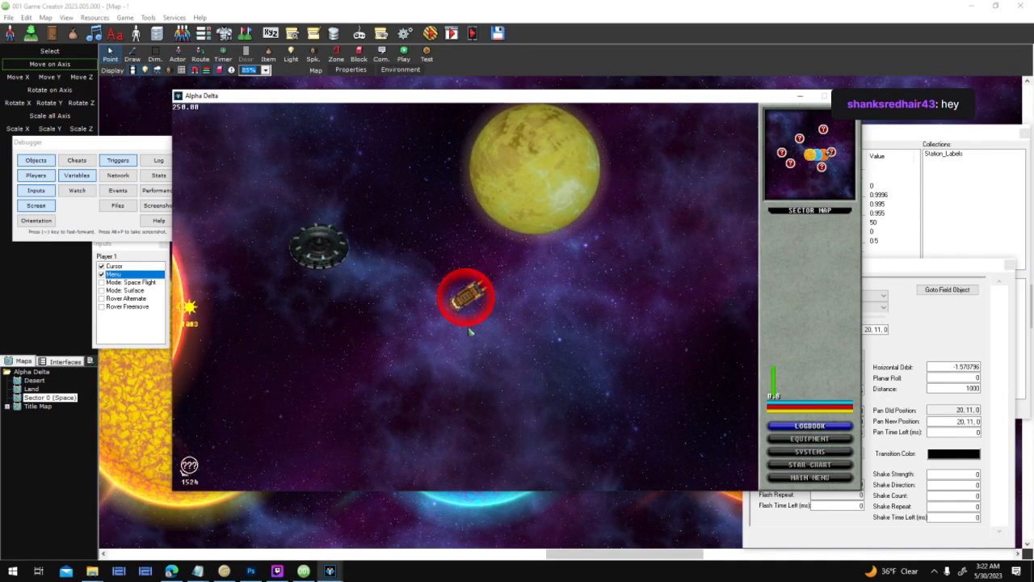
{"action": "key", "text": "a"}
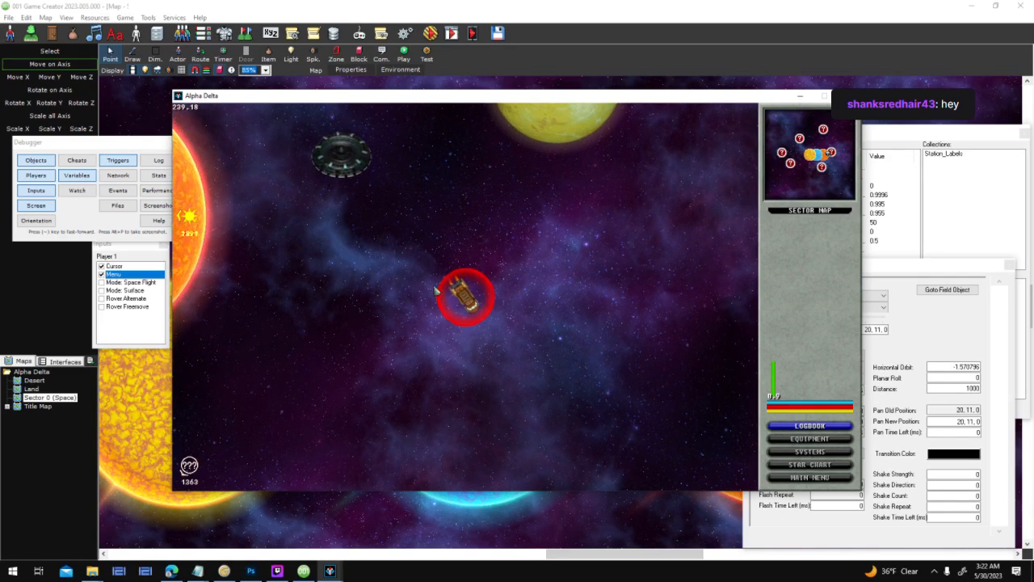
{"action": "key", "text": "a"}
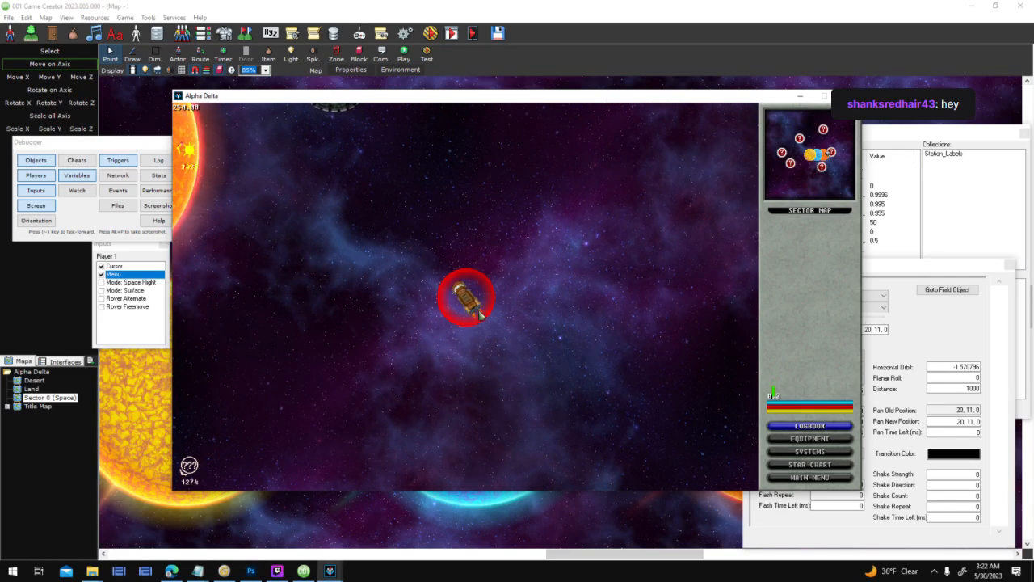
{"action": "key", "text": "d"}
{"action": "key", "text": "d"}
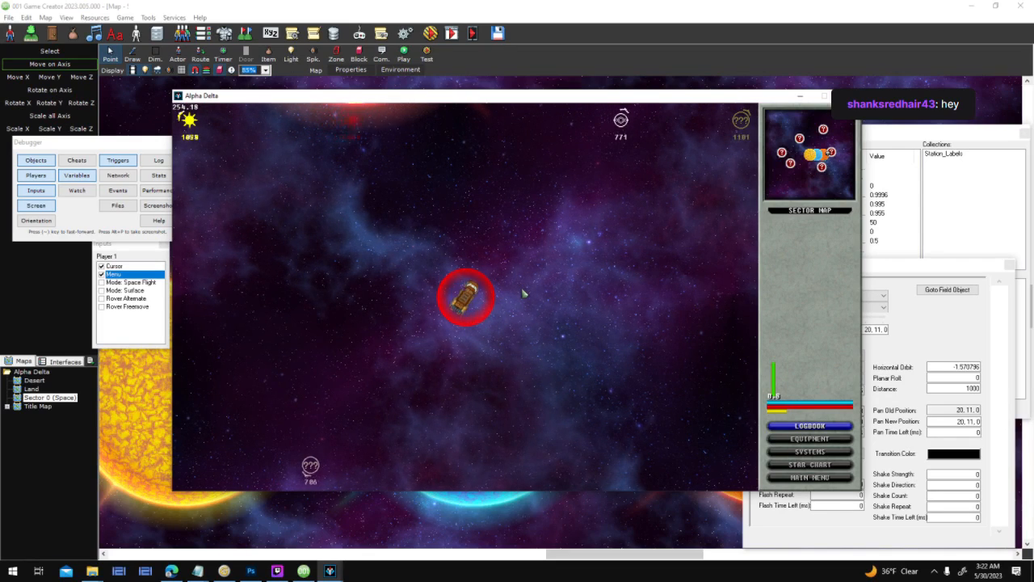
{"action": "key", "text": "d"}
{"action": "key", "text": "Escape"}
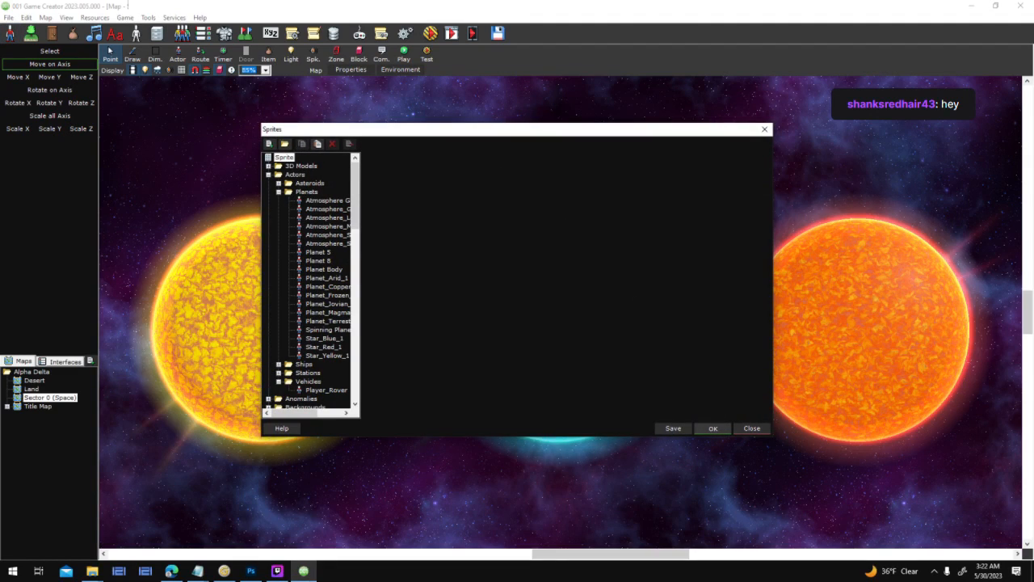
Close the sprite library, bring up Genetica 4 Studio briefly, and minimize it to return to the star map.
{"action": "left_click", "coordinate": [713, 428]}
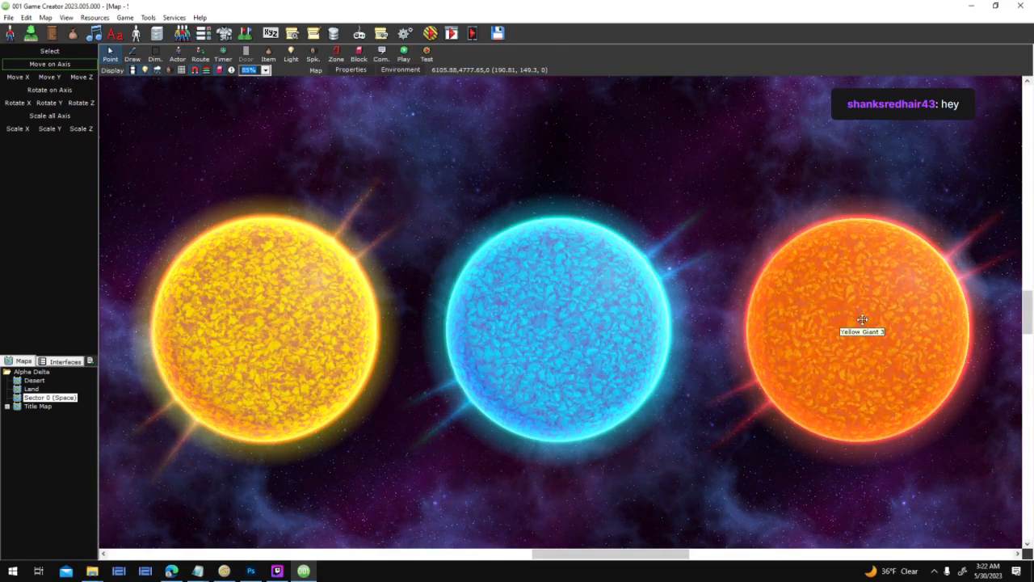
{"action": "left_click_drag", "start_coordinate": [712, 185], "coordinate": [707, 172]}
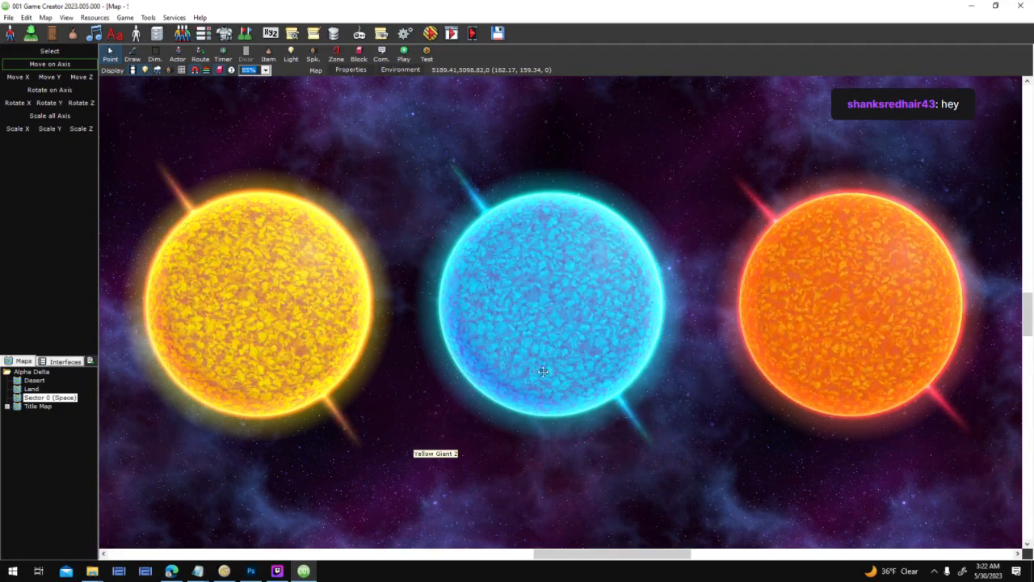
{"action": "left_click", "coordinate": [224, 571]}
{"action": "left_click", "coordinate": [974, 5]}
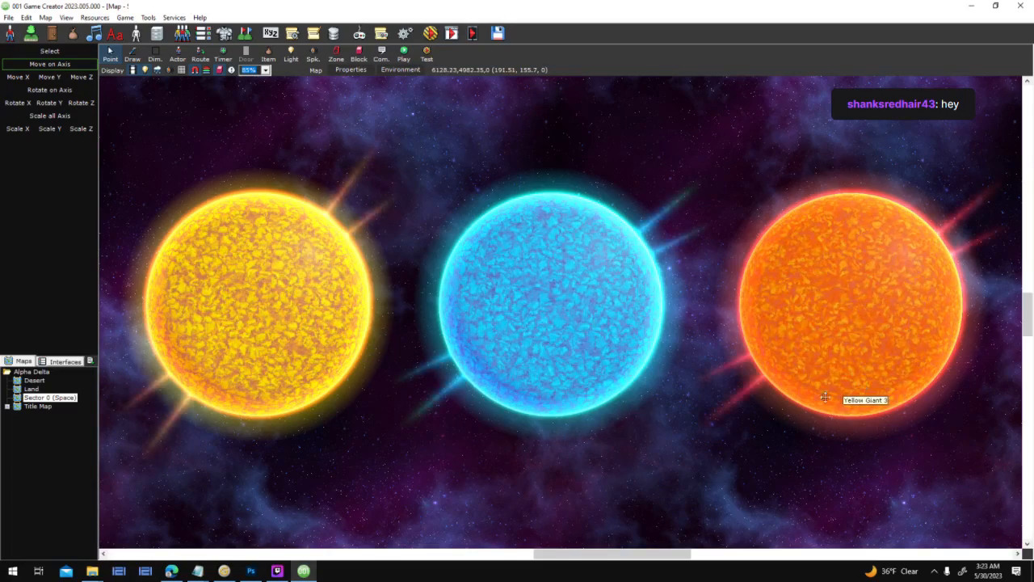
Switch to To Do.txt in Notepad, review the outstanding tasks including the Rover Surface camera interface, and minimize it.
{"action": "mouse_move", "coordinate": [199, 569]}
{"action": "left_click", "coordinate": [79, 525]}
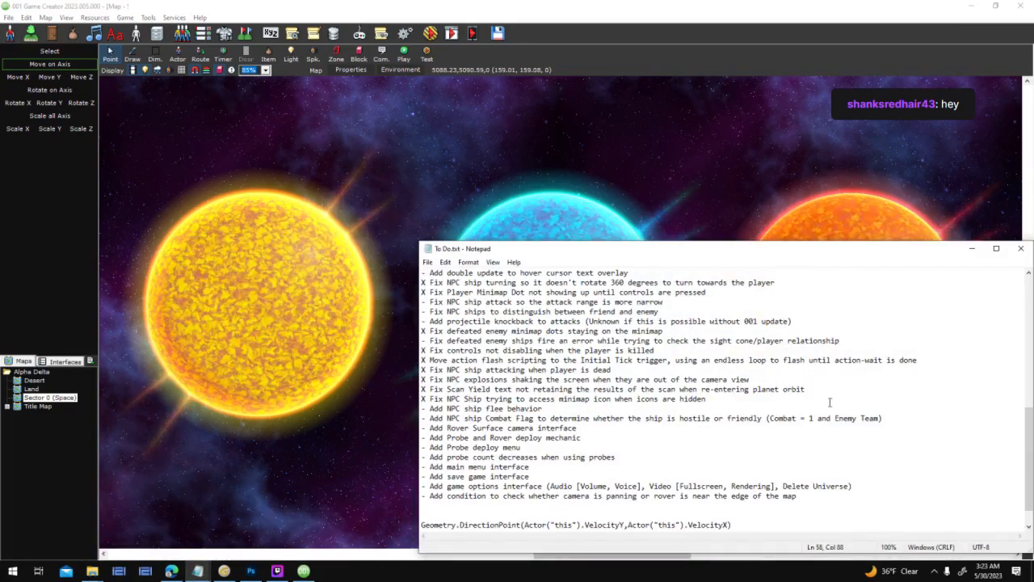
{"action": "scroll", "coordinate": [739, 399], "scroll_direction": "down", "scroll_amount": 1}
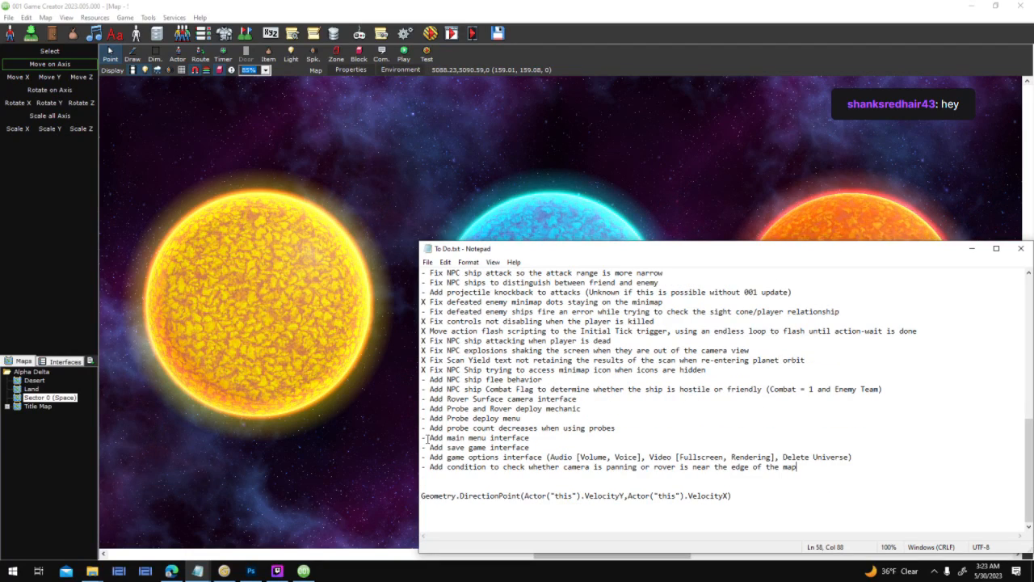
{"action": "scroll", "coordinate": [998, 455], "scroll_direction": "up", "scroll_amount": 2}
{"action": "scroll", "coordinate": [995, 461], "scroll_direction": "down", "scroll_amount": 1}
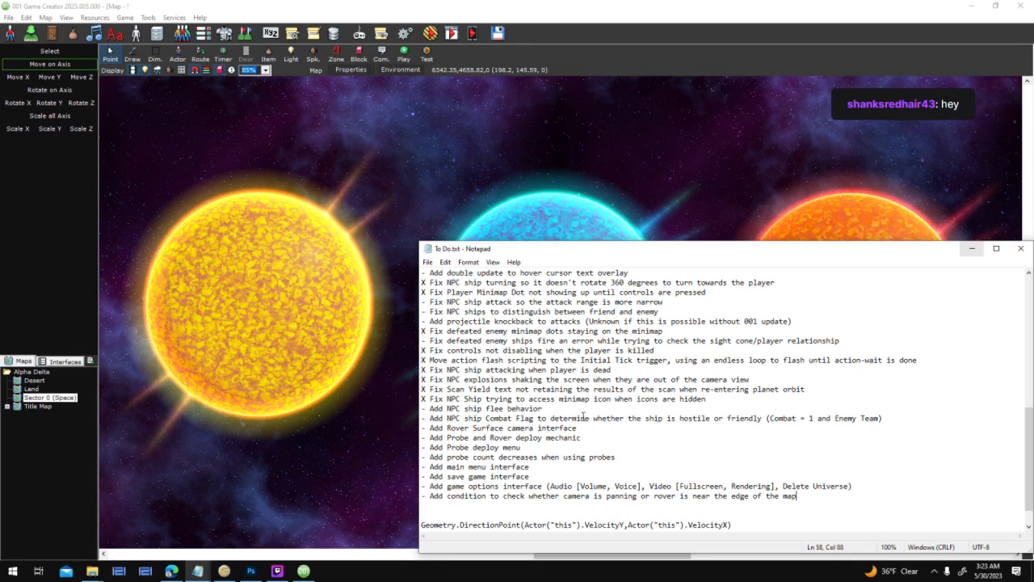
{"action": "left_click_drag", "start_coordinate": [425, 429], "coordinate": [425, 429]}
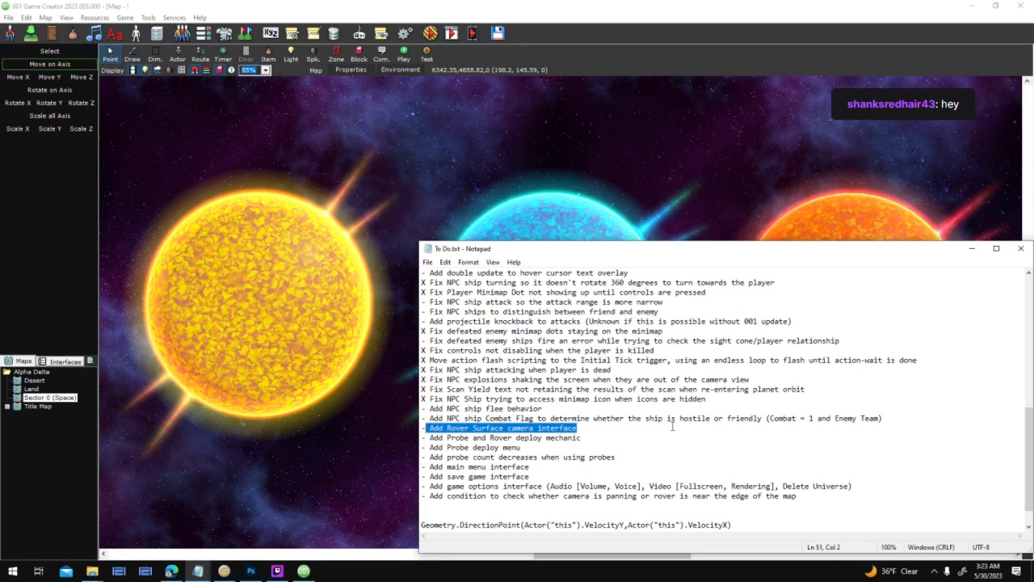
{"action": "left_click", "coordinate": [971, 248]}
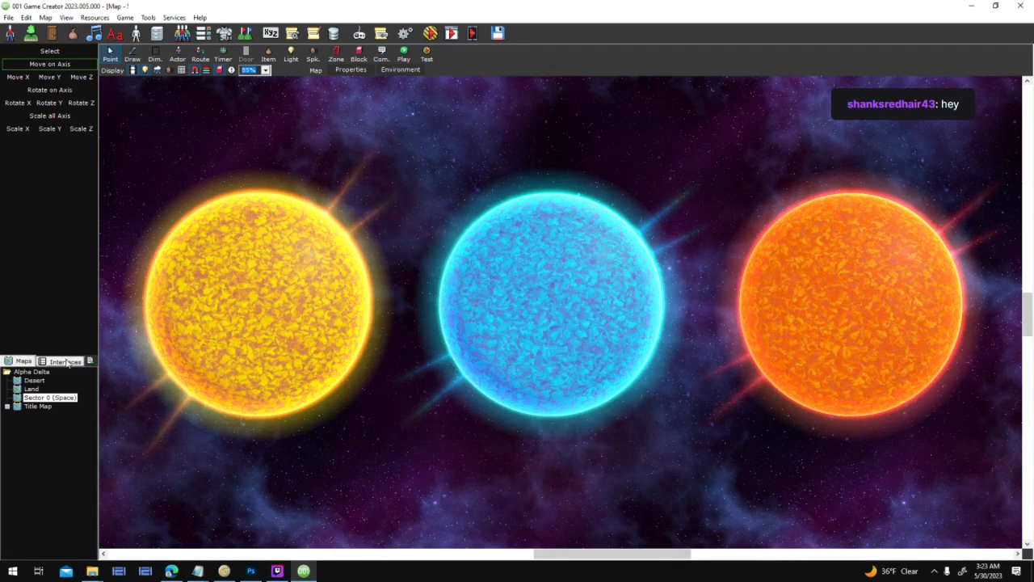
View the Docking Orbit interface and open the Docking Station interface.
{"action": "left_click", "coordinate": [64, 361]}
{"action": "left_click", "coordinate": [32, 388]}
{"action": "left_click", "coordinate": [31, 379]}
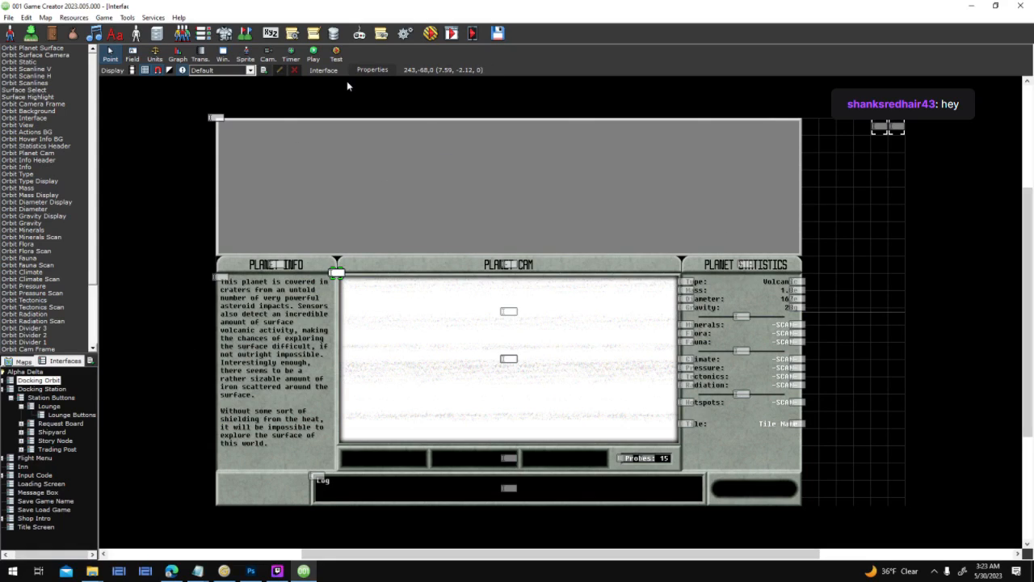
{"action": "left_click", "coordinate": [58, 390]}
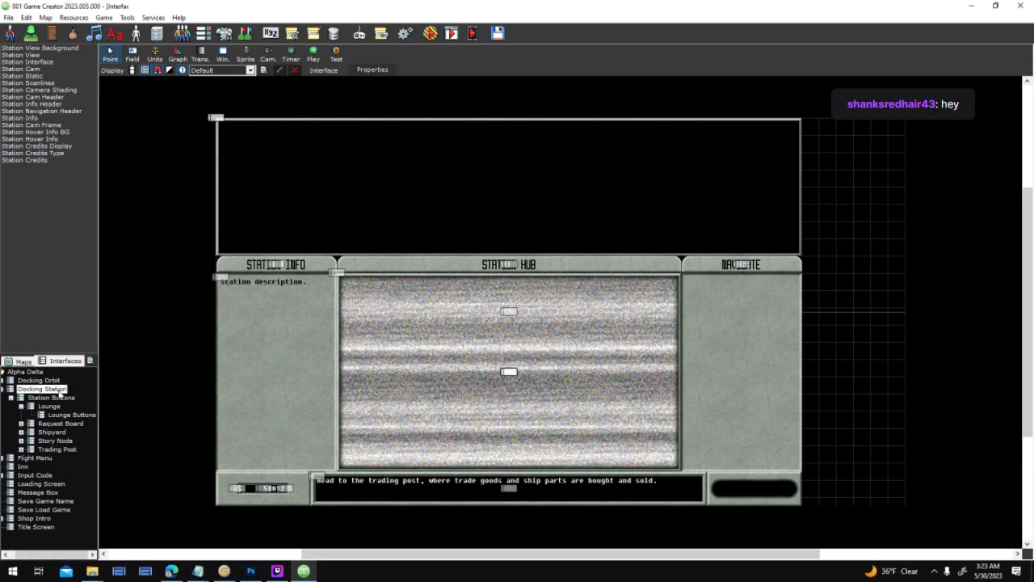
Reopen To Do.txt in Notepad and review the outstanding probe, rover, game options and camera-panning tasks.
{"action": "mouse_move", "coordinate": [202, 573]}
{"action": "left_click", "coordinate": [196, 526]}
{"action": "scroll", "coordinate": [638, 346], "scroll_direction": "down", "scroll_amount": 1}
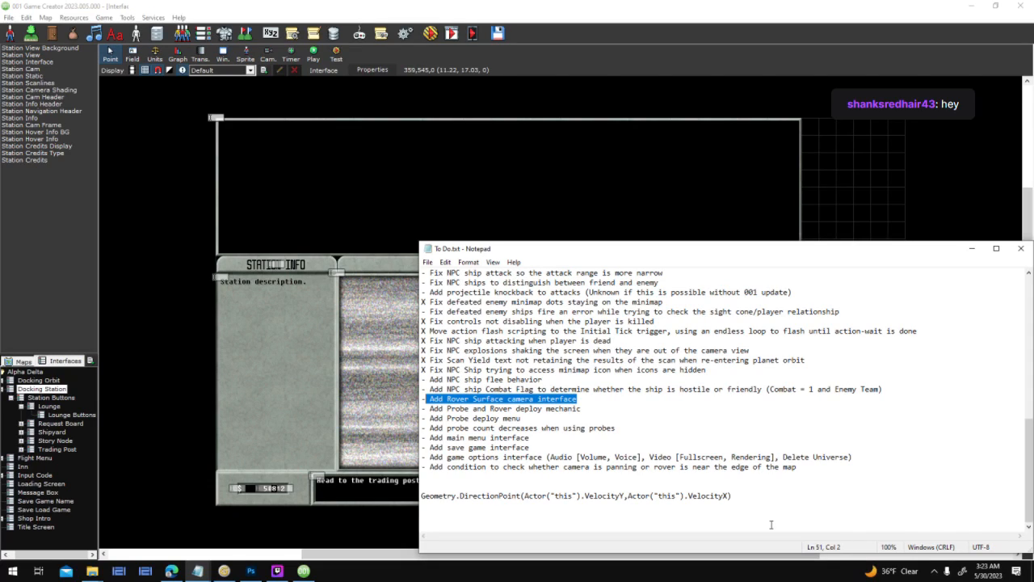
{"action": "left_click_drag", "start_coordinate": [588, 417], "coordinate": [495, 410]}
{"action": "left_click_drag", "start_coordinate": [457, 409], "coordinate": [610, 408]}
{"action": "left_click", "coordinate": [427, 411]}
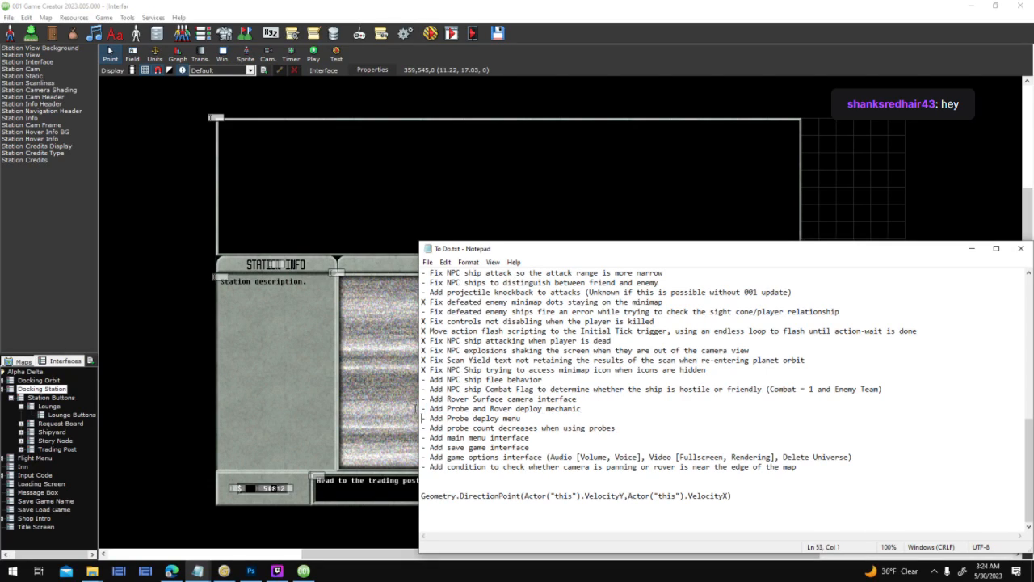
{"action": "left_click", "coordinate": [748, 391]}
{"action": "left_click_drag", "start_coordinate": [816, 467], "coordinate": [403, 459]}
{"action": "left_click", "coordinate": [710, 437]}
{"action": "scroll", "coordinate": [816, 428], "scroll_direction": "up", "scroll_amount": 8}
{"action": "scroll", "coordinate": [816, 428], "scroll_direction": "down", "scroll_amount": 8}
Save To Do.txt and minimize Notepad.
{"action": "left_click", "coordinate": [430, 263]}
{"action": "left_click", "coordinate": [476, 310]}
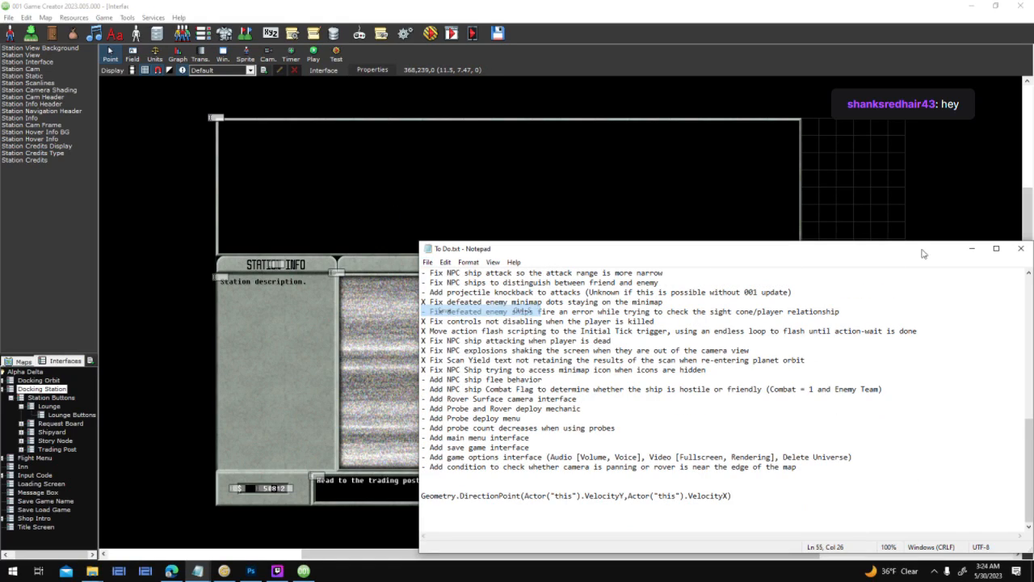
{"action": "left_click", "coordinate": [973, 249]}
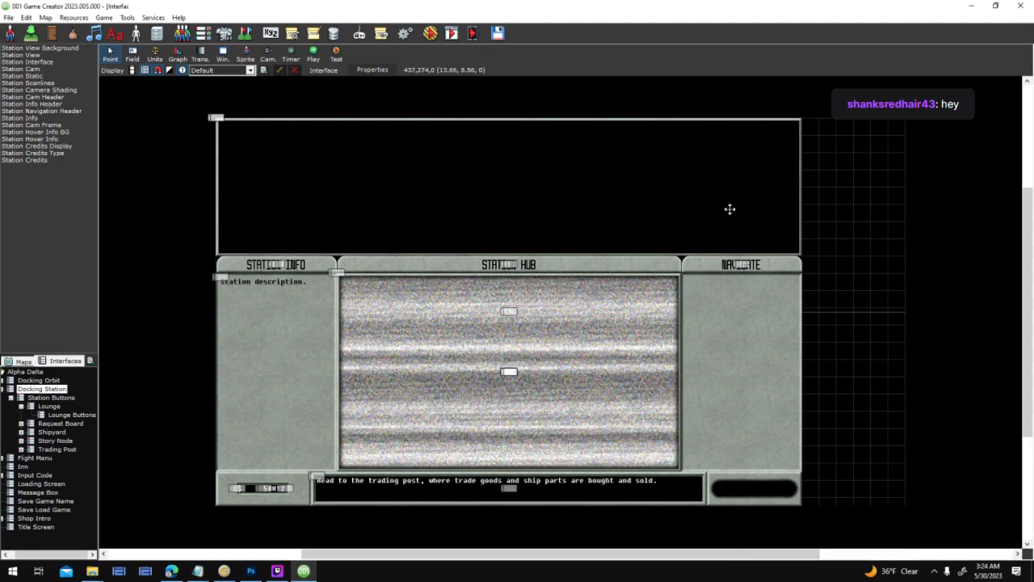
Open the sprite library and close it without changing any sprite.
{"action": "left_click", "coordinate": [10, 32]}
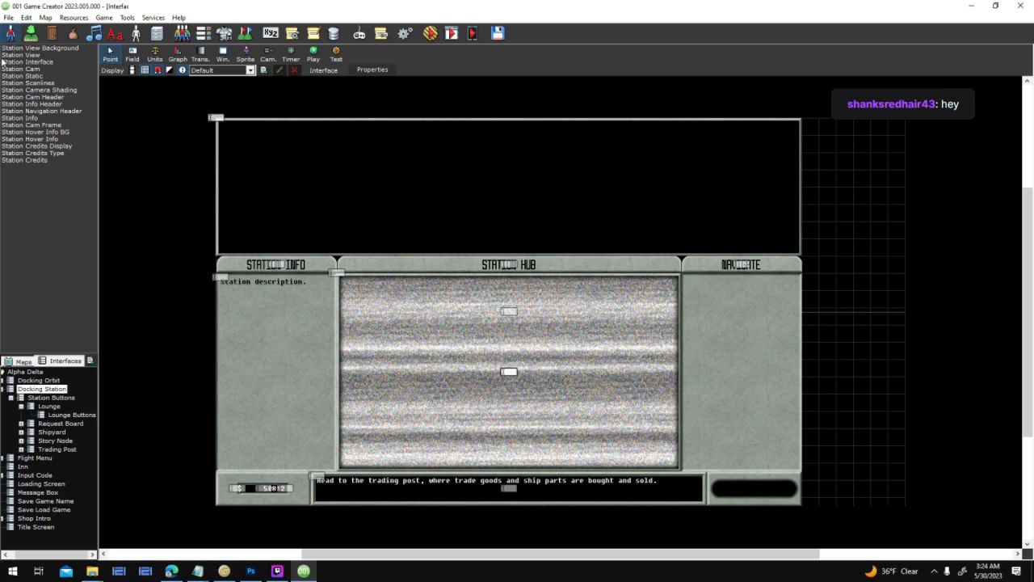
{"action": "left_click", "coordinate": [710, 427]}
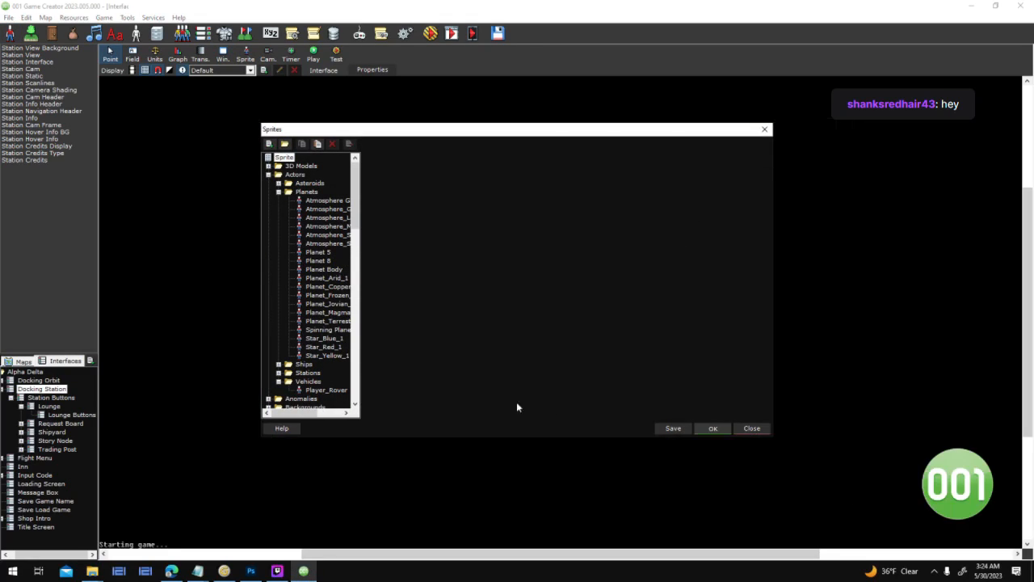
Switch to the web browser and look through the graphics packs on the Screaming Brain Studios Downloads page.
{"action": "left_click", "coordinate": [172, 570]}
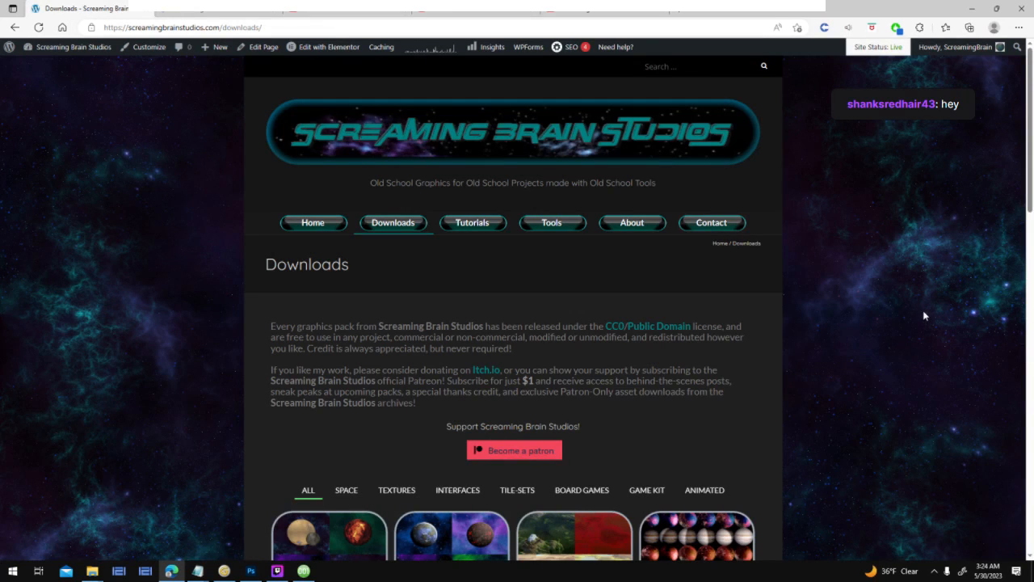
{"action": "scroll", "coordinate": [838, 320], "scroll_direction": "down", "scroll_amount": 6}
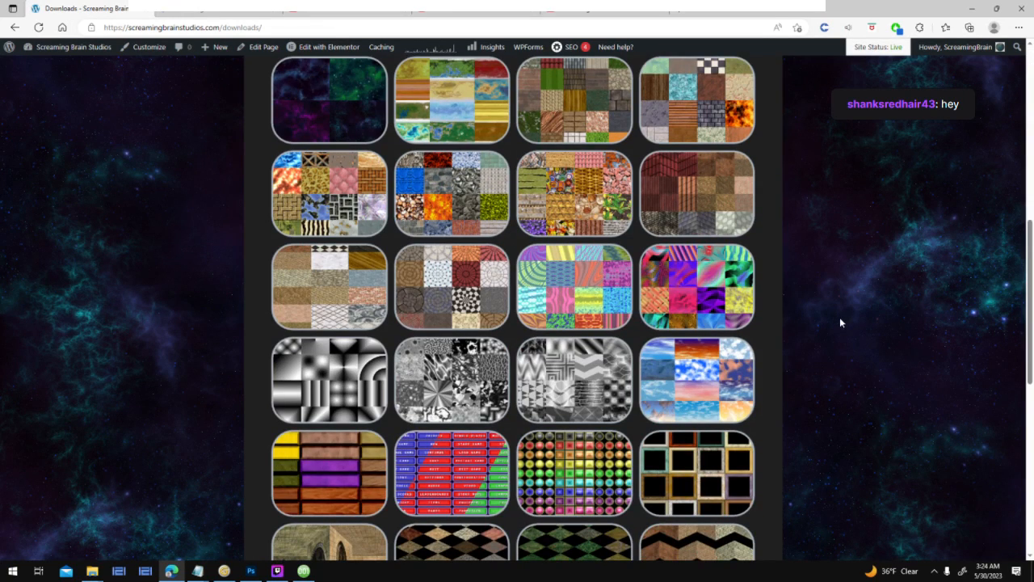
{"action": "scroll", "coordinate": [837, 322], "scroll_direction": "up", "scroll_amount": 6}
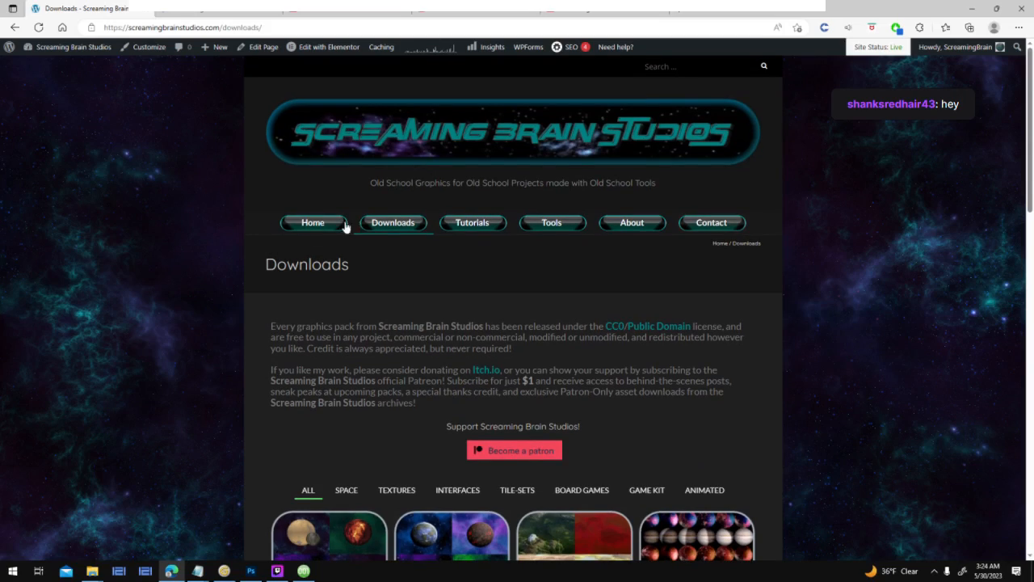
{"action": "scroll", "coordinate": [830, 278], "scroll_direction": "down", "scroll_amount": 10}
{"action": "scroll", "coordinate": [831, 278], "scroll_direction": "up", "scroll_amount": 10}
Check the Screaming Brain Studios YouTube channel and switch back to 001 Game Creator.
{"action": "left_click", "coordinate": [477, 8]}
{"action": "left_click", "coordinate": [606, 8]}
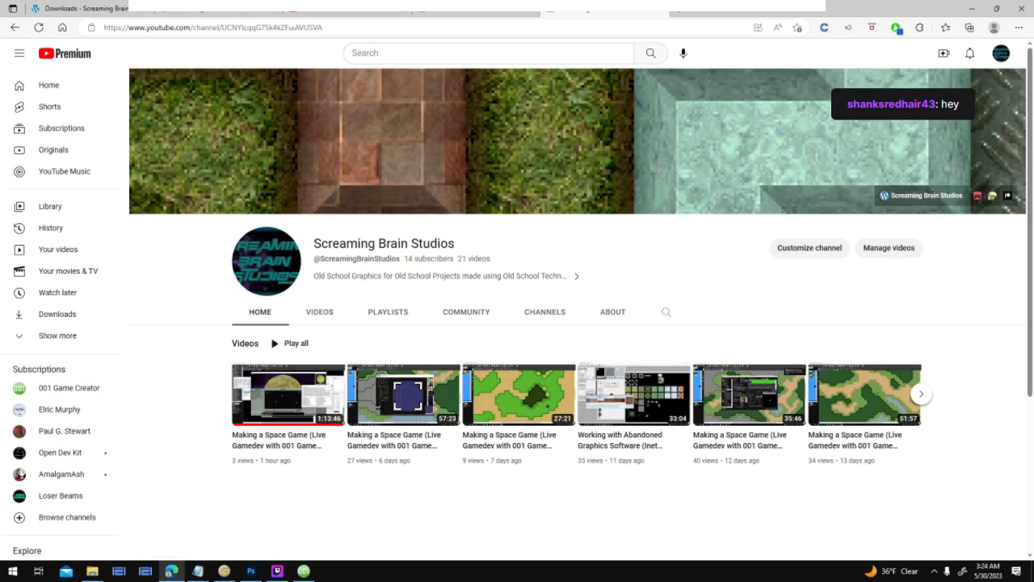
{"action": "left_click", "coordinate": [303, 571]}
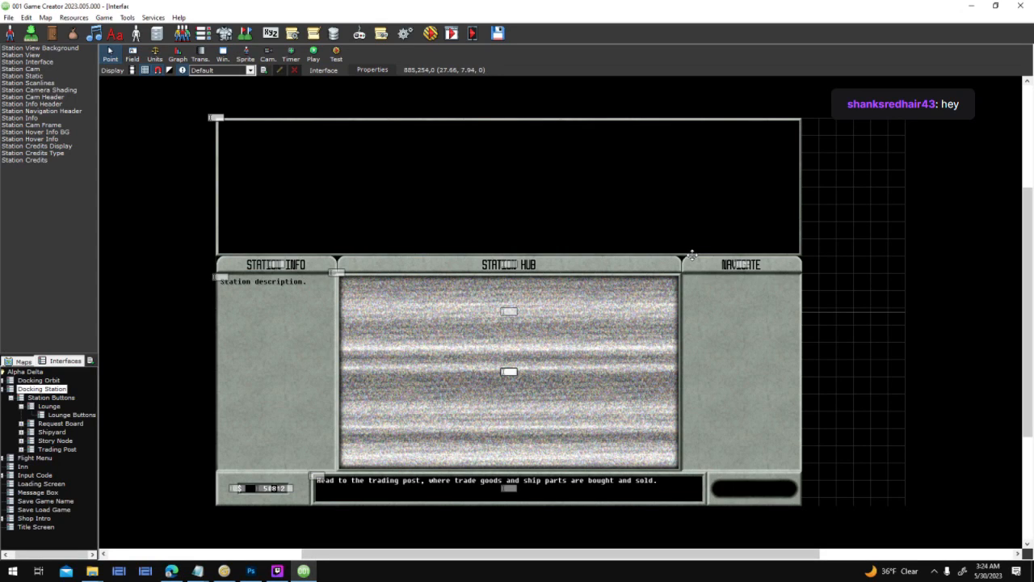